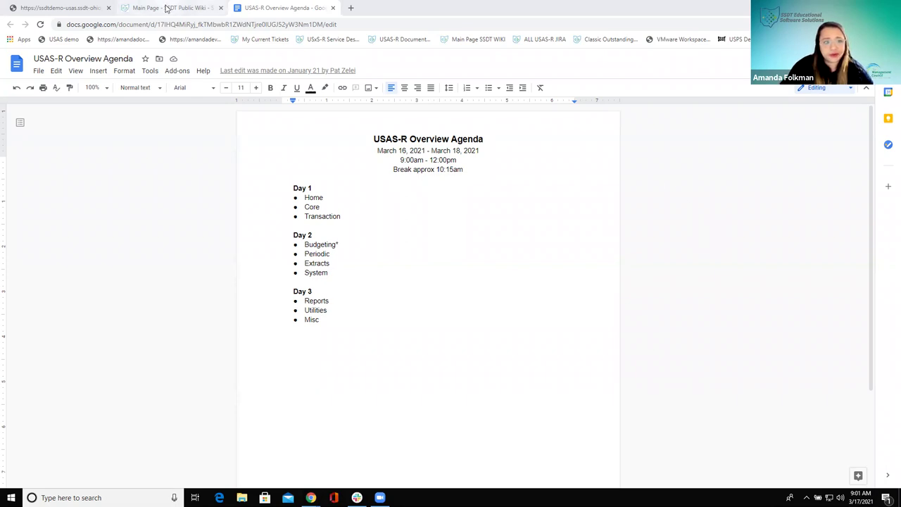
Browse SSDT Meetings and Trainings and the ITC Overview (Beginner) Training, then return to the wiki Main Page.
click(167, 8)
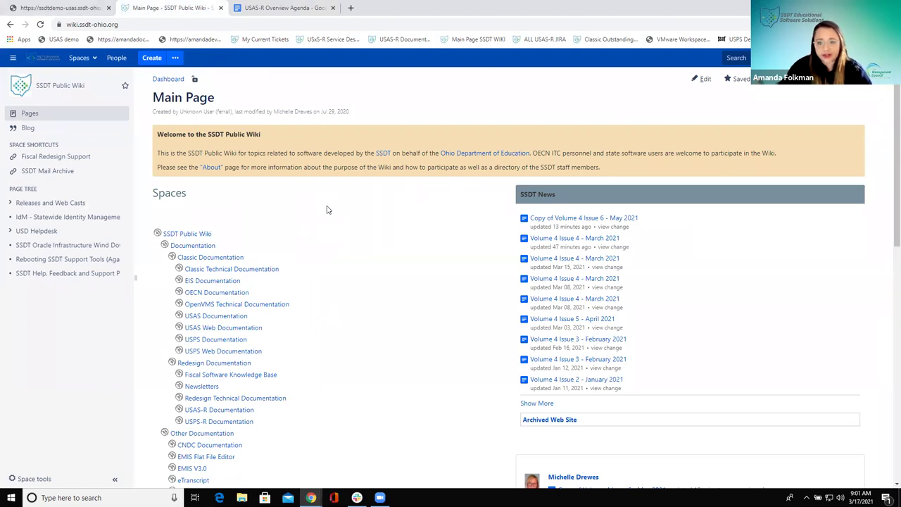
scroll(337, 257, down, 5)
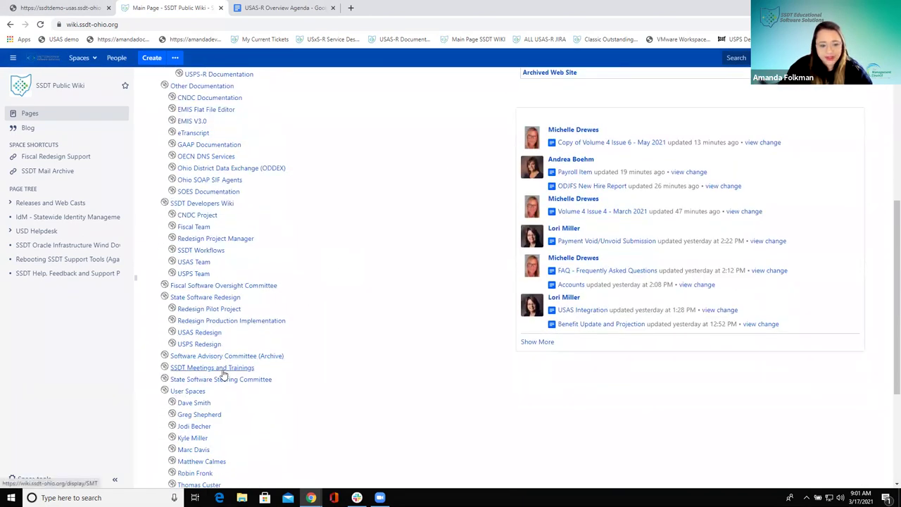
click(224, 374)
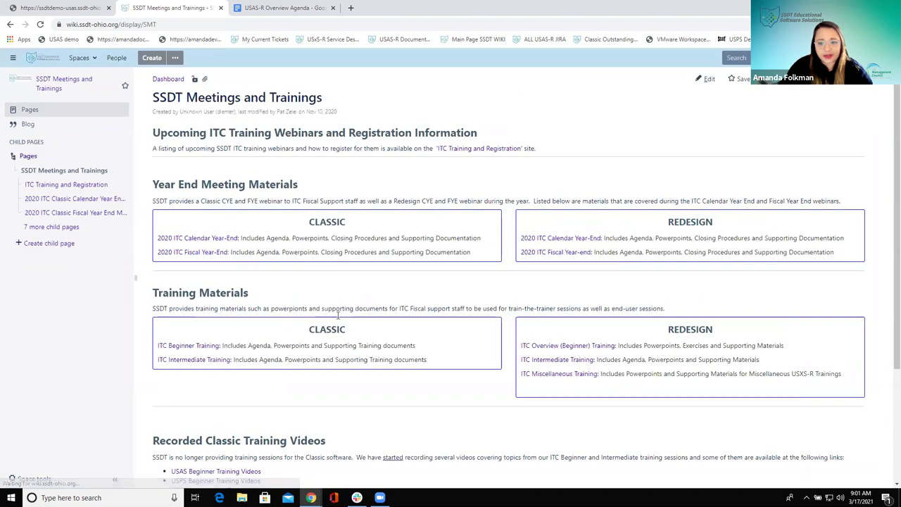
click(569, 346)
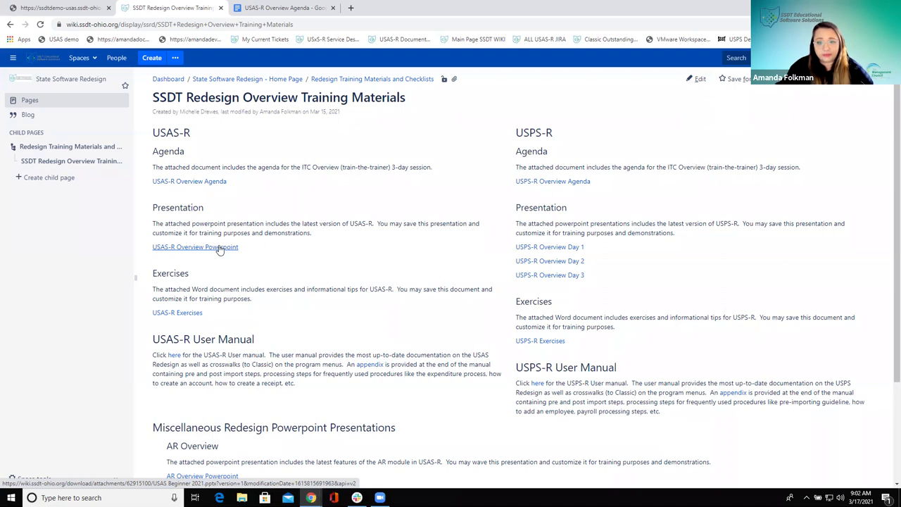
click(31, 60)
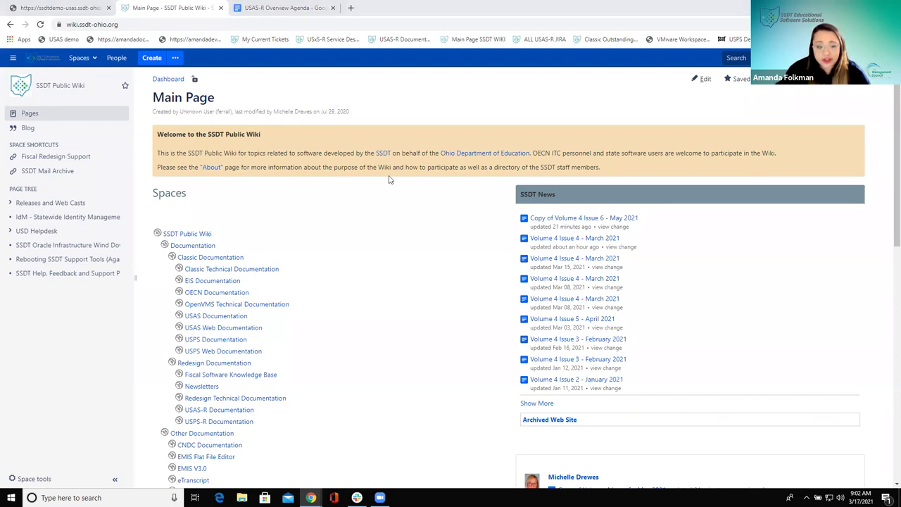
From the USAS-R Documentation space, open the USAS-R User Manual's Budgeting page.
click(214, 412)
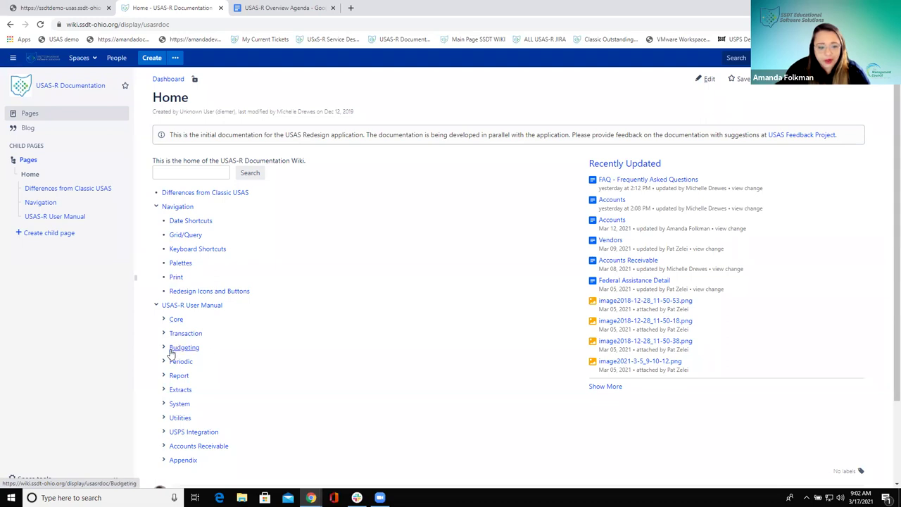
click(165, 347)
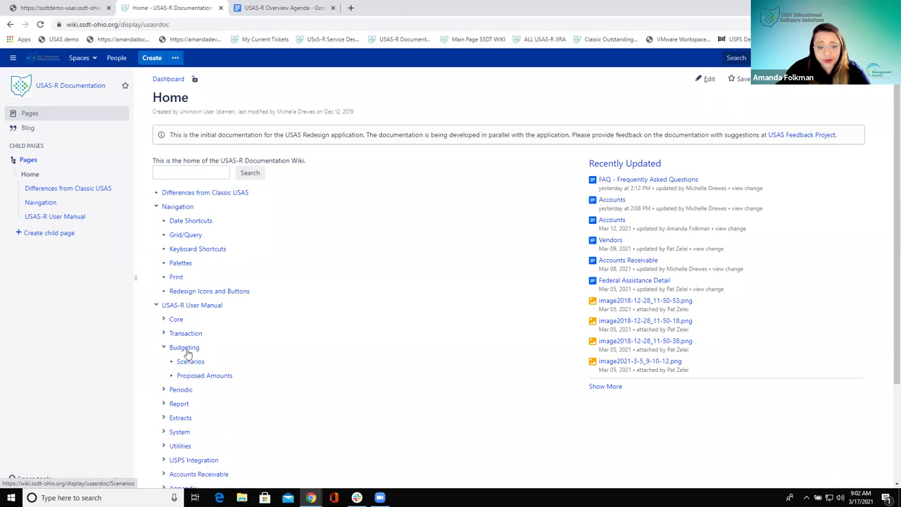
click(184, 347)
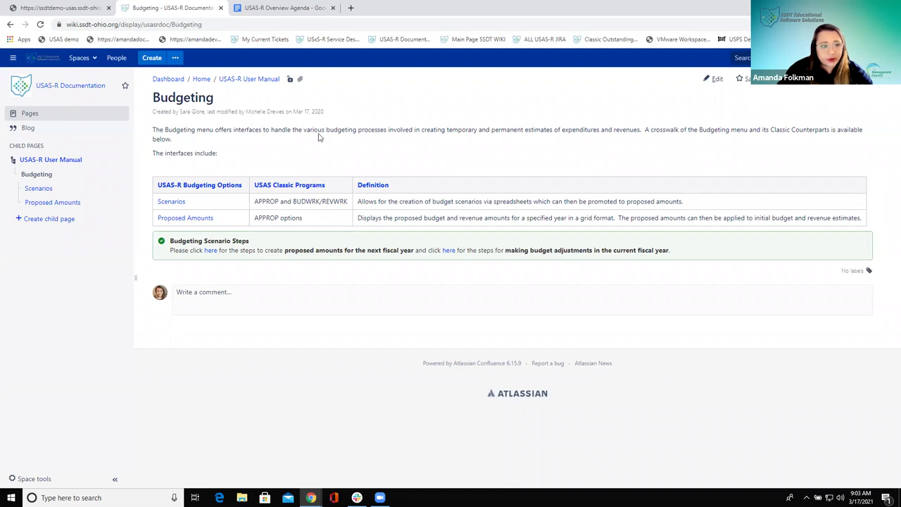
Go back to the USAS-R Documentation home and expand Appendix, then Useful Procedures, in the page tree.
click(228, 80)
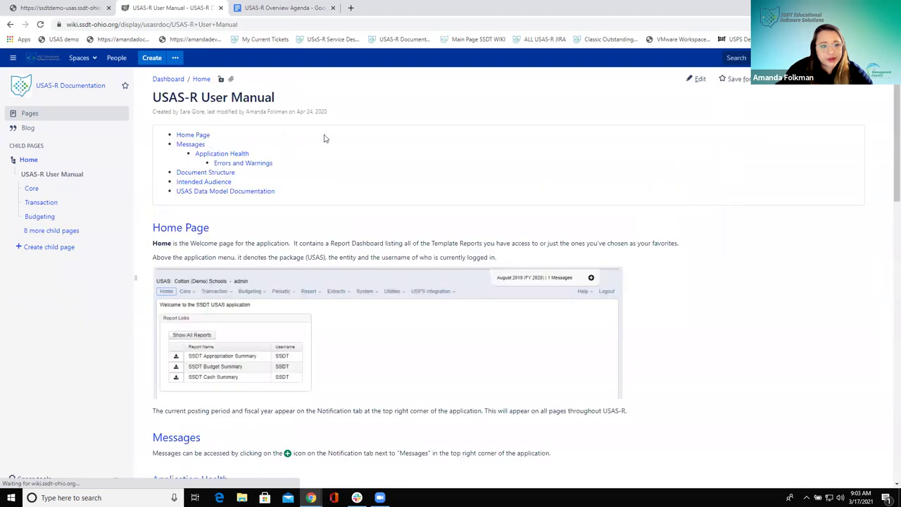
click(44, 58)
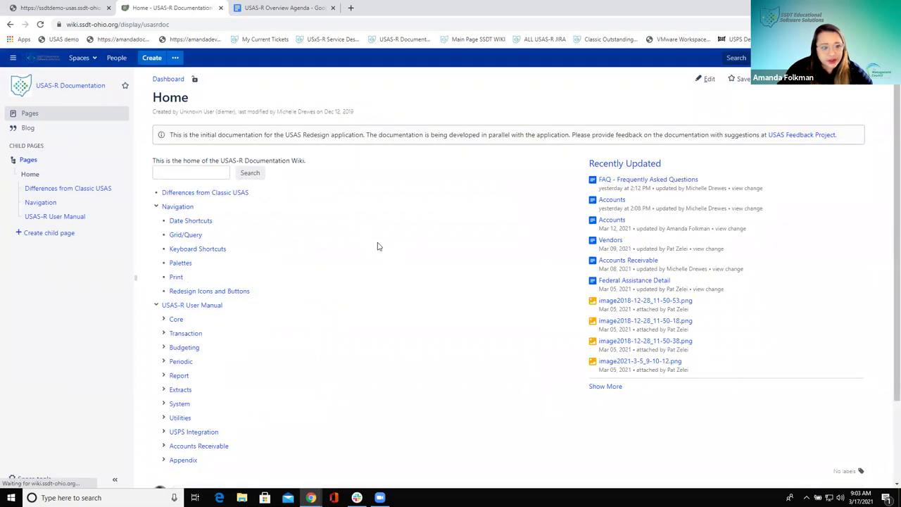
scroll(302, 318, down, 2)
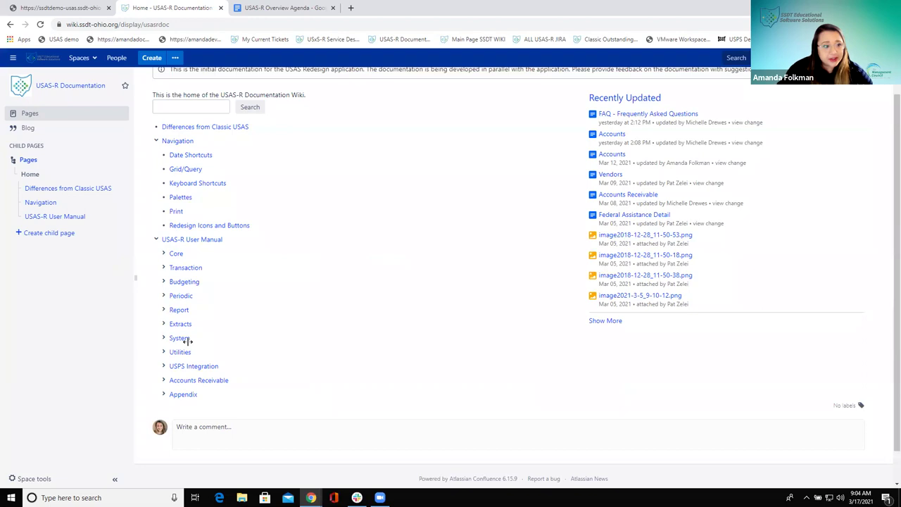
click(177, 395)
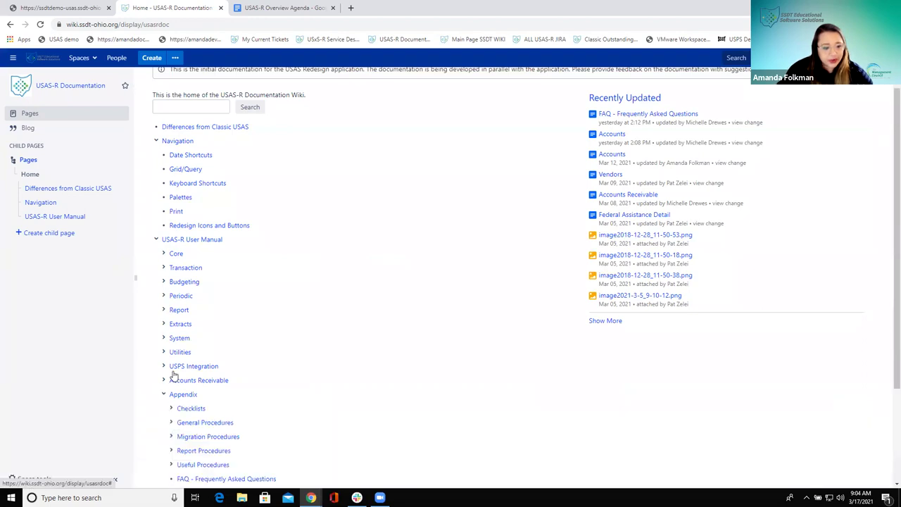
scroll(331, 382, down, 1)
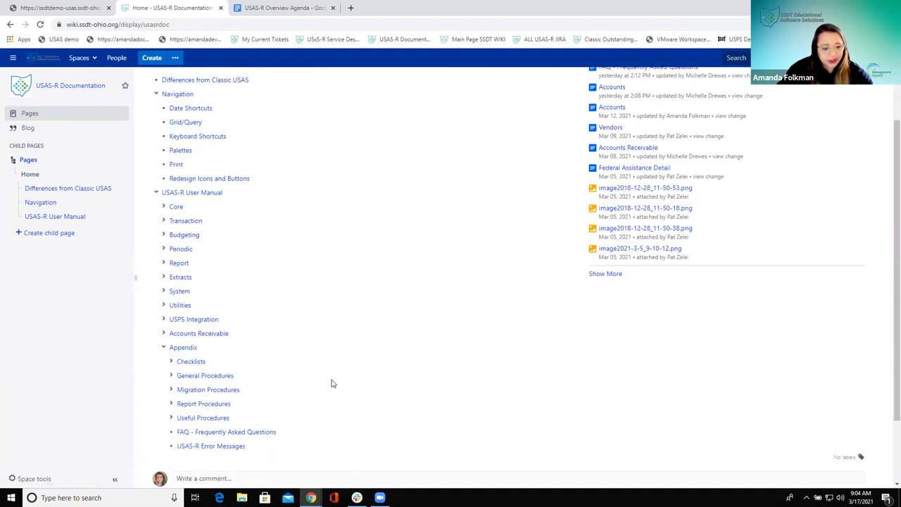
click(171, 417)
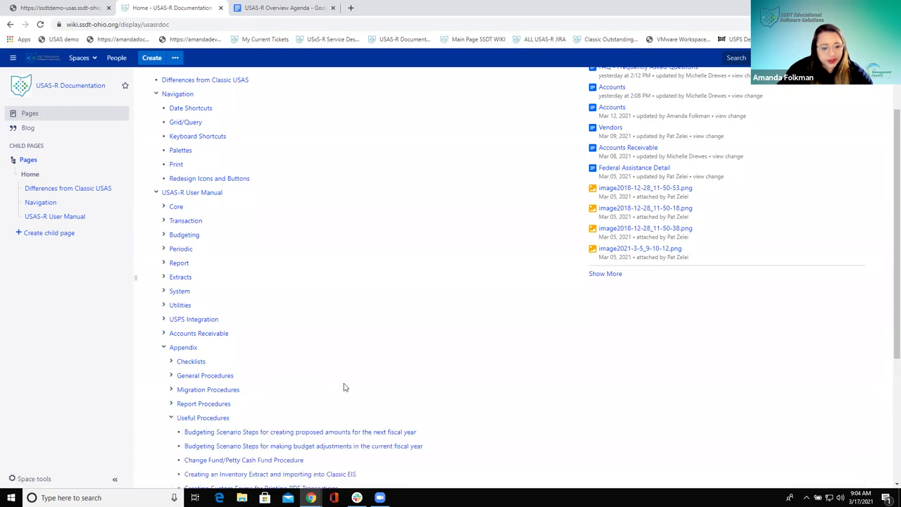
scroll(343, 387, down, 1)
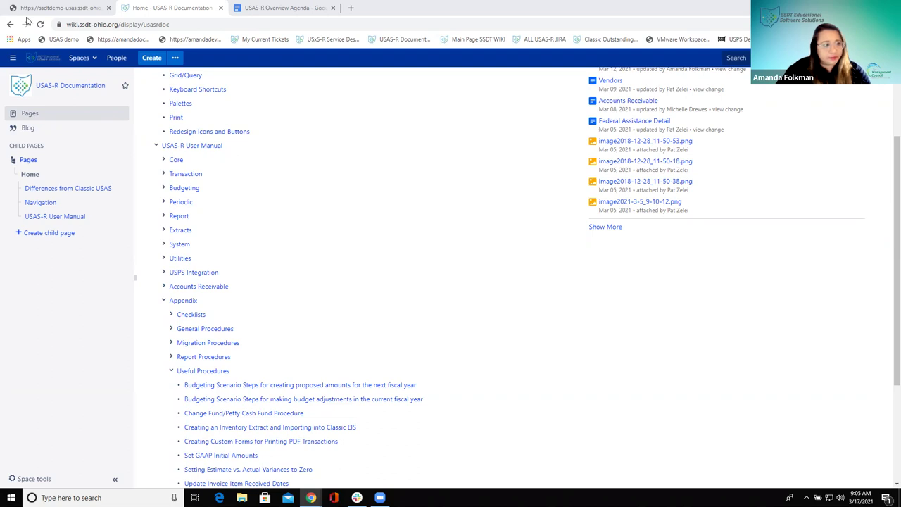
Log in to the Cotton (Demo) Schools USAS application and zoom the page in.
click(46, 12)
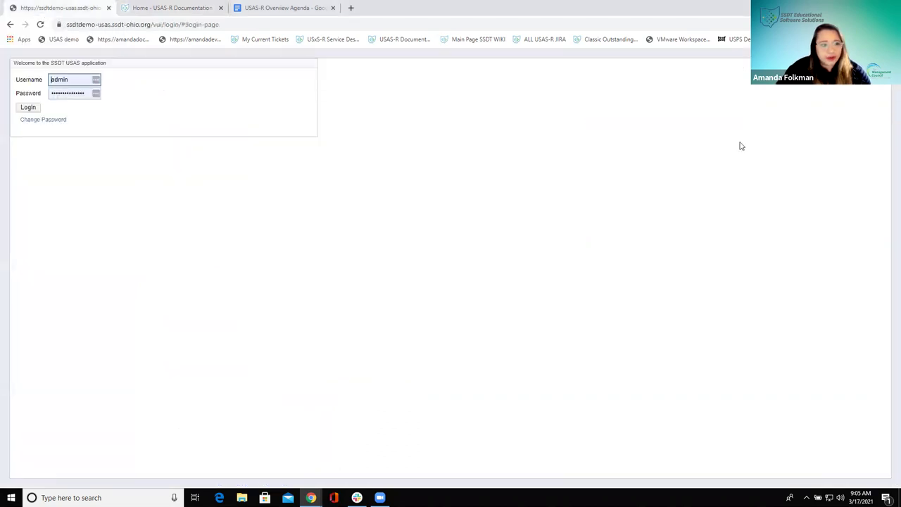
click(28, 108)
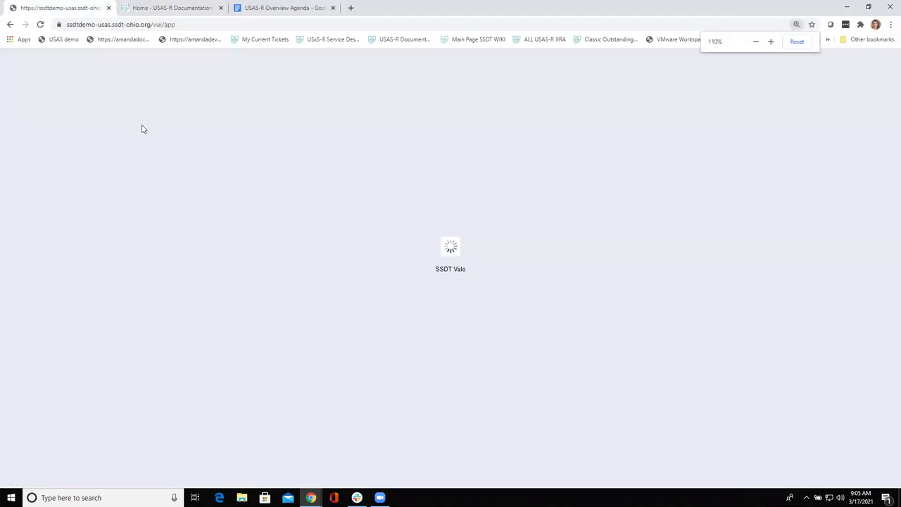
key(ctrl+plus)
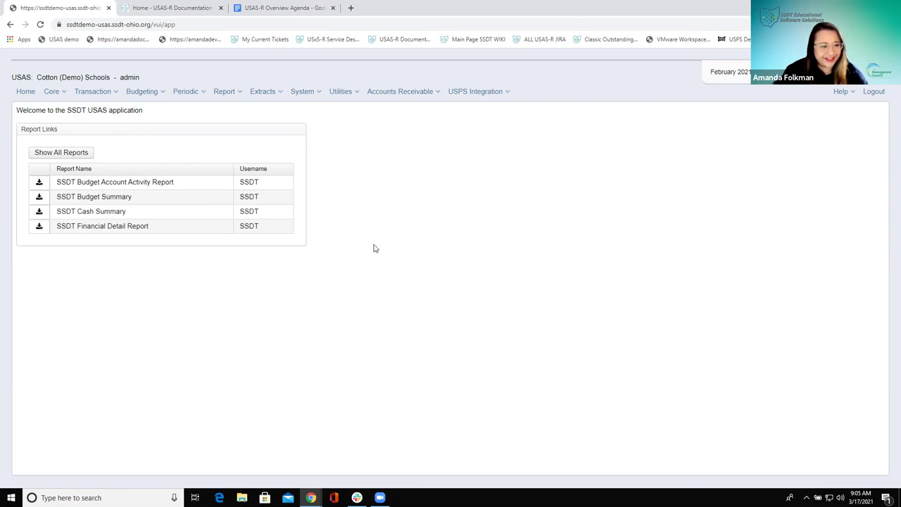
Choose Budgeting > Scenarios to list the fiscal year 2022 scenario Budgets 2022.
click(139, 96)
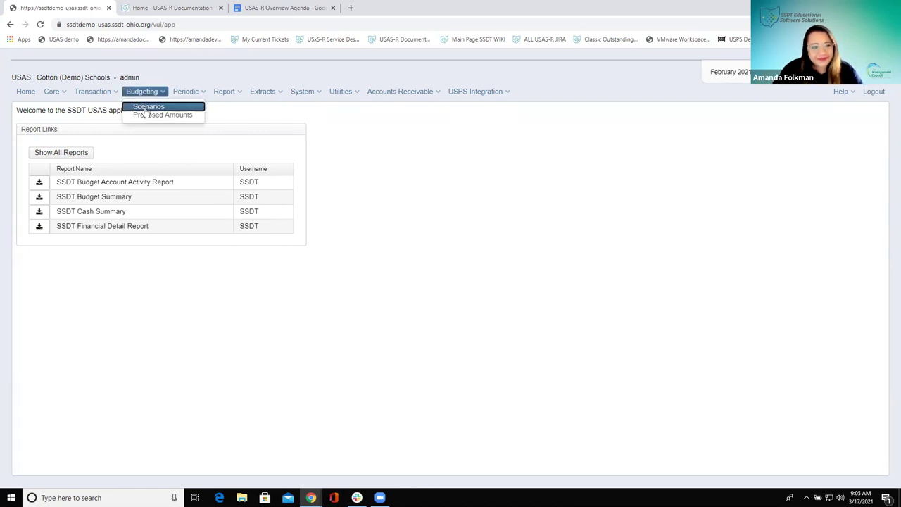
click(144, 108)
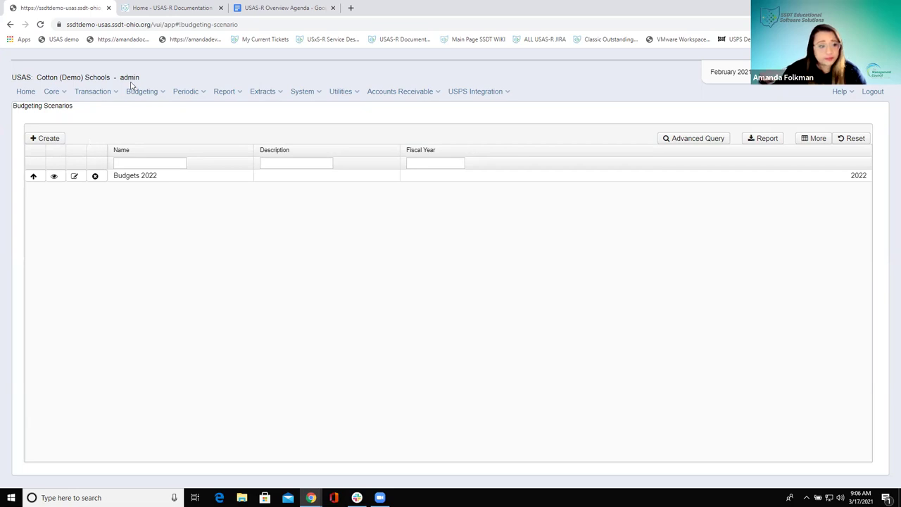
Start a new scenario and name it 'Budgets 2022 A' using the 'Budgets 2022' autofill suggestion.
click(48, 140)
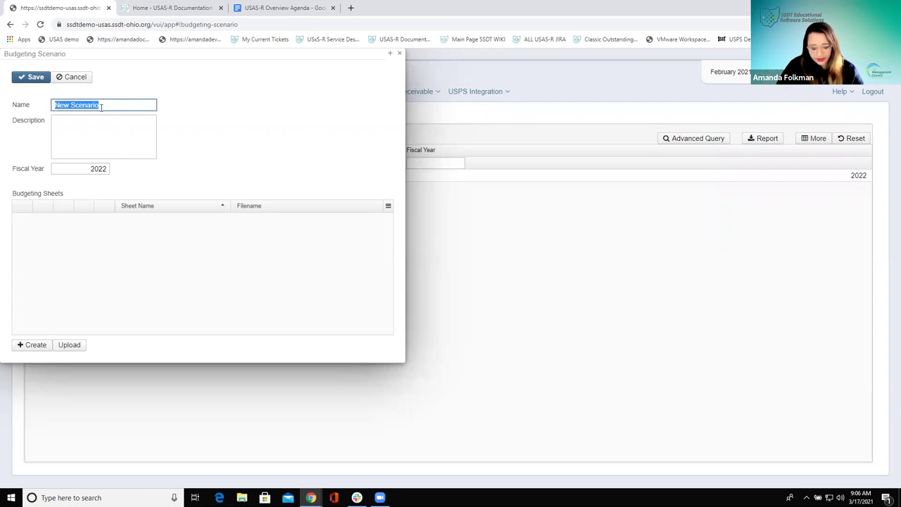
text(Budgets 2022)
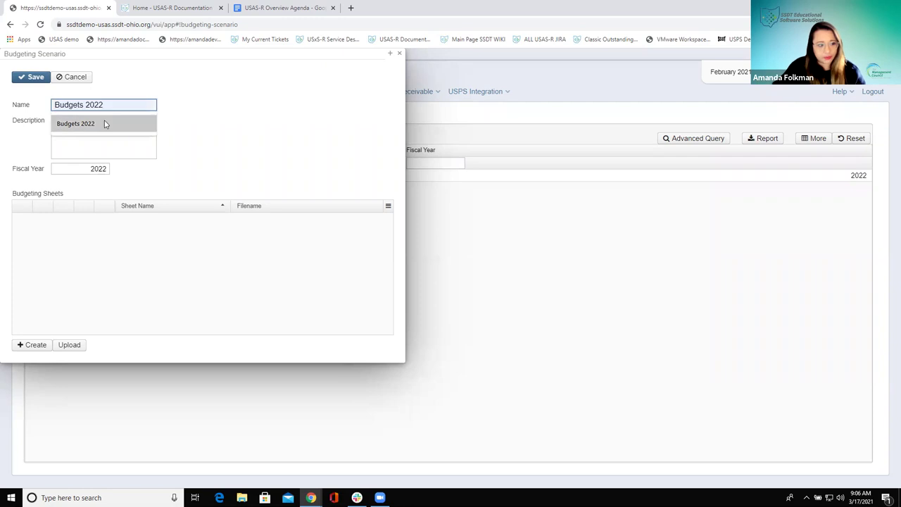
click(106, 123)
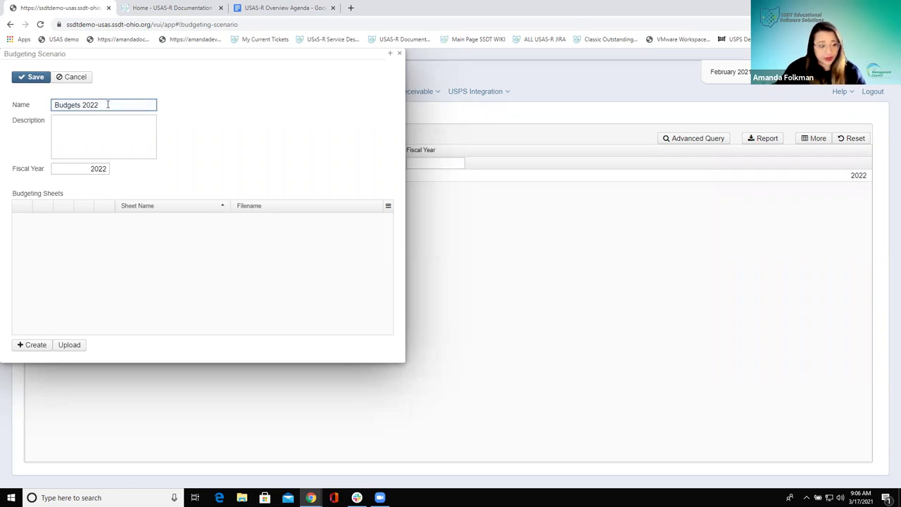
text(A)
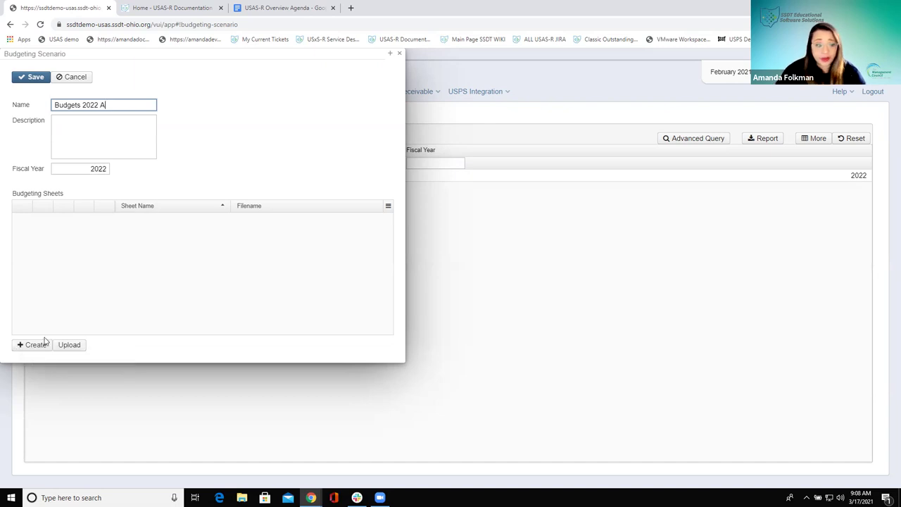
Create a new budgeting sheet and check the Budget and AnticipatedRevenue type options.
click(35, 345)
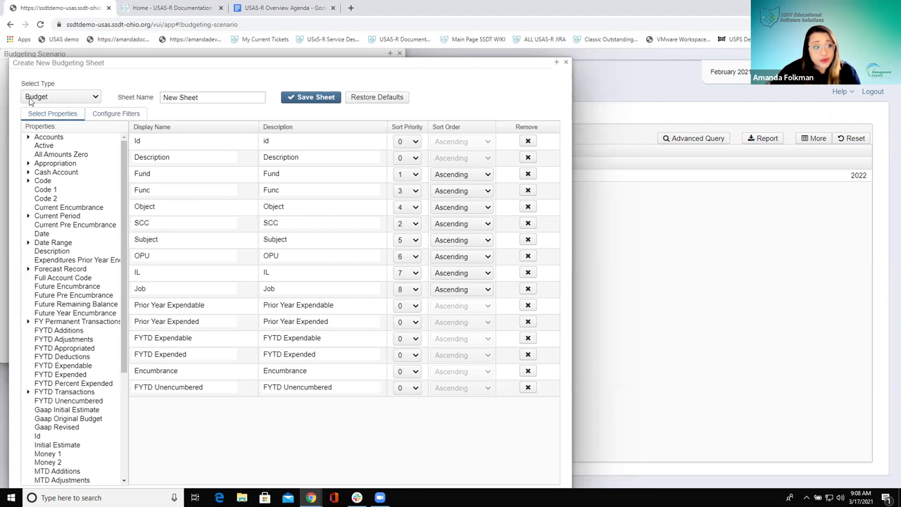
click(73, 98)
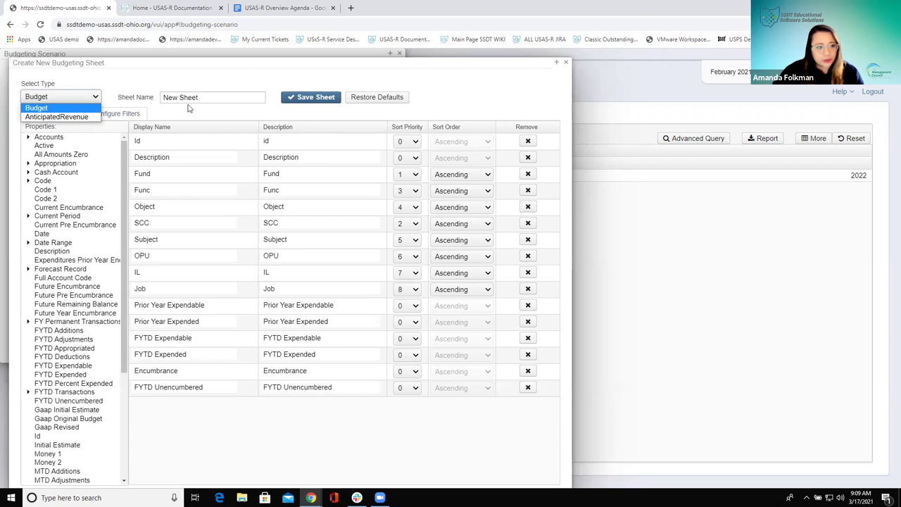
Keep the sheet type as Budget and replace 'New Sheet' with the name 'Cafeteria'.
click(218, 97)
drag(217, 98, 158, 98)
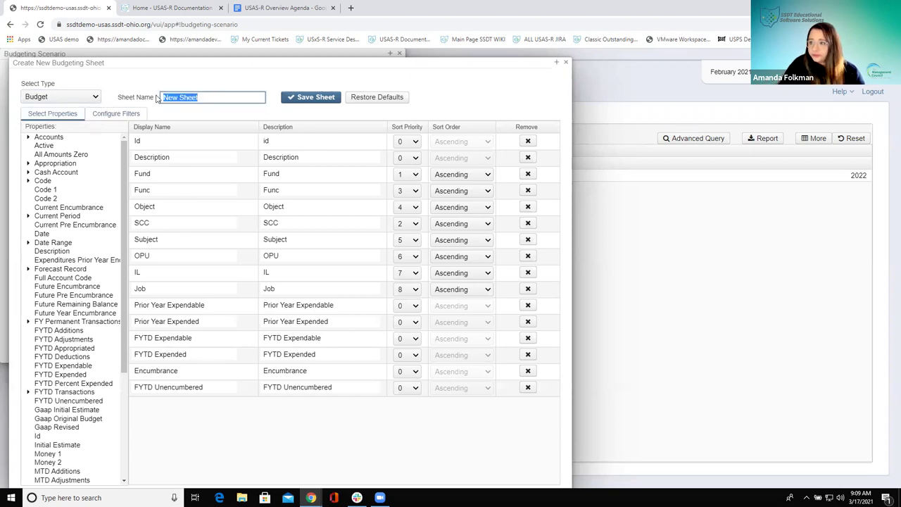
text(Cafete)
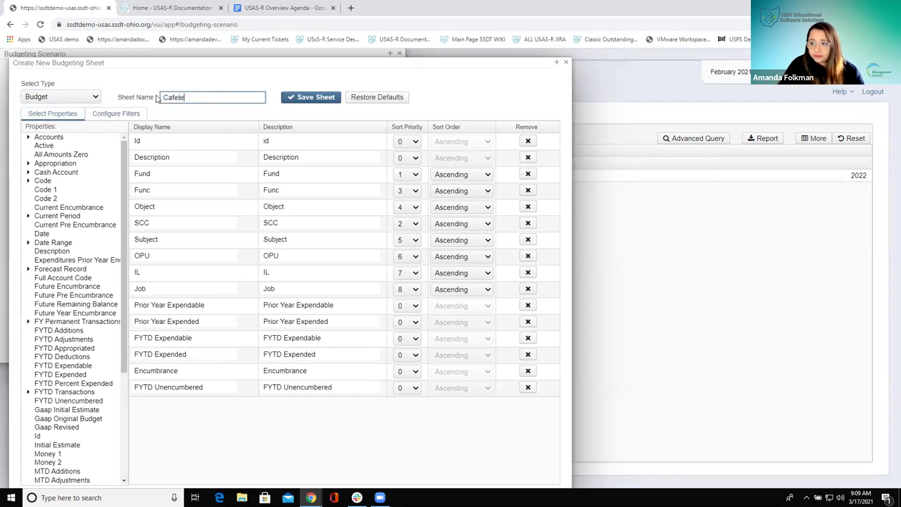
text(ria)
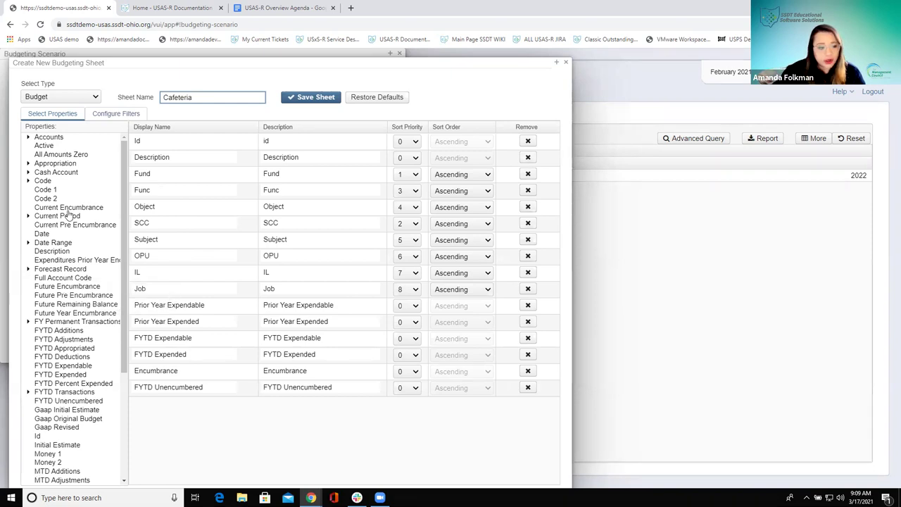
Drag Two Years Prior Expended and Three Years Prior Expended into the selected properties table.
scroll(56, 282, down, 1)
scroll(56, 285, down, 2)
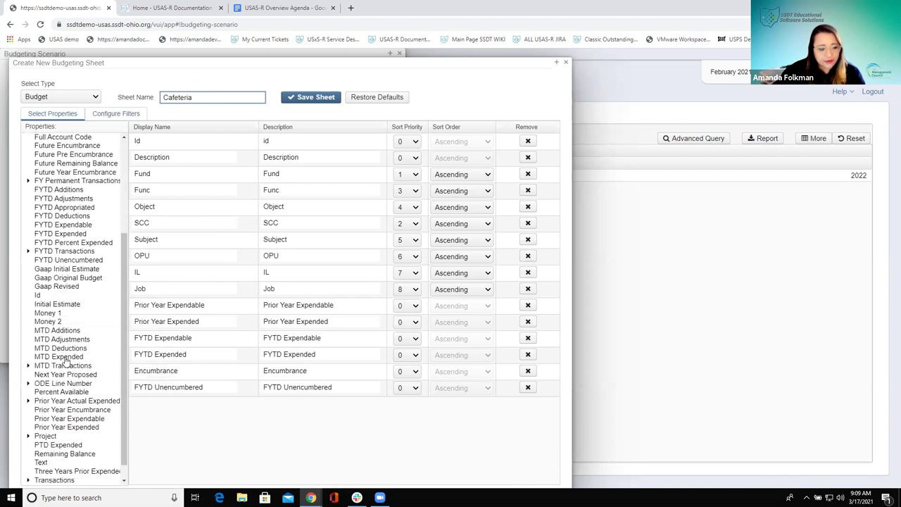
scroll(62, 394, down, 1)
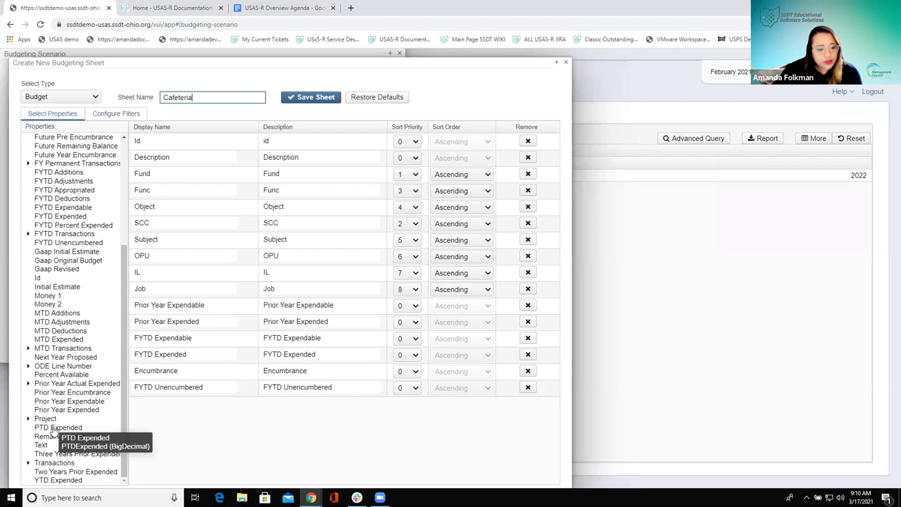
drag(63, 472, 174, 407)
drag(42, 454, 186, 423)
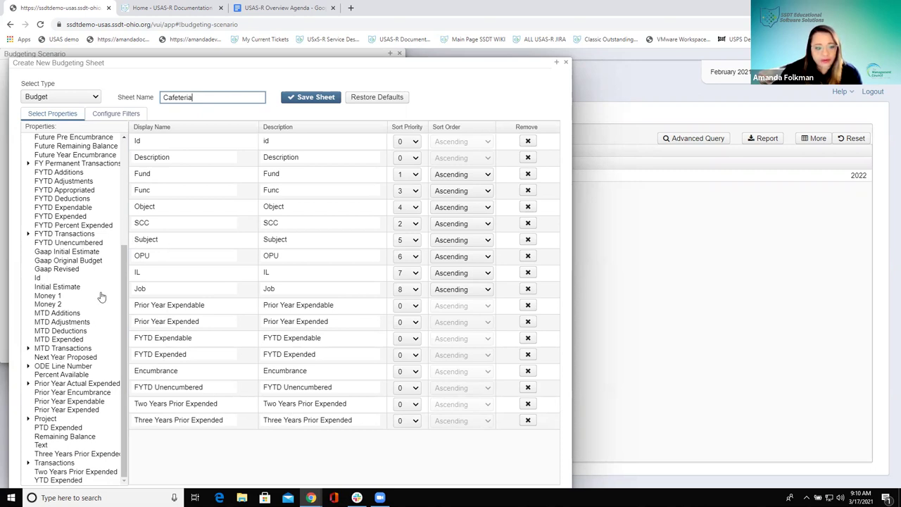
scroll(63, 218, up, 3)
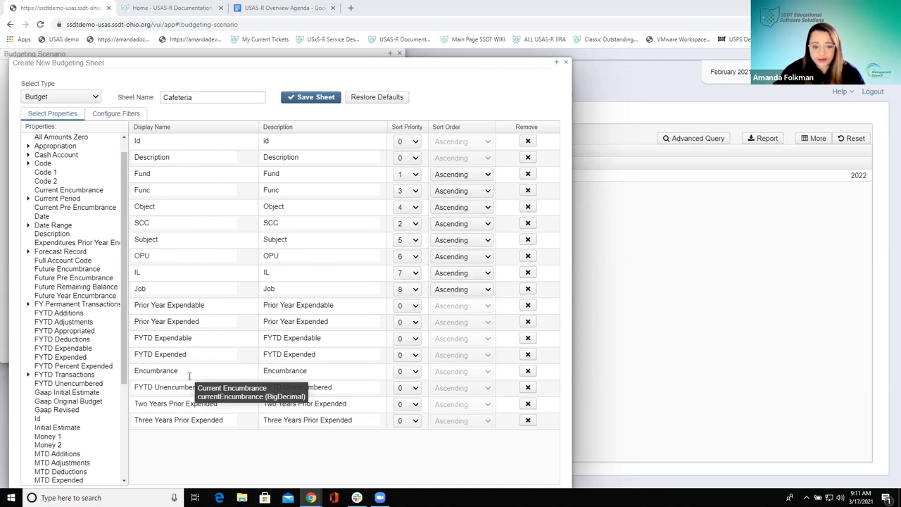
Move Encumbrance to the top, remove FYTD Expendable, and bring up the sheet's filter settings.
drag(190, 377, 211, 373)
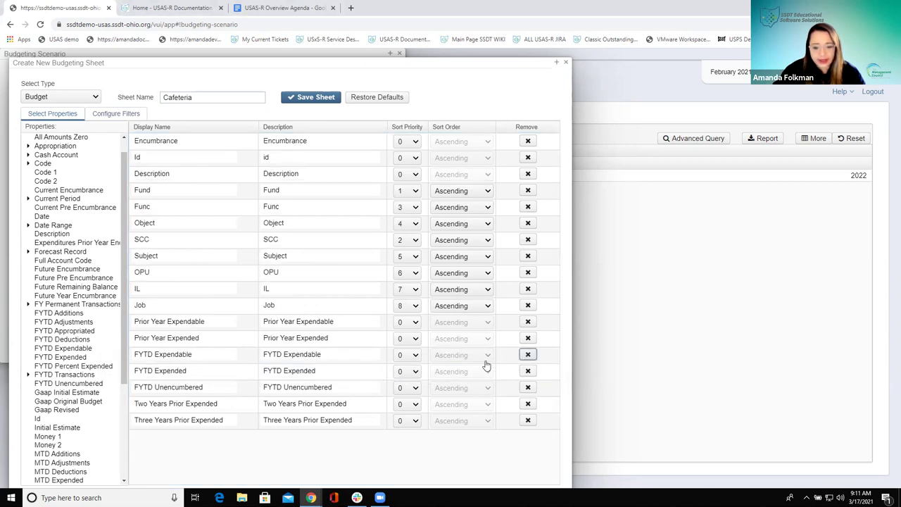
click(528, 356)
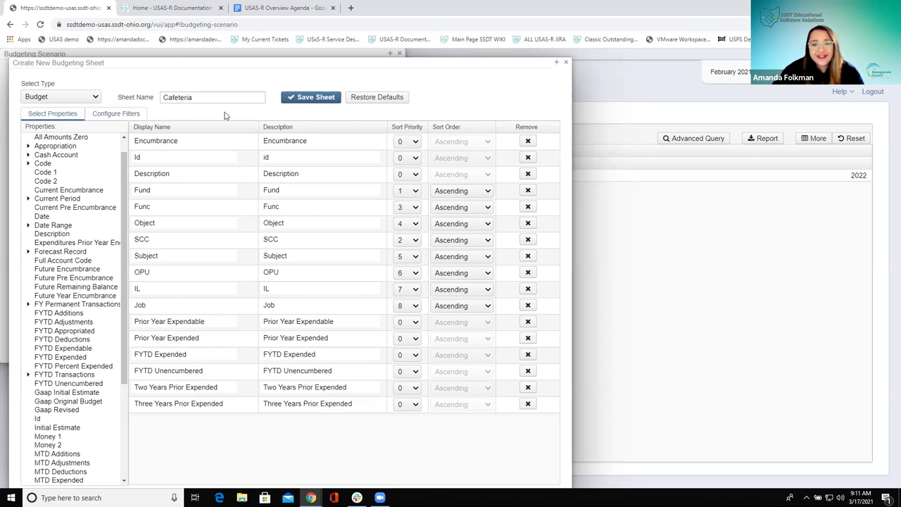
click(117, 116)
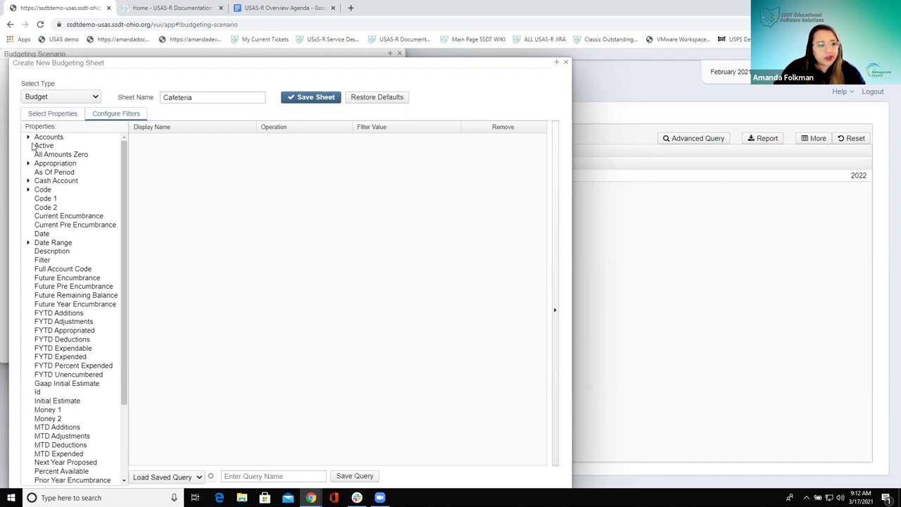
Add an Active filter to the Cafeteria sheet with operation Equals and value t.
drag(45, 149, 232, 149)
click(310, 141)
click(362, 155)
click(388, 142)
text(t)
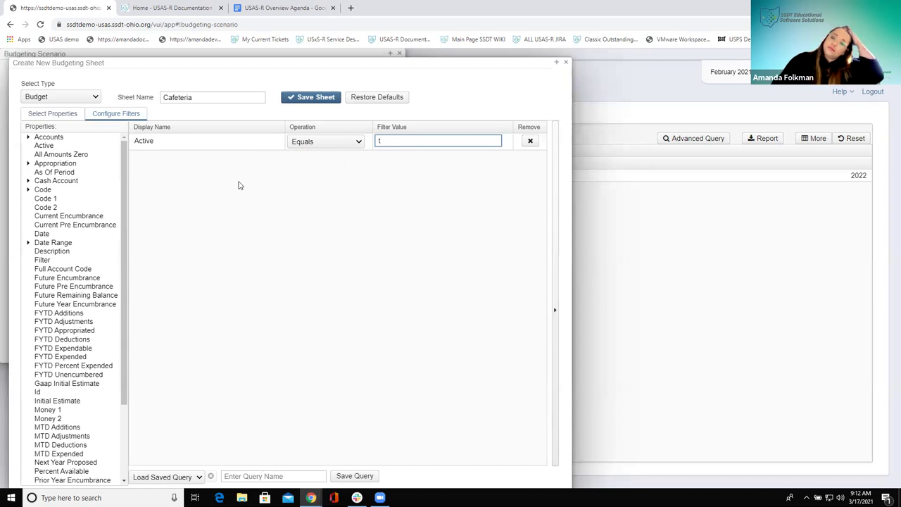
Add a Fund Equals 006 filter, then go back to the USAS-R Documentation home page.
click(28, 190)
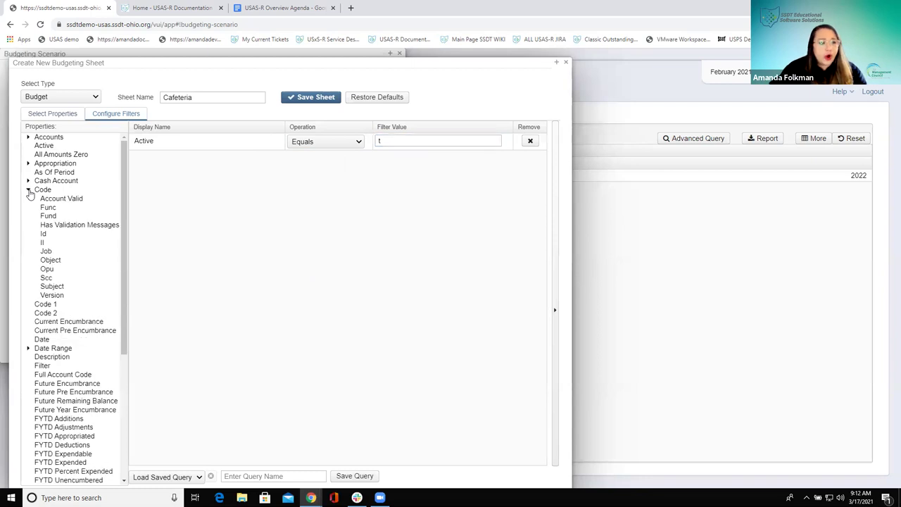
drag(48, 216, 184, 219)
click(322, 157)
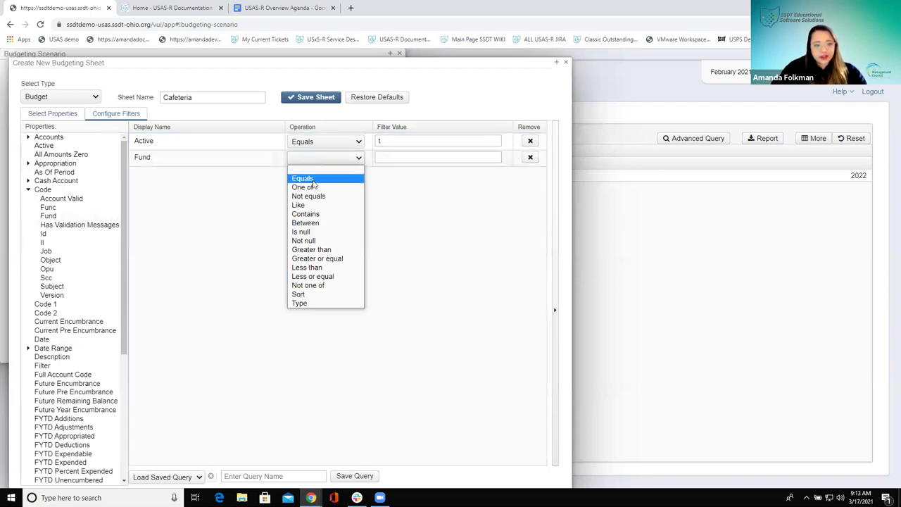
click(314, 180)
click(388, 157)
text(006)
click(409, 185)
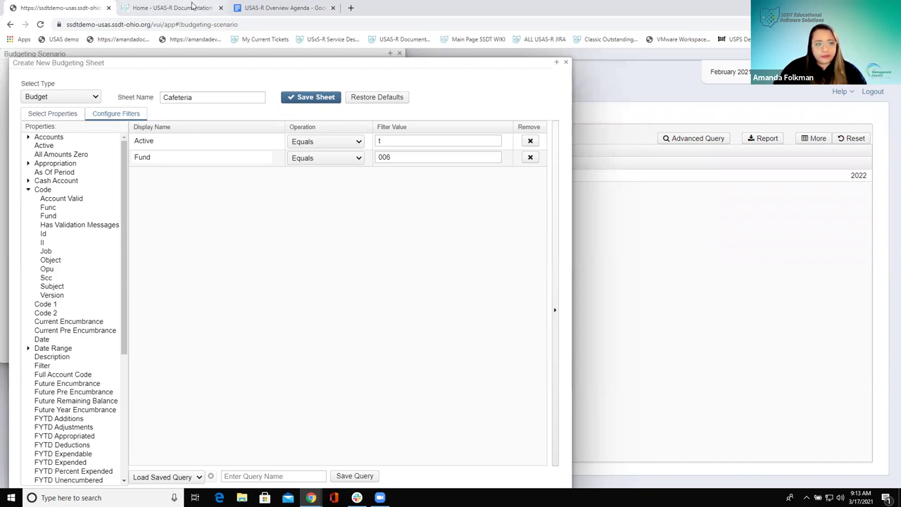
click(301, 8)
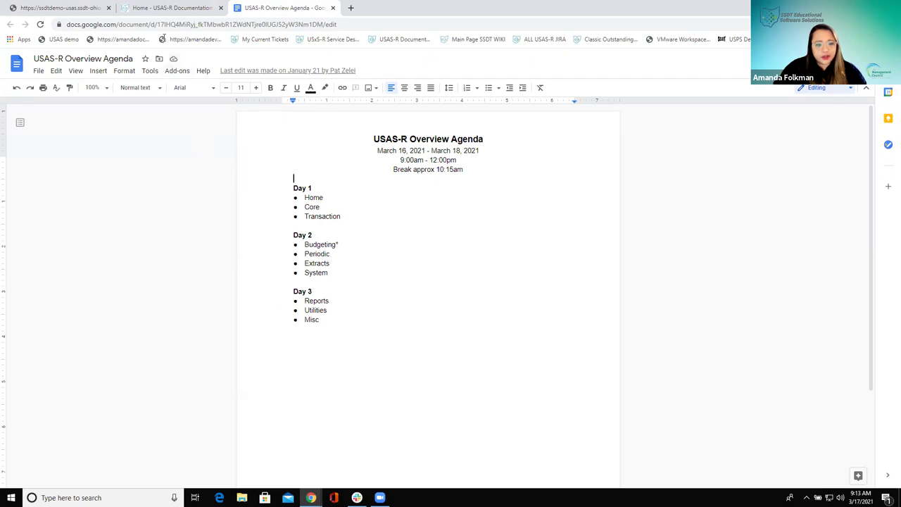
click(136, 8)
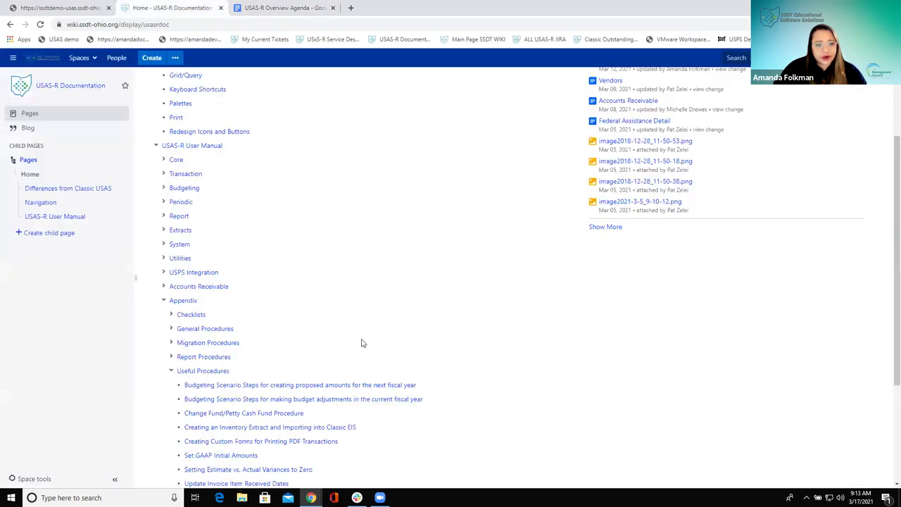
Return to USAS-R and save the filtered Cafeteria sheet, bringing up Confirm Sheet Creation.
click(70, 8)
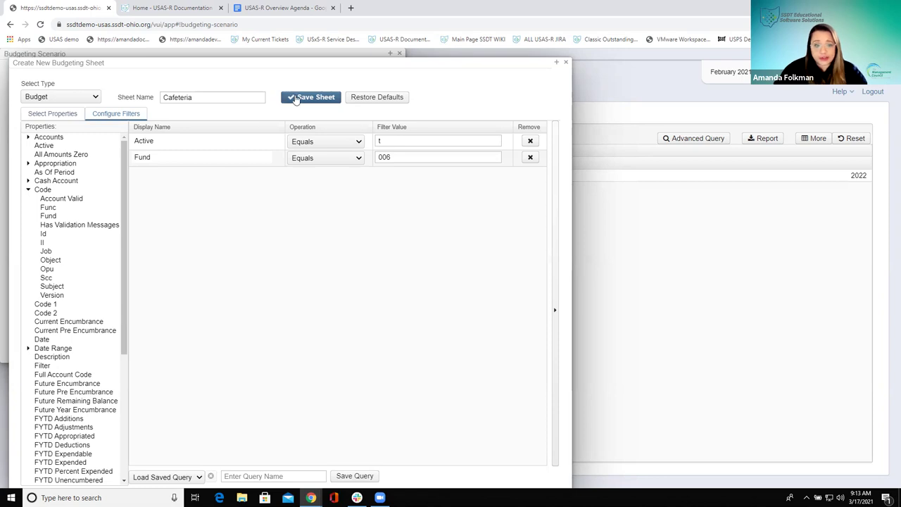
click(296, 98)
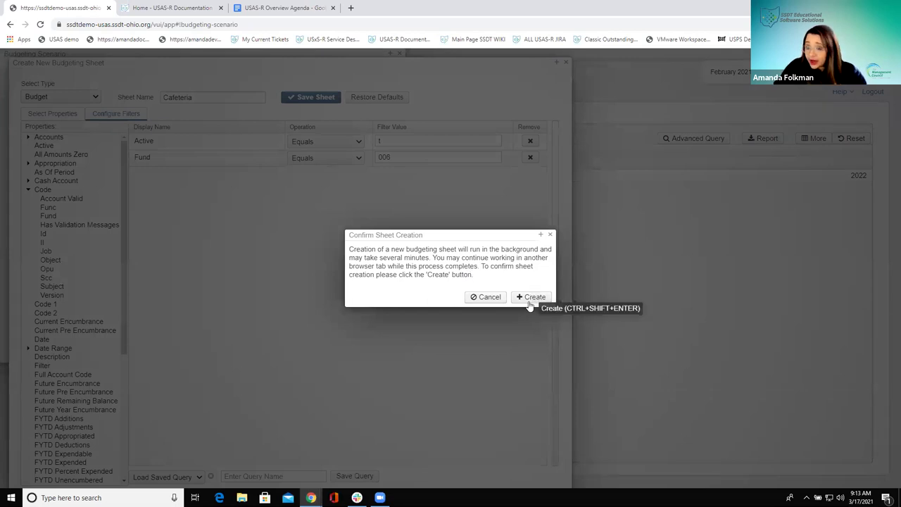
Confirm creation of the Cafeteria budgeting sheet from its query.
click(532, 298)
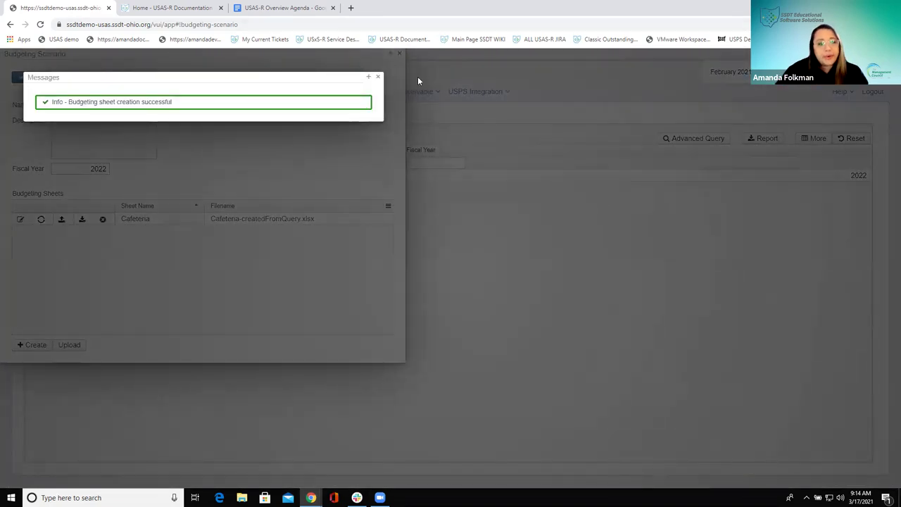
Close the sheet-created success message to return to the Budgets 2022 A scenario.
click(377, 78)
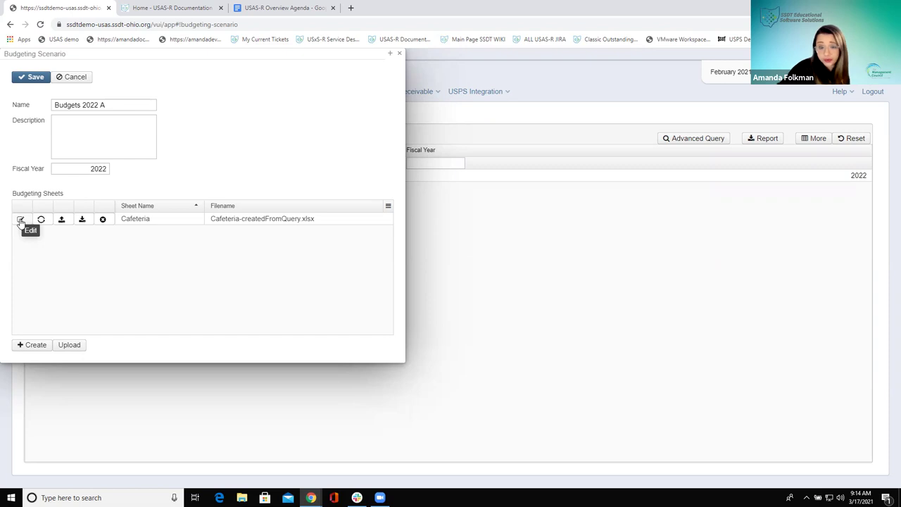
Open the Cafeteria sheet in the editor, enlarge it, and widen columns M, Q and R.
click(21, 221)
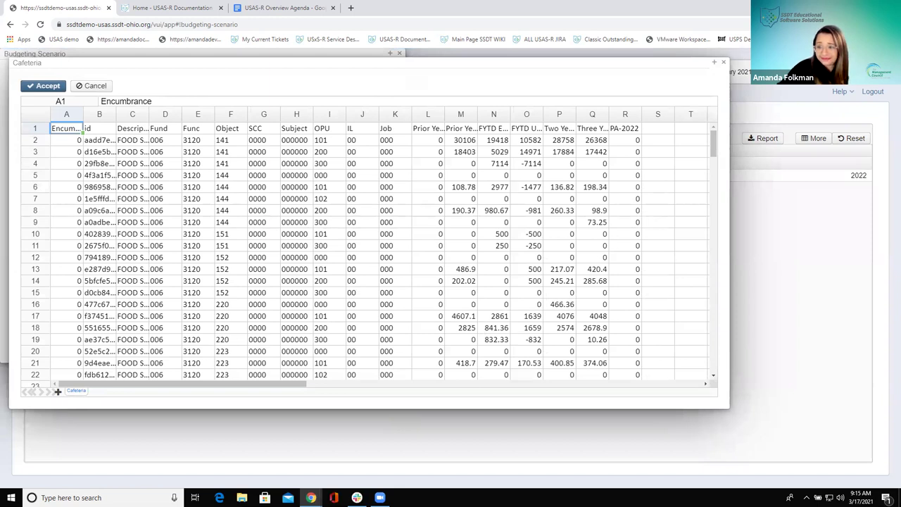
drag(728, 407, 733, 464)
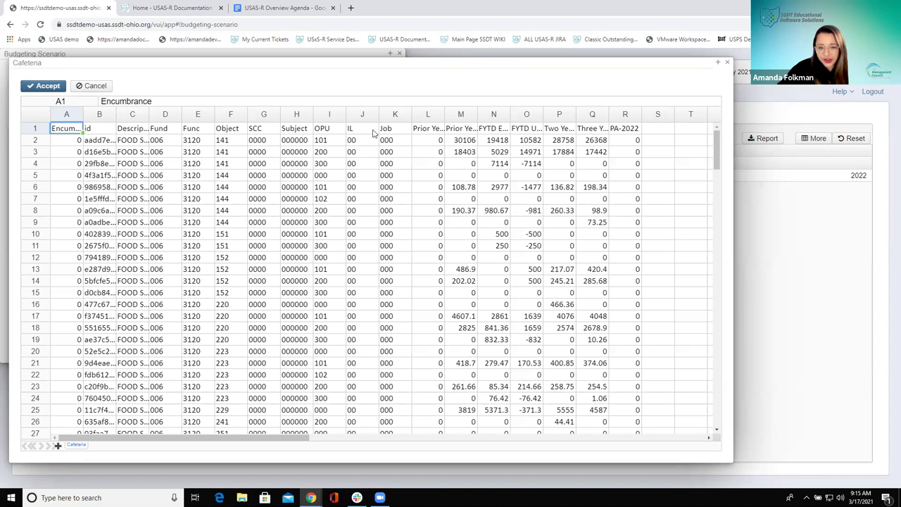
drag(444, 114, 537, 115)
drag(280, 439, 350, 438)
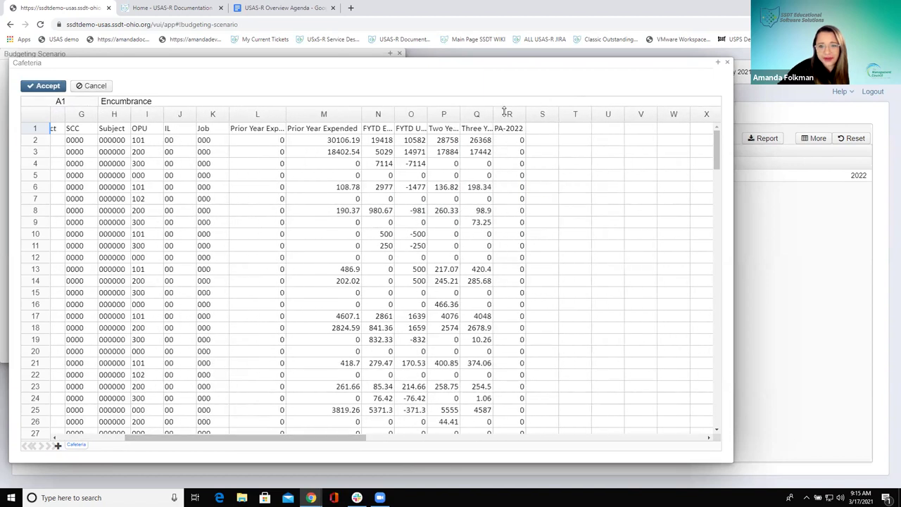
drag(493, 114, 540, 113)
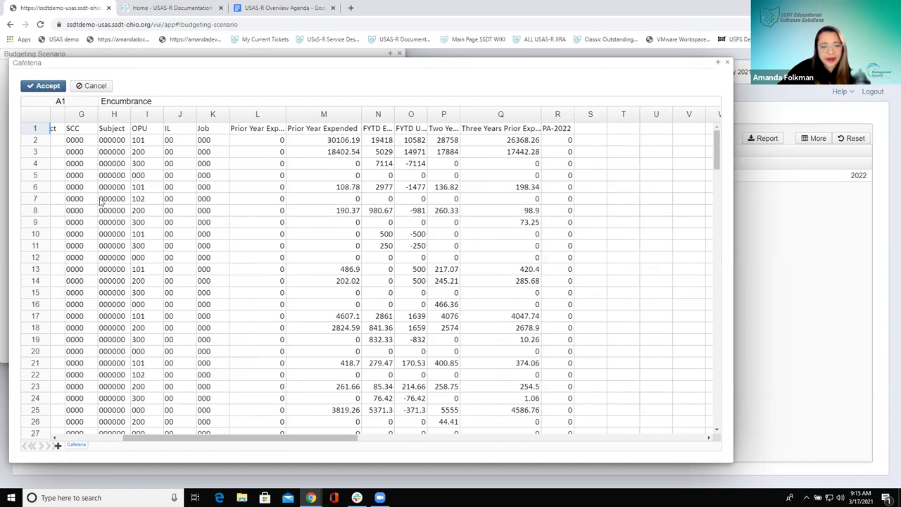
drag(574, 116, 626, 118)
click(554, 133)
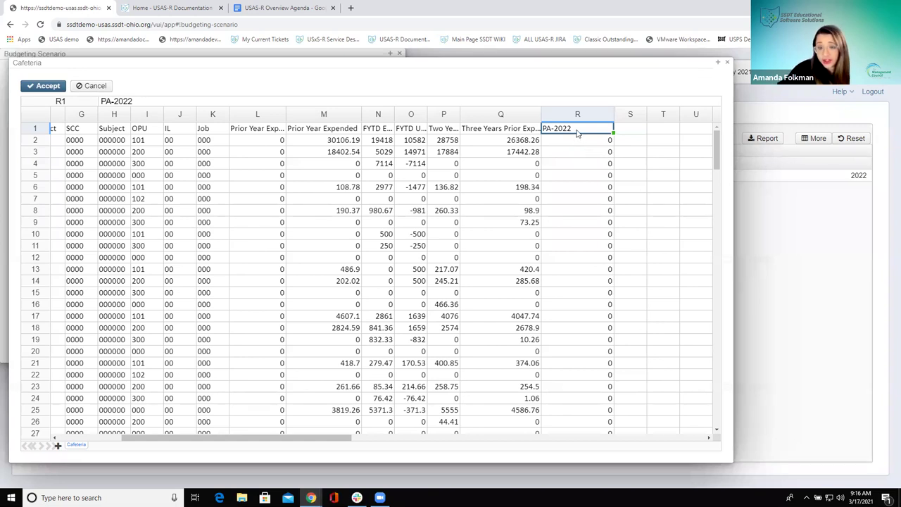
double_click(573, 134)
key(BackSpace)
text(1)
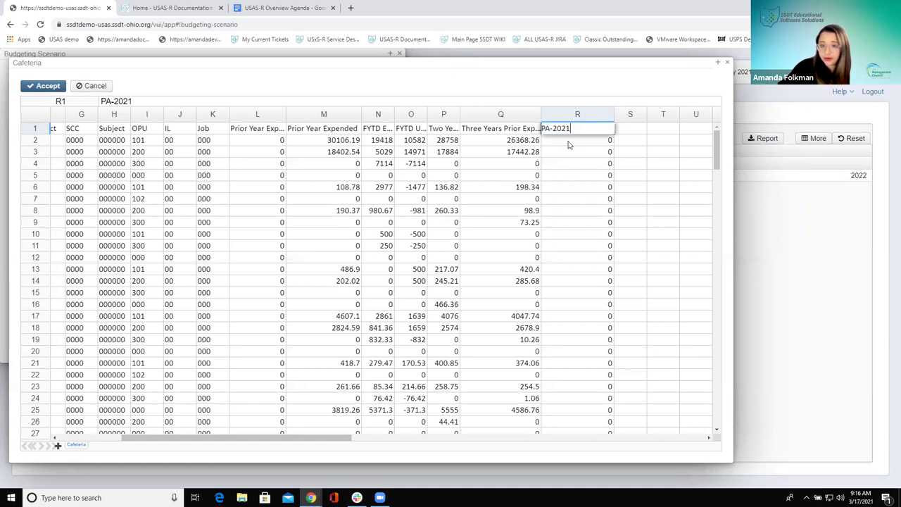
click(548, 165)
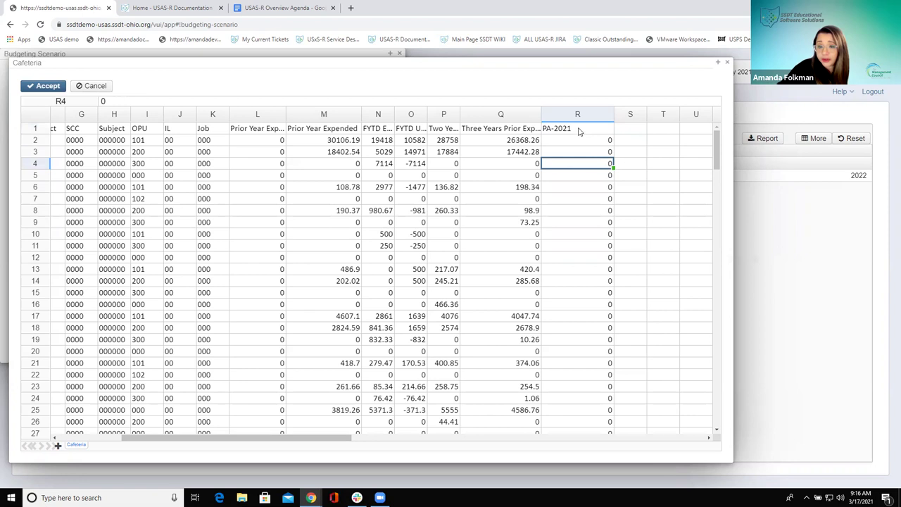
click(580, 132)
double_click(579, 132)
key(BackSpace)
text(2)
click(590, 167)
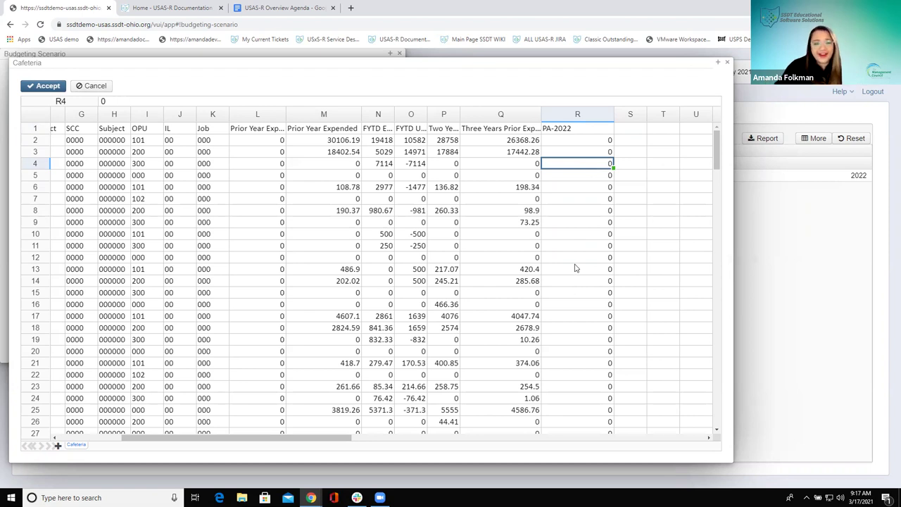
Enter 30000 as the PA-2022 amount in R2.
click(558, 141)
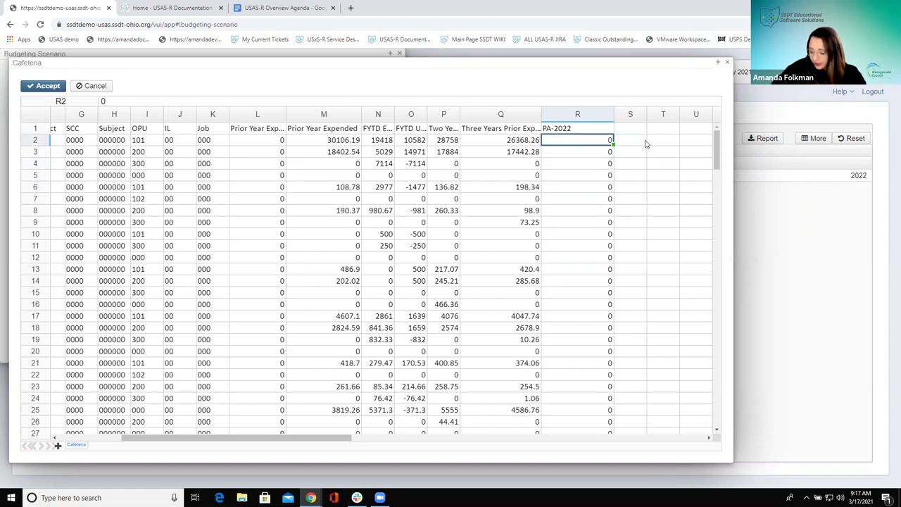
text(30000)
key(Return)
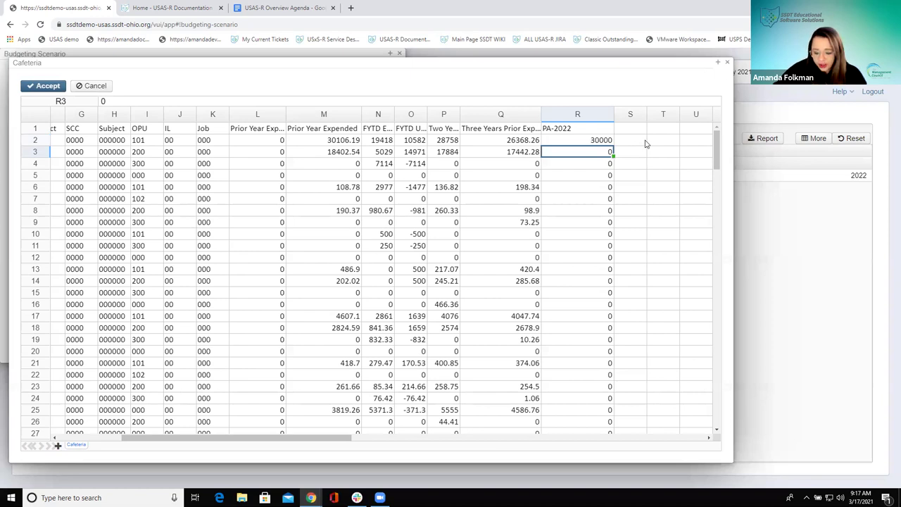
Enter the formula =M3*1.03 in R3 for a 3% increase.
text(=)
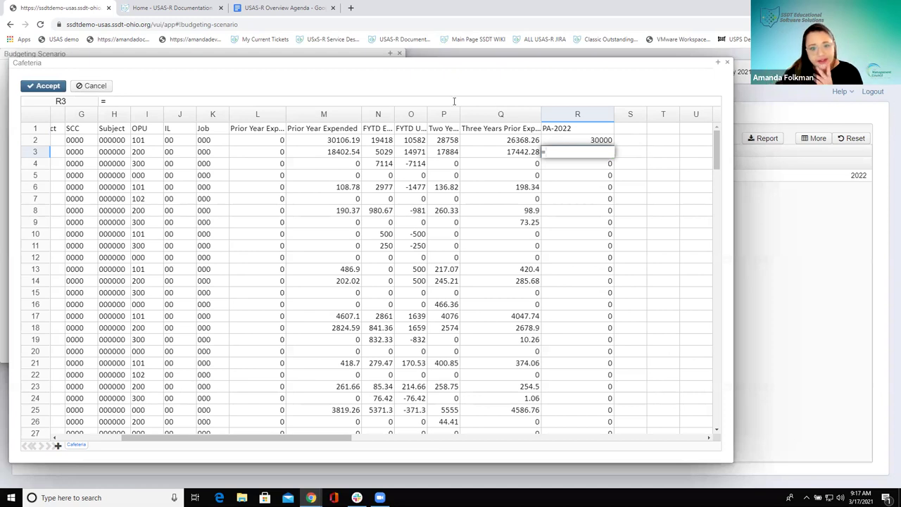
click(320, 154)
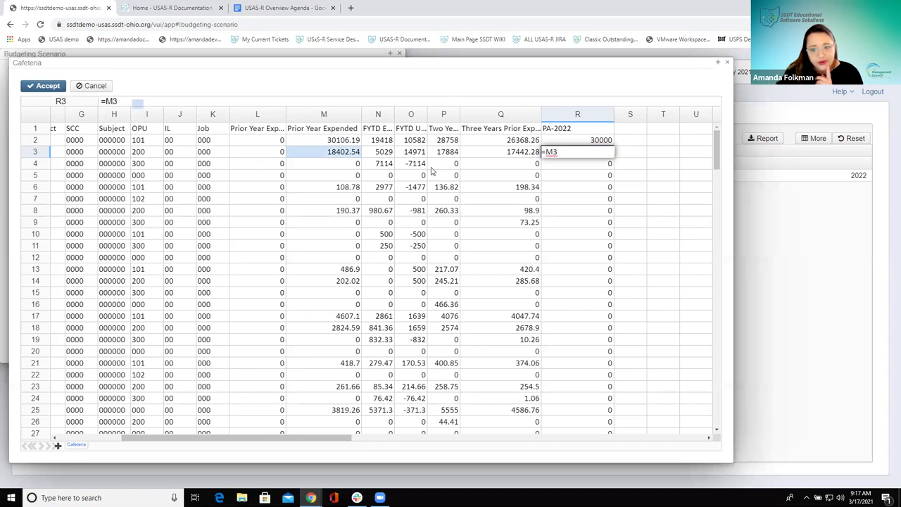
text(*)
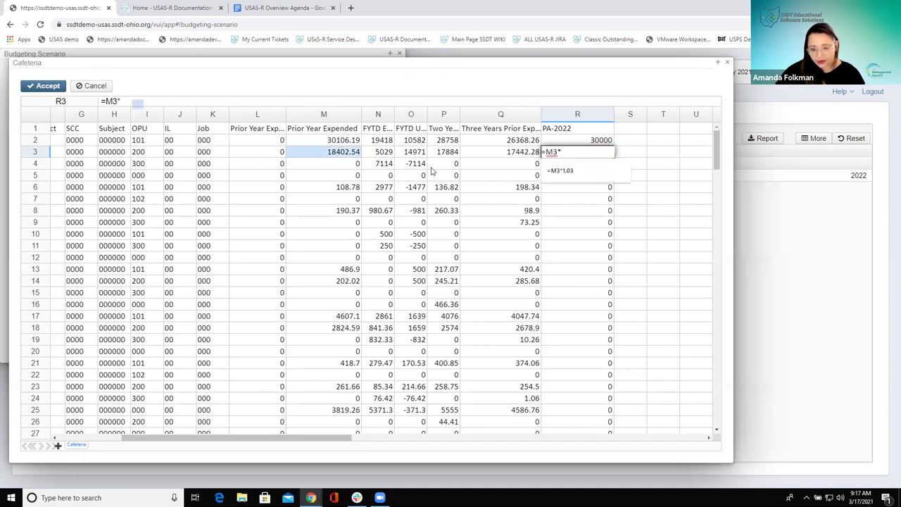
click(586, 176)
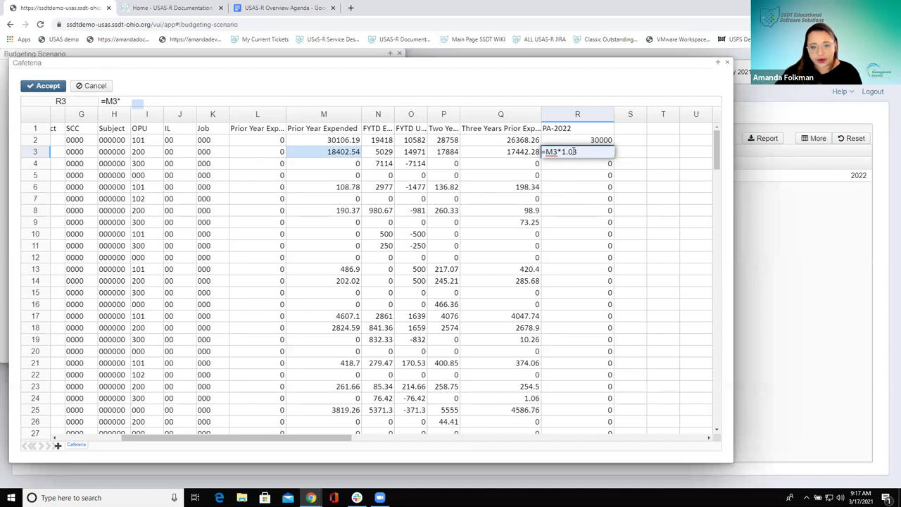
key(Return)
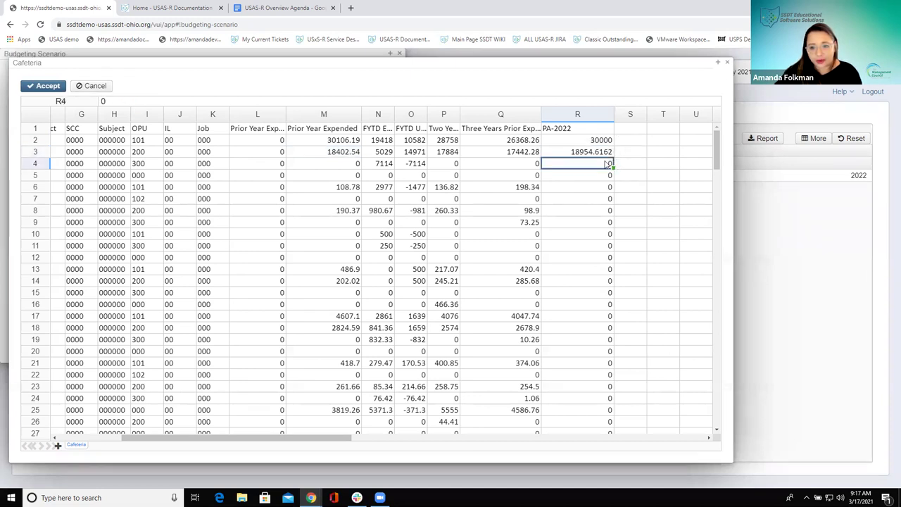
Fill the R3 formula down to R24 and accept the sheet edits.
click(593, 153)
drag(613, 157, 611, 398)
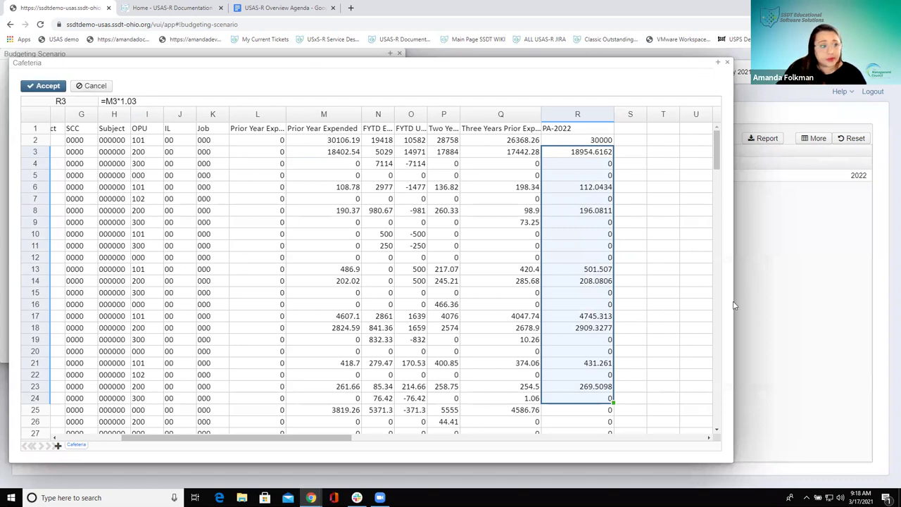
click(45, 86)
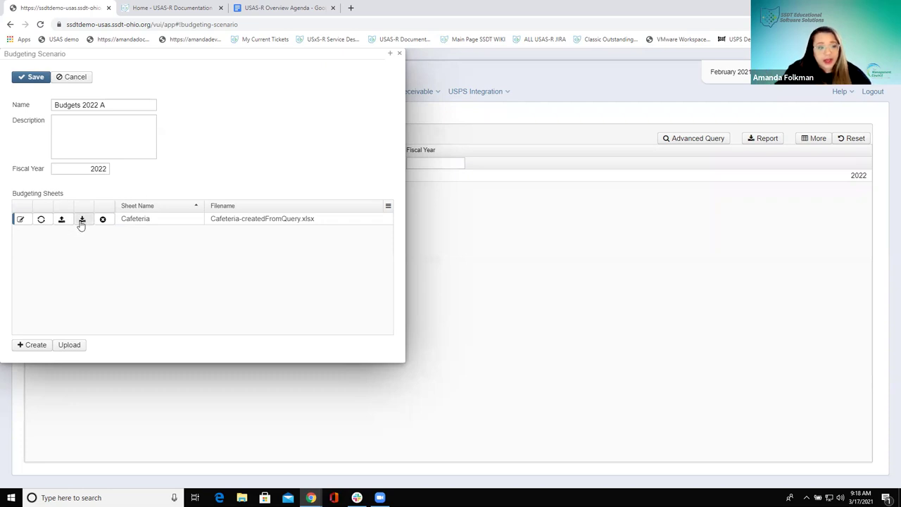
Download the Cafeteria sheet as Cafeteria-createdFromQuery.xlsx.
click(82, 219)
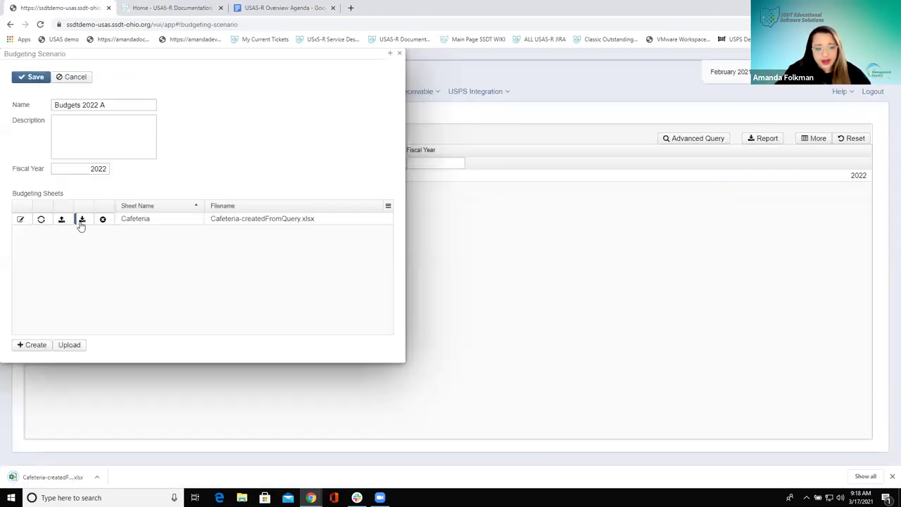
Open the downloaded workbook in Excel, enable editing, and check the PA-2022 values in R2:R26.
click(44, 483)
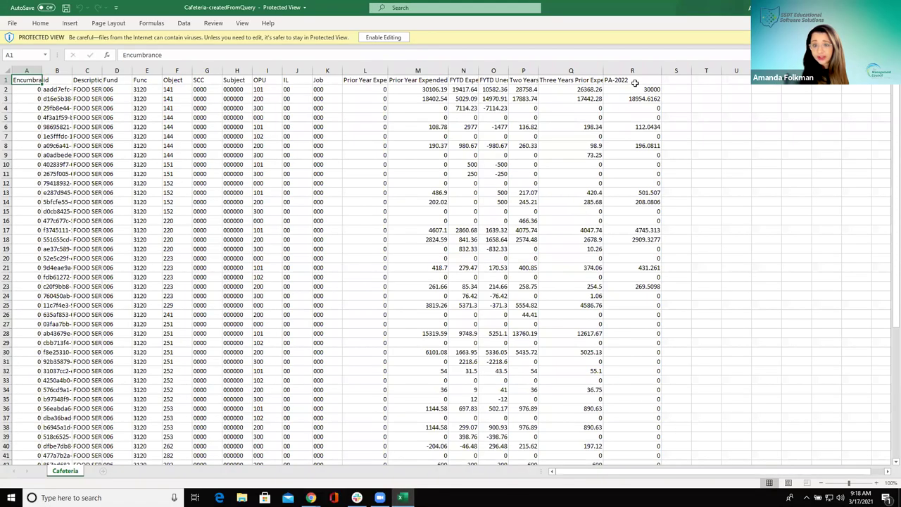
click(634, 82)
click(383, 38)
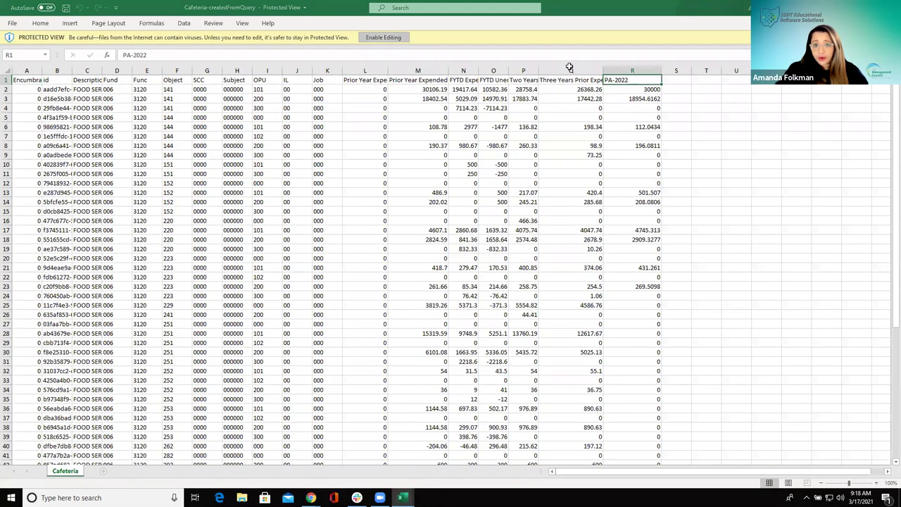
drag(627, 121, 655, 345)
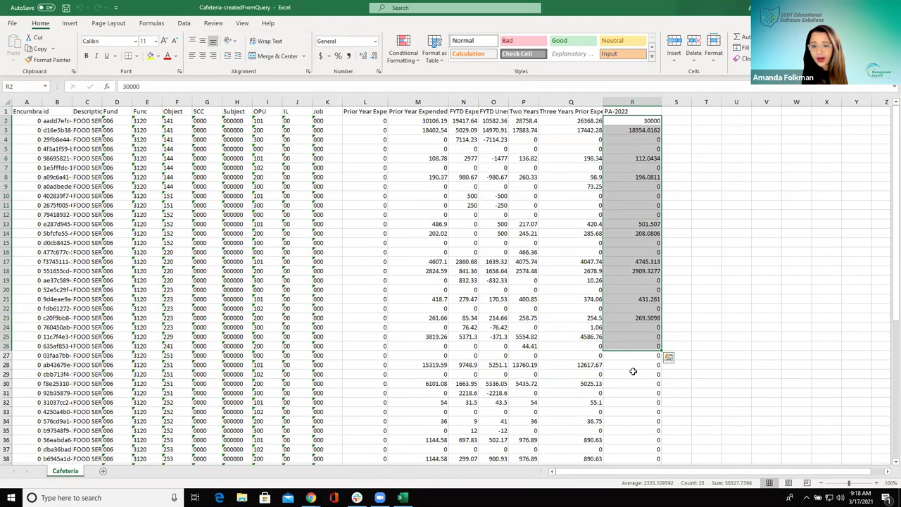
click(634, 373)
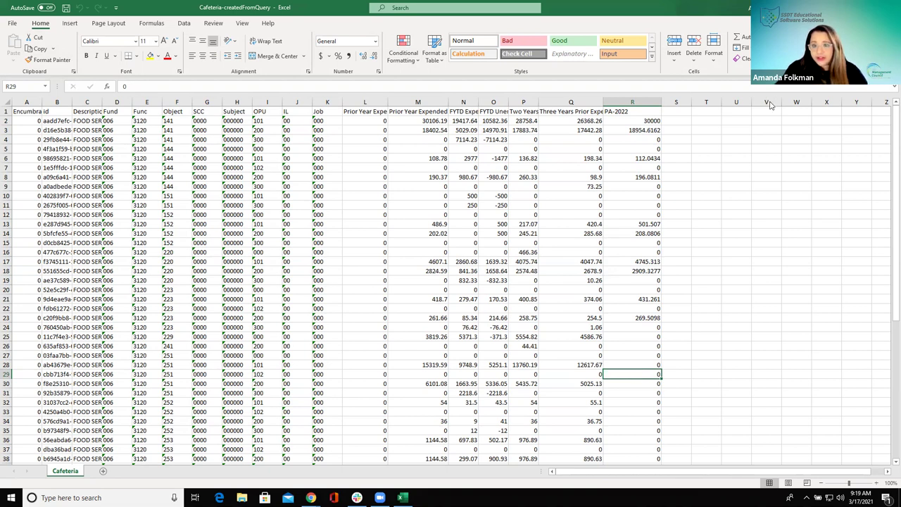
key(alt+Tab)
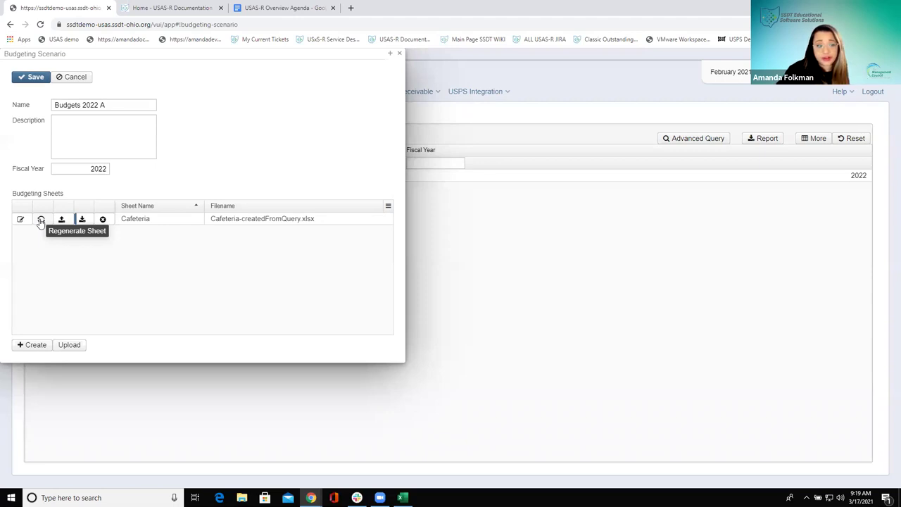
Regenerate the Cafeteria sheet with an added FYTD Adjustments column, keeping the Active and Fund 006 filters.
click(41, 221)
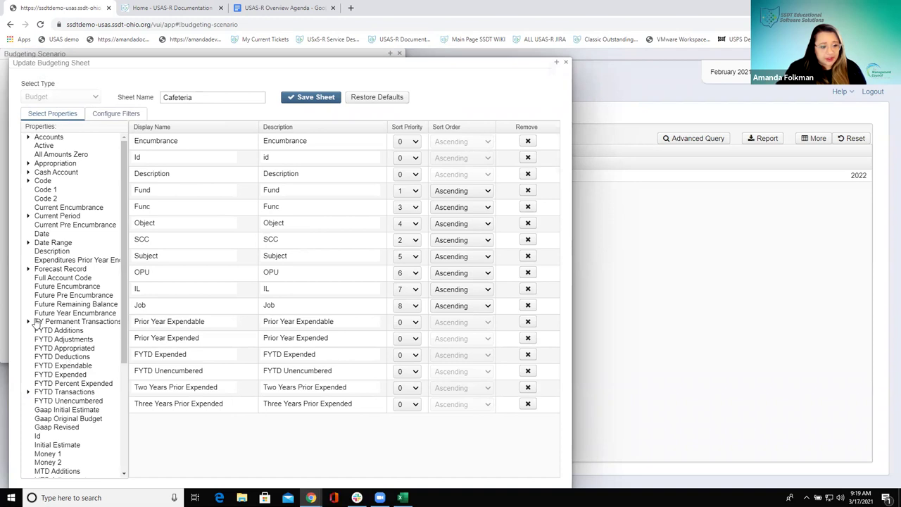
drag(62, 339, 183, 426)
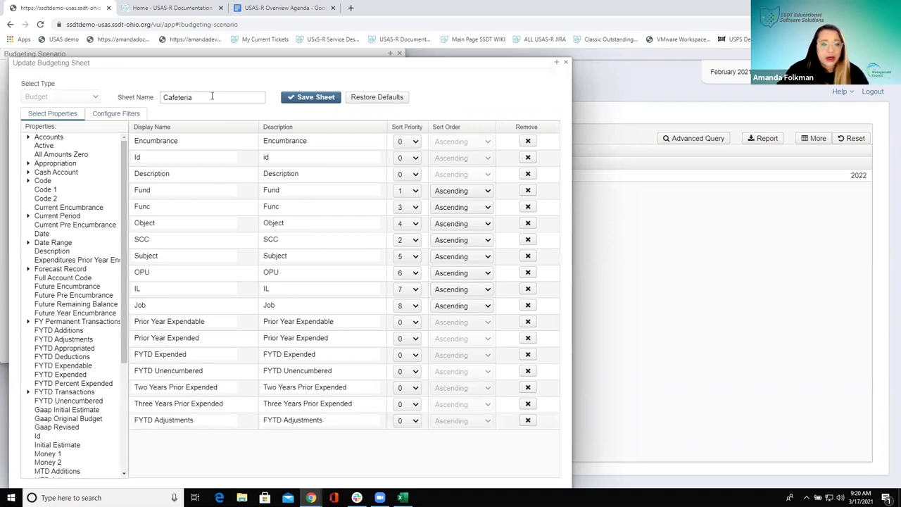
click(115, 114)
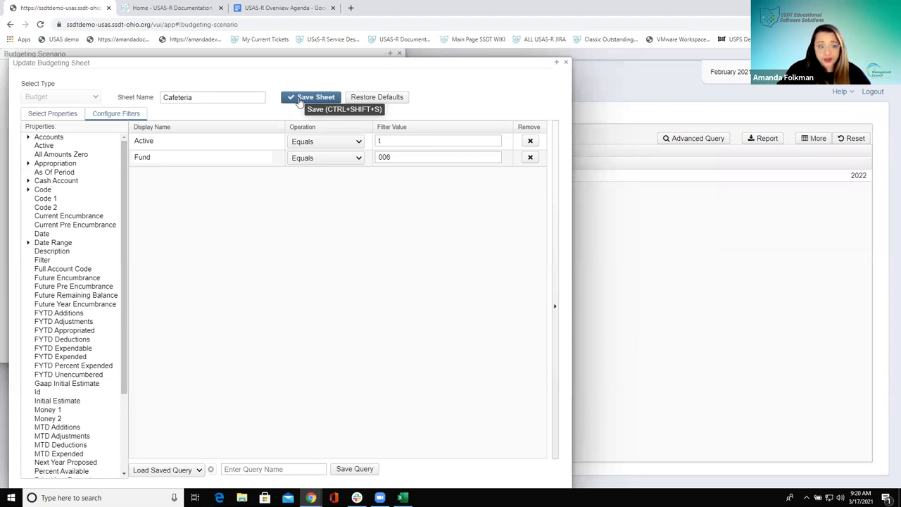
click(299, 101)
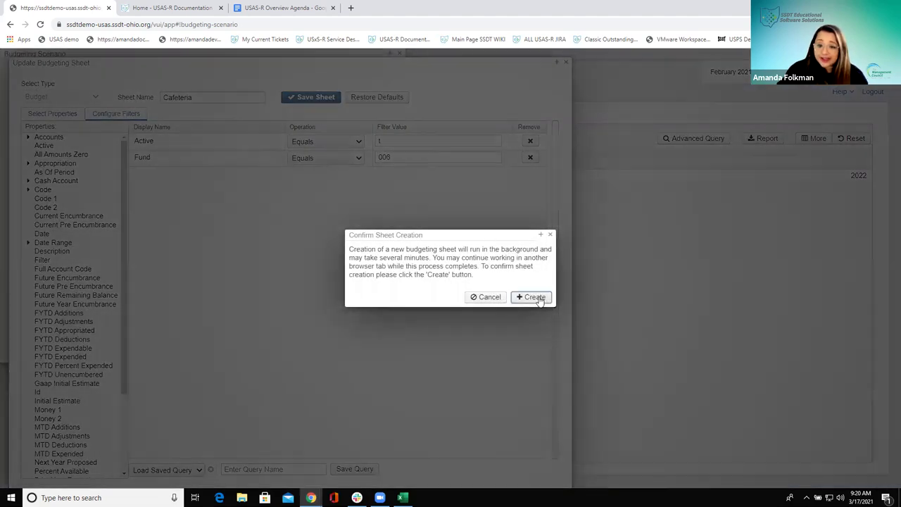
click(539, 298)
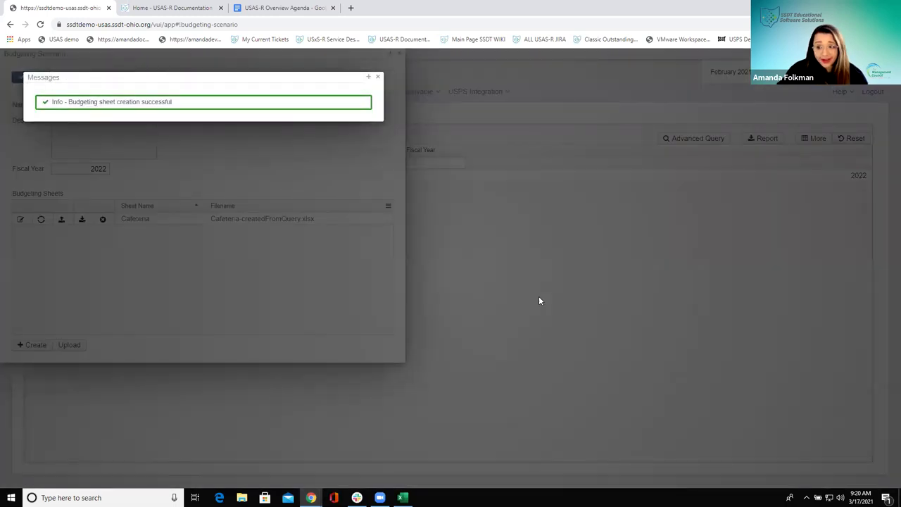
Open the Cafeteria sheet in the editor, widen column S, and enter 30000 in S2.
click(379, 79)
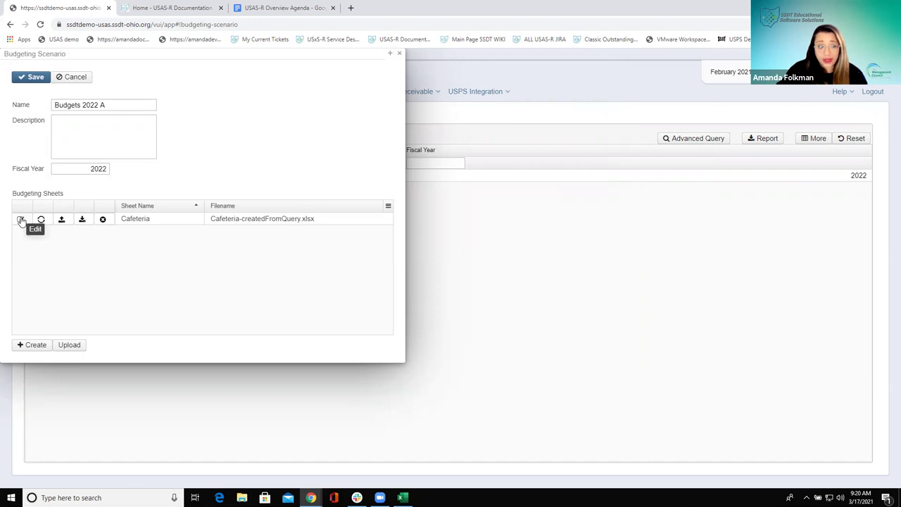
click(21, 221)
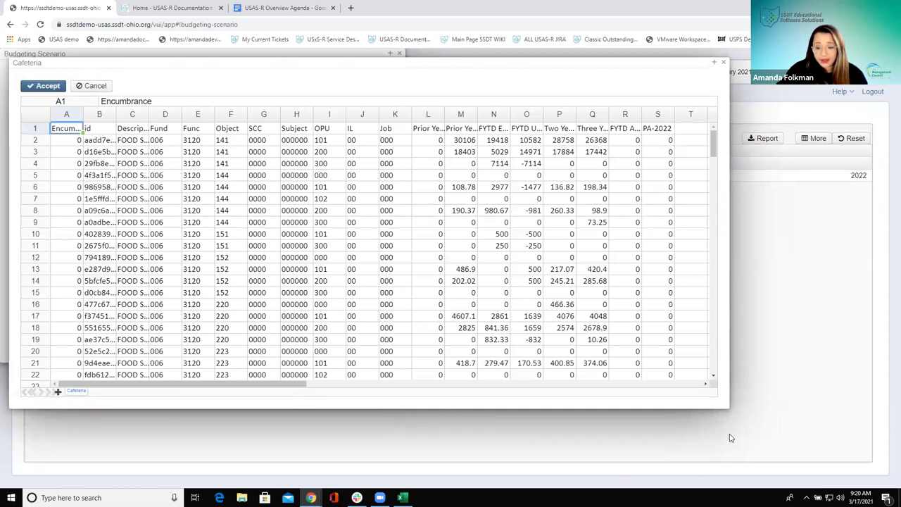
drag(729, 416, 826, 471)
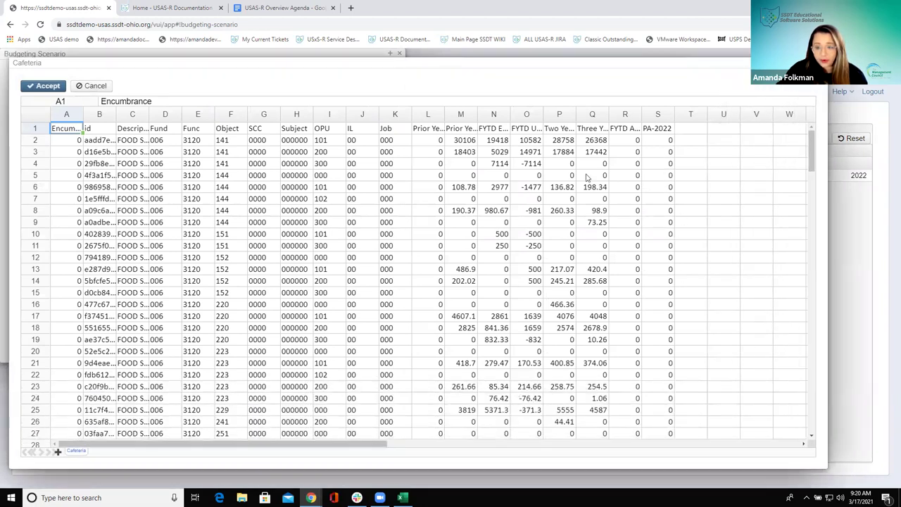
drag(677, 118, 713, 118)
click(685, 146)
text(30000)
key(Return)
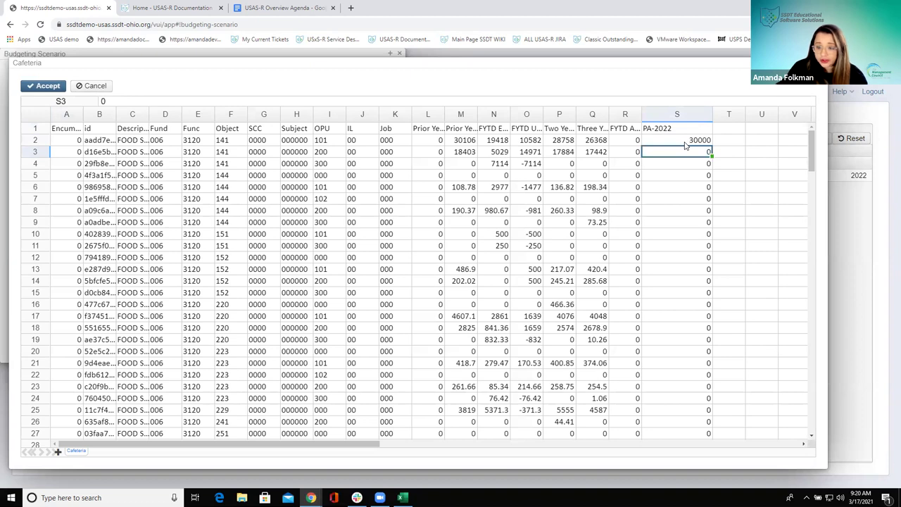
Enter the formula =M3*1.03 in S3 and fill it down column S.
text(=)
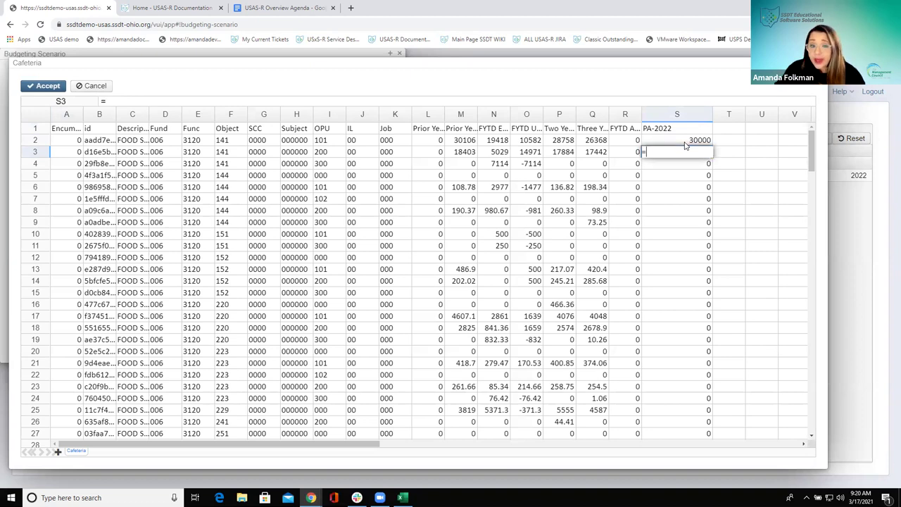
click(462, 152)
text(*)
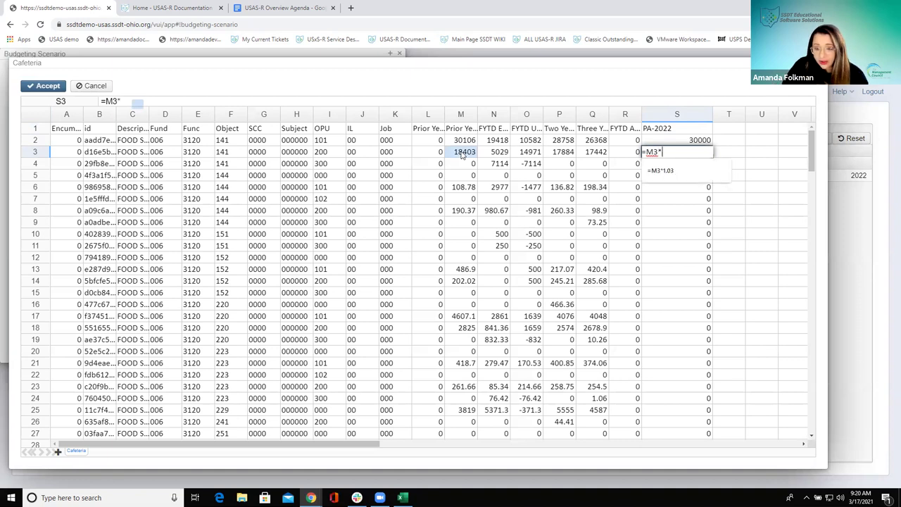
click(680, 174)
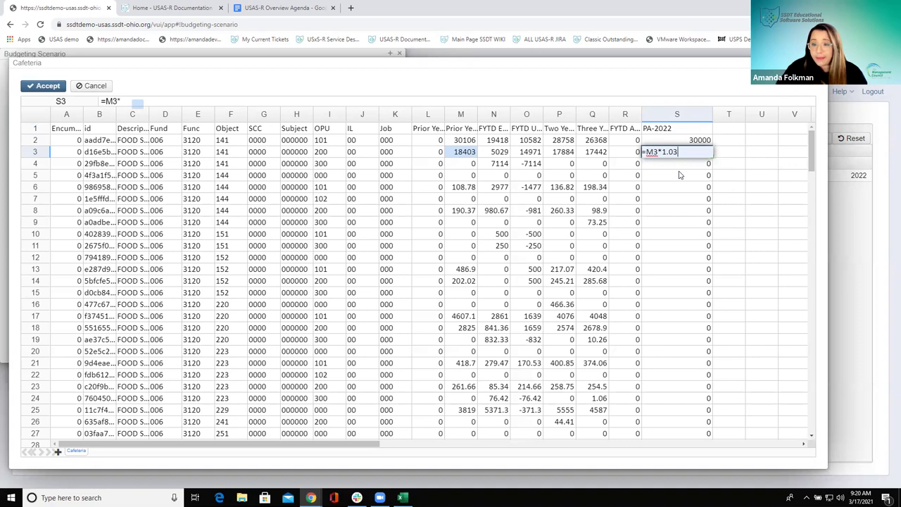
key(Return)
click(710, 154)
drag(713, 156, 706, 423)
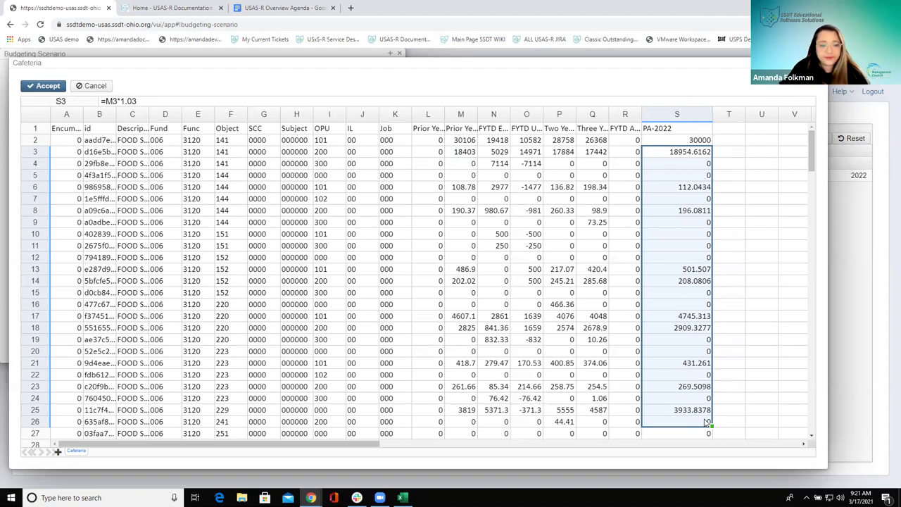
Accept the Cafeteria sheet edits and start uploading a new sheet named 'General'.
click(47, 86)
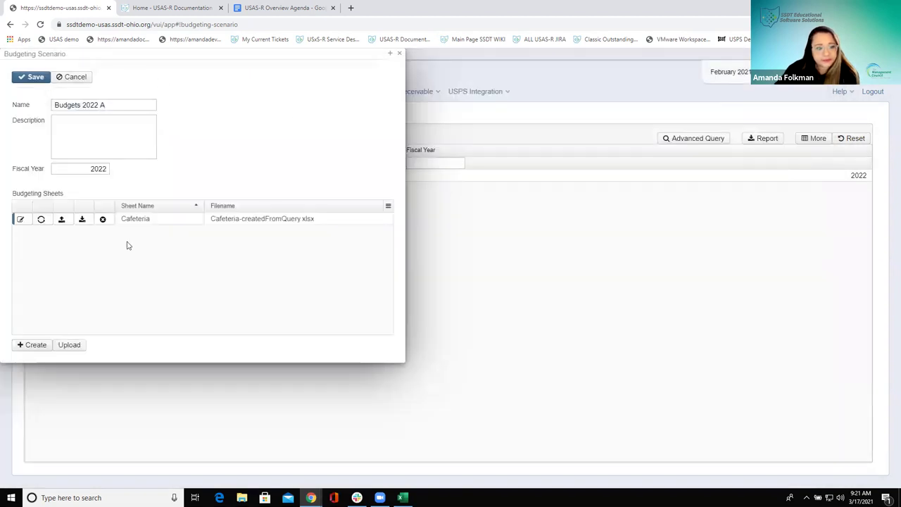
click(71, 345)
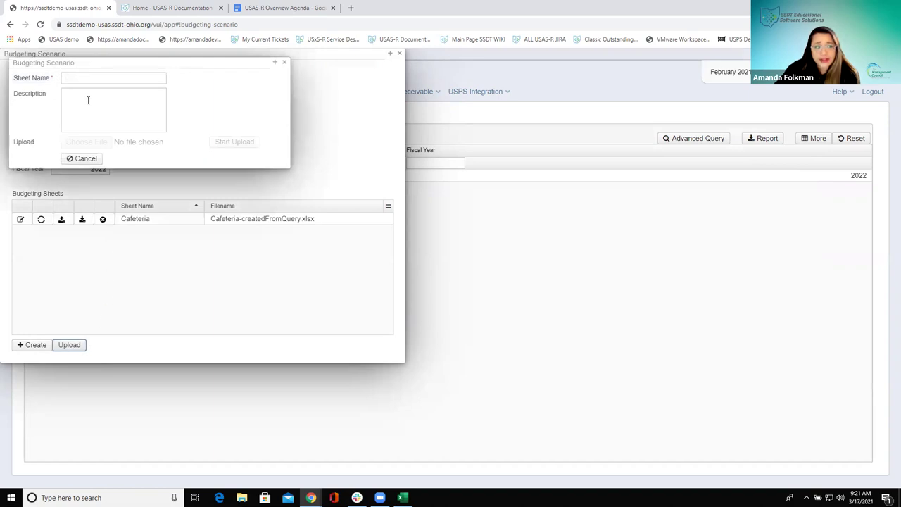
click(89, 77)
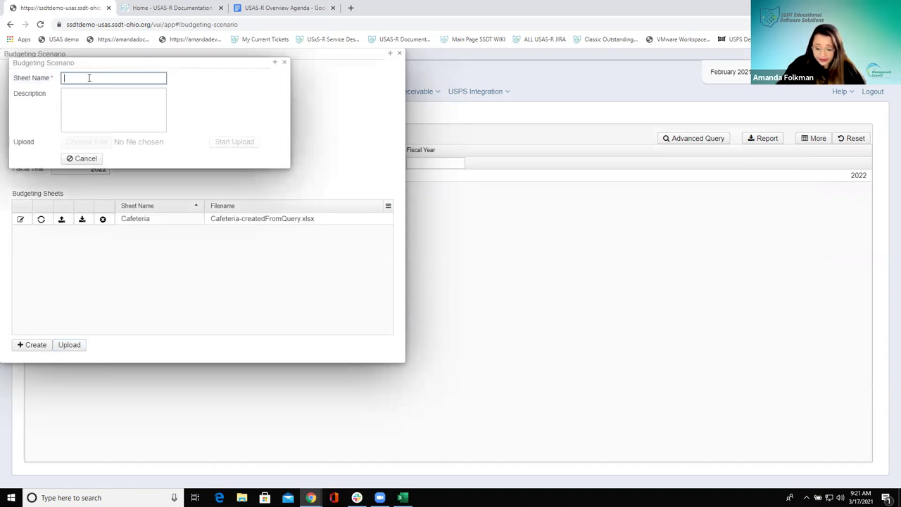
text(General)
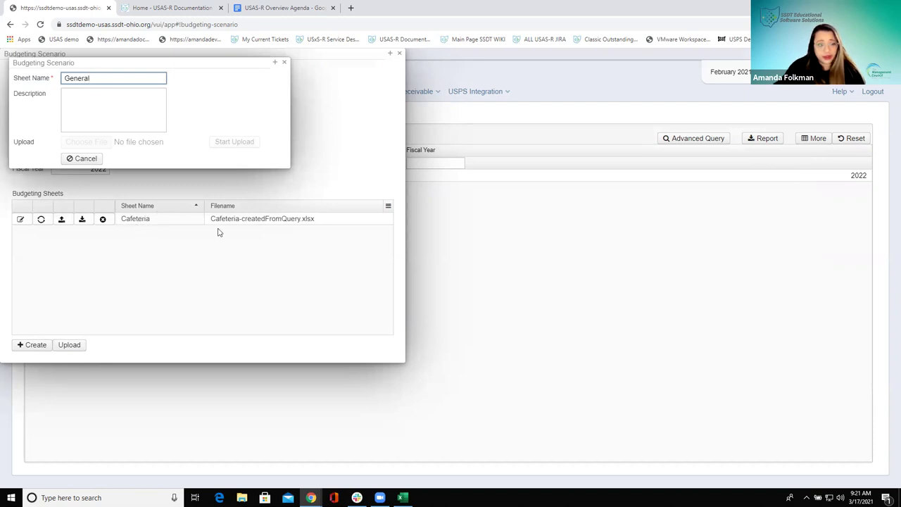
click(112, 117)
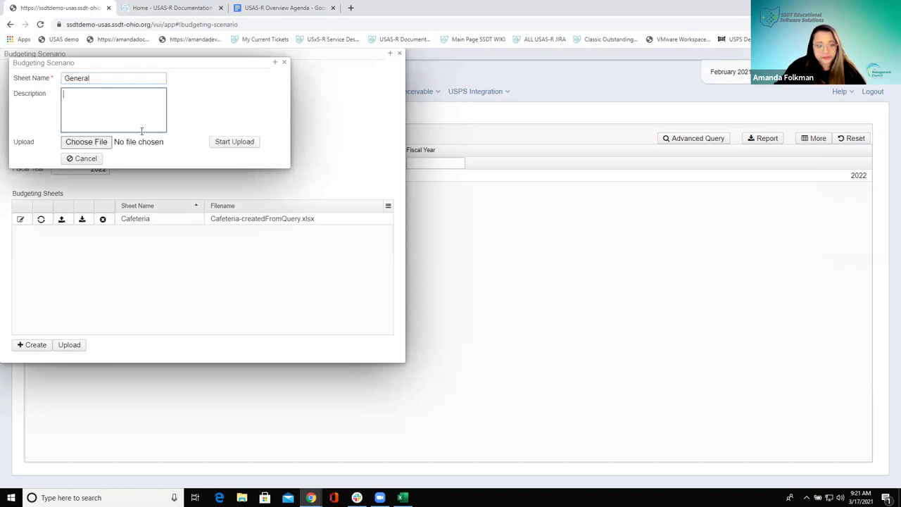
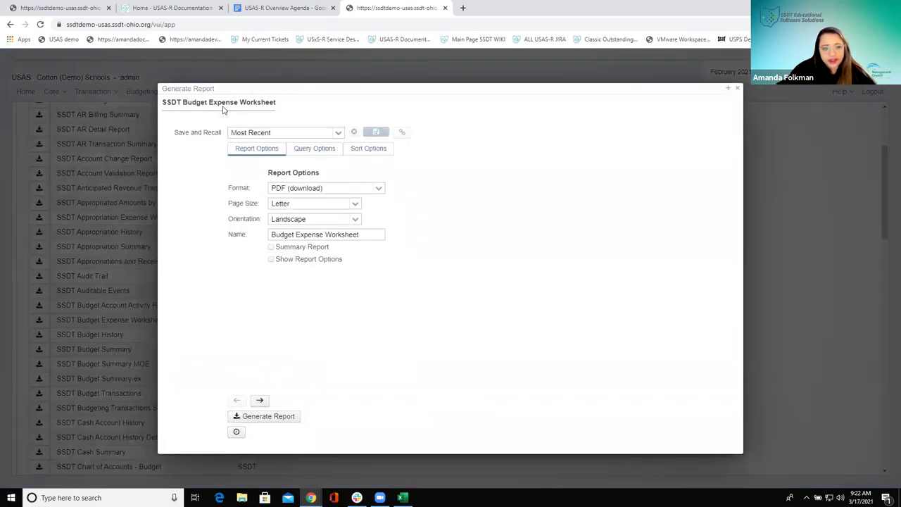
Generate the SSDT Budget Expense Worksheet report in Excel-Data format instead of PDF.
click(378, 188)
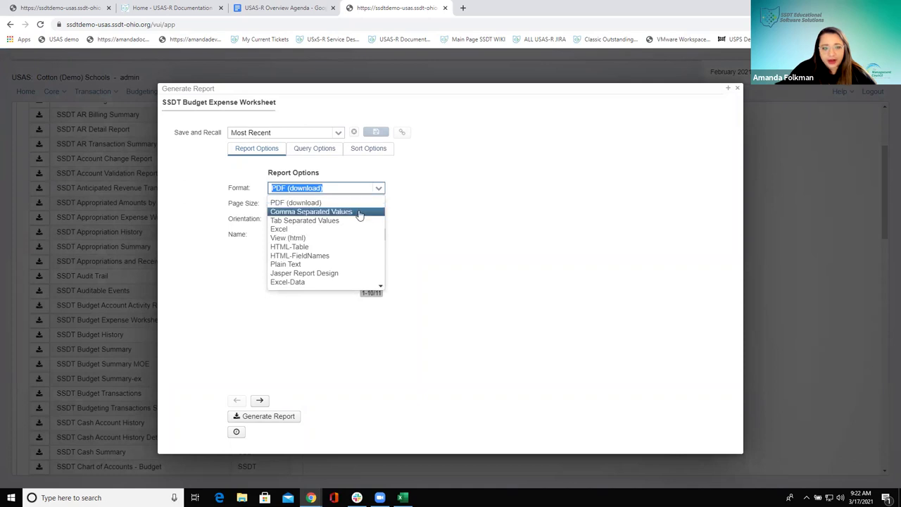
click(345, 283)
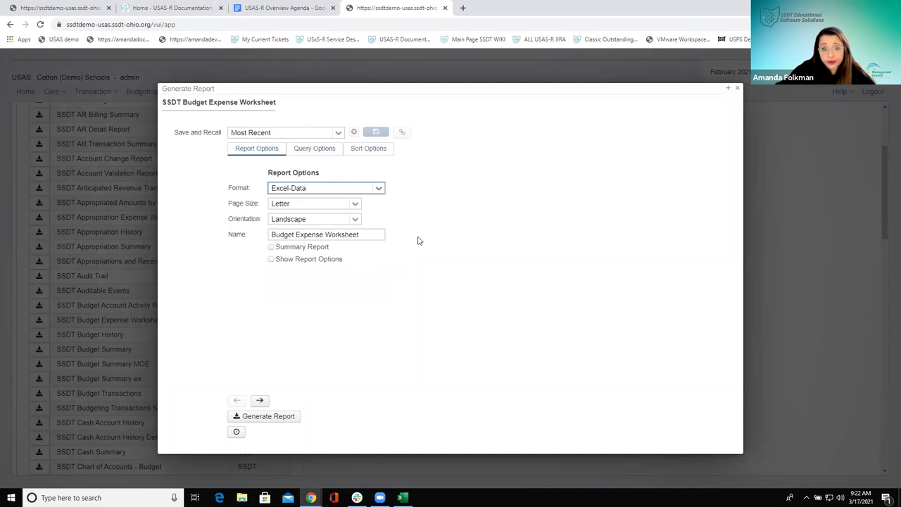
click(285, 422)
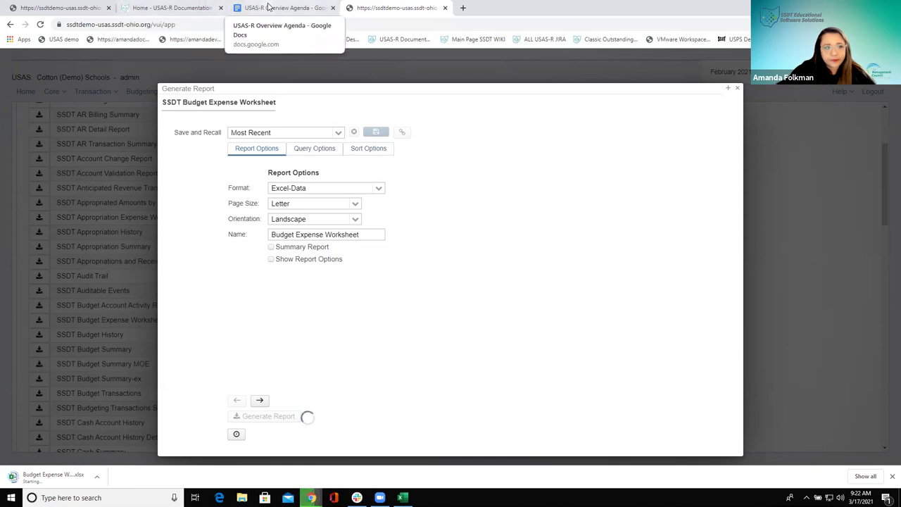
Open the Budgeting Scenario Steps page in the USAS-R documentation wiki and read through it.
click(186, 7)
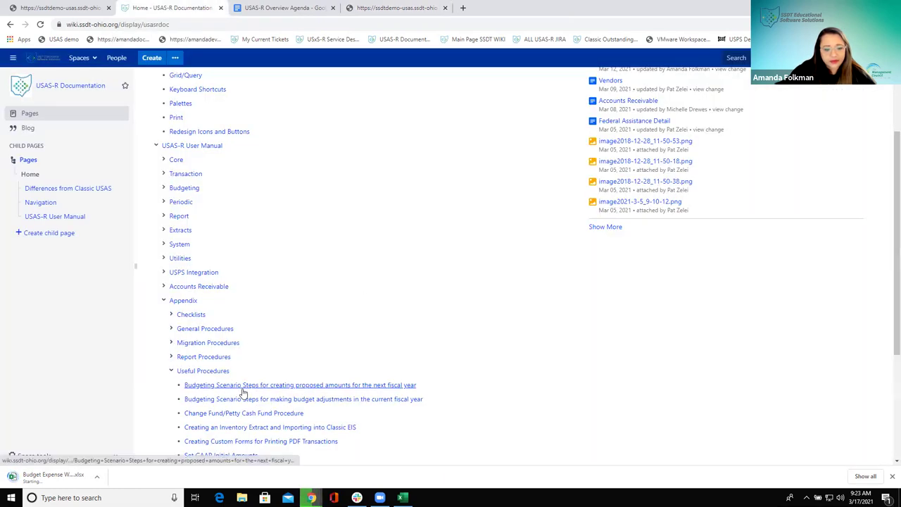
click(327, 387)
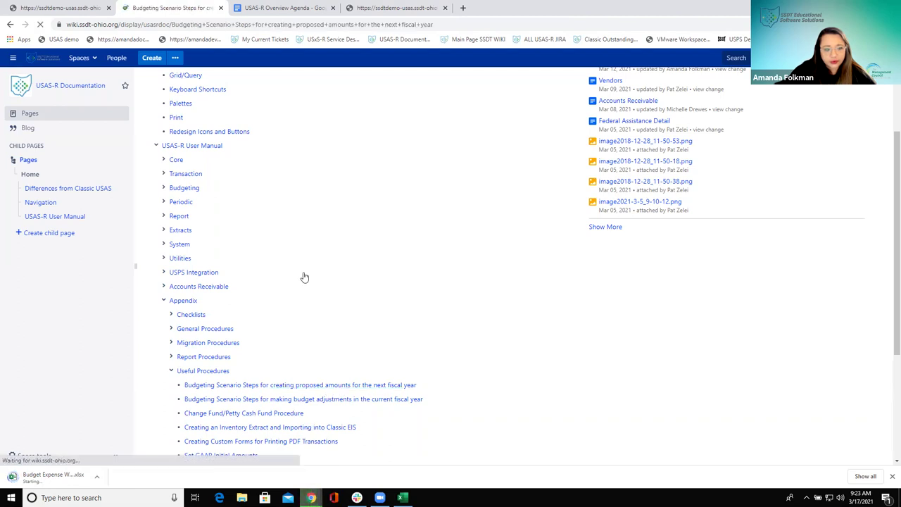
scroll(302, 296, down, 5)
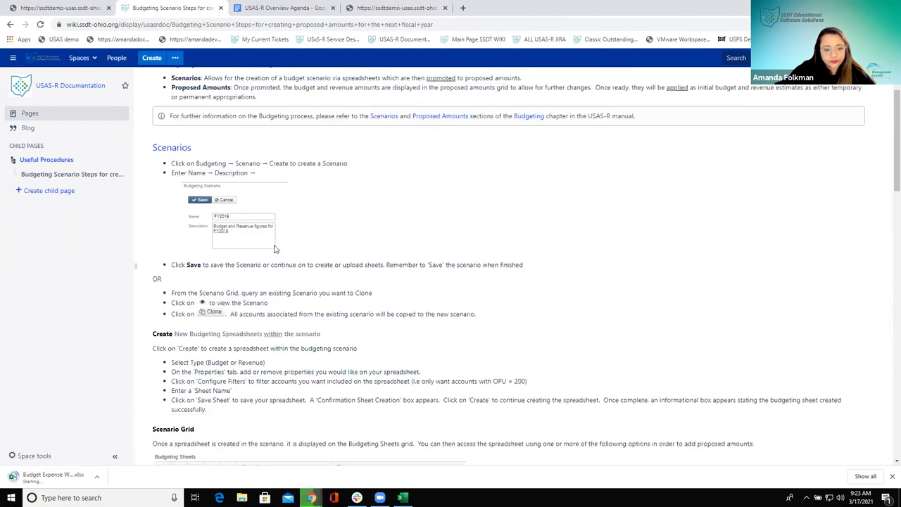
scroll(275, 248, down, 4)
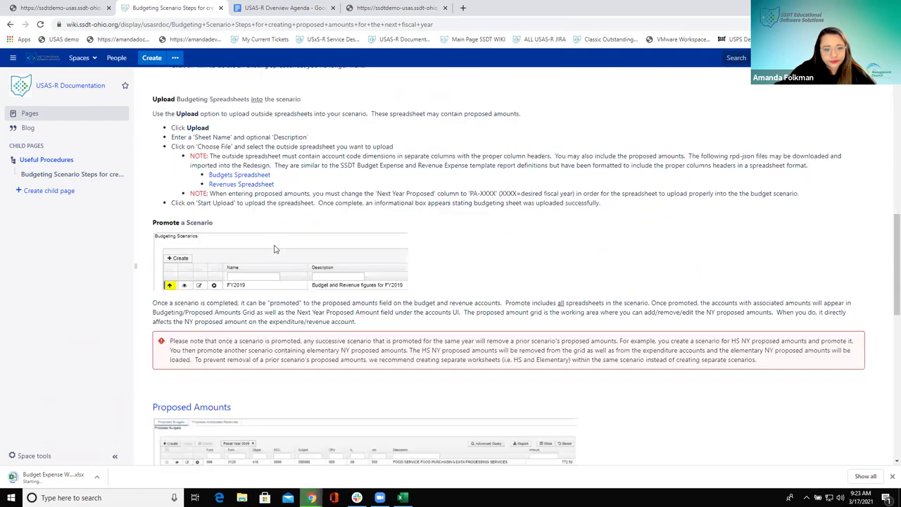
scroll(239, 225, down, 2)
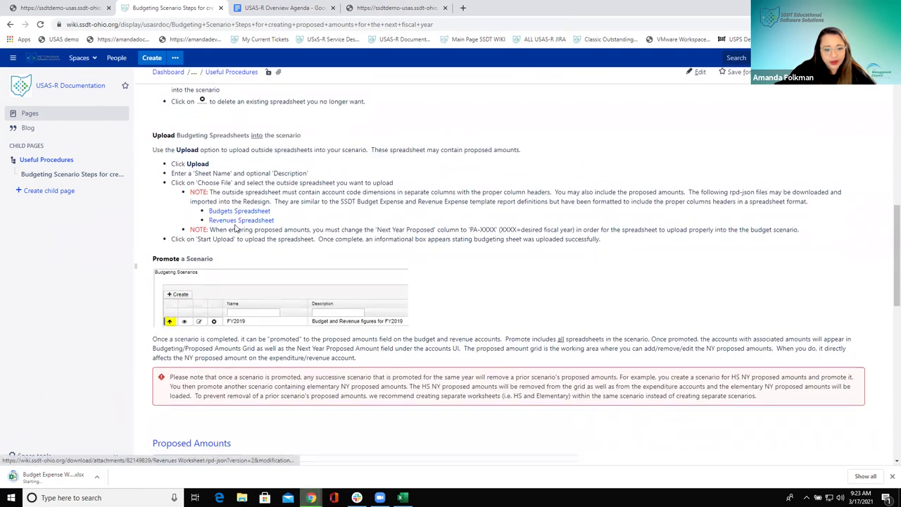
scroll(236, 228, down, 8)
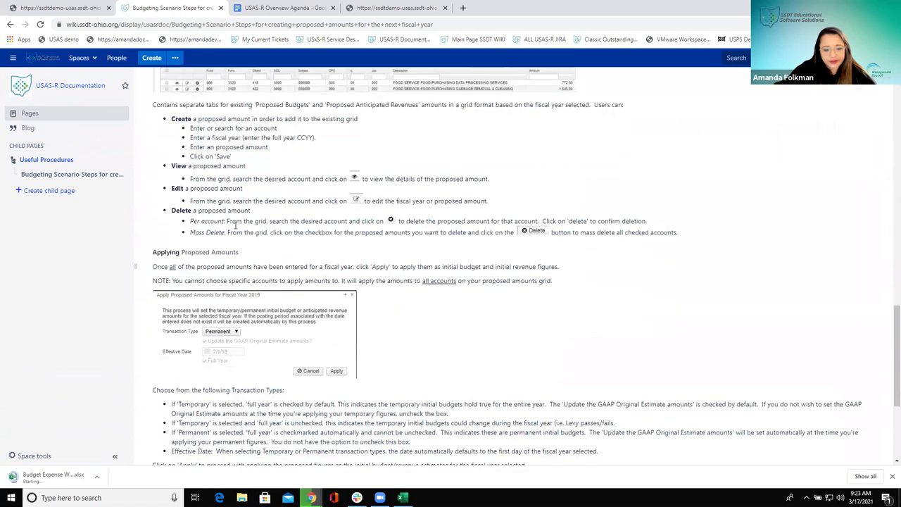
scroll(236, 225, up, 3)
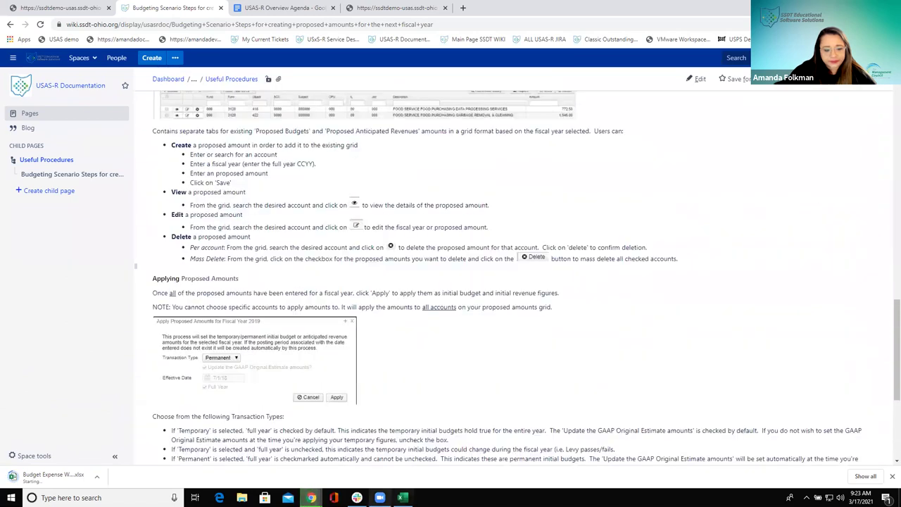
scroll(235, 226, up, 5)
scroll(234, 182, up, 3)
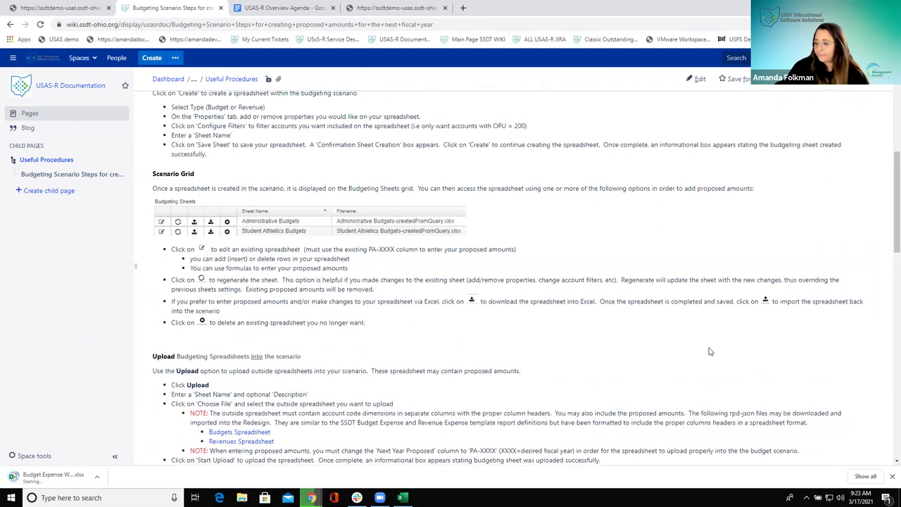
key(super+e)
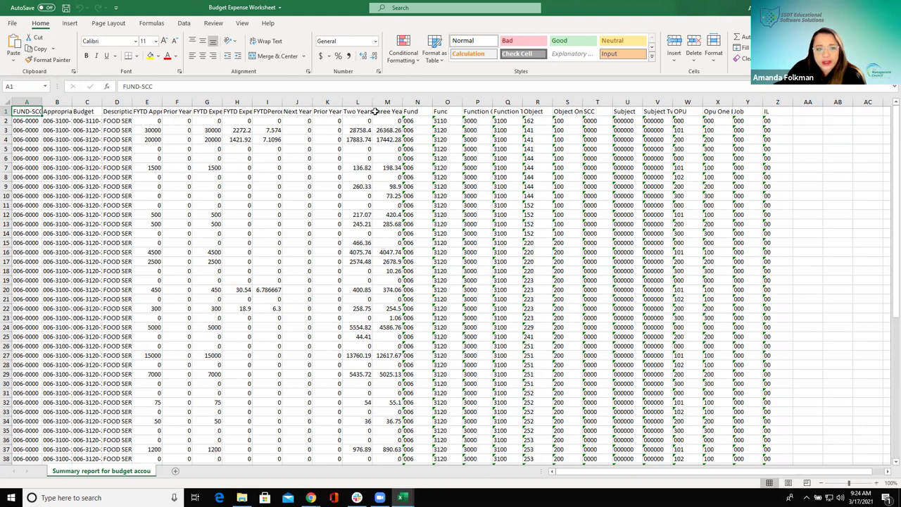
Select the prior-year expended columns L and M in the Budget Expense Worksheet and scroll right.
drag(357, 102, 321, 126)
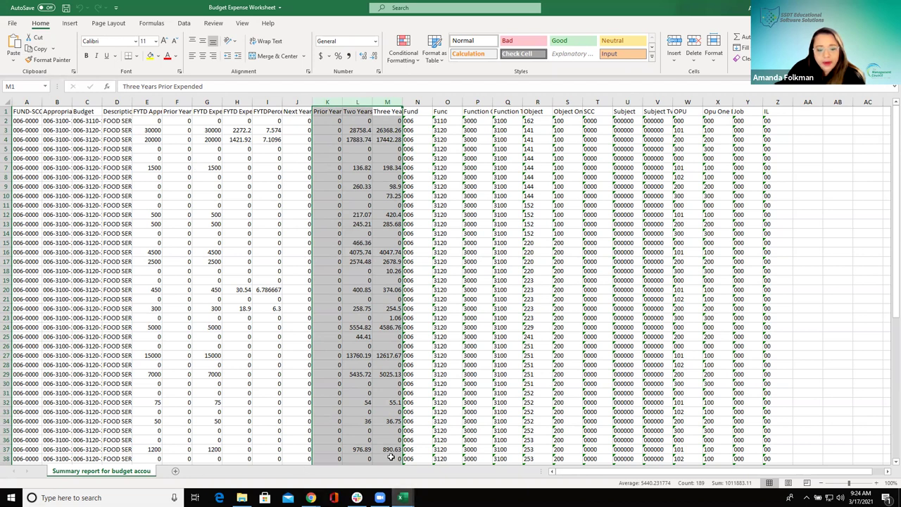
drag(590, 471, 612, 475)
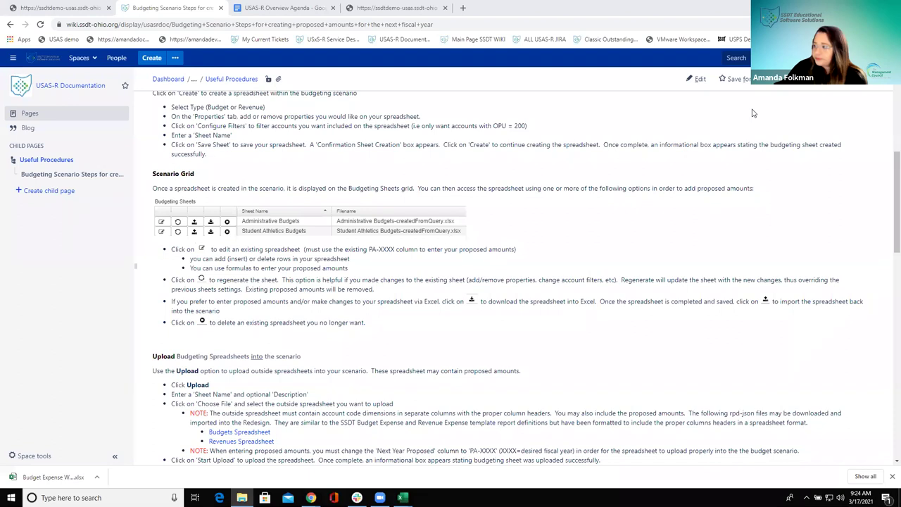
Download the Budgets Worksheet.rpd-json attachment linked as Budgets Spreadsheet on the wiki page.
click(260, 436)
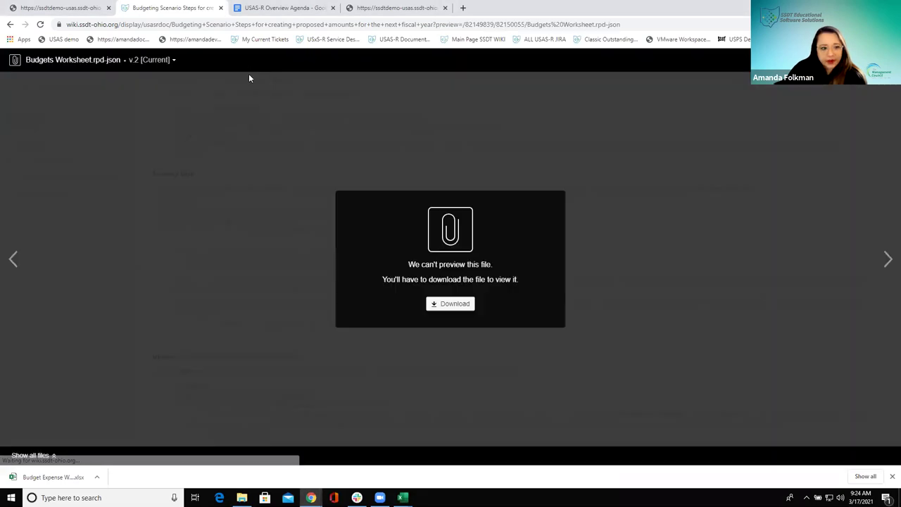
click(456, 303)
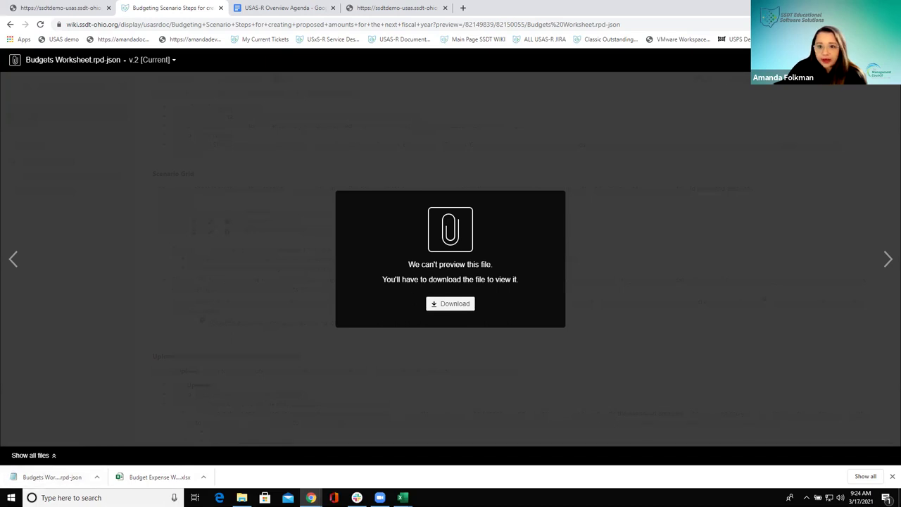
key(Escape)
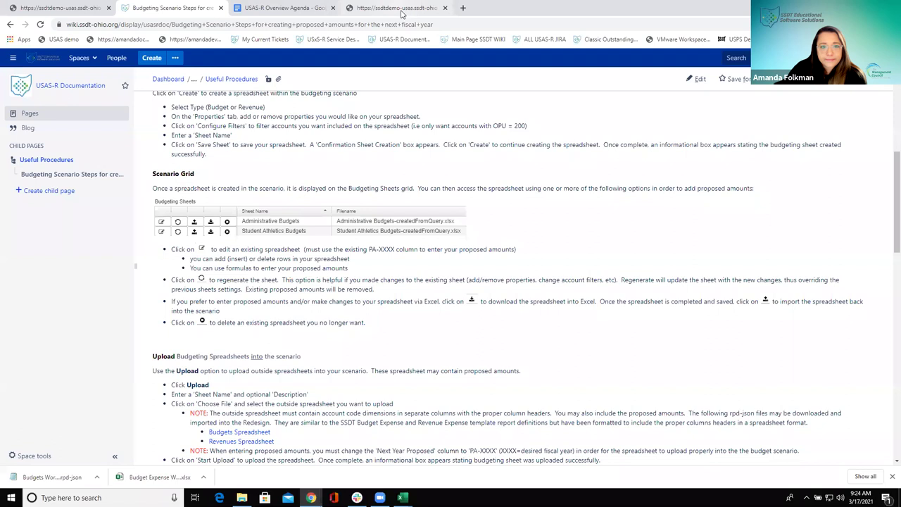
click(398, 8)
Import the Budgets Worksheet.rpd-json file in Report Manager and save it as Budgets Worksheet (1).
click(224, 91)
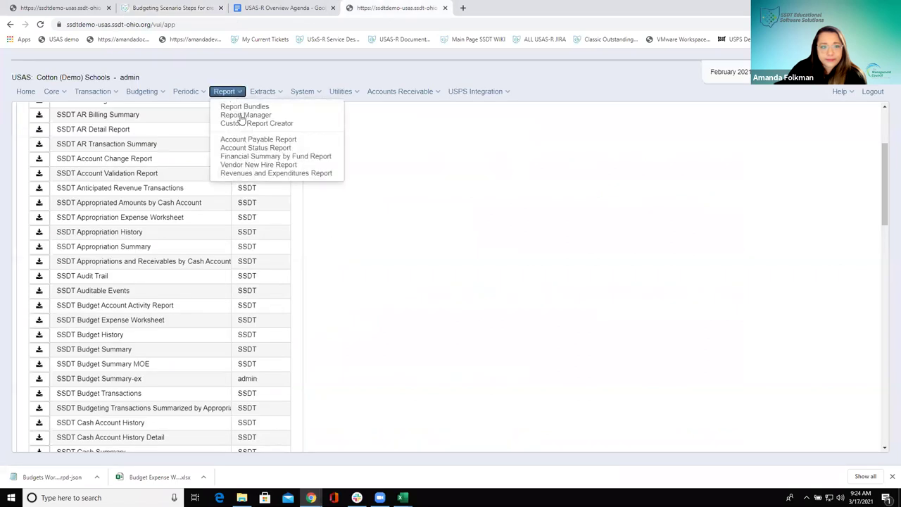
click(239, 115)
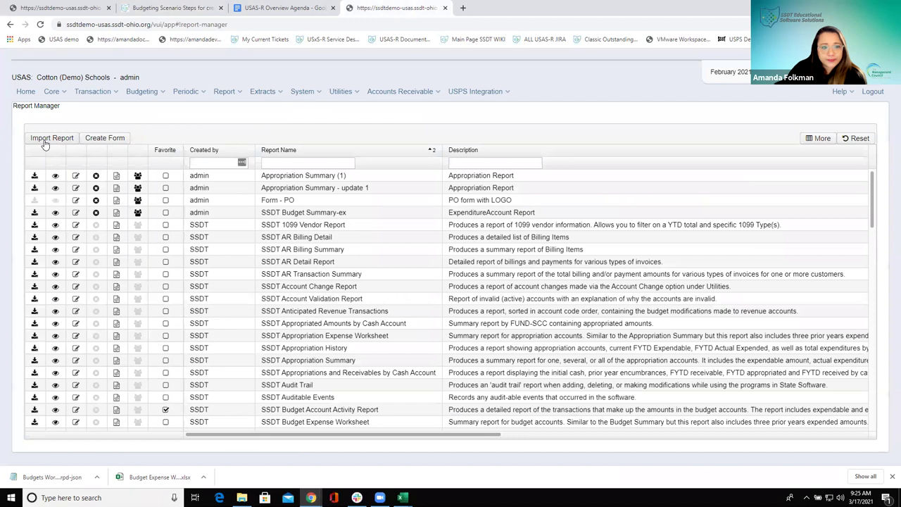
click(45, 140)
click(43, 126)
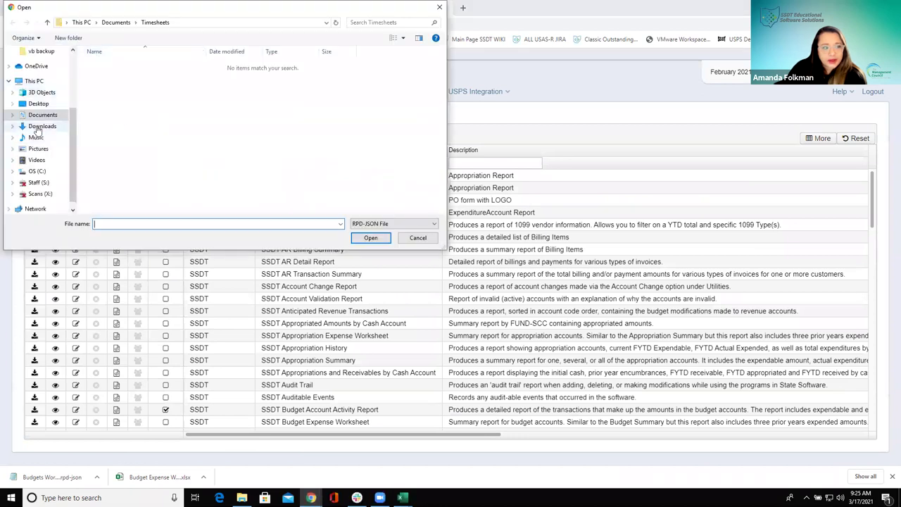
key(Escape)
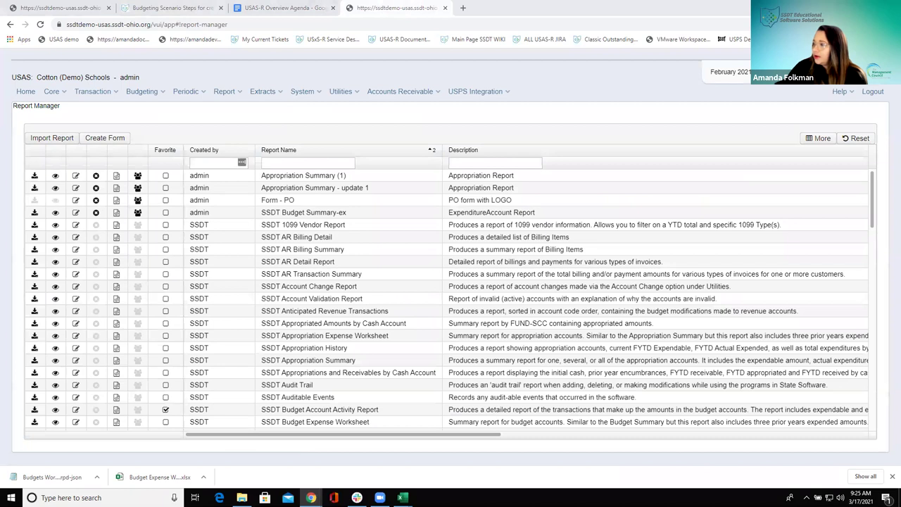
click(352, 220)
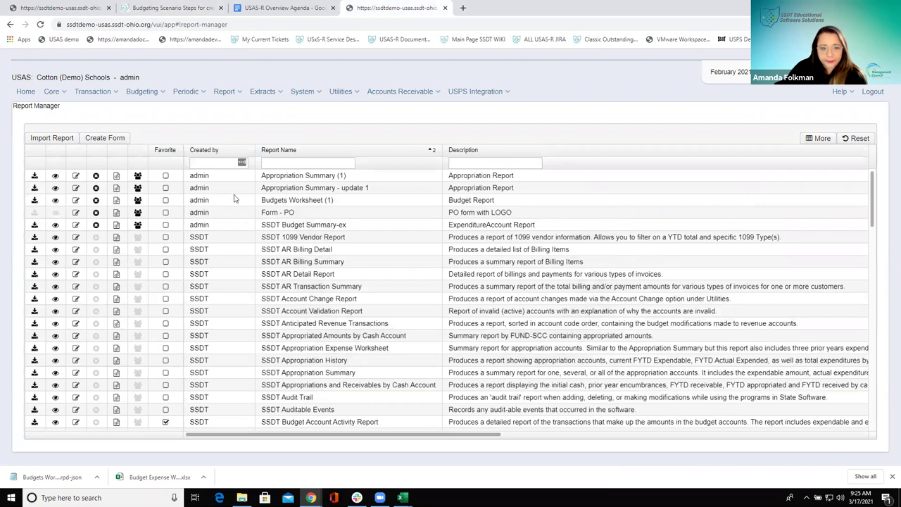
Generate the Budgets Worksheet (1) report including only fund 006 and open the downloaded spreadsheet.
click(35, 202)
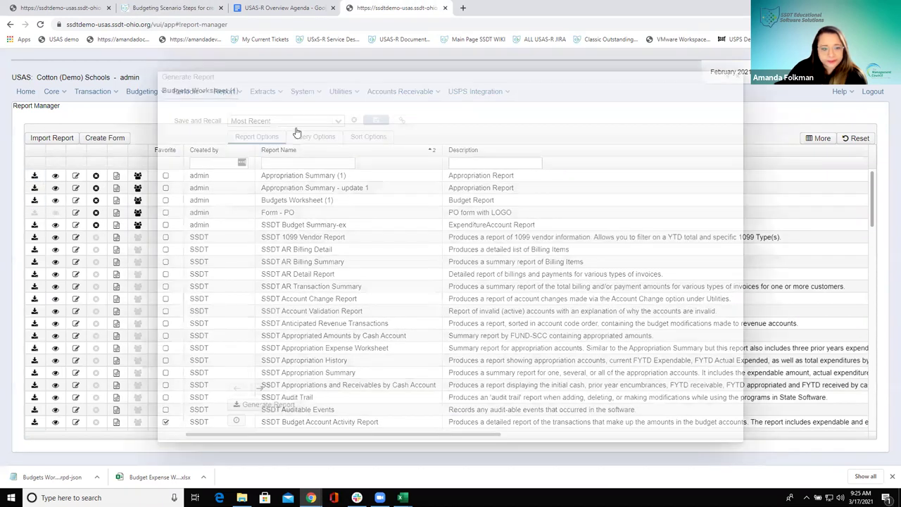
click(309, 136)
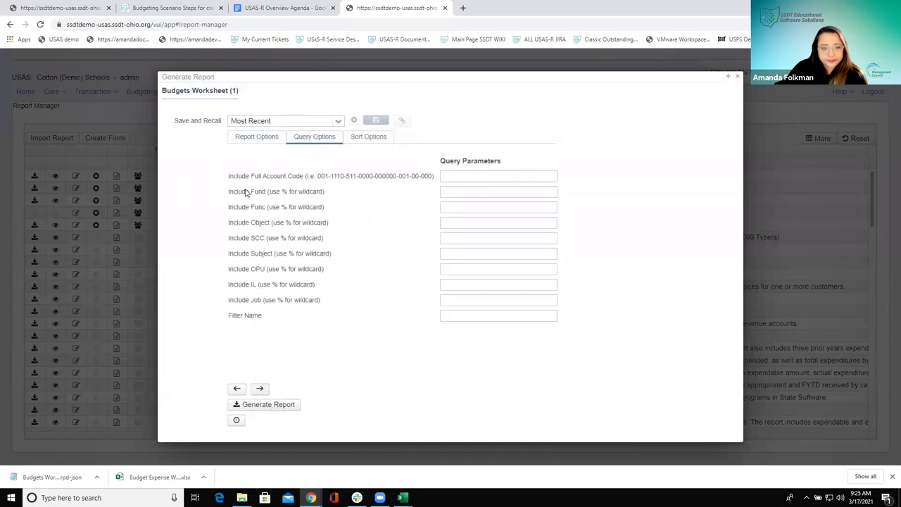
click(475, 191)
text(66)
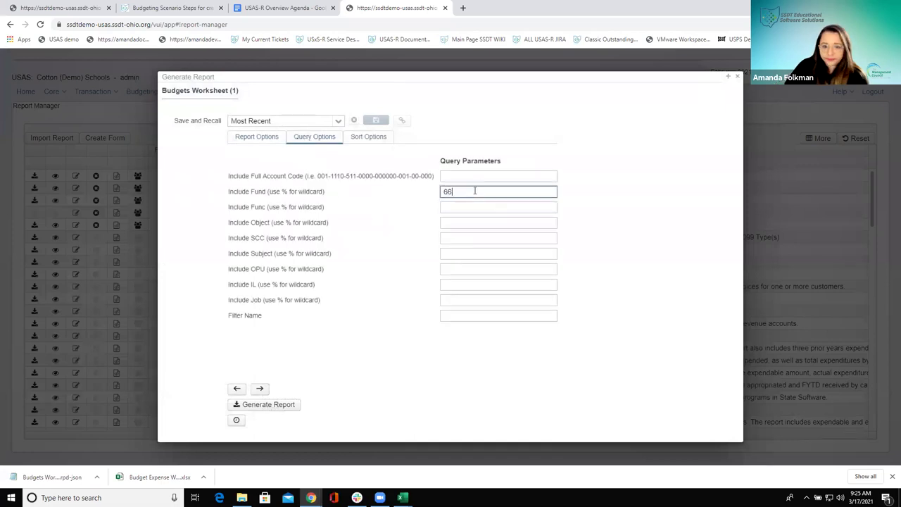
text(006)
click(283, 407)
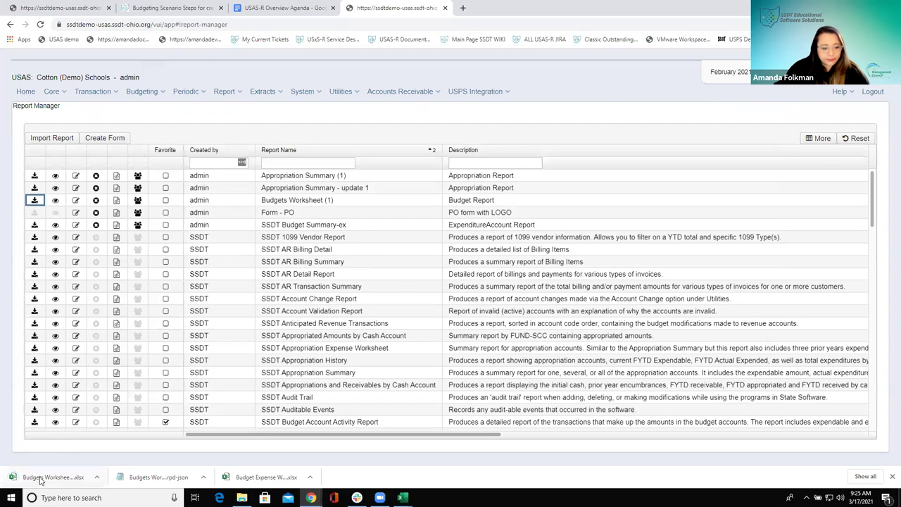
click(40, 478)
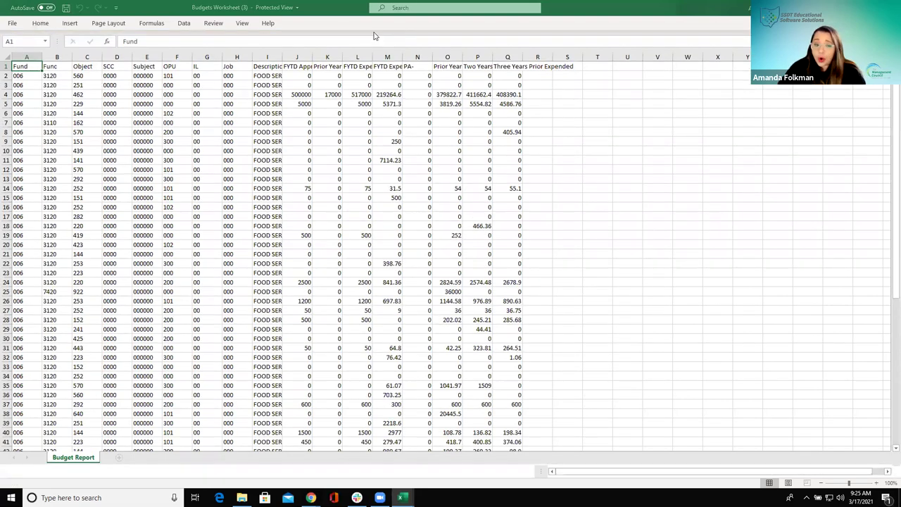
Enable editing on the Budget Report workbook and autofit all its columns.
click(389, 36)
click(8, 102)
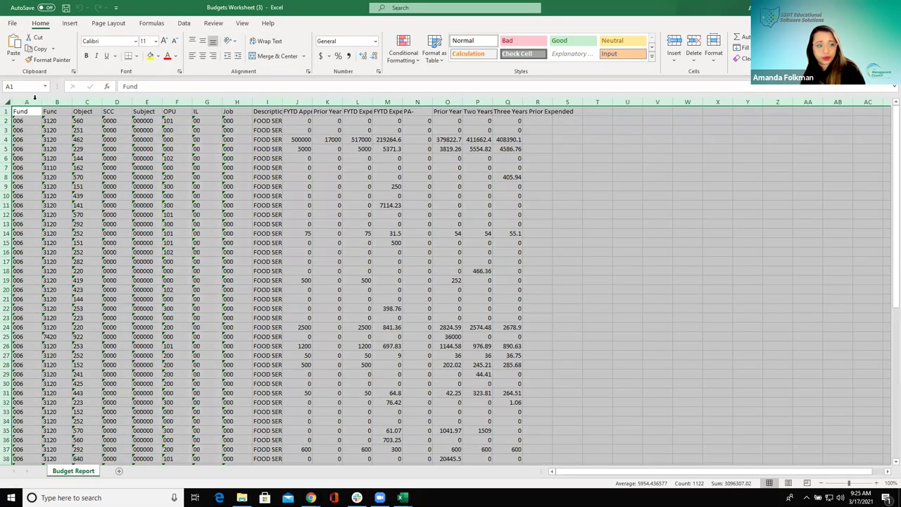
click(38, 102)
key(ctrl+a)
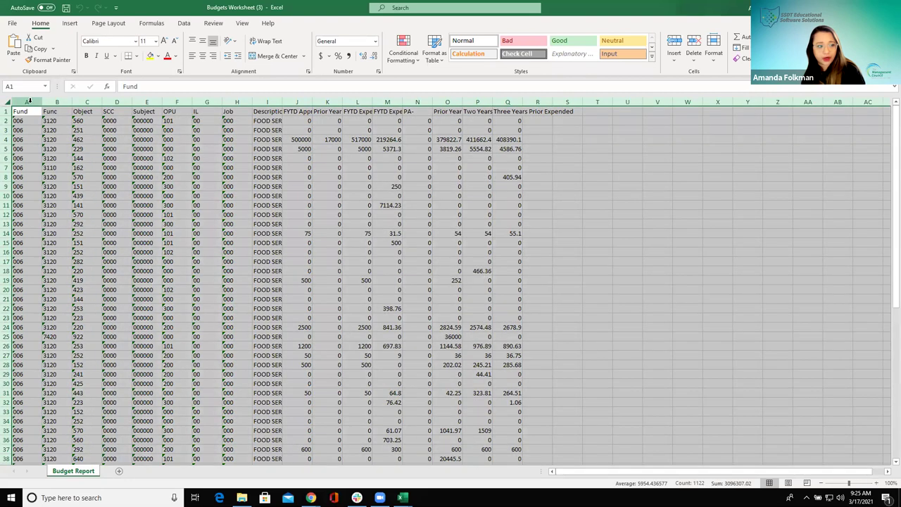
double_click(41, 102)
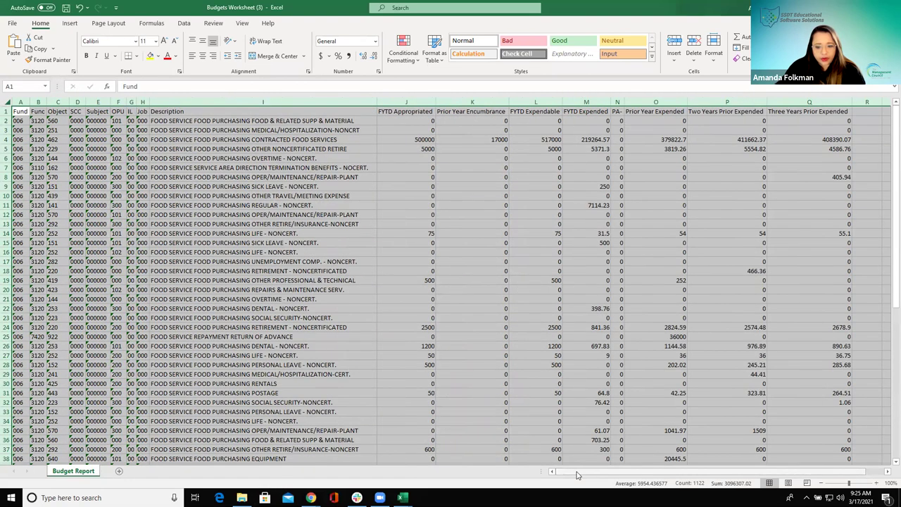
drag(576, 475, 597, 475)
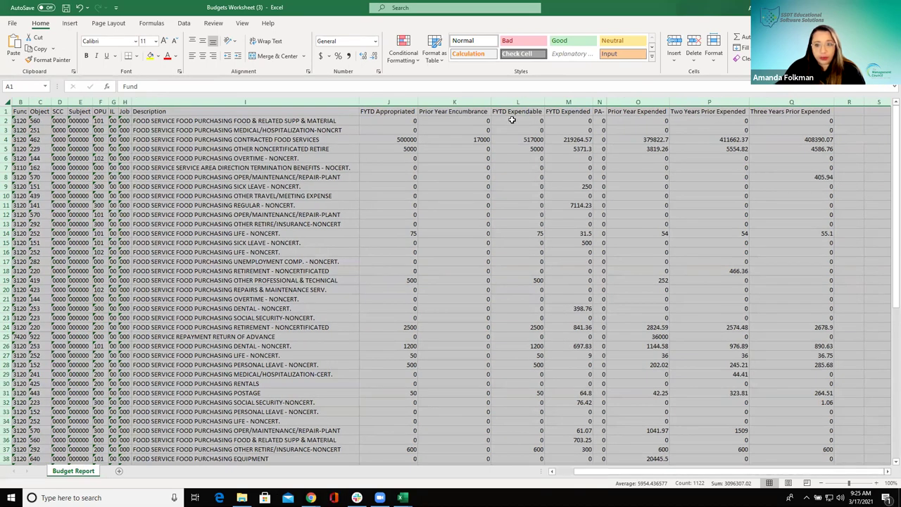
drag(670, 104, 688, 104)
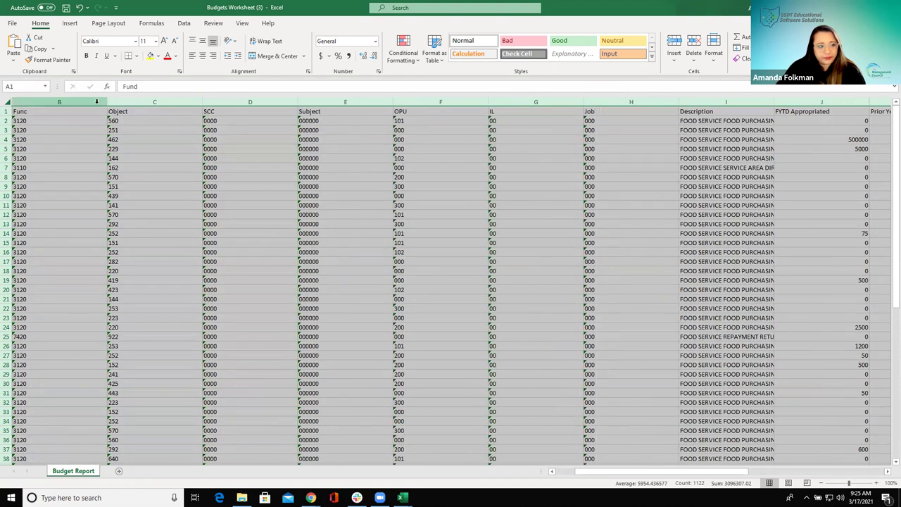
double_click(107, 102)
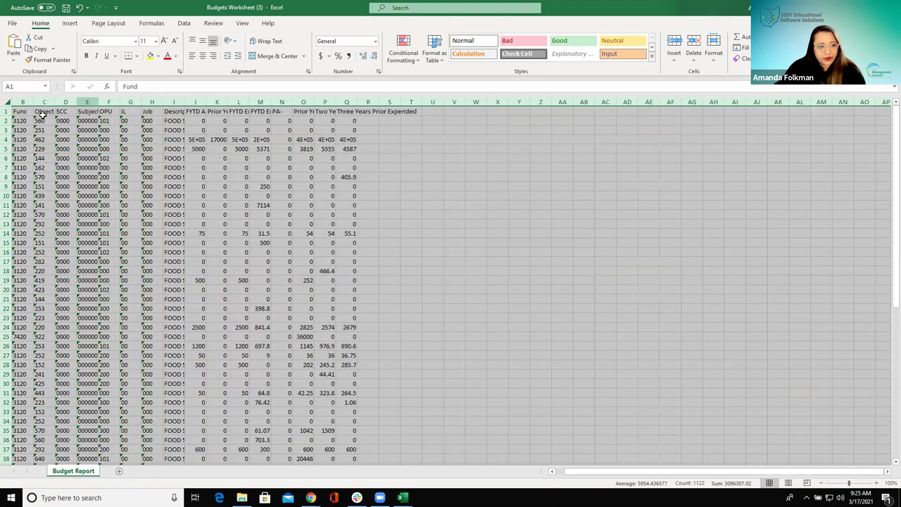
click(230, 148)
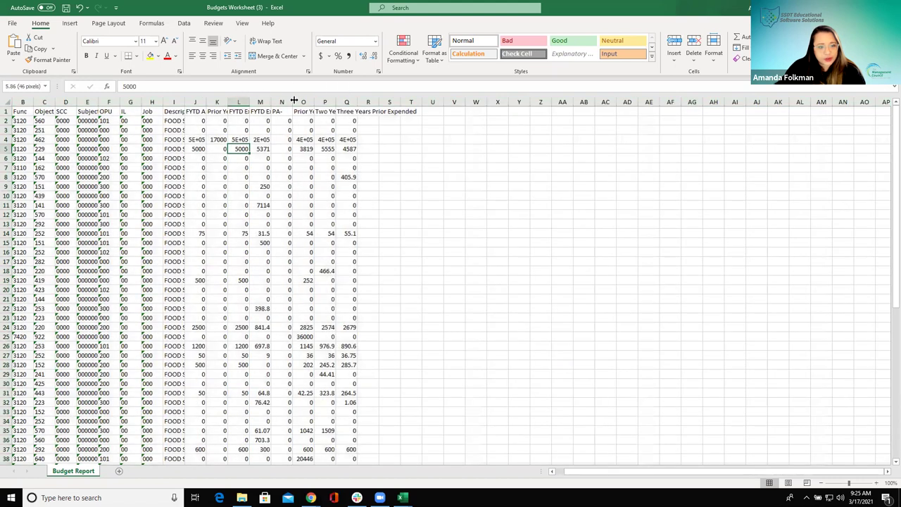
Widen column N to show its PA- header and autofit columns O–R and J–M.
drag(294, 102, 339, 104)
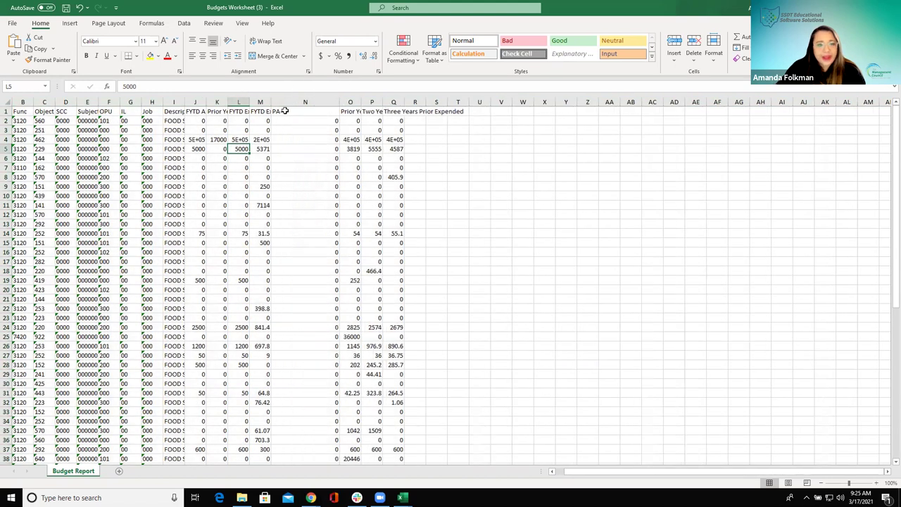
click(299, 112)
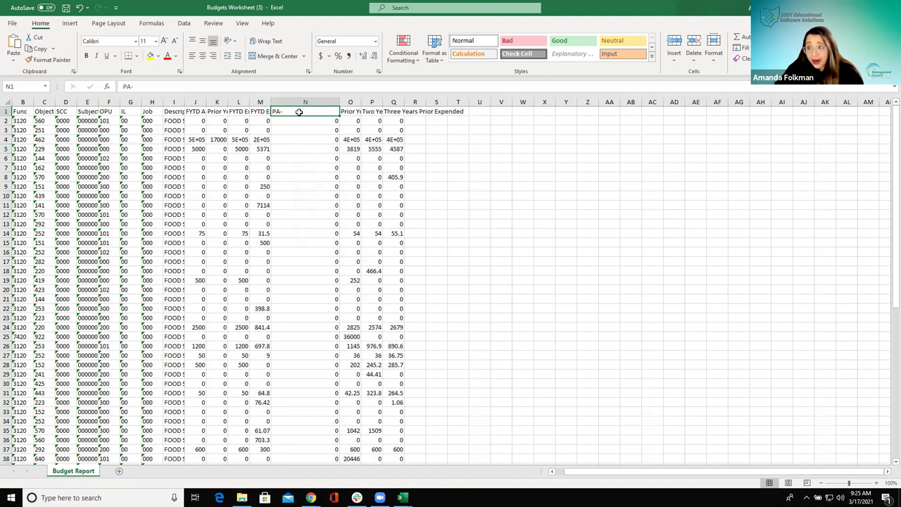
double_click(297, 113)
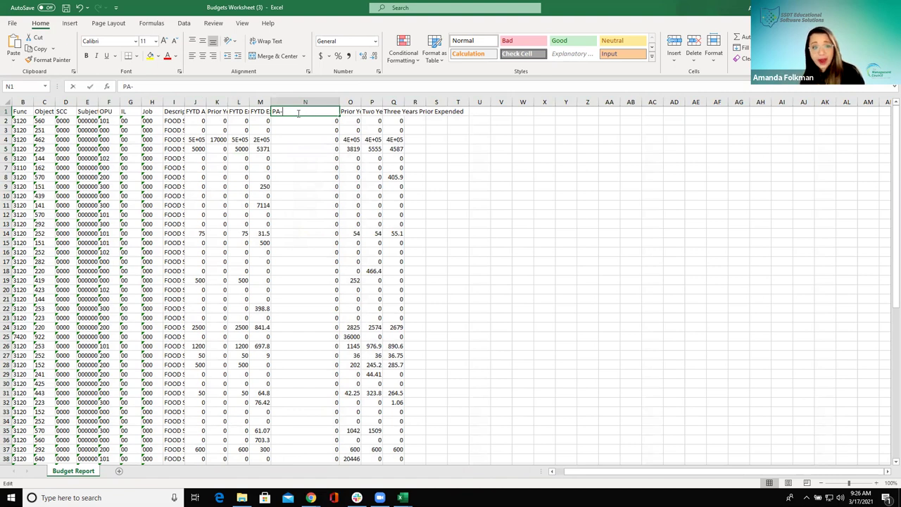
click(457, 167)
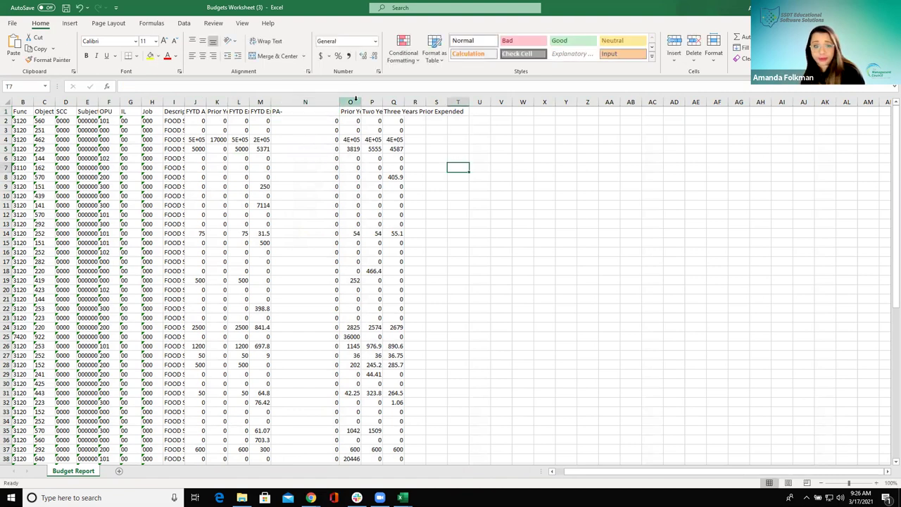
drag(355, 102, 415, 101)
double_click(383, 101)
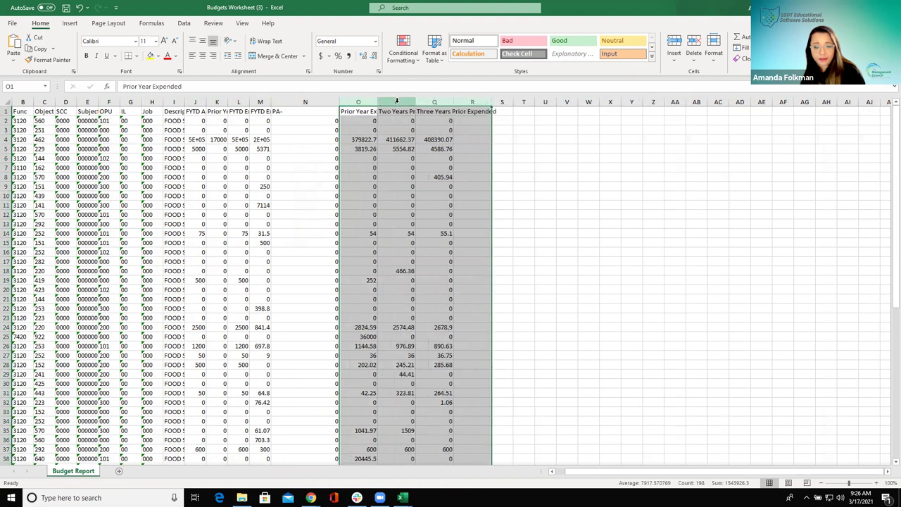
click(197, 126)
drag(195, 102, 258, 101)
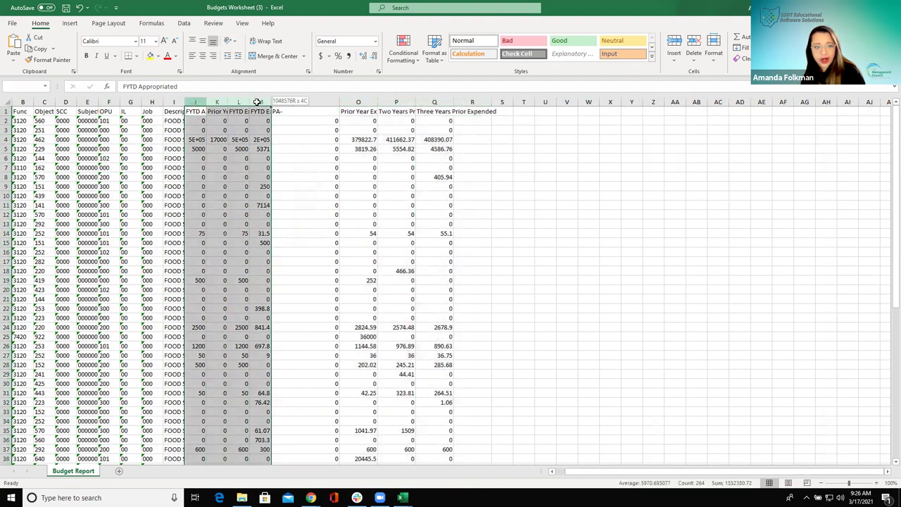
double_click(250, 101)
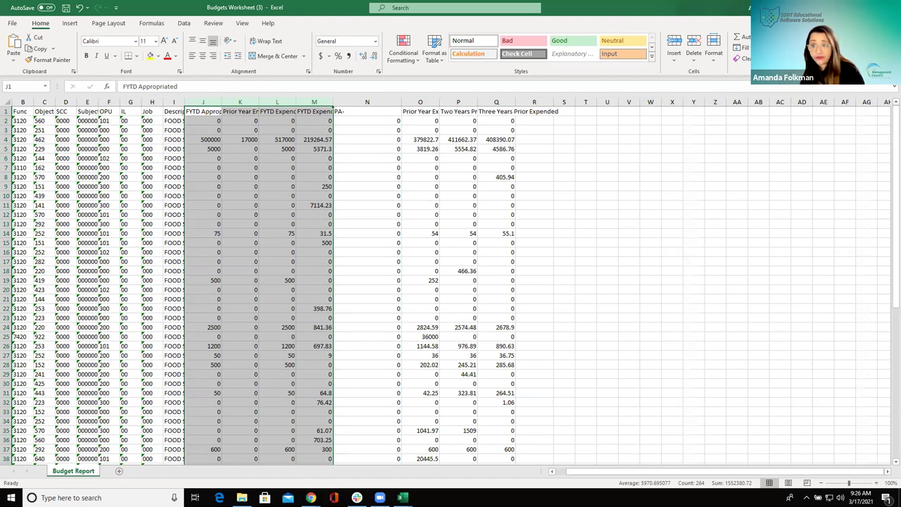
key(alt+Tab)
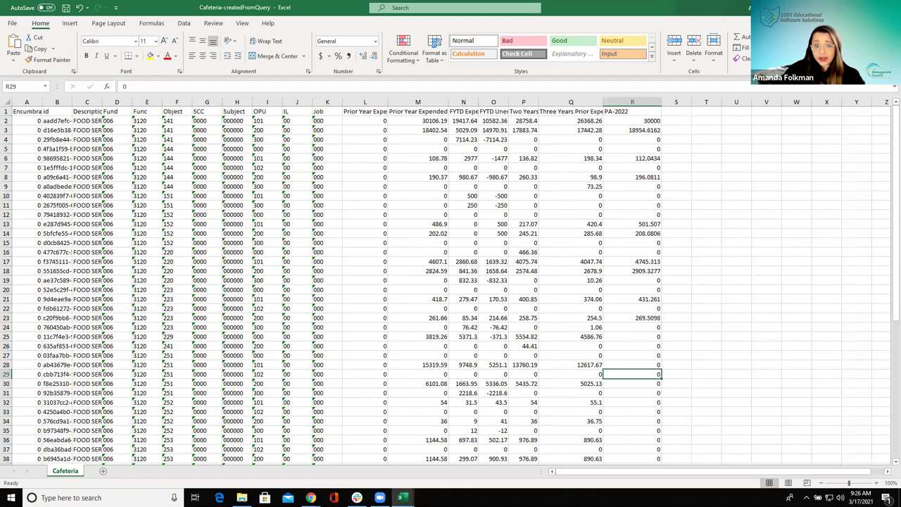
key(alt+Tab)
click(68, 10)
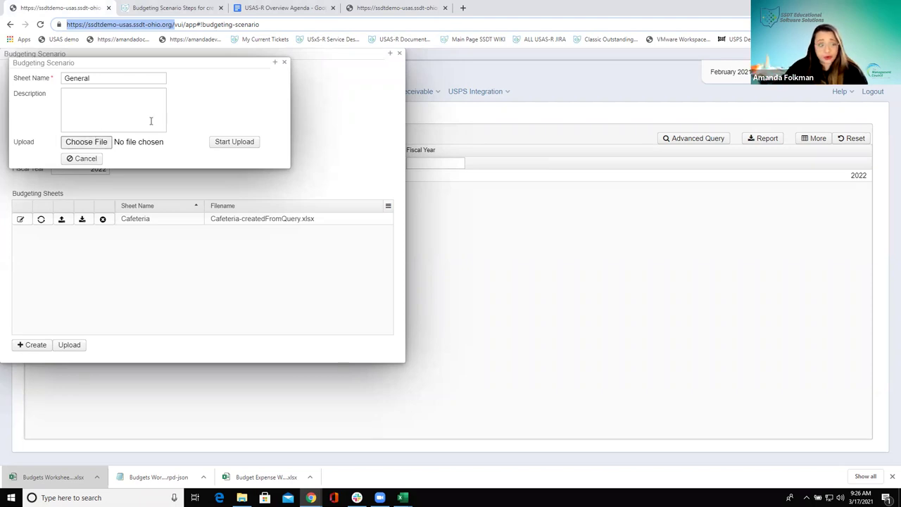
Close the Sheet Name upload dialog to return to the Budgets 2022 A scenario form.
click(285, 63)
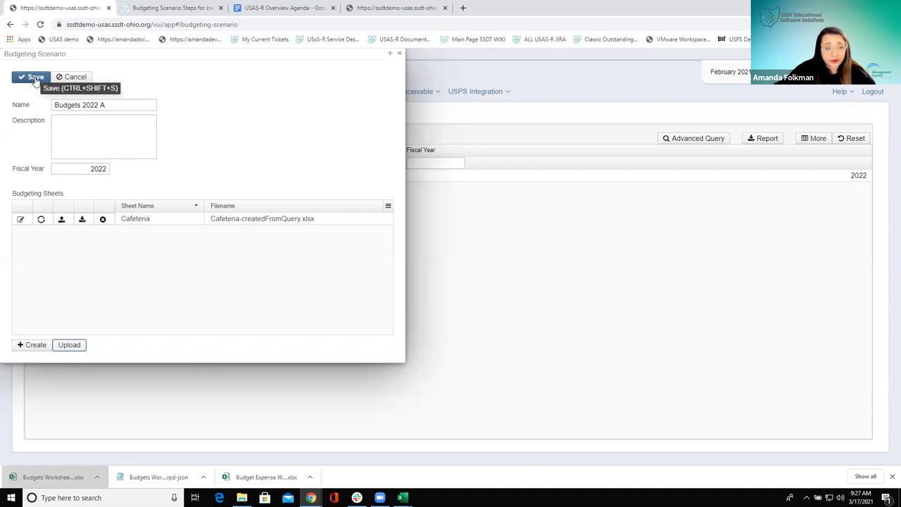
Save Budgets 2022 A, re-save it after editing, and move the dialog to reveal the scenario list.
click(35, 78)
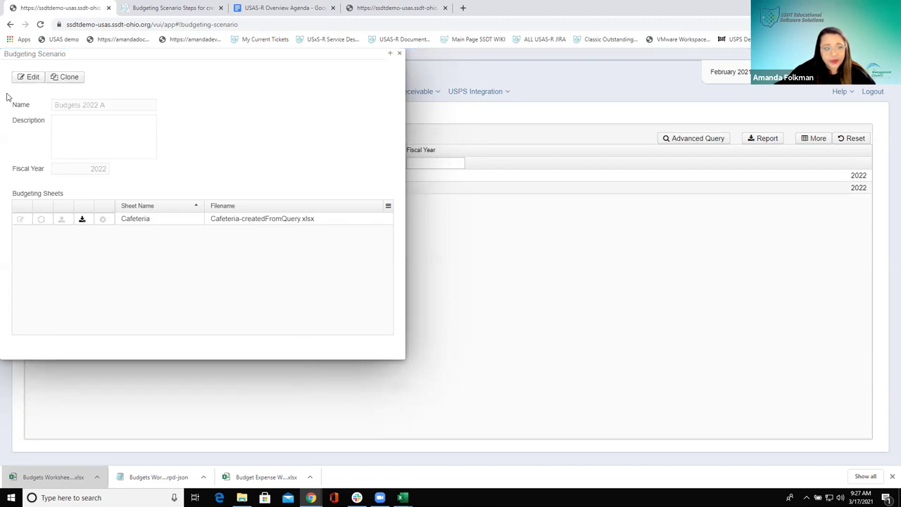
click(26, 77)
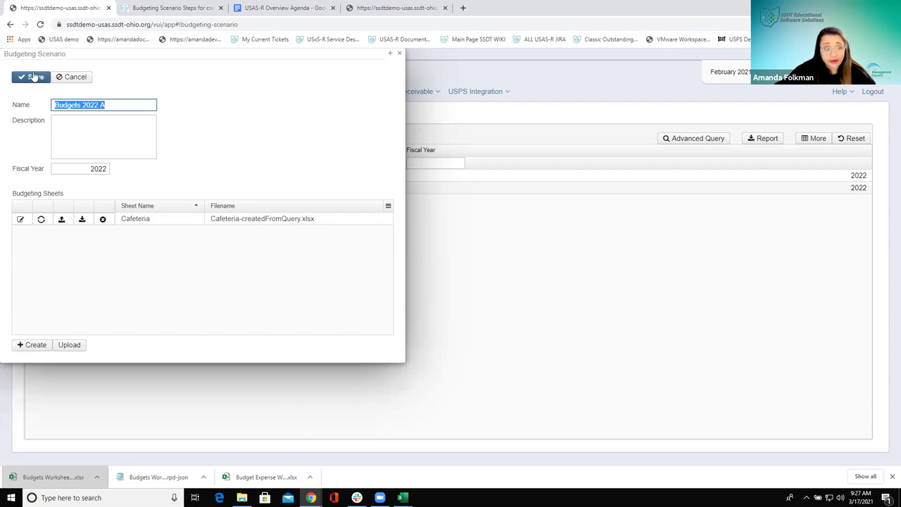
click(76, 77)
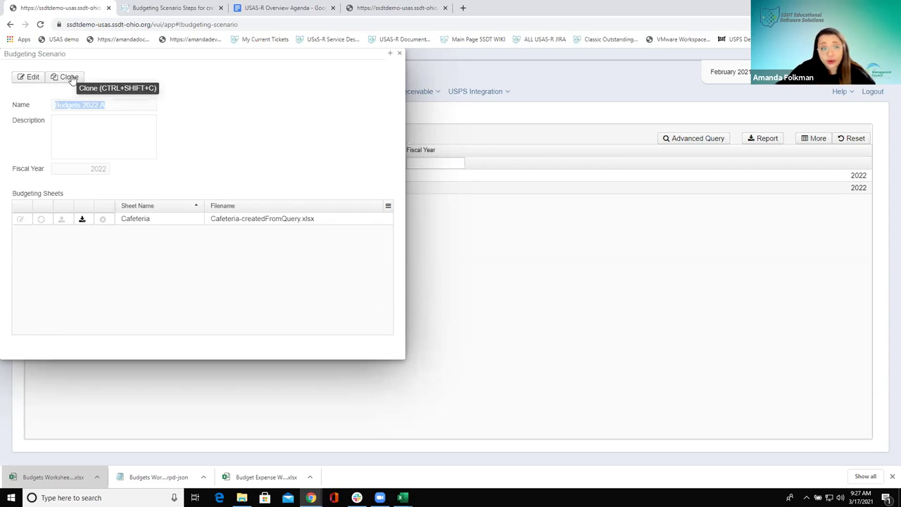
drag(152, 57, 418, 128)
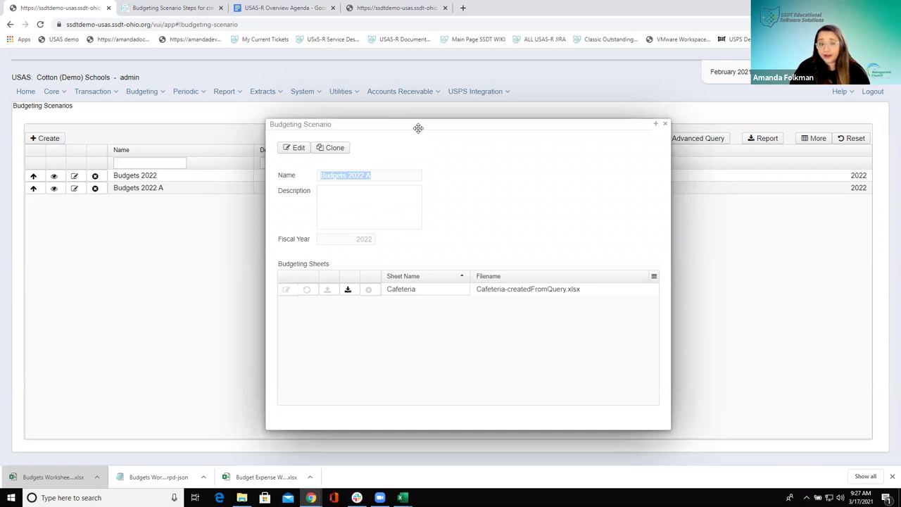
Start a Budgets 2023 clone of the scenario, then discard it without saving.
click(337, 149)
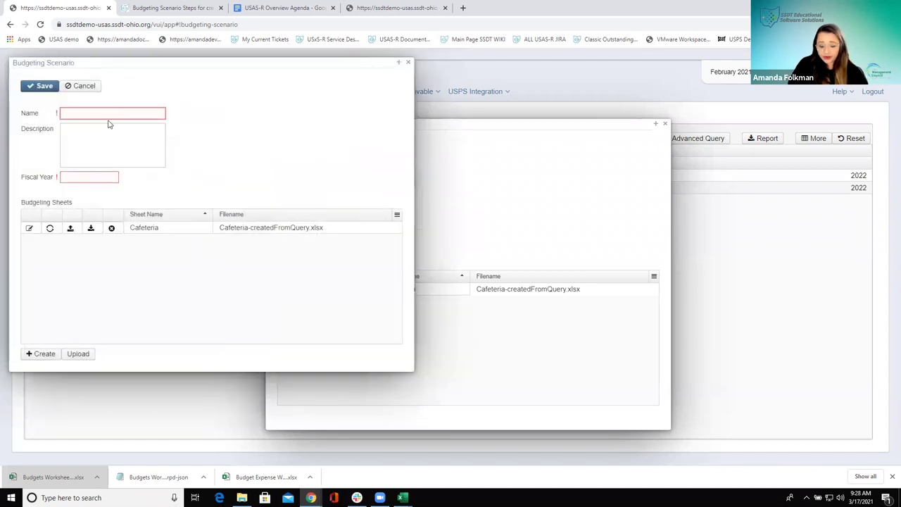
text(Budgets 2023)
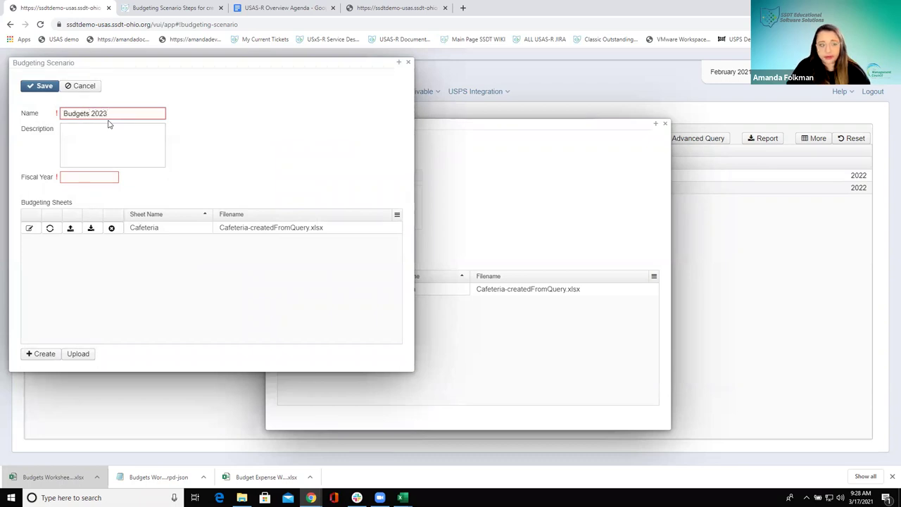
click(102, 179)
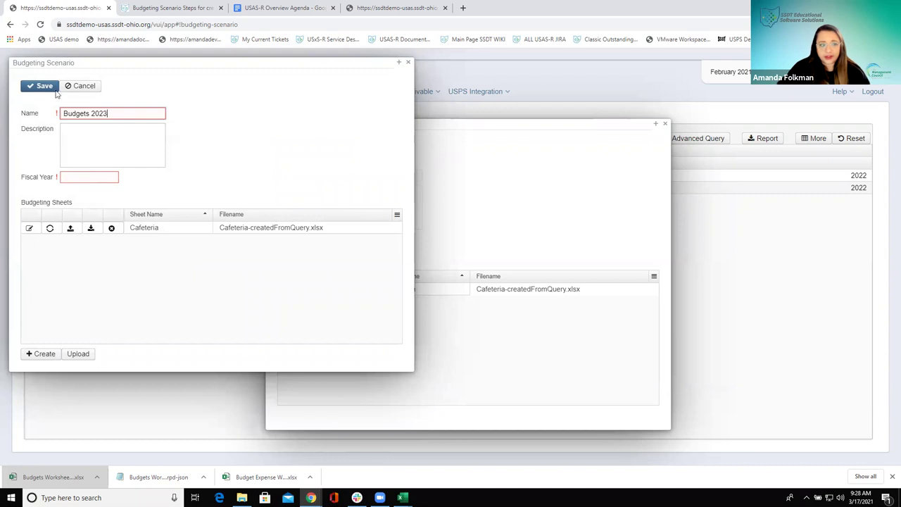
click(407, 65)
click(407, 65)
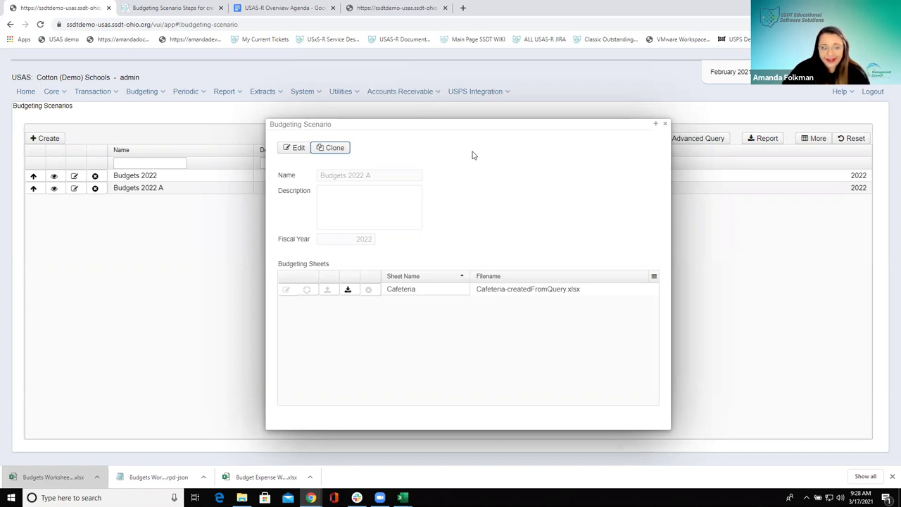
Promote the Budgets 2022 A scenario to the fiscal year 2022 proposed amounts.
click(666, 125)
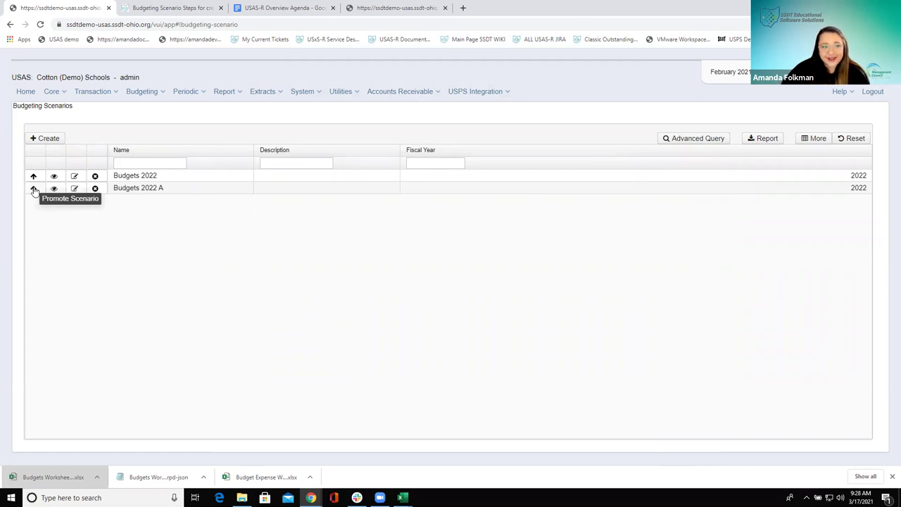
click(33, 189)
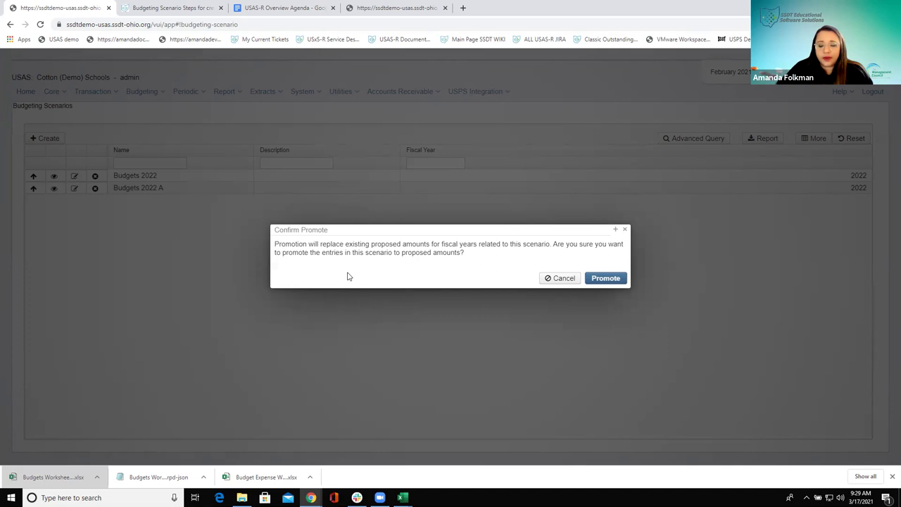
click(598, 279)
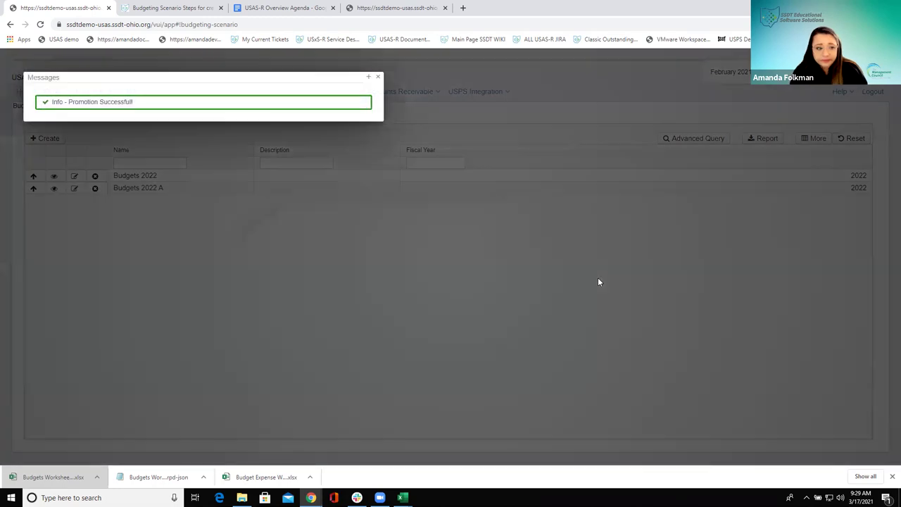
click(377, 77)
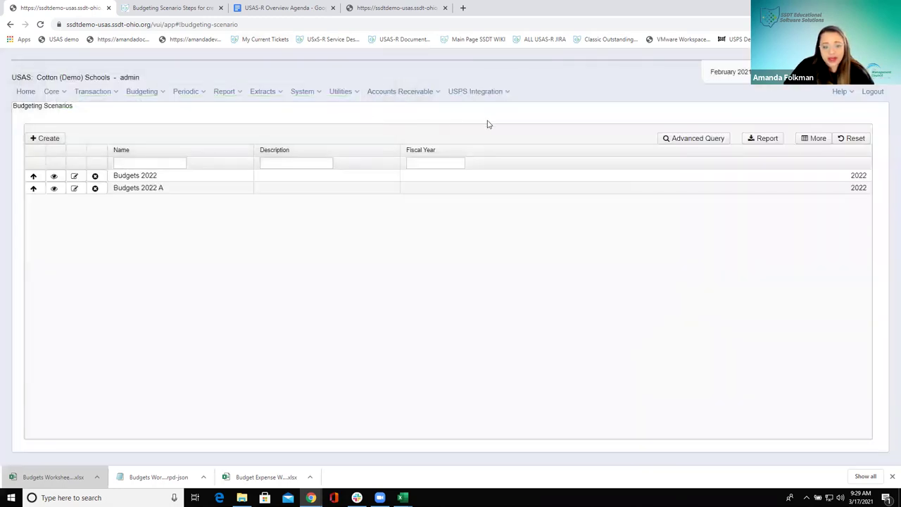
Open Budgeting > Proposed Amounts and review the fund 006 FOOD SERVICE rows, e.g. 30,000.00 for object 141.
click(149, 94)
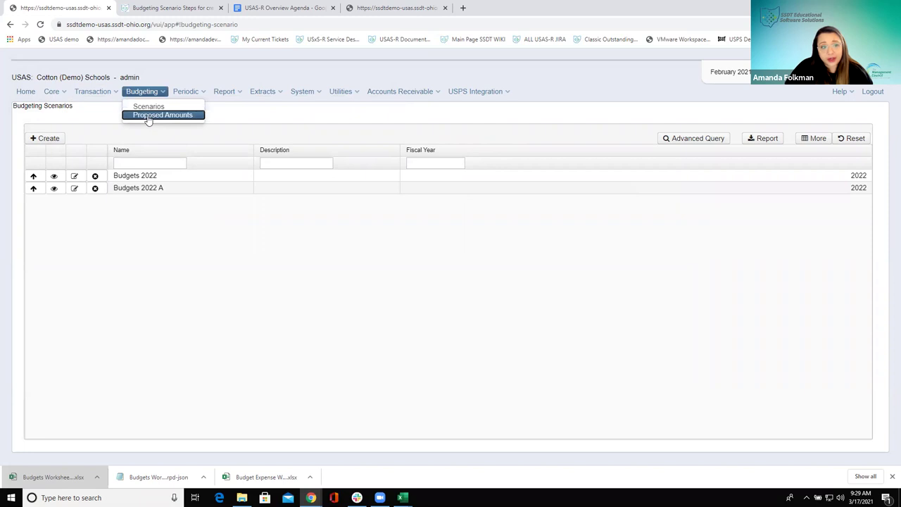
click(147, 115)
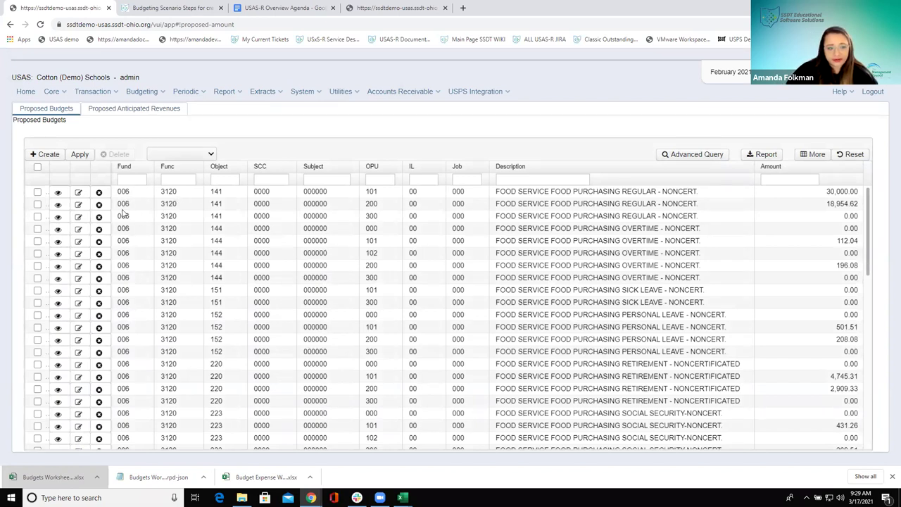
scroll(126, 224, down, 10)
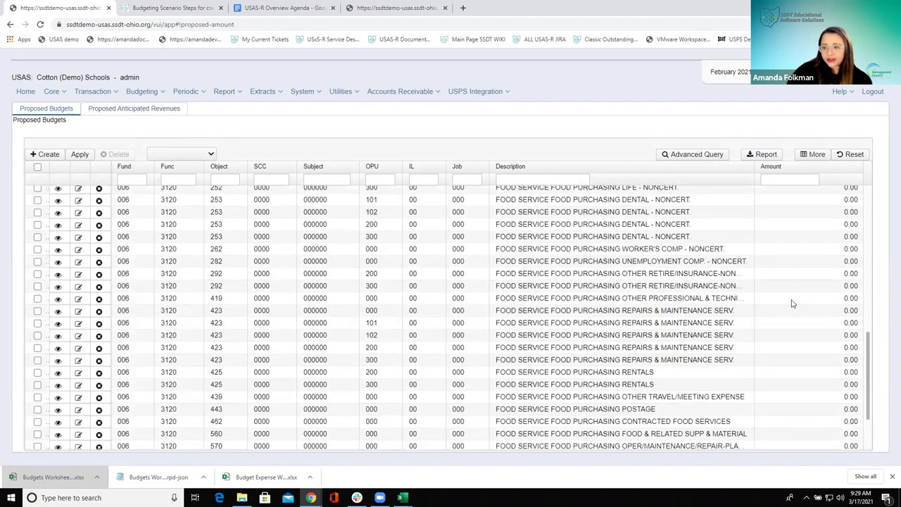
scroll(839, 211, up, 10)
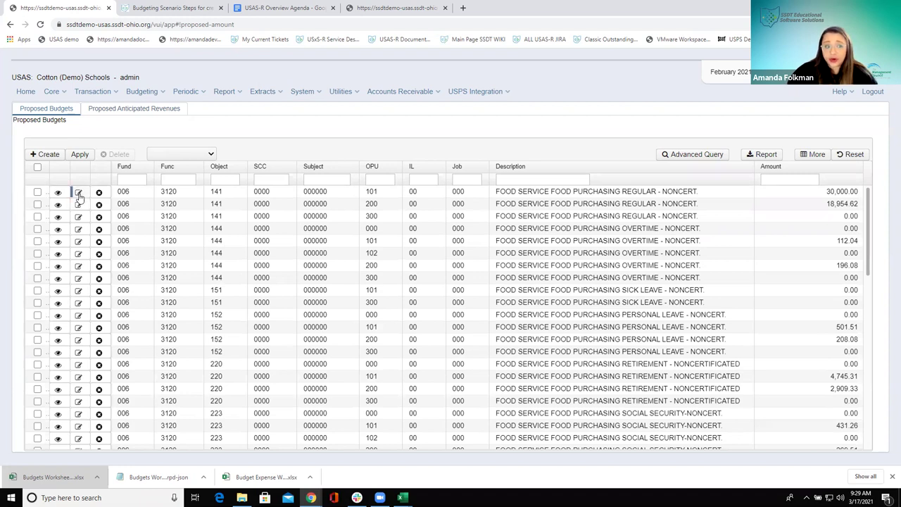
Change the object 141, OPU 101 proposed amount from 30,000.00 to 40,000.00 and save it.
click(78, 193)
click(73, 141)
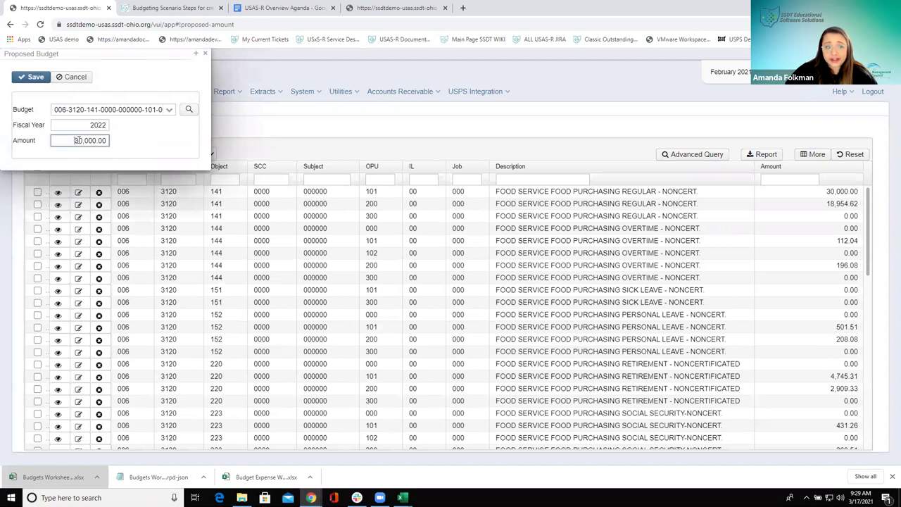
text(4)
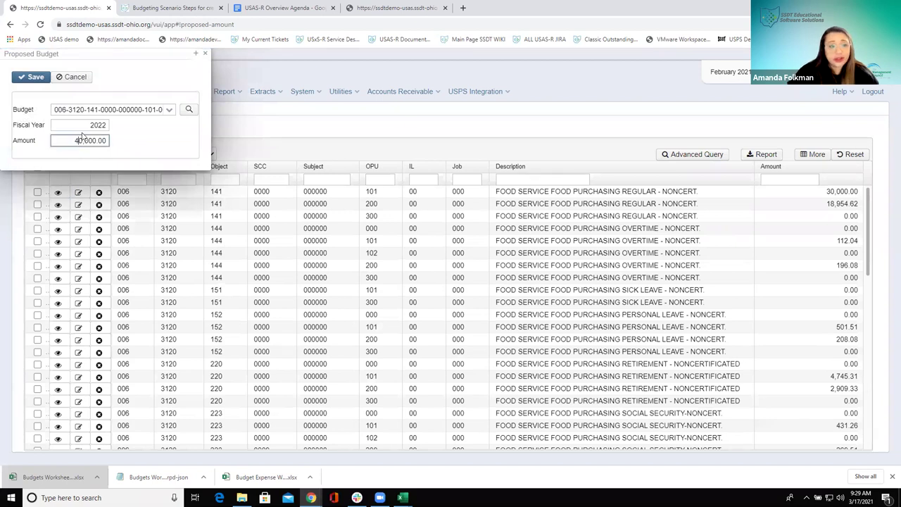
click(30, 77)
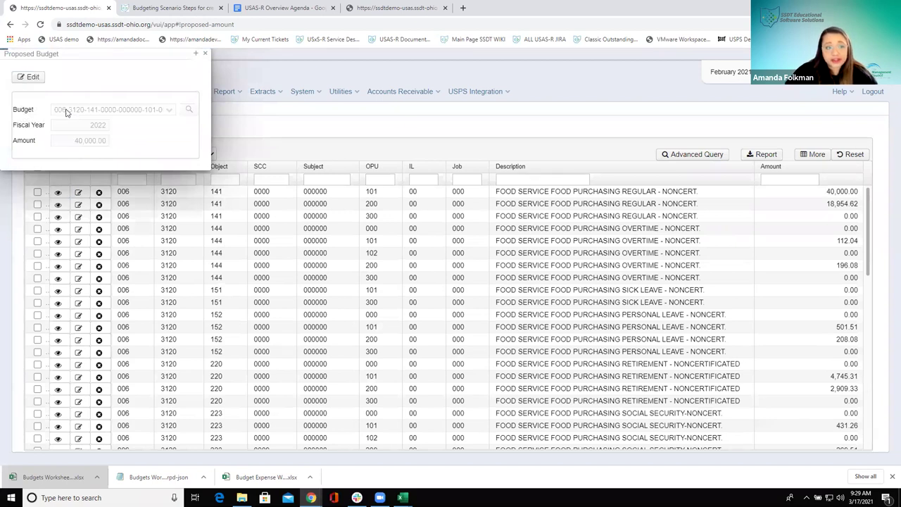
click(205, 53)
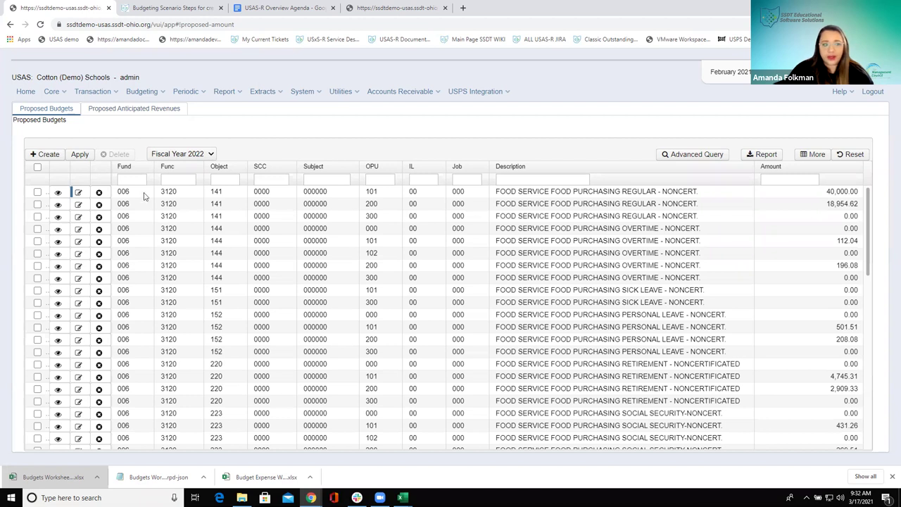
Keep Fiscal Year 2022 selected and open Apply Proposed Amounts for that year.
click(38, 168)
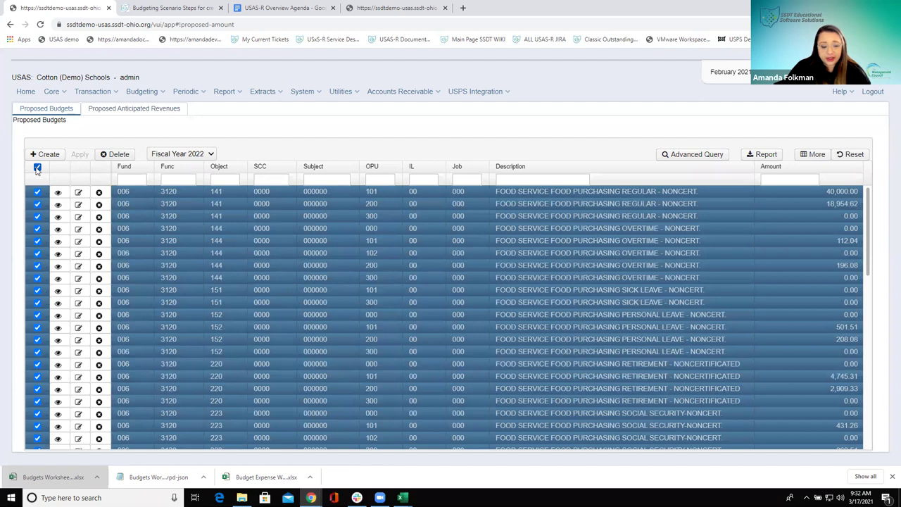
click(38, 168)
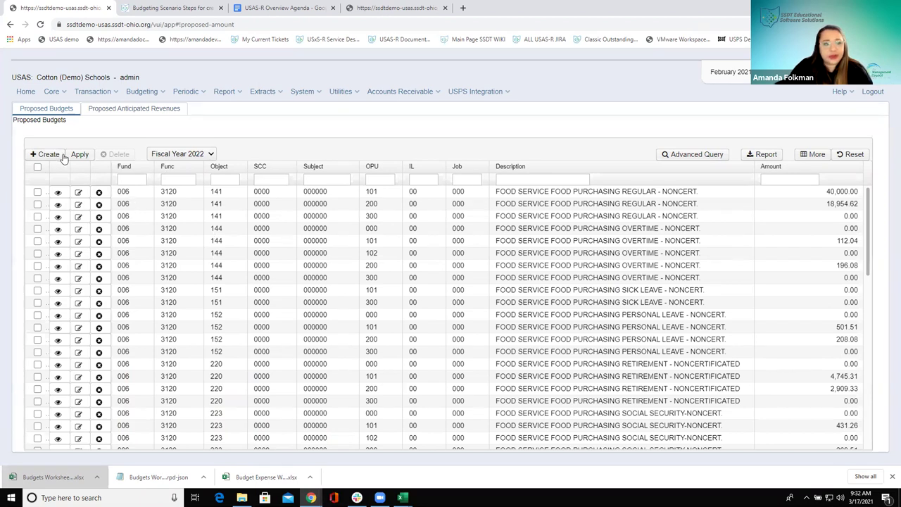
click(187, 157)
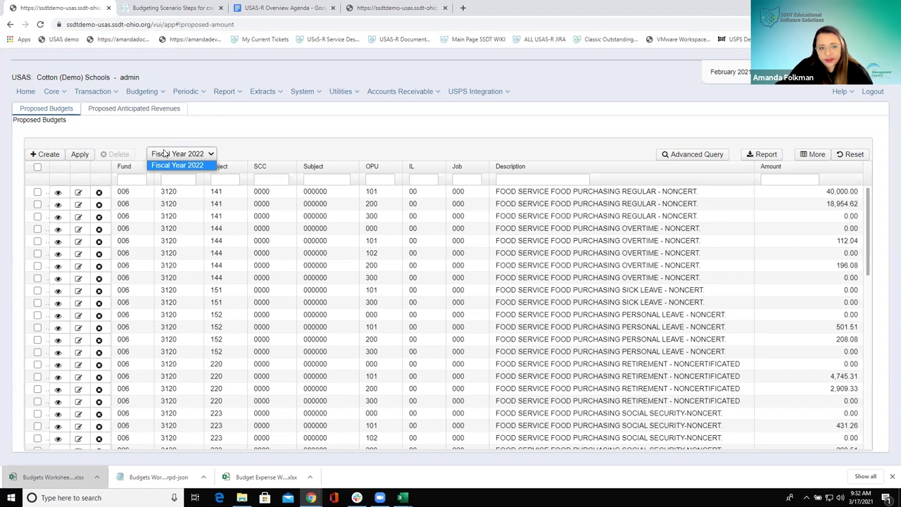
click(189, 154)
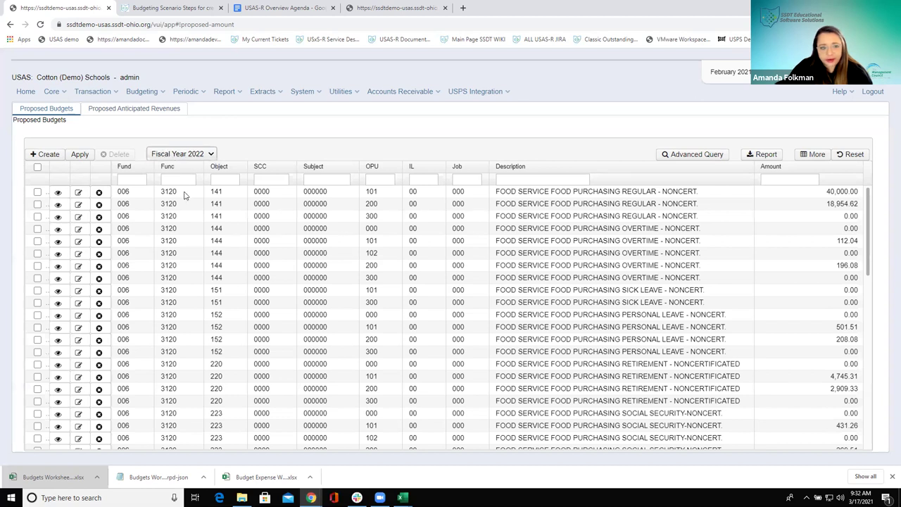
click(79, 157)
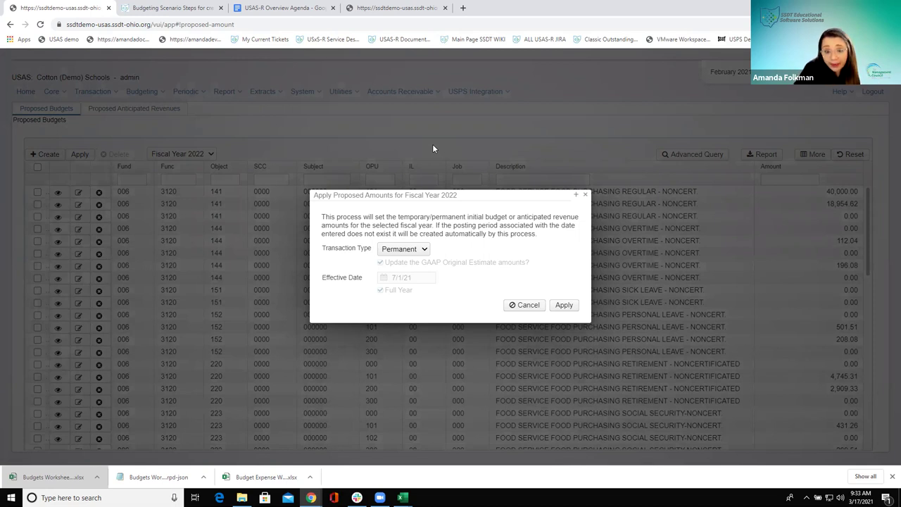
Pick a transaction type from the Apply Proposed Amounts dialog's Transaction Type list.
click(415, 251)
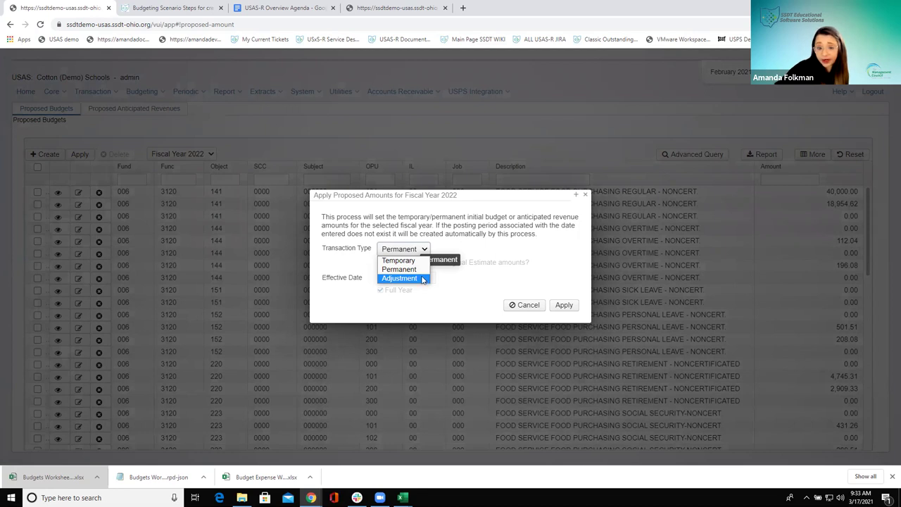
click(422, 279)
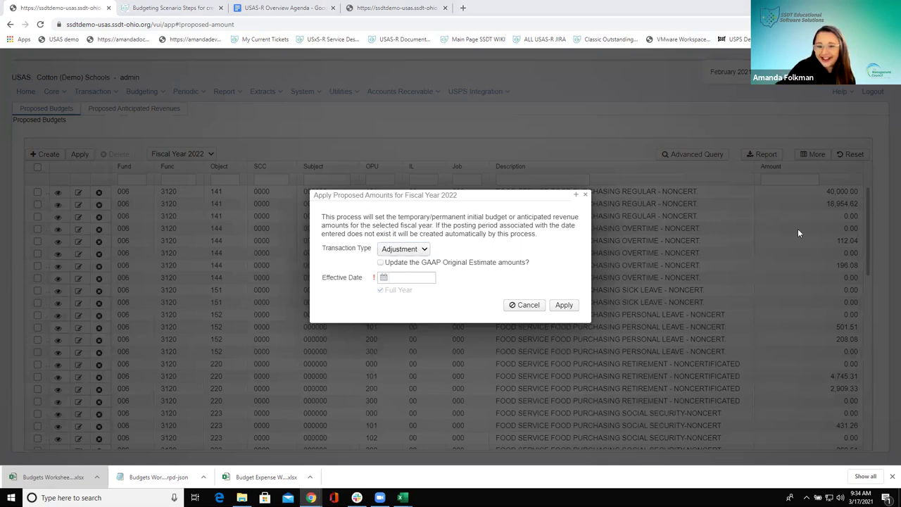
Set the transaction type to Temporary, try Permanent, then settle back on Temporary.
click(421, 249)
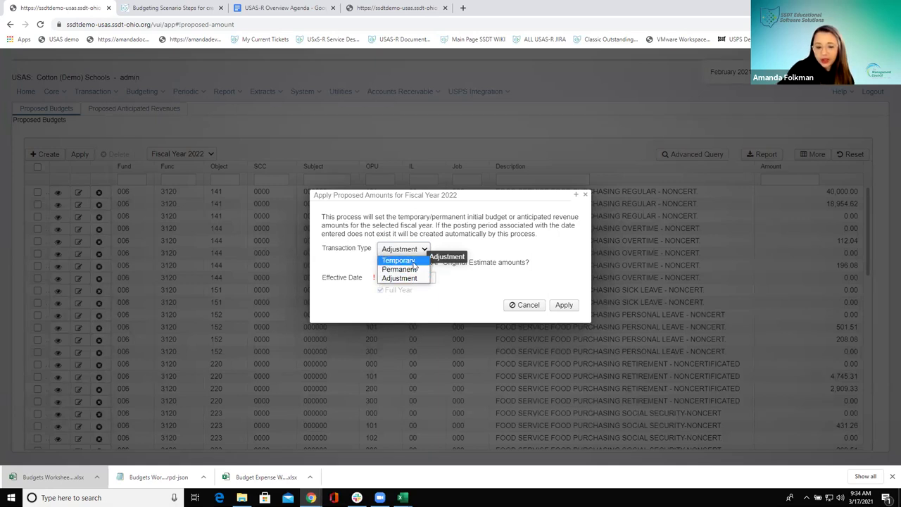
click(414, 263)
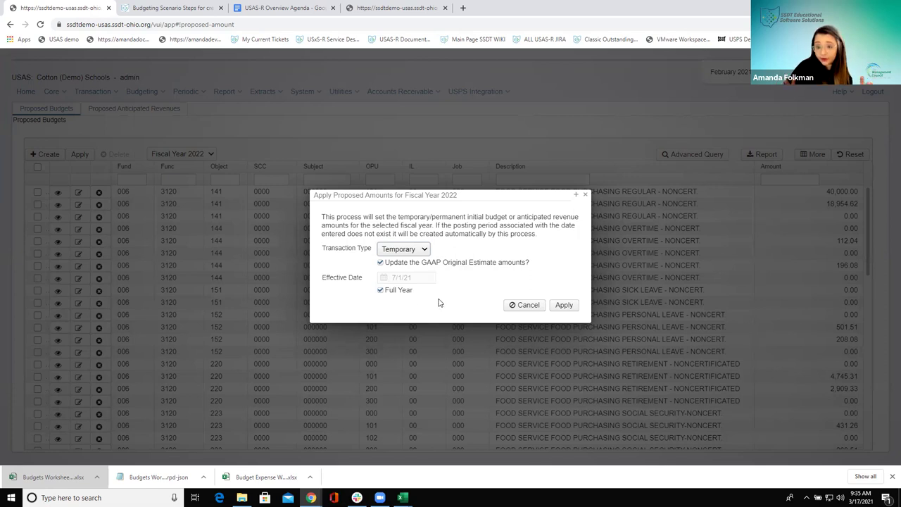
click(423, 252)
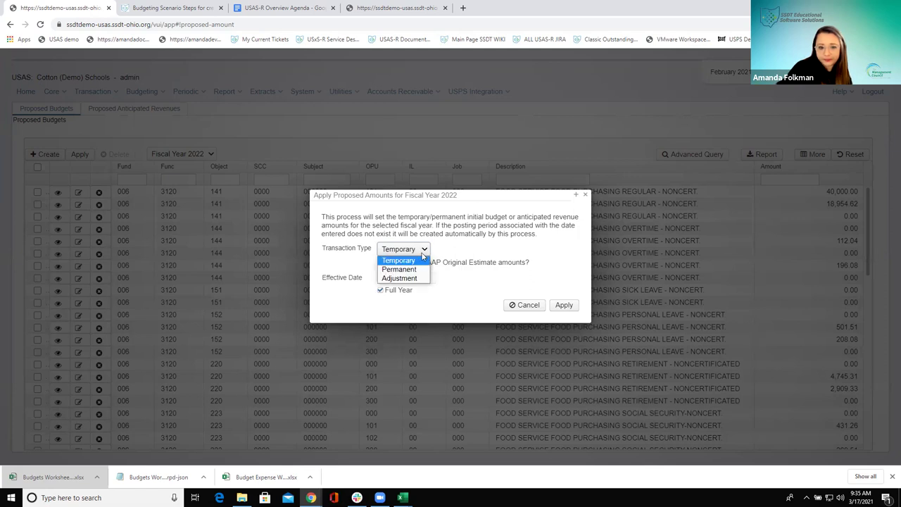
click(426, 268)
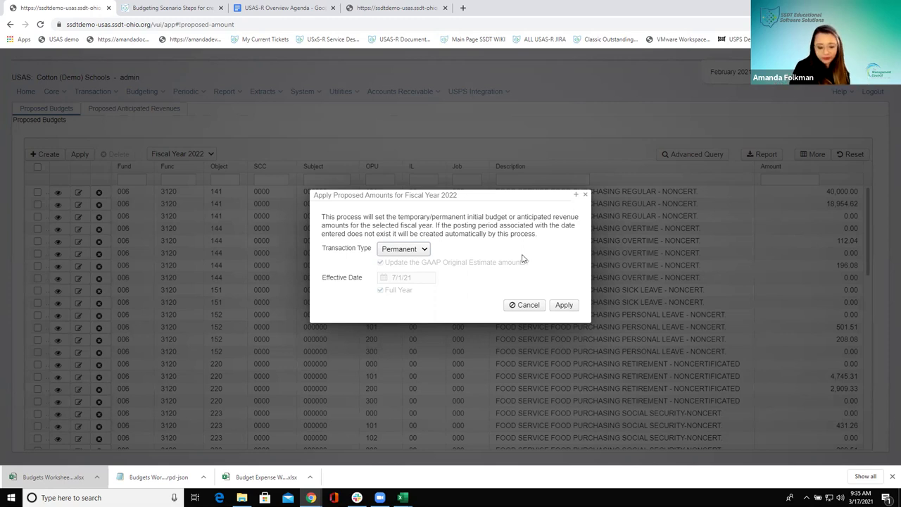
click(424, 249)
click(412, 259)
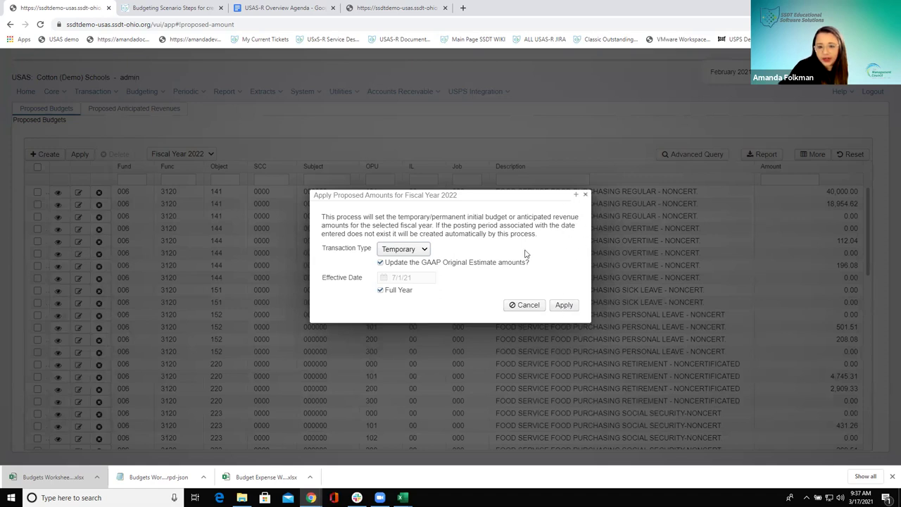
Close the Apply Proposed Amounts dialog without applying anything.
key(Escape)
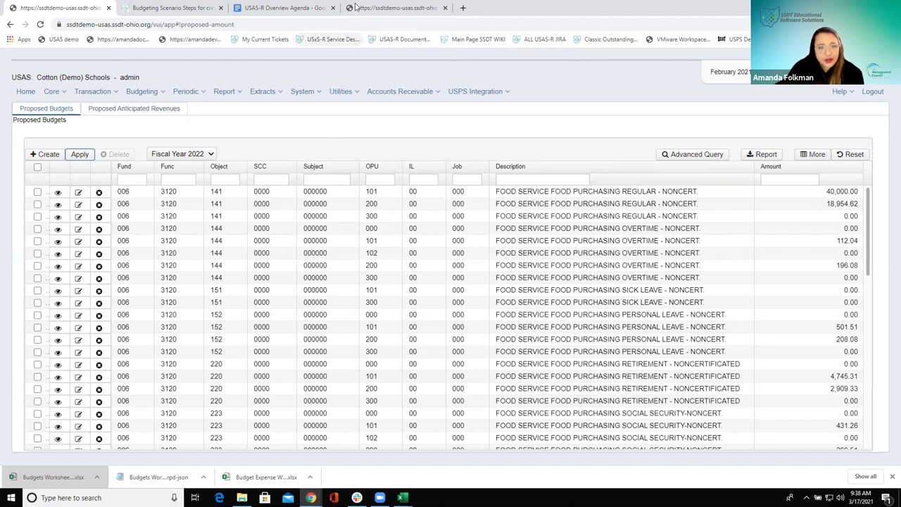
click(391, 9)
click(52, 91)
click(59, 108)
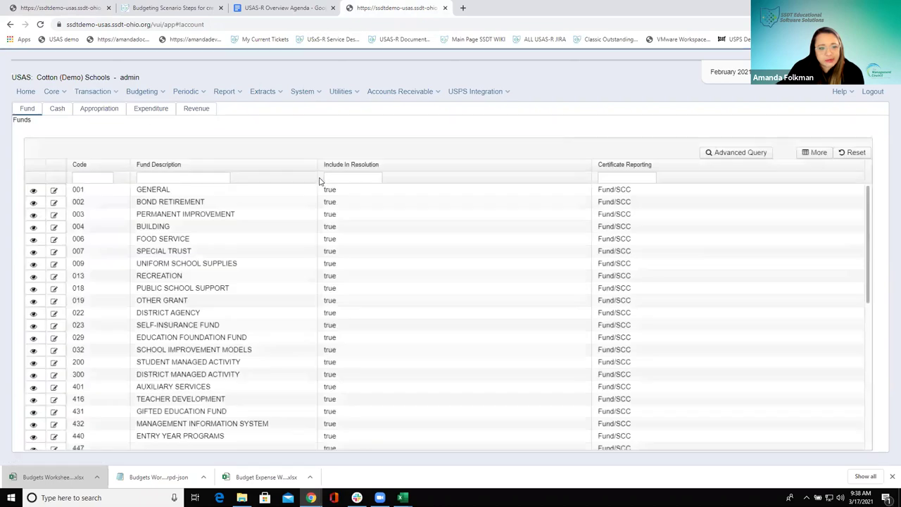
click(149, 109)
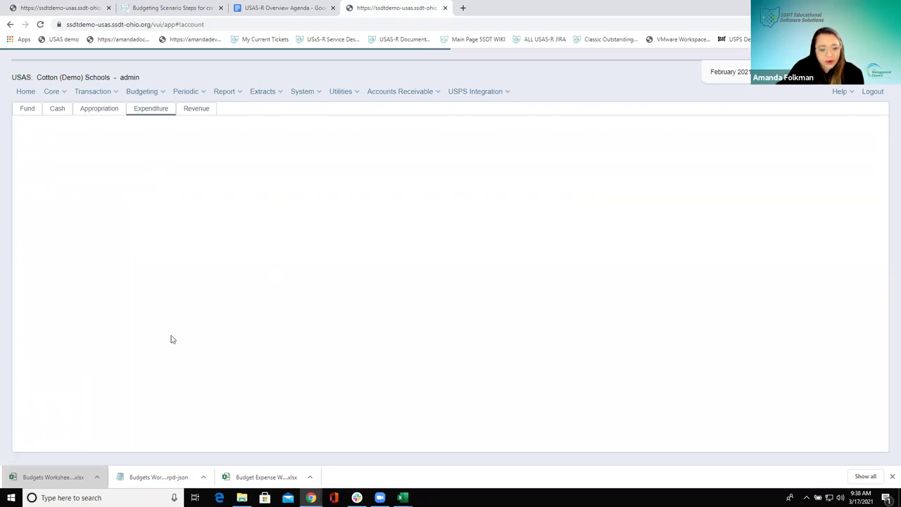
click(97, 176)
text(006)
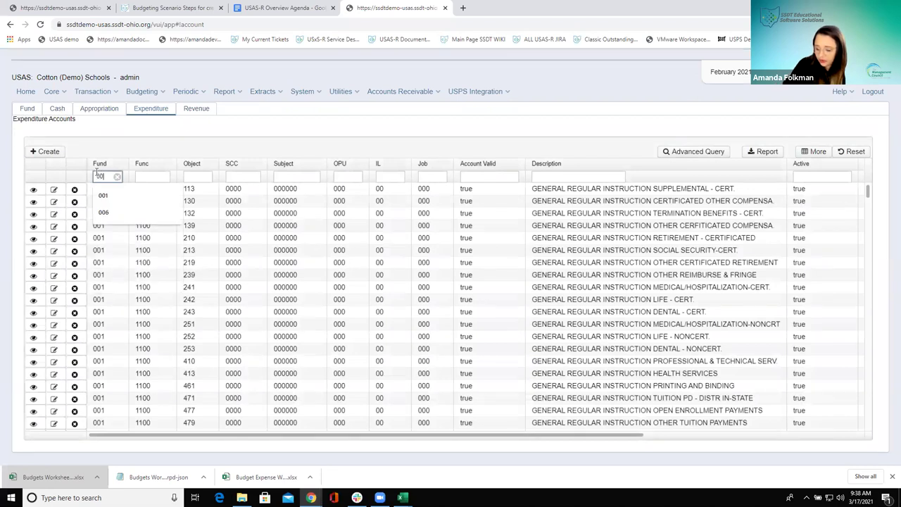
click(146, 180)
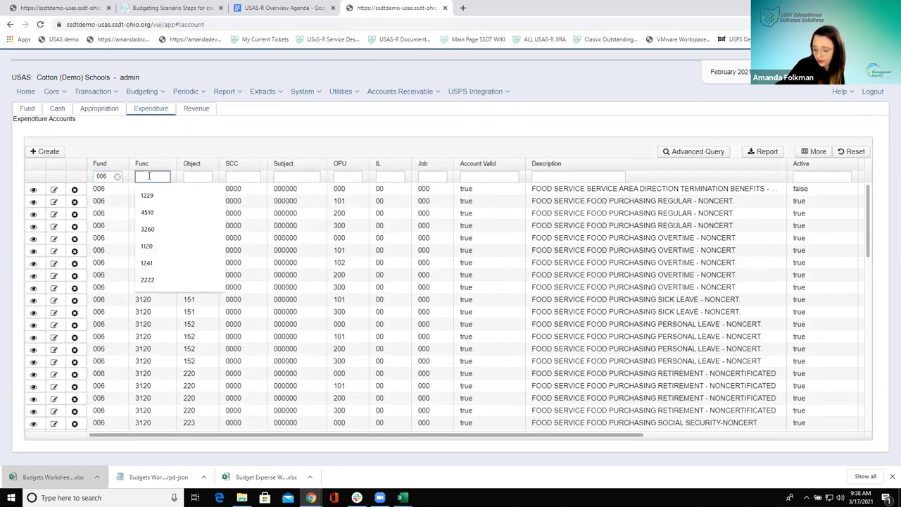
text(3120)
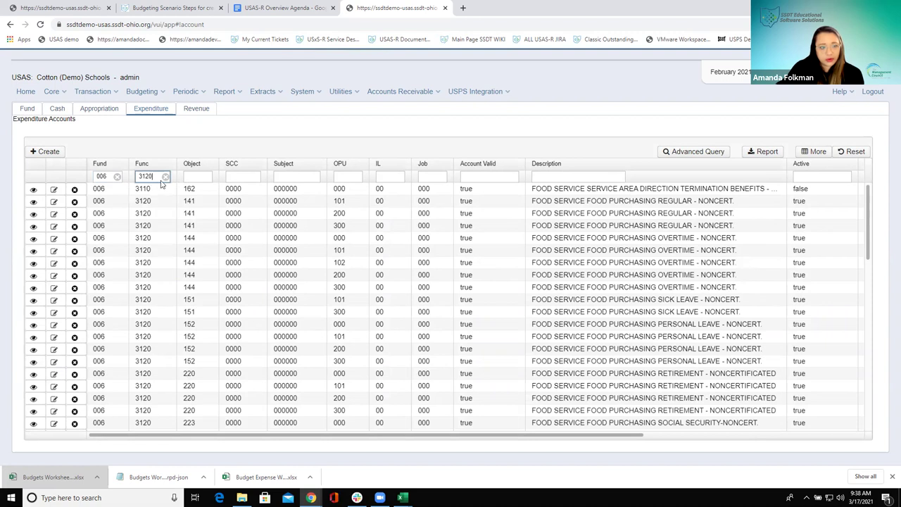
click(71, 13)
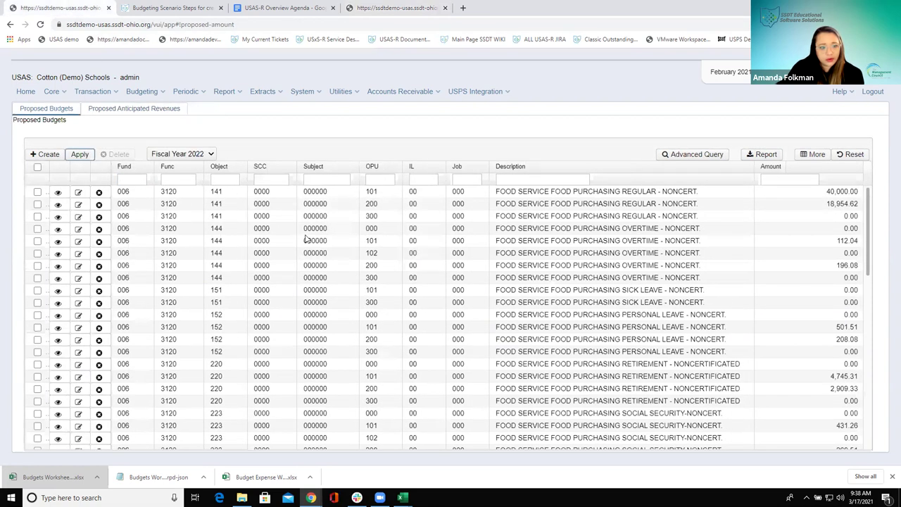
click(380, 13)
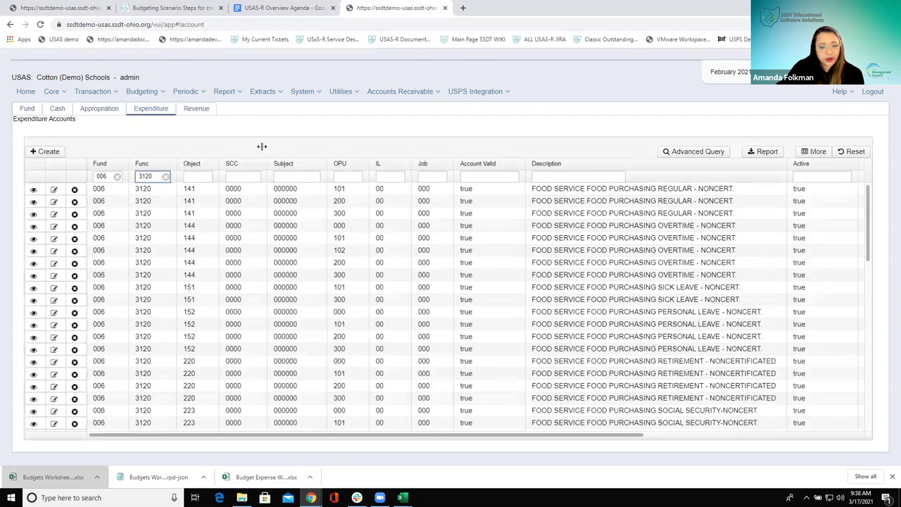
click(34, 190)
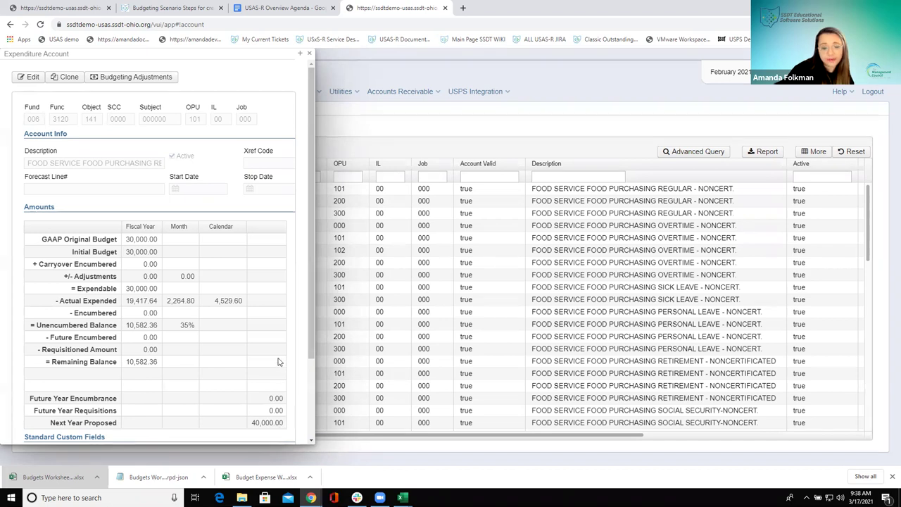
click(309, 55)
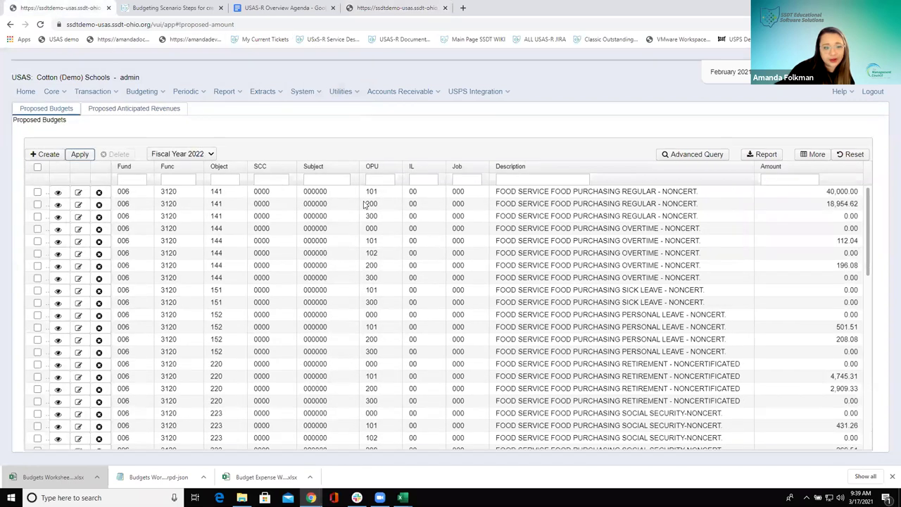
click(116, 110)
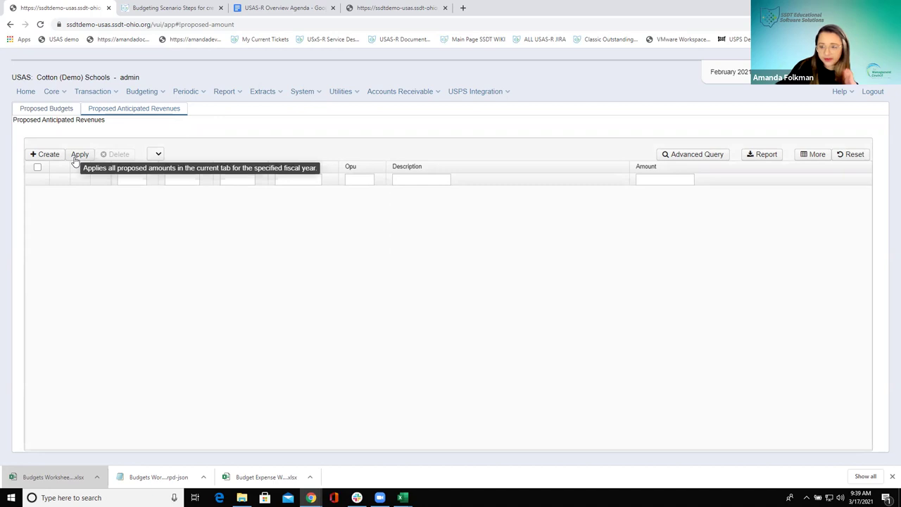
click(43, 111)
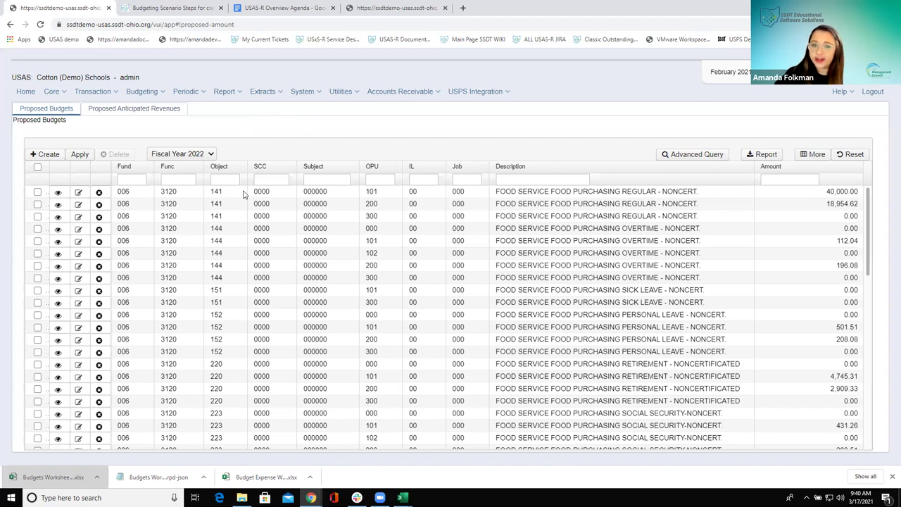
Open Periodic > Appropriation Resolution Report, then switch to the Budgeting Scenario Steps documentation.
click(186, 93)
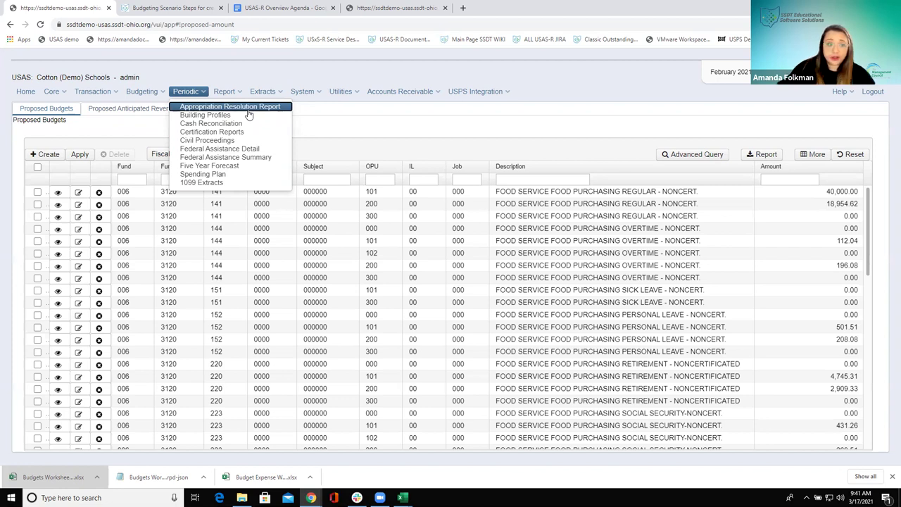
click(248, 110)
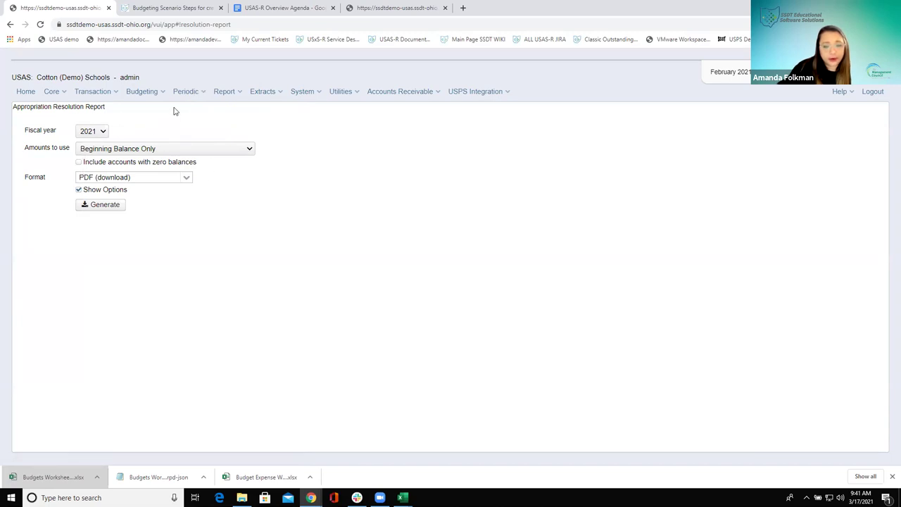
click(142, 9)
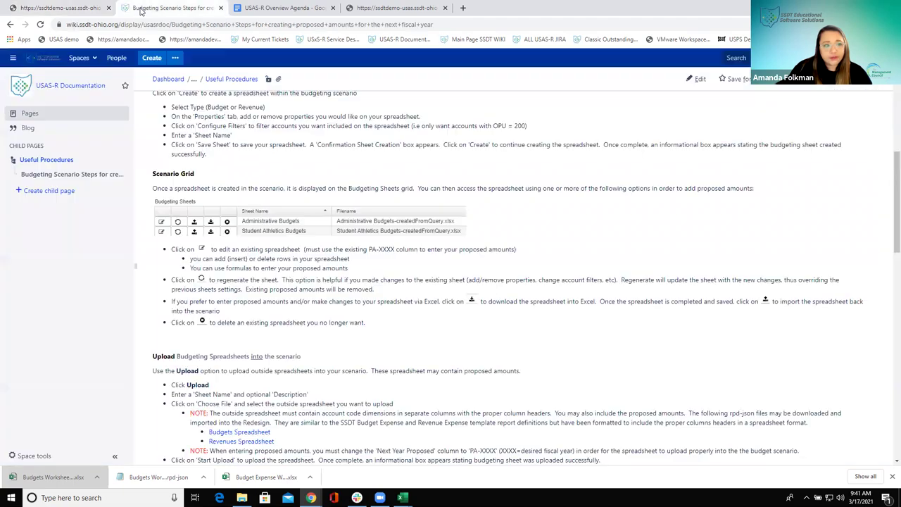
Open the wiki's Periodic > Appropriation Resolution Report help page, then return to USAS-R.
click(54, 84)
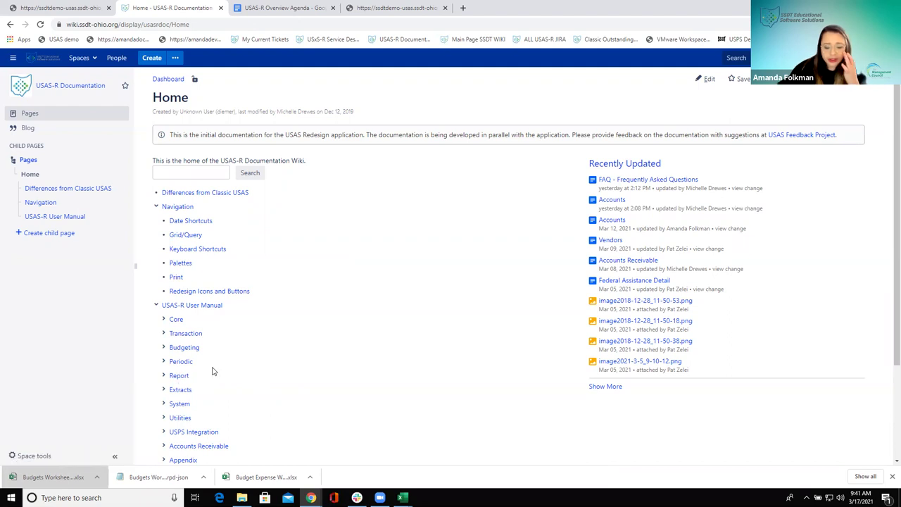
scroll(214, 371, down, 2)
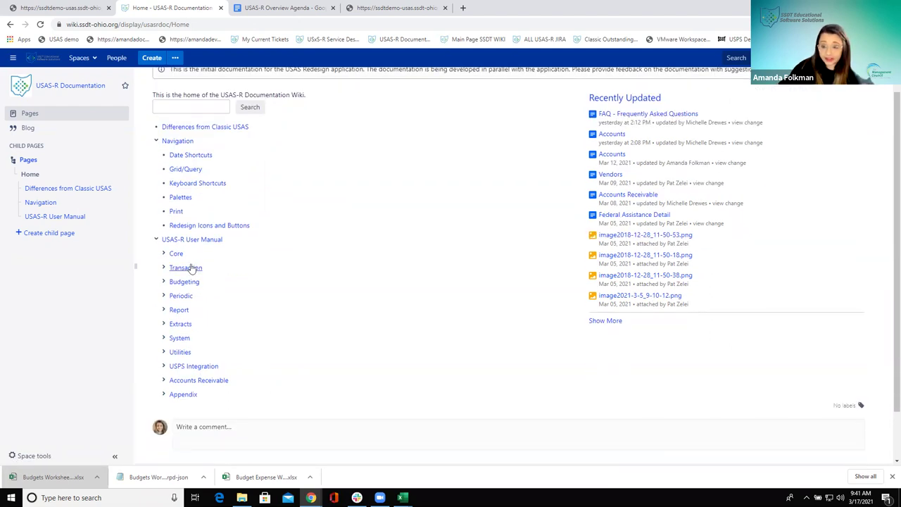
click(163, 297)
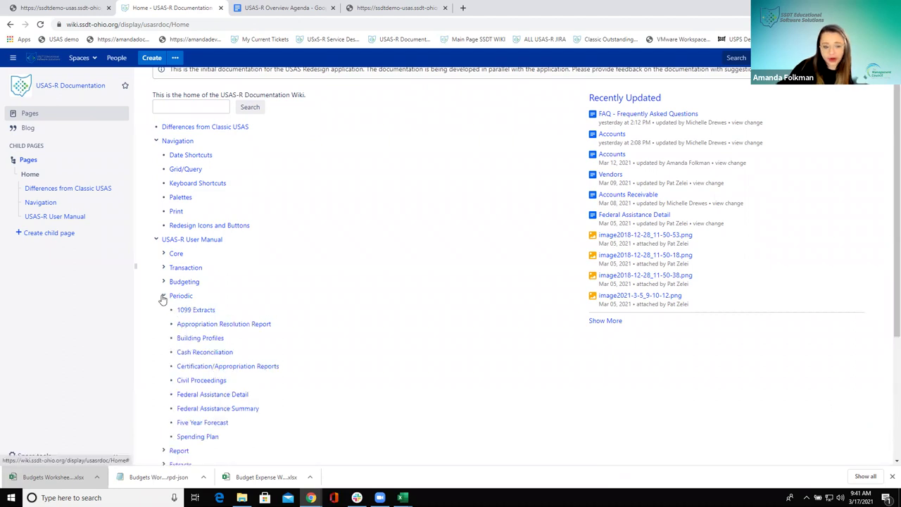
click(201, 325)
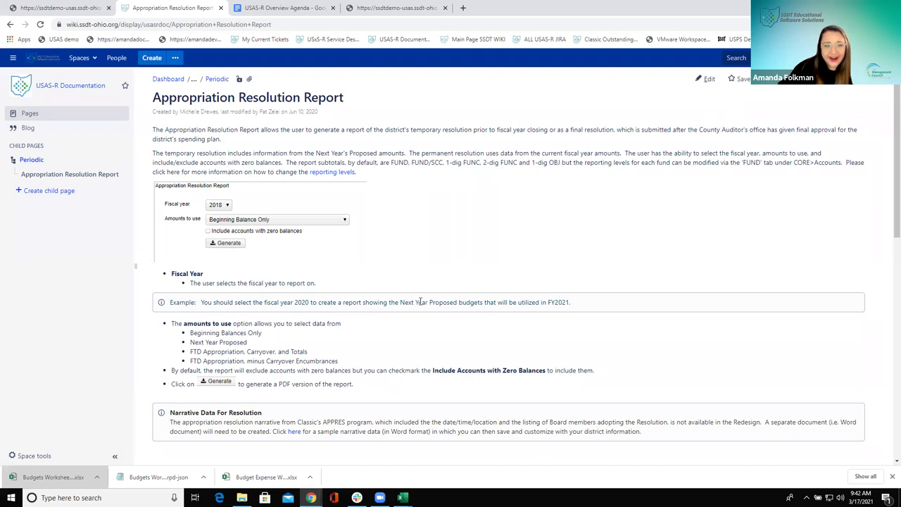
click(48, 9)
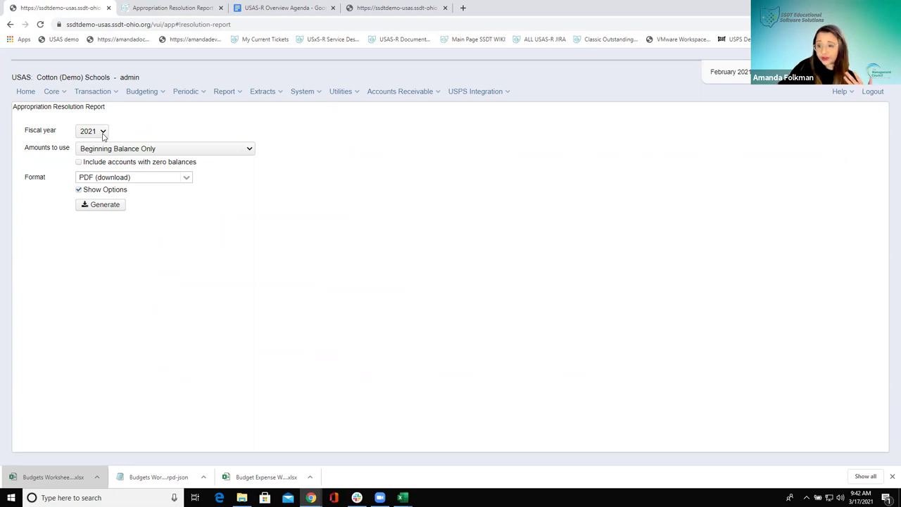
Generate the FY 2021 Appropriation Resolution Report from Beginning Balance Only as a PDF download.
click(249, 150)
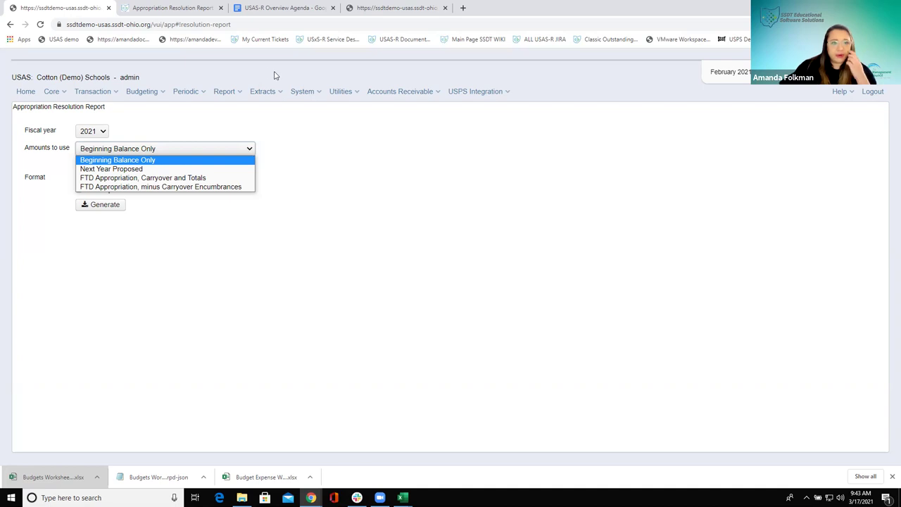
click(188, 8)
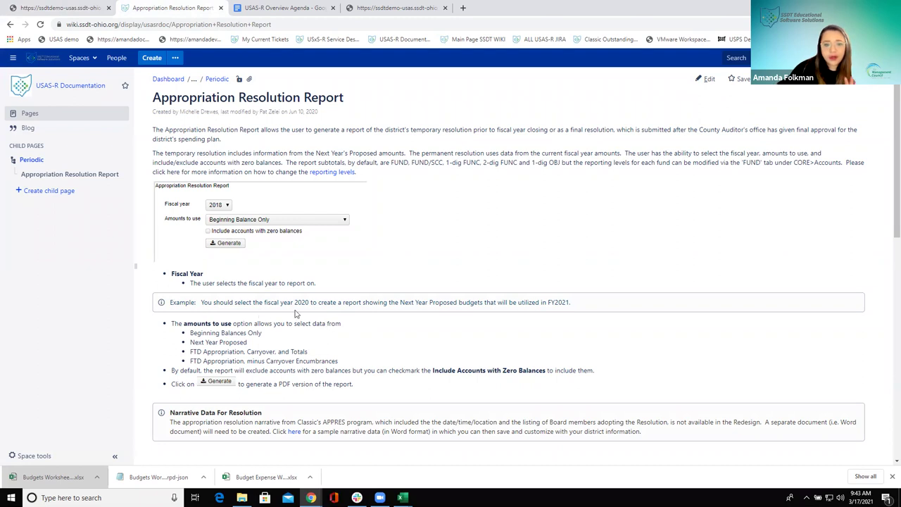
click(60, 7)
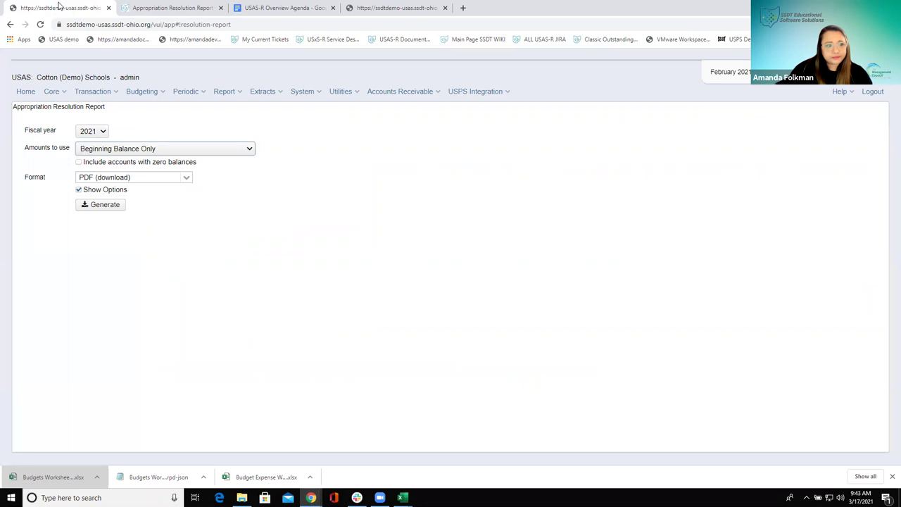
click(200, 150)
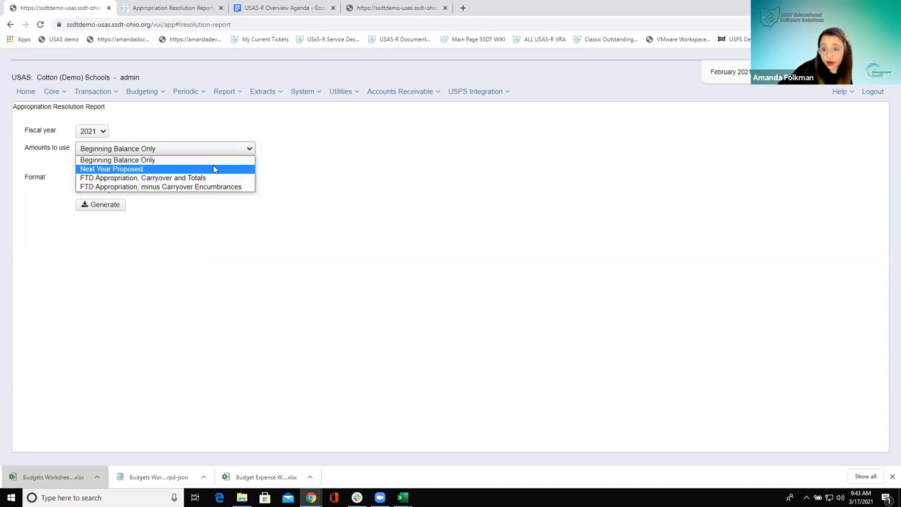
click(324, 174)
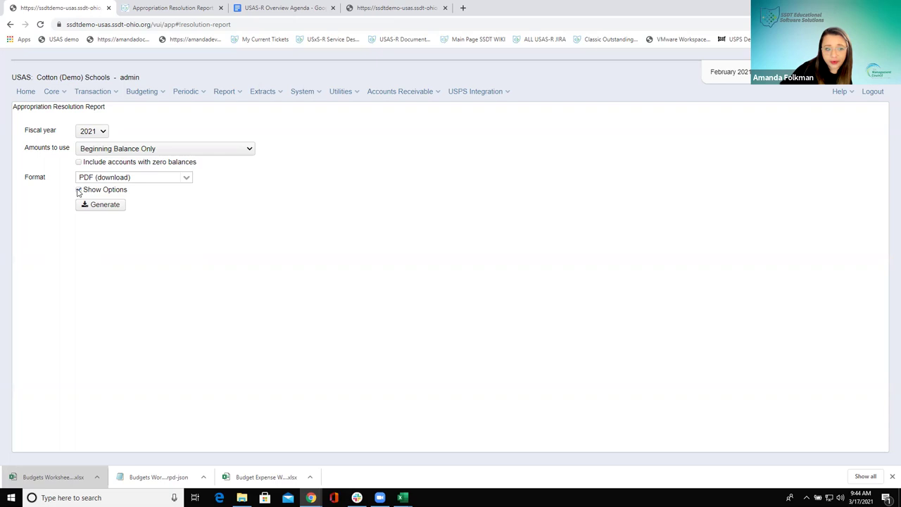
click(102, 205)
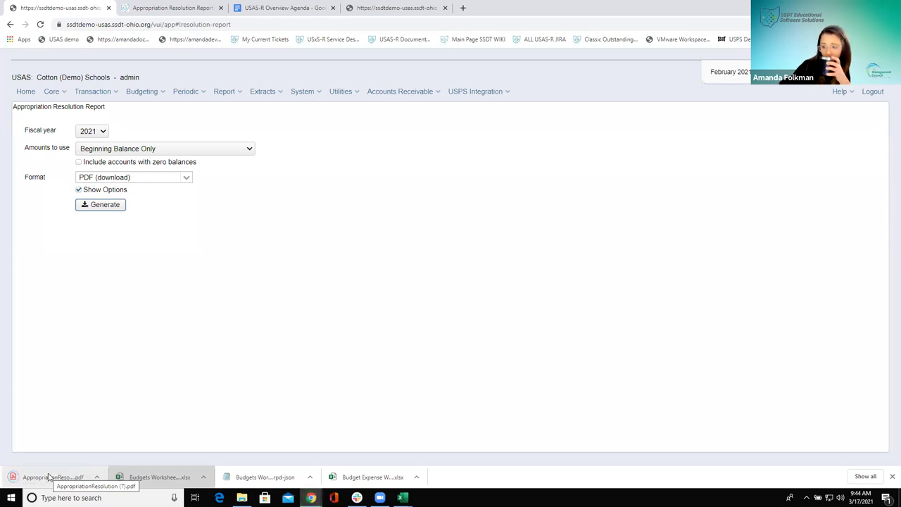
Raise the system volume to 85 and open the downloaded AppropriationResolution PDF from the download bar.
click(49, 477)
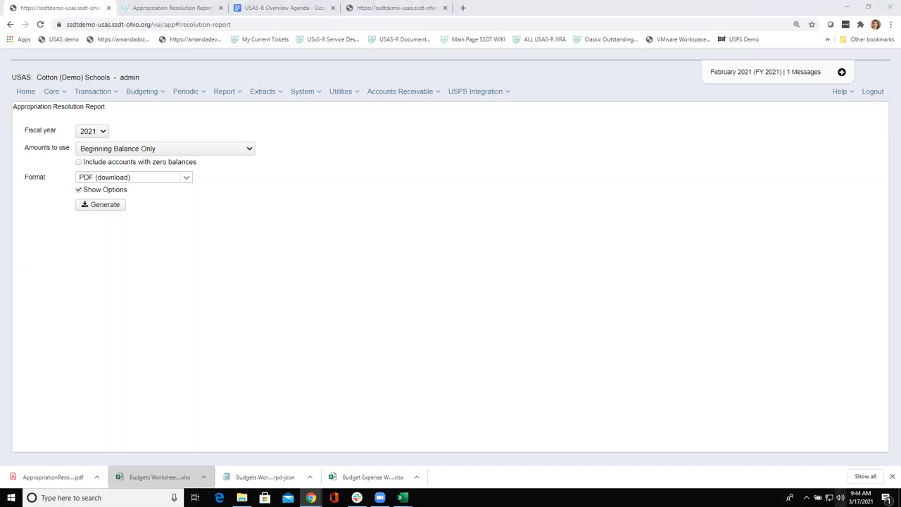
click(840, 498)
drag(835, 476, 856, 476)
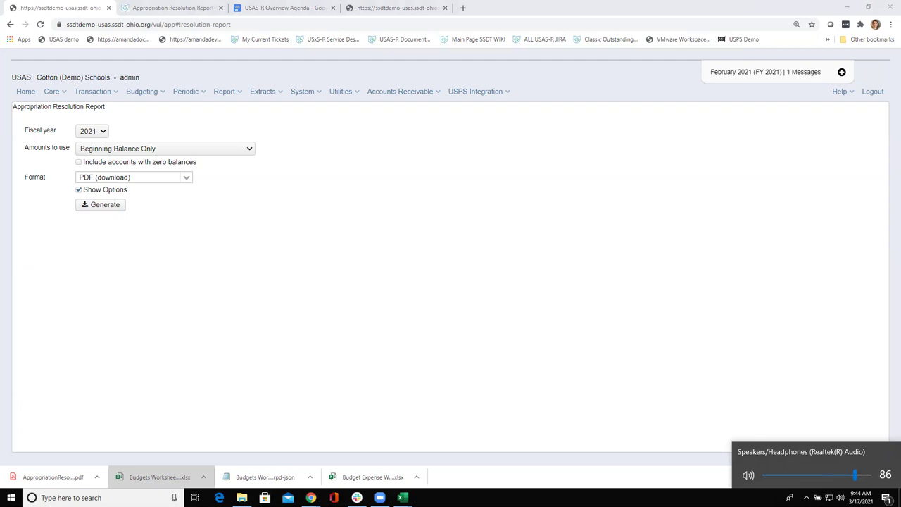
click(29, 478)
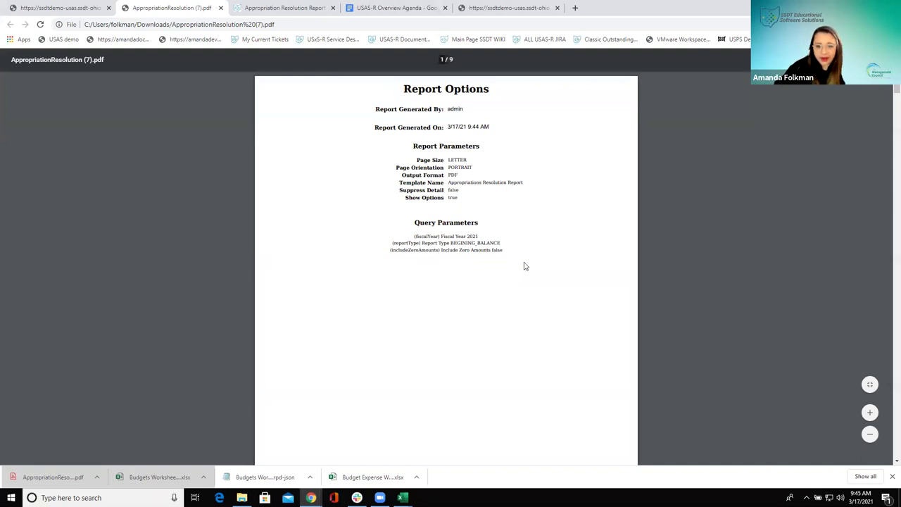
scroll(519, 269, down, 5)
On page 2, highlight the fiscal year settings, the 001 GENERAL fund line and the employees retirement line.
scroll(519, 270, down, 2)
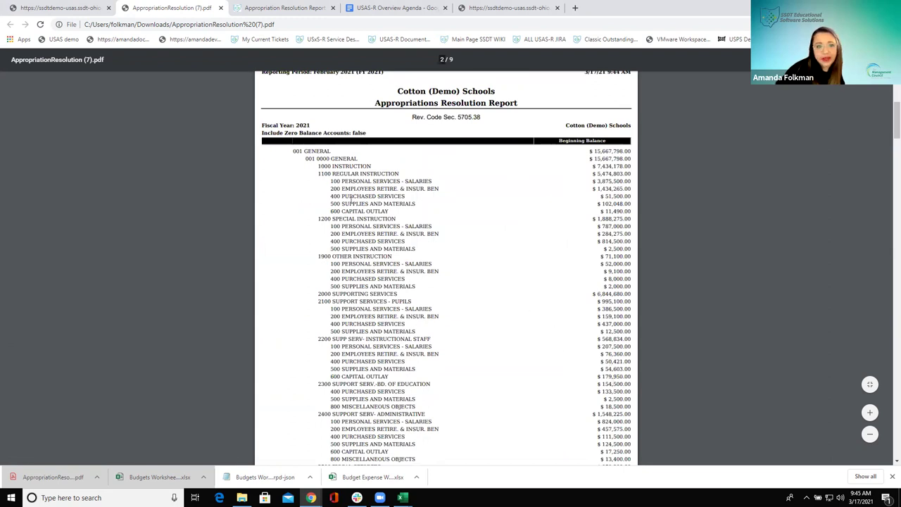
drag(286, 125, 314, 133)
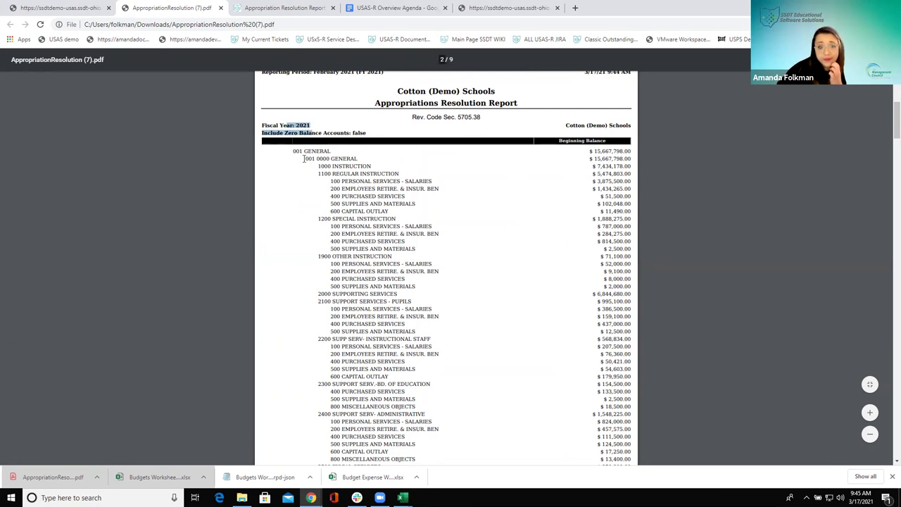
drag(294, 150, 386, 173)
drag(332, 187, 381, 189)
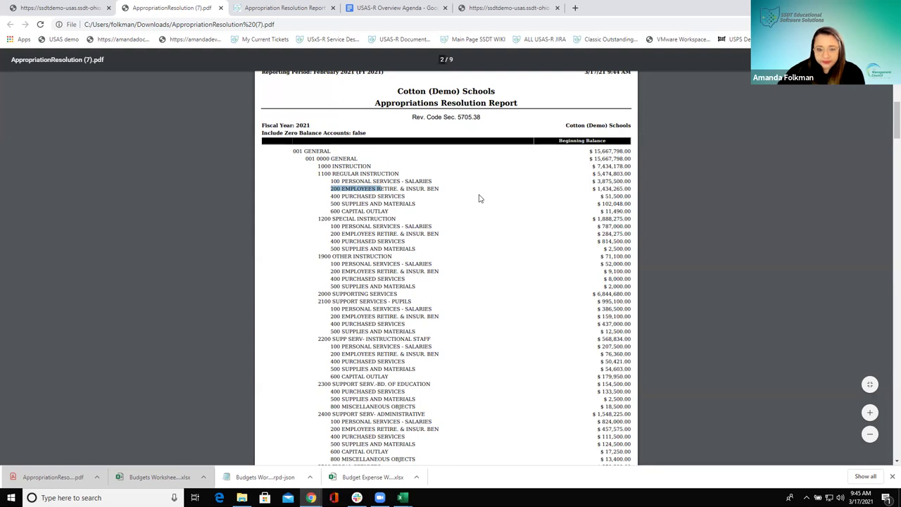
Highlight the 600 CAPITAL OUTLAY line, then return to the Appropriation Resolution Report form.
scroll(479, 198, up, 1)
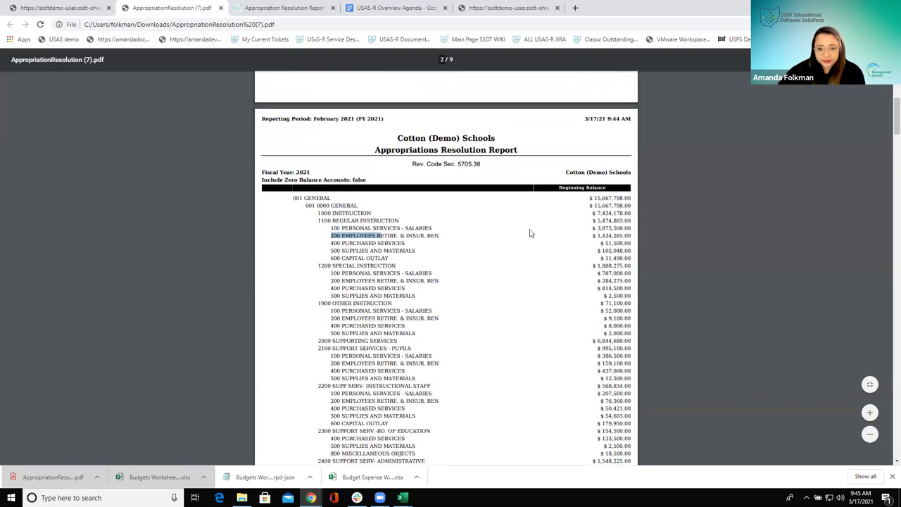
scroll(535, 225, down, 1)
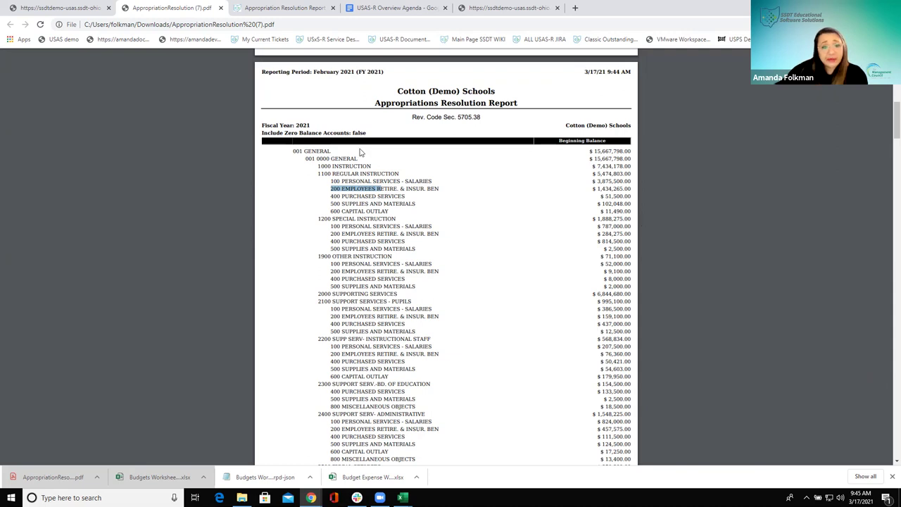
click(329, 165)
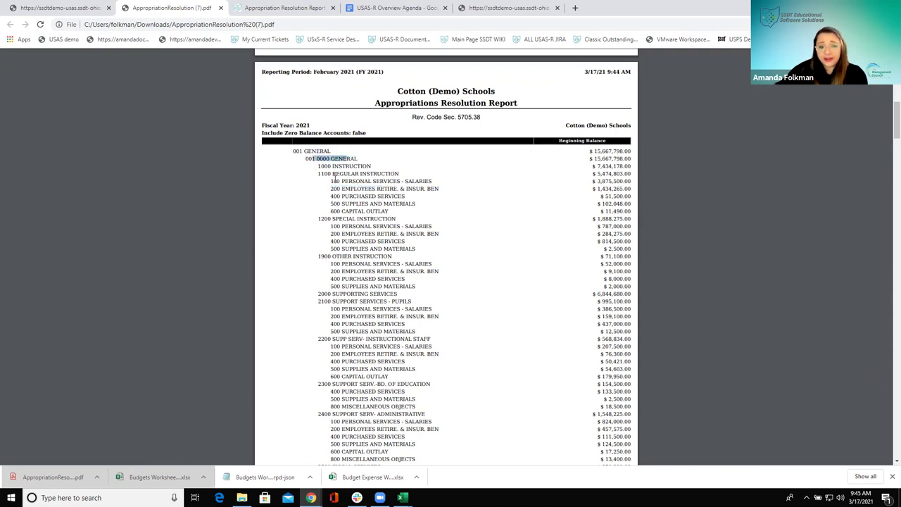
drag(345, 211, 399, 207)
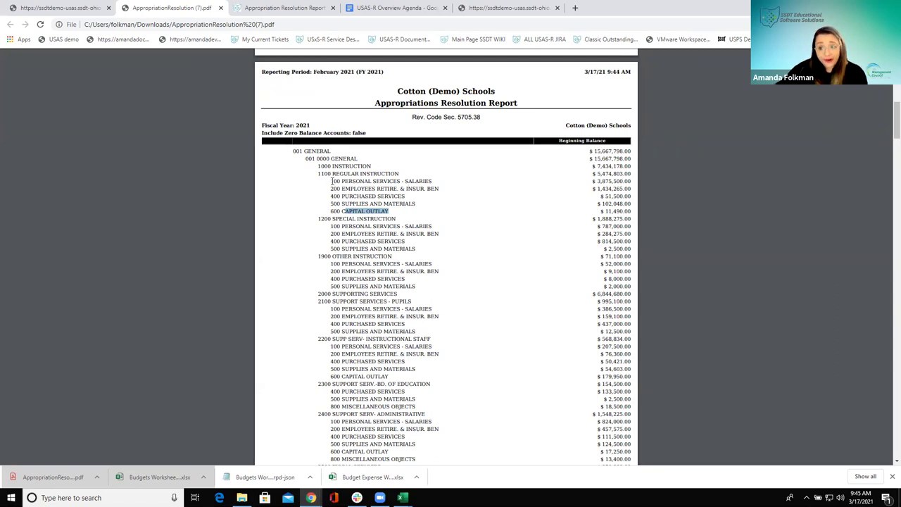
click(79, 8)
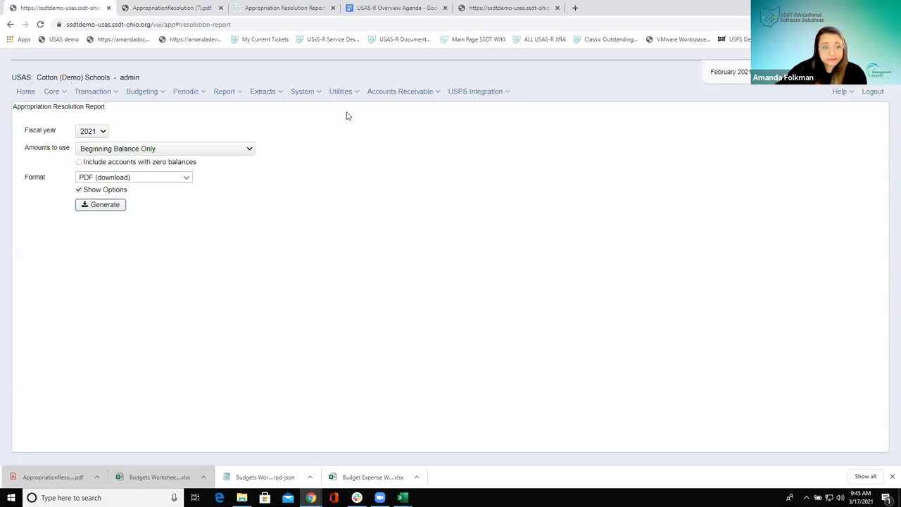
Reorder the open browser tabs so the USAS-R pages are grouped together.
click(54, 94)
mouse_move(477, 92)
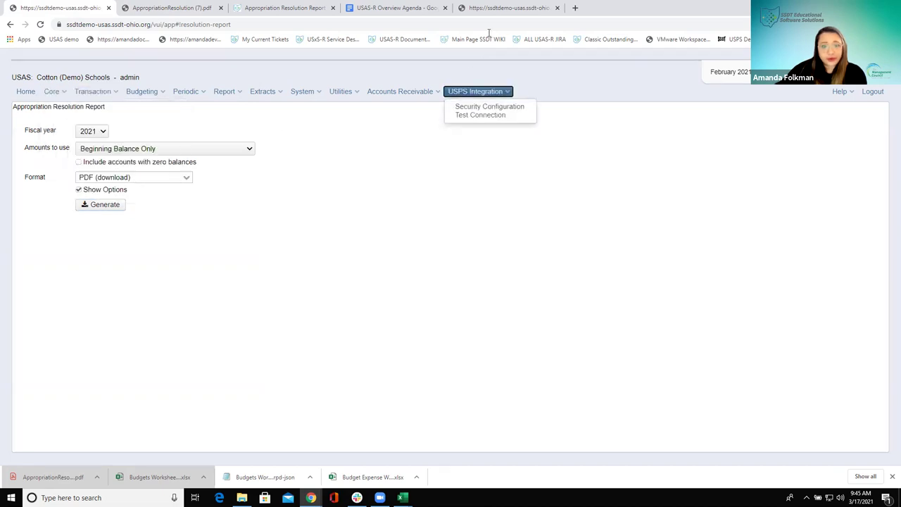
click(496, 9)
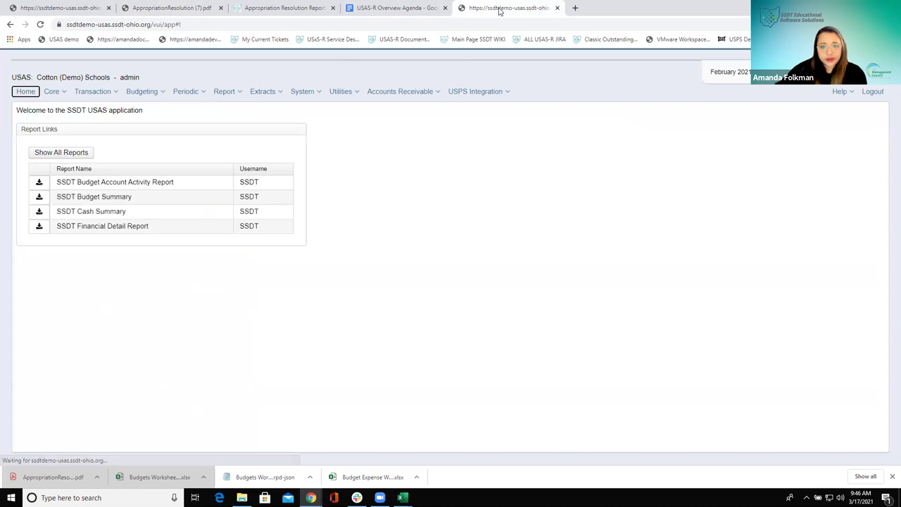
drag(456, 5, 158, 6)
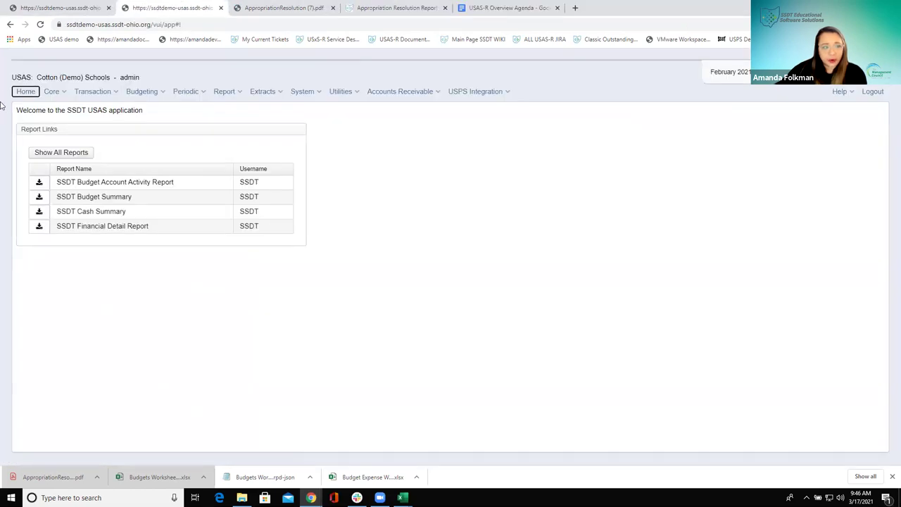
Open fund 001 GENERAL from Core > Accounts in edit mode, then go back to the report PDF.
click(53, 93)
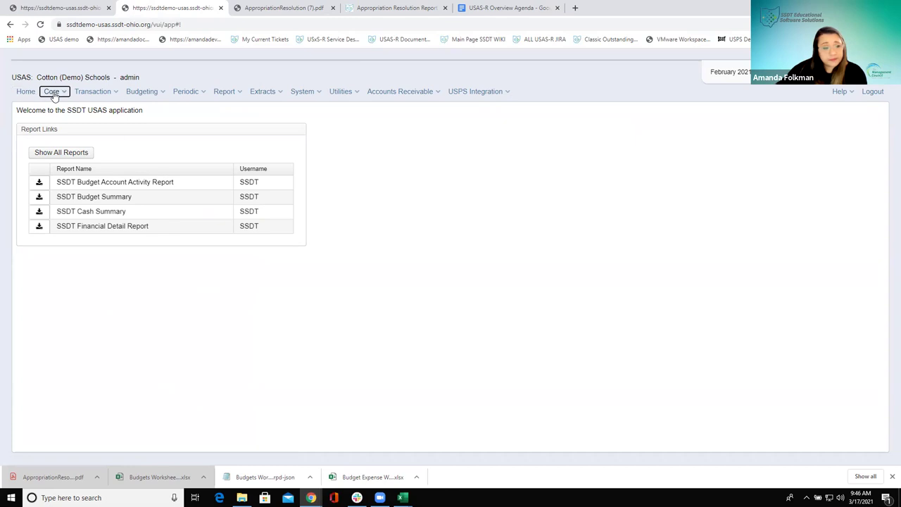
click(66, 107)
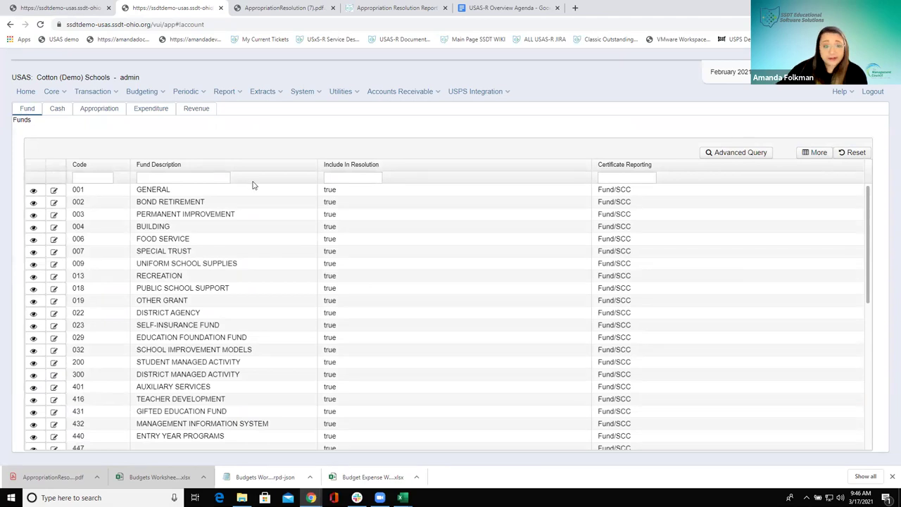
click(33, 190)
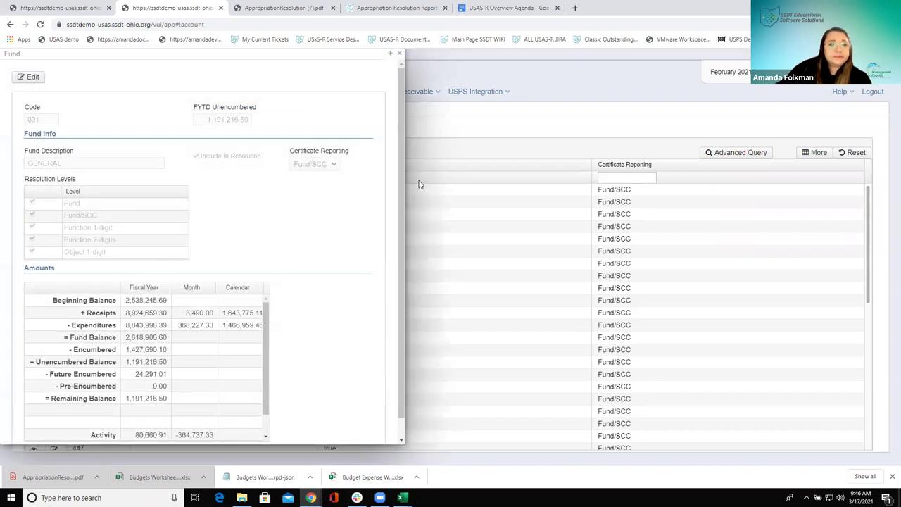
click(31, 76)
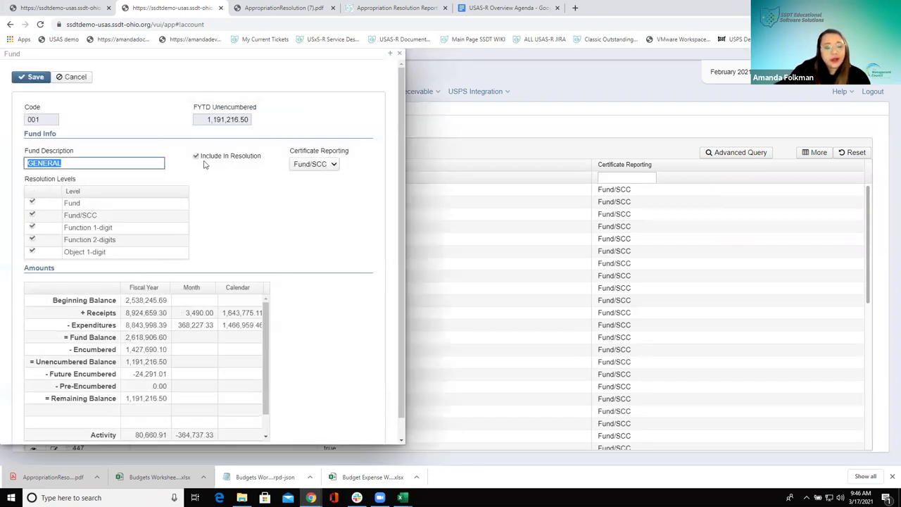
click(270, 220)
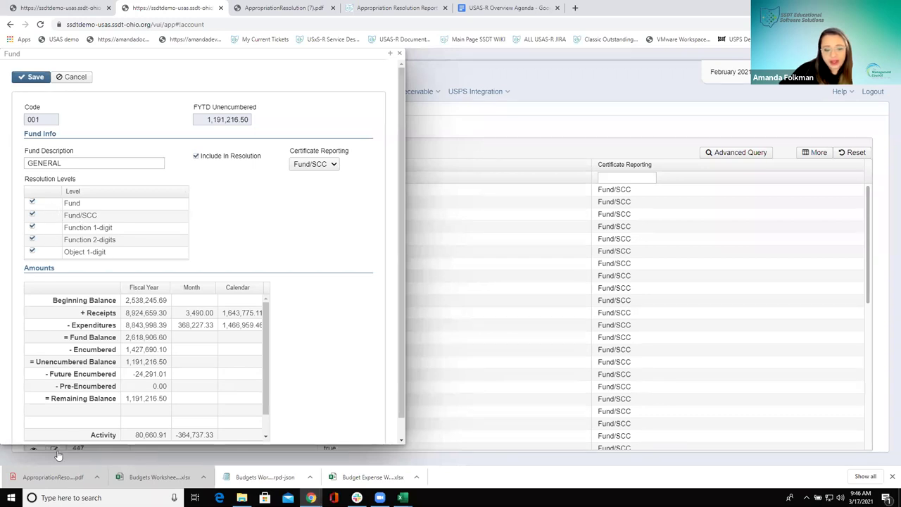
click(260, 10)
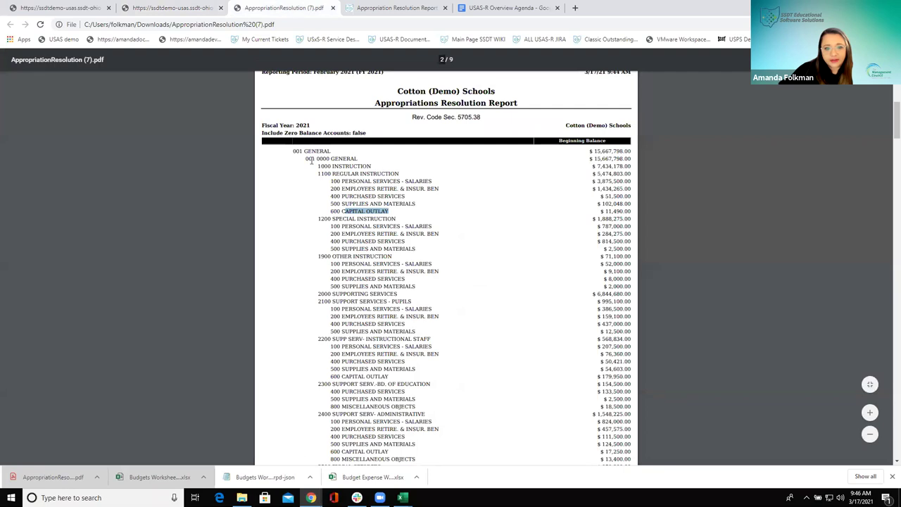
drag(304, 158, 346, 181)
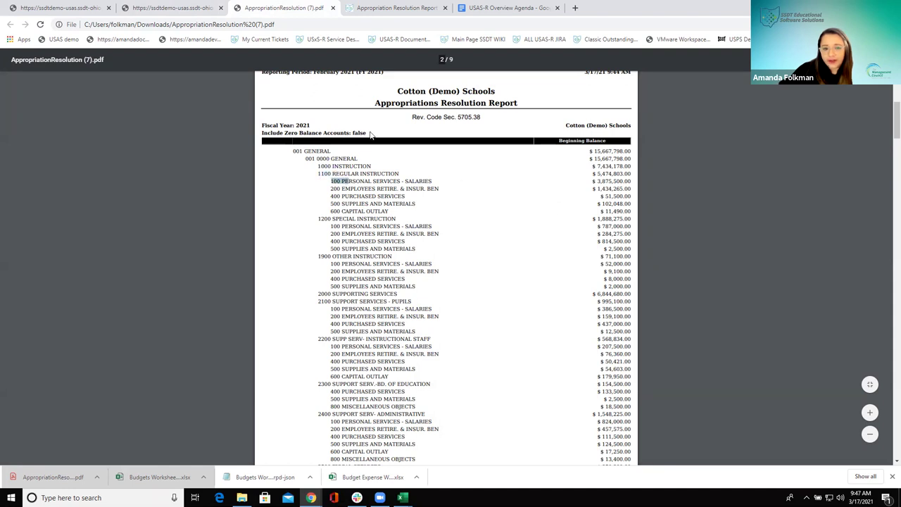
click(162, 7)
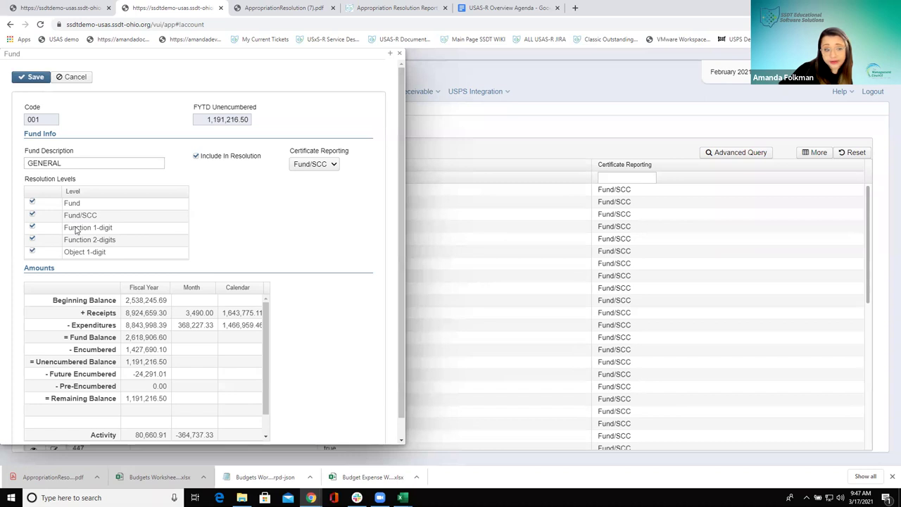
click(32, 251)
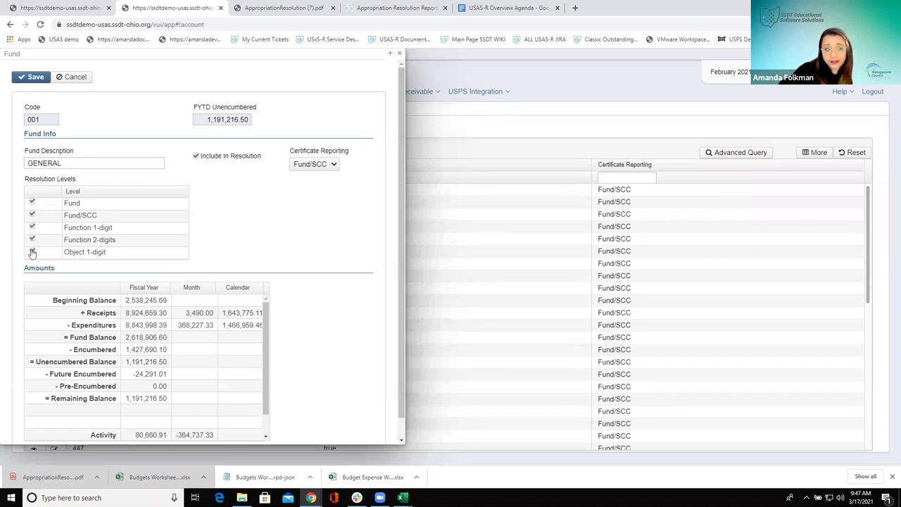
click(59, 244)
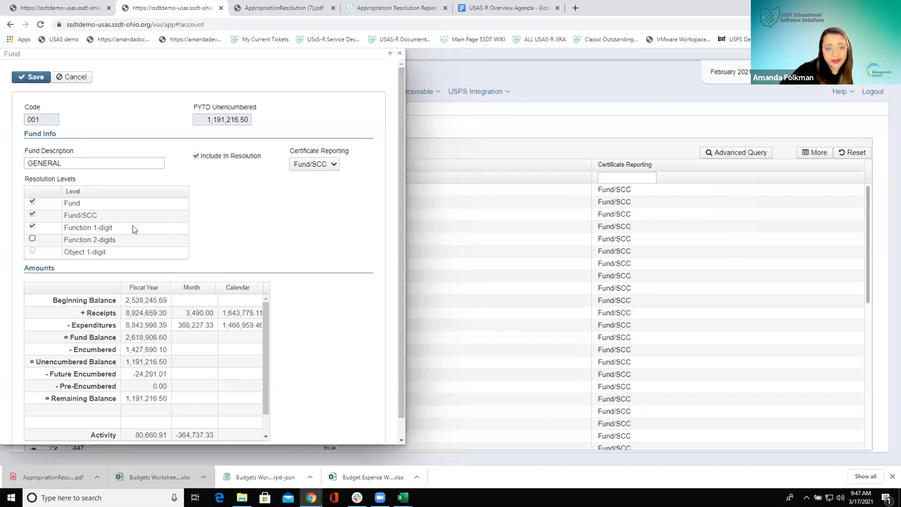
click(30, 79)
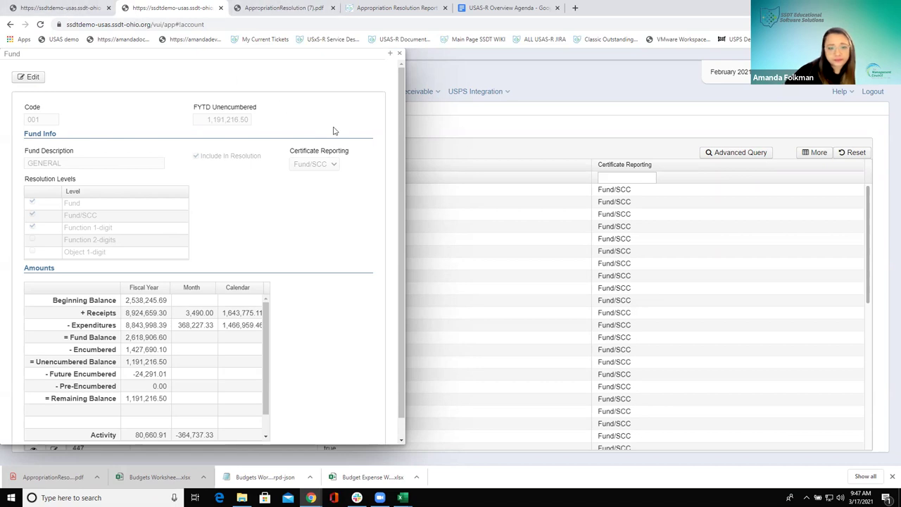
click(32, 76)
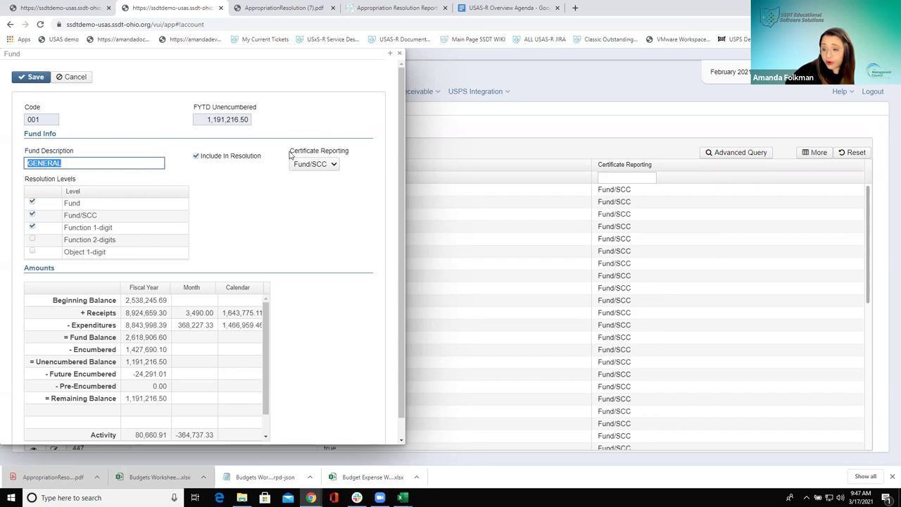
click(303, 162)
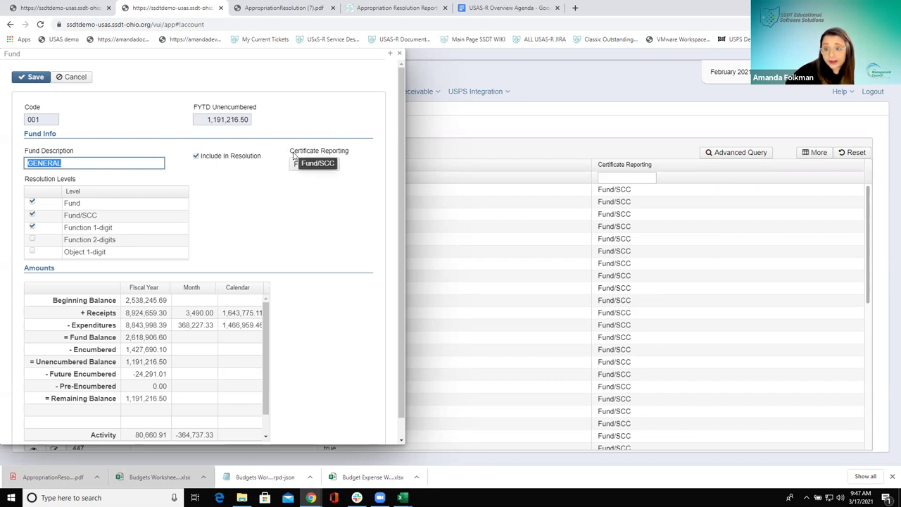
click(359, 162)
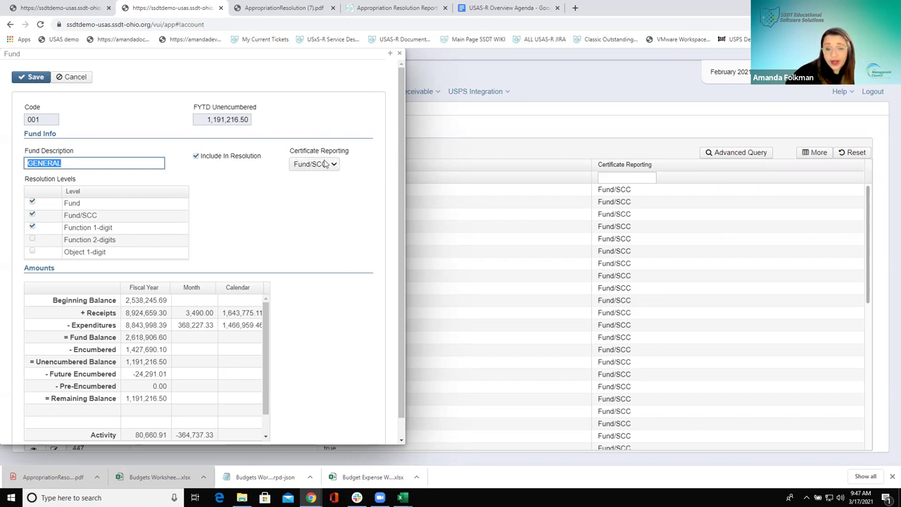
click(324, 164)
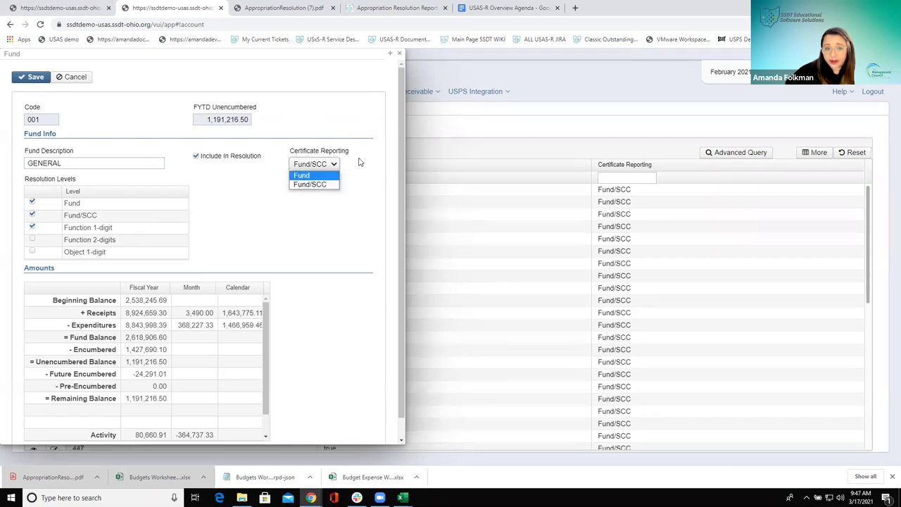
click(361, 164)
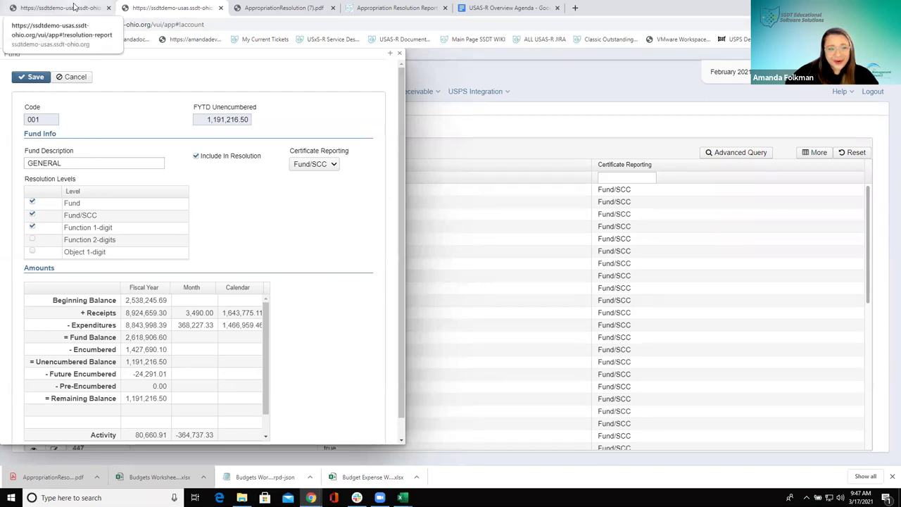
Switch to the wiki's Appropriation Resolution Report page and highlight the Narrative Data For Resolution heading.
click(74, 8)
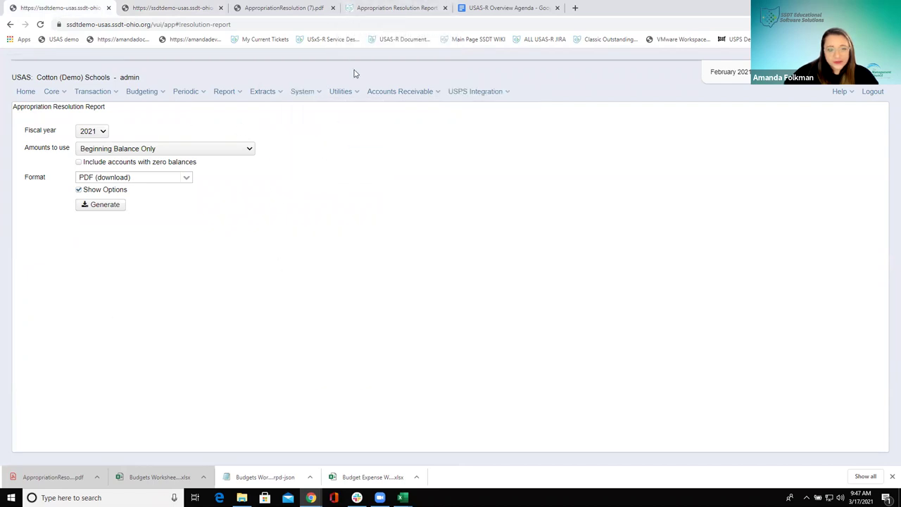
click(387, 9)
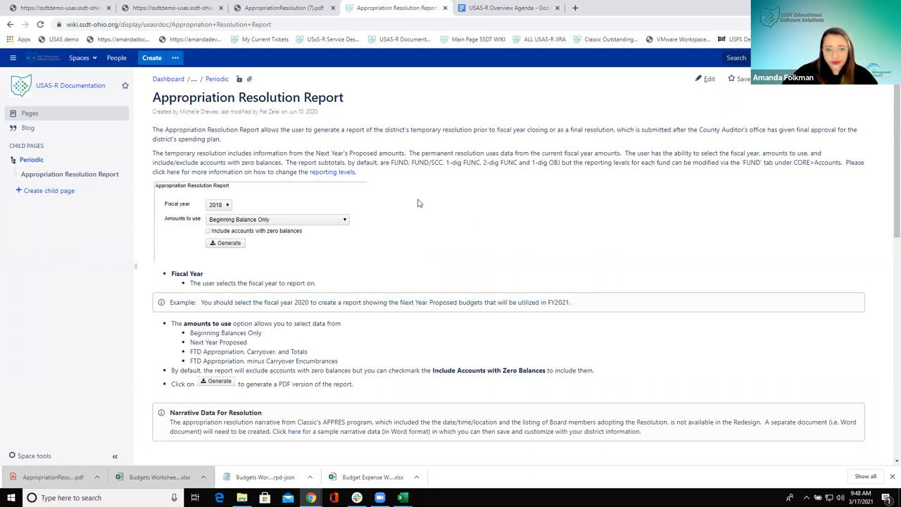
scroll(411, 208, down, 1)
scroll(412, 250, down, 1)
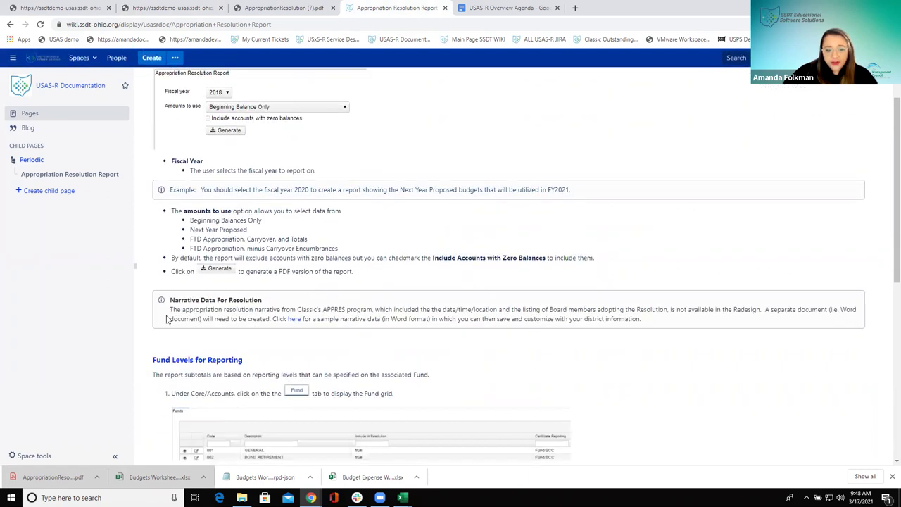
drag(174, 300, 271, 299)
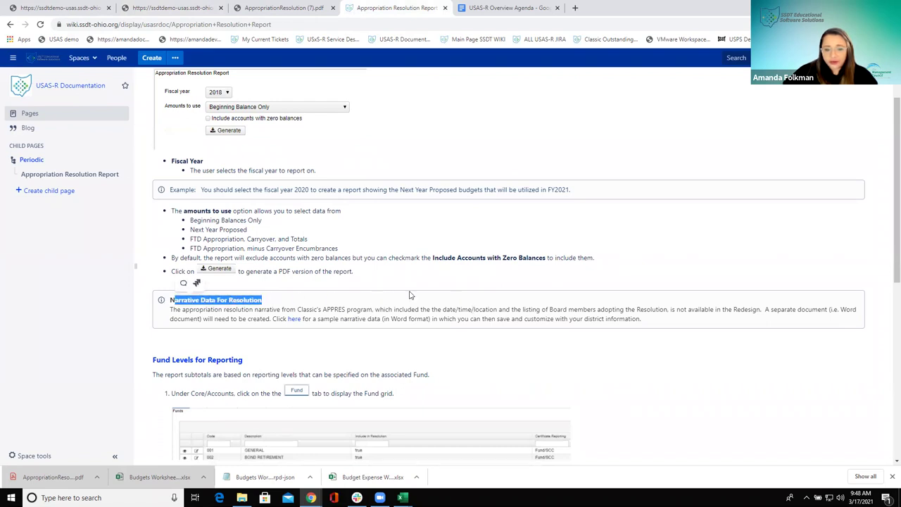
click(294, 318)
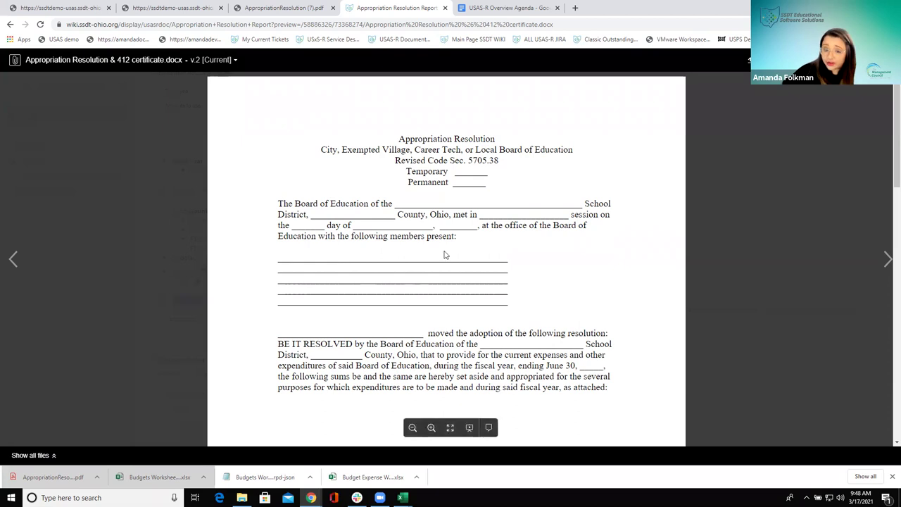
scroll(402, 259, down, 10)
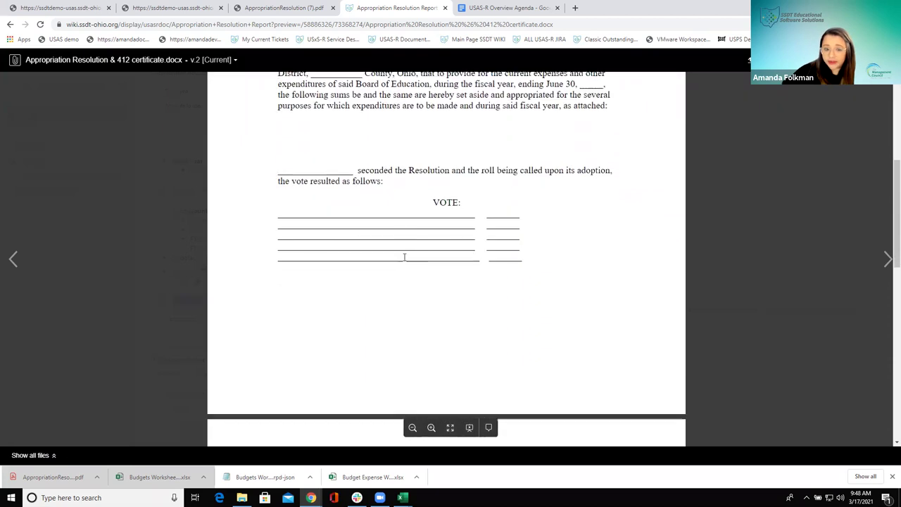
scroll(403, 261, down, 3)
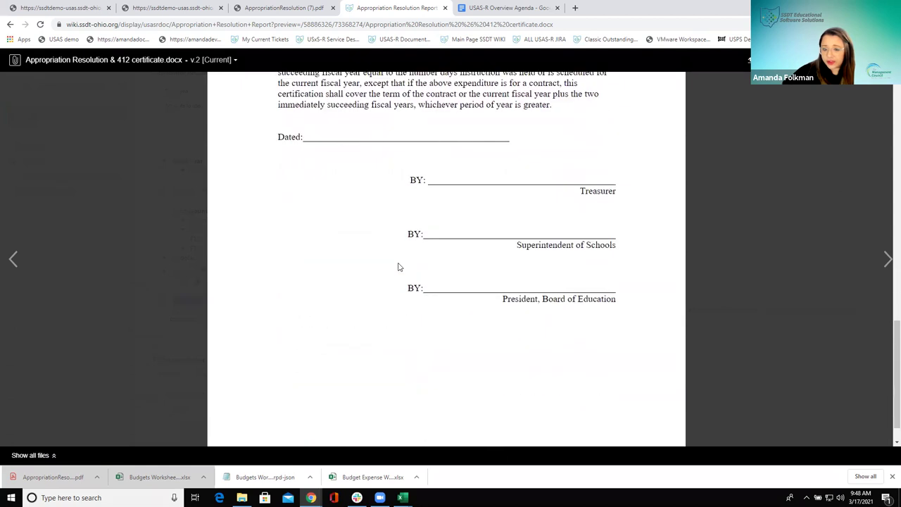
scroll(397, 263, up, 3)
scroll(396, 263, up, 10)
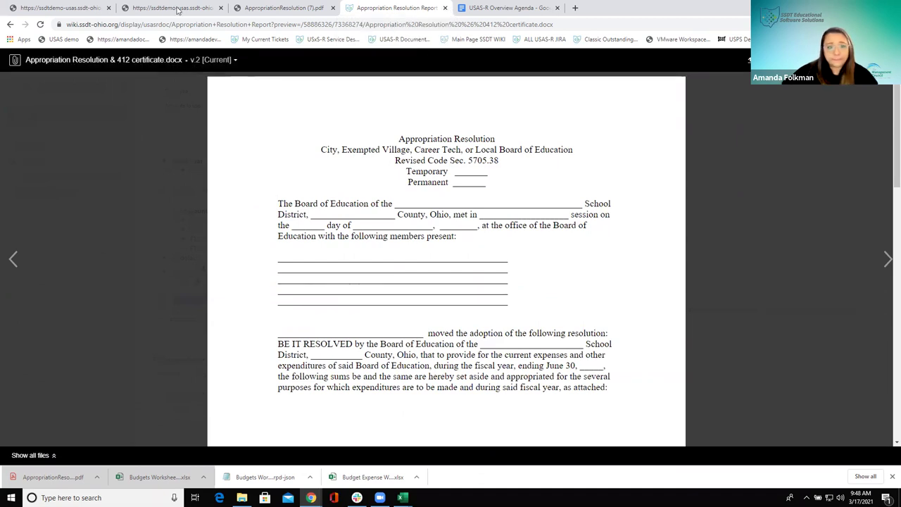
key(Escape)
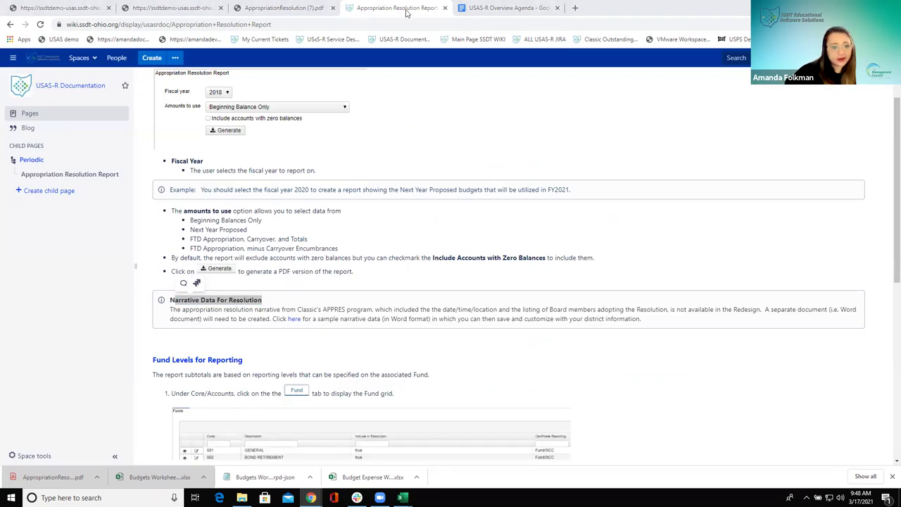
Open Periodic > Certification/Appropriation Reports and select the Amended Certificate of Estimated Resources Summary Report.
click(98, 14)
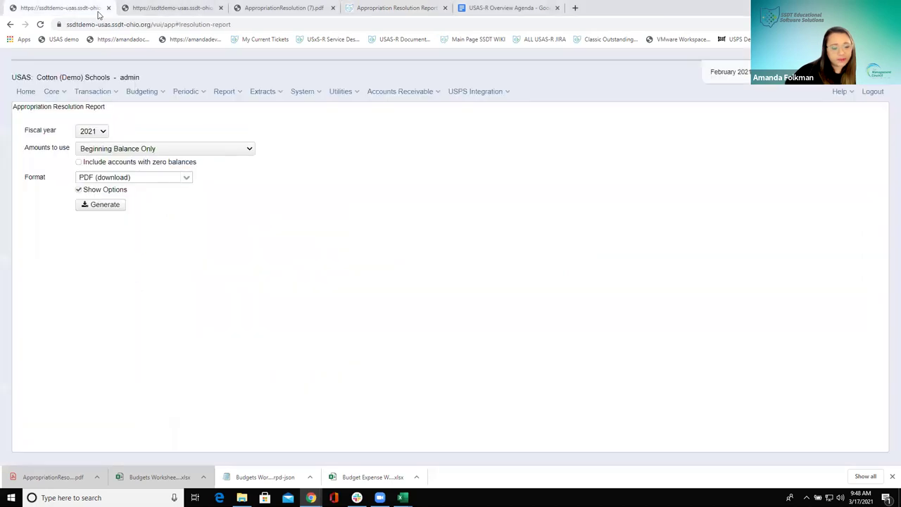
click(187, 92)
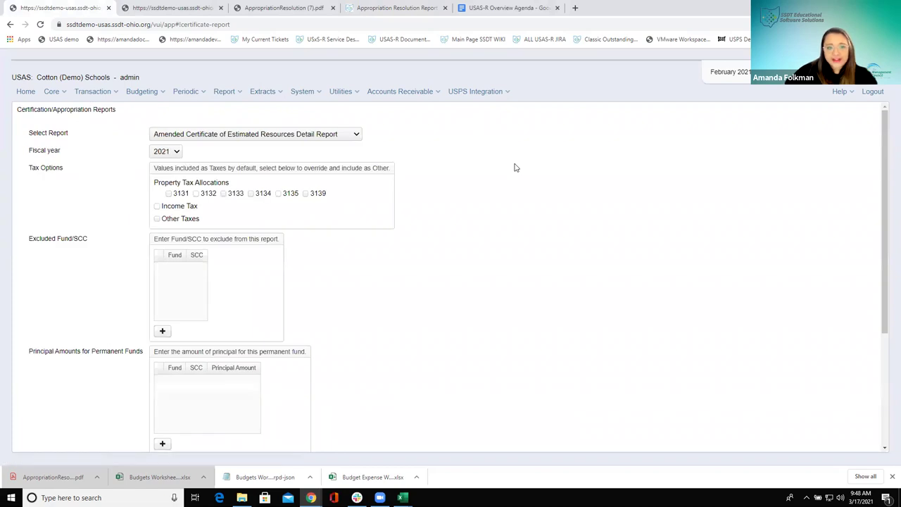
click(326, 134)
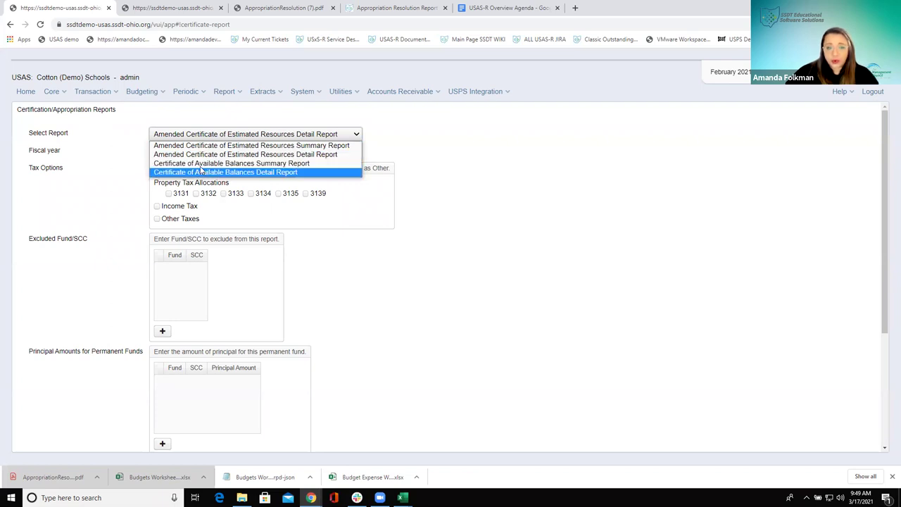
click(197, 168)
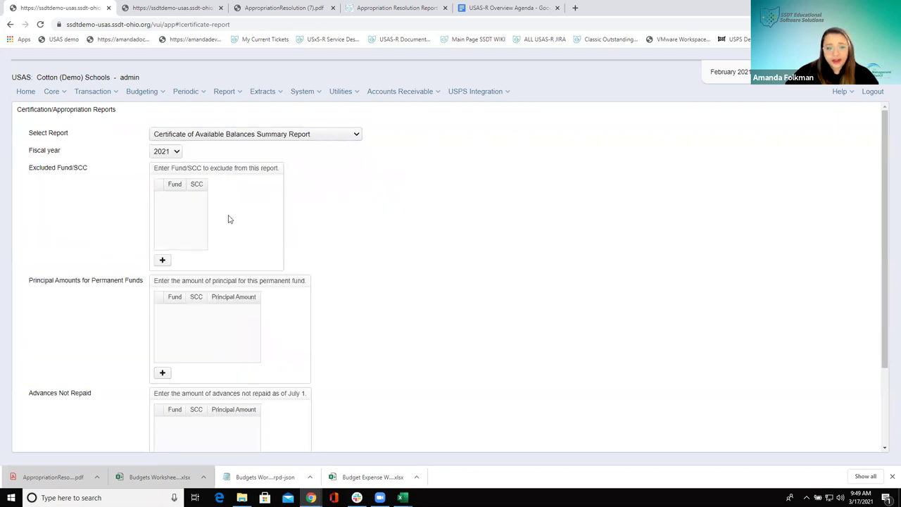
click(267, 138)
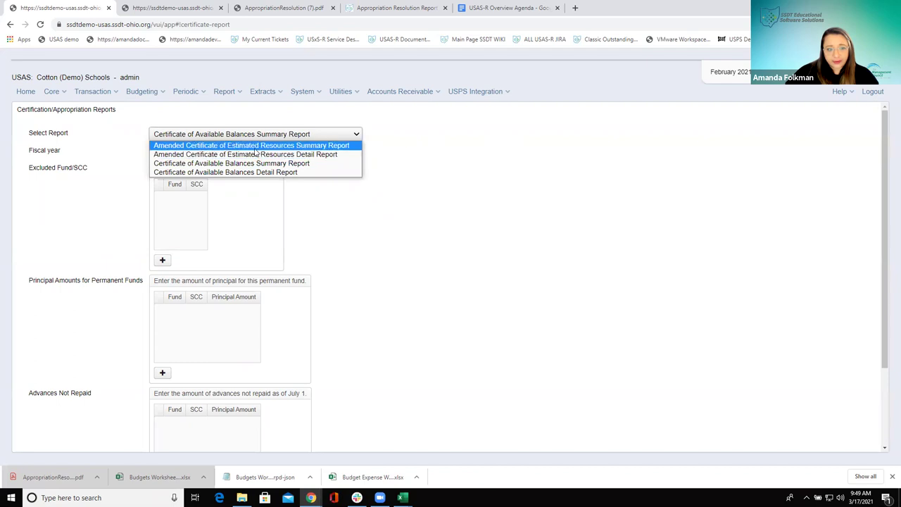
click(260, 145)
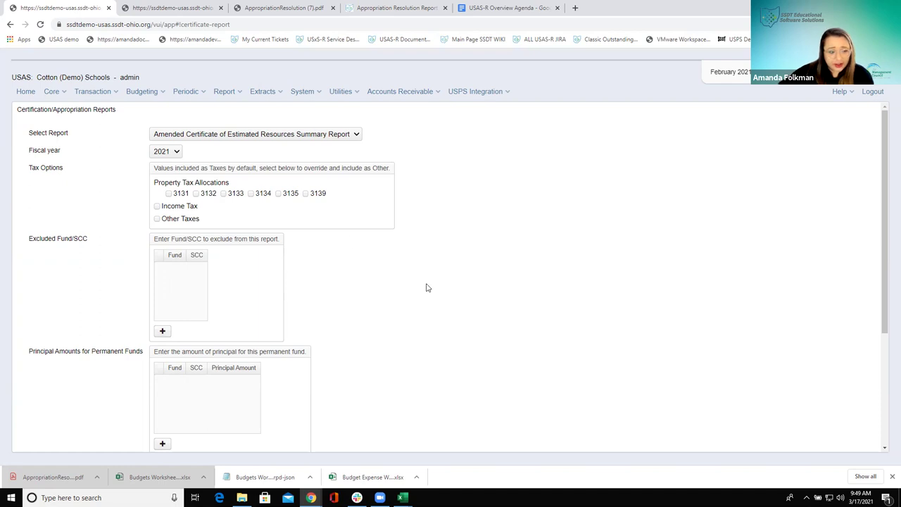
Add an Excluded Fund/SCC row with Fund 006 and SCC 0000.
scroll(191, 256, down, 3)
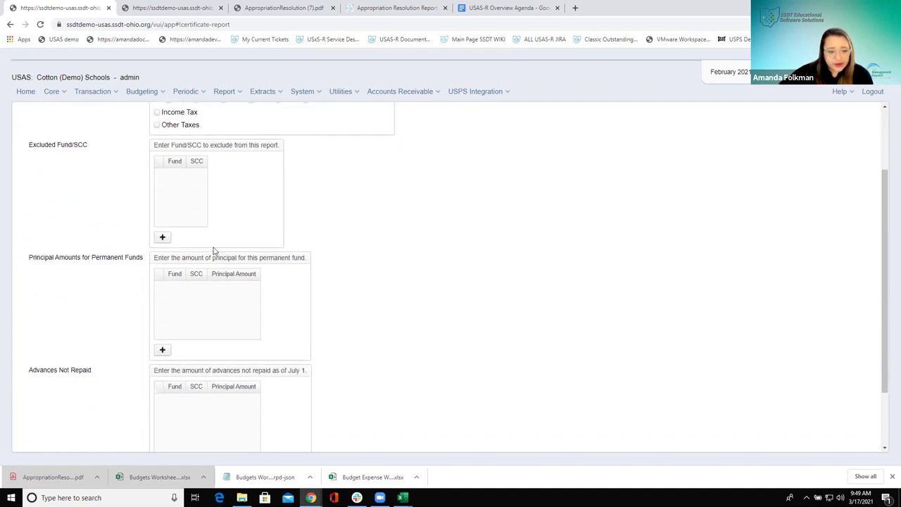
click(162, 239)
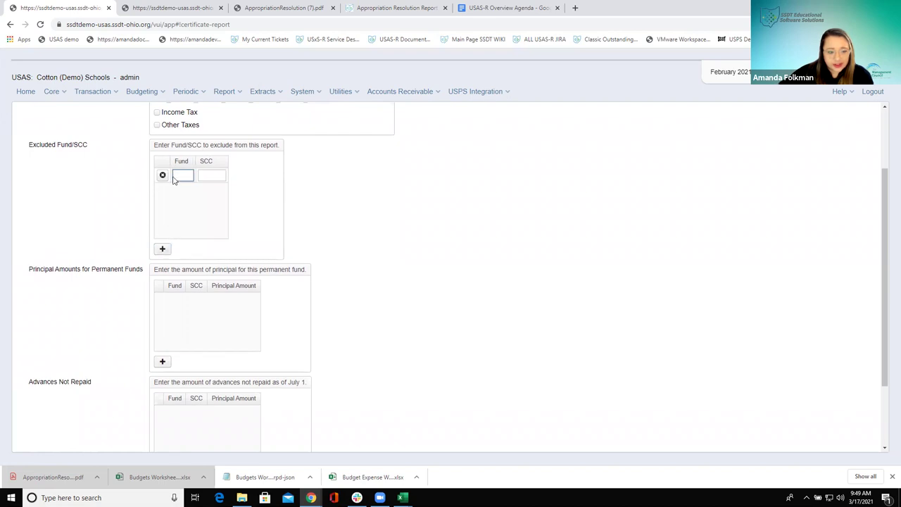
text(006)
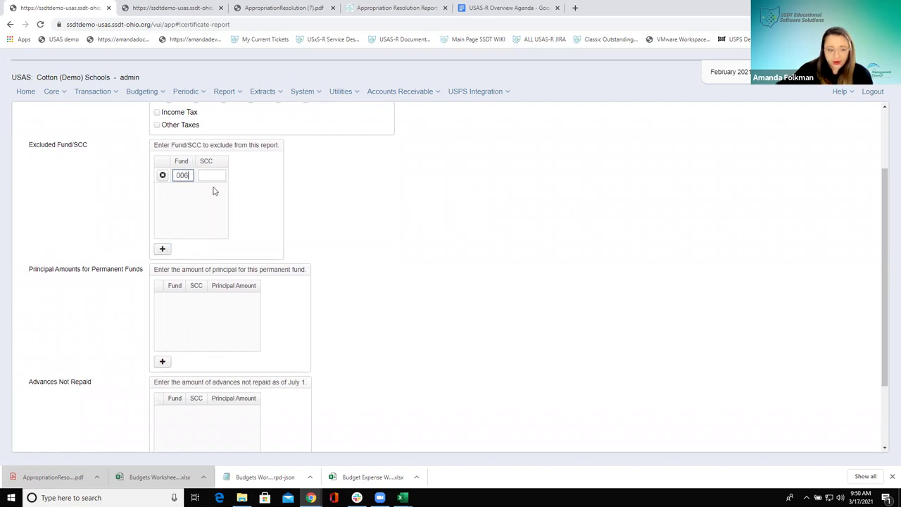
click(215, 175)
text(0000)
click(354, 183)
Delete the extra empty excluded row and confirm the removal.
click(162, 248)
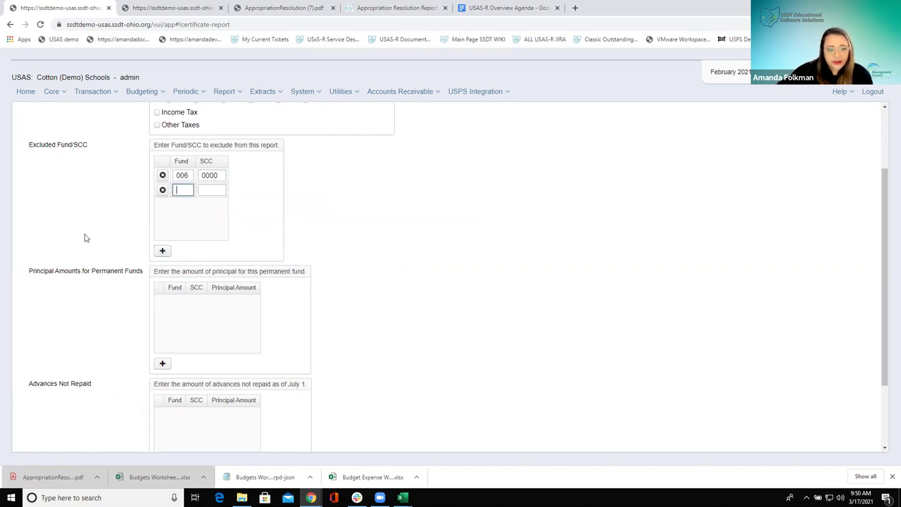
click(161, 189)
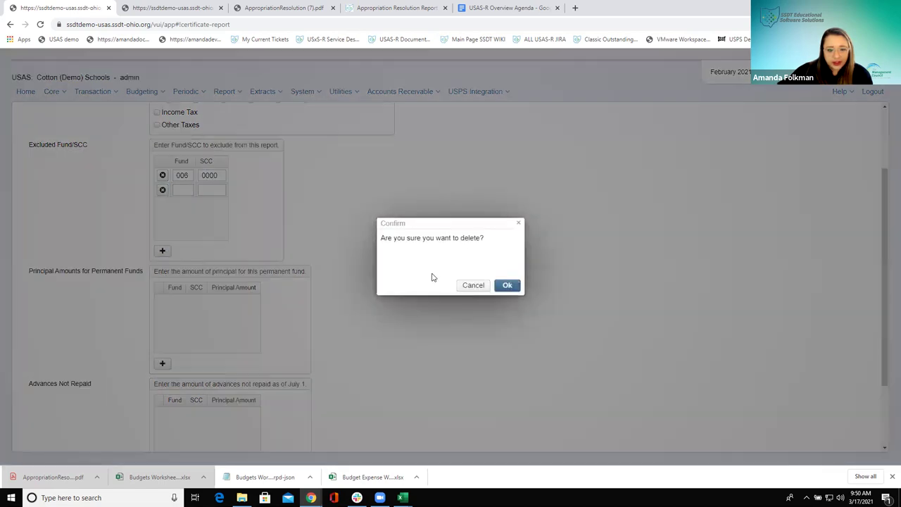
click(506, 286)
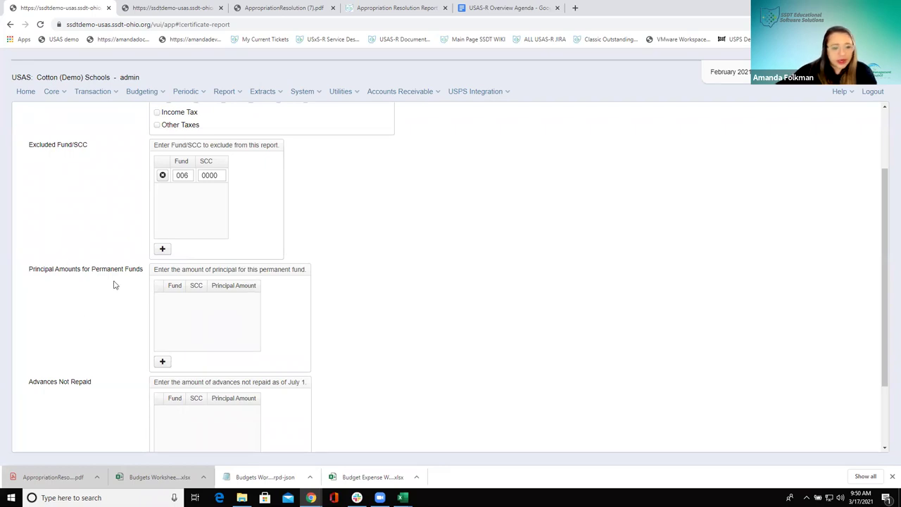
scroll(112, 294, down, 2)
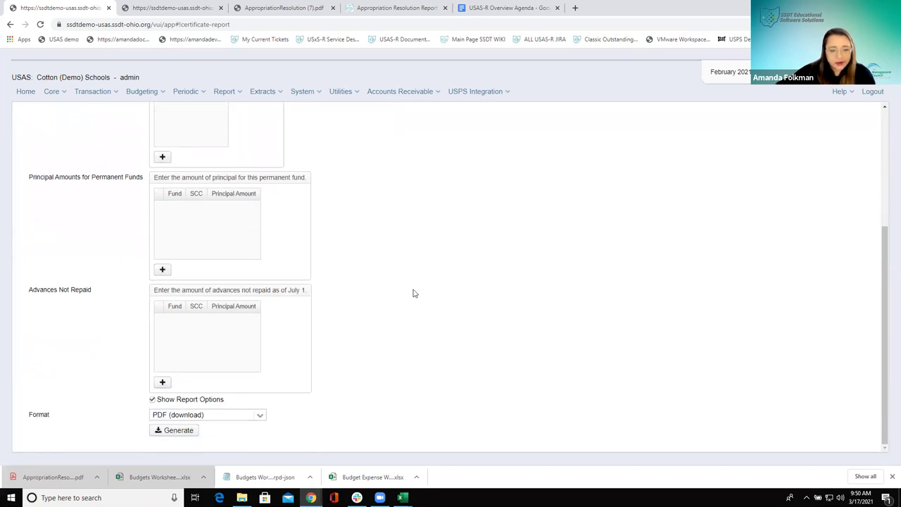
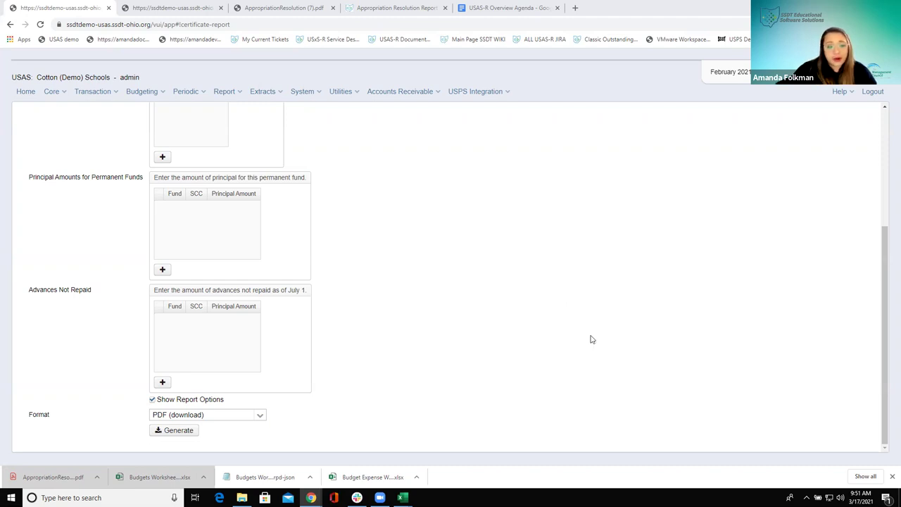
Add two rows under Advances Not Repaid on the certificate report form.
click(163, 383)
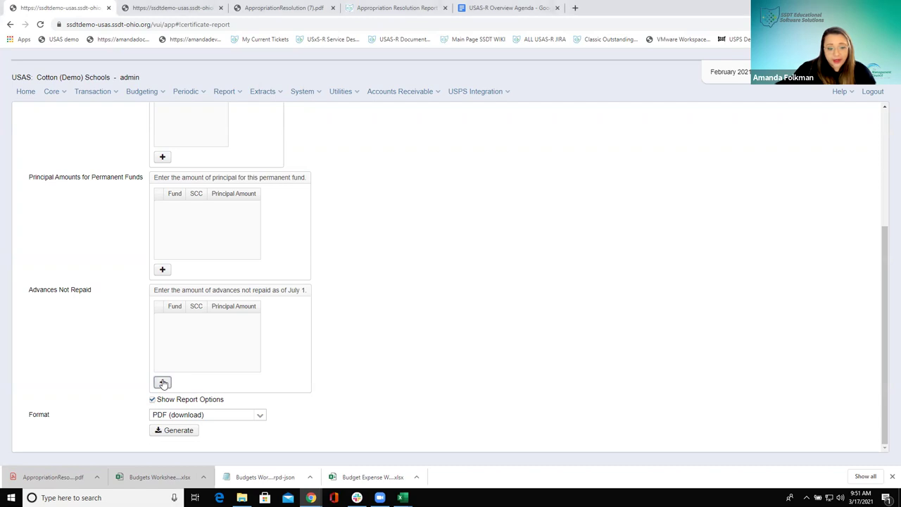
click(164, 397)
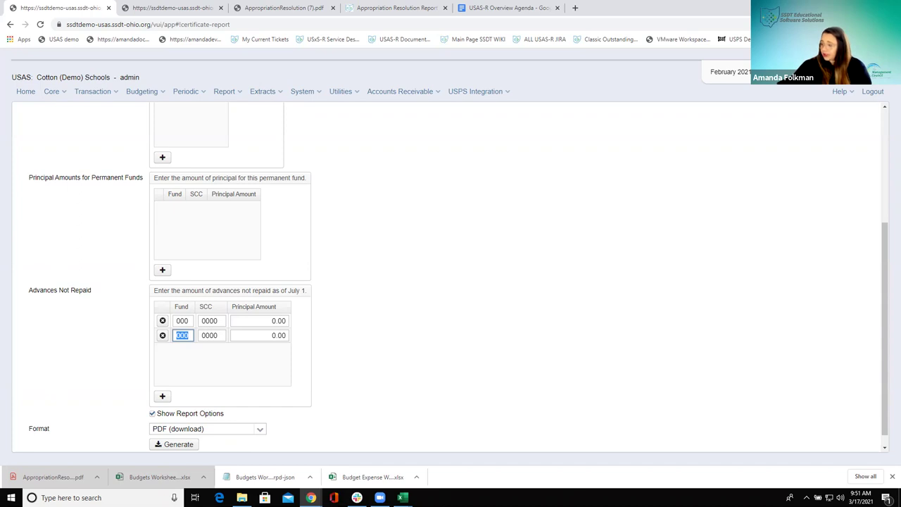
scroll(415, 281, up, 3)
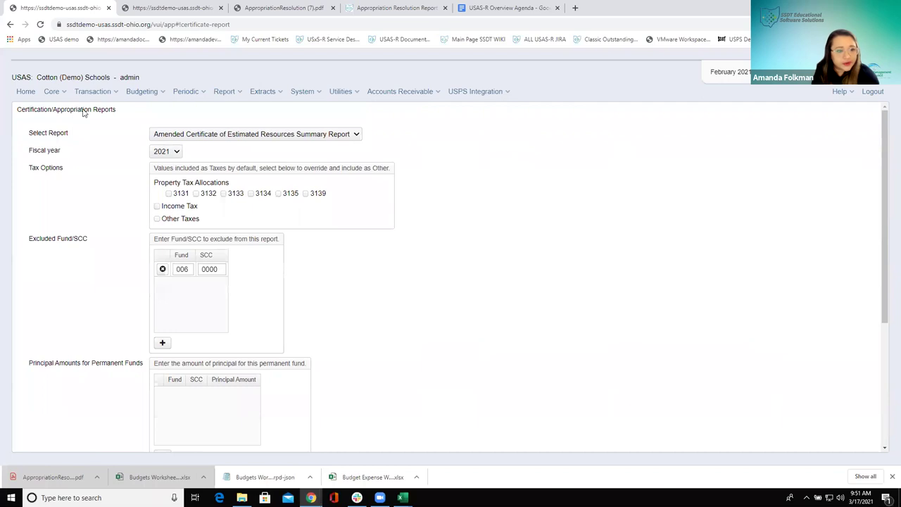
scroll(468, 295, down, 1)
scroll(129, 324, down, 2)
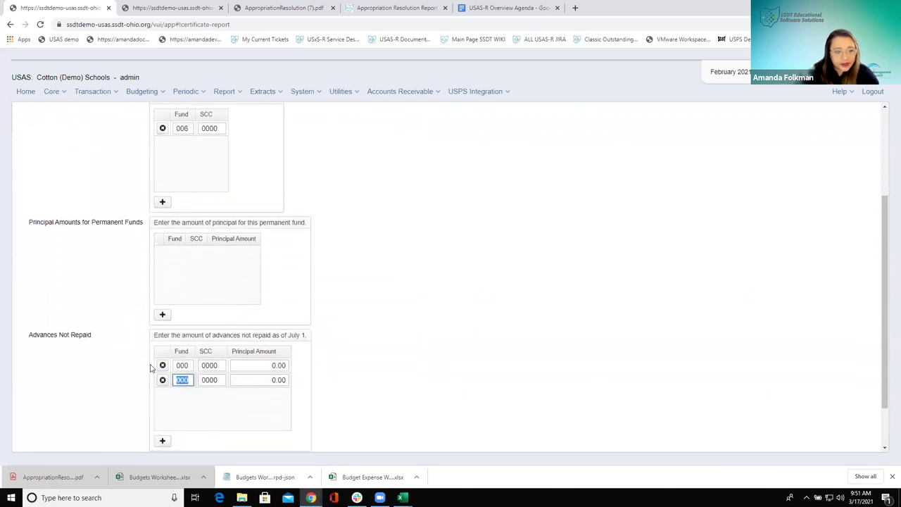
Delete both advances-not-repaid rows and the 006/0000 Excluded Fund/SCC row, confirming each.
click(163, 379)
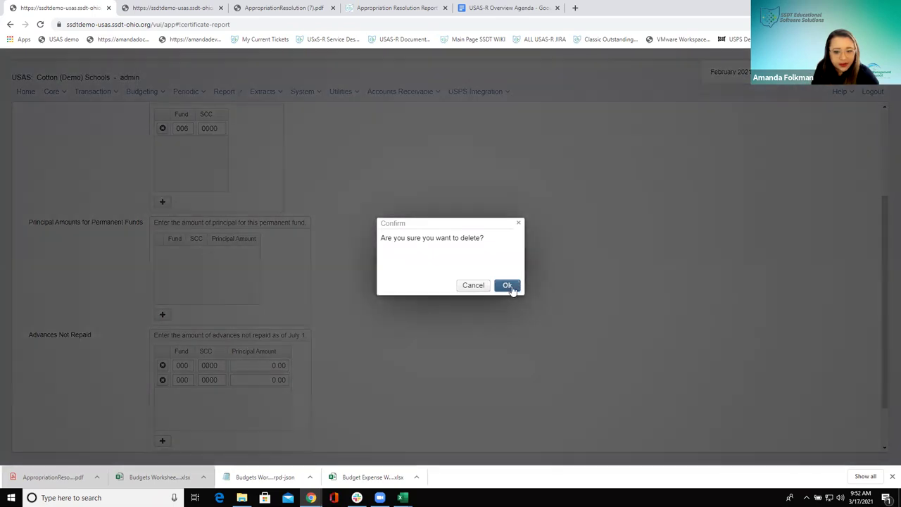
click(507, 285)
click(163, 365)
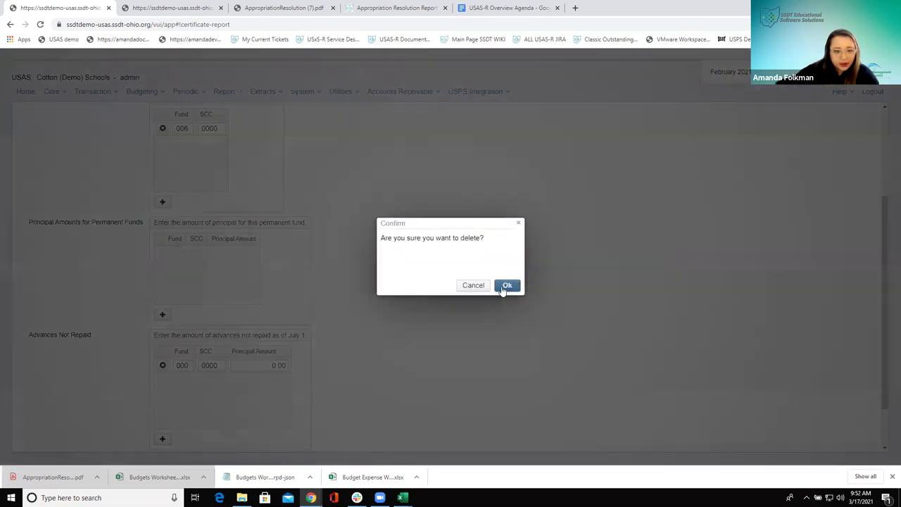
click(504, 286)
click(162, 129)
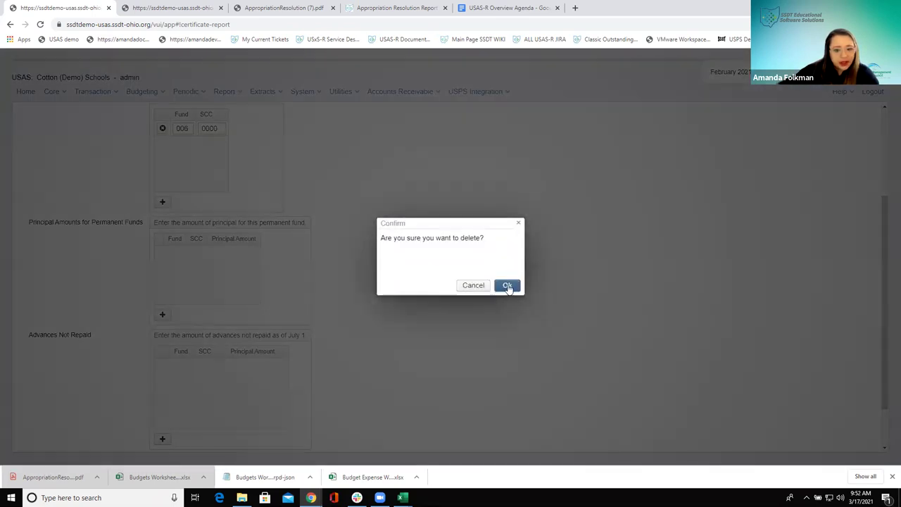
click(508, 286)
Generate the certificate report as a PDF.
scroll(150, 405, down, 1)
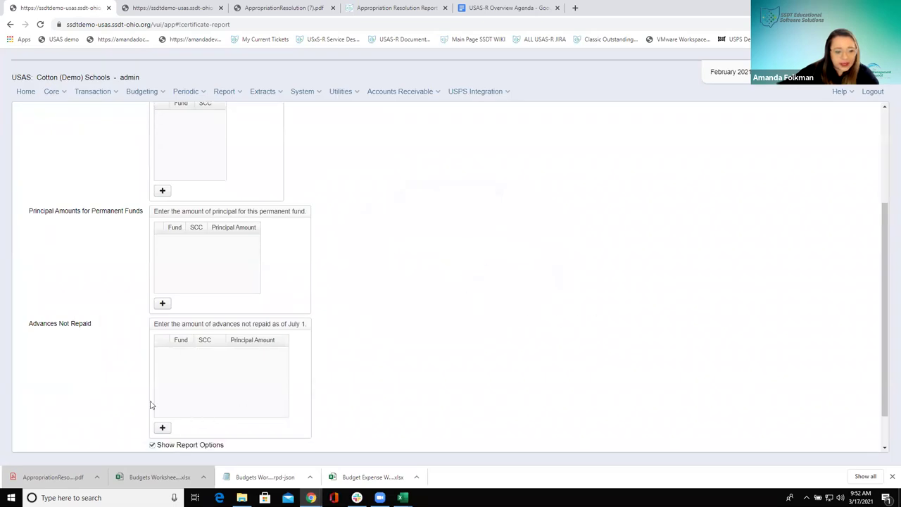
scroll(150, 405, down, 2)
click(171, 430)
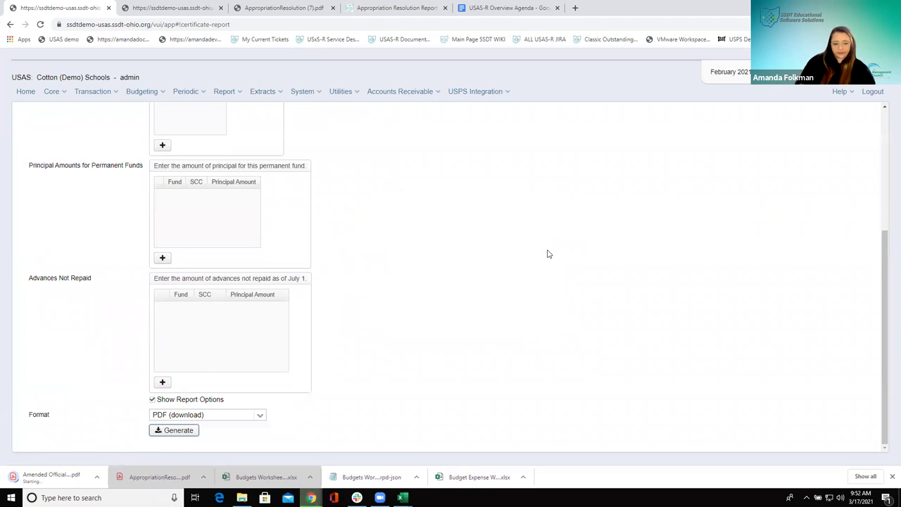
Generate the Amended Certificate of Estimated Resources Summary PDF and open the downloaded file.
key(Return)
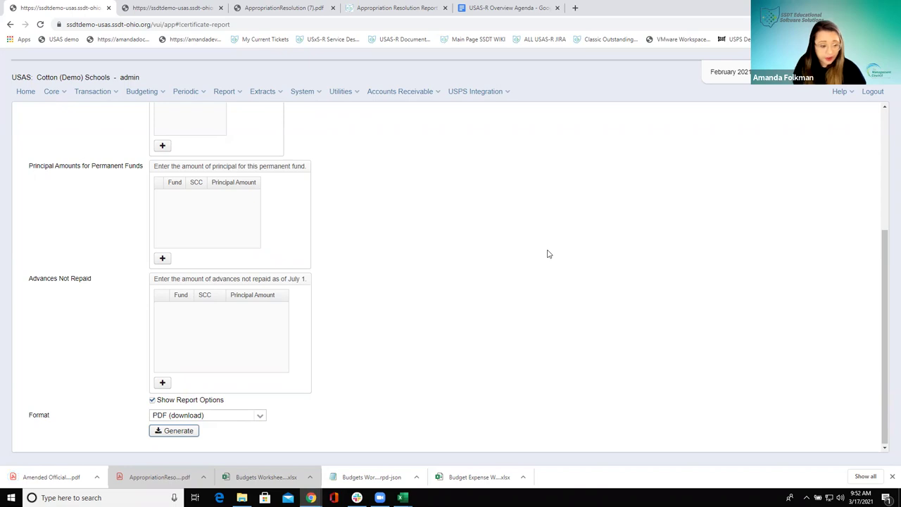
click(52, 484)
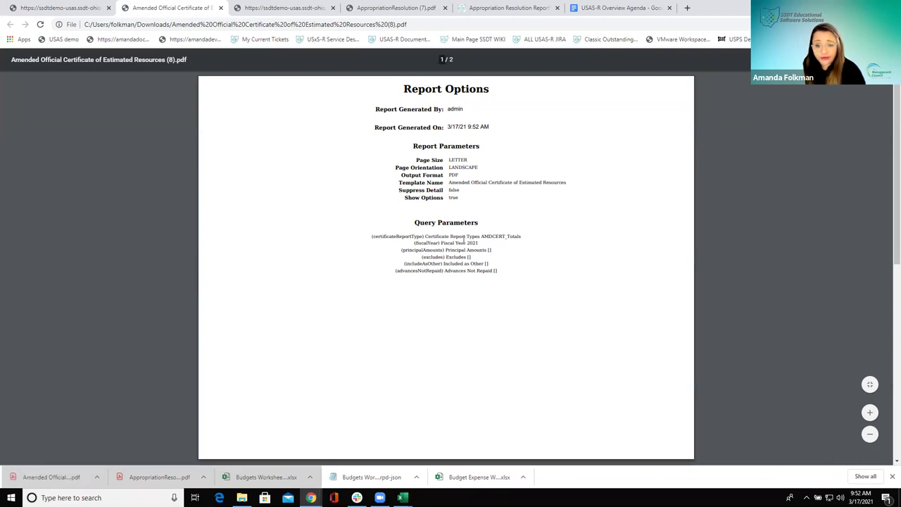
Scroll the PDF to page 2, showing fund-type totals and the $22,504,950.66 grand total.
scroll(530, 245, down, 5)
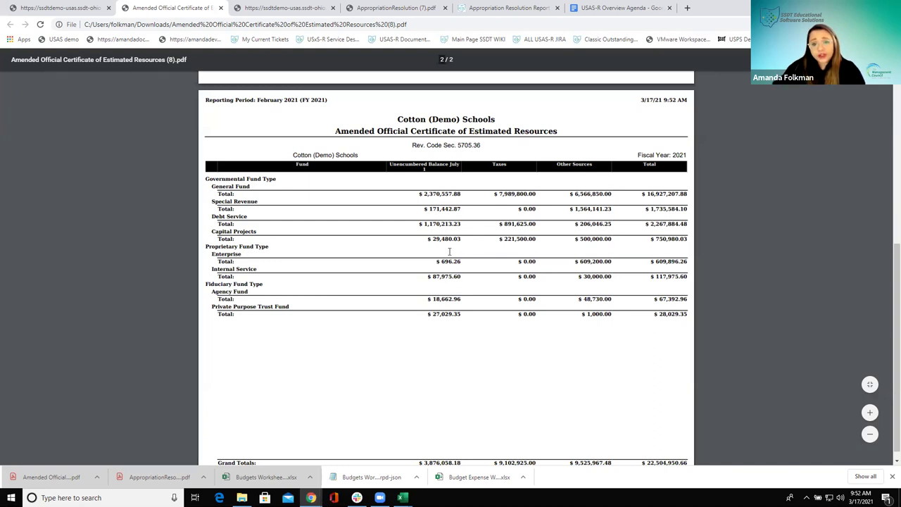
scroll(437, 206, down, 1)
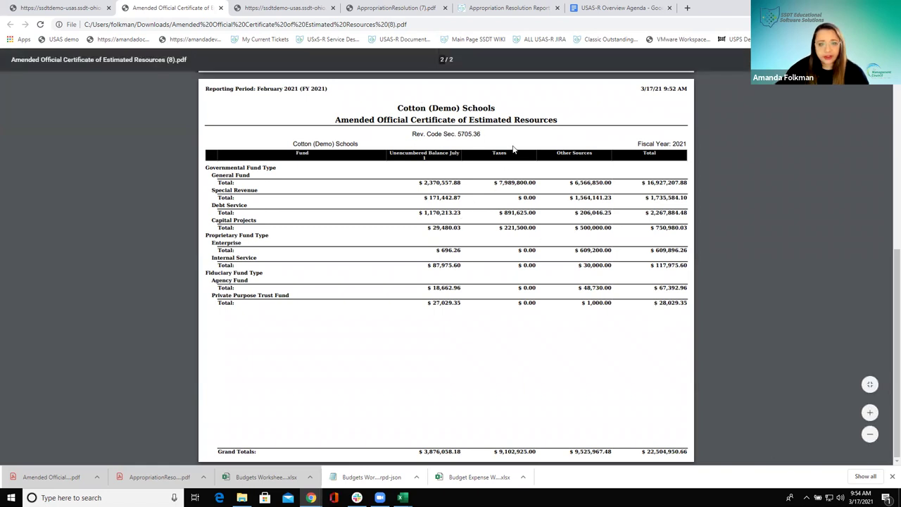
Go from USAS-R Documentation through the Periodic manual section to Certification/Appropriation Reports.
click(511, 11)
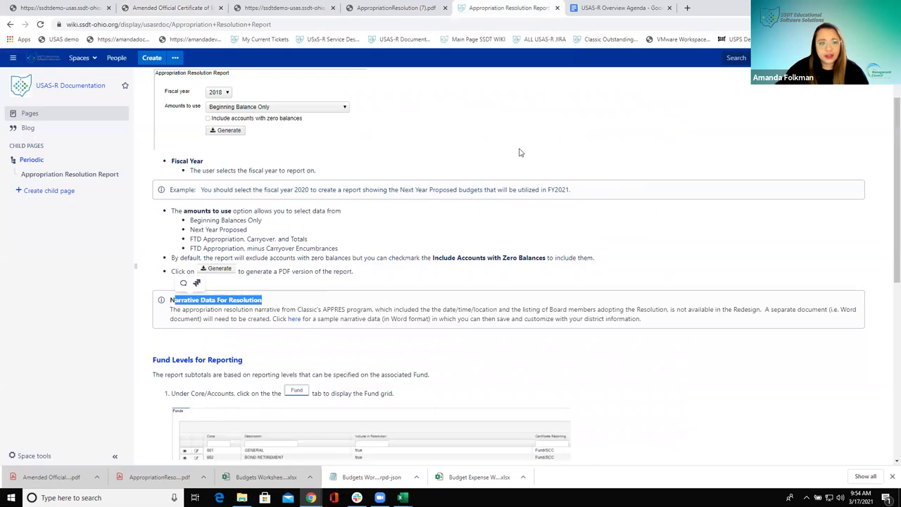
click(45, 88)
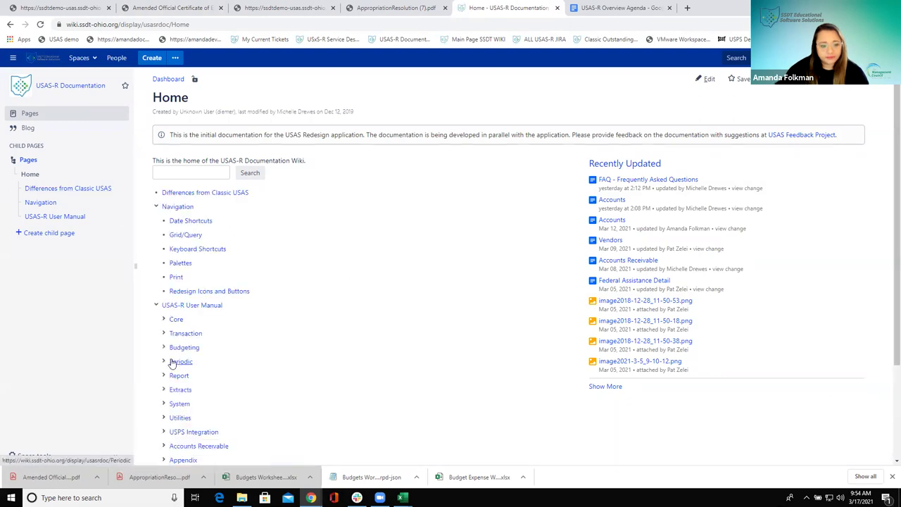
click(163, 362)
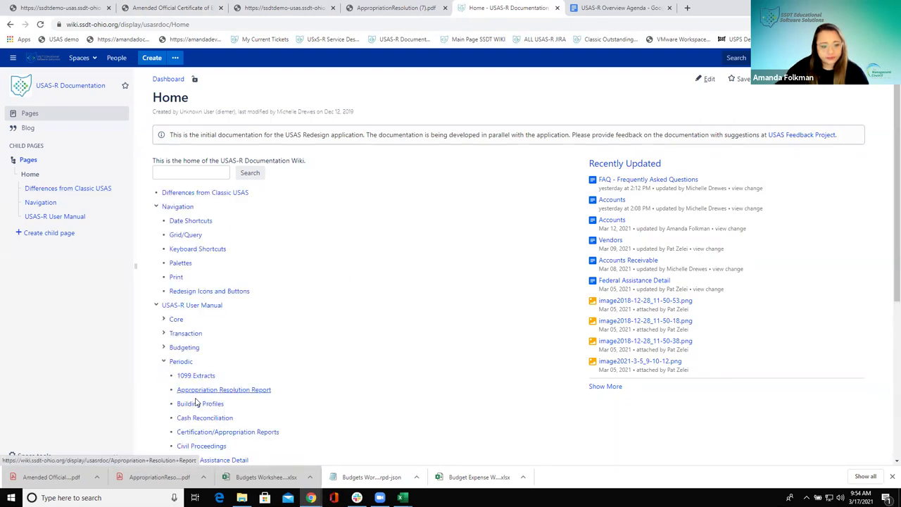
click(204, 431)
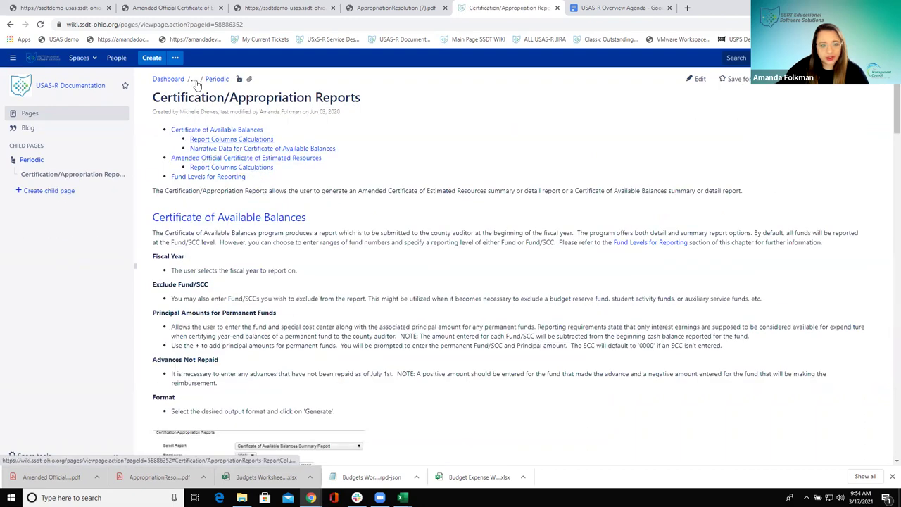
Jump to the Amended Official Certificate of Estimated Resources section of the wiki page.
click(189, 160)
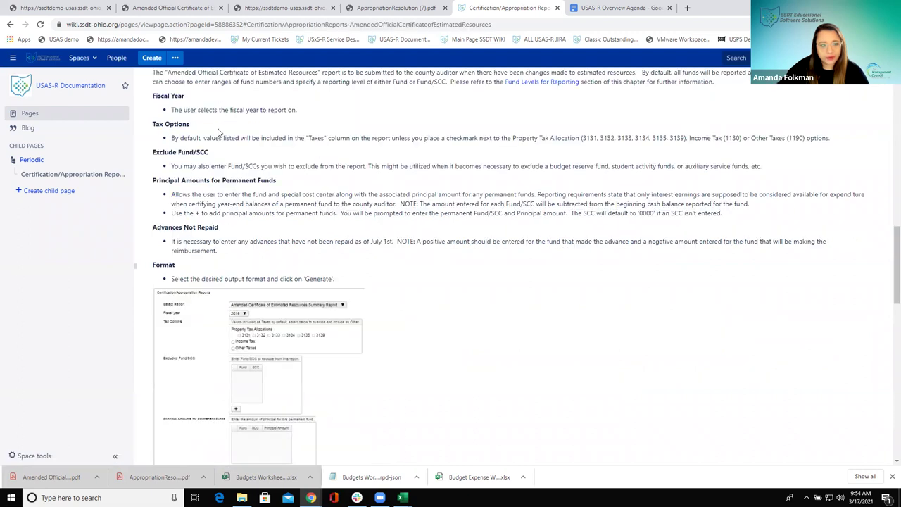
scroll(218, 134, down, 3)
scroll(274, 155, down, 1)
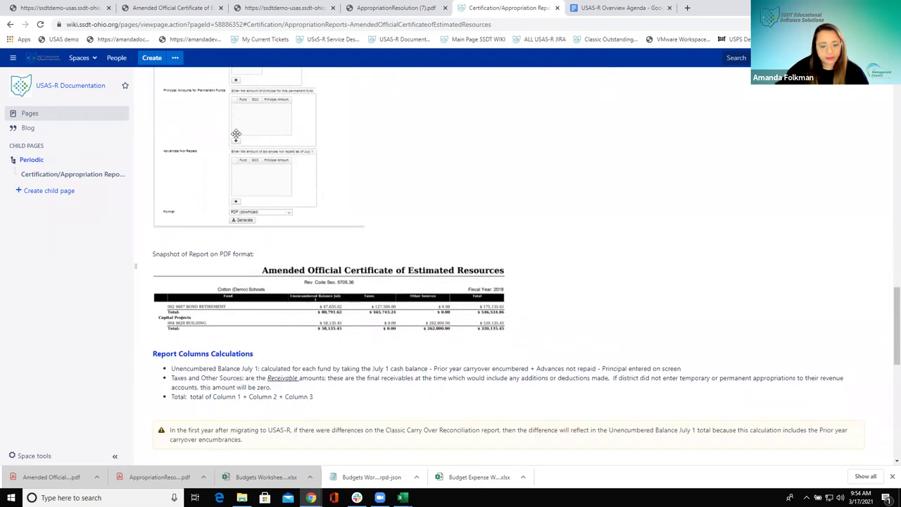
scroll(301, 159, up, 1)
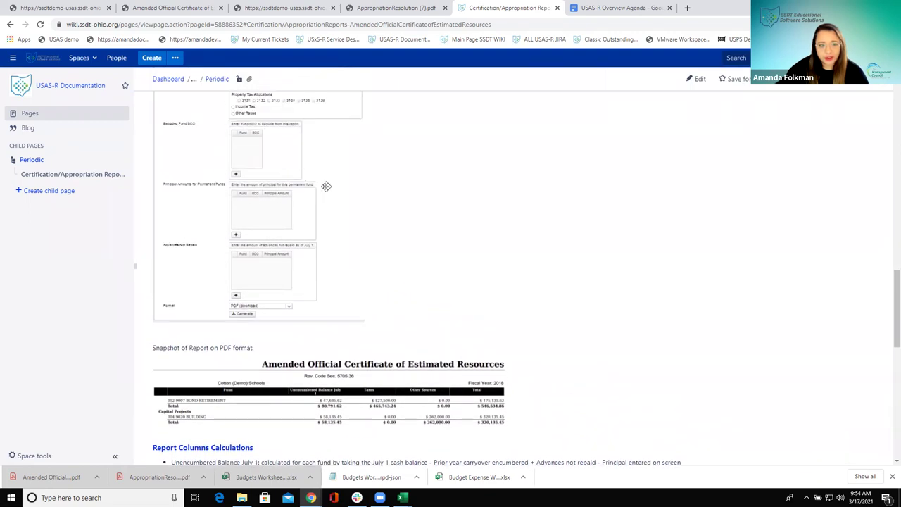
scroll(321, 211, down, 2)
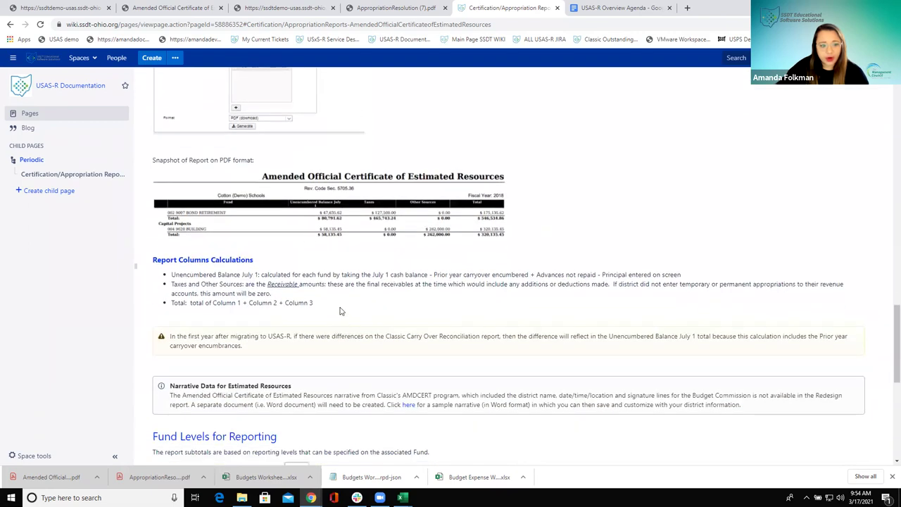
Highlight the Report Columns Calculations bullets and the word Receivable, then return to USAS-R.
drag(172, 275, 335, 311)
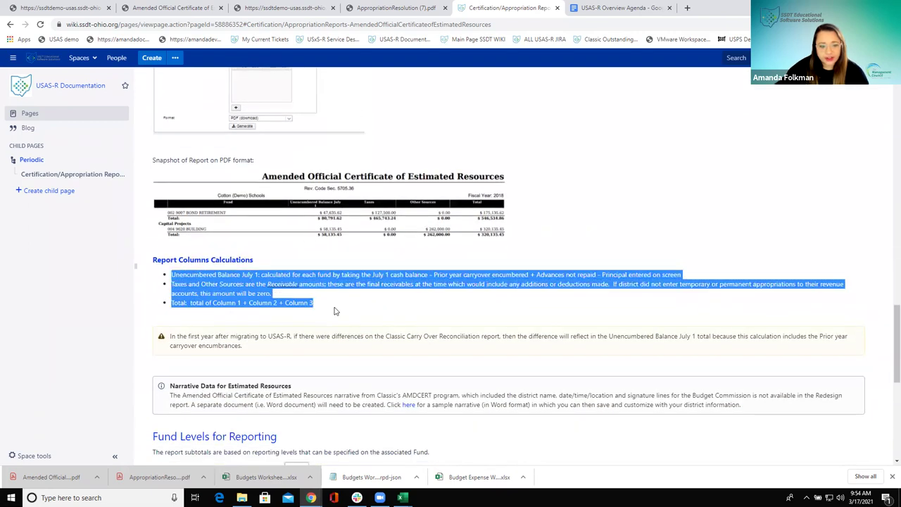
drag(322, 280, 319, 280)
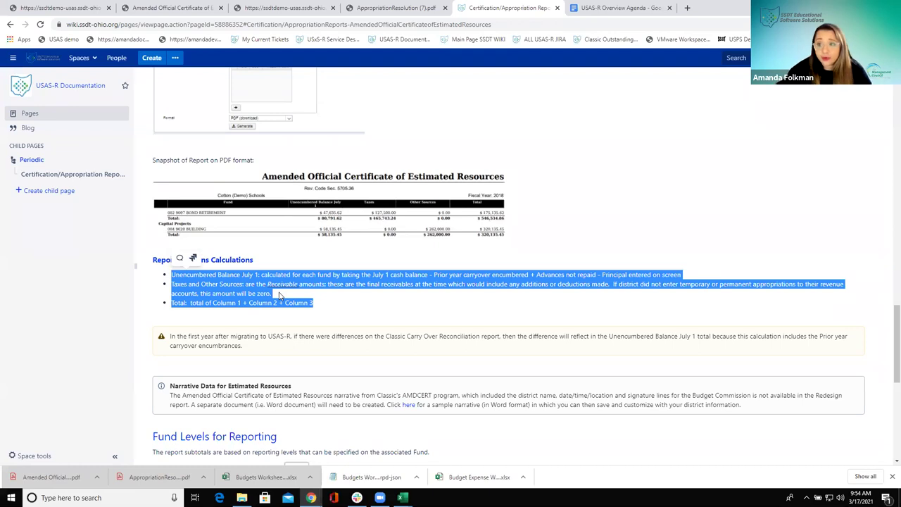
click(340, 302)
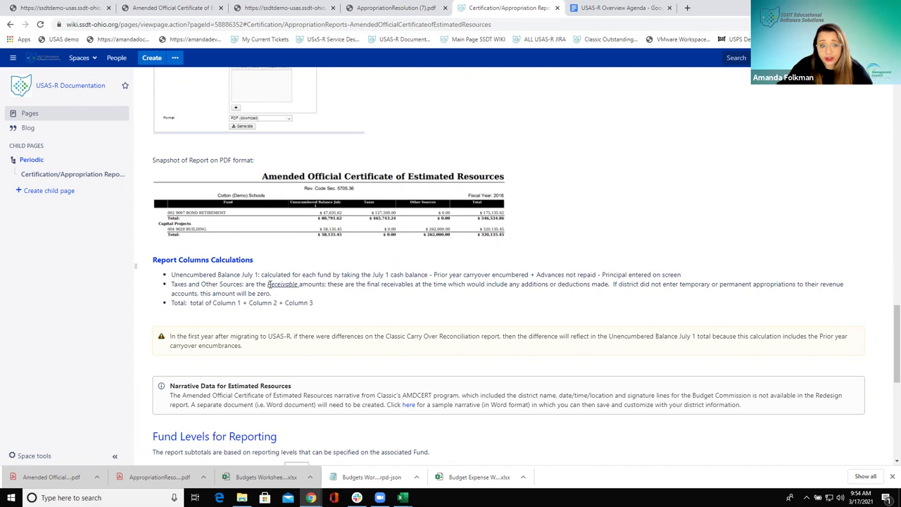
drag(267, 283, 299, 285)
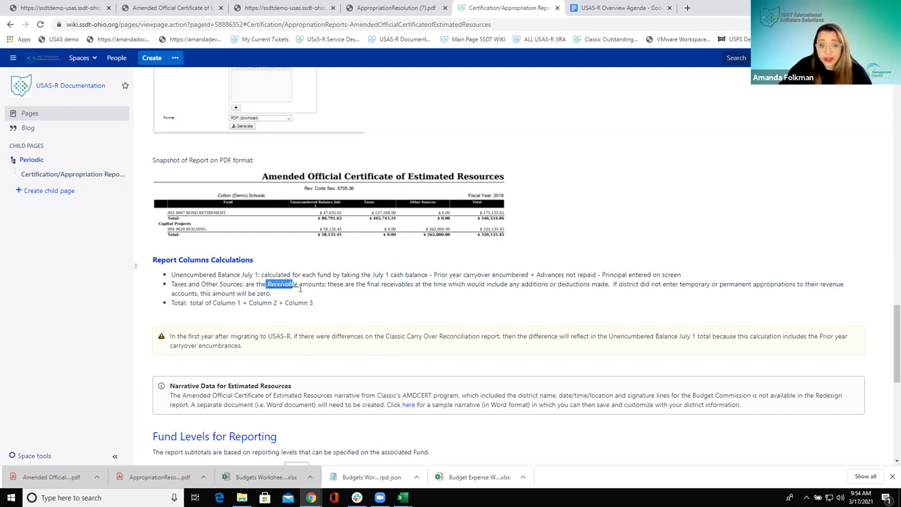
click(335, 298)
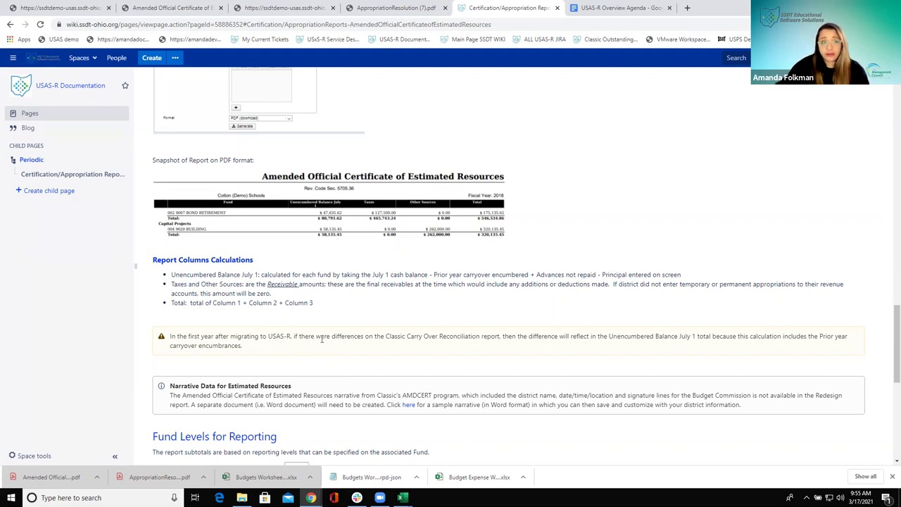
click(62, 9)
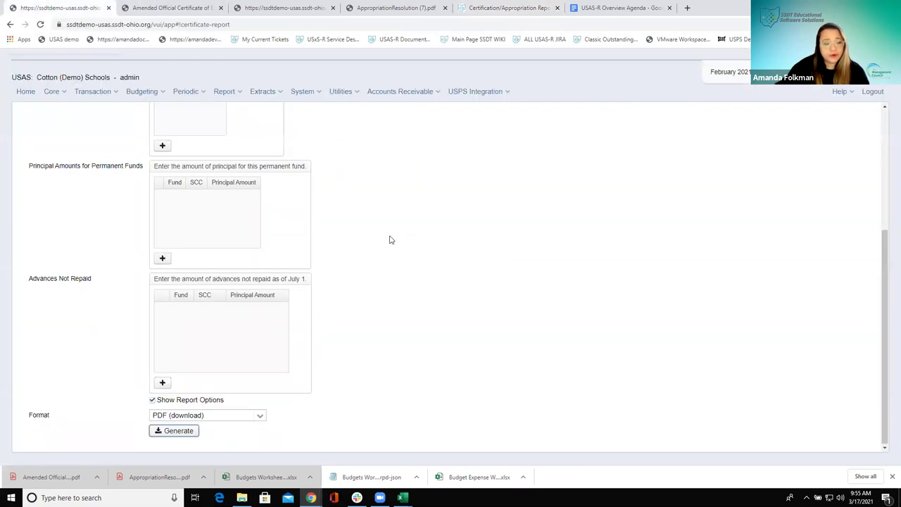
Select the Certificate of Available Balances Summary Report as the report type.
scroll(390, 237, up, 3)
click(330, 133)
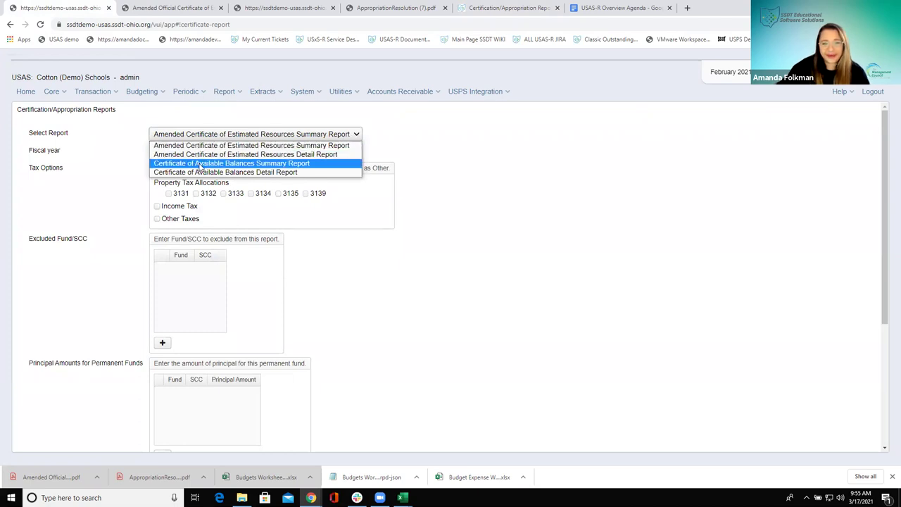
click(201, 163)
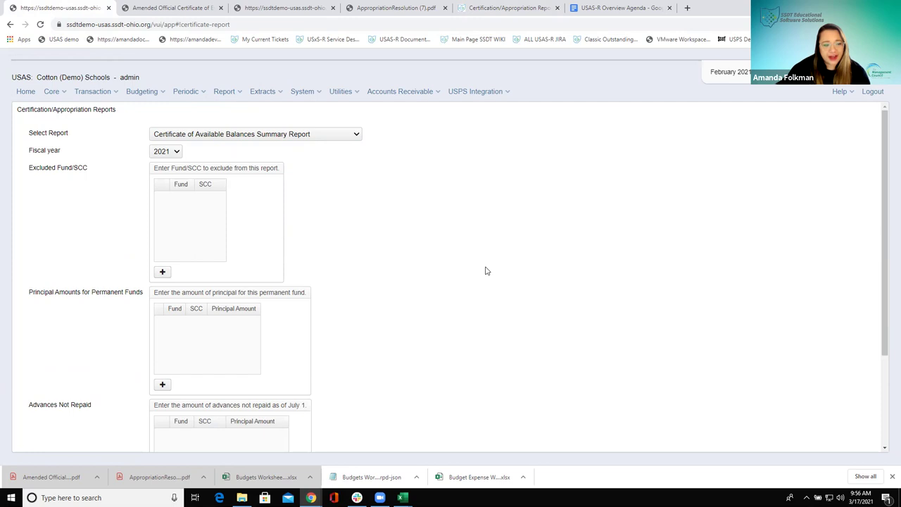
Generate the report as a PDF and open the downloaded file.
scroll(306, 181, down, 2)
scroll(384, 261, down, 1)
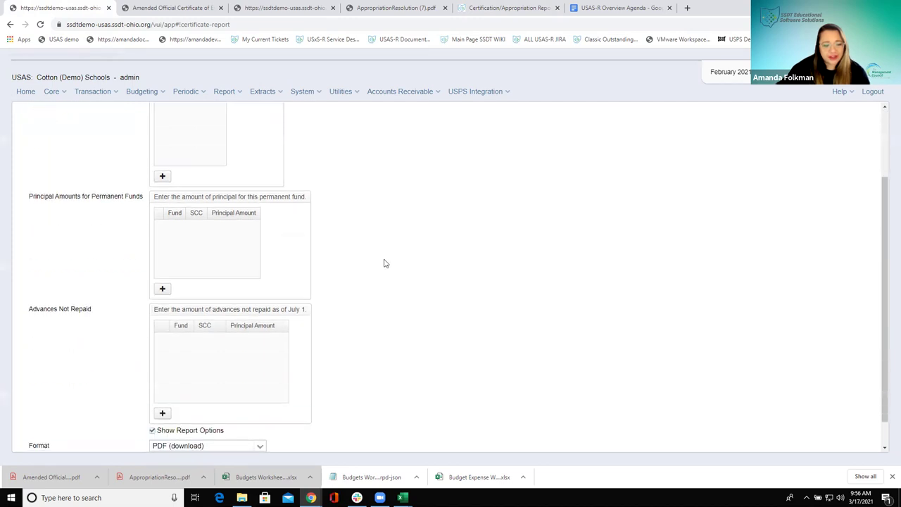
click(173, 433)
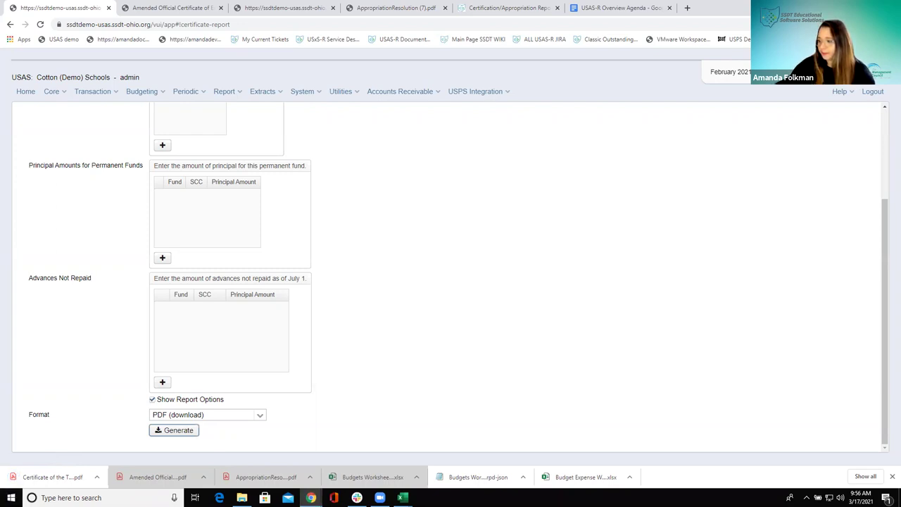
click(57, 476)
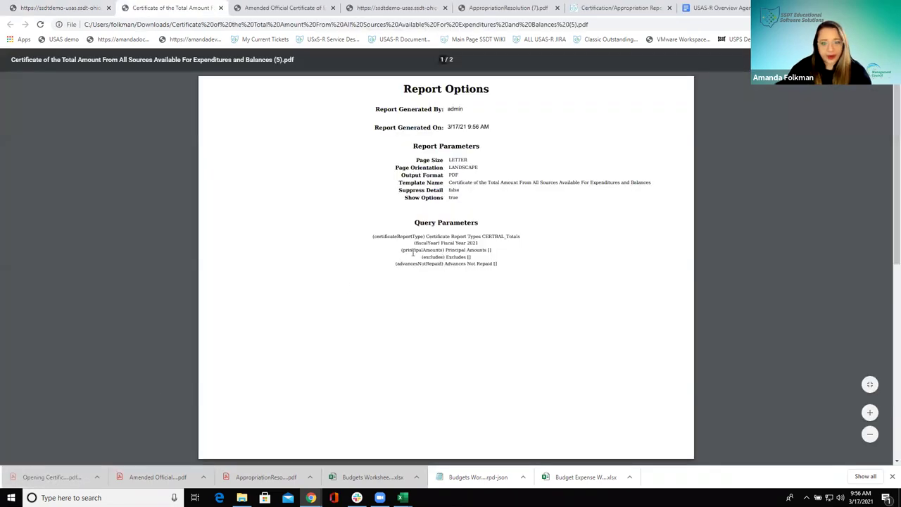
Scroll to page 2 and highlight the $16,927,207.88 General Fund total available.
scroll(413, 252, down, 4)
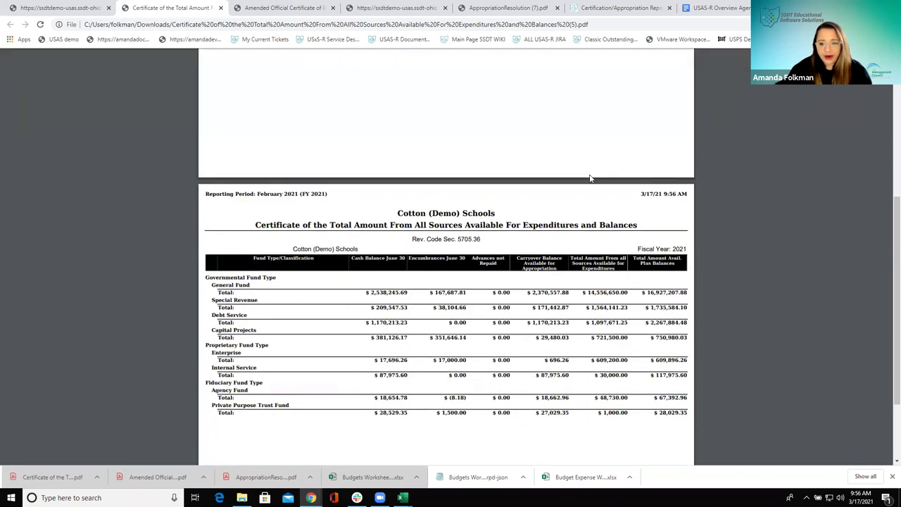
scroll(590, 178, down, 1)
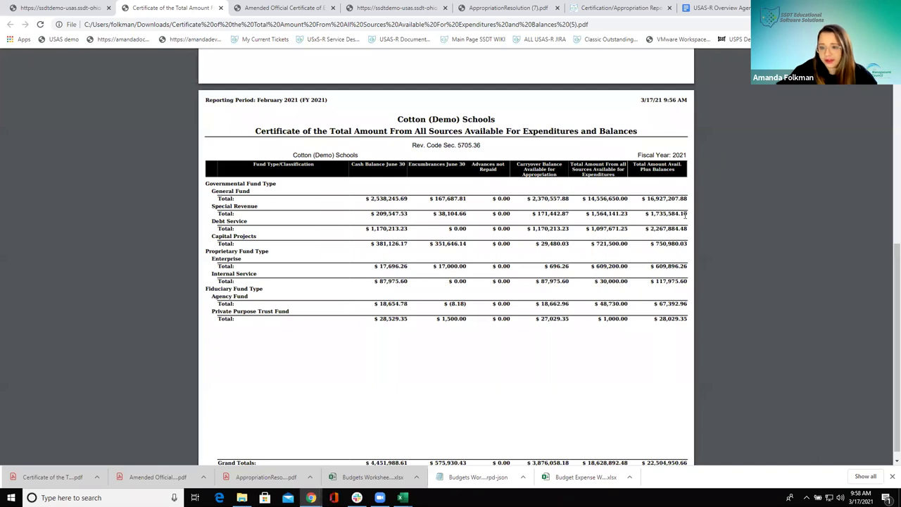
drag(642, 198, 679, 199)
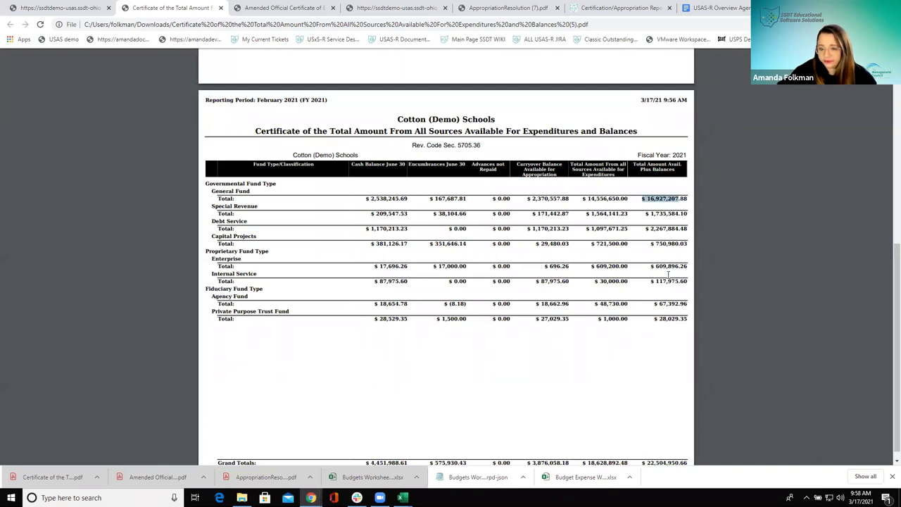
click(628, 354)
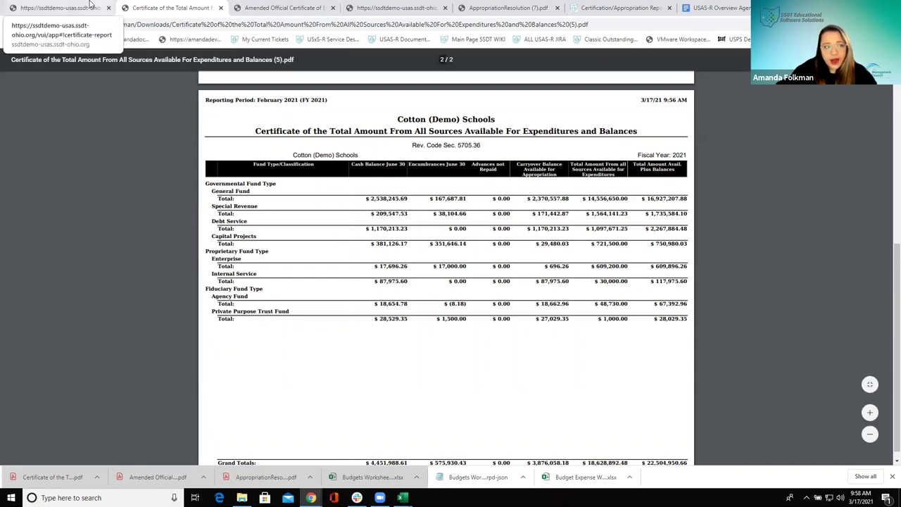
Return to the USAS-R certificate report tab and open the Periodic menu.
click(55, 8)
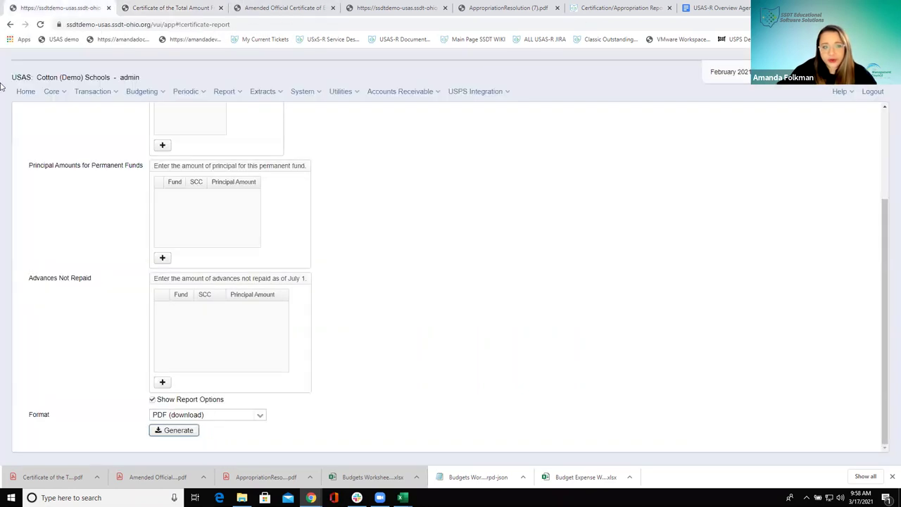
scroll(359, 250, up, 1)
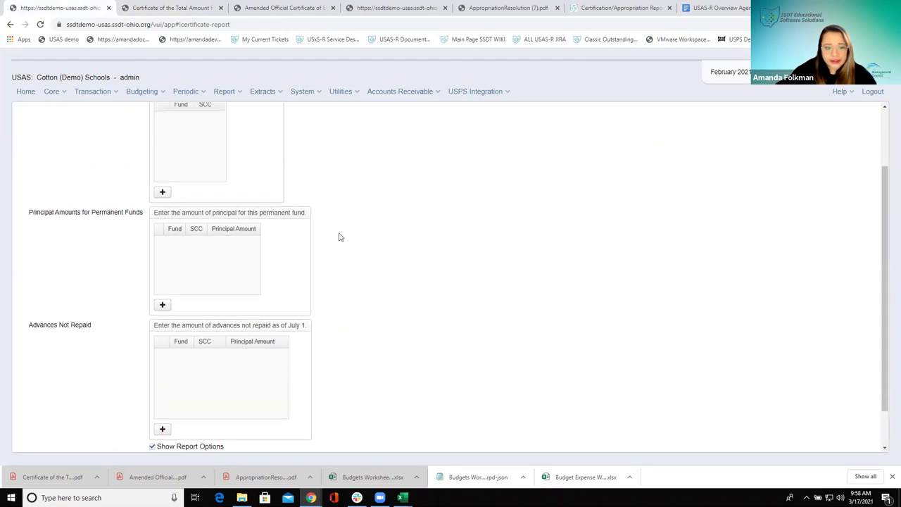
scroll(360, 219, up, 2)
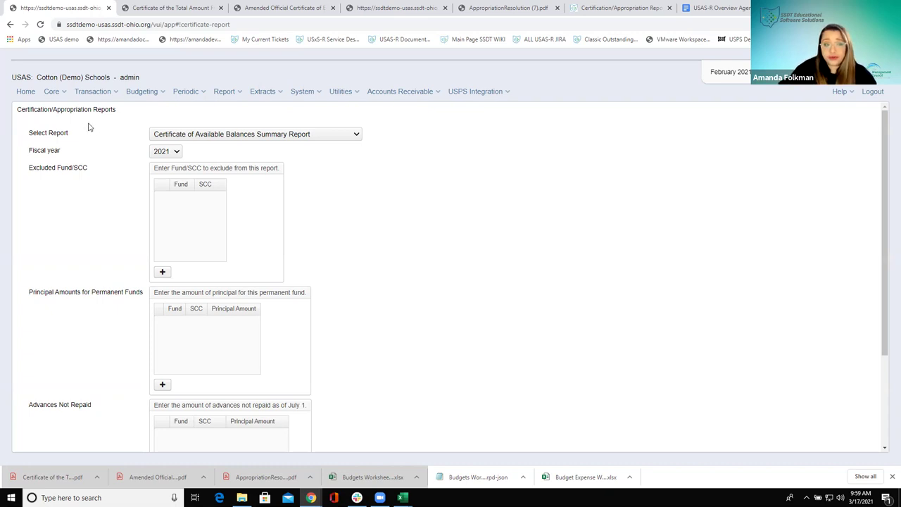
click(181, 94)
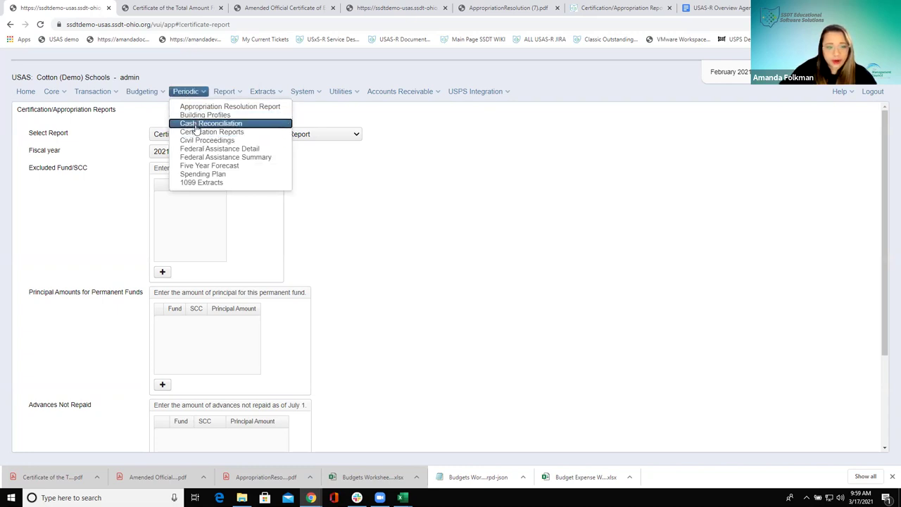
Choose Cash Reconciliation from the Periodic menu.
click(193, 124)
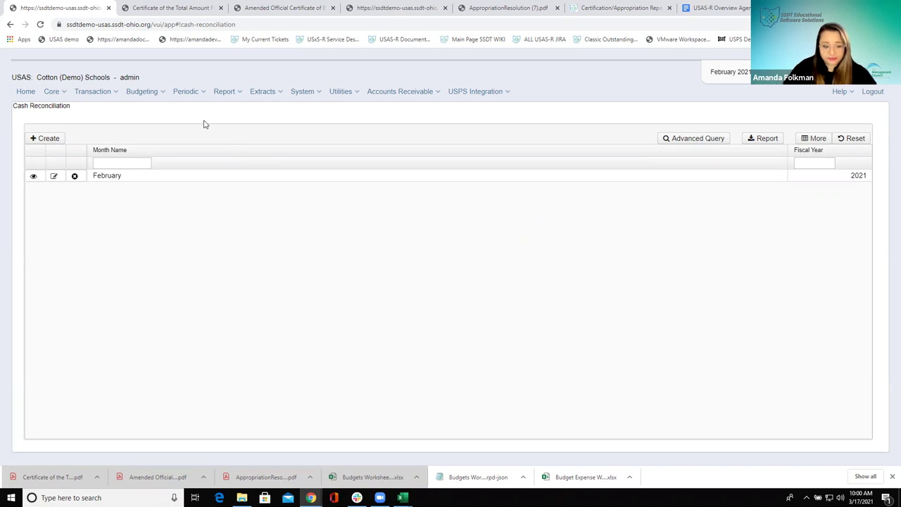
Create a new cash reconciliation with posting period February 2021 (FY 2021).
click(41, 140)
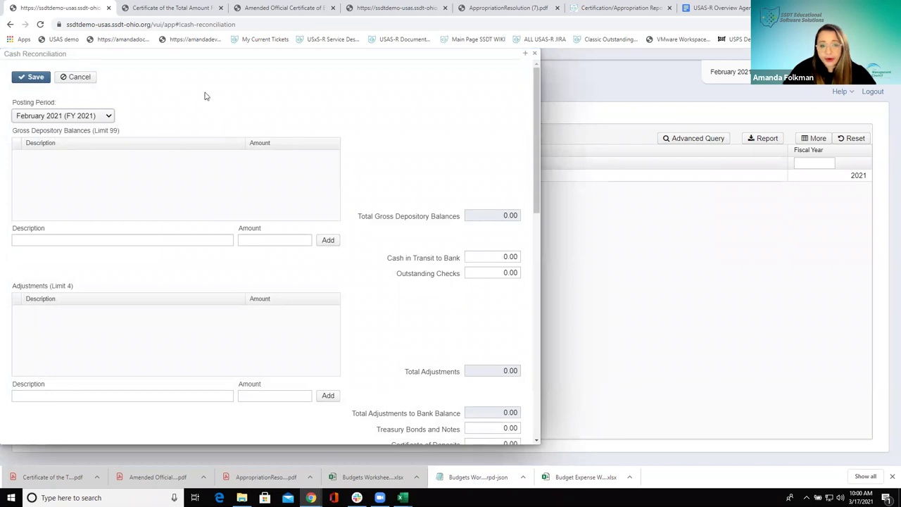
click(74, 118)
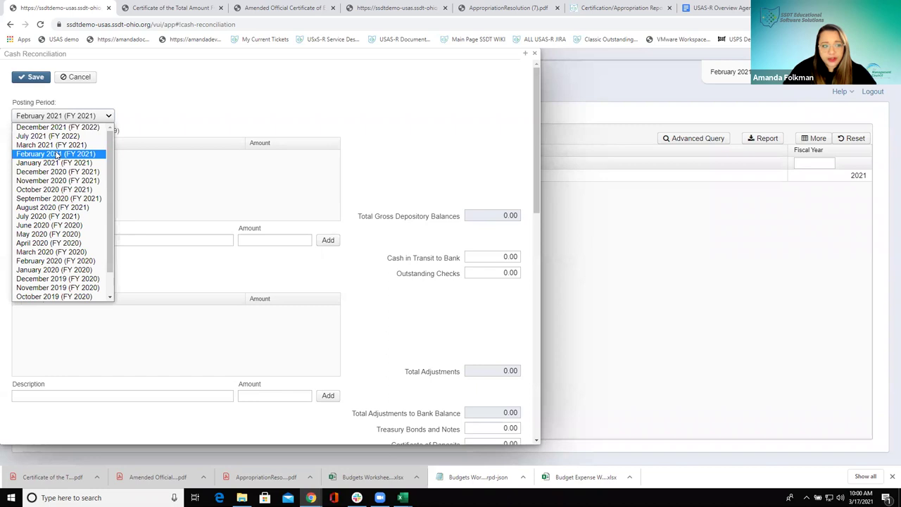
click(52, 156)
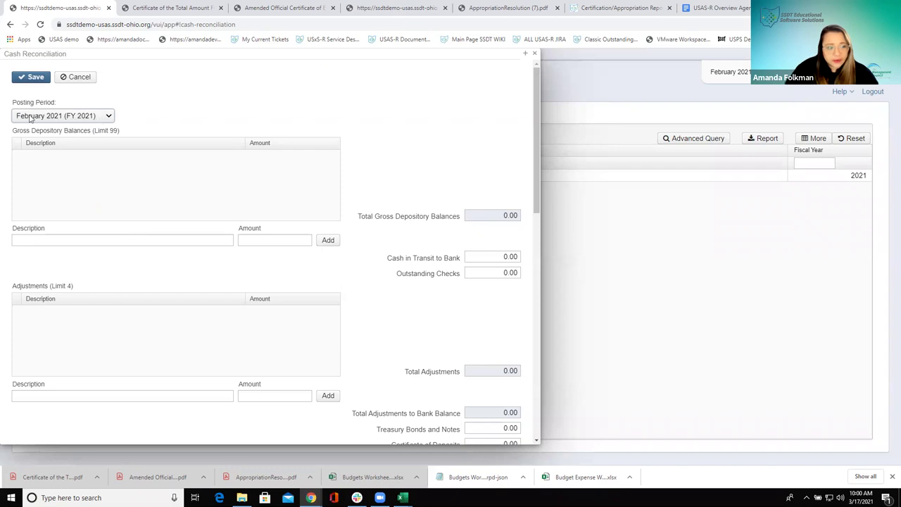
Add a Star Bank depository balance of 100,000.00.
click(189, 239)
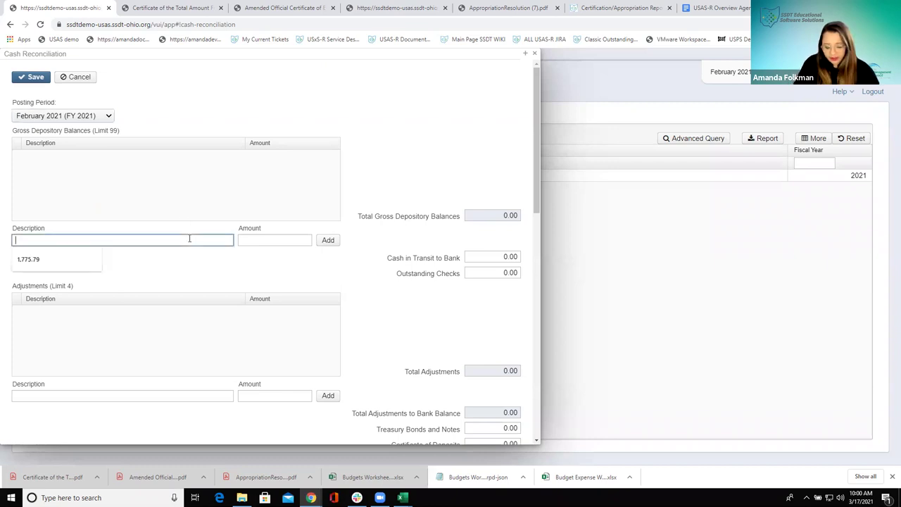
text(Sta)
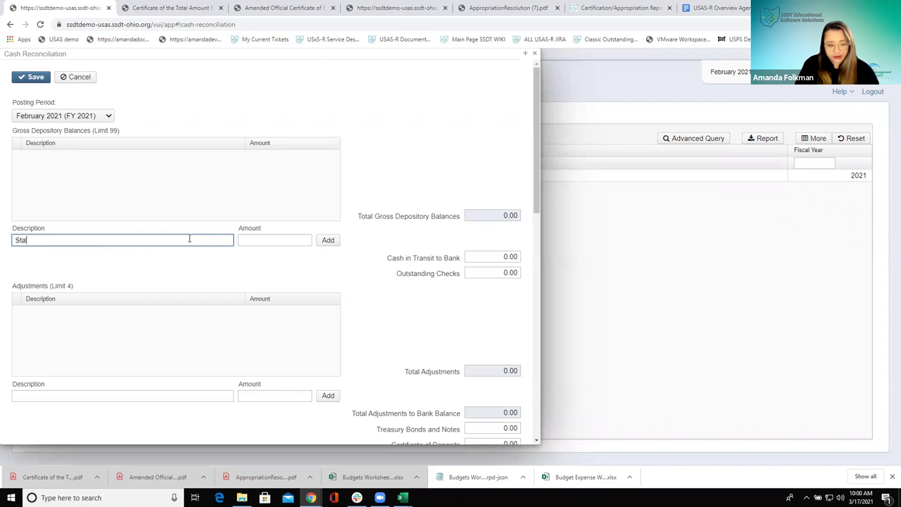
text(r Bank)
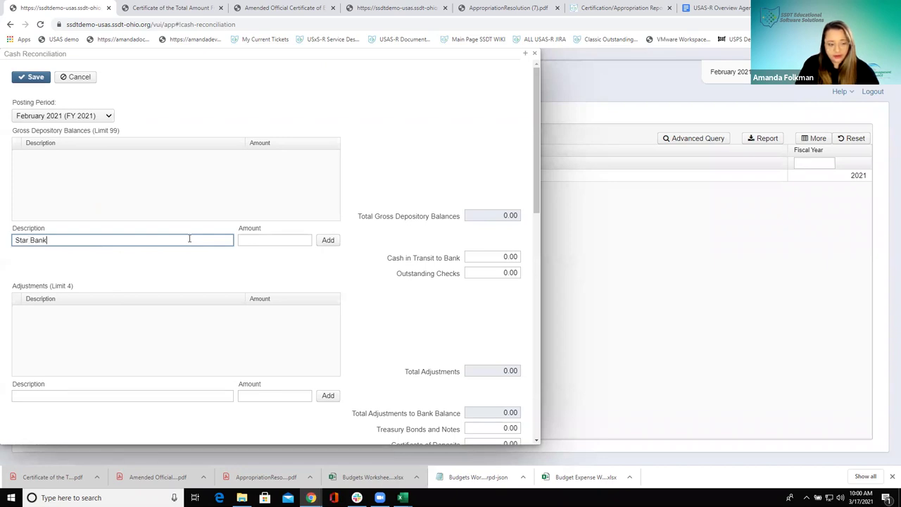
key(Tab)
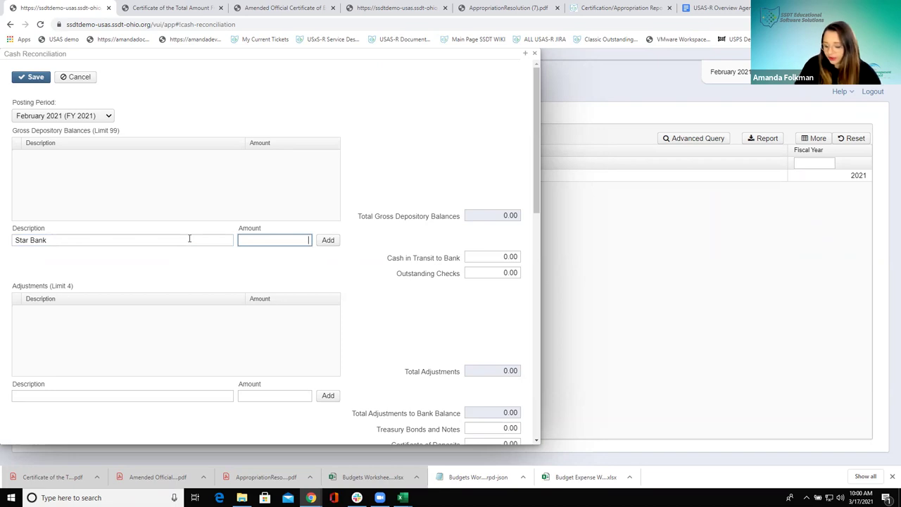
text(100000)
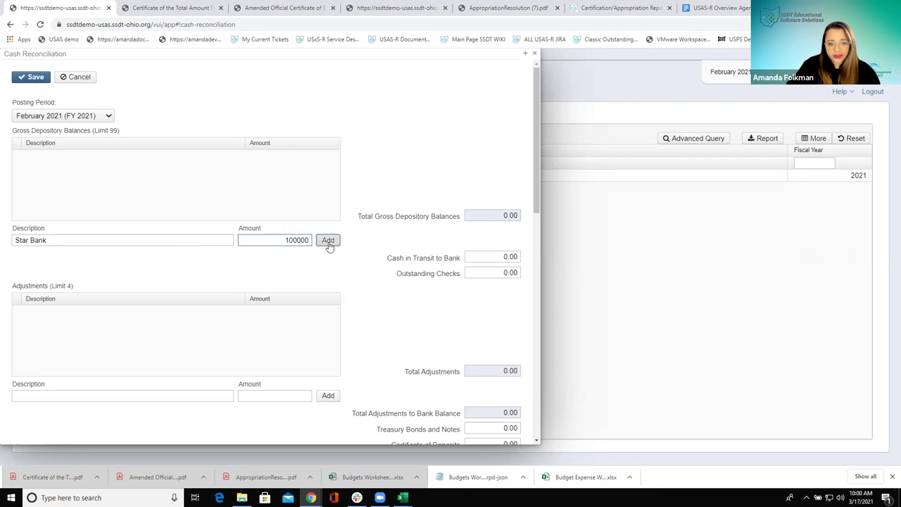
click(328, 241)
Add a Key Bank depository balance of 500,000.00.
click(173, 255)
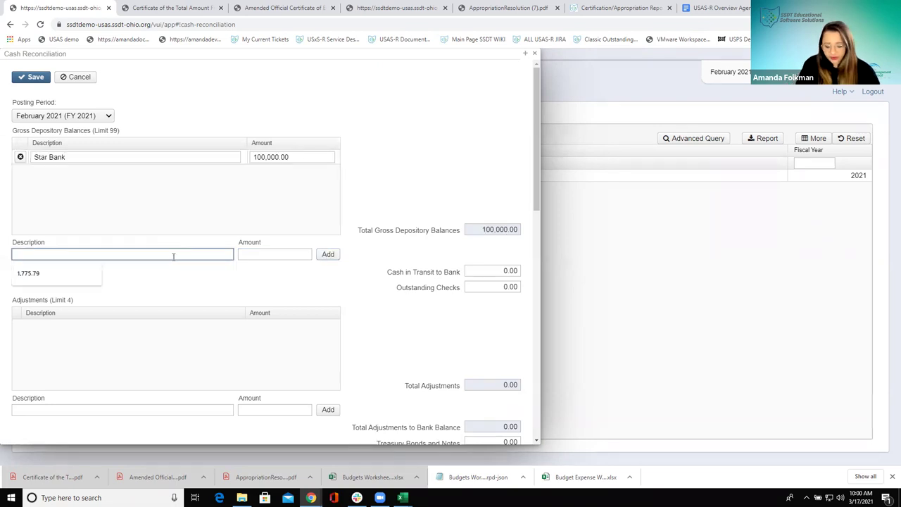
text(ke)
key(BackSpace)
key(BackSpace)
text(Key Bank)
key(Tab)
text(500,00)
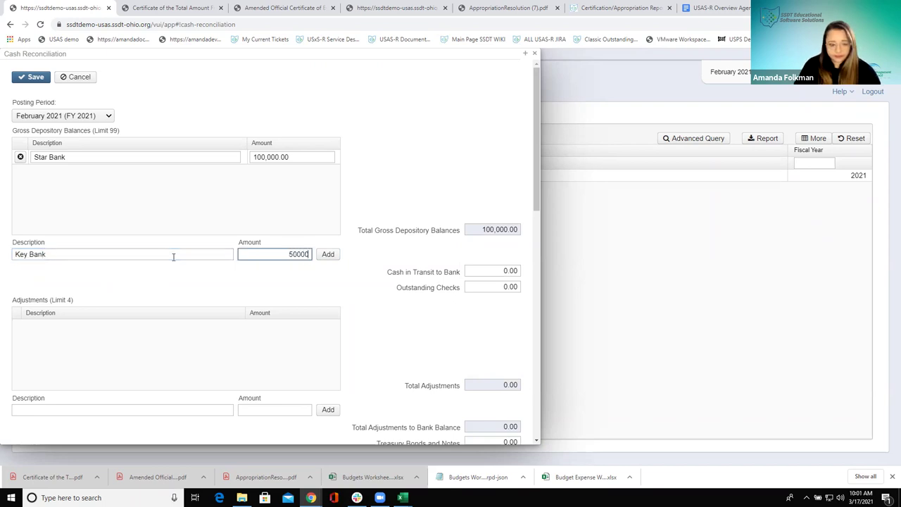
text(0)
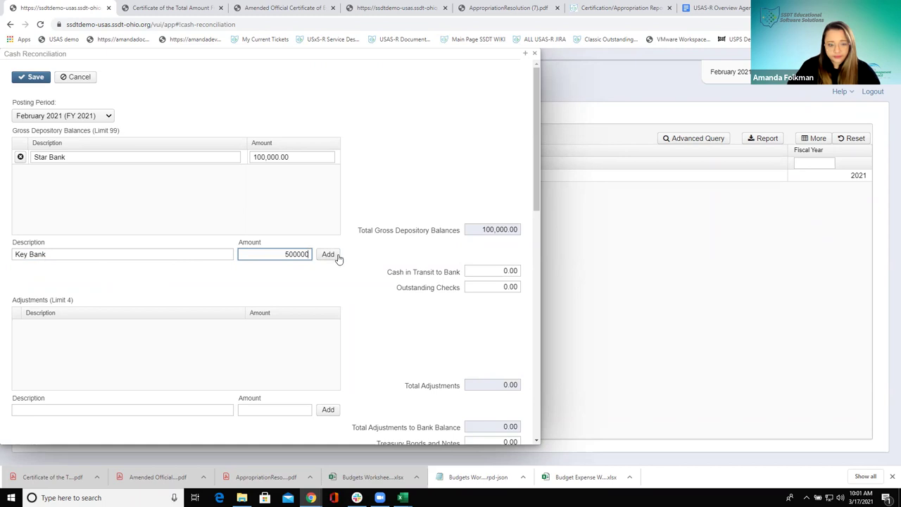
click(328, 257)
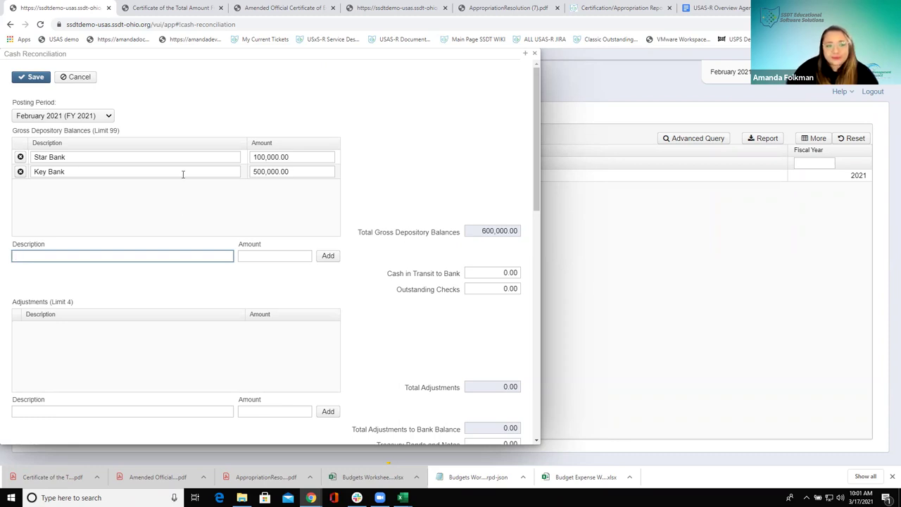
scroll(302, 264, down, 1)
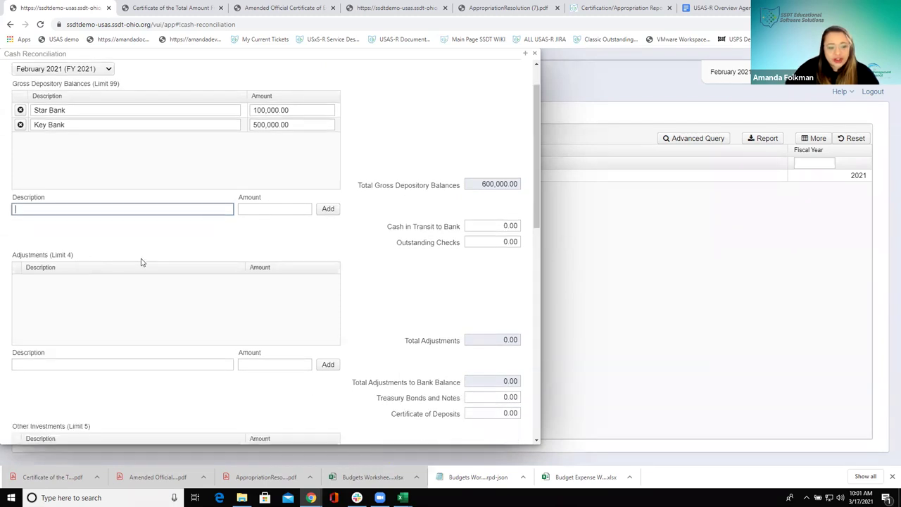
scroll(141, 260, down, 2)
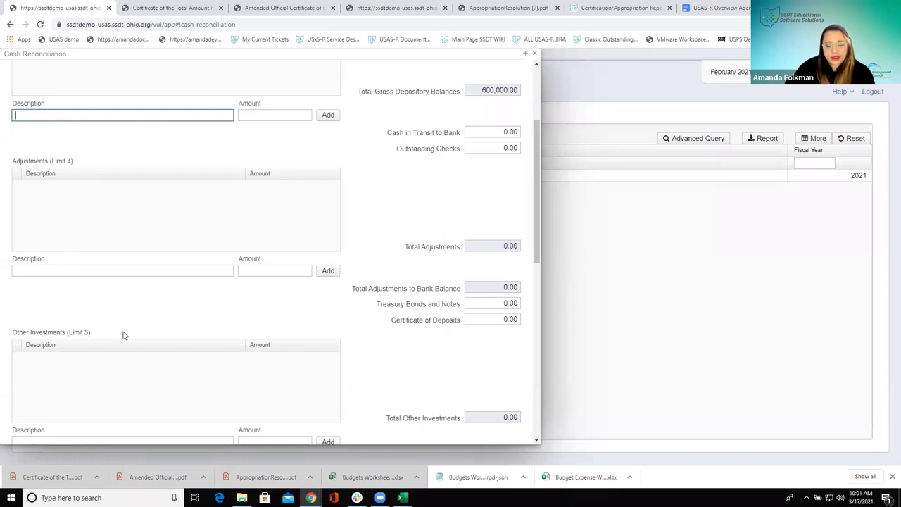
scroll(123, 335, down, 1)
scroll(120, 337, down, 1)
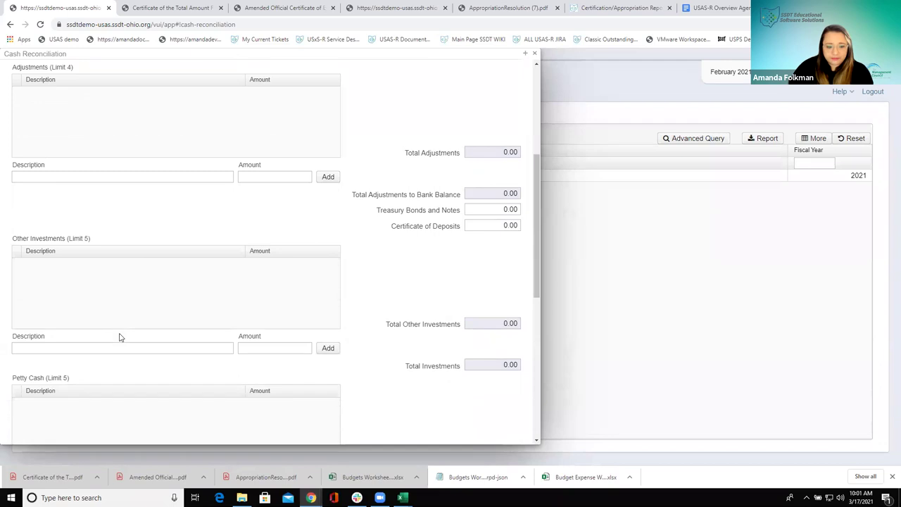
scroll(120, 338, down, 4)
scroll(121, 338, down, 5)
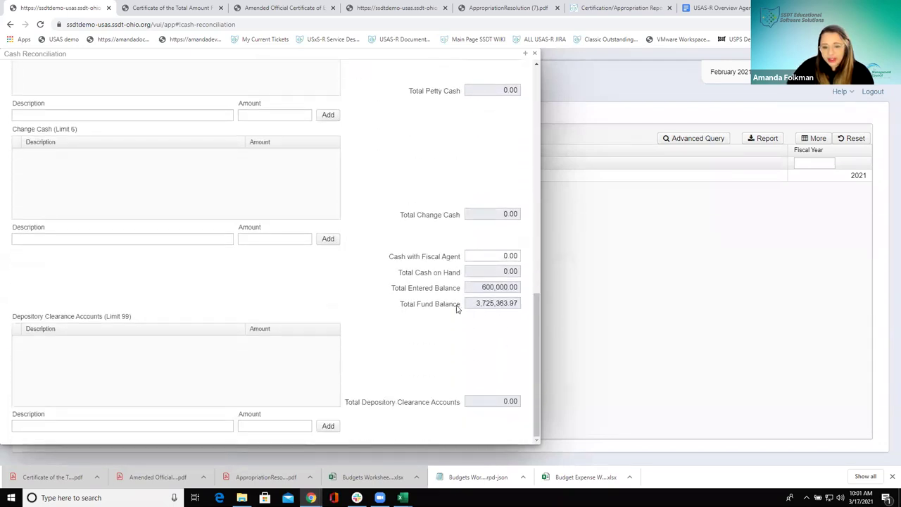
double_click(510, 90)
click(506, 214)
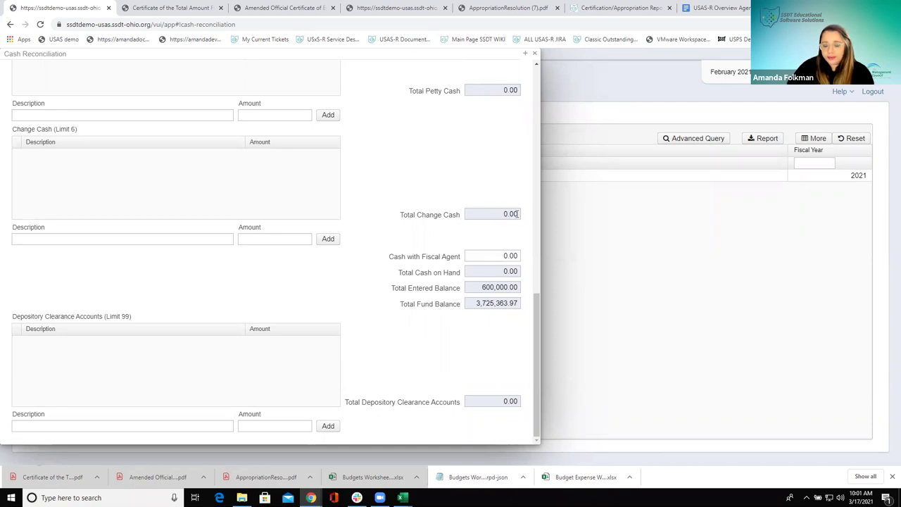
scroll(468, 141, up, 1)
scroll(486, 126, up, 15)
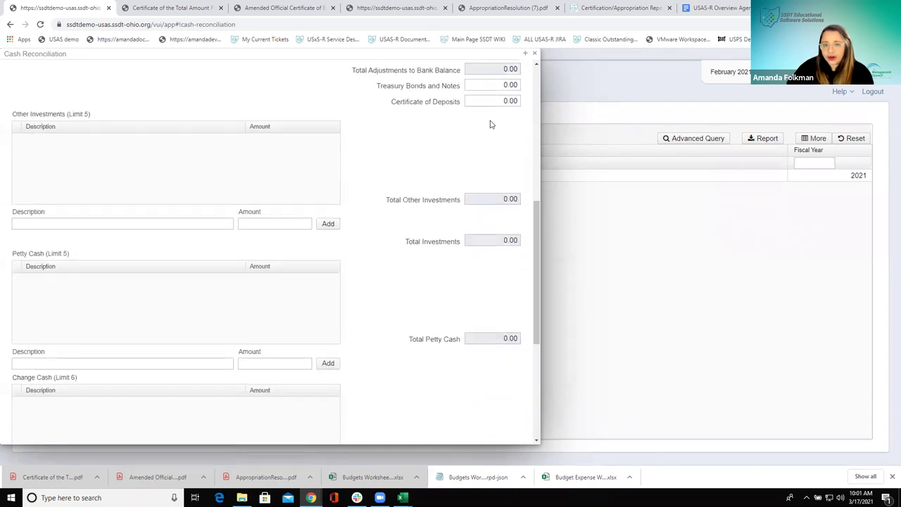
double_click(501, 186)
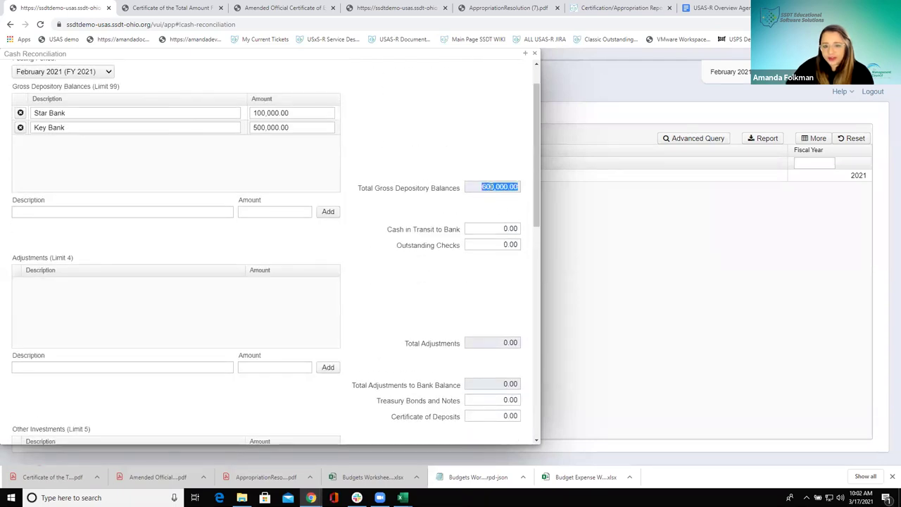
scroll(491, 190, down, 5)
scroll(491, 190, down, 8)
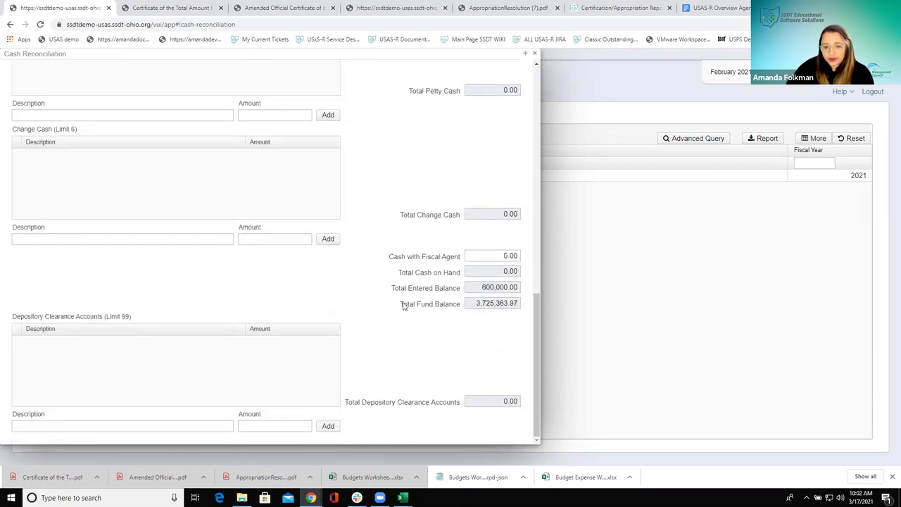
drag(408, 304, 528, 303)
click(528, 302)
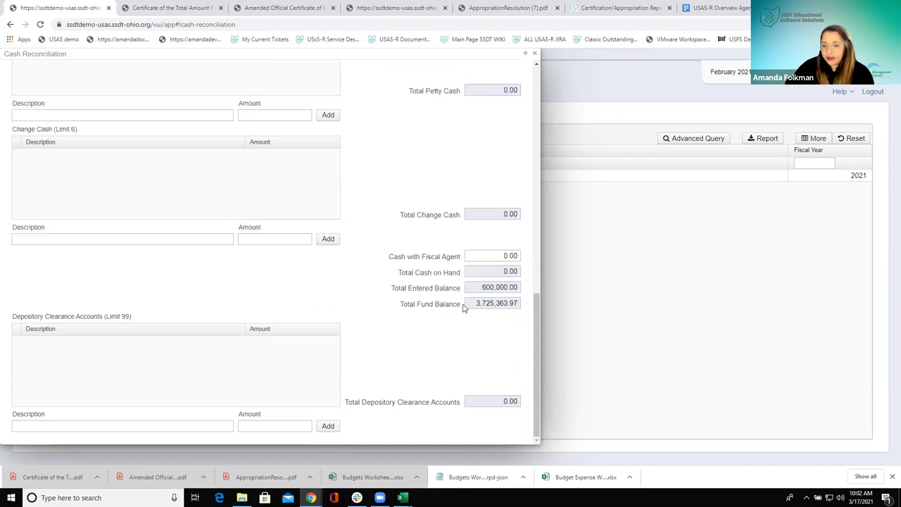
drag(473, 304, 518, 303)
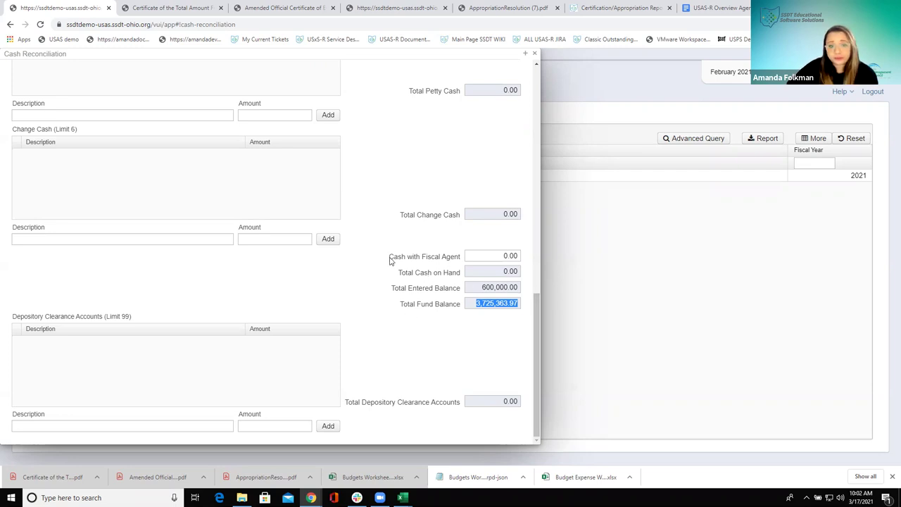
scroll(392, 257, up, 5)
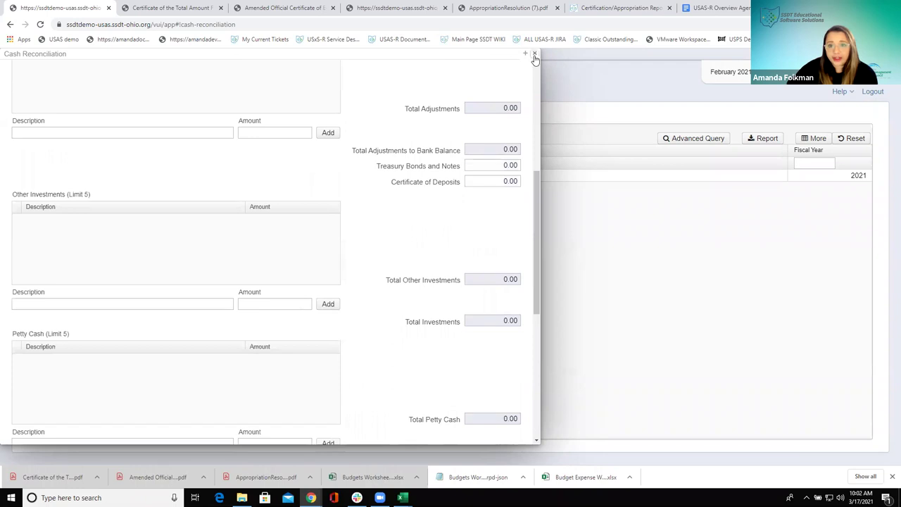
Discard the unsaved reconciliation and open the February 2021 cash reconciliation record.
click(535, 55)
click(37, 180)
double_click(197, 176)
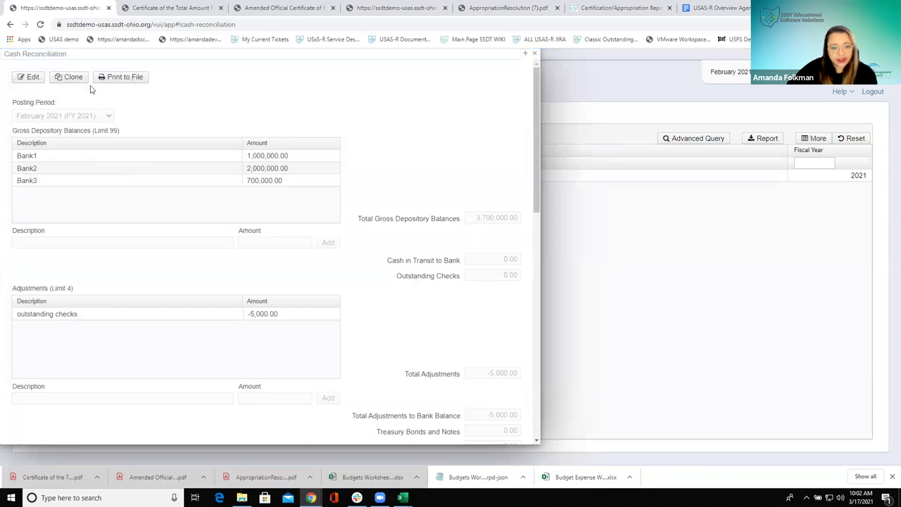
Review the February Bank1–Bank3 balances in edit mode, then cancel without changes.
click(25, 78)
scroll(438, 185, down, 3)
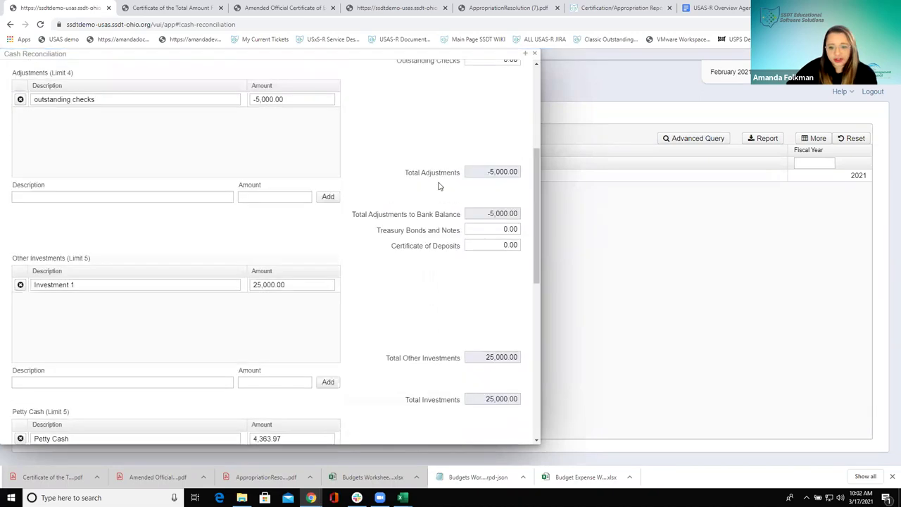
scroll(437, 185, down, 5)
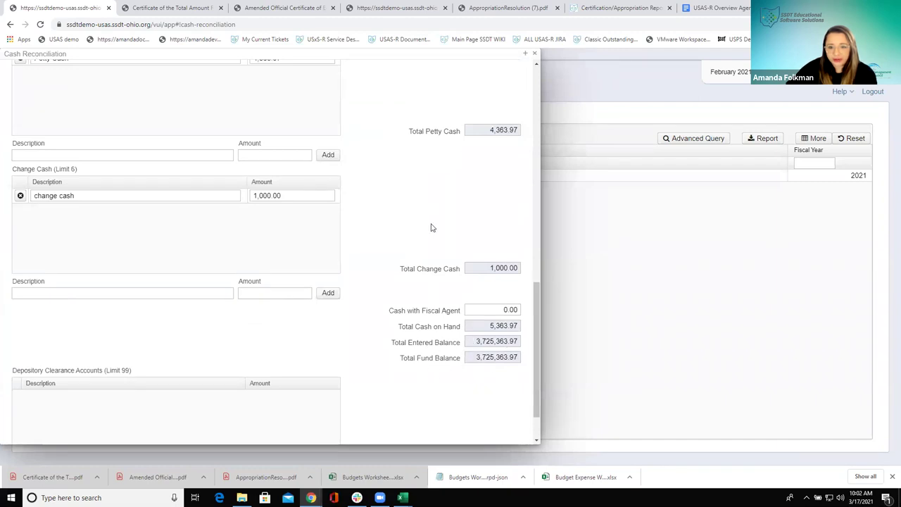
scroll(431, 225, up, 5)
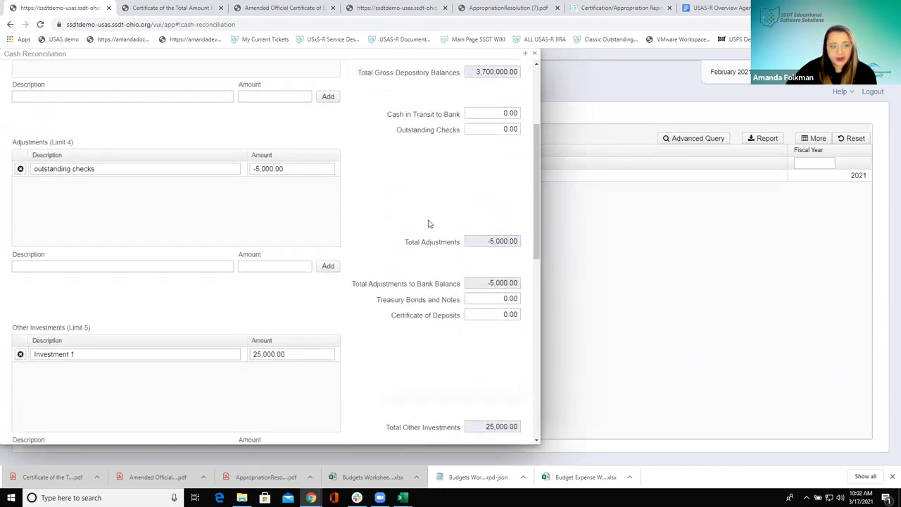
scroll(428, 224, up, 3)
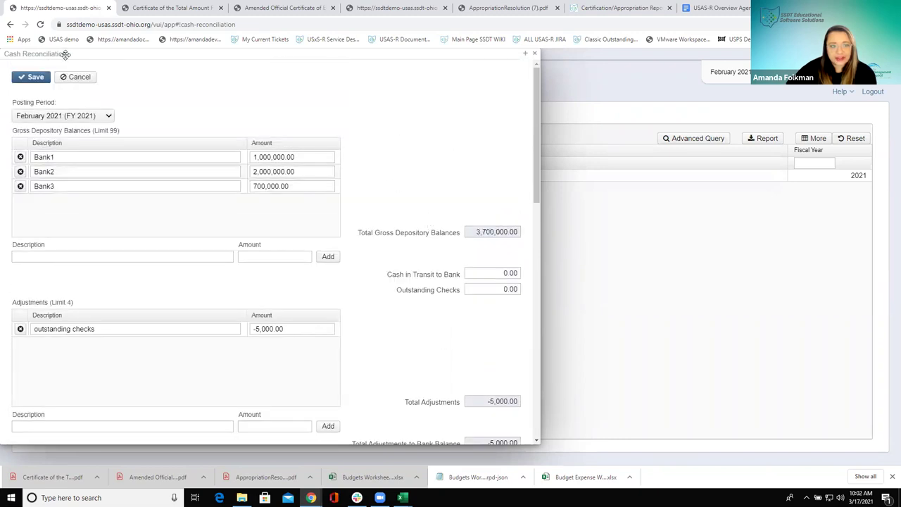
click(75, 78)
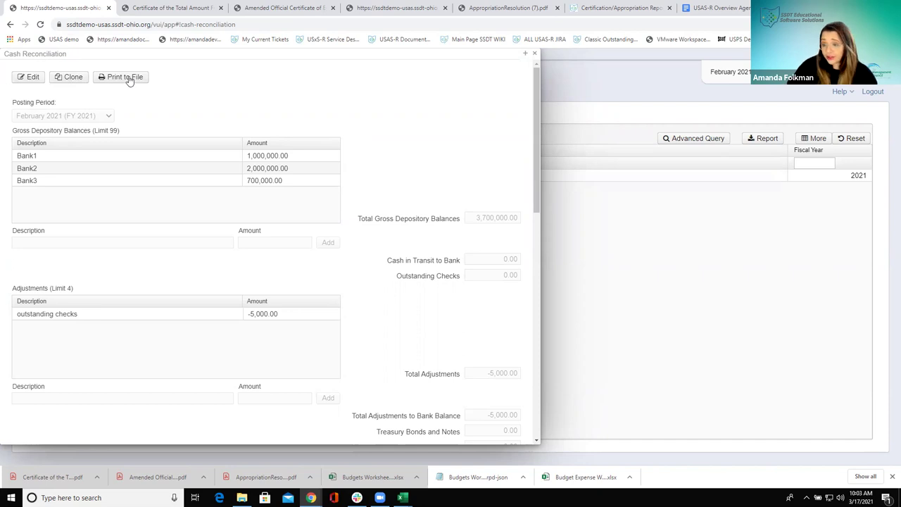
Clone the February reconciliation with posting period March 2021 (FY 2021).
click(71, 81)
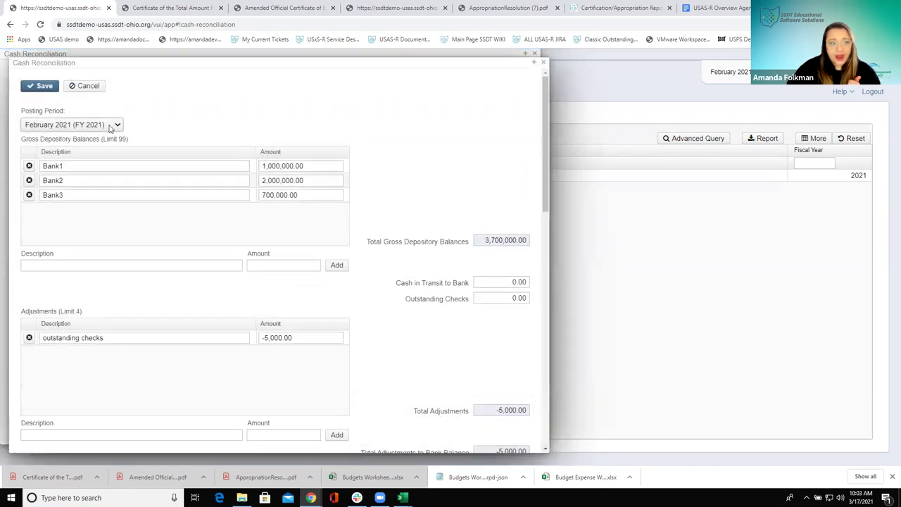
click(113, 125)
click(90, 154)
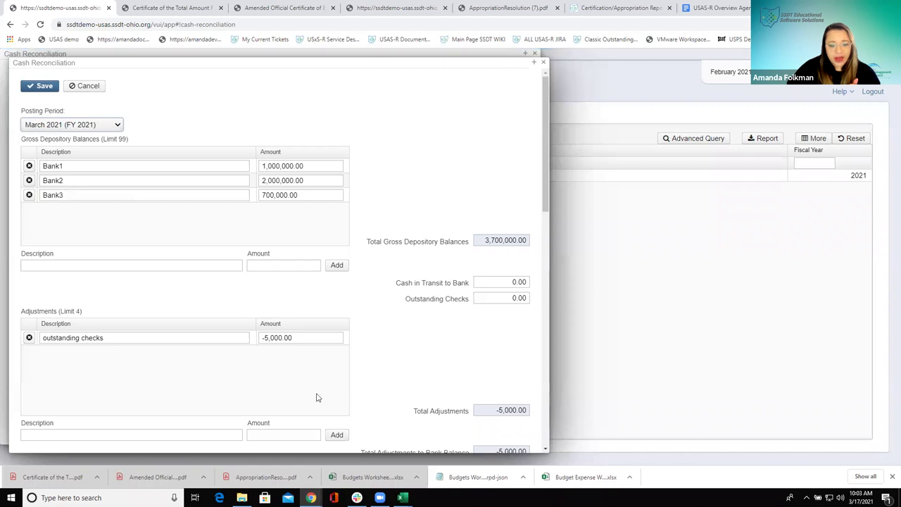
Review the carried-over bank balances and -5,000.00 outstanding checks adjustment, then save.
click(299, 337)
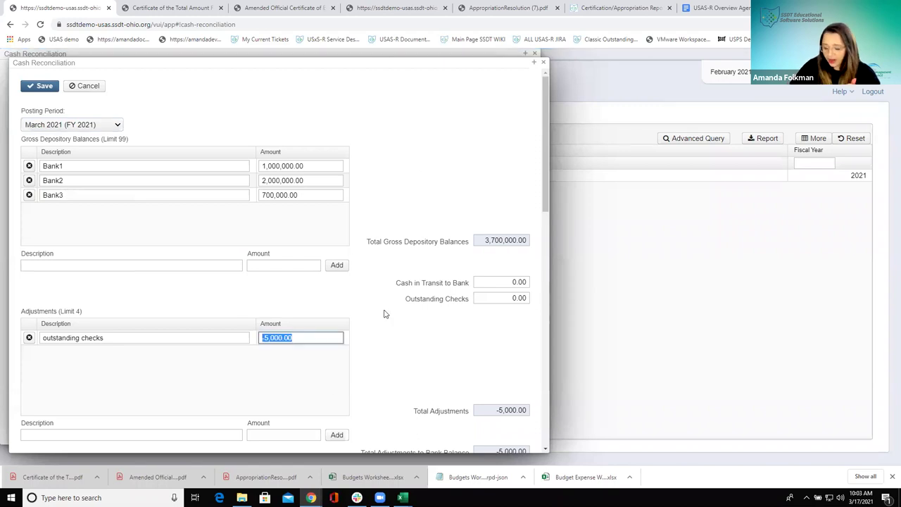
click(302, 177)
click(303, 168)
key(Tab)
key(Tab)
key(Tab)
key(Tab)
key(Tab)
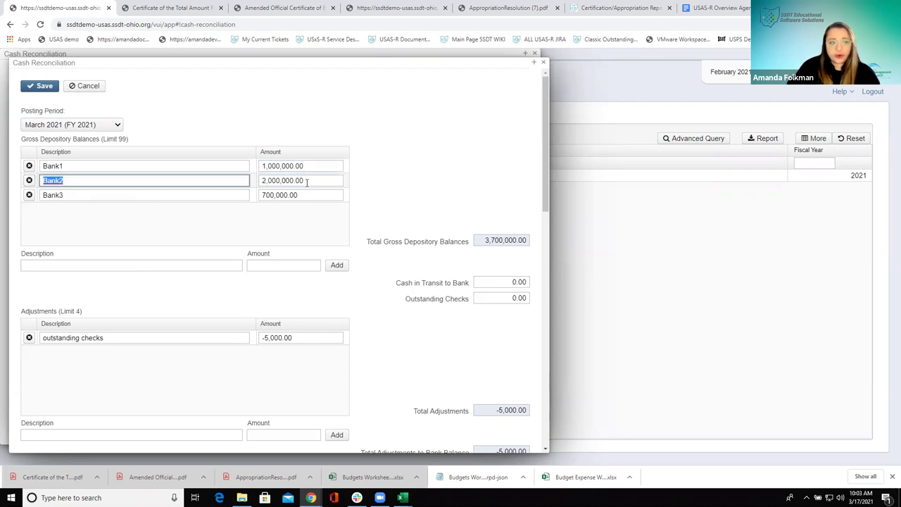
key(Tab)
key(Tab)
key(Tab)
key(Tab)
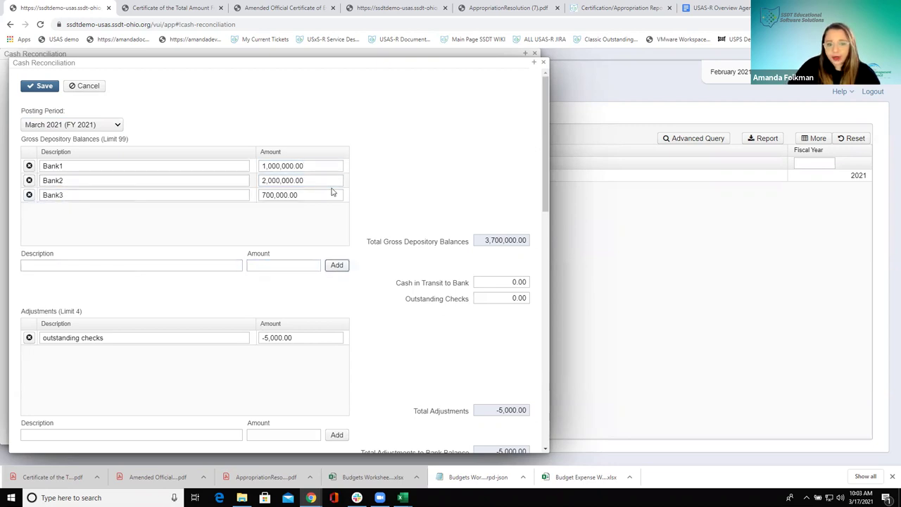
key(Tab)
key(Tab)
key(Tab)
key(Tab)
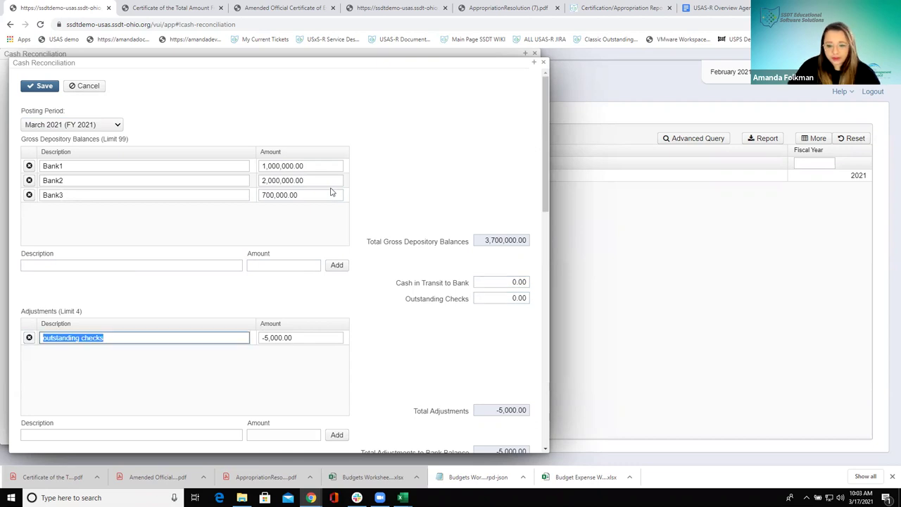
scroll(330, 192, down, 10)
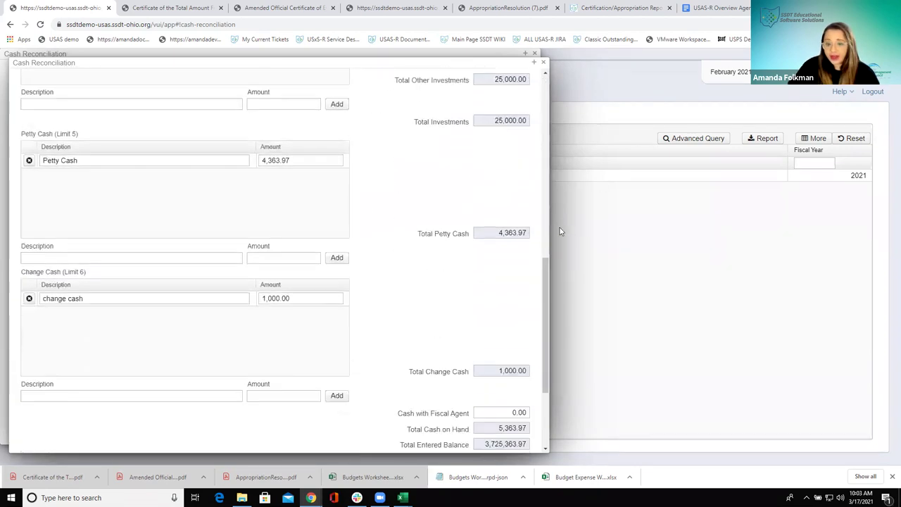
scroll(451, 415, down, 1)
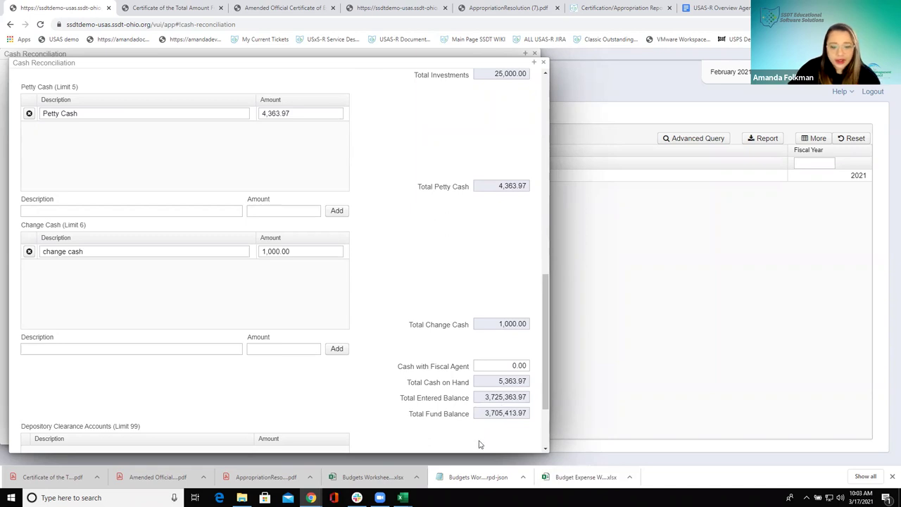
scroll(364, 340, up, 10)
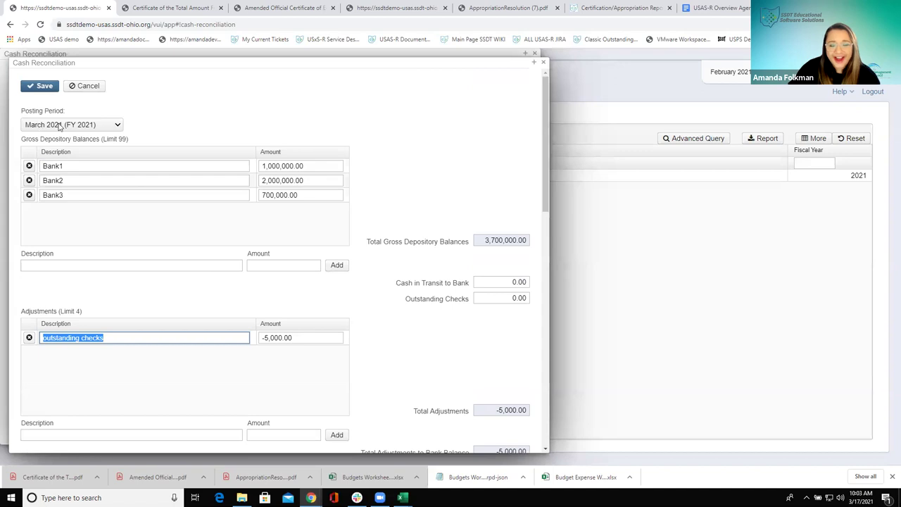
scroll(394, 233, down, 10)
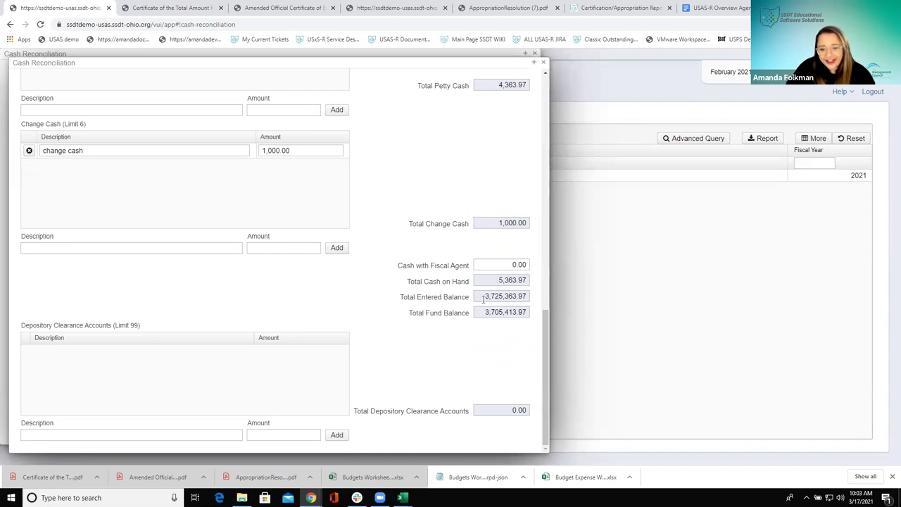
scroll(483, 321, up, 15)
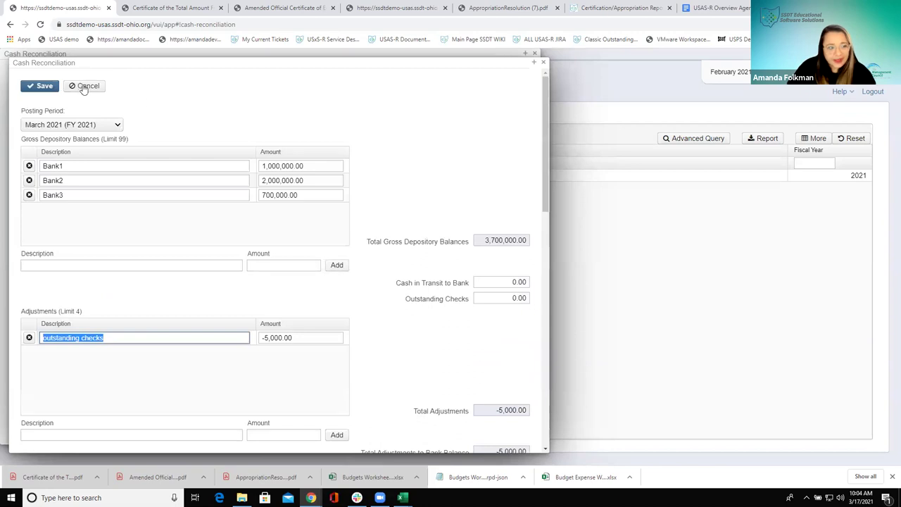
click(40, 87)
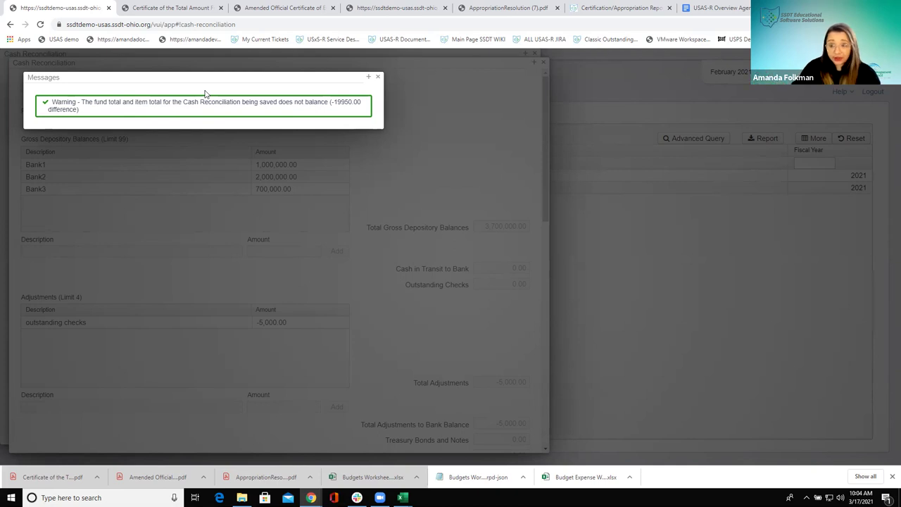
Dismiss the out-of-balance warning, print the March 2021 reconciliation to PDF and open it.
click(378, 78)
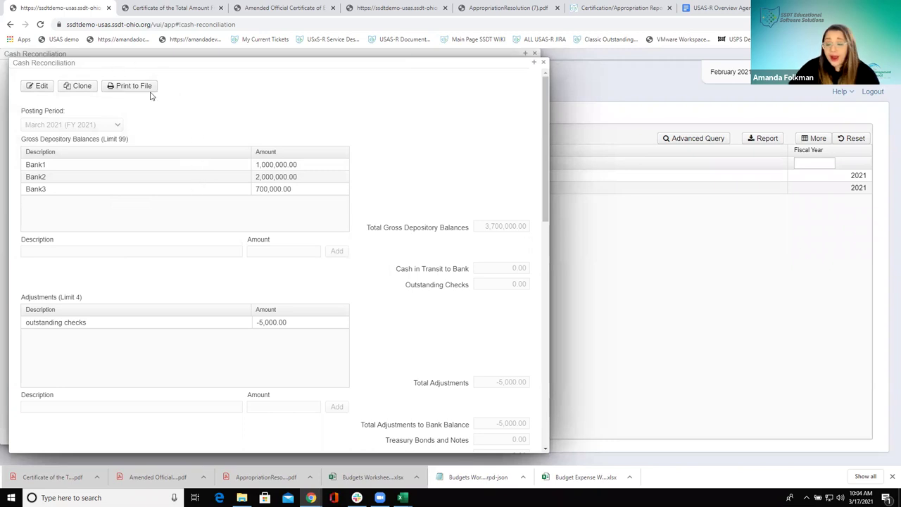
click(126, 86)
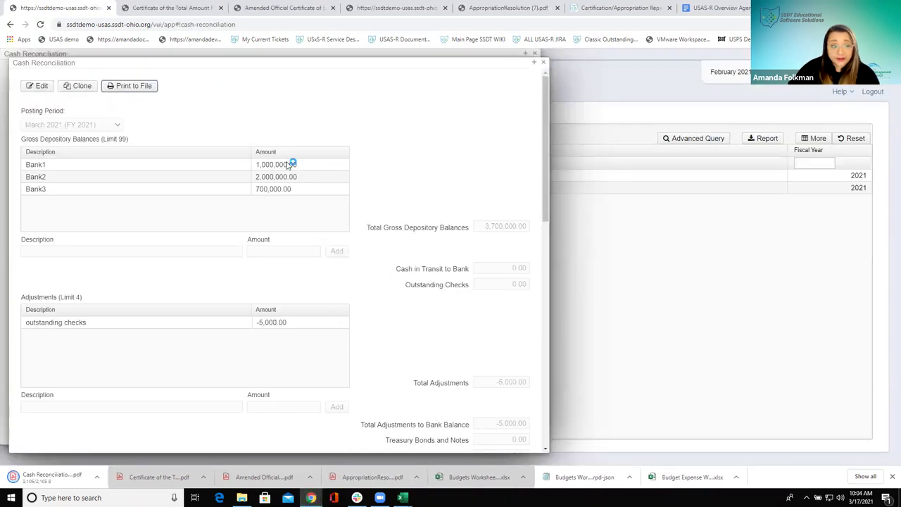
click(47, 481)
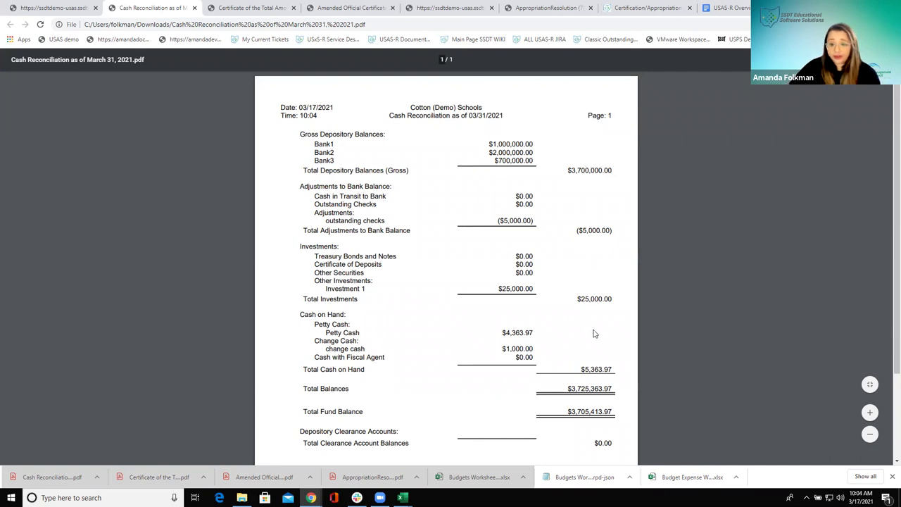
Highlight the Total Fund Balance label and its $3,705,413.97 amount in the PDF.
scroll(594, 345, down, 1)
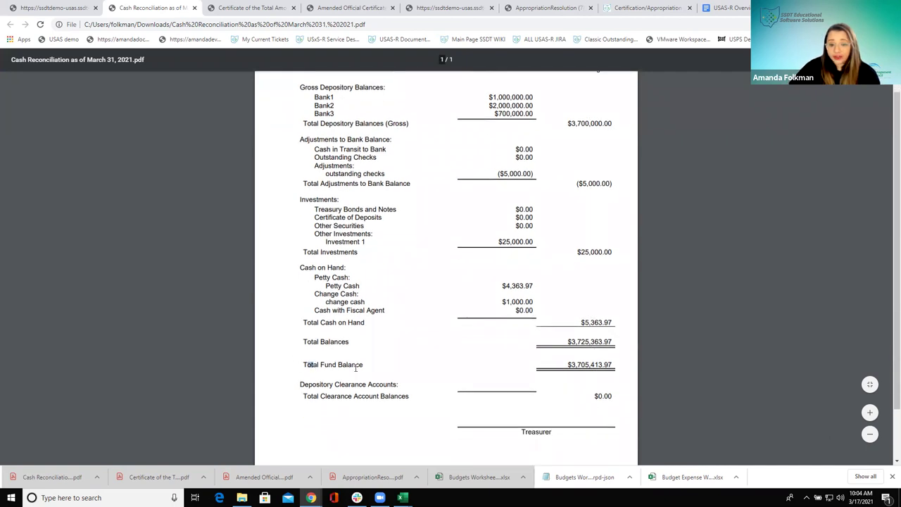
drag(356, 367, 415, 371)
drag(565, 367, 617, 365)
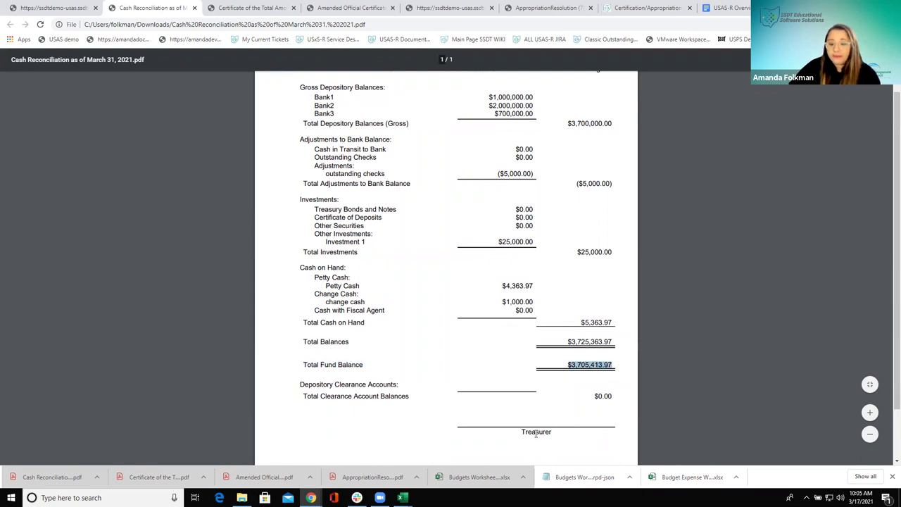
Check the Treasurer signature line, then return to the USAS cash reconciliation tab.
scroll(536, 433, down, 1)
double_click(536, 384)
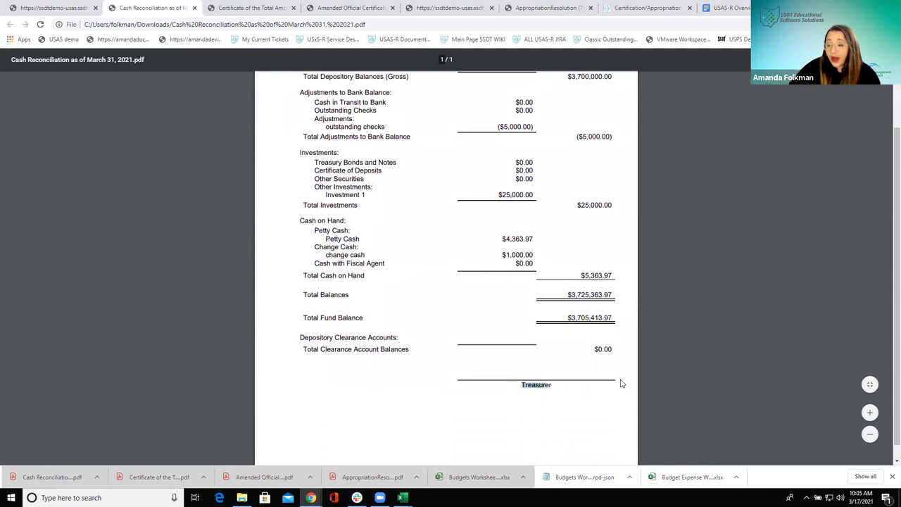
scroll(612, 352, up, 2)
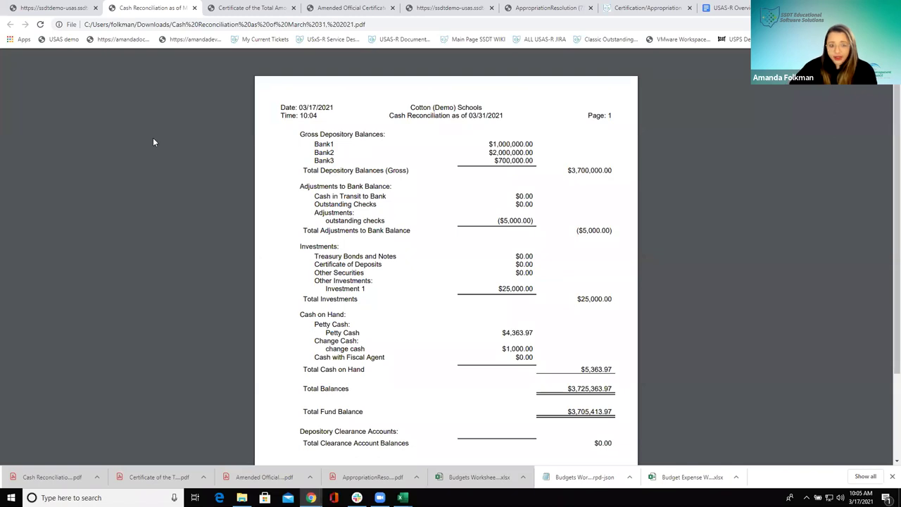
click(891, 477)
click(35, 8)
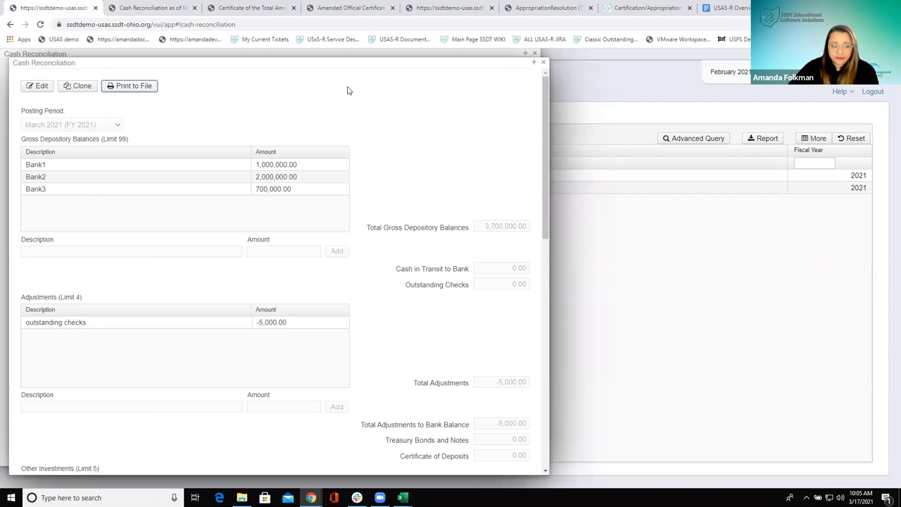
Close the March and February reconciliation records and open Periodic > Five Year Forecast.
click(543, 61)
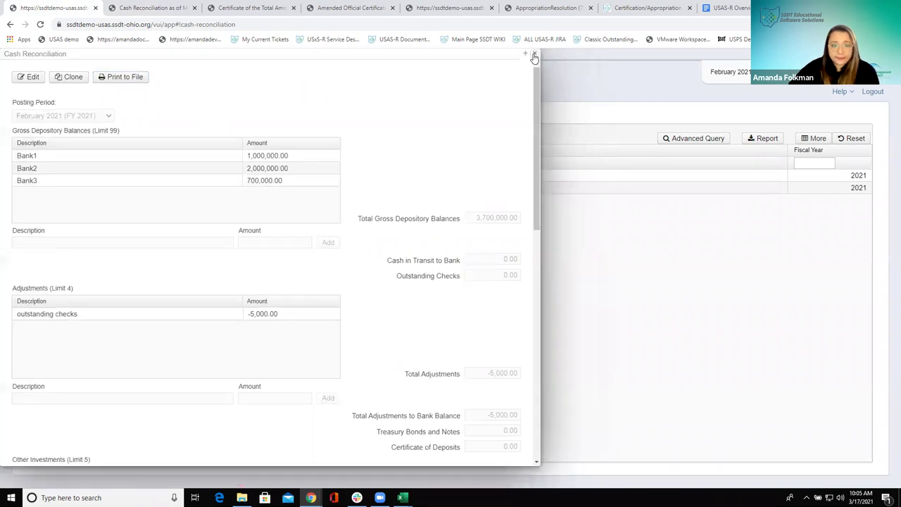
click(535, 55)
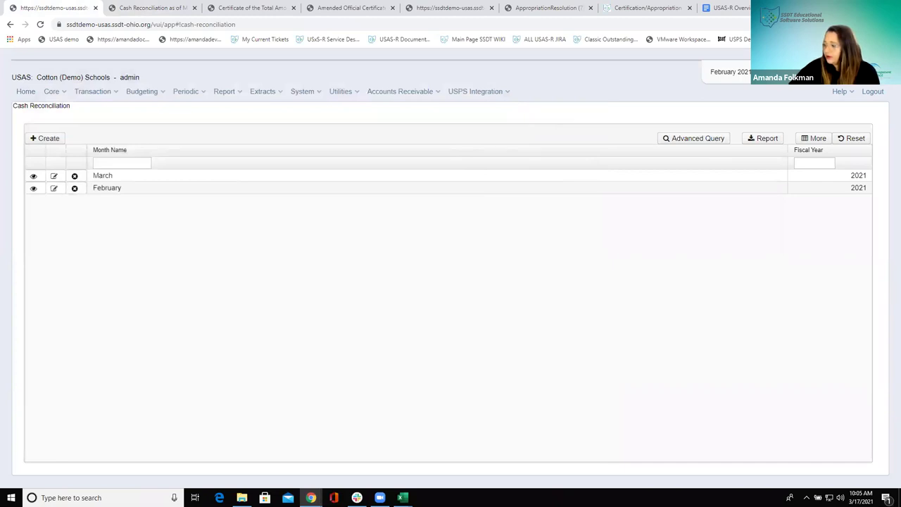
click(187, 92)
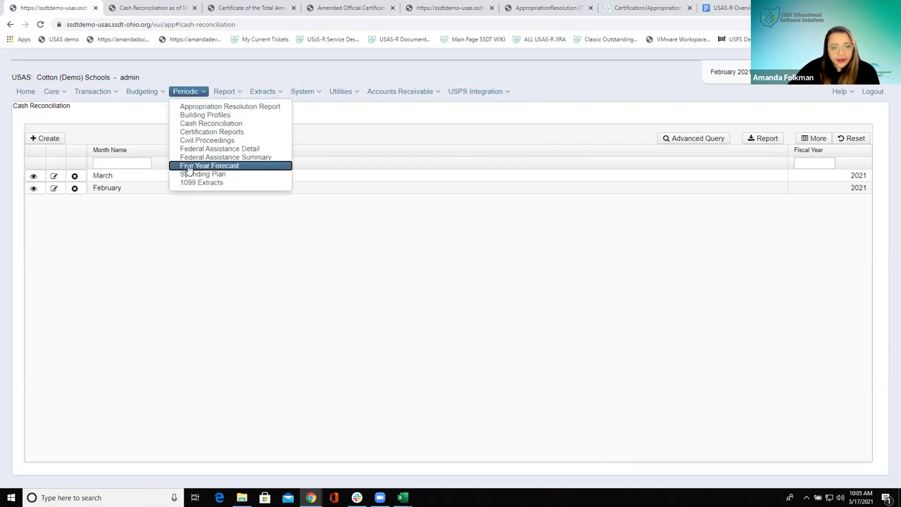
click(186, 167)
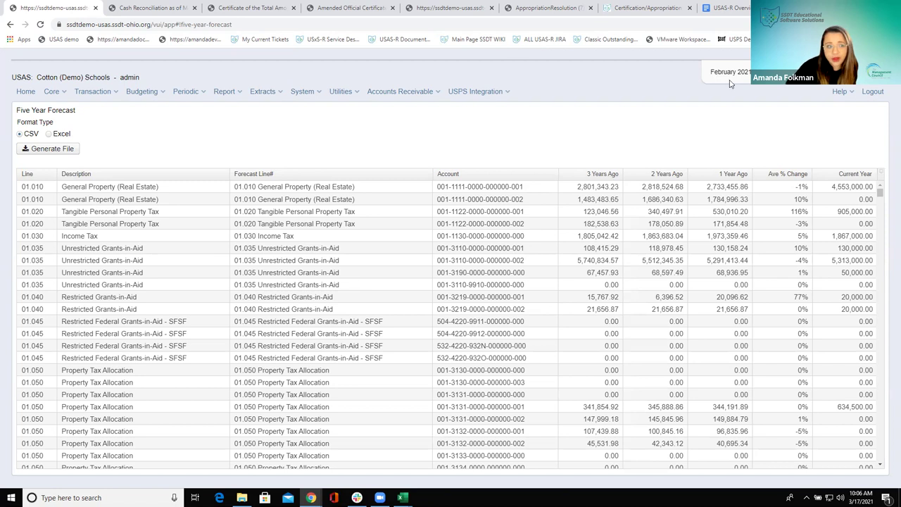
click(496, 175)
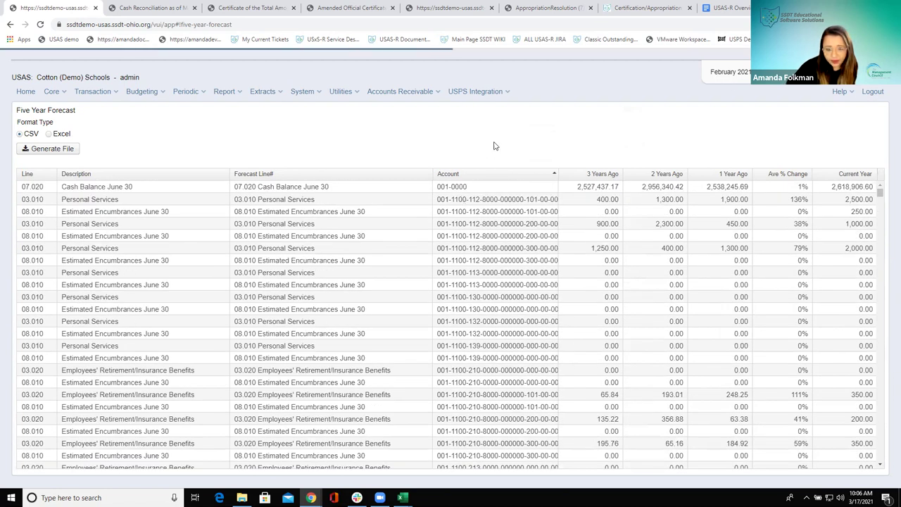
scroll(461, 197, down, 2)
scroll(461, 197, up, 2)
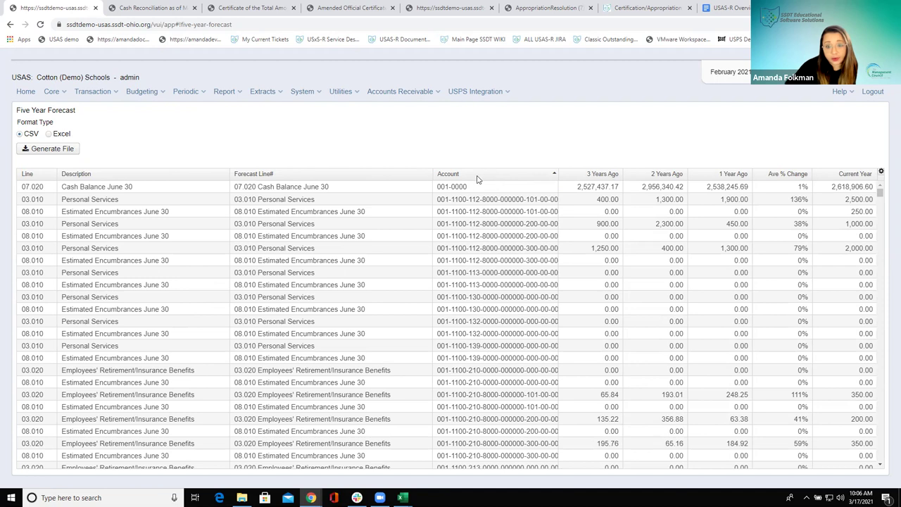
click(36, 176)
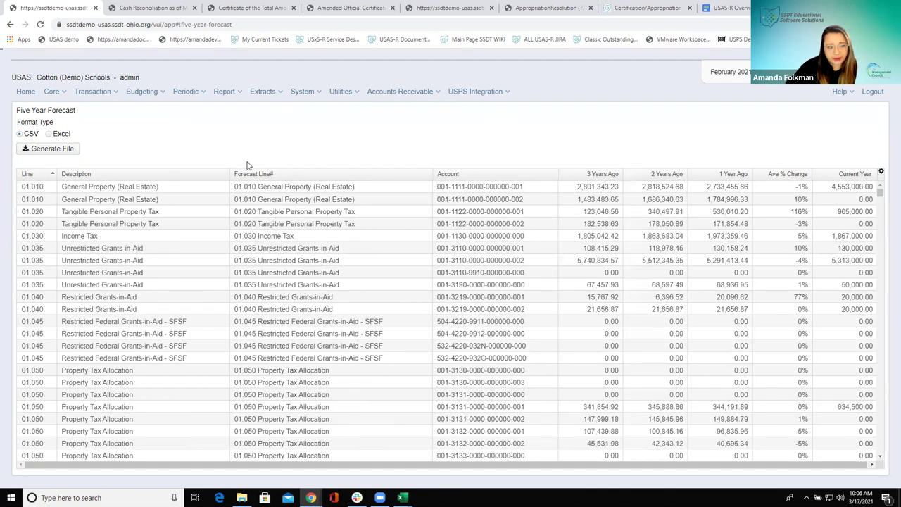
scroll(346, 277, down, 5)
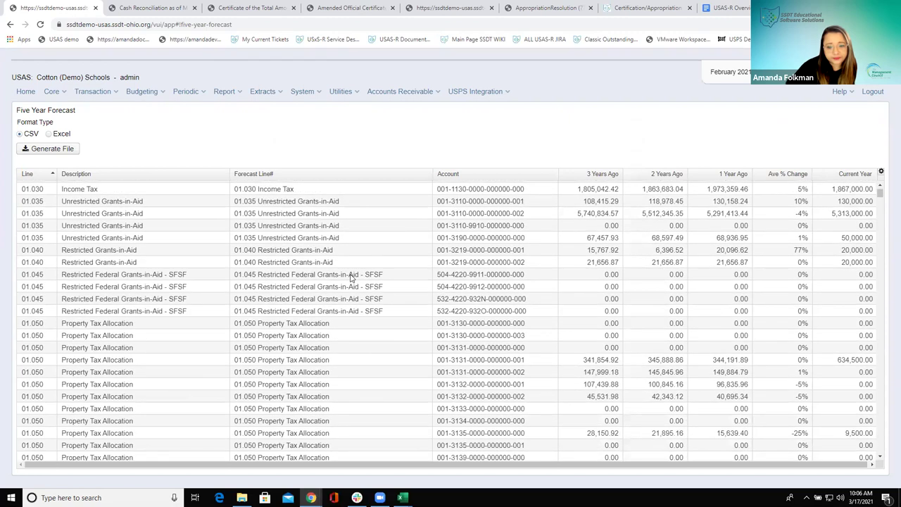
scroll(351, 278, down, 15)
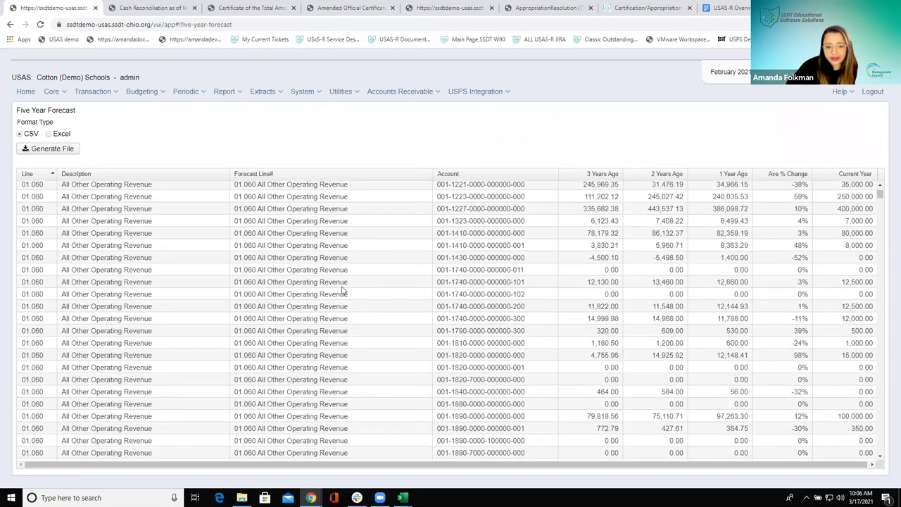
scroll(386, 329, down, 4)
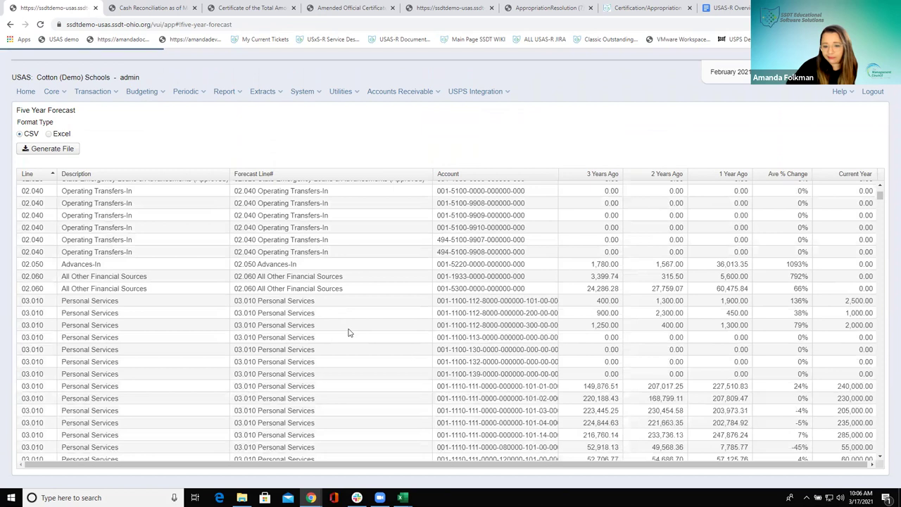
scroll(352, 331, up, 10)
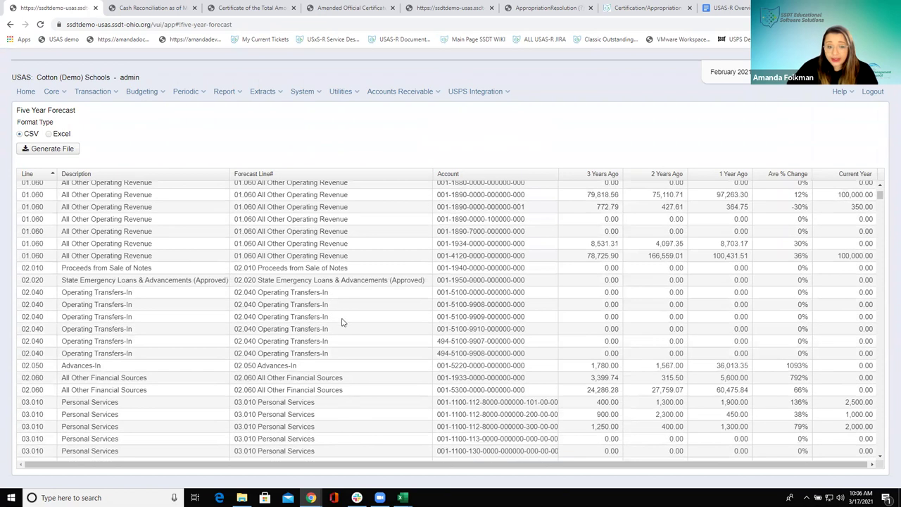
scroll(345, 271, up, 2)
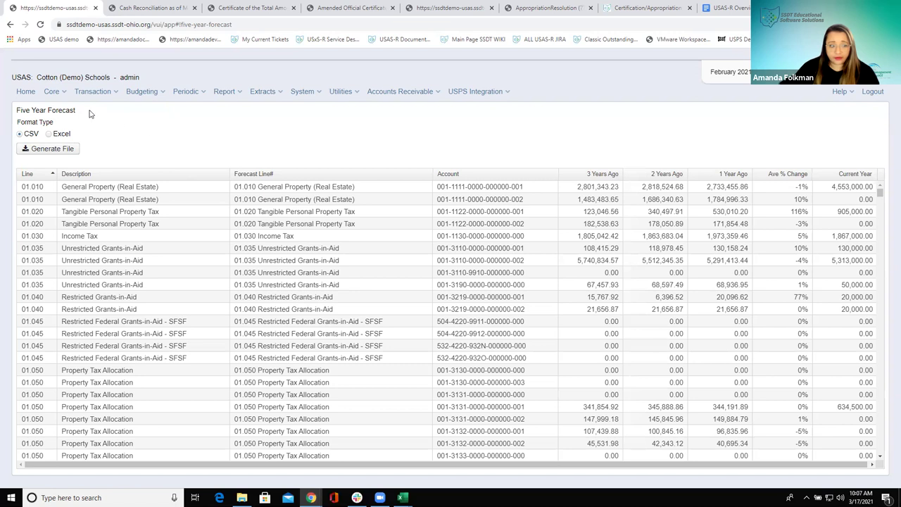
Choose Excel format and generate the FiveYearForecast (3).xls download.
click(48, 134)
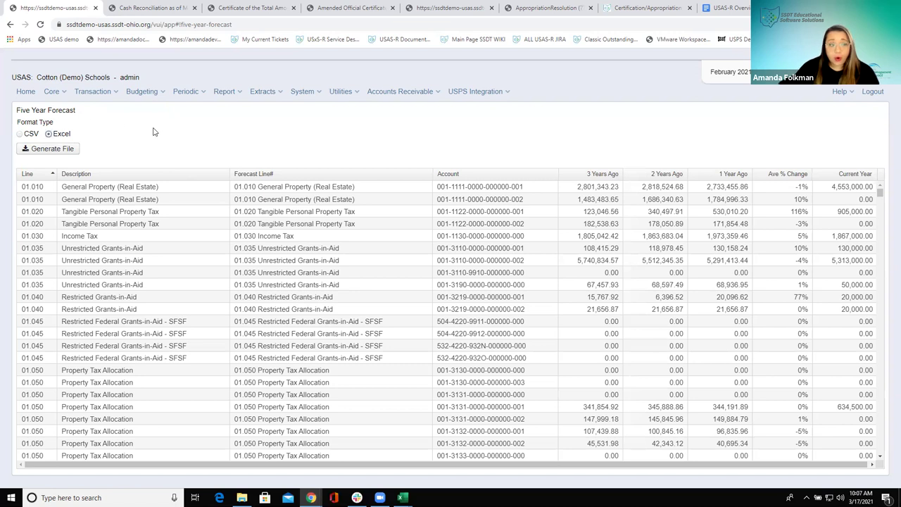
click(65, 149)
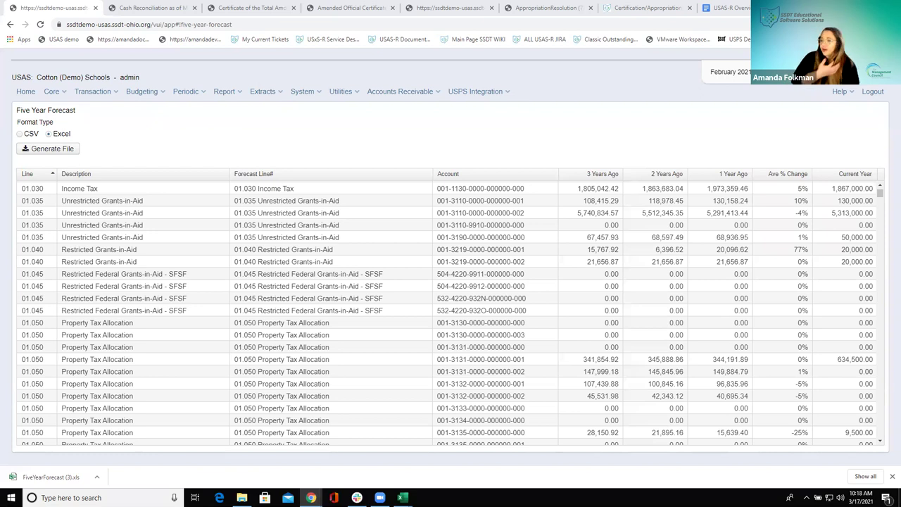
Open FiveYearForecast (3).xls, enable editing and content, check B7, and view the Data sheet.
click(30, 476)
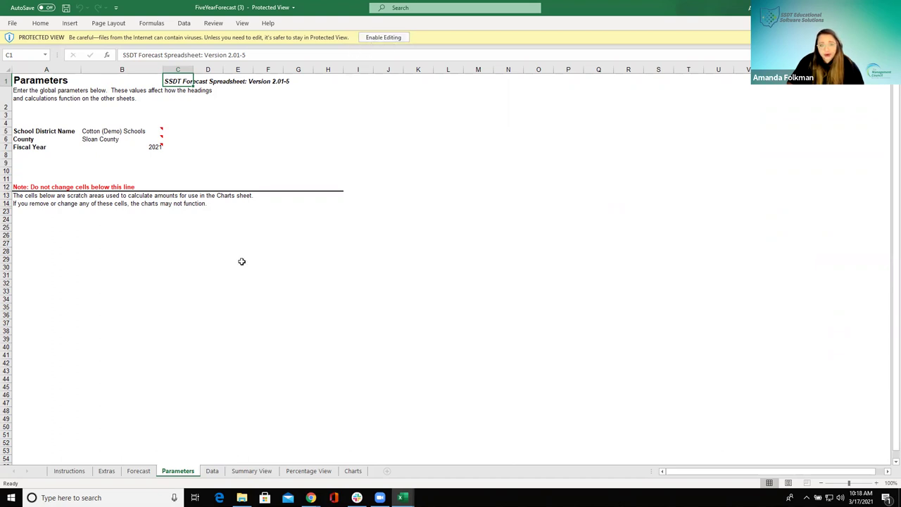
click(383, 37)
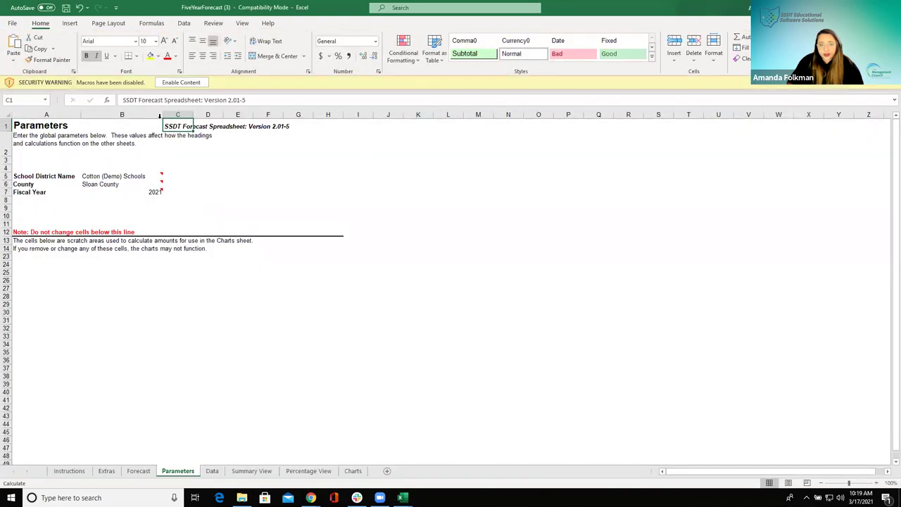
click(179, 83)
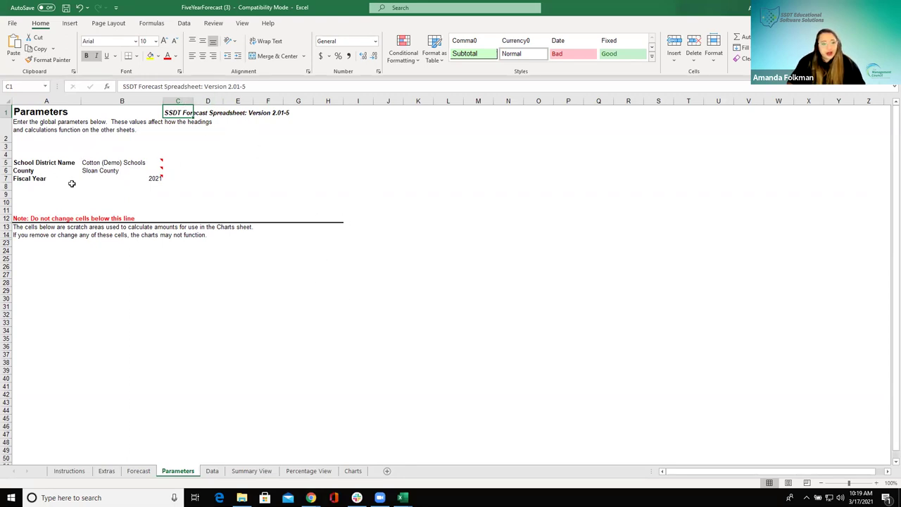
click(134, 183)
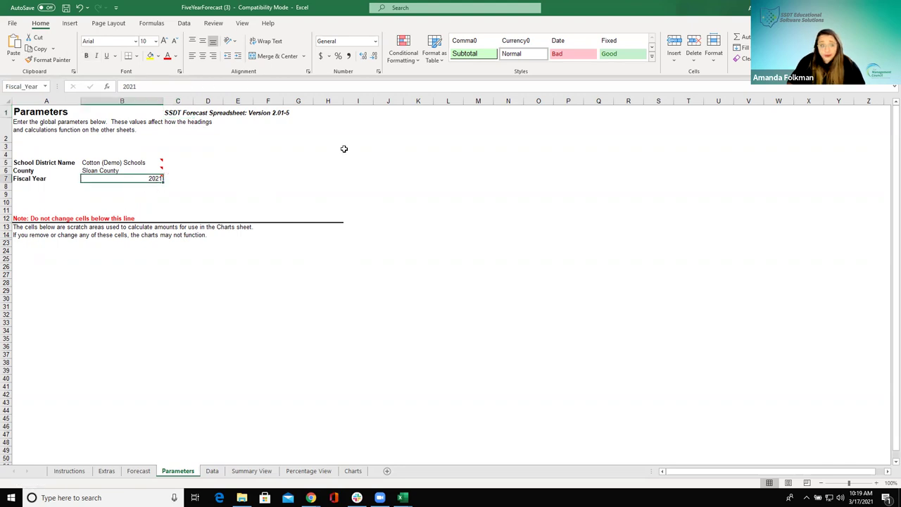
click(212, 470)
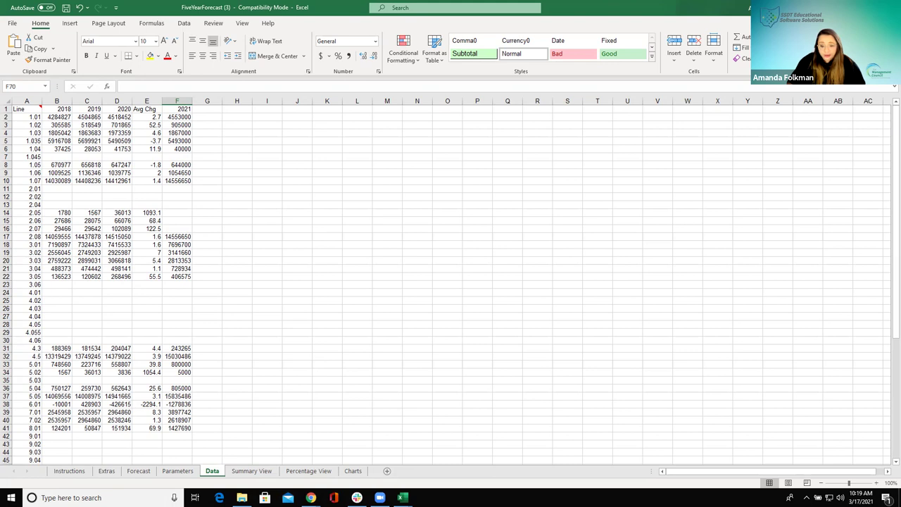
Browse the Forecast, Summary View and Percentage View sheets, then switch back to the USAS browser.
click(137, 470)
scroll(379, 300, up, 18)
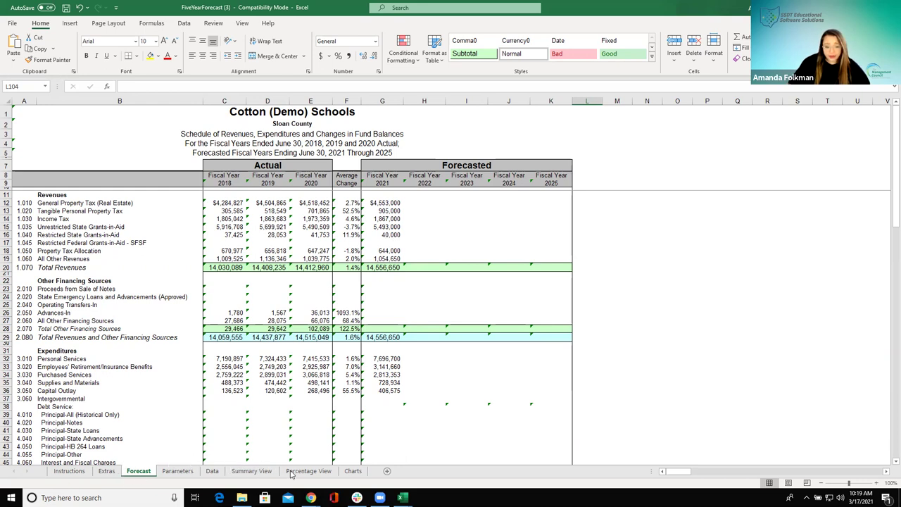
click(252, 471)
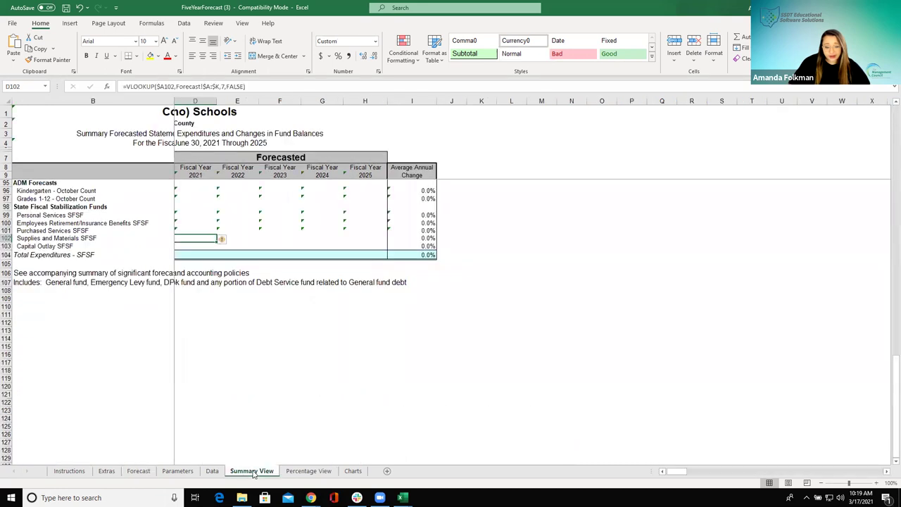
scroll(336, 208, up, 4)
scroll(337, 208, up, 15)
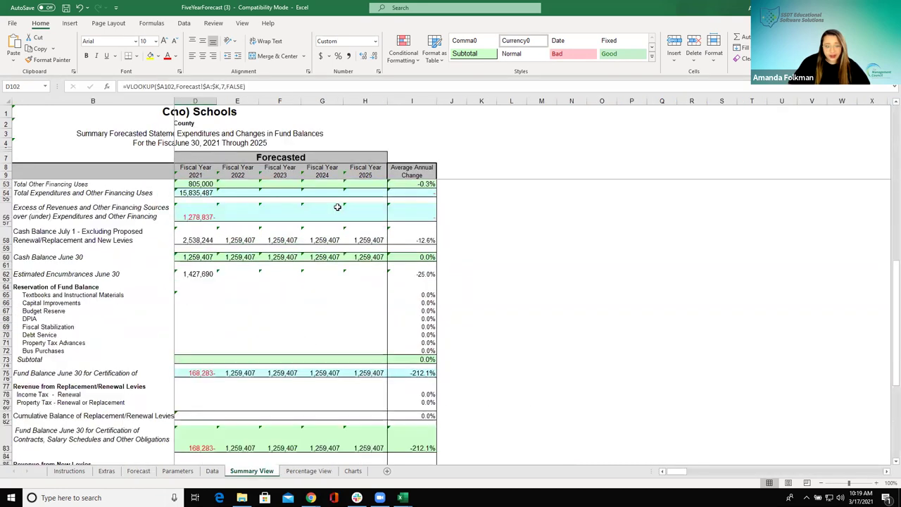
click(309, 471)
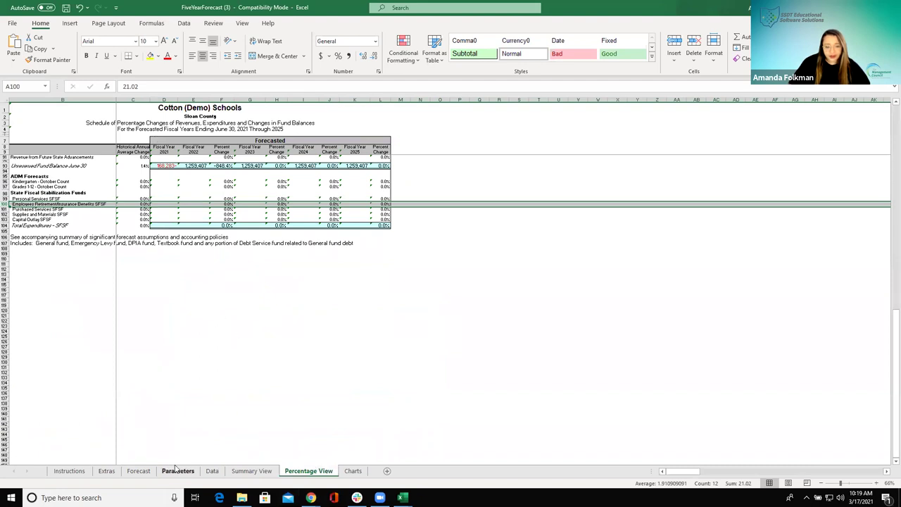
click(138, 471)
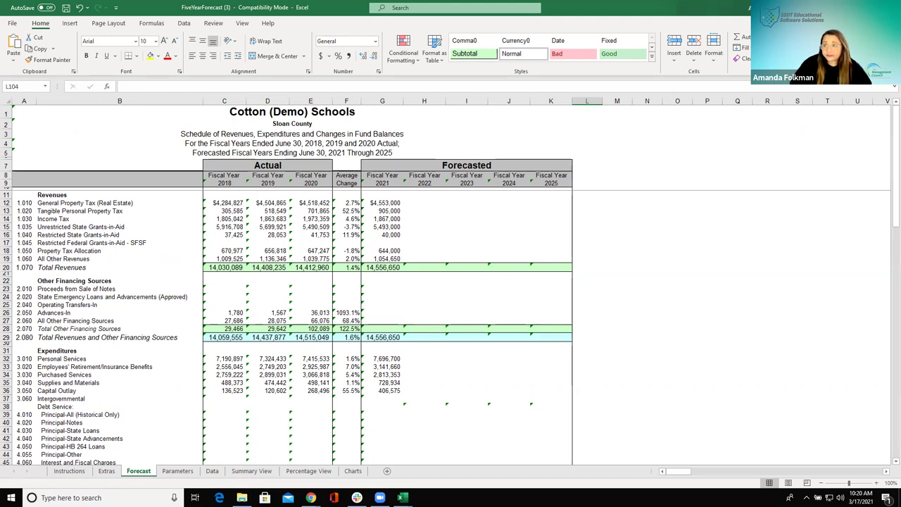
key(alt+Tab)
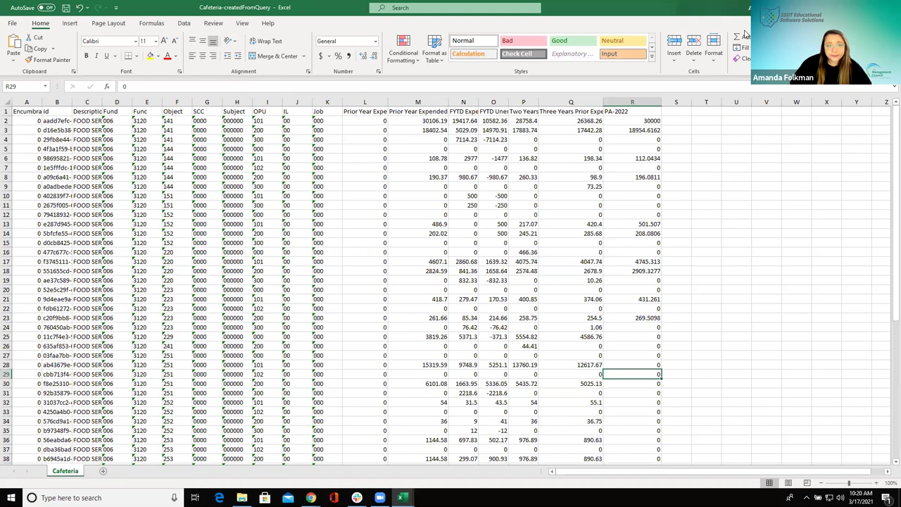
key(alt+Tab)
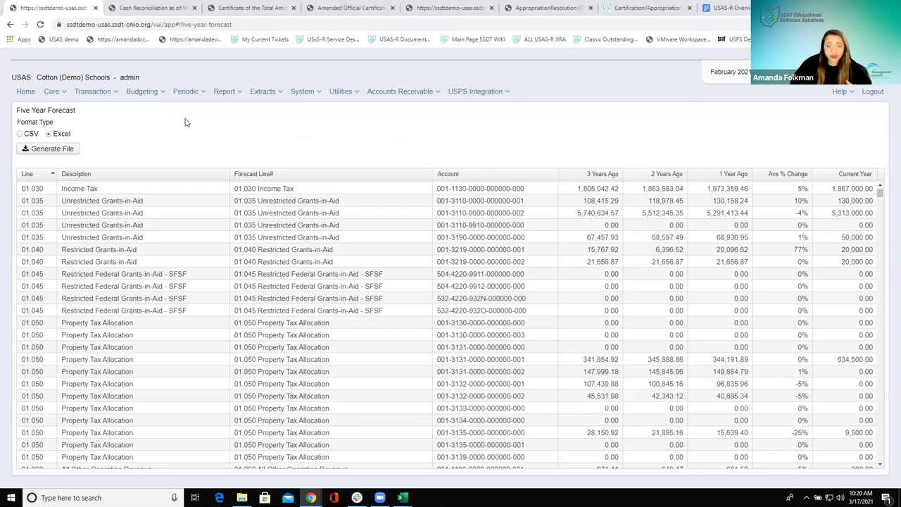
Go to Periodic > Spending Plan to list the 03.020 Employees' Retirement/Insurance Benefits line.
click(187, 92)
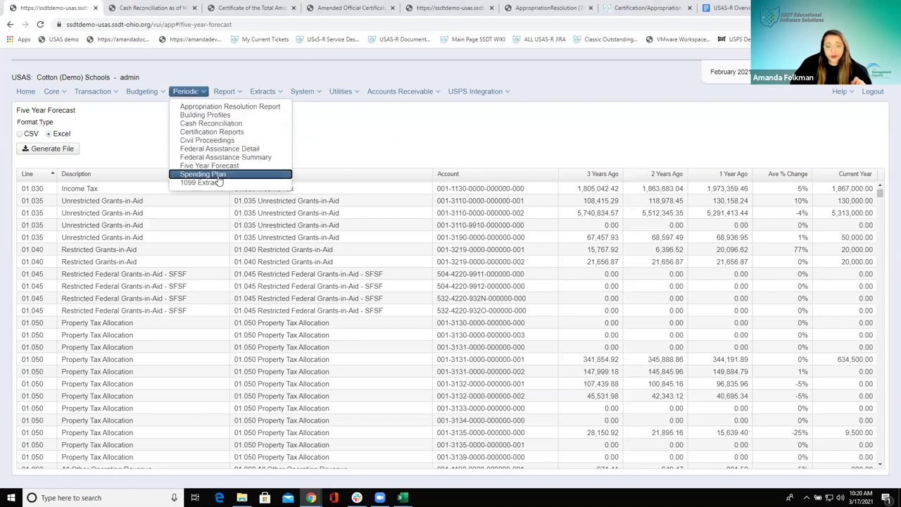
click(218, 176)
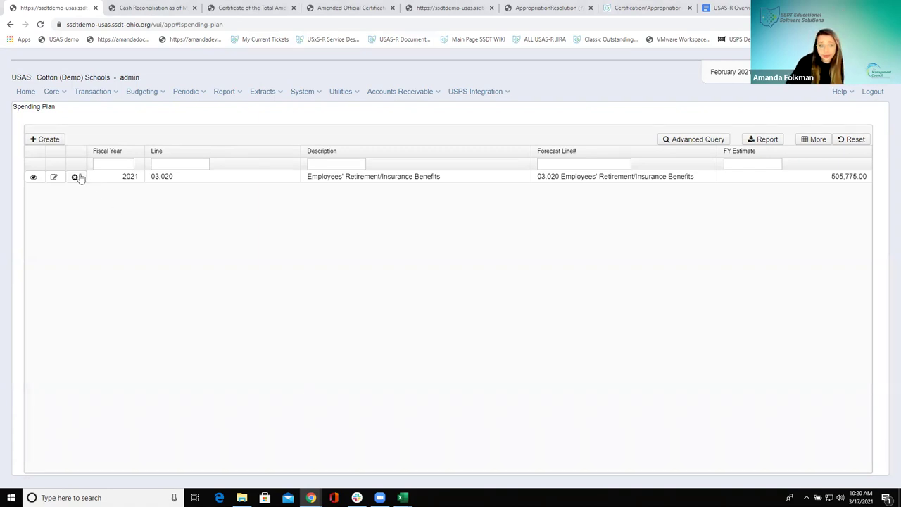
Add and save a 01.010 General Property line with July 8999, August 6657, September 123456.
click(45, 143)
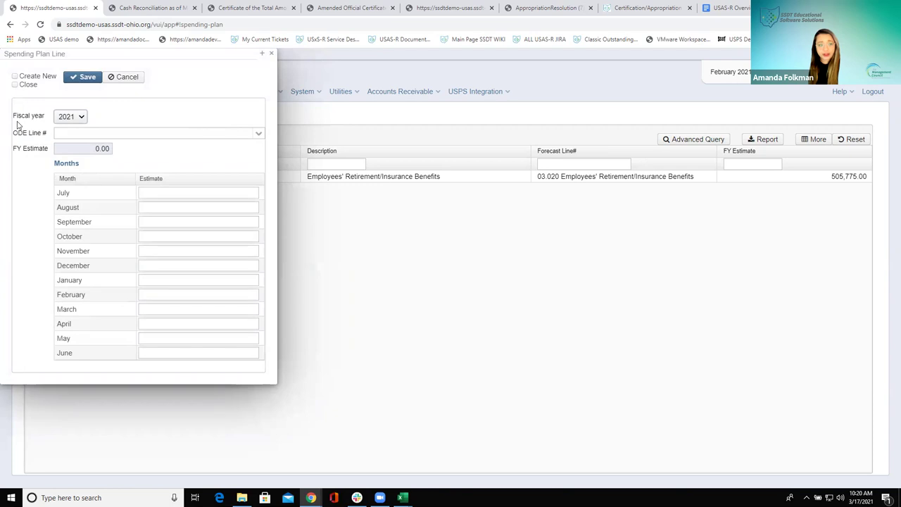
click(258, 133)
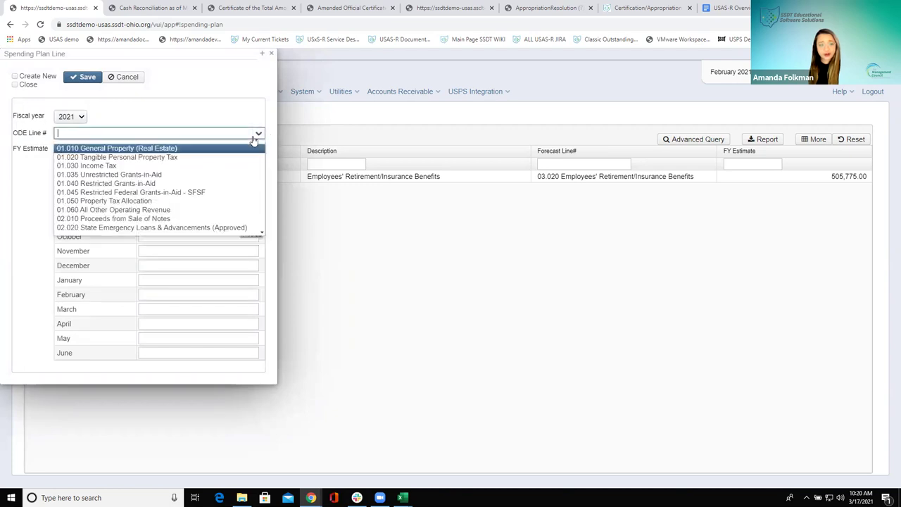
click(147, 150)
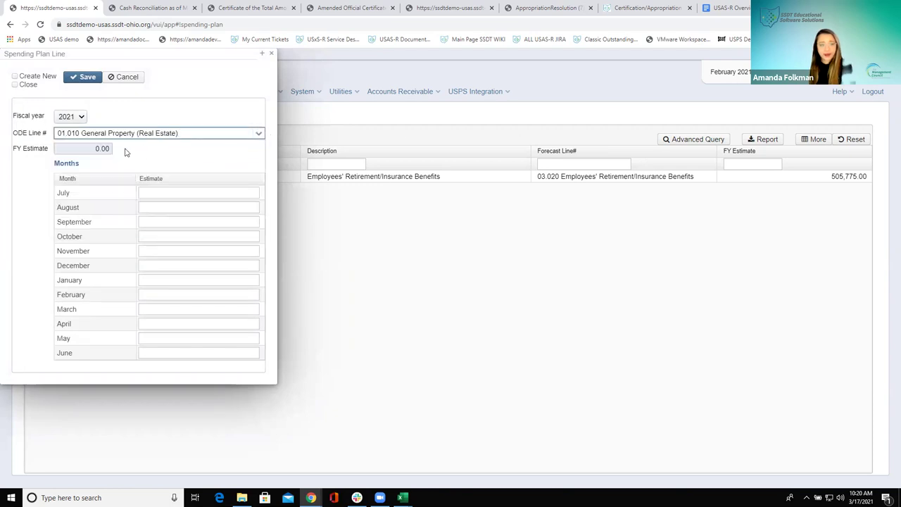
click(150, 193)
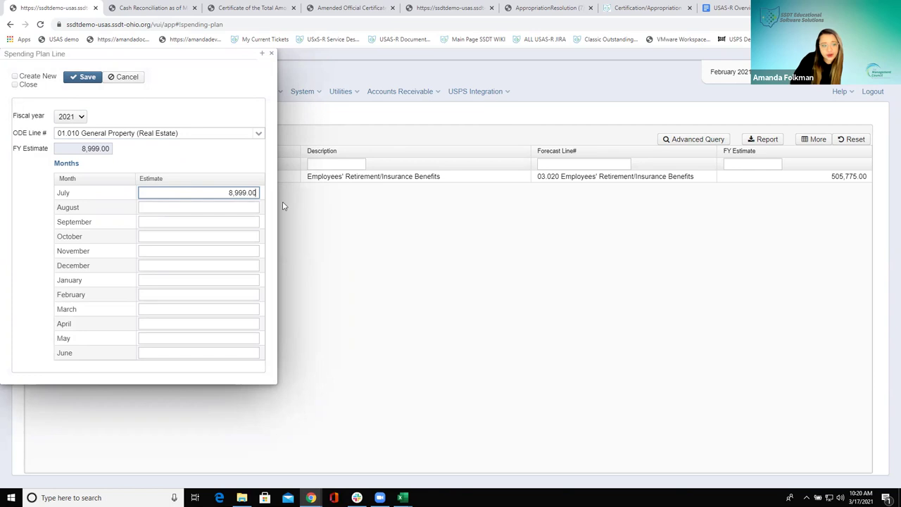
click(236, 207)
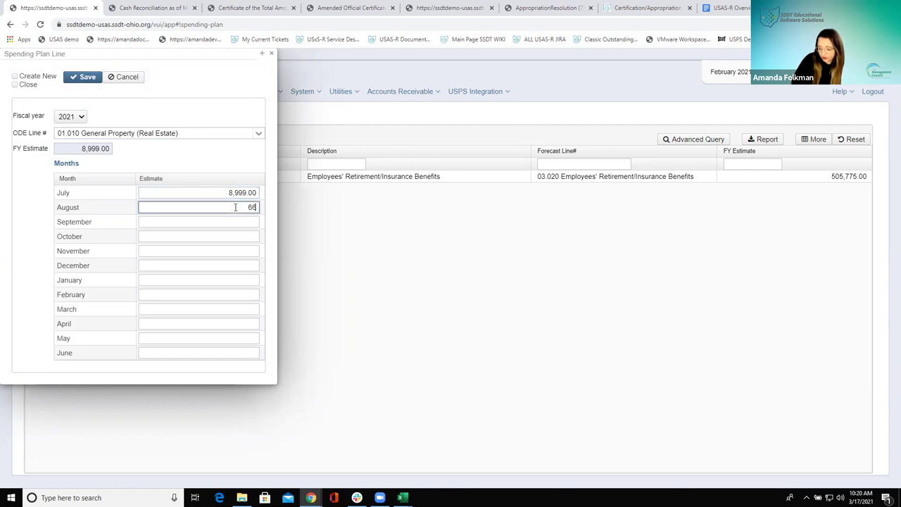
text(6657)
click(251, 223)
text(123456)
click(231, 234)
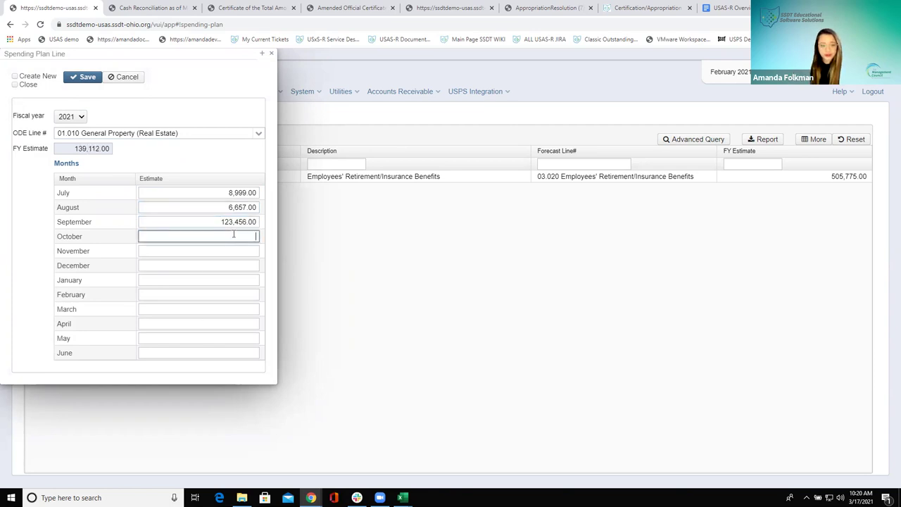
click(83, 76)
click(271, 54)
With Create New checked, save a 01.020 Tangible Personal Property Tax line: July 1110000, August 11100.
click(47, 140)
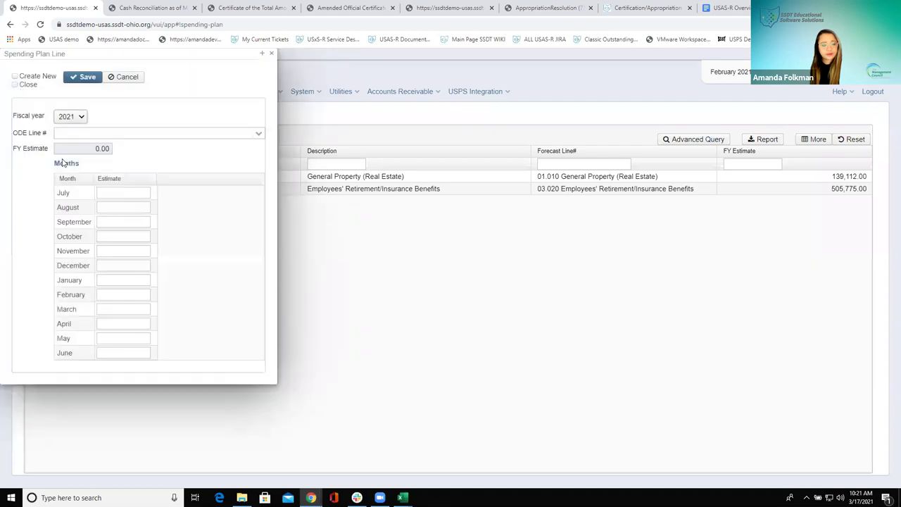
click(14, 76)
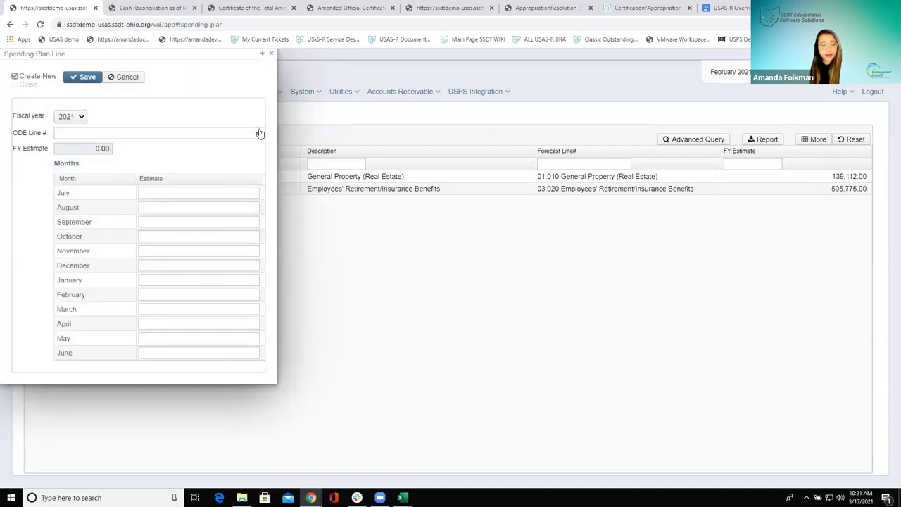
click(257, 133)
click(105, 157)
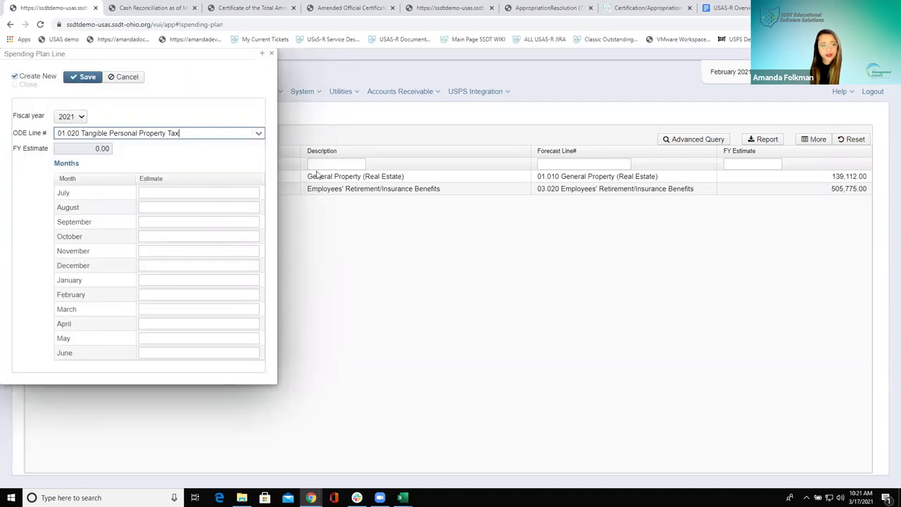
click(161, 191)
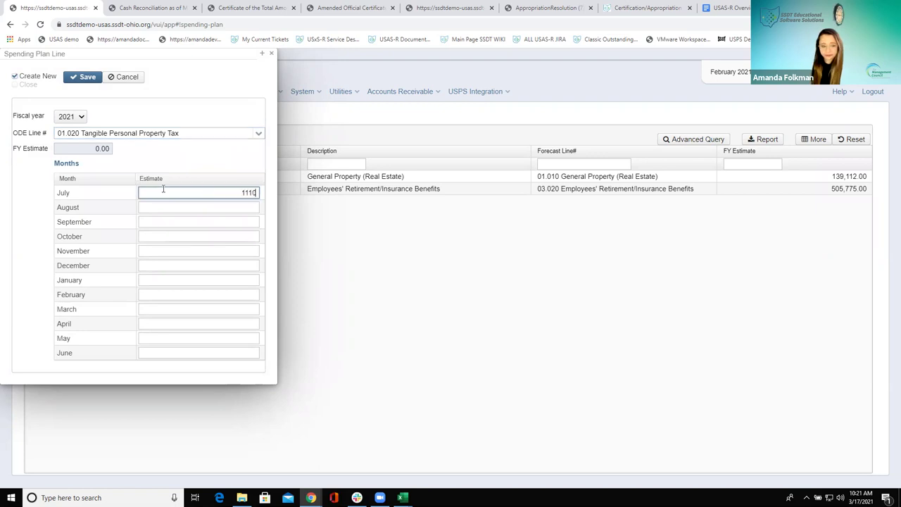
text(1110000)
click(171, 208)
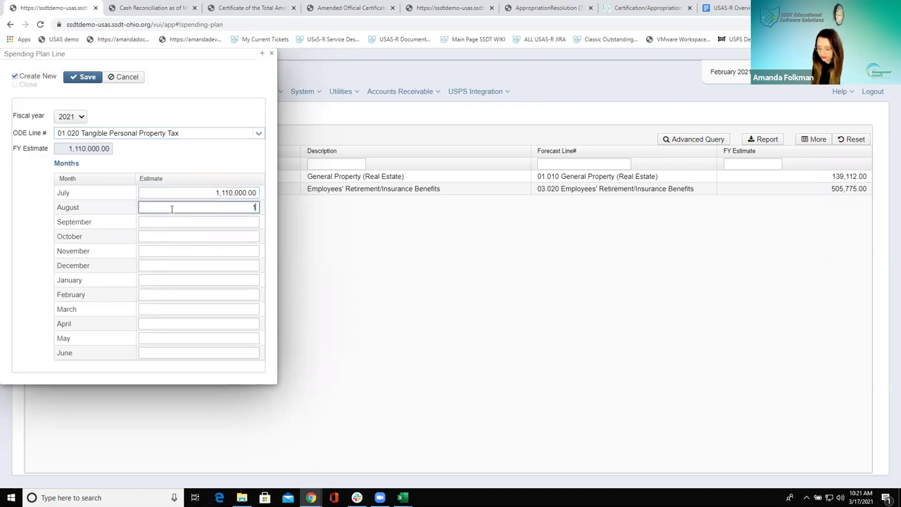
text(11100)
click(88, 79)
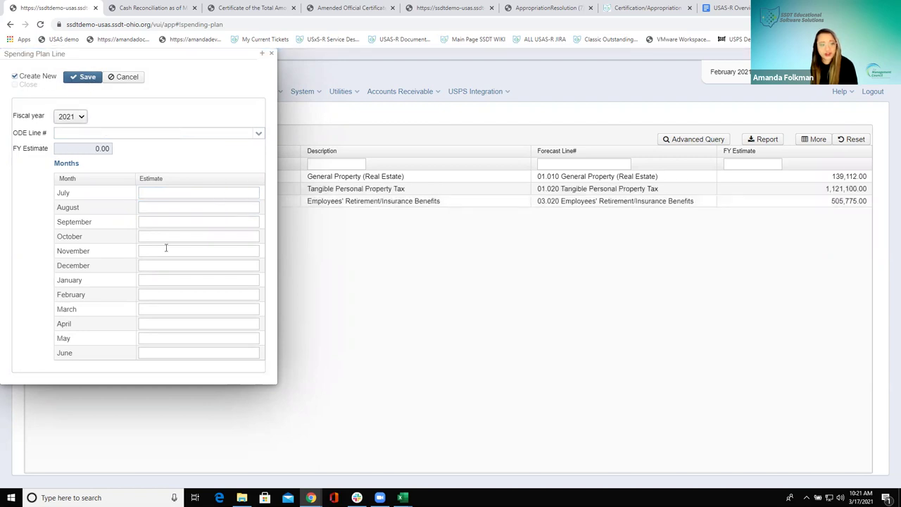
Select 01.030 Income Tax, then close the form without saving it.
click(260, 134)
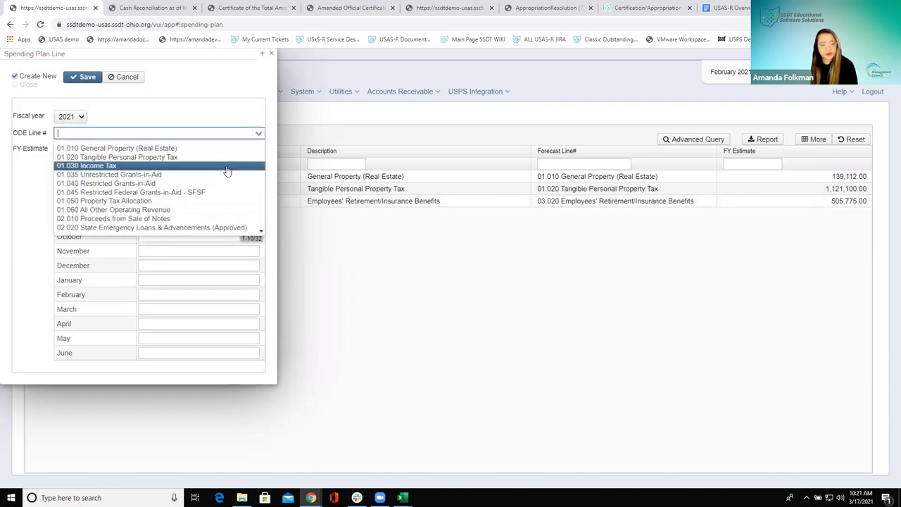
click(223, 169)
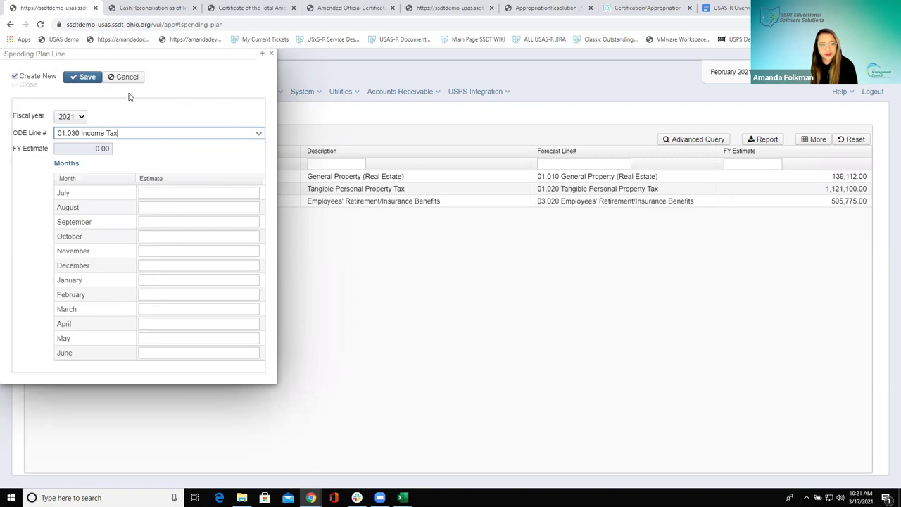
click(271, 54)
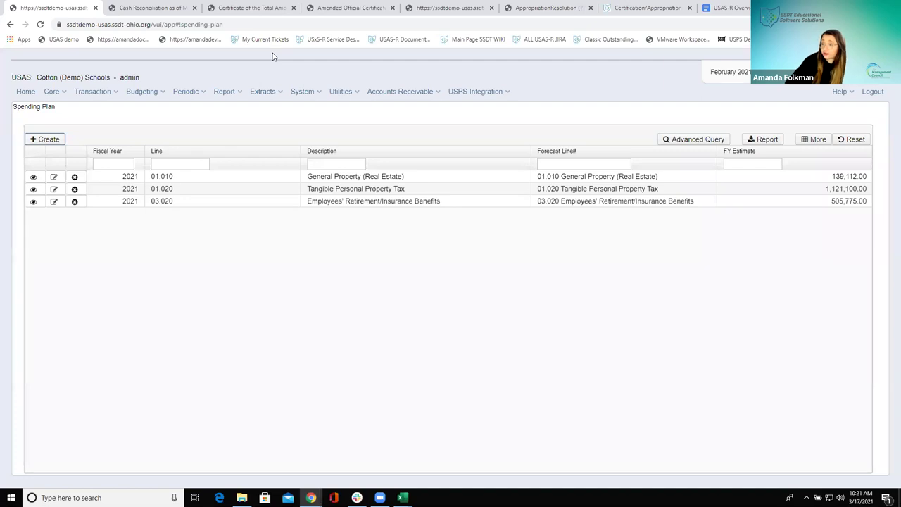
Go to the home page, show all reports, and scroll down to the Spending Plan reports.
click(27, 93)
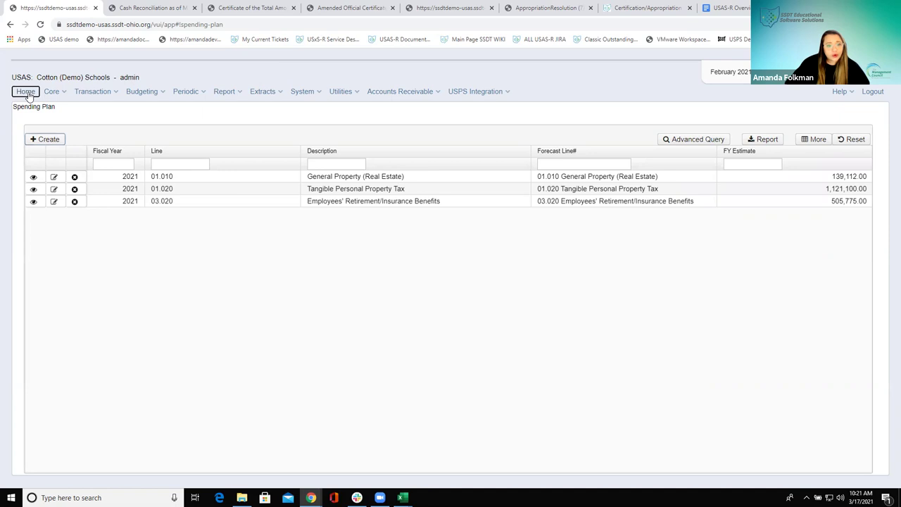
click(35, 152)
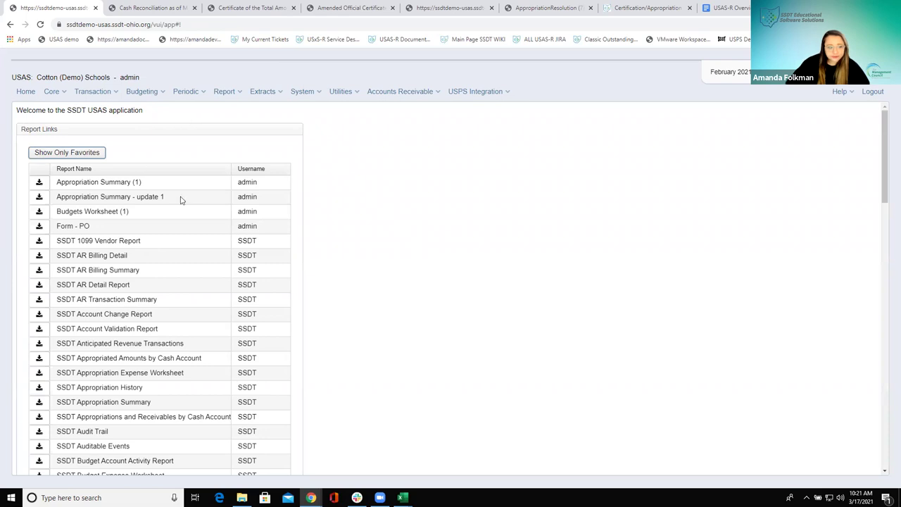
scroll(187, 184, down, 3)
scroll(188, 184, down, 8)
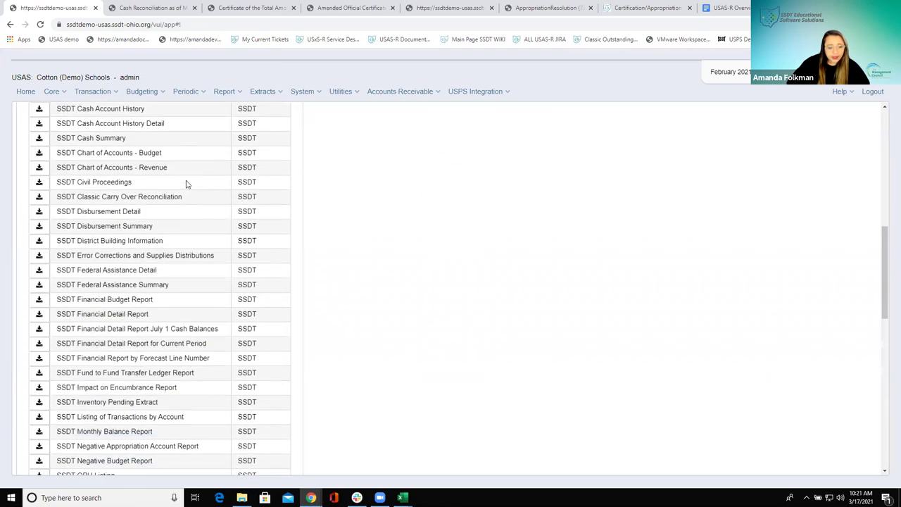
scroll(188, 184, down, 1)
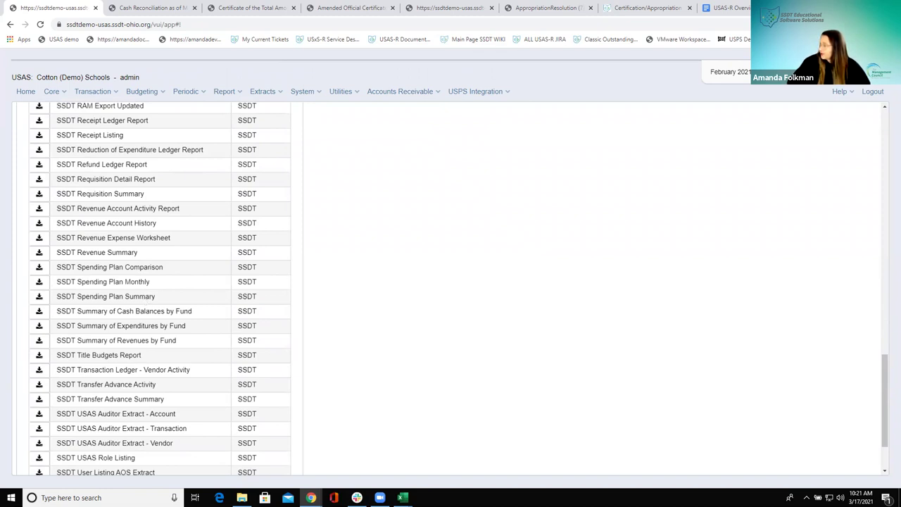
Open the Spending Plan Summary report's query options and set fiscal year 2021.
click(39, 296)
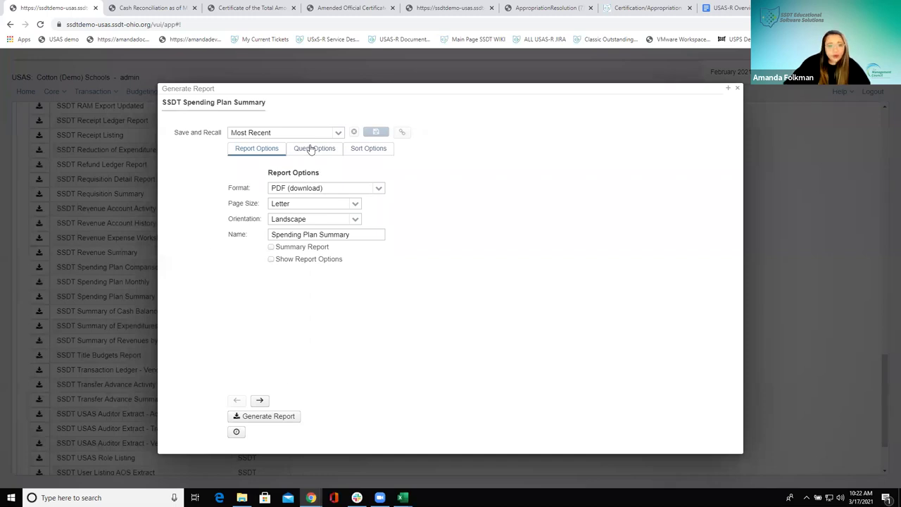
click(311, 152)
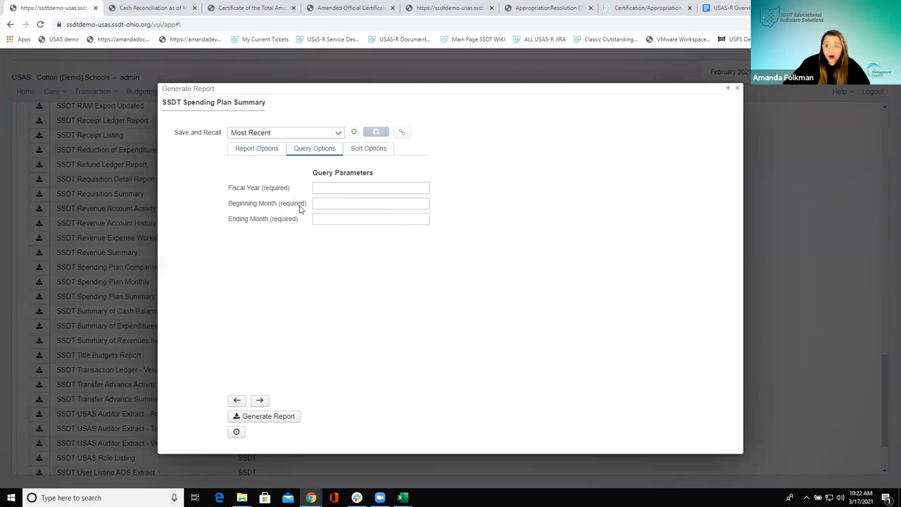
click(333, 188)
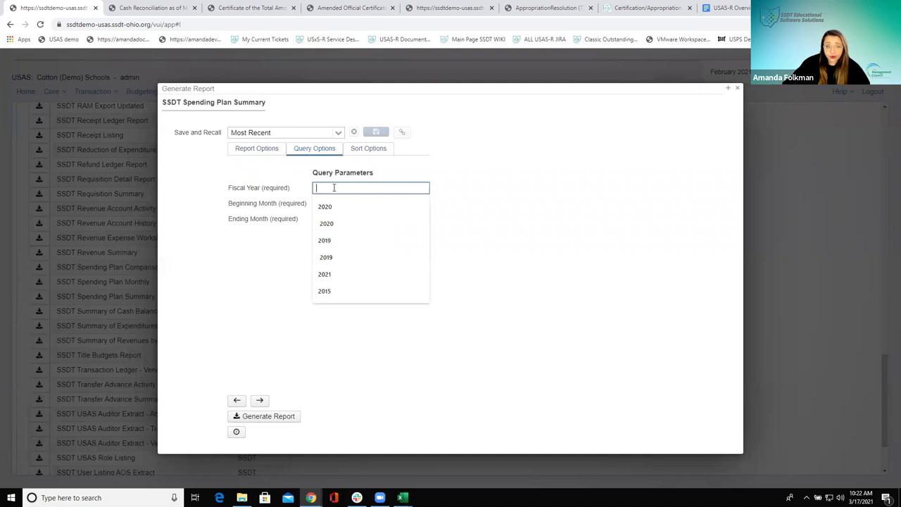
text(2021)
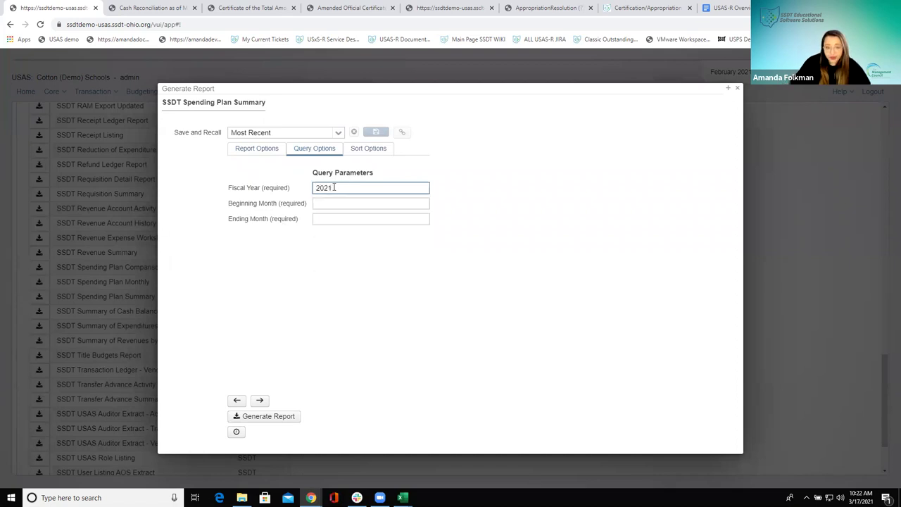
Set beginning and ending months to 07, then generate and open the Spending Plan Summary PDF.
click(342, 202)
click(485, 181)
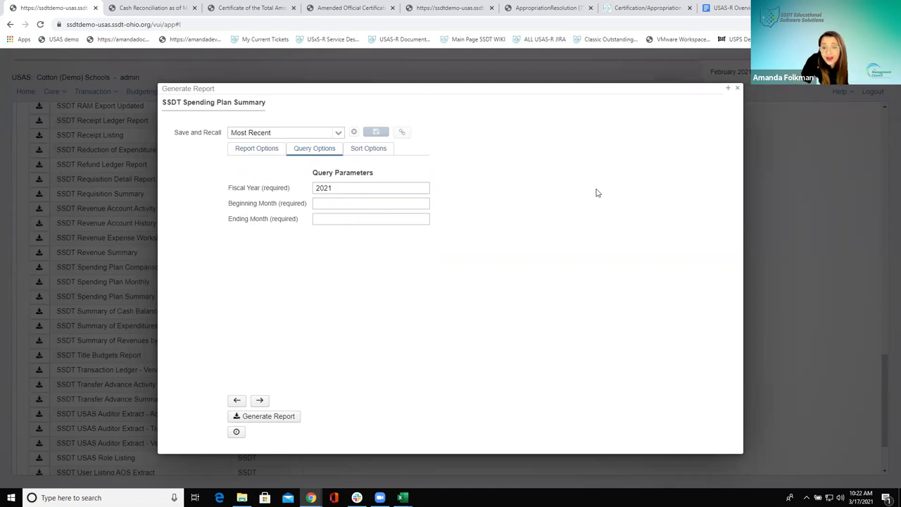
click(364, 205)
click(382, 221)
click(353, 216)
text(07)
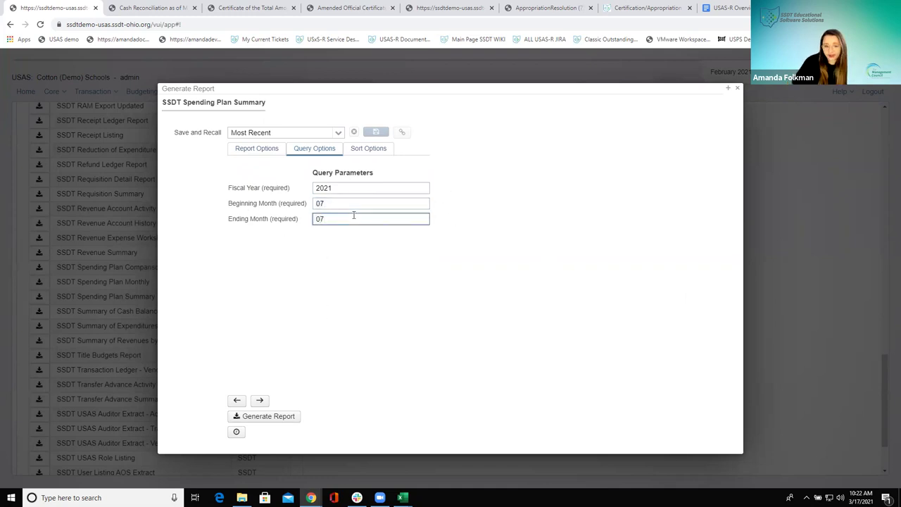
click(547, 209)
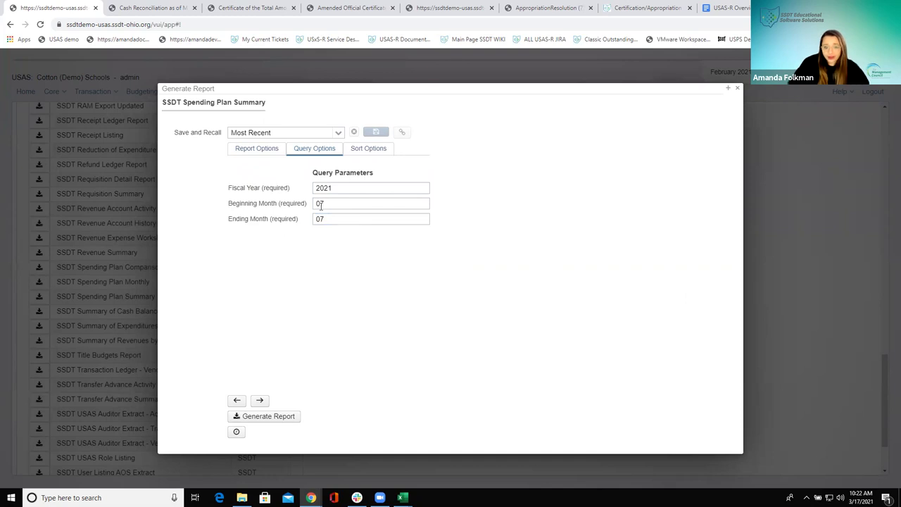
click(270, 417)
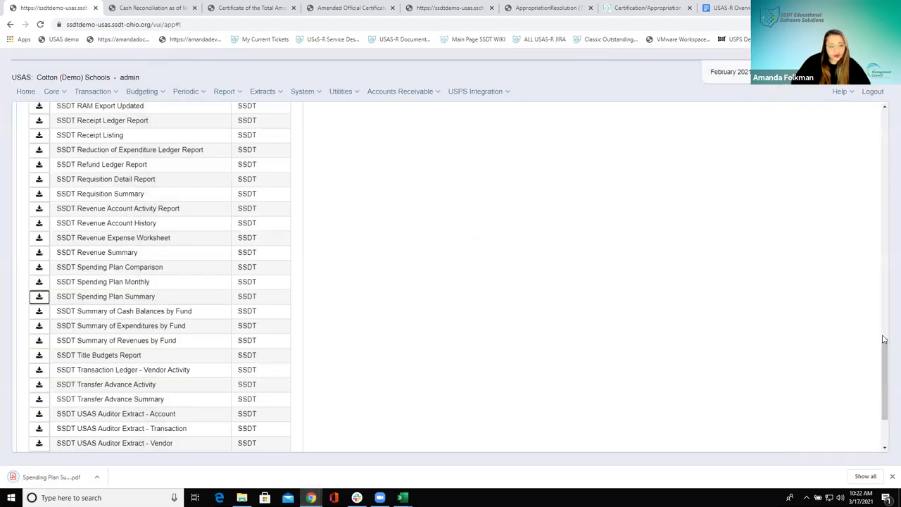
click(33, 479)
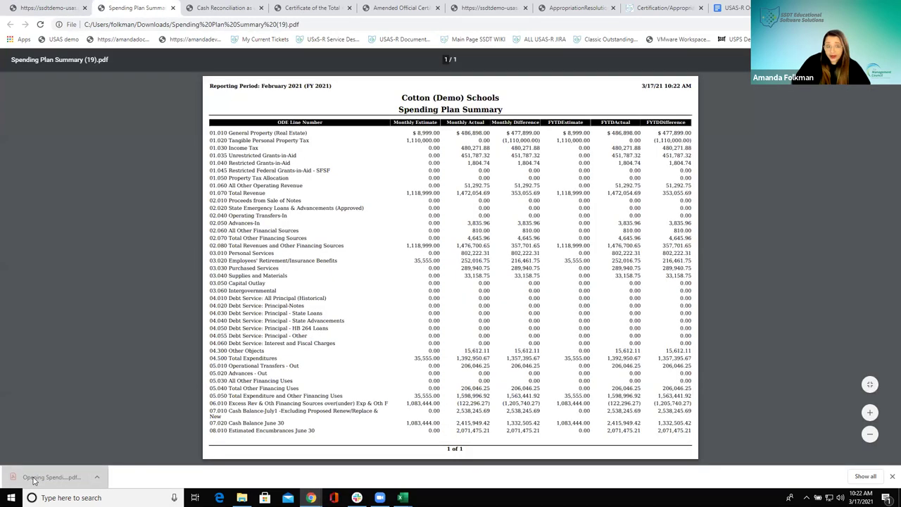
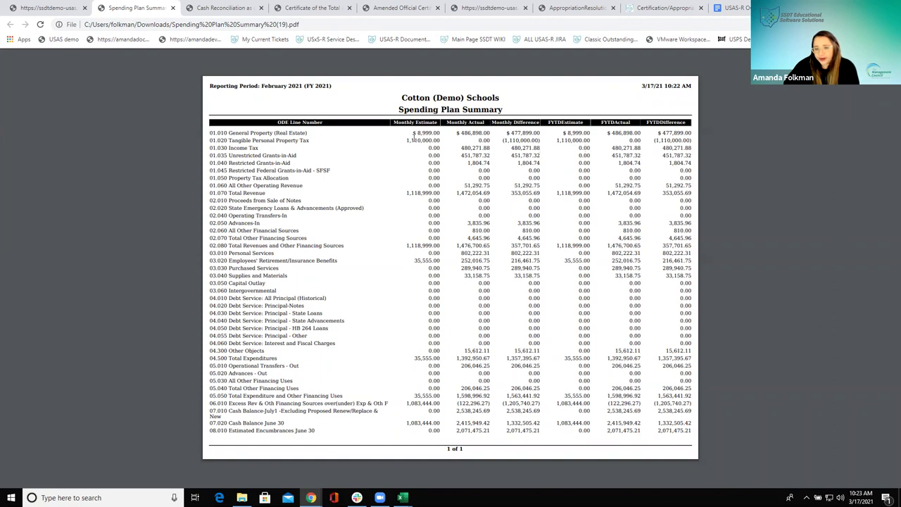
Highlight a Monthly Estimate figure in the Spending Plan Summary PDF, then return to the USAS-R report list.
drag(418, 132, 440, 142)
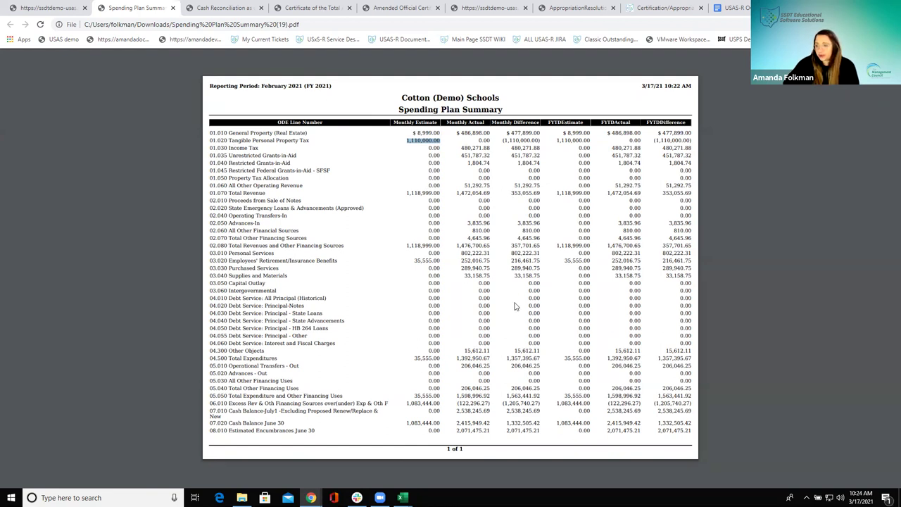
click(48, 8)
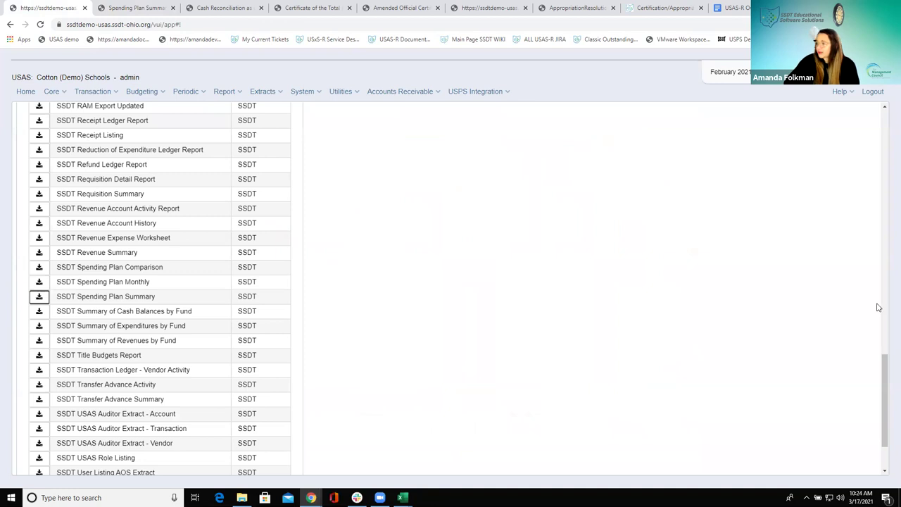
Generate the SSDT Spending Plan Monthly report for fiscal year 2021 as a PDF.
click(39, 283)
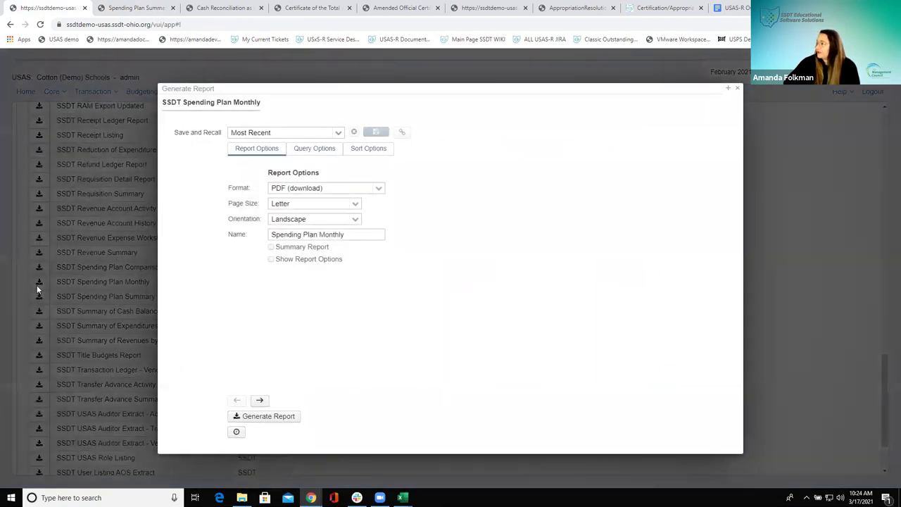
click(311, 151)
click(334, 189)
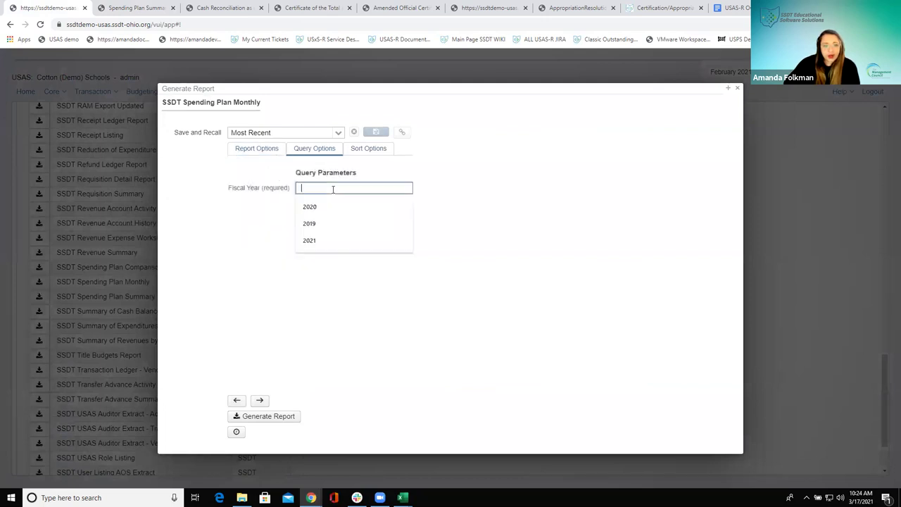
text(2021)
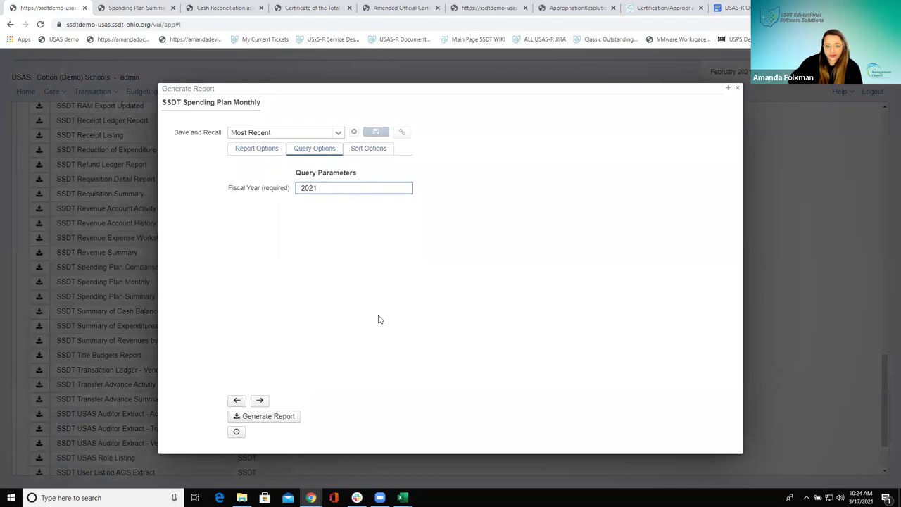
click(285, 417)
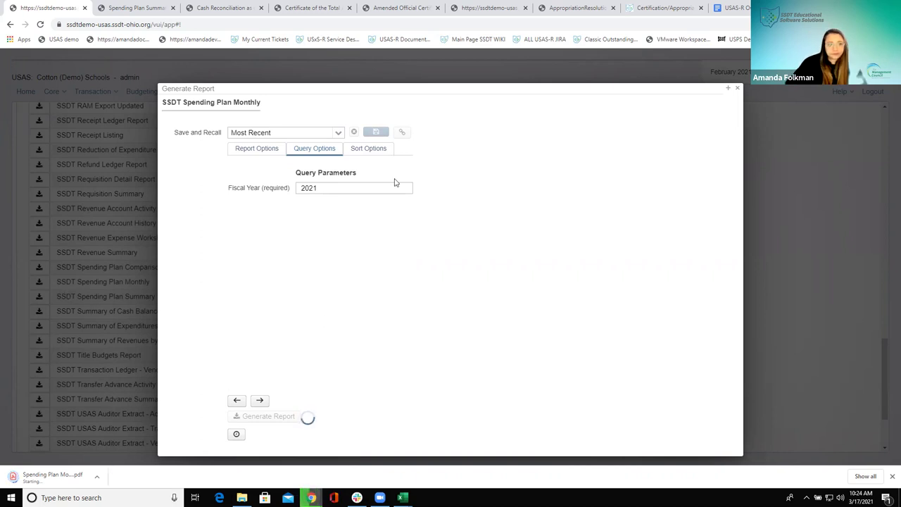
Close the Cash Reconciliation, certificate and appropriation report tabs and open the Spending Plan Monthly PDF.
click(260, 9)
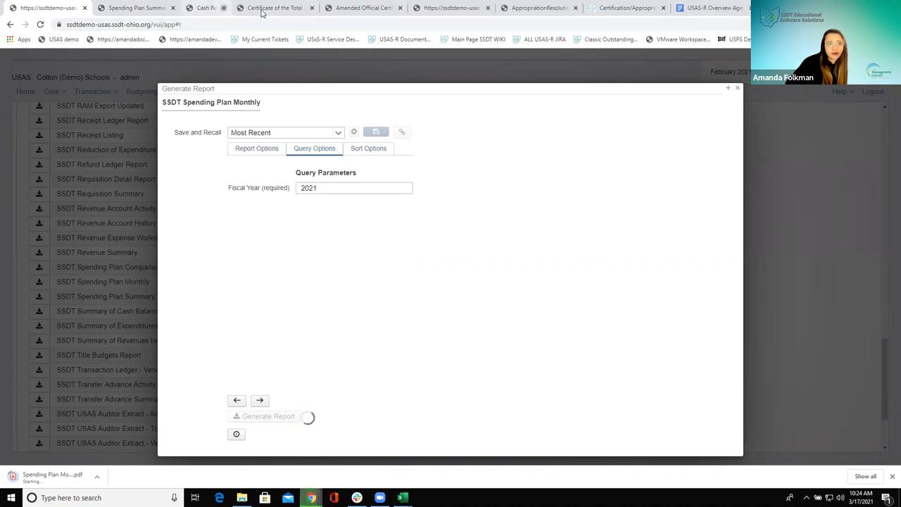
click(261, 8)
click(260, 8)
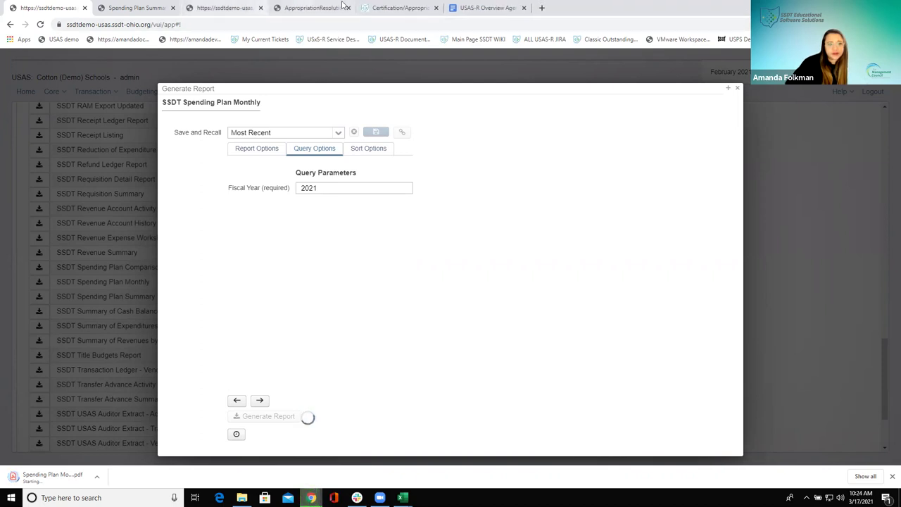
click(349, 8)
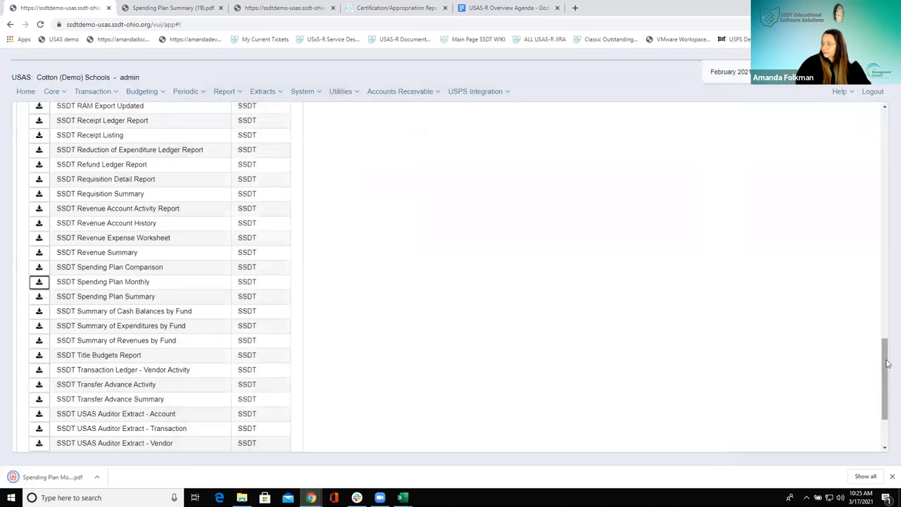
click(50, 478)
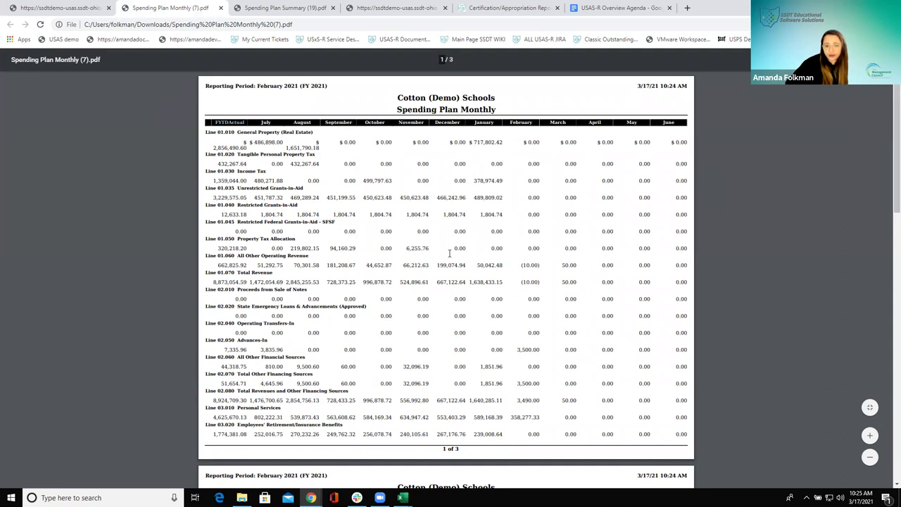
Highlight the Total Revenue figure 524,896.61 in the monthly PDF, then return to the USAS-R list.
drag(401, 281, 452, 306)
click(163, 296)
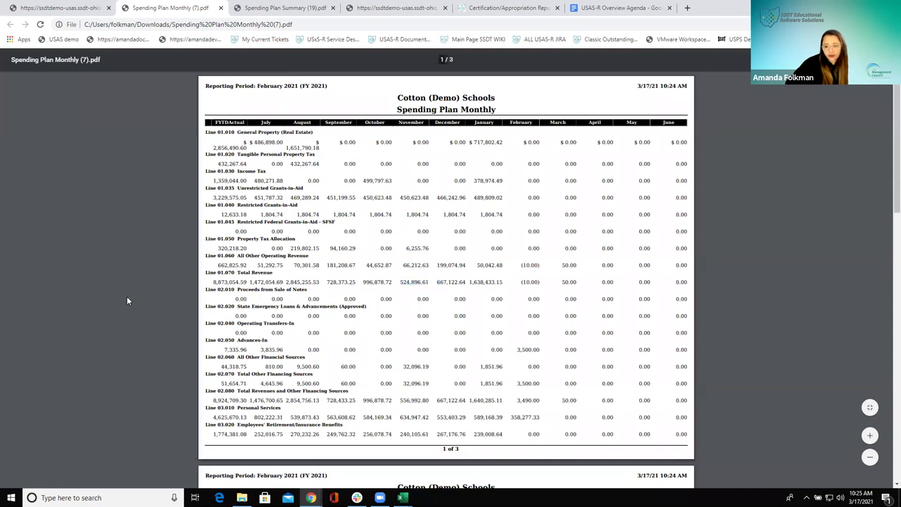
click(56, 8)
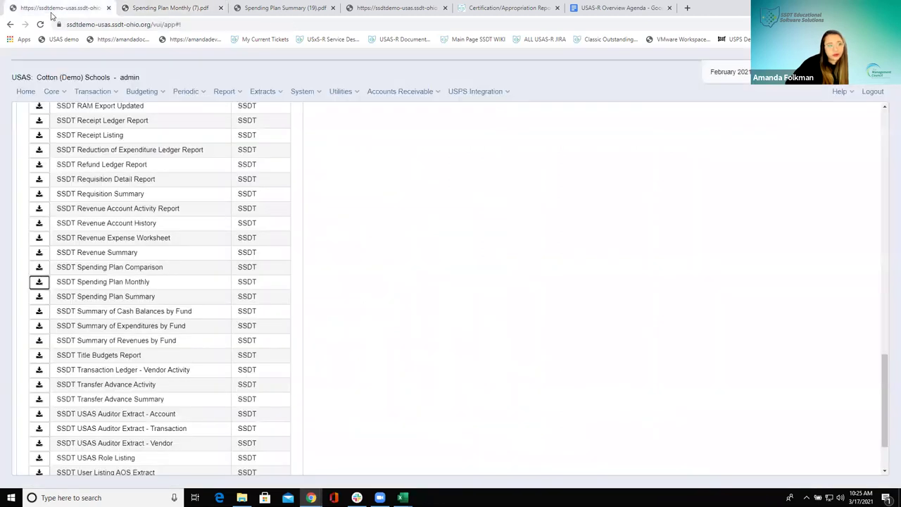
Generate the SSDT Spending Plan Comparison report for fiscal year 2021 as a PDF.
click(39, 267)
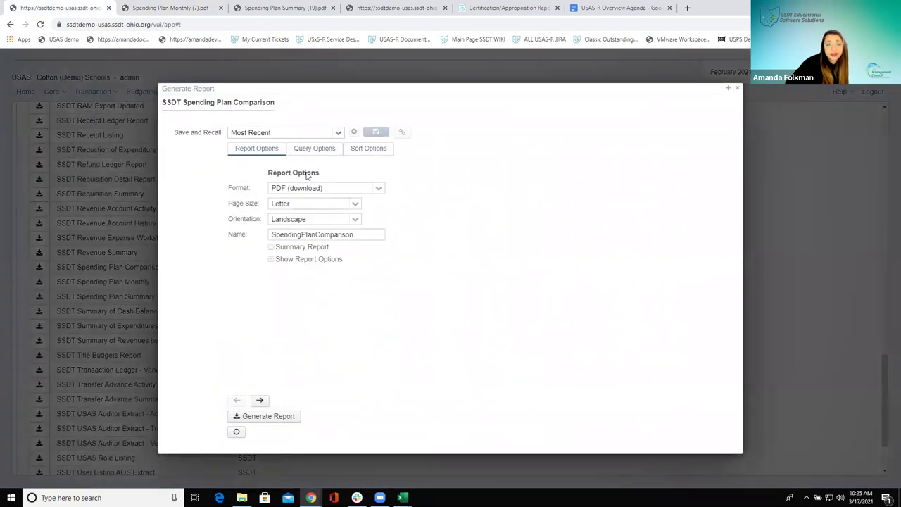
click(314, 149)
click(338, 189)
text(2021)
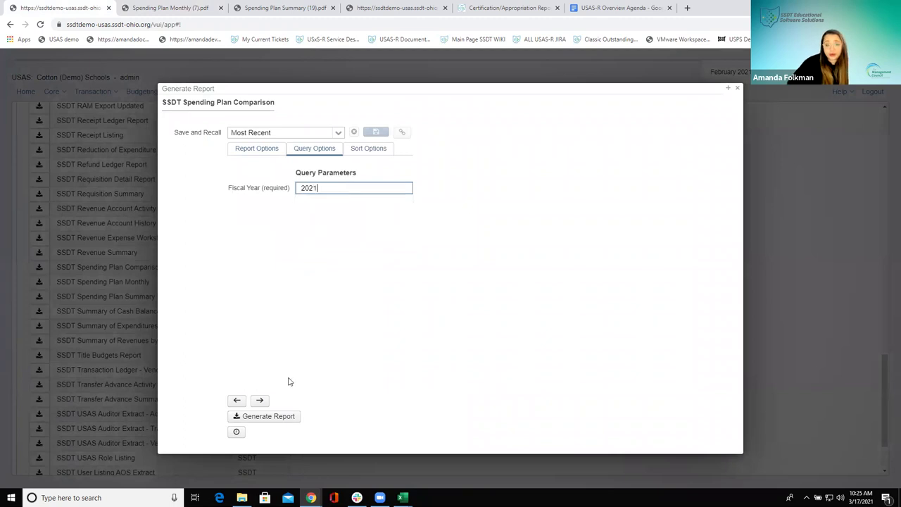
click(271, 418)
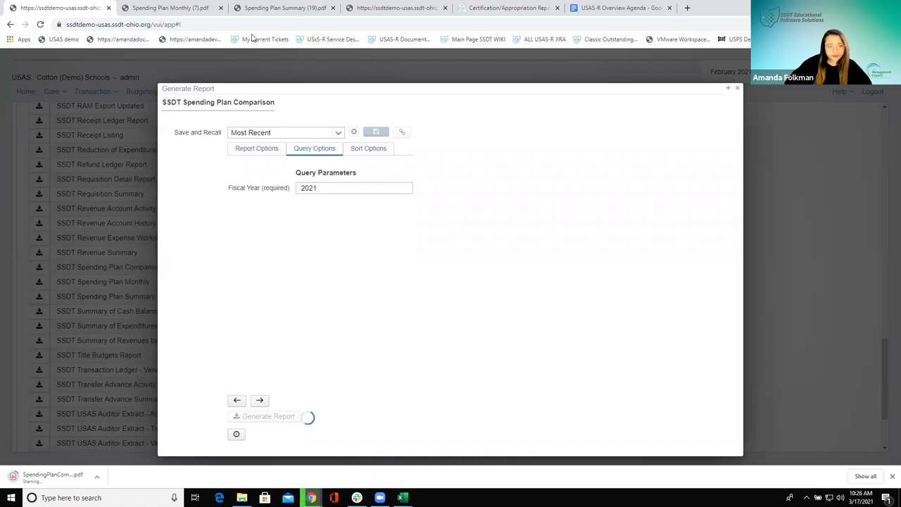
Close the Spending Plan Monthly and Summary PDF tabs and open the Comparison PDF.
click(220, 8)
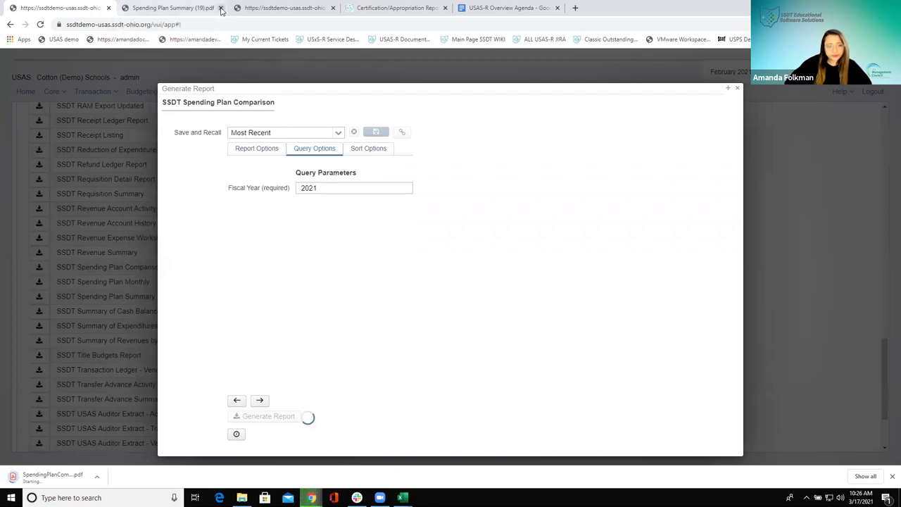
click(220, 7)
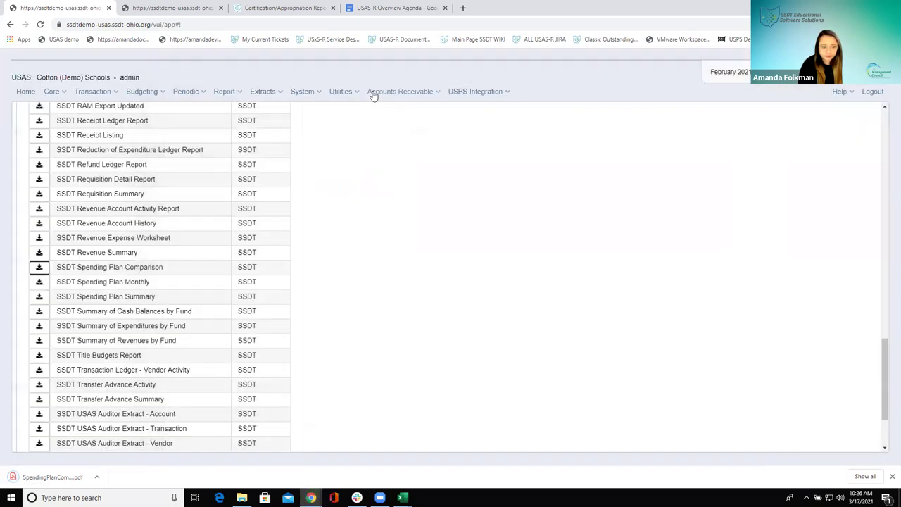
click(42, 477)
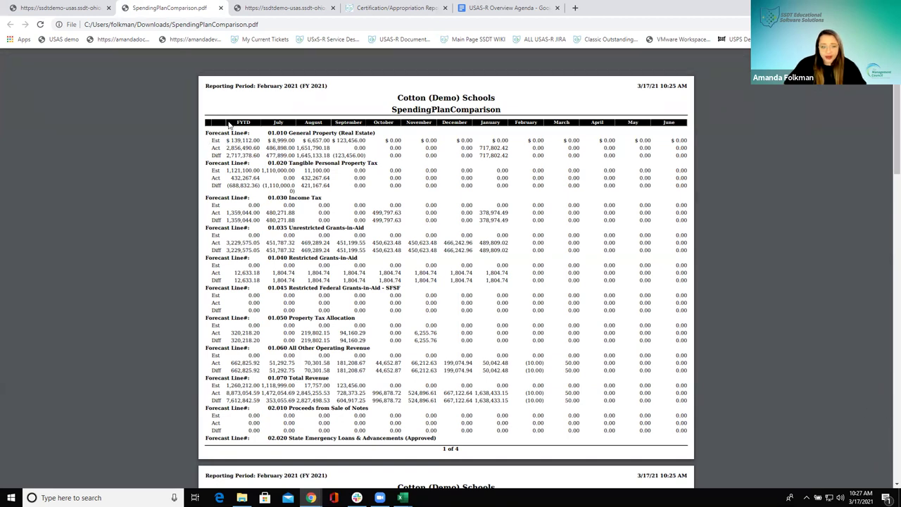
Highlight the first forecast line's label and its Est, Act and Diff rows, then return to USAS-R.
drag(209, 133, 339, 133)
drag(209, 141, 438, 138)
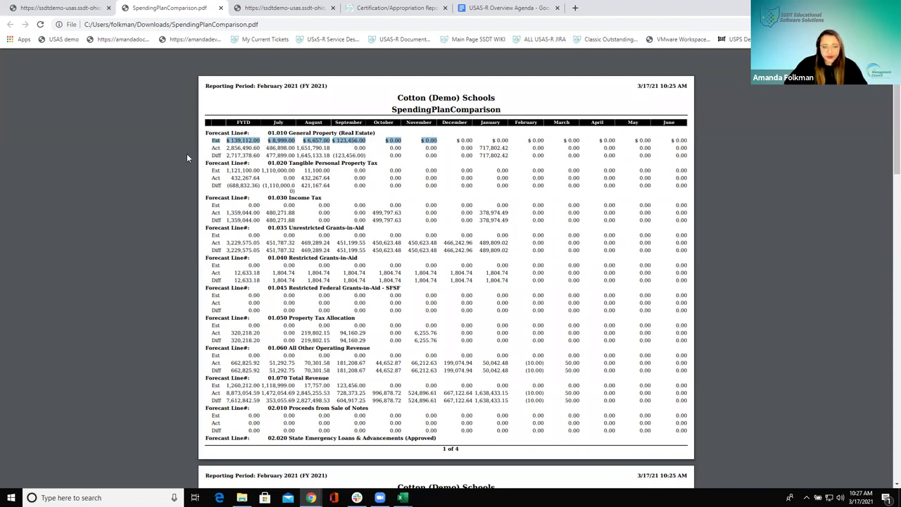
click(212, 149)
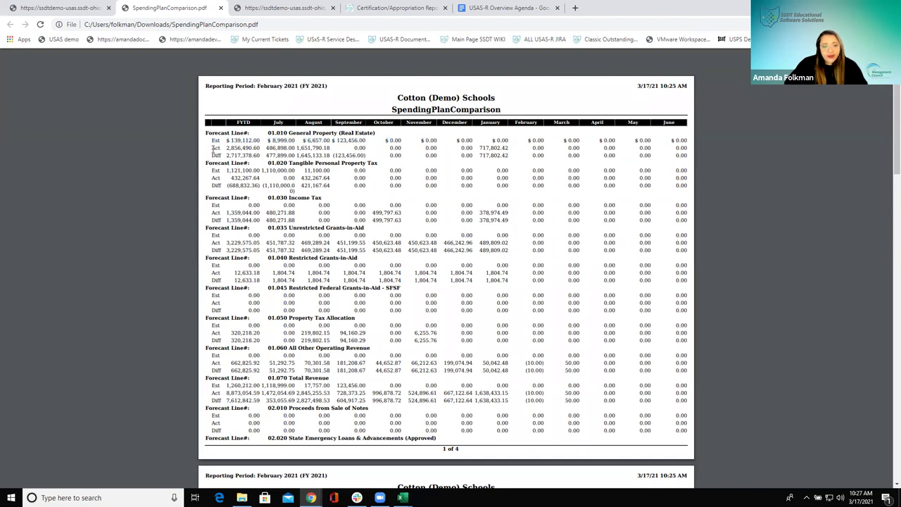
drag(210, 149, 360, 149)
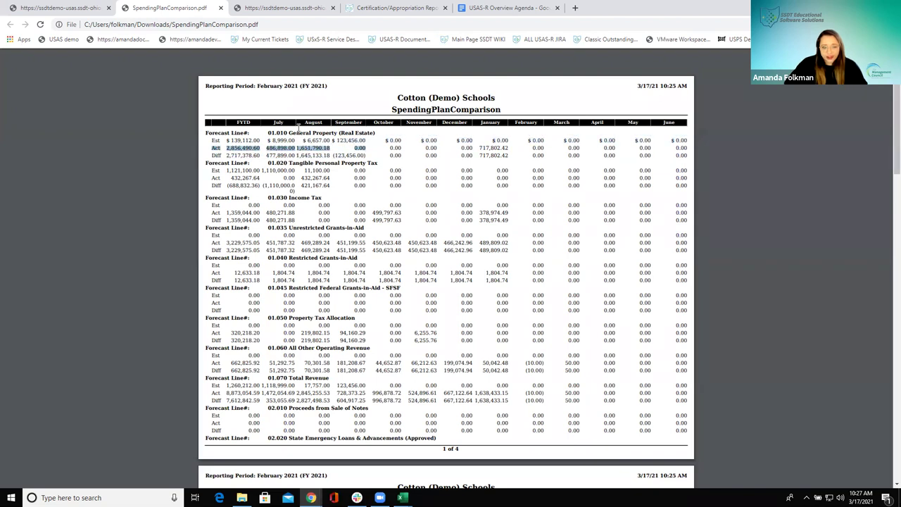
click(212, 155)
drag(212, 155, 367, 158)
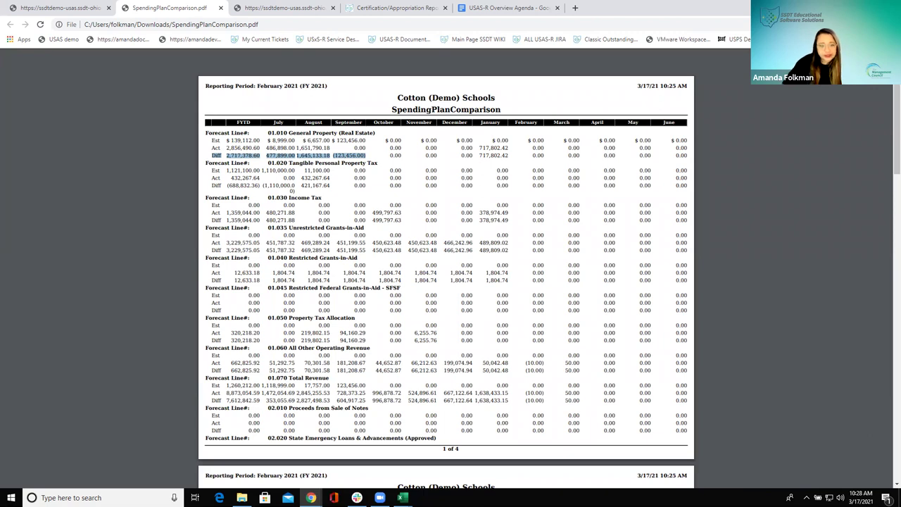
click(34, 9)
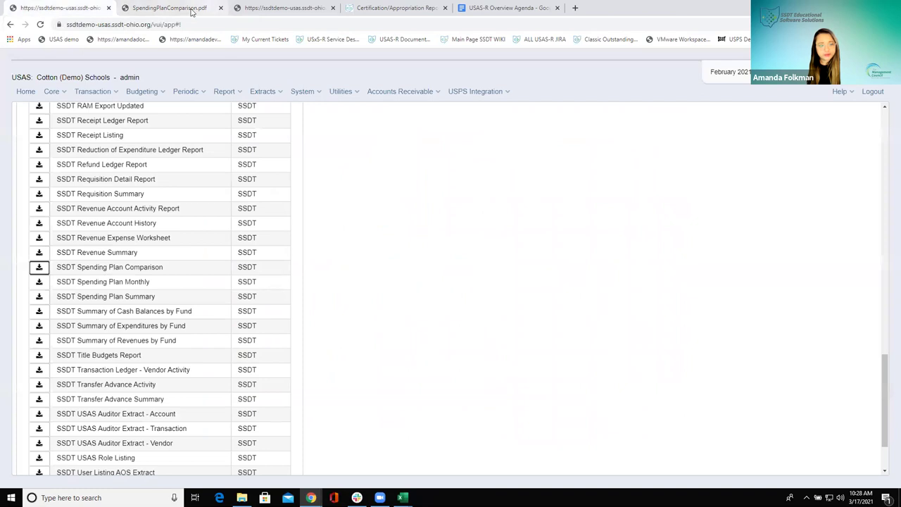
Close the Spending Plan Comparison PDF, open Periodic > Building Profiles and start a new building.
click(226, 10)
click(221, 8)
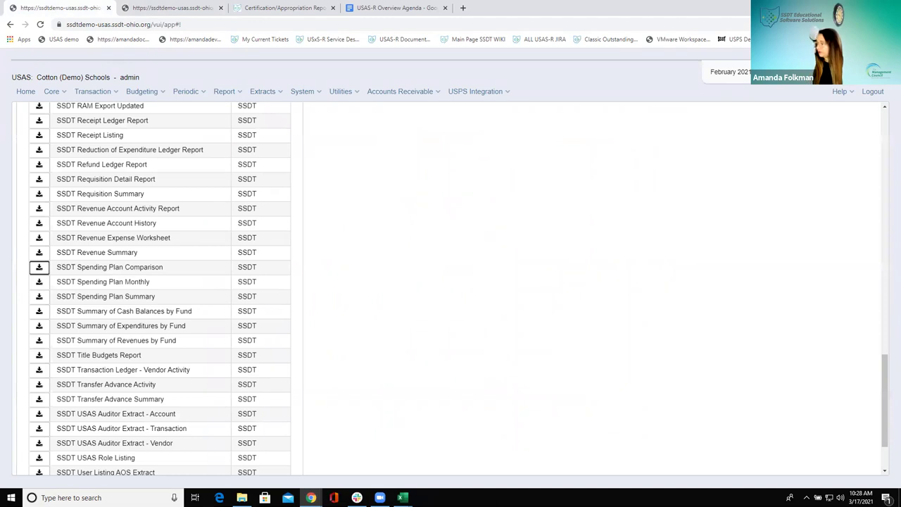
click(192, 93)
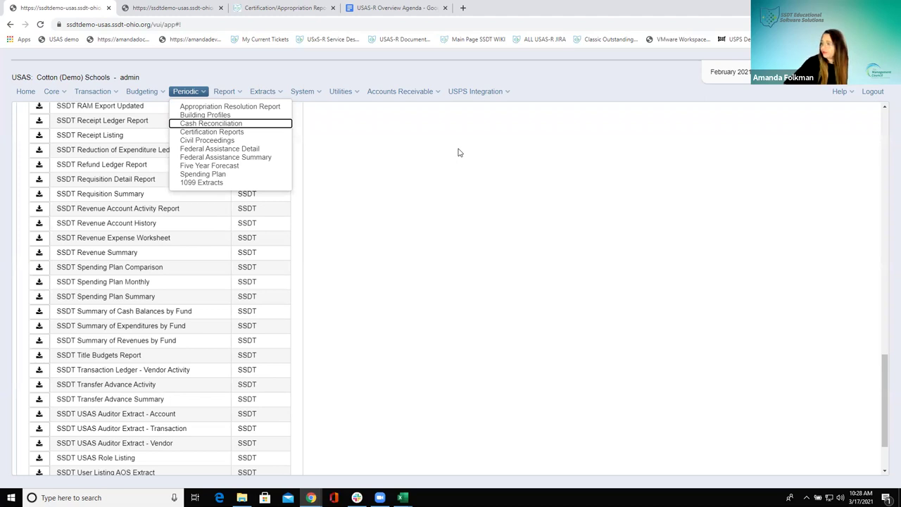
click(187, 91)
click(186, 92)
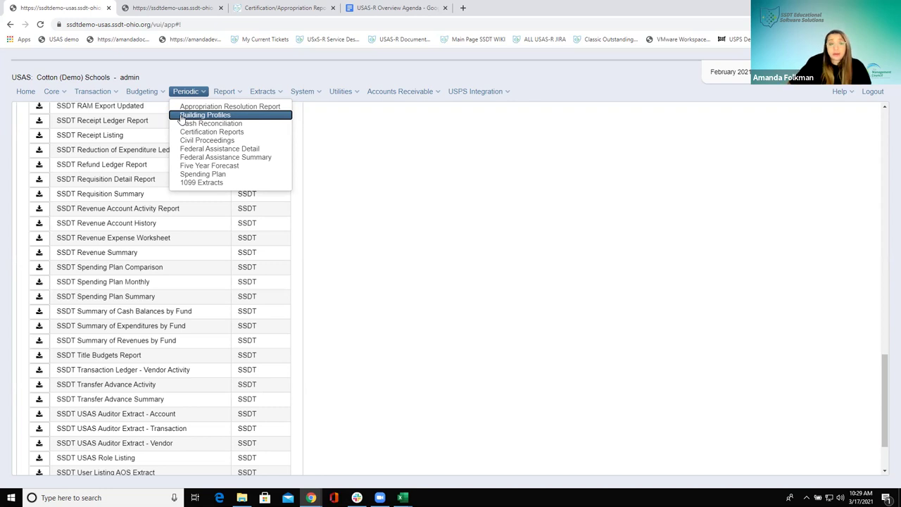
click(181, 117)
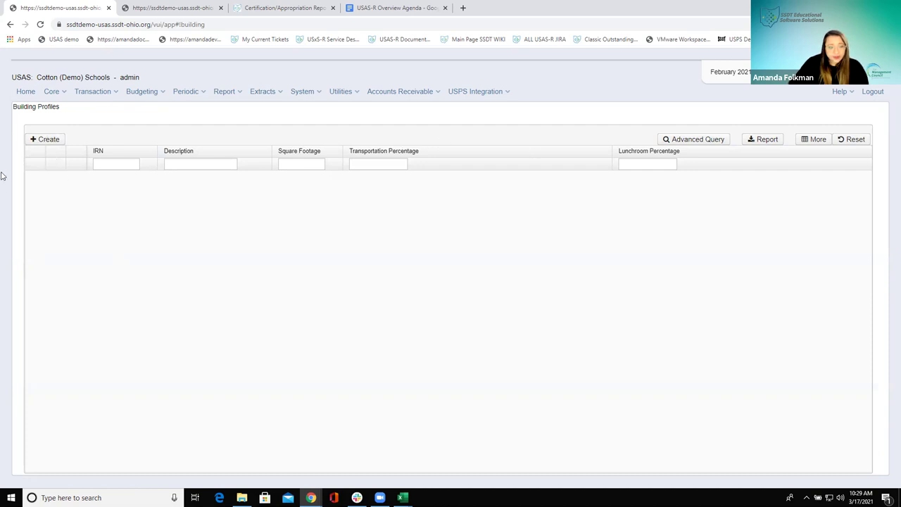
click(43, 141)
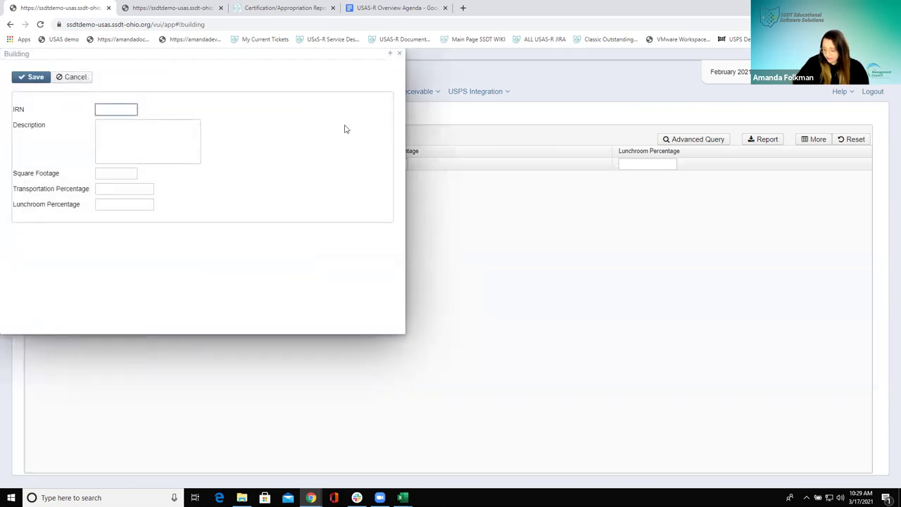
Enter IRN 012345 and description 'High School' for the new building.
text(01234)
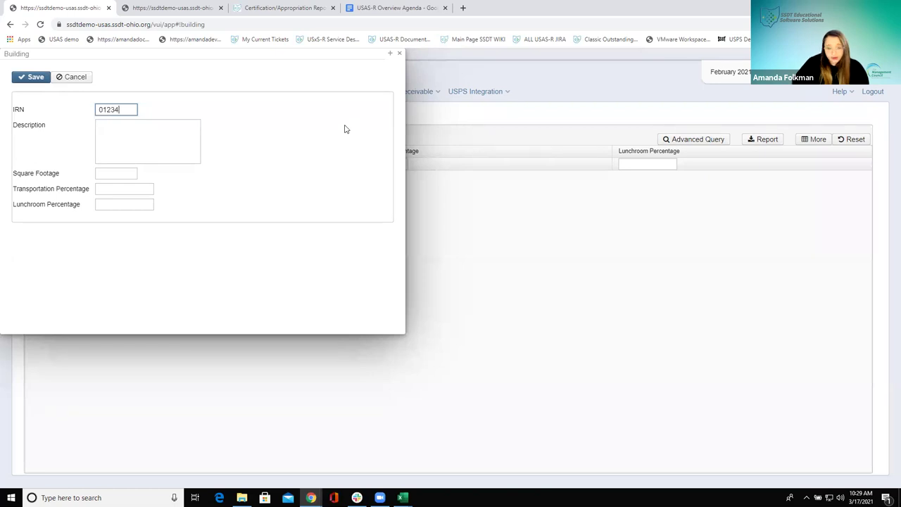
text(5)
click(142, 135)
text(H)
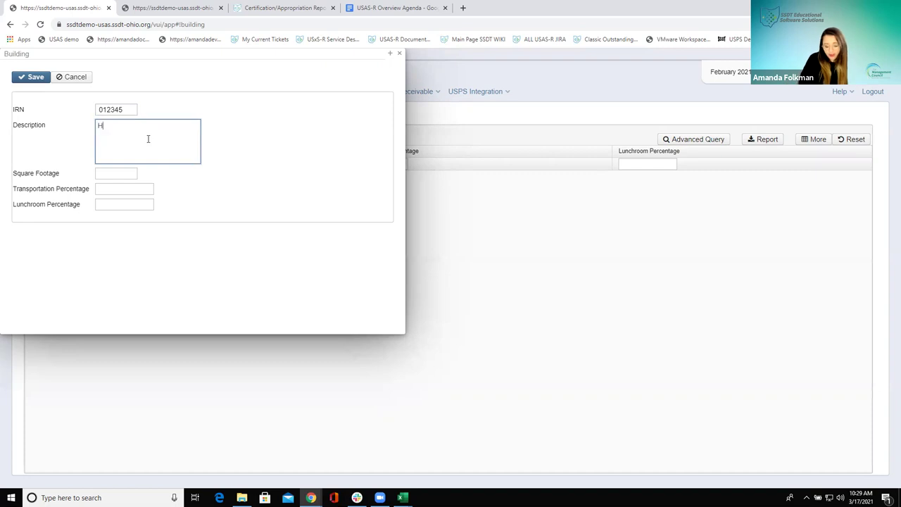
text(igh School)
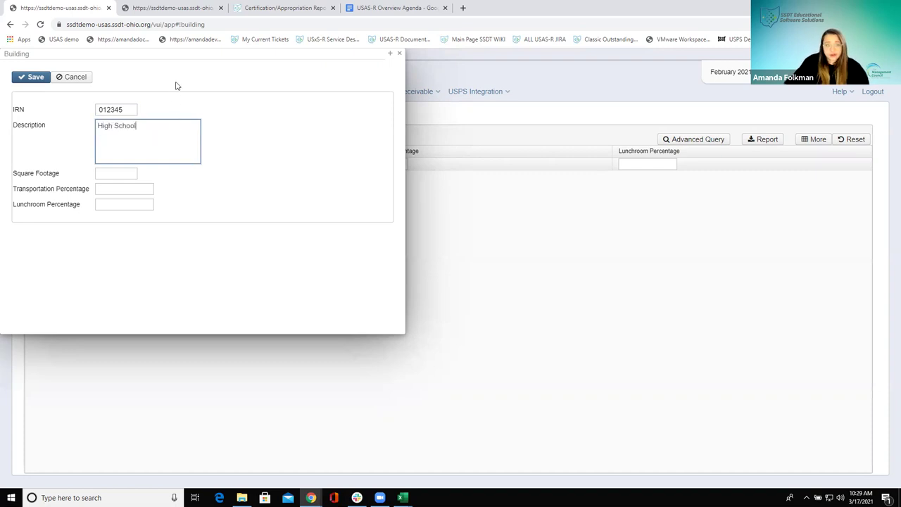
click(170, 59)
drag(199, 55, 361, 95)
Set 55555 square feet, 50% transportation and 75% lunchroom, then save the profile.
click(286, 215)
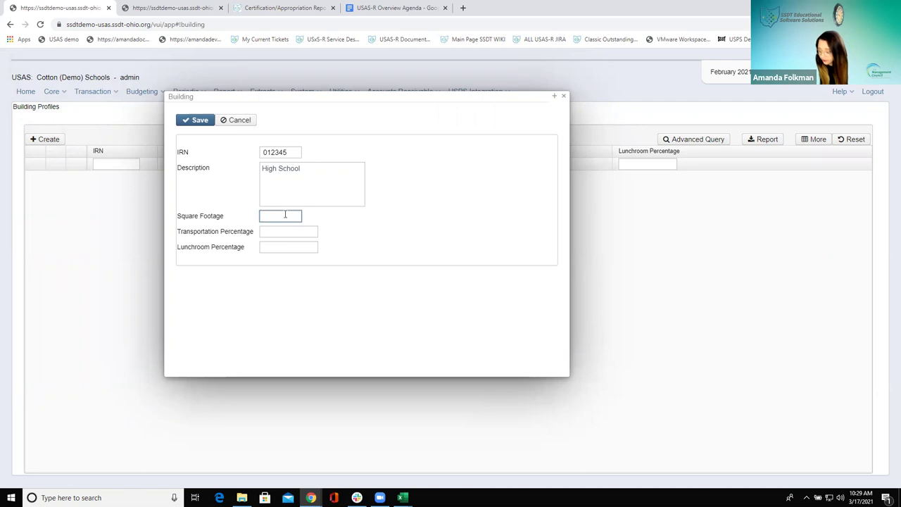
text(55555)
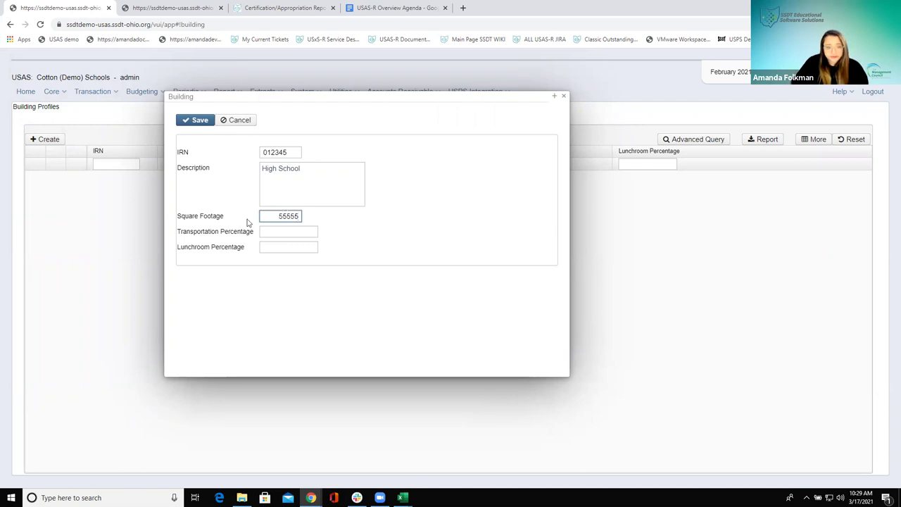
click(289, 231)
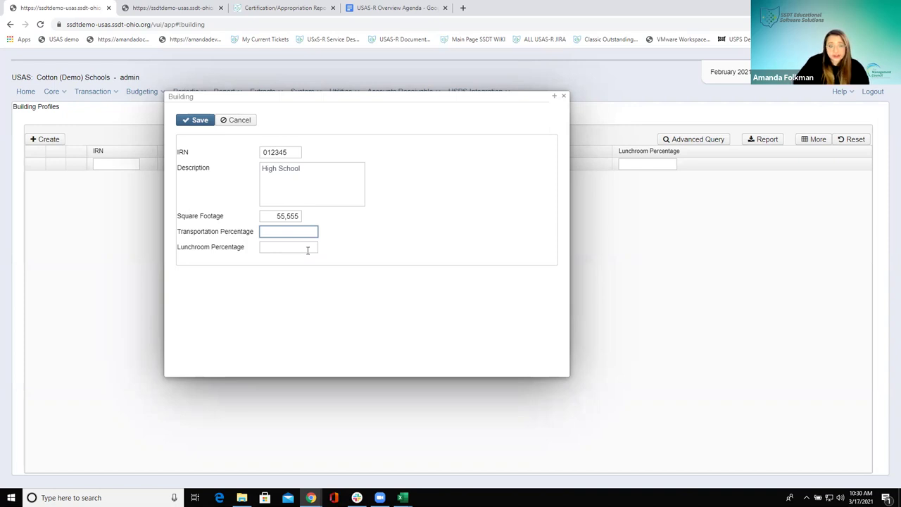
text(50)
click(308, 250)
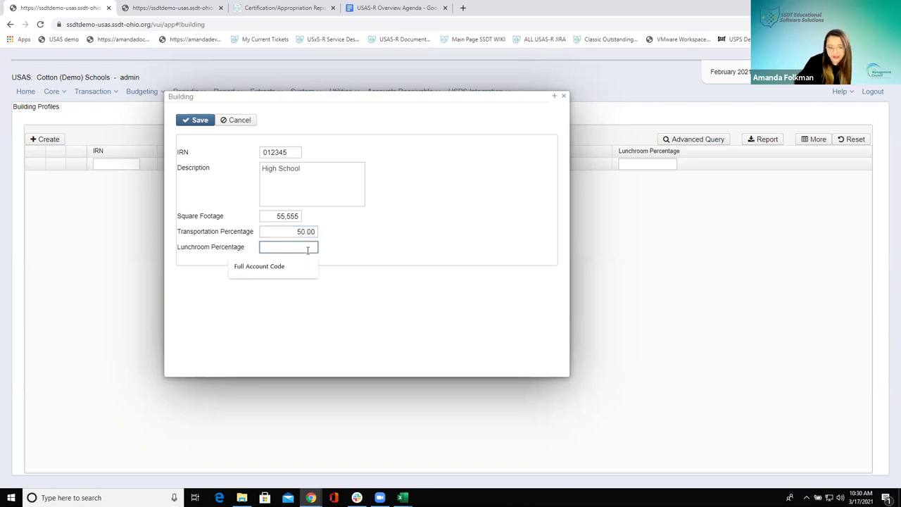
text(25)
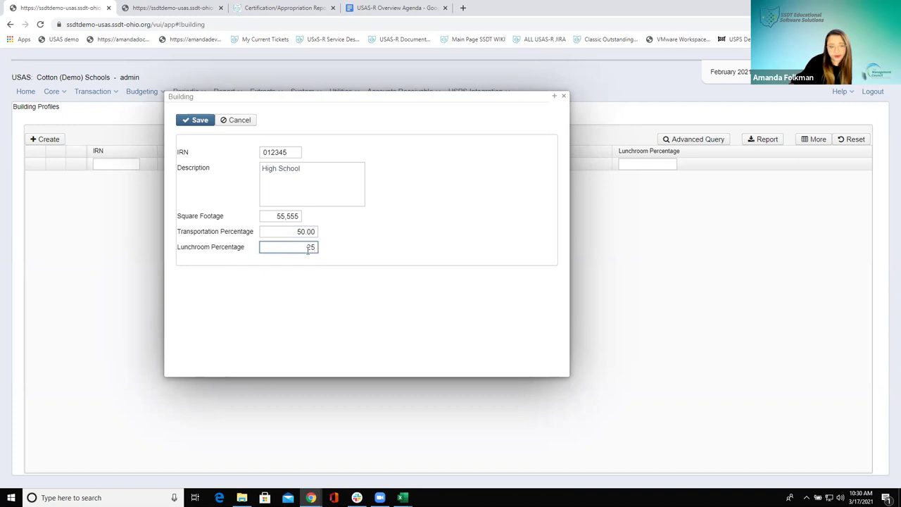
click(386, 253)
drag(298, 247, 329, 250)
text(75)
click(330, 250)
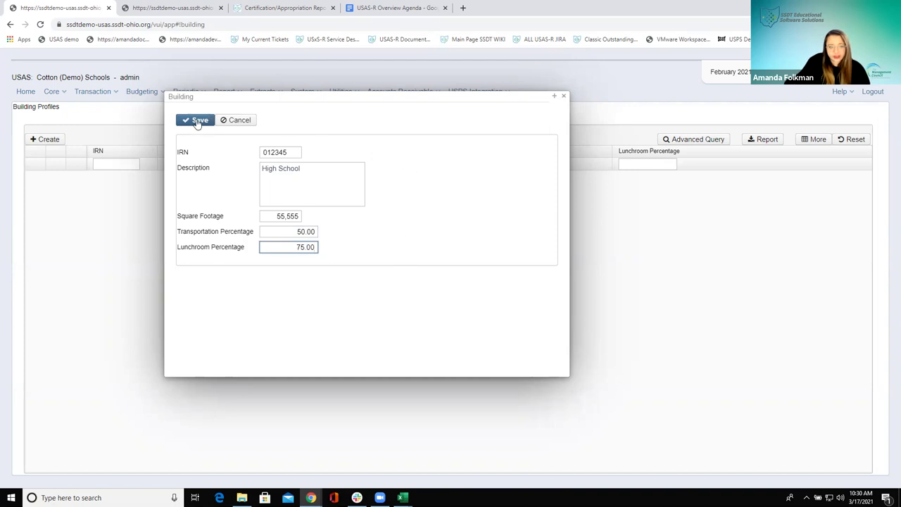
click(198, 121)
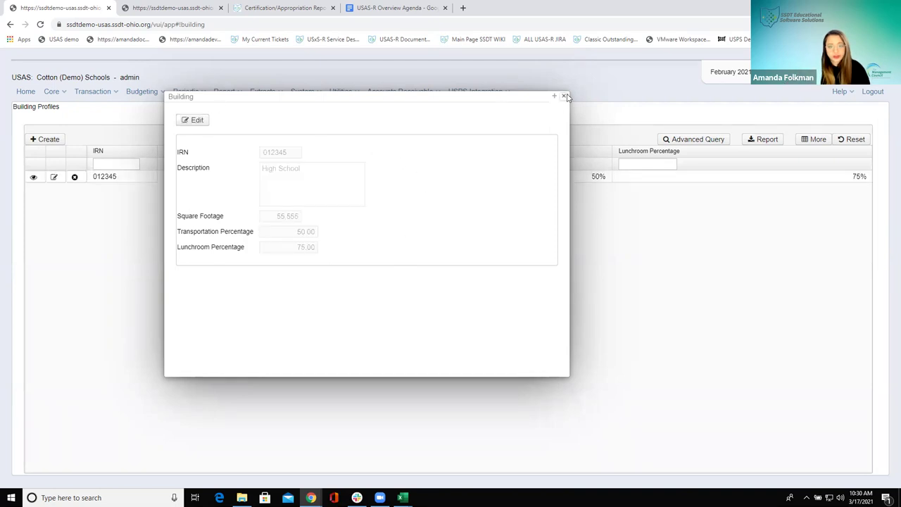
click(566, 97)
Create and save building 023456 'Elementary School' with its square footage, 50% transportation and 25% lunchroom.
click(44, 139)
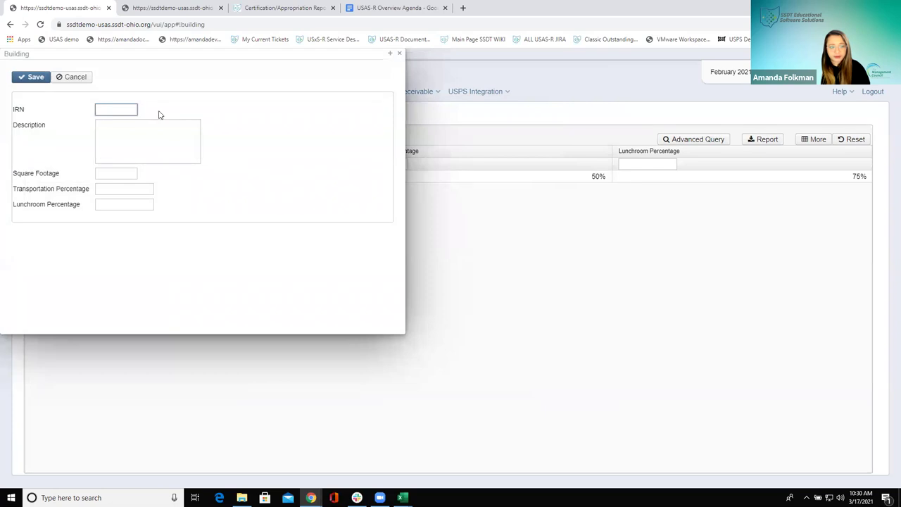
text(023456)
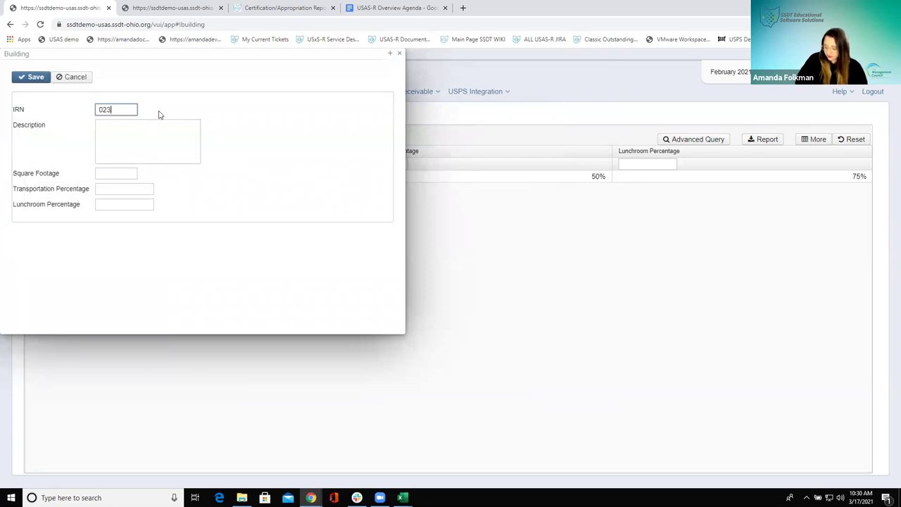
click(169, 138)
text(Elementary)
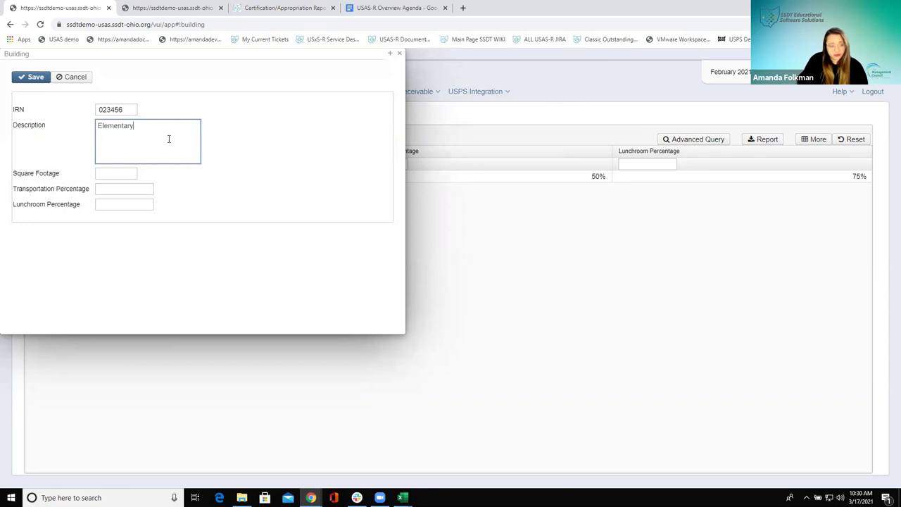
text( School)
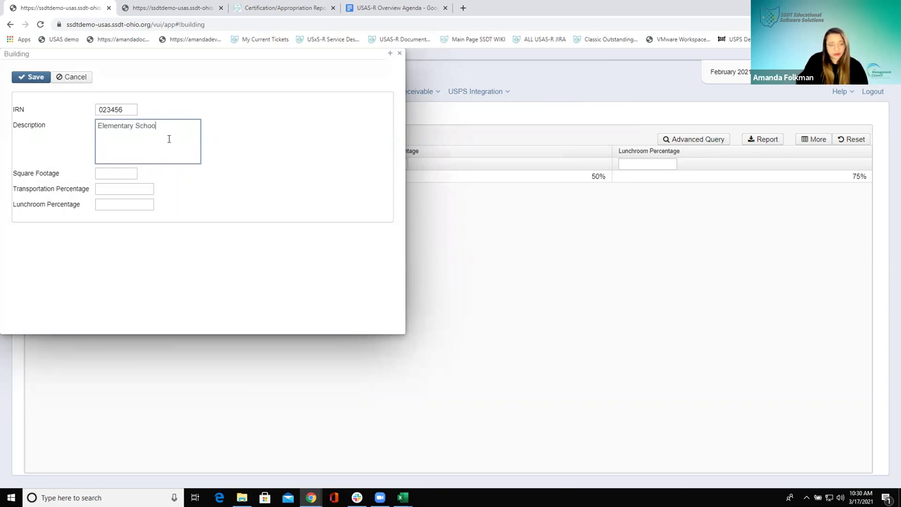
click(121, 177)
text(99854)
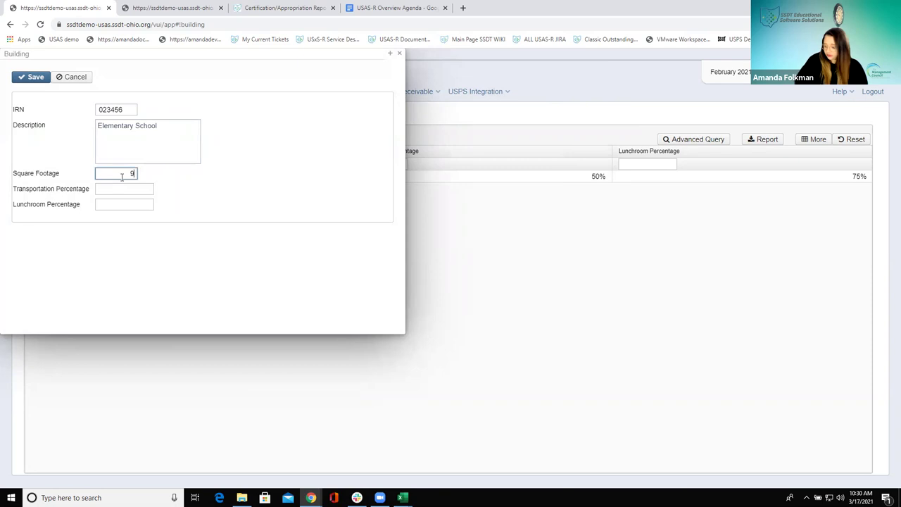
click(121, 189)
text(50)
click(133, 202)
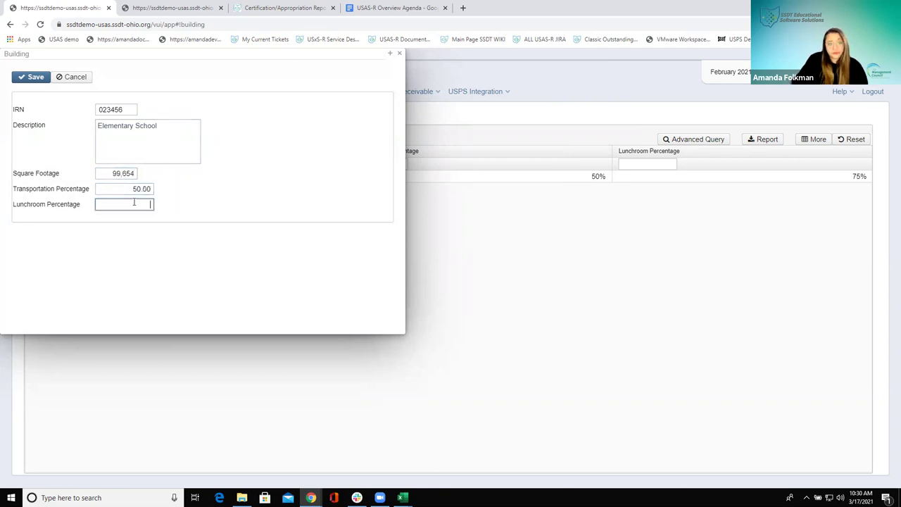
text(25)
click(36, 79)
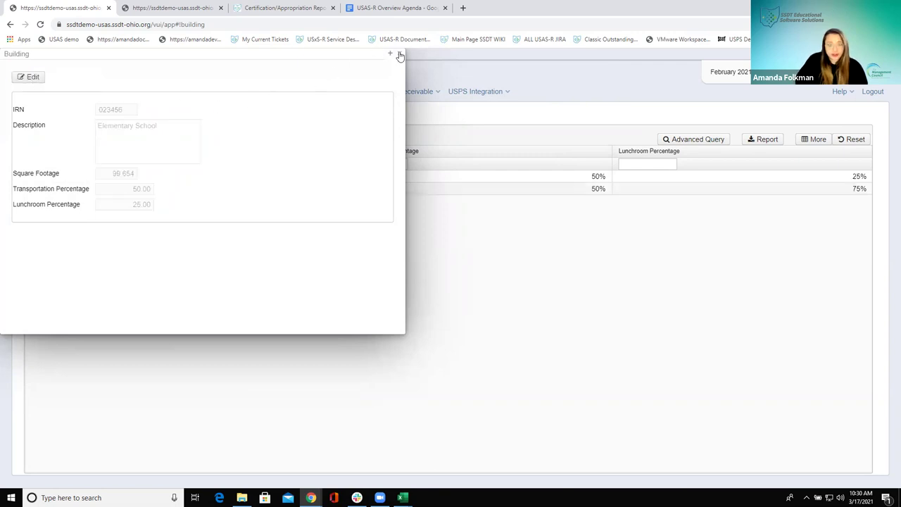
click(399, 54)
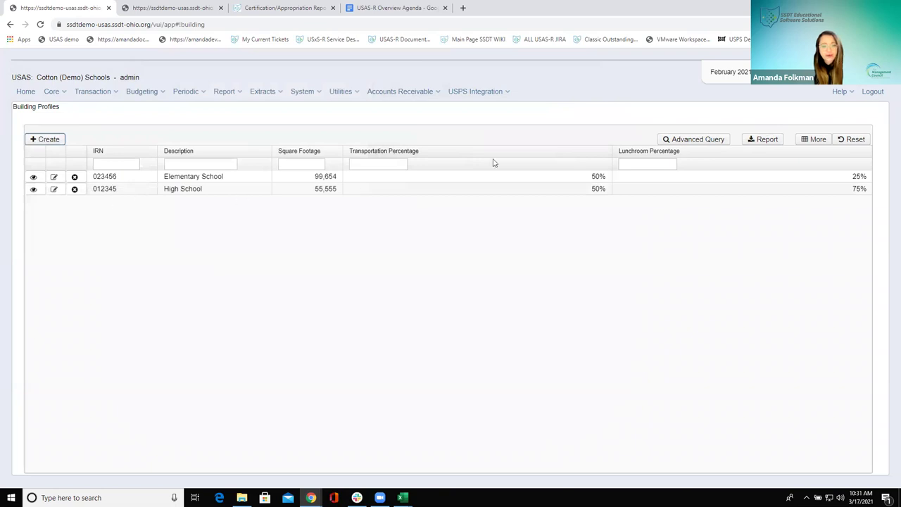
Resize the Transportation and Lunchroom Percentage columns so both headers fit beside the building details.
drag(610, 151, 450, 151)
drag(710, 151, 497, 176)
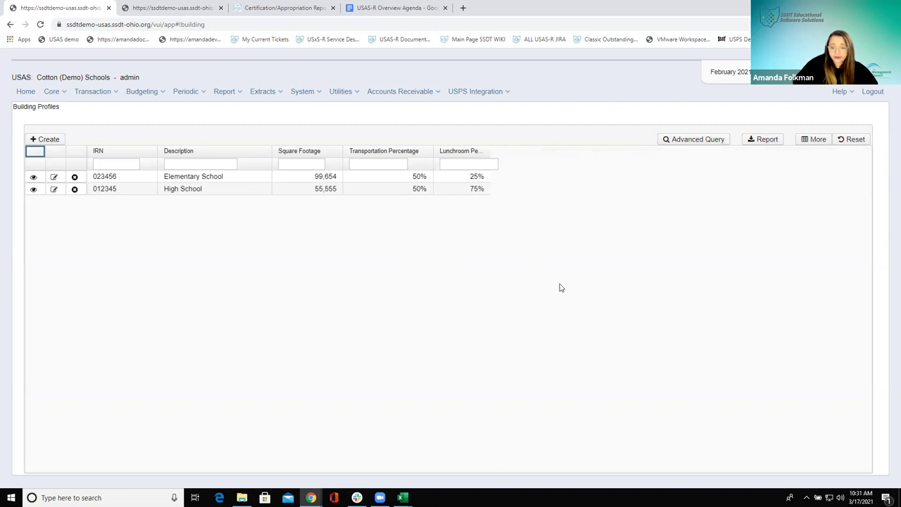
drag(497, 153, 551, 153)
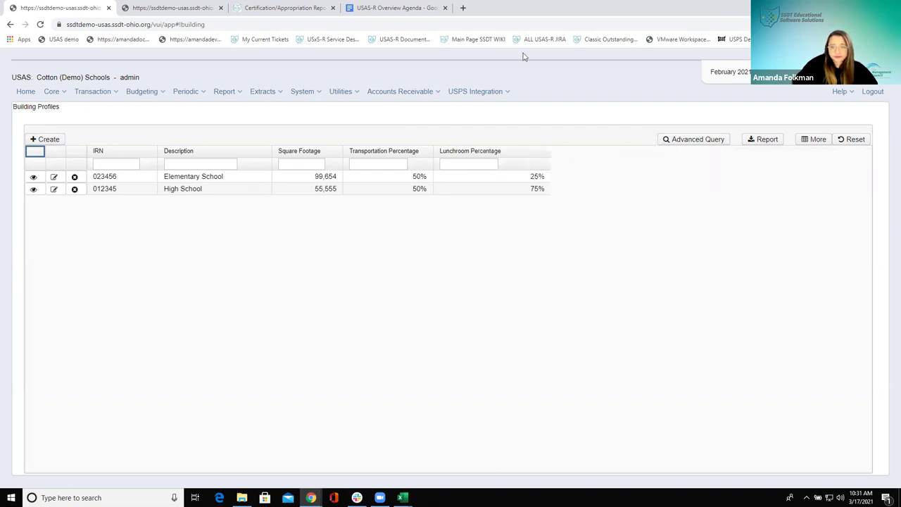
click(177, 94)
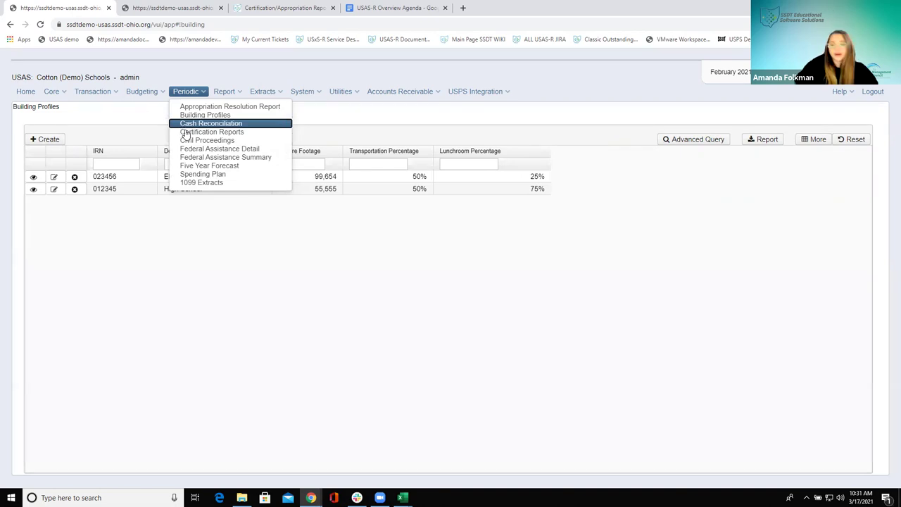
Open Civil Proceedings and view the existing fiscal year 2020 case record.
click(188, 141)
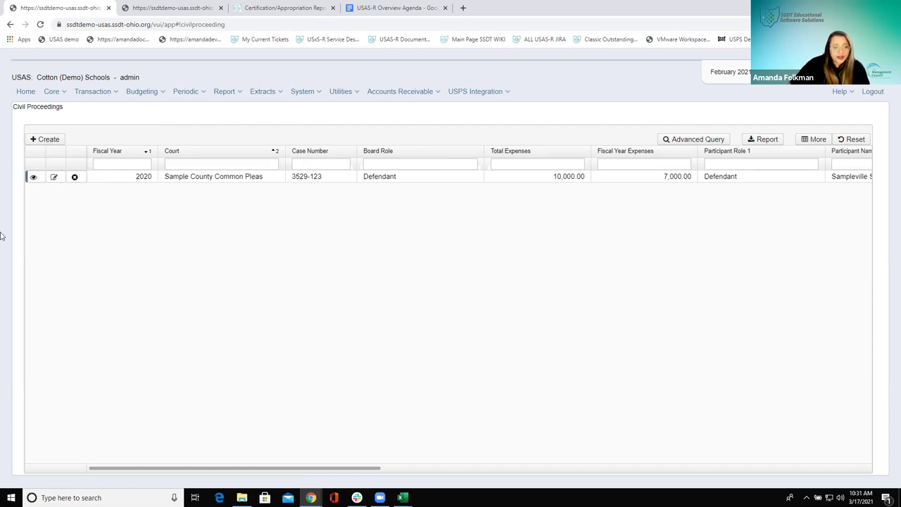
click(33, 176)
drag(141, 55, 265, 64)
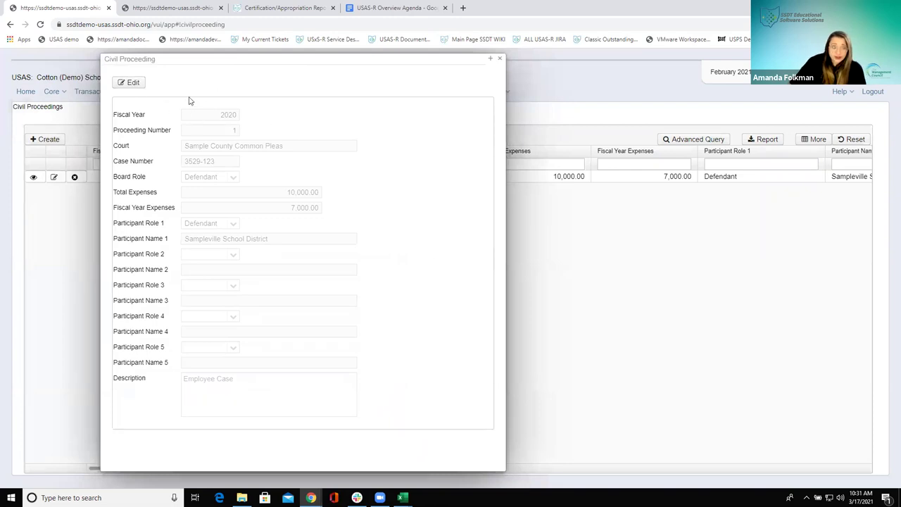
Make the civil proceeding record editable, cancel the edits, and close the record window.
click(130, 83)
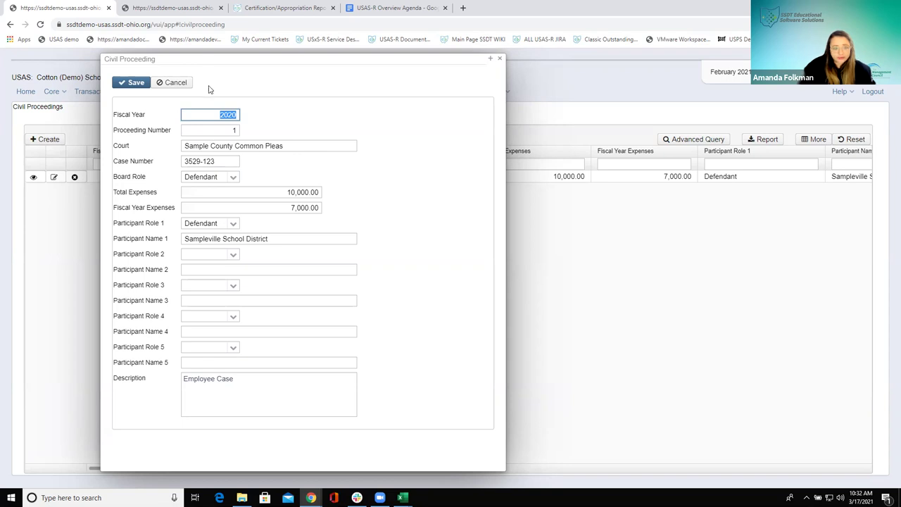
click(163, 86)
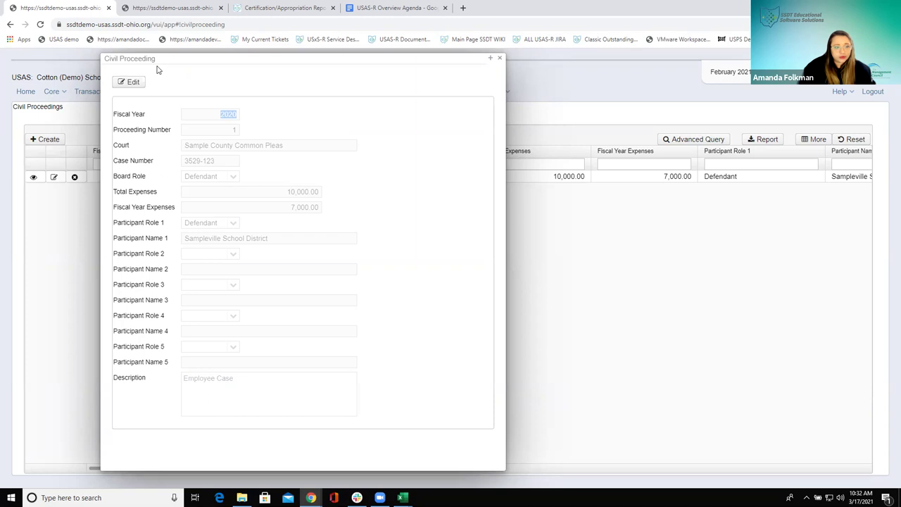
drag(488, 64, 493, 123)
click(504, 114)
click(189, 92)
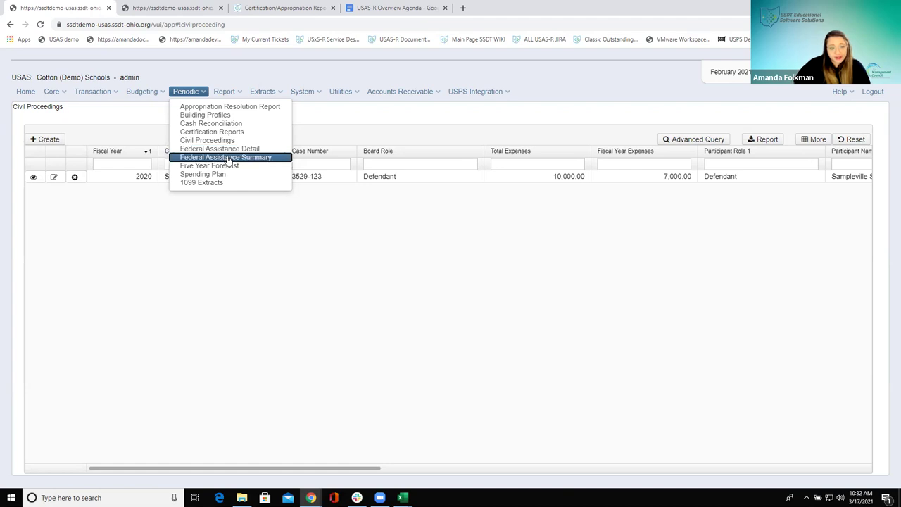
Open the 2021 Federal Assistance Summary record and switch it into edit mode.
click(228, 159)
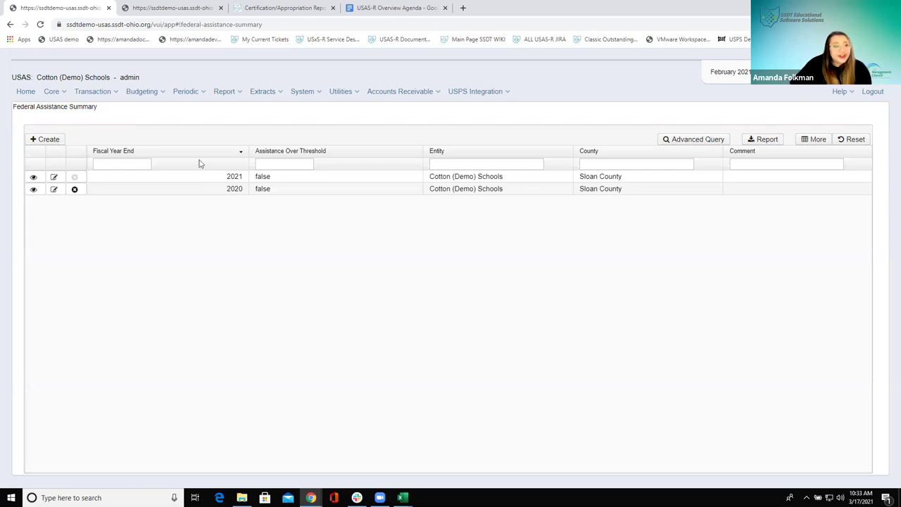
click(32, 177)
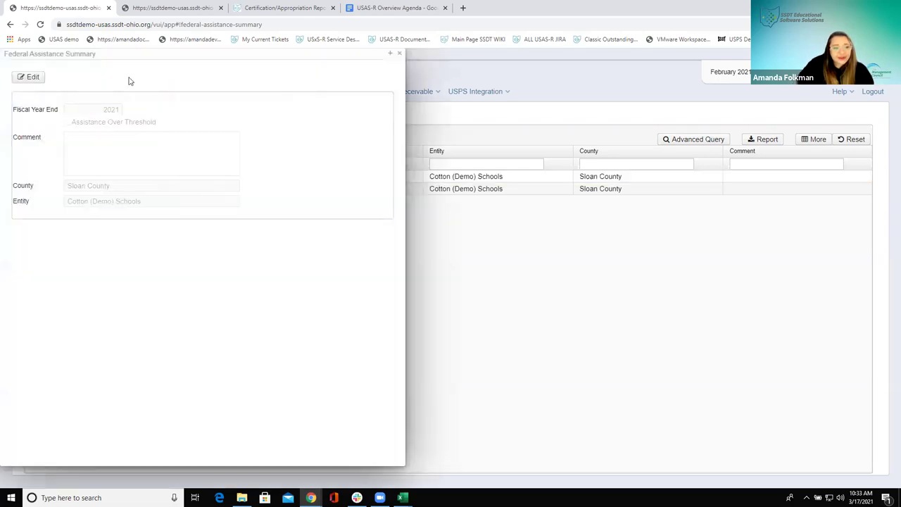
click(39, 81)
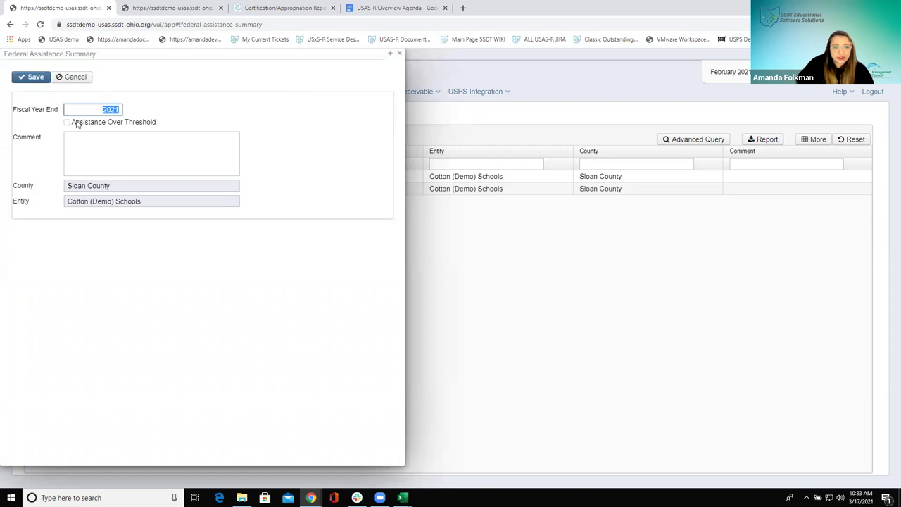
click(164, 117)
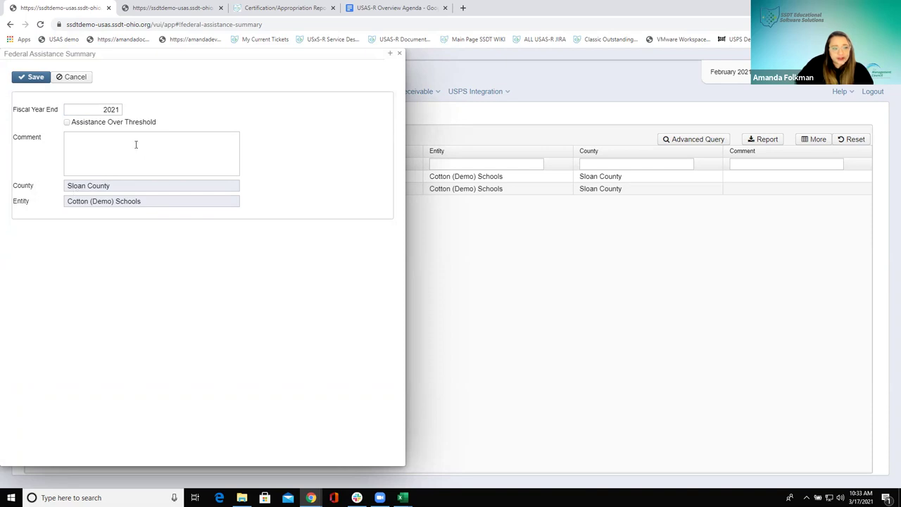
Discard the edits to the 2021 summary record and close its window.
click(74, 79)
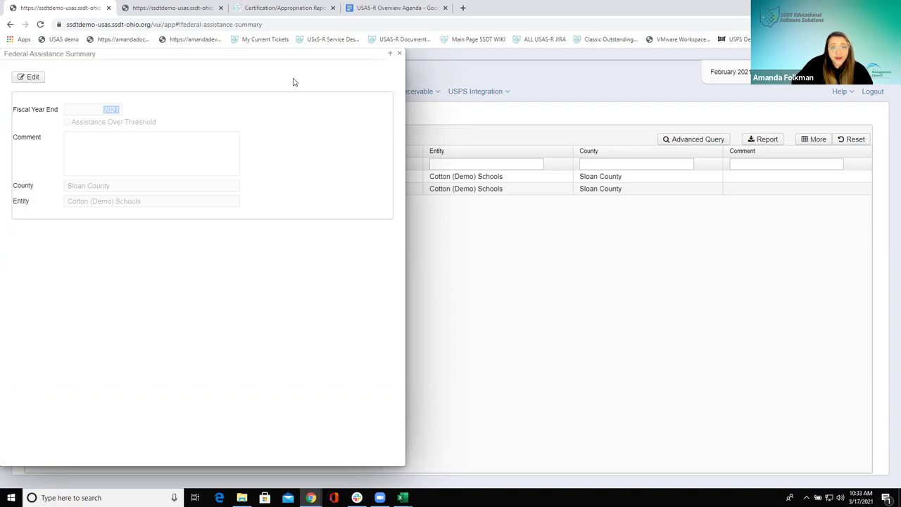
drag(130, 55, 172, 129)
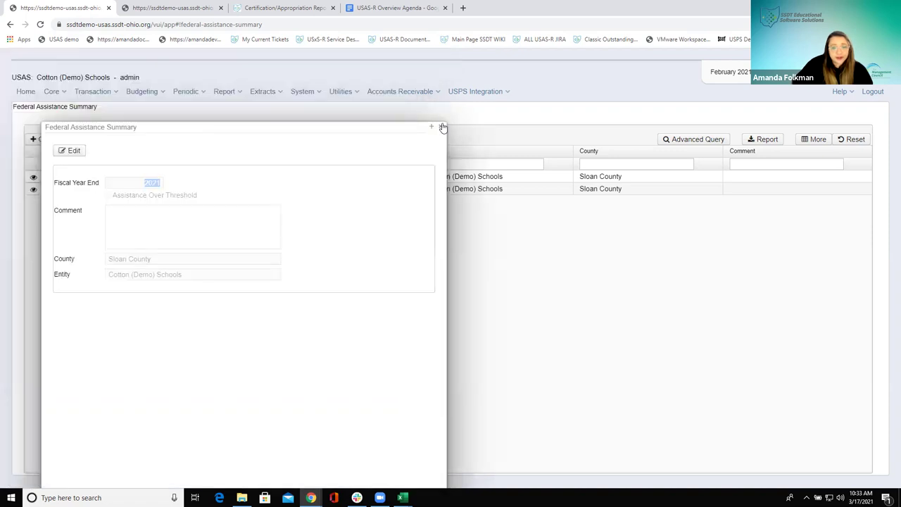
click(443, 128)
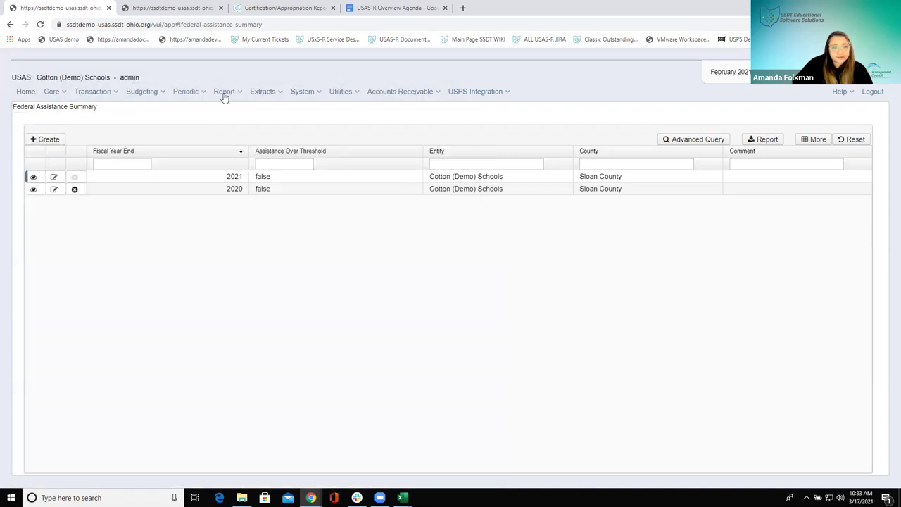
click(189, 93)
Start a new entry on the Federal Assistance Detail page.
click(190, 150)
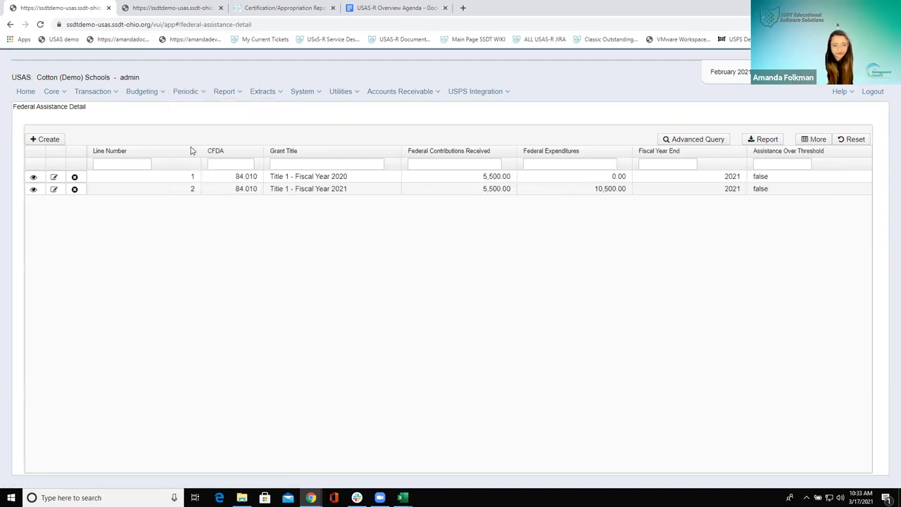
click(33, 140)
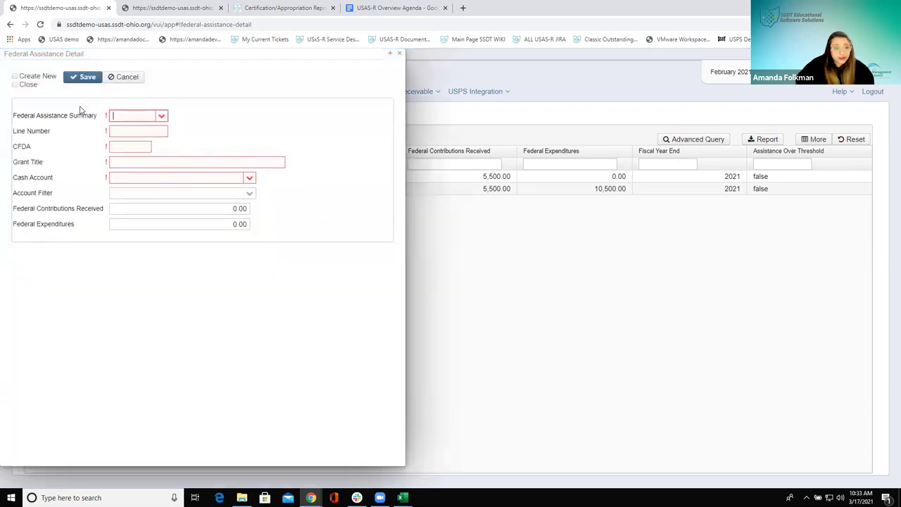
drag(14, 118, 83, 118)
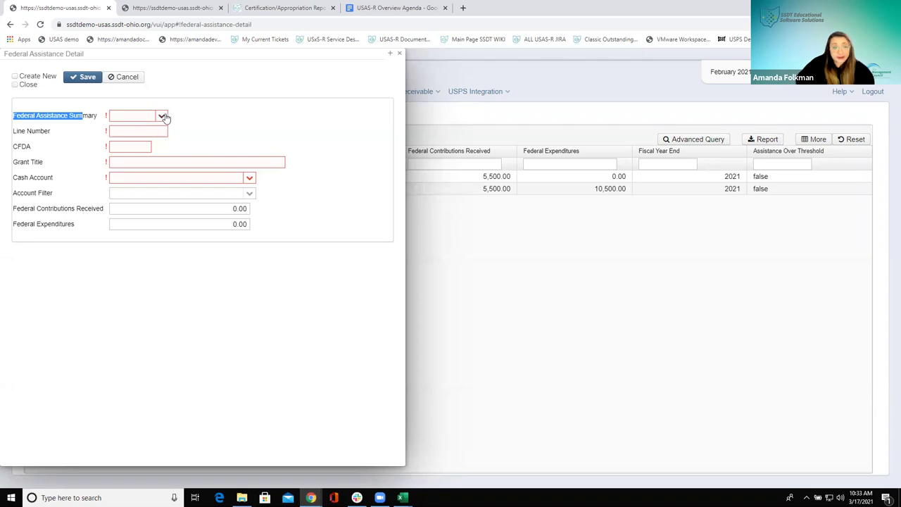
Link the new detail entry to the 2021 Federal Assistance Summary, filling line number 3.
click(163, 116)
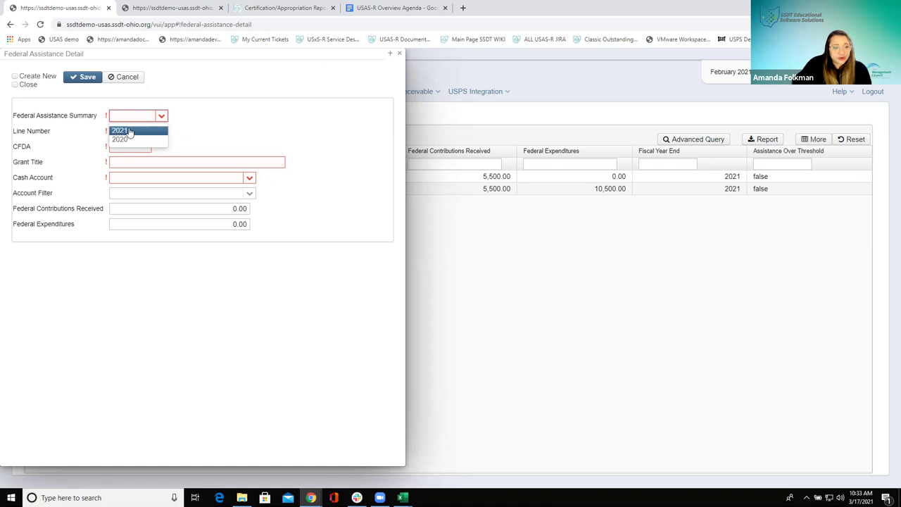
click(128, 130)
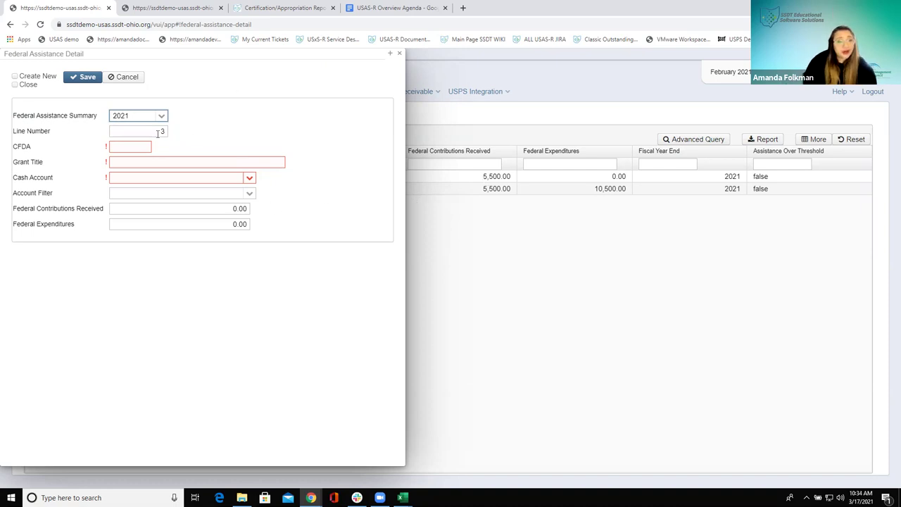
click(135, 148)
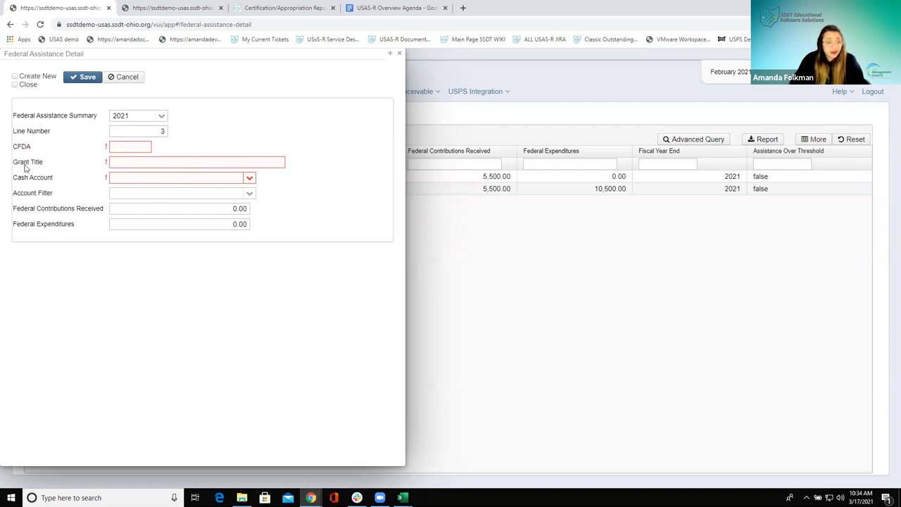
mouse_move(25, 166)
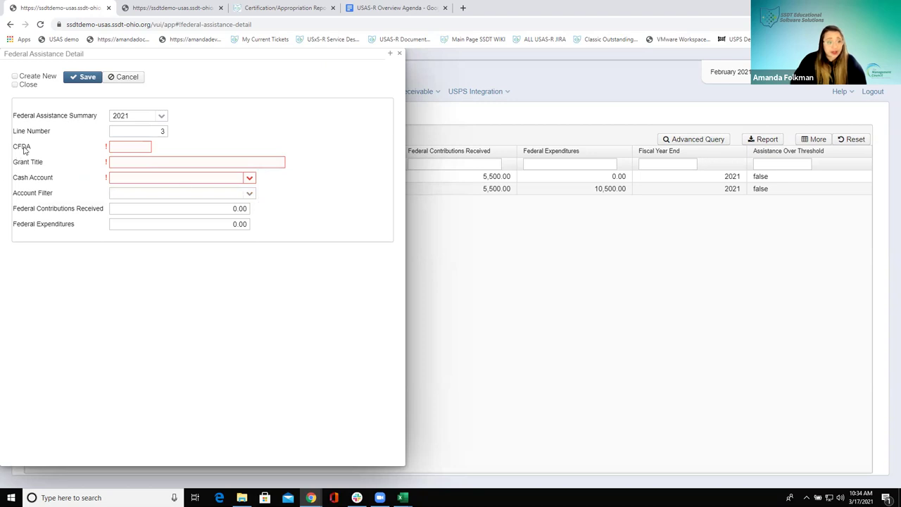
mouse_move(21, 149)
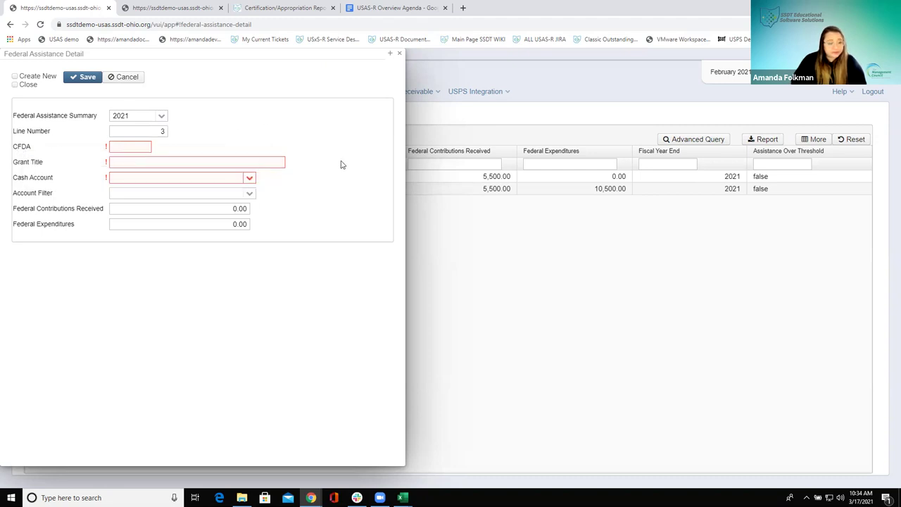
click(248, 180)
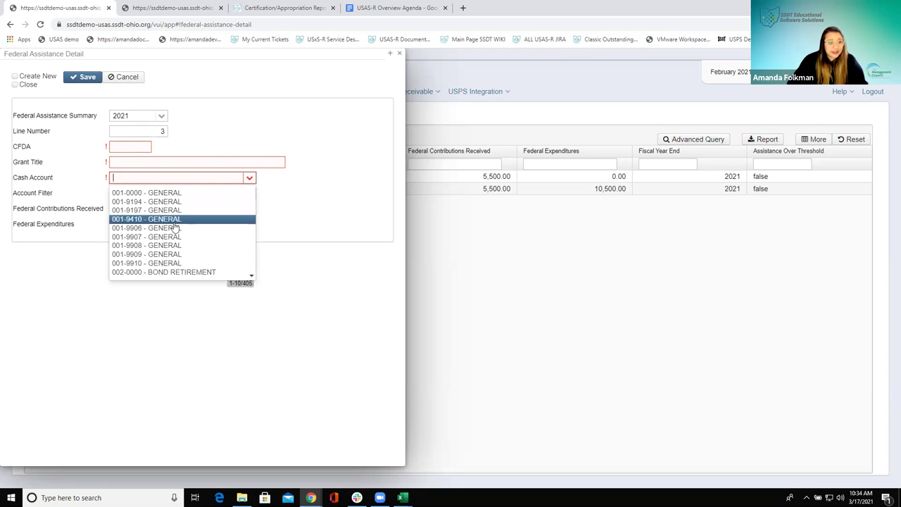
Choose cash account 533-9010 - TITLE II D - TECHNOLOGY for the new detail entry.
scroll(162, 264, down, 10)
scroll(160, 265, down, 6)
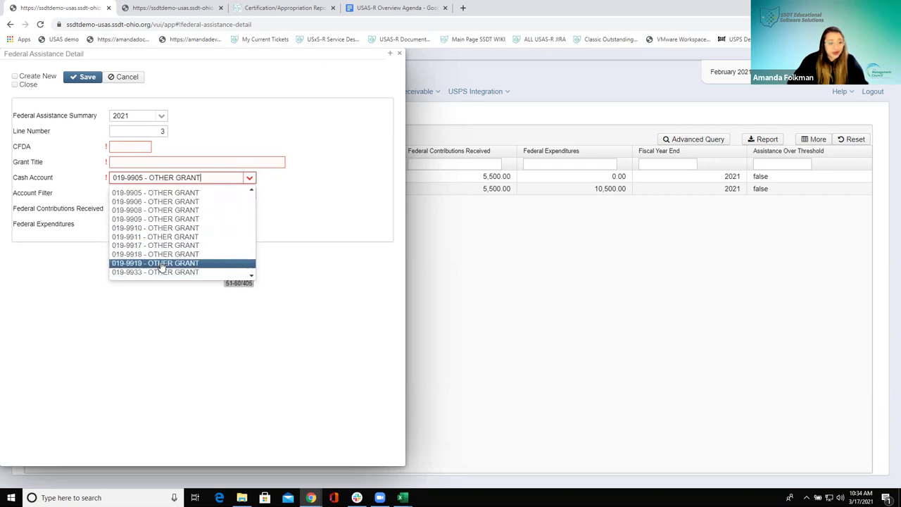
scroll(161, 238, down, 20)
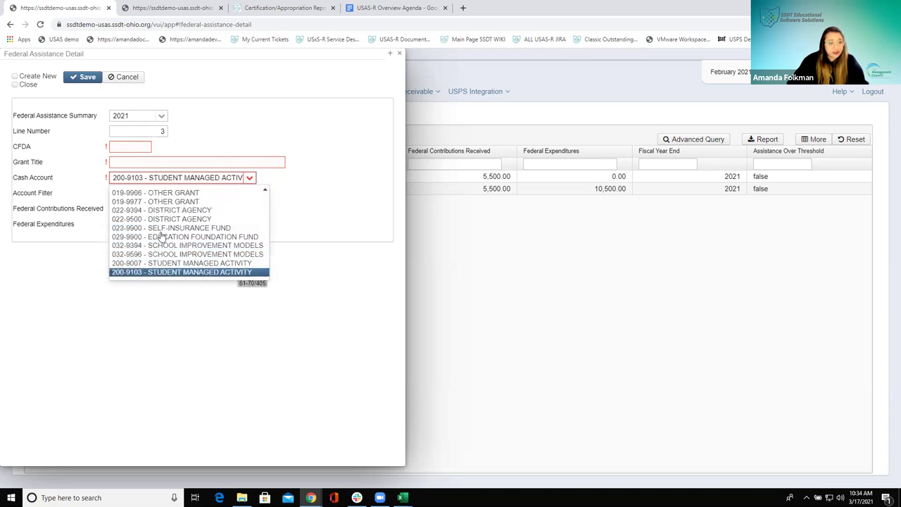
scroll(169, 262, down, 20)
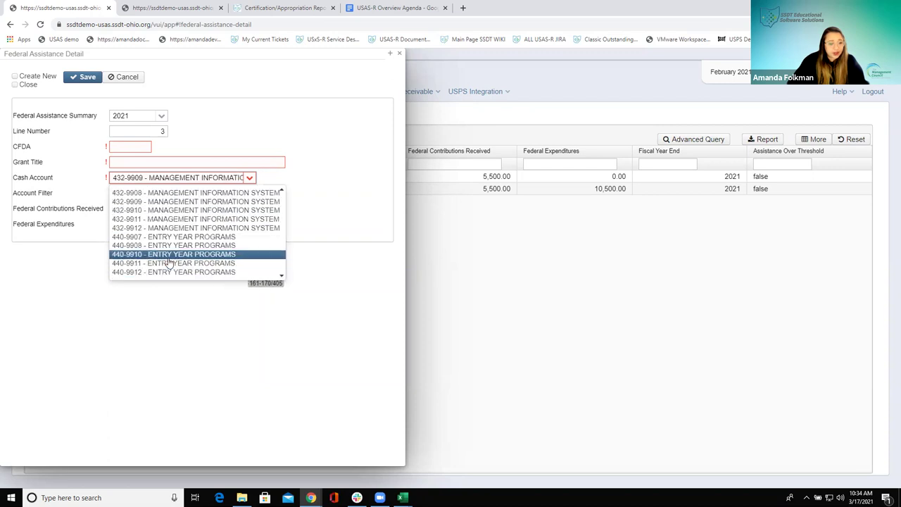
scroll(169, 263, down, 15)
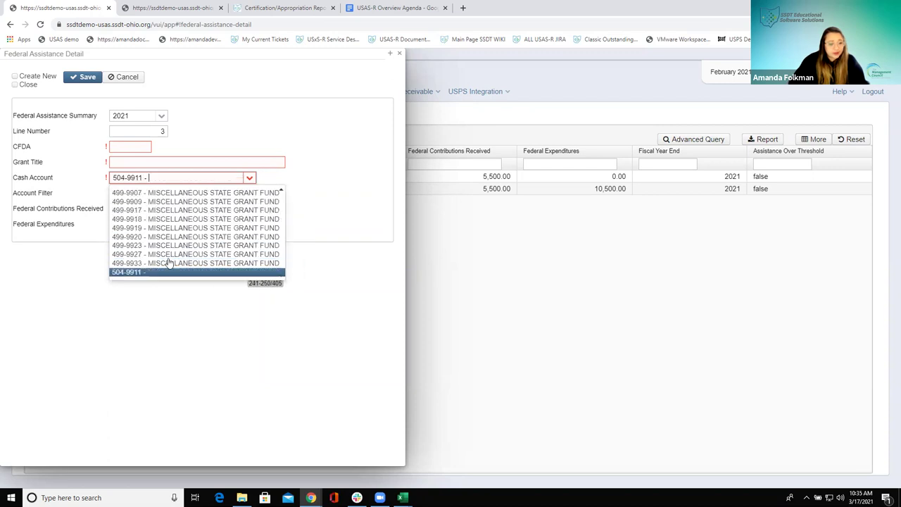
click(174, 201)
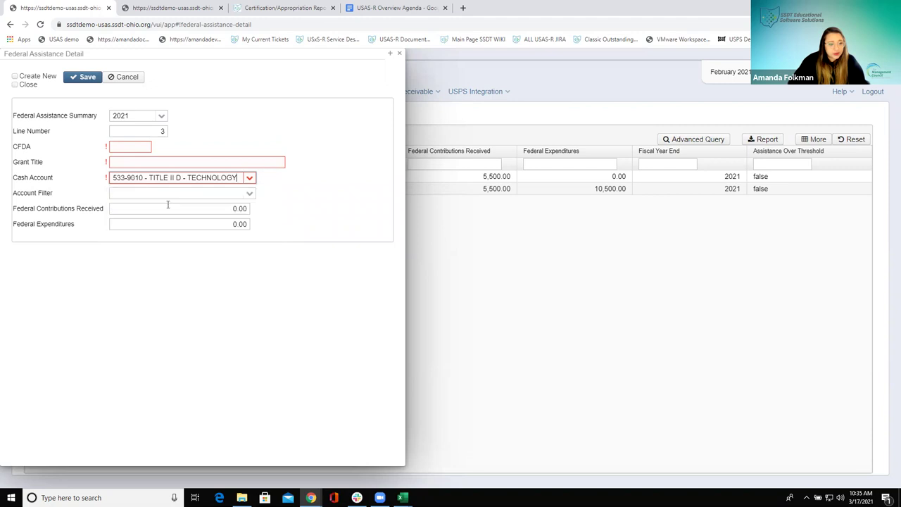
click(244, 208)
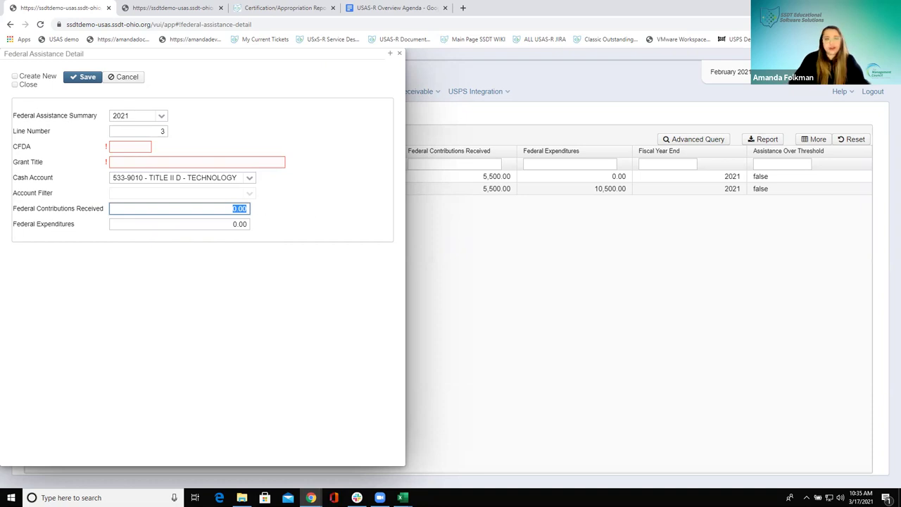
key(alt+Tab)
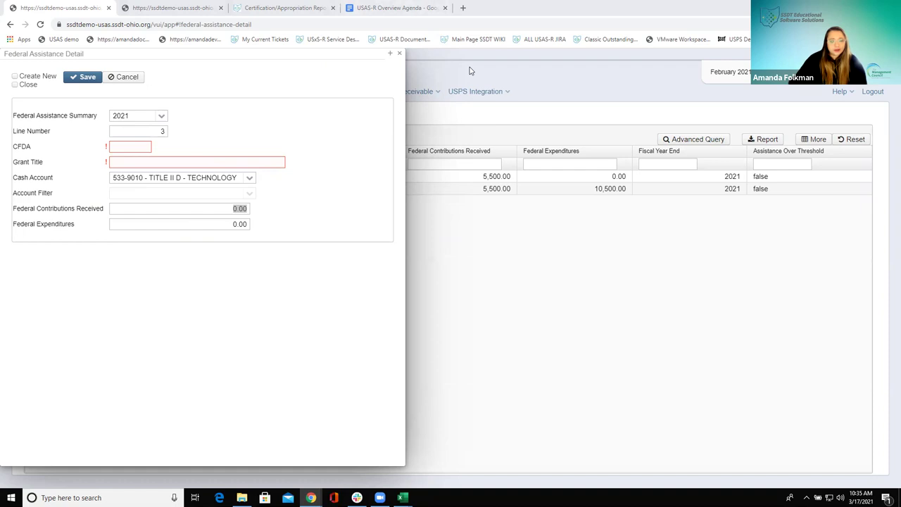
key(ctrl+Tab)
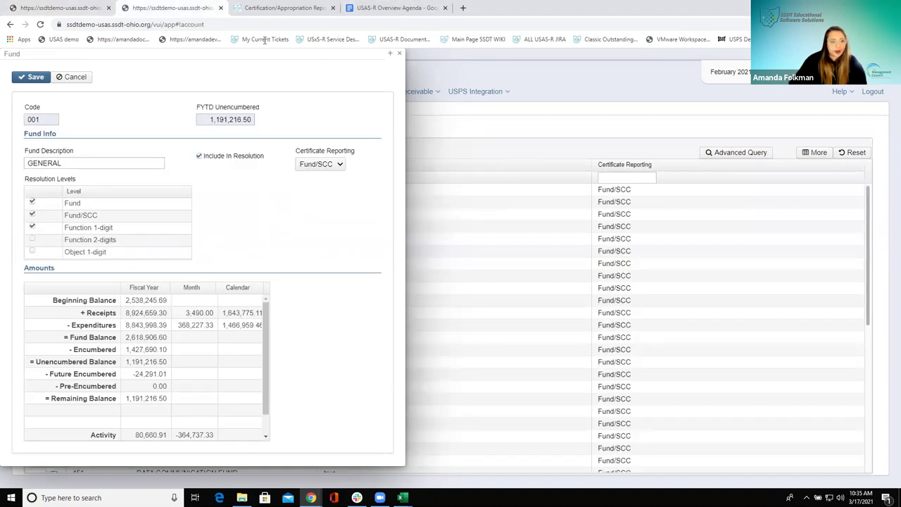
Show the wiki page on the Amended Official Certificate of Estimated Resources.
key(ctrl+Tab)
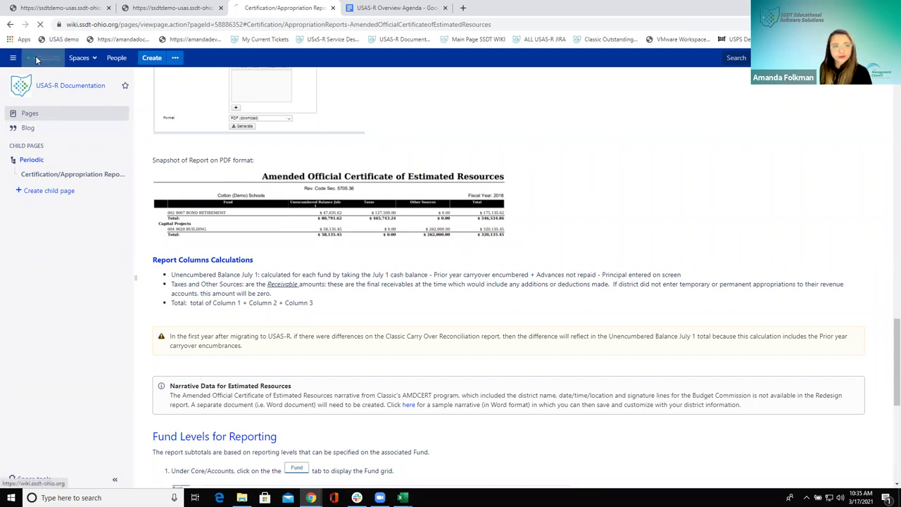
click(36, 118)
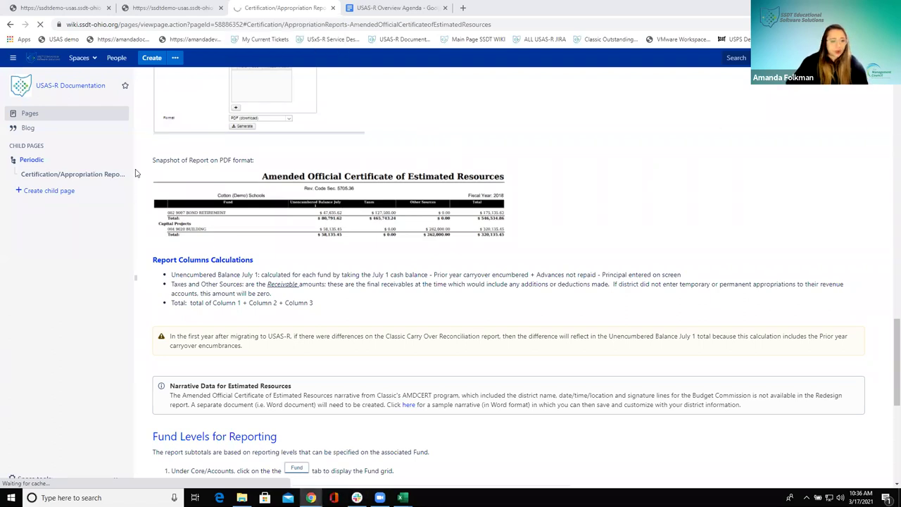
Go back to the unsaved line 3 Federal Assistance Detail form with cash account 533-9010.
click(155, 9)
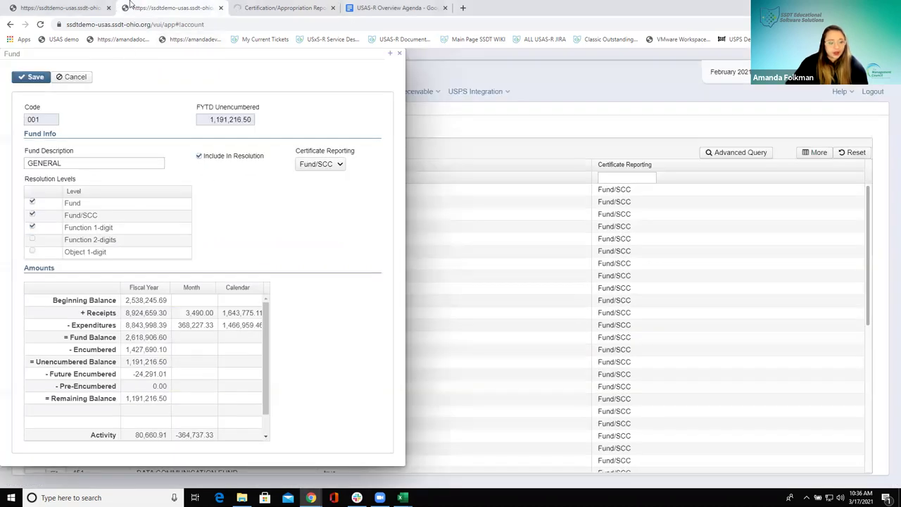
click(379, 8)
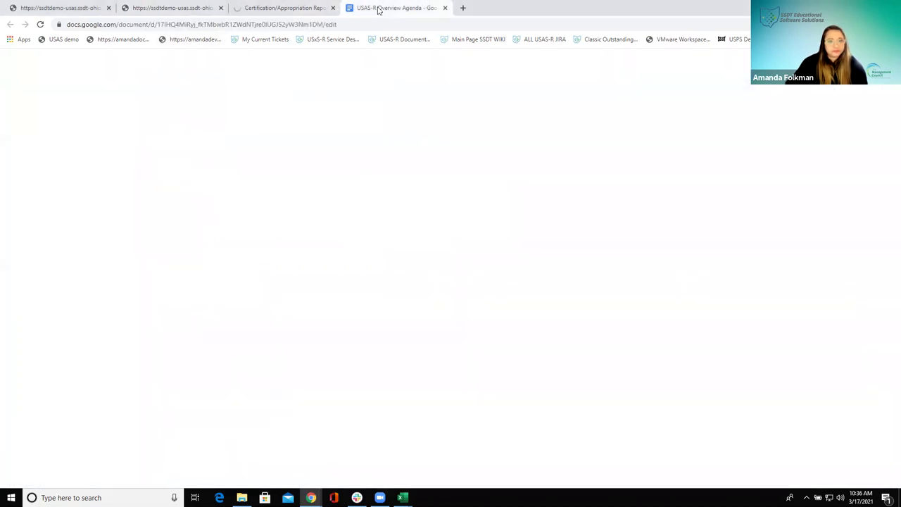
click(64, 10)
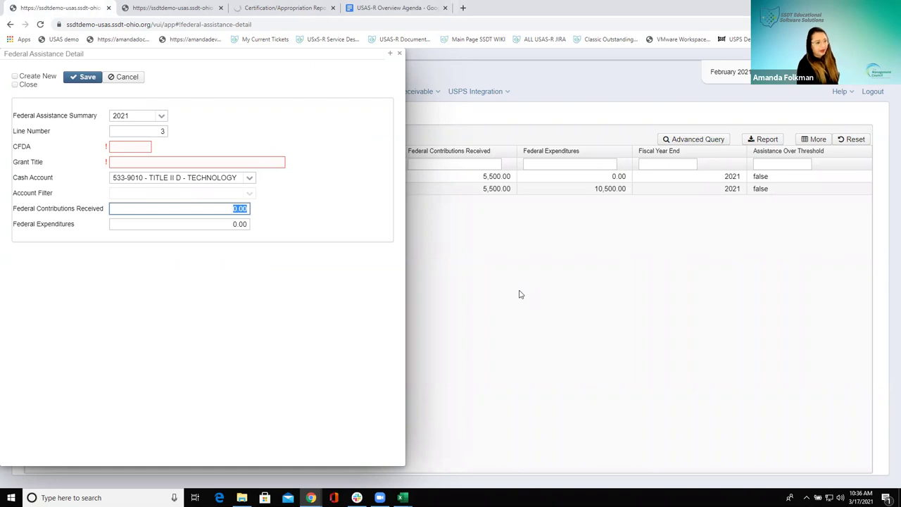
Change the cash account to 599-9921 - MISCELLANEOUS FED. GRANT FUND, filling 4,896.26 and 6,260.83.
click(248, 184)
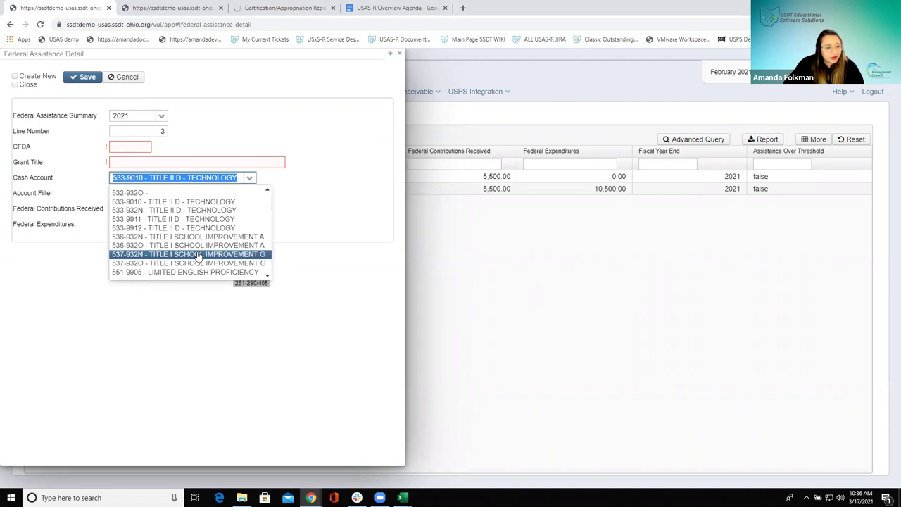
scroll(199, 257, down, 3)
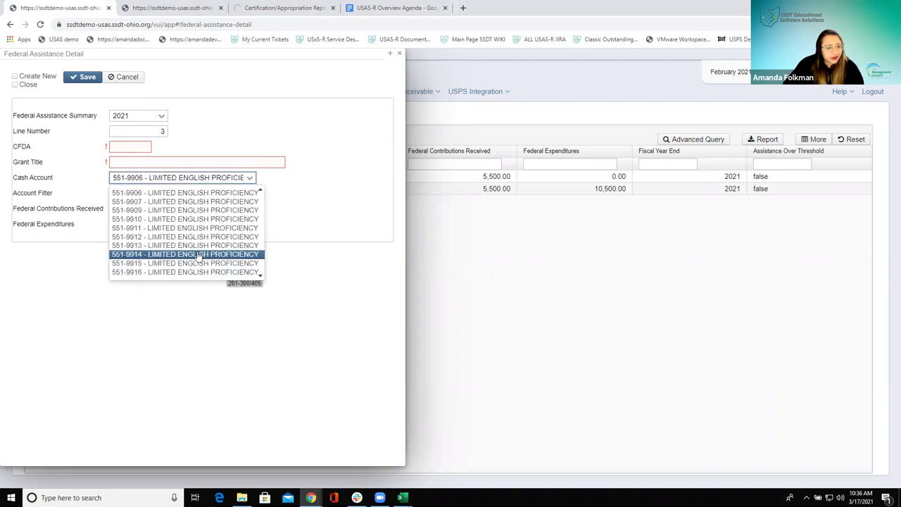
key(Down)
key(Down)
key(Down)
key(Down)
key(Down)
key(Down)
key(Down)
key(Down)
key(Down)
key(Down)
key(Down)
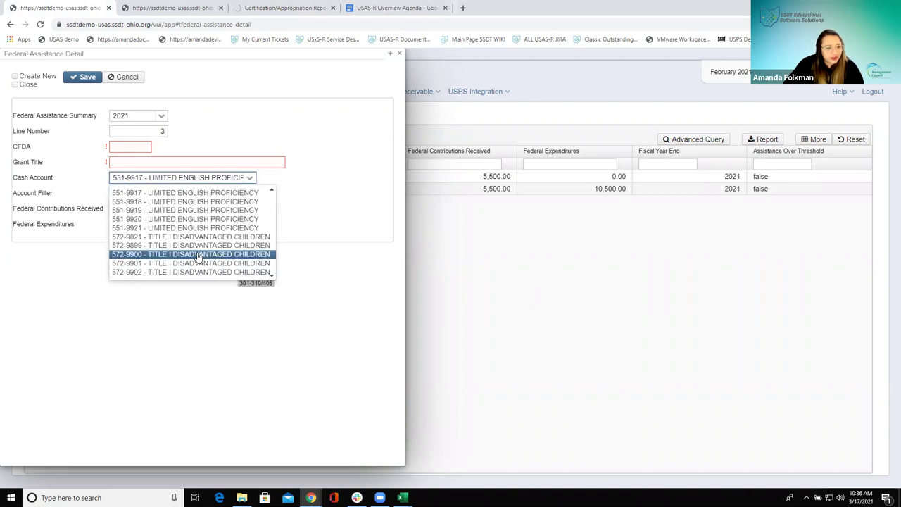
key(Down)
key(Down)
key(Down)
key(Down)
key(Down)
key(Down)
key(Down)
key(Down)
key(Down)
key(Down)
key(Down)
key(Down)
key(Down)
key(Down)
key(Down)
key(Down)
key(Down)
key(Down)
key(Down)
key(Down)
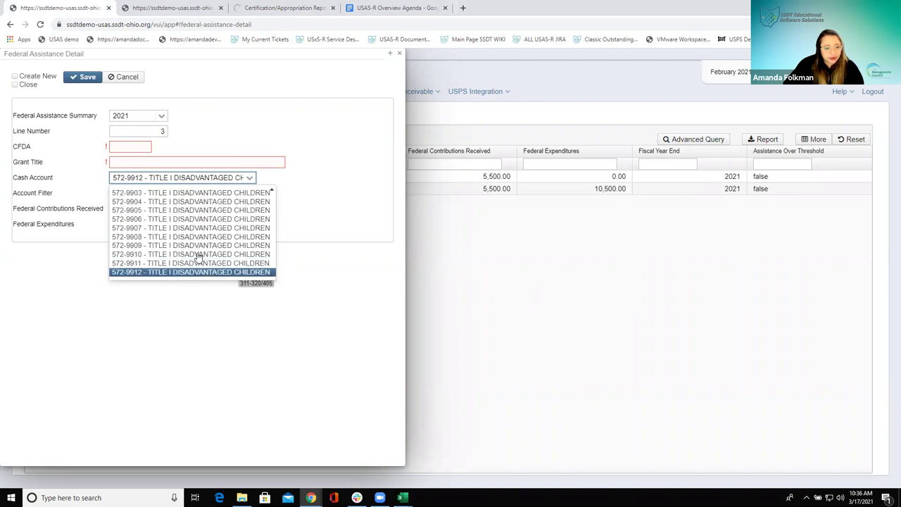
key(Down)
key(Down)
key(Down)
key(Down)
key(Down)
key(Down)
key(Down)
key(Down)
key(Down)
key(Down)
key(Down)
key(Down)
key(Down)
key(Down)
key(Down)
key(Down)
key(Down)
key(Down)
key(Down)
key(Down)
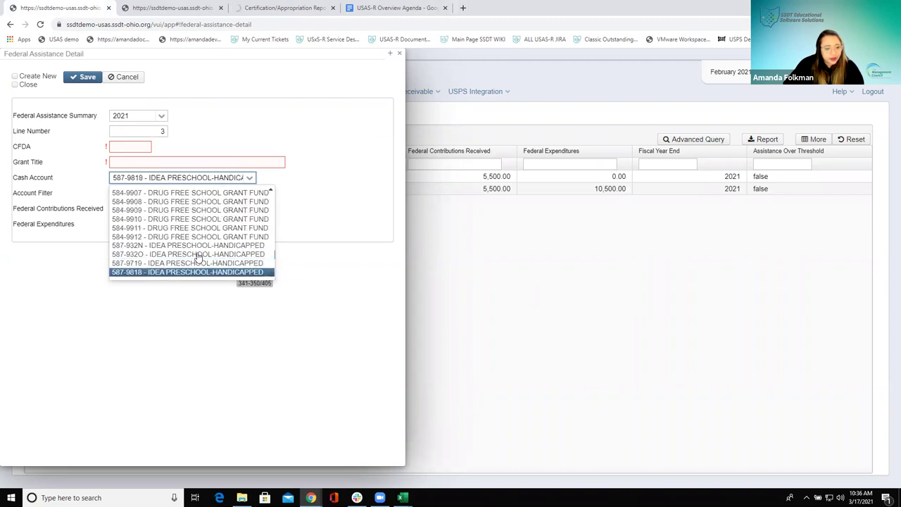
key(Down)
key(Down)
key(Down)
key(Down)
key(Down)
key(Down)
key(Down)
key(Down)
key(Down)
key(Down)
key(Down)
key(Down)
key(Down)
key(Down)
key(Down)
key(Down)
key(Down)
key(Down)
key(Down)
key(Down)
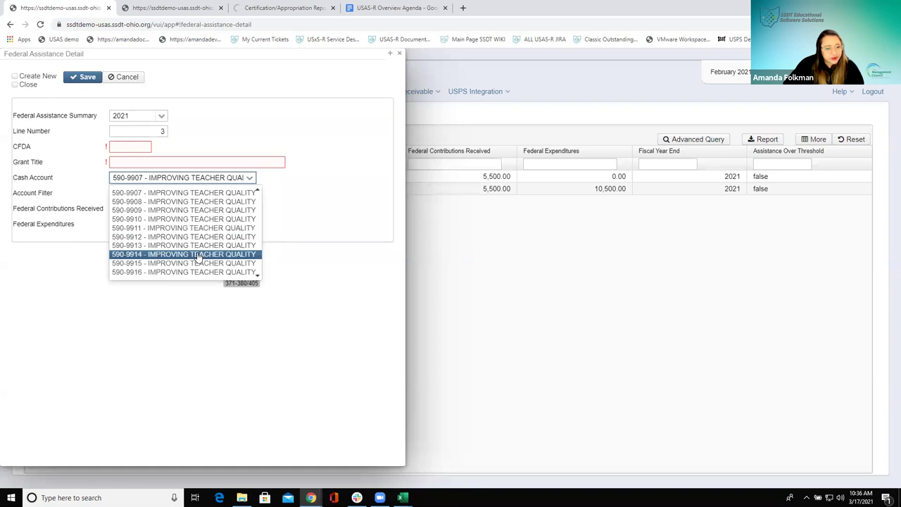
key(Down)
key(Down)
key(Down)
key(Down)
key(Down)
key(Down)
key(Down)
key(Down)
key(Down)
key(Down)
key(Down)
key(Down)
key(Down)
key(Down)
key(Down)
key(Down)
key(Down)
key(Down)
key(Down)
key(Down)
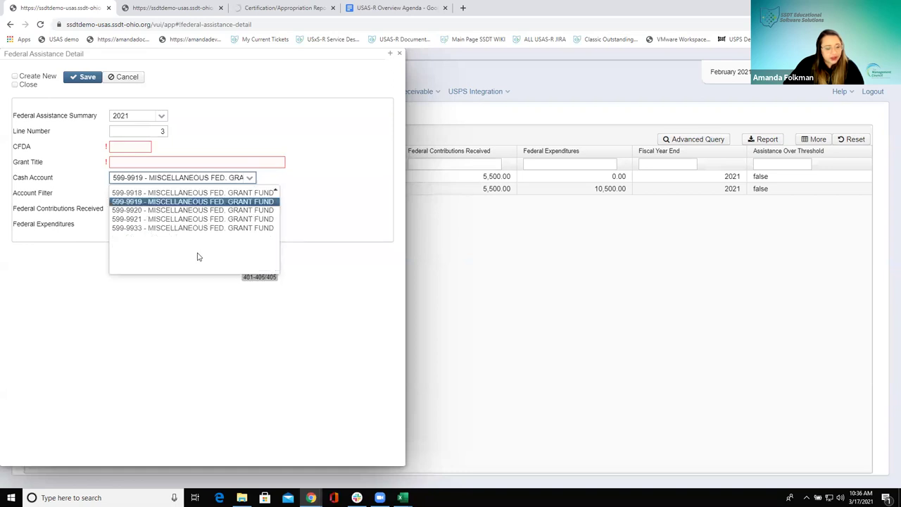
click(200, 219)
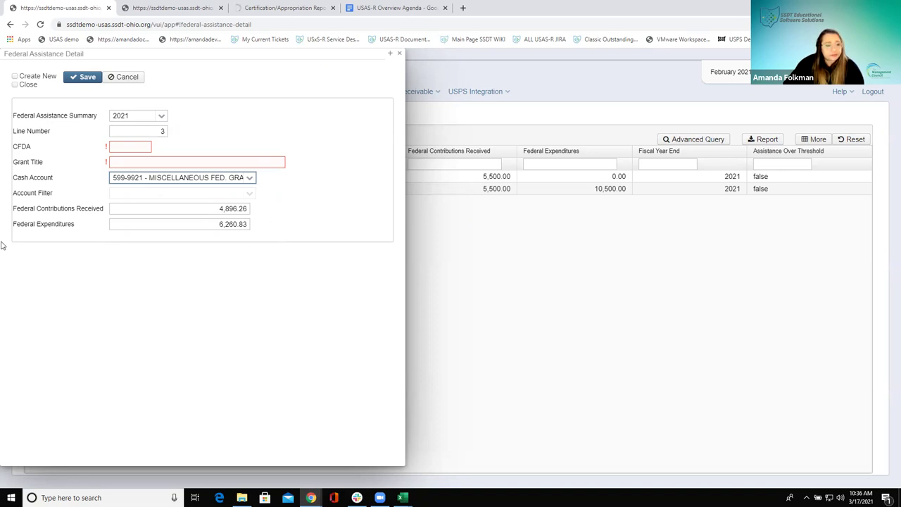
Try saving line 3, note the missing CFDA and Grant Title errors, then cancel the form.
click(235, 209)
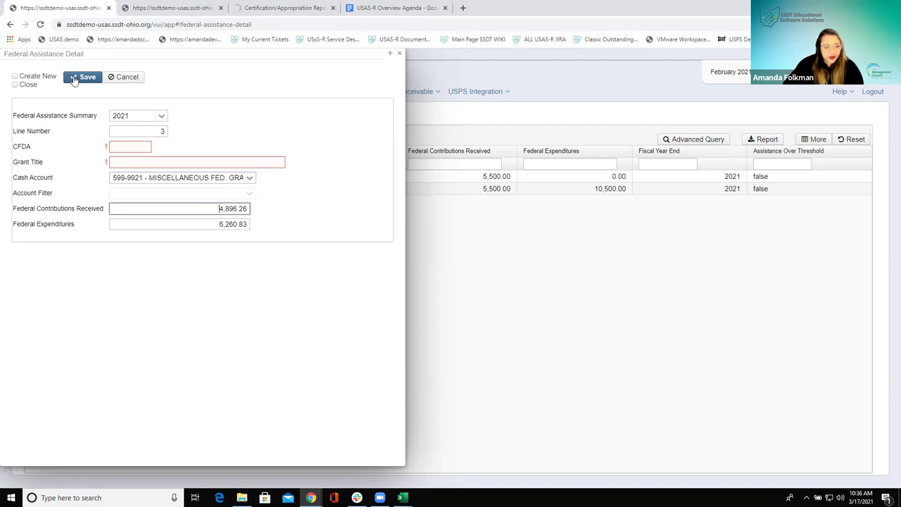
click(74, 79)
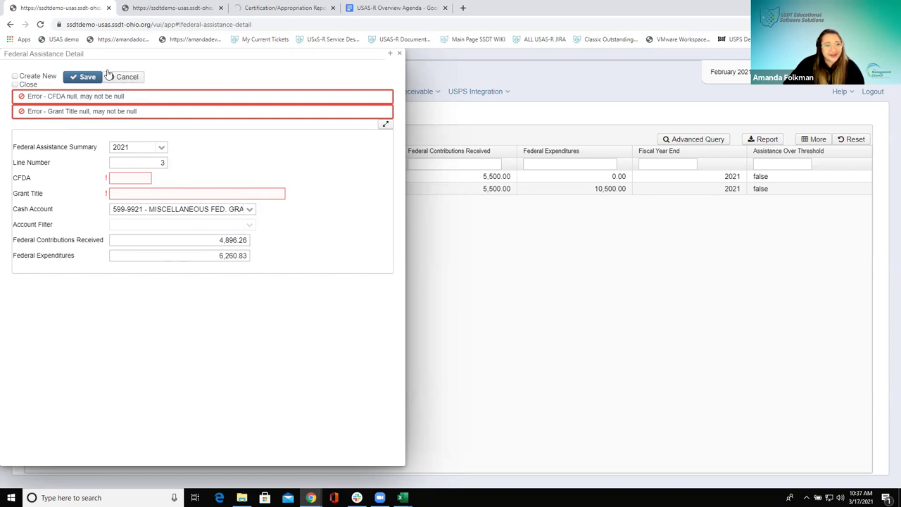
drag(135, 54, 189, 157)
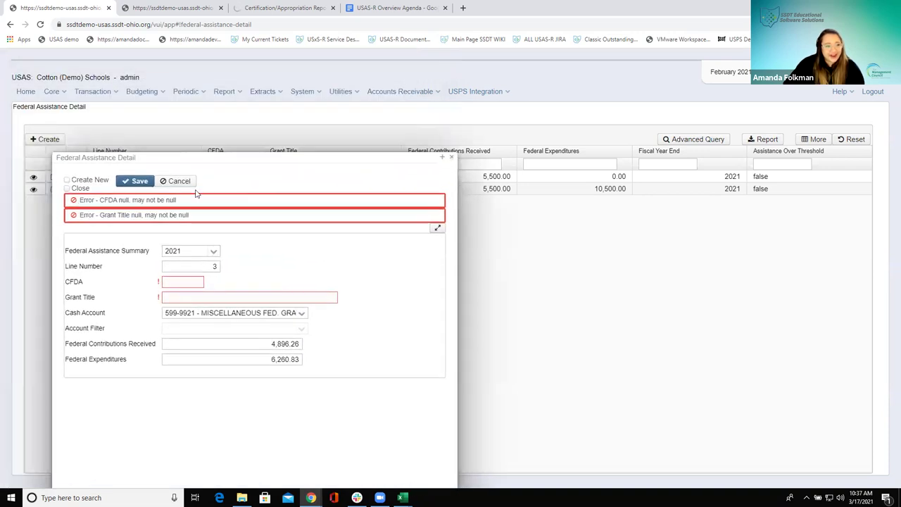
click(179, 182)
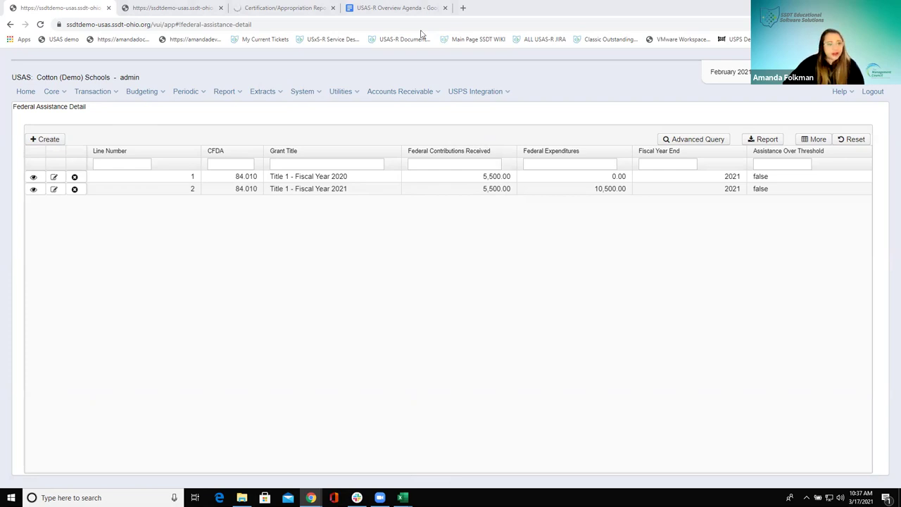
Choose Periodic > 1099 Extracts to open the form with payment year 2021 prefilled.
click(172, 92)
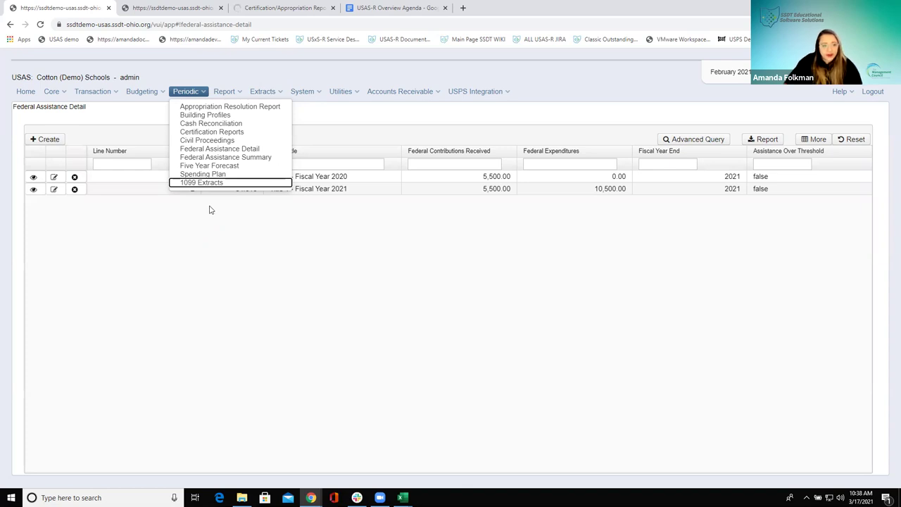
click(231, 183)
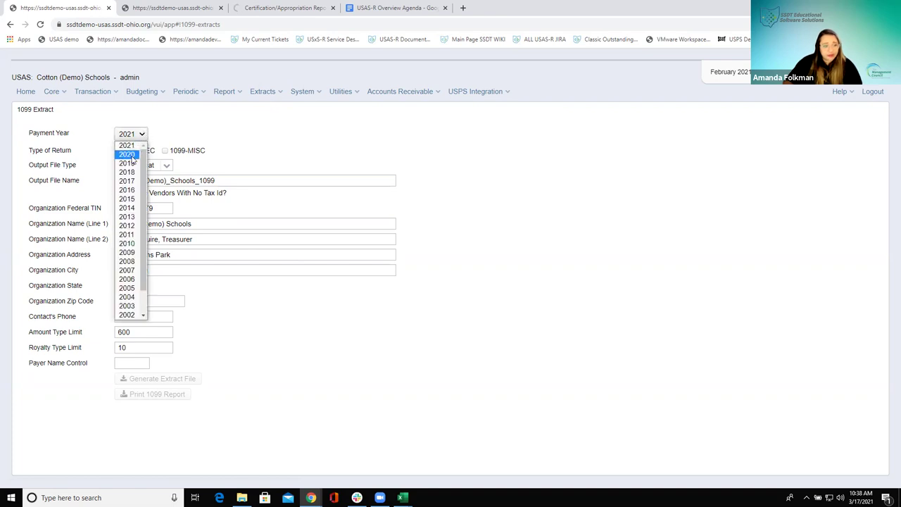
click(128, 155)
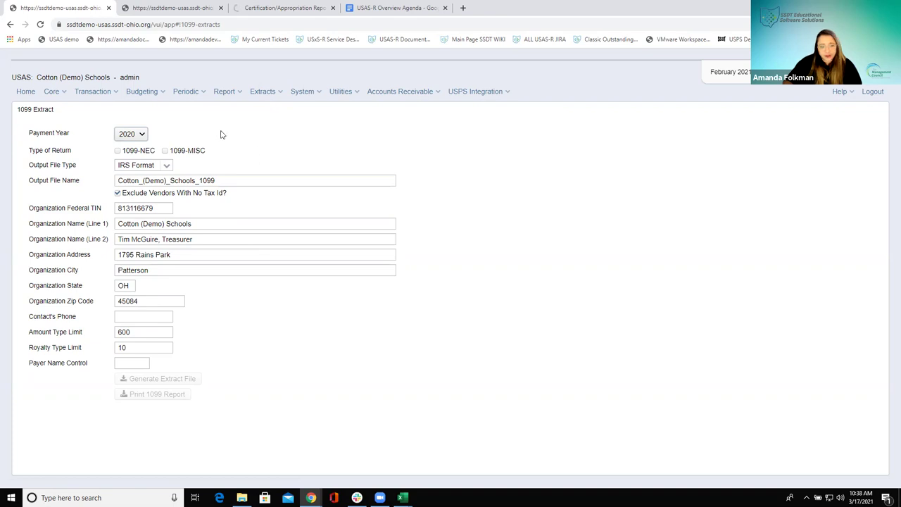
click(130, 134)
click(127, 145)
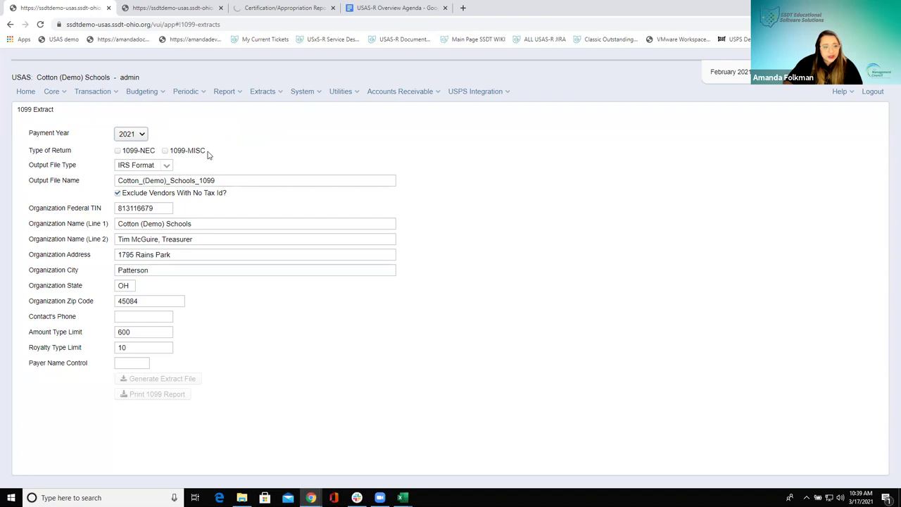
click(117, 151)
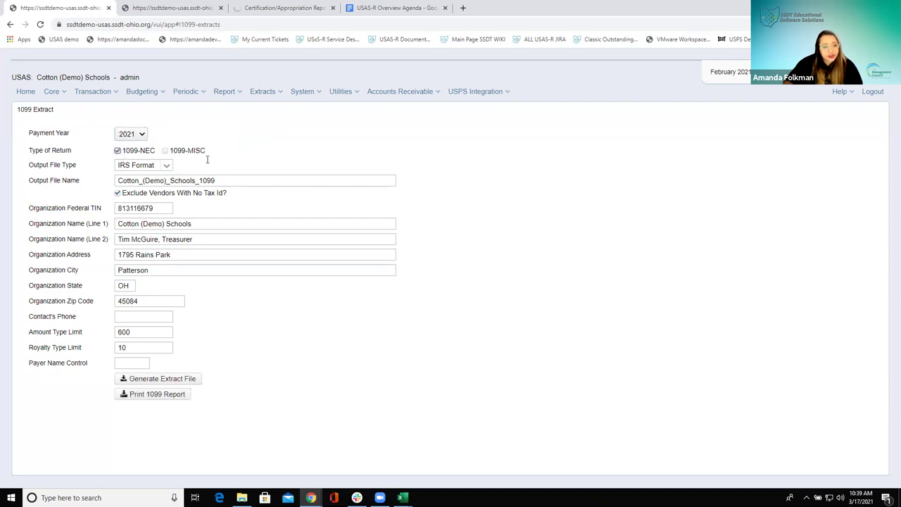
click(165, 151)
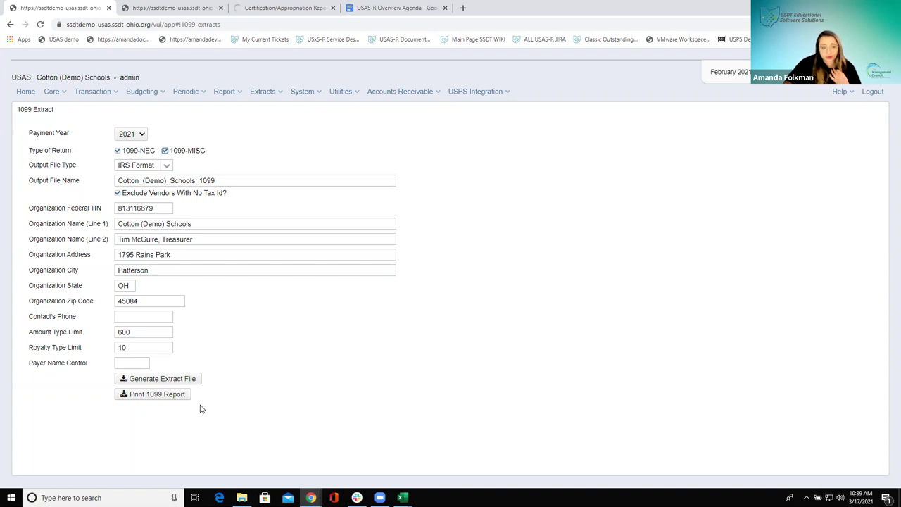
click(115, 152)
click(164, 151)
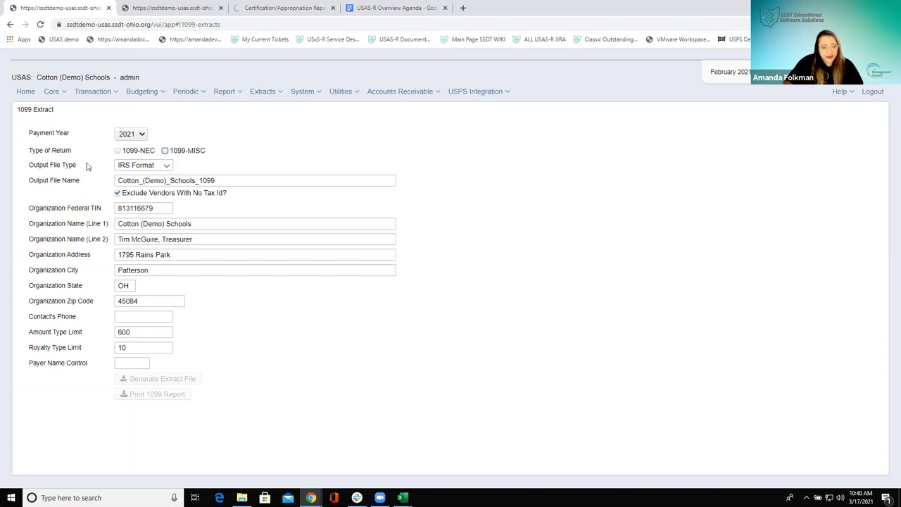
click(166, 167)
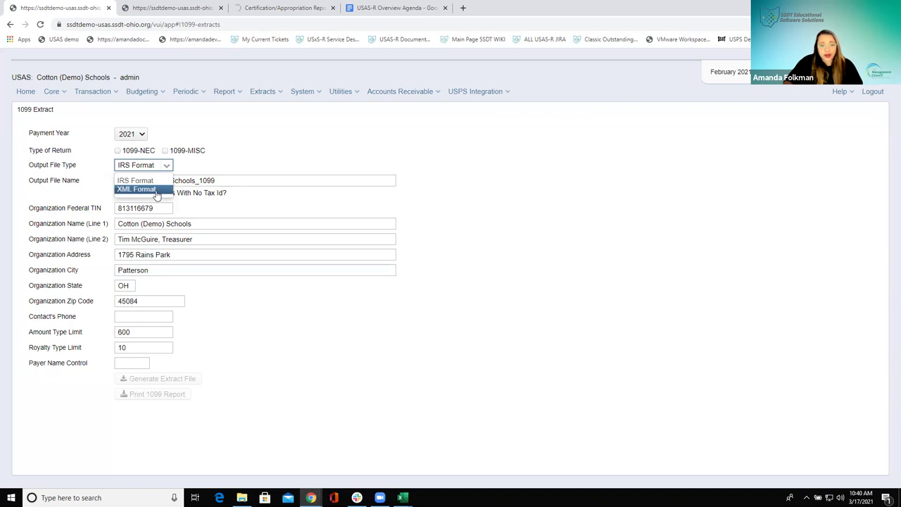
Leave the 1099 Extract form at payment year 2021 and IRS Format output.
click(218, 161)
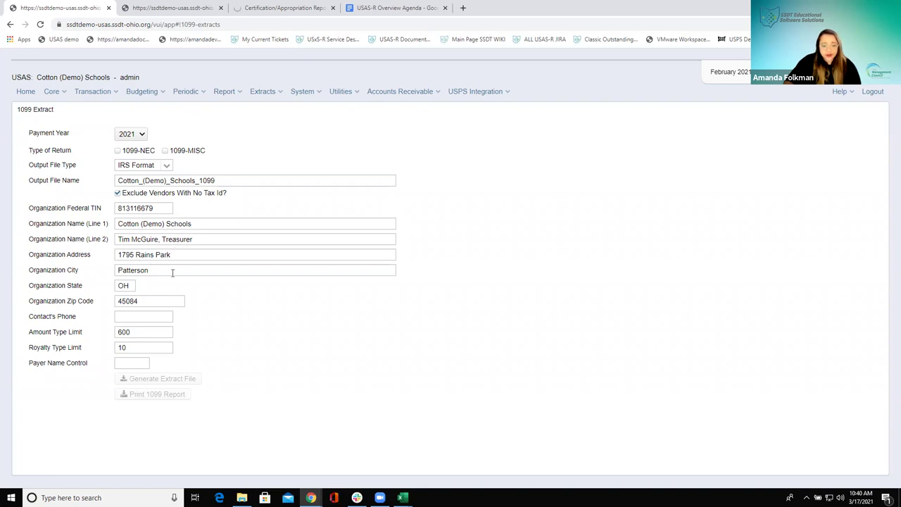
click(142, 315)
click(298, 287)
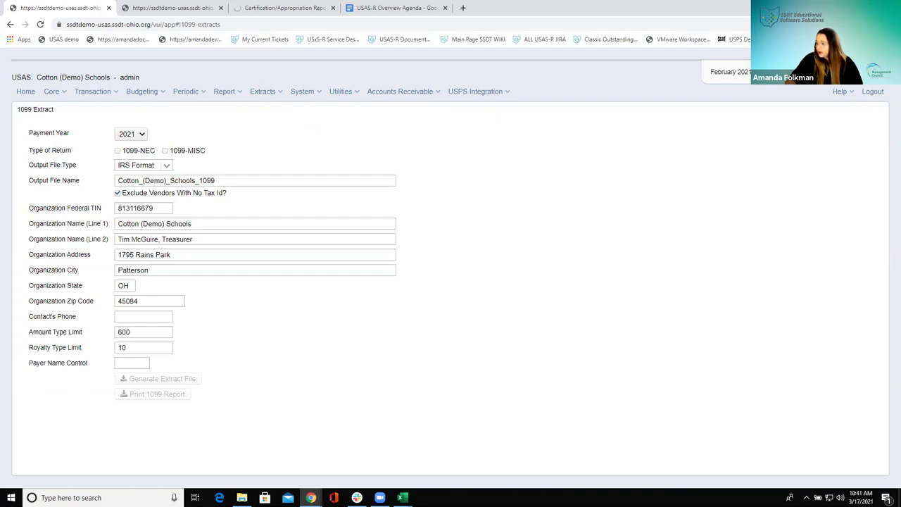
click(189, 93)
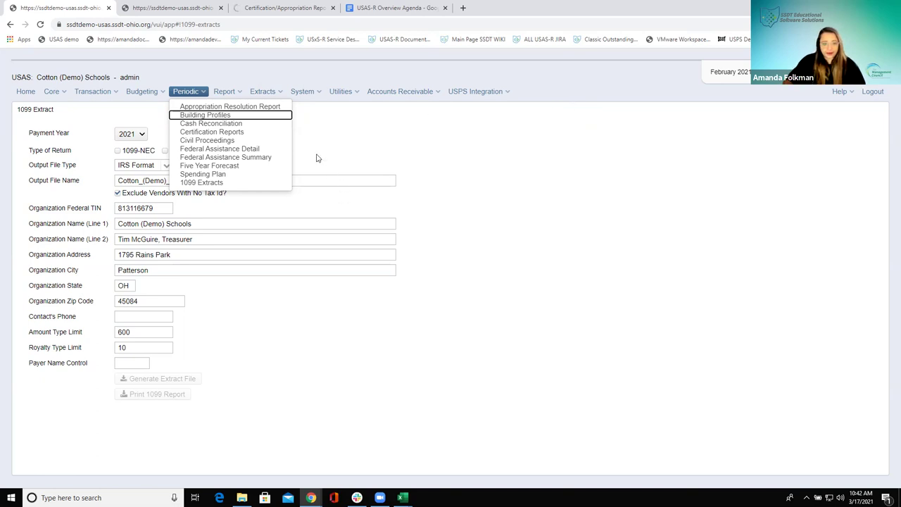
Open the EMIS extract page from the Extracts menu.
click(250, 93)
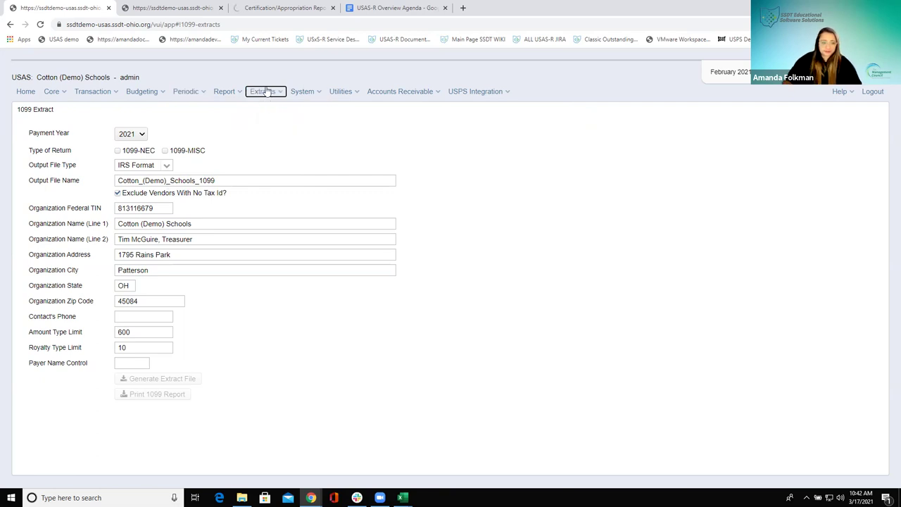
click(268, 94)
click(267, 107)
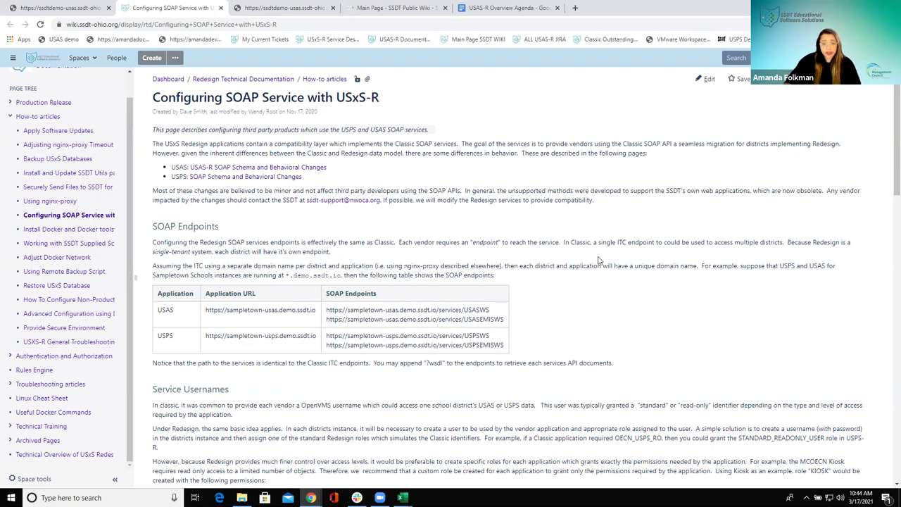
Scroll through the SOAP article's service usernames and permission lists in the SSDT Wiki.
scroll(599, 261, down, 1)
scroll(598, 261, down, 2)
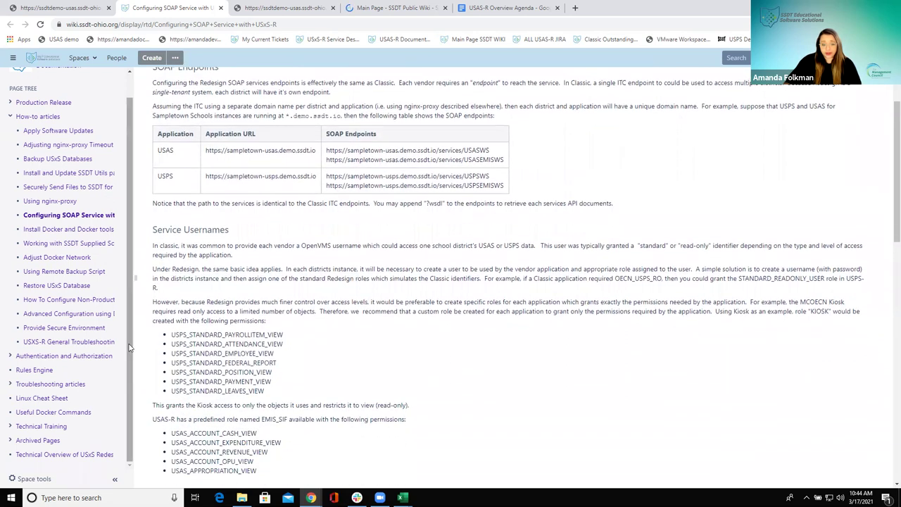
scroll(244, 273, down, 1)
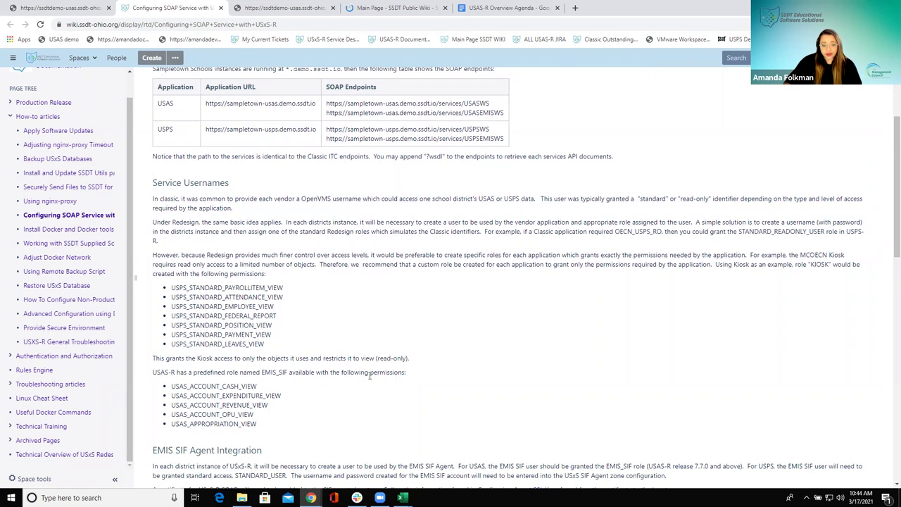
scroll(363, 388, down, 2)
scroll(240, 377, down, 2)
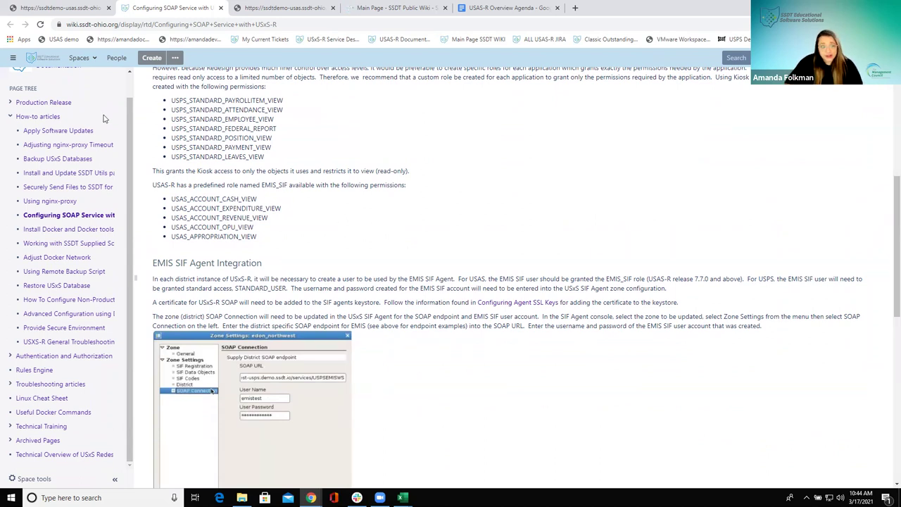
scroll(155, 159, up, 2)
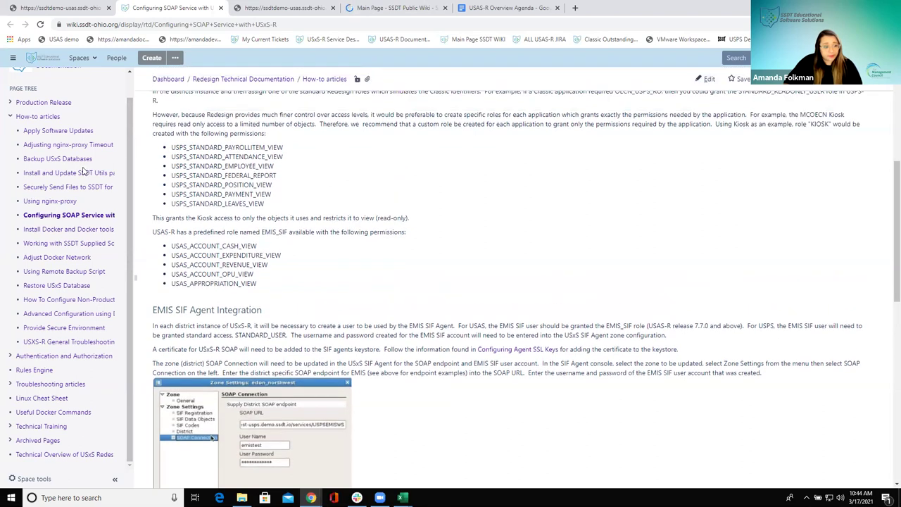
scroll(87, 169, up, 4)
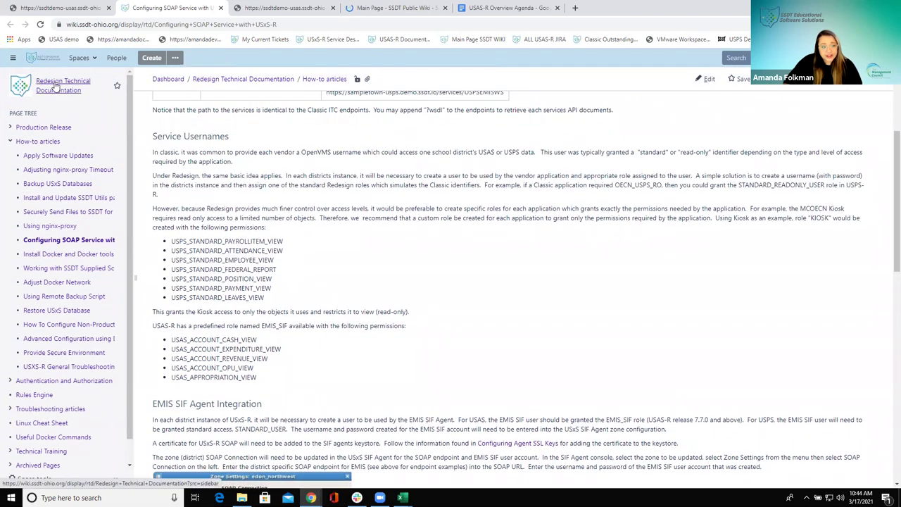
Visit the SSDT Public Wiki main page, return to the SOAP article, then go back to USAS-R's EMIS Extract.
click(378, 10)
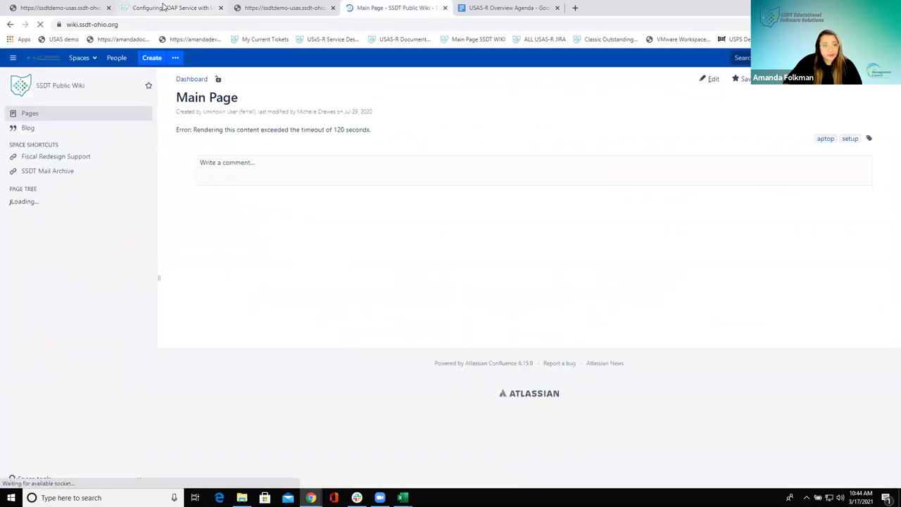
click(163, 7)
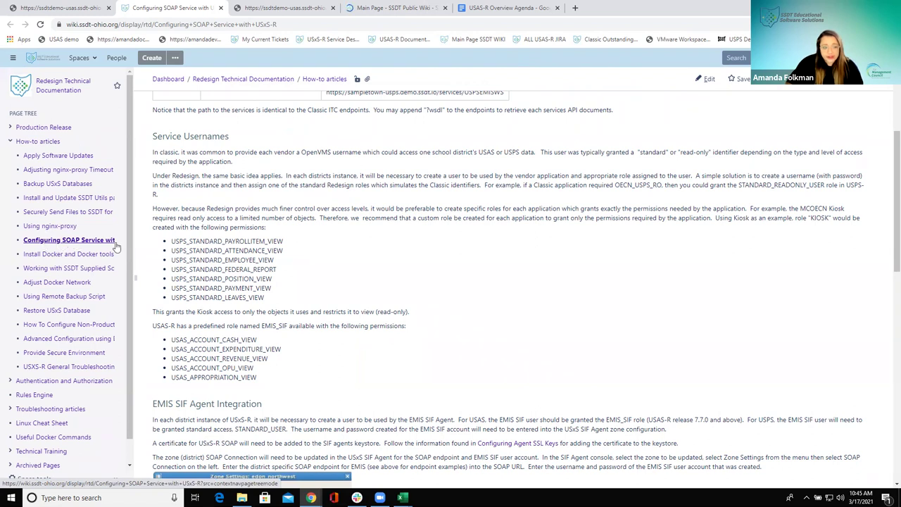
scroll(298, 236, down, 2)
scroll(318, 306, up, 5)
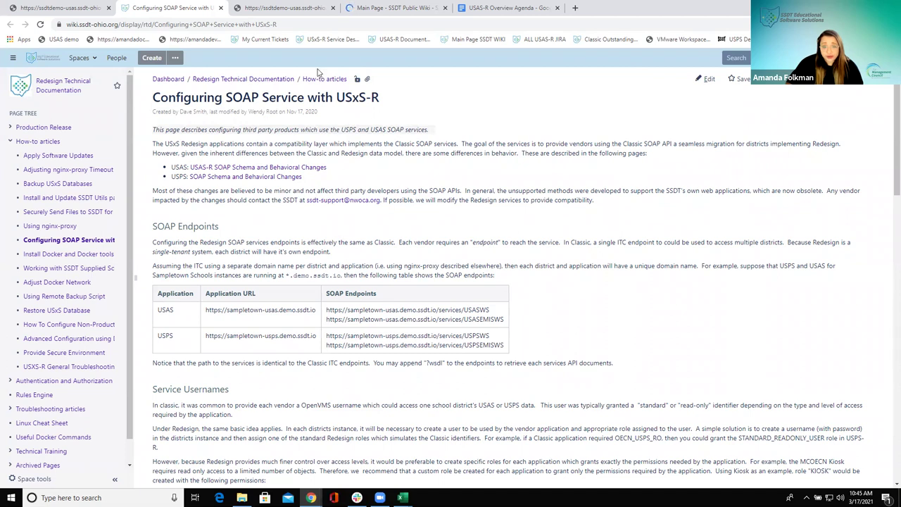
click(64, 10)
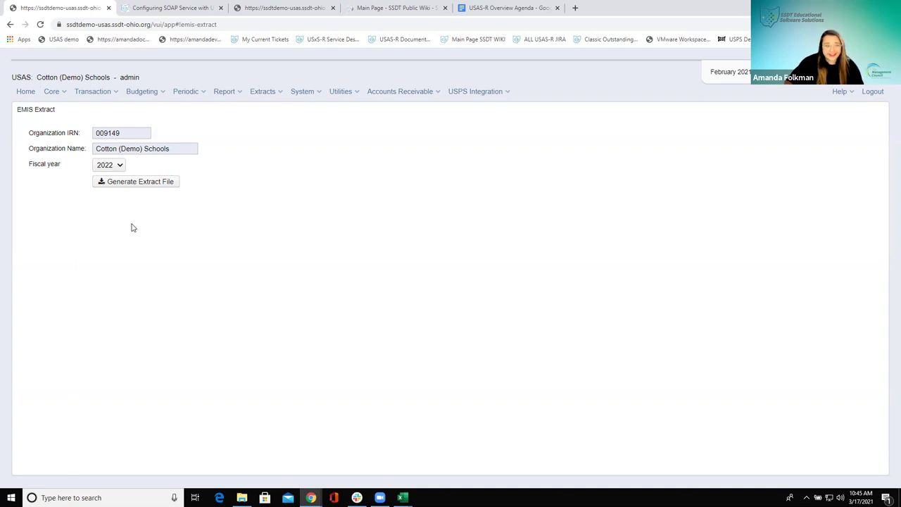
Open the Extracts menu on the EMIS Extract page to list EMIS, GAAP, OhioCheckbook.gov and Positive Pay.
click(262, 94)
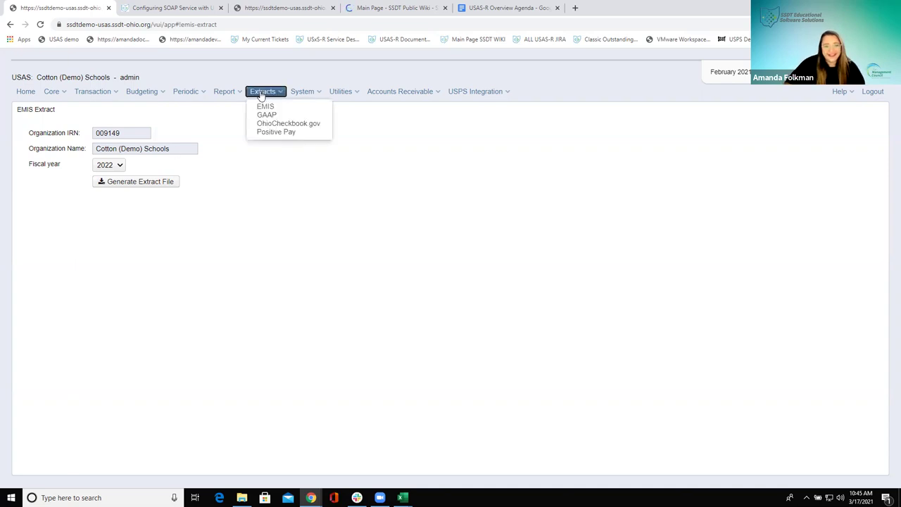
Open the GAAP export page and select fiscal year 2021.
click(268, 117)
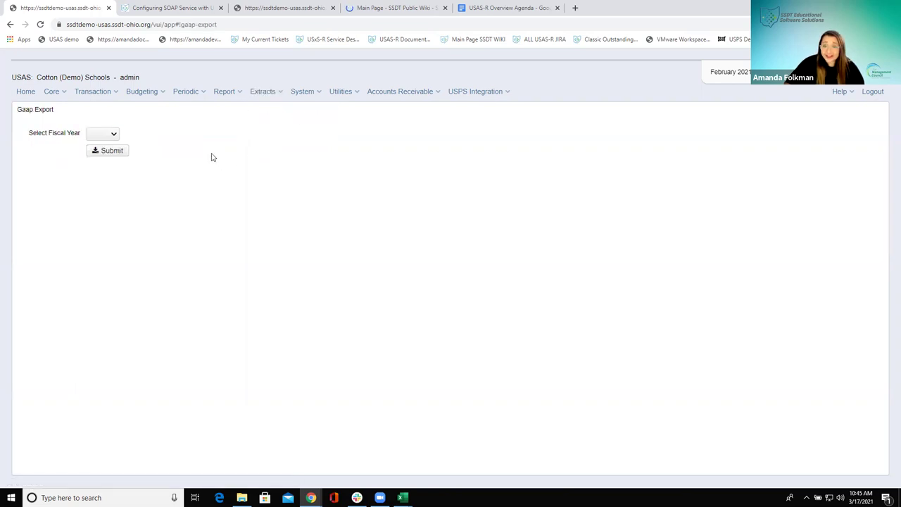
click(113, 134)
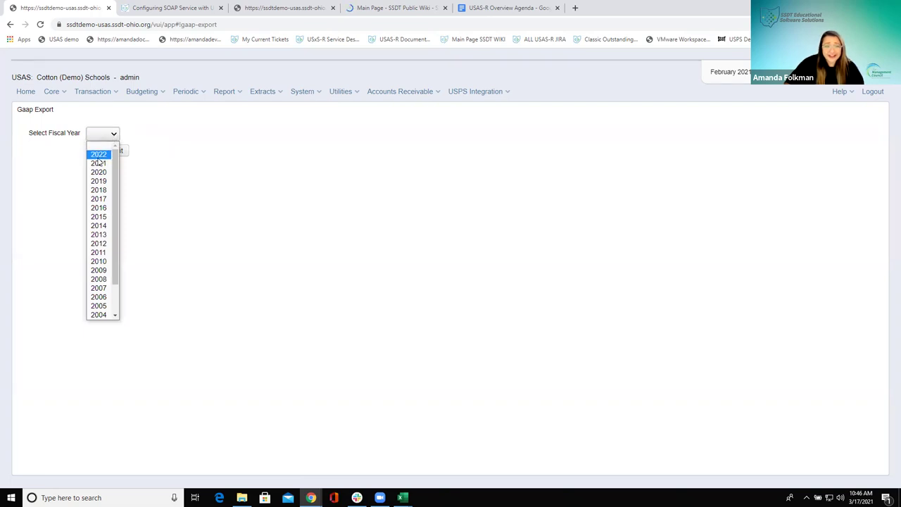
click(98, 163)
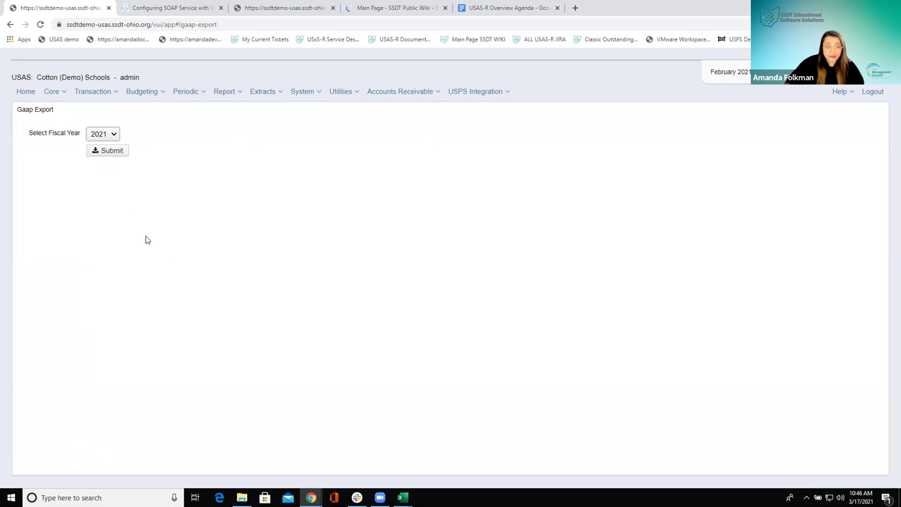
View the OhioCheckbook.gov extract form, then open the Positive Pay extract form.
click(269, 97)
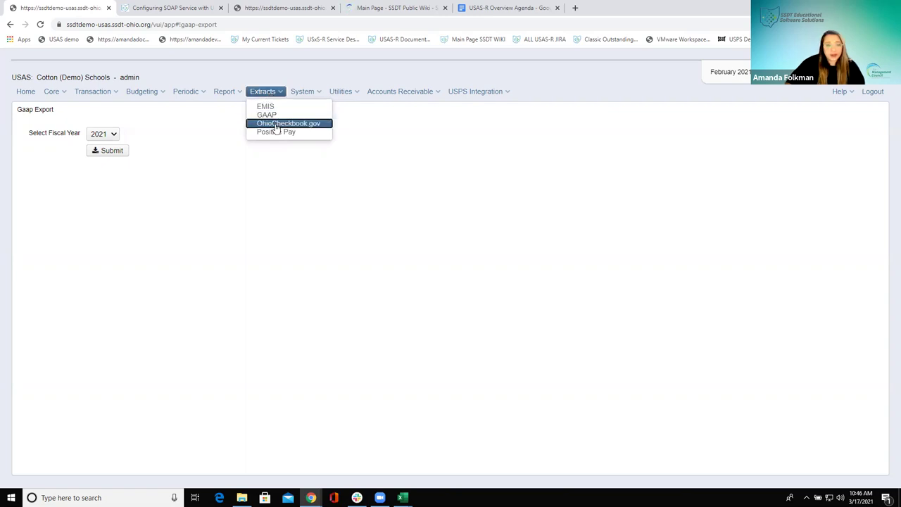
click(285, 124)
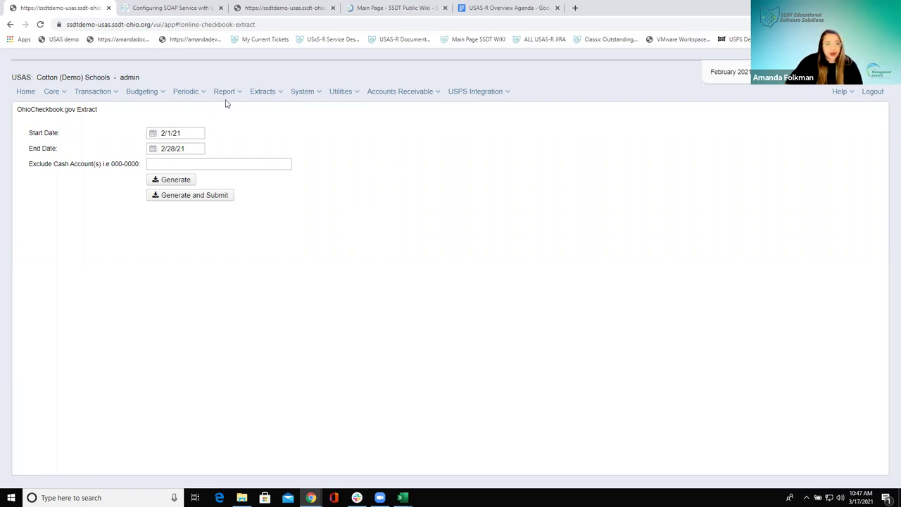
click(266, 92)
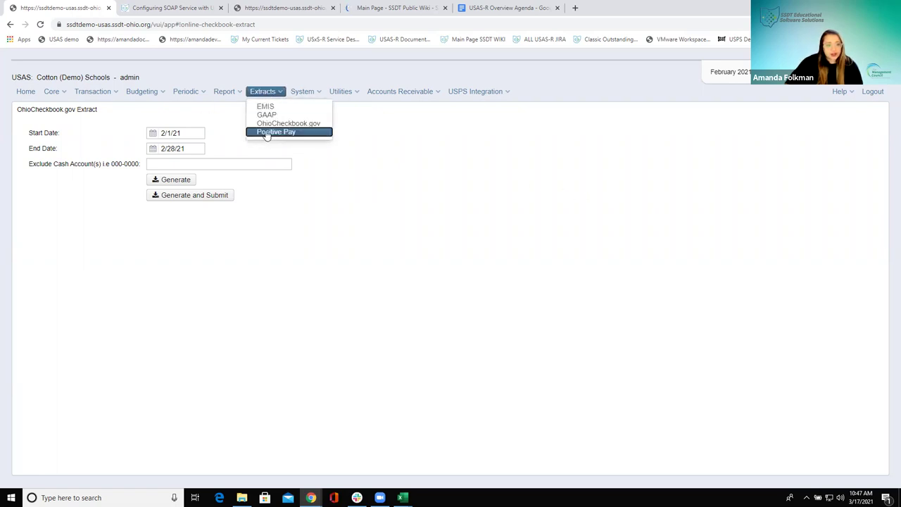
click(273, 133)
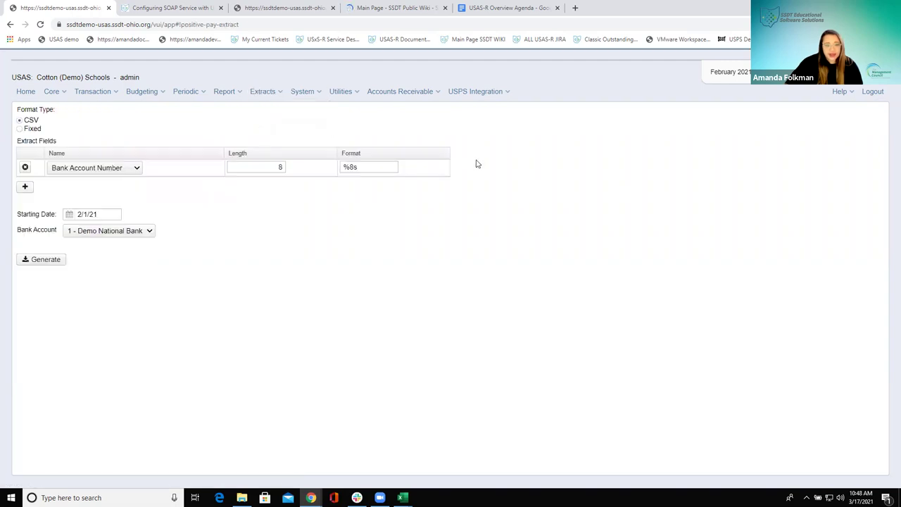
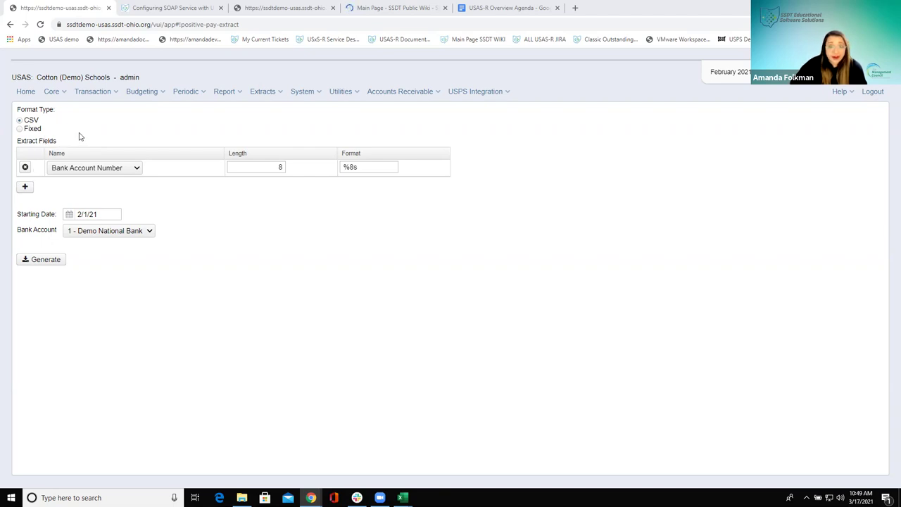
Add four more extract field rows, keeping Bank Account Number as the first field.
click(26, 187)
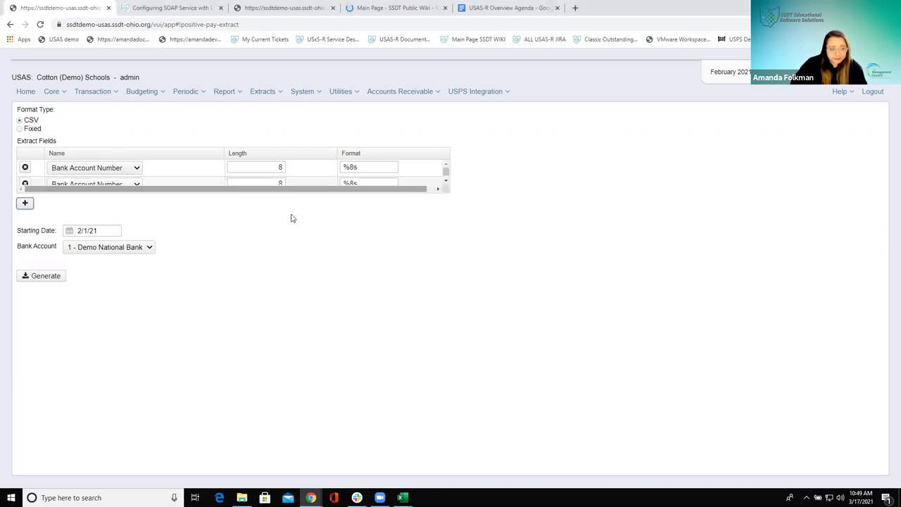
click(24, 203)
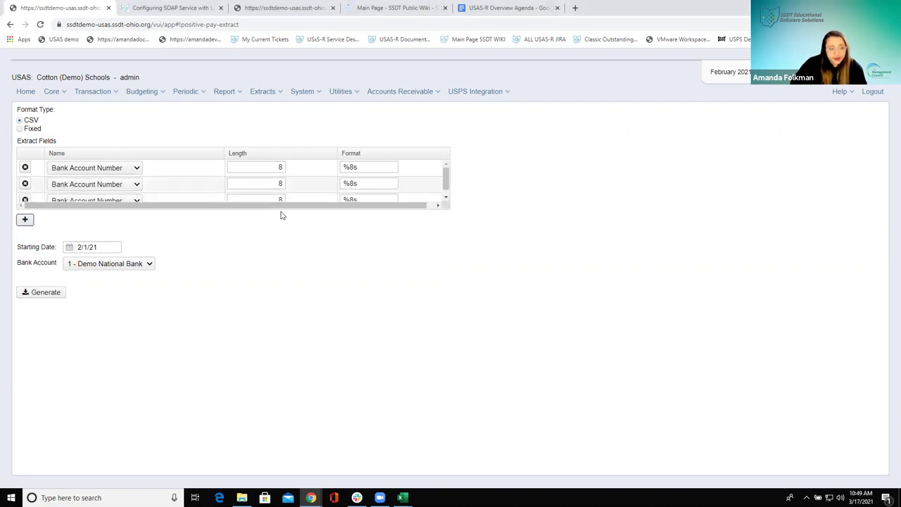
click(25, 219)
click(25, 236)
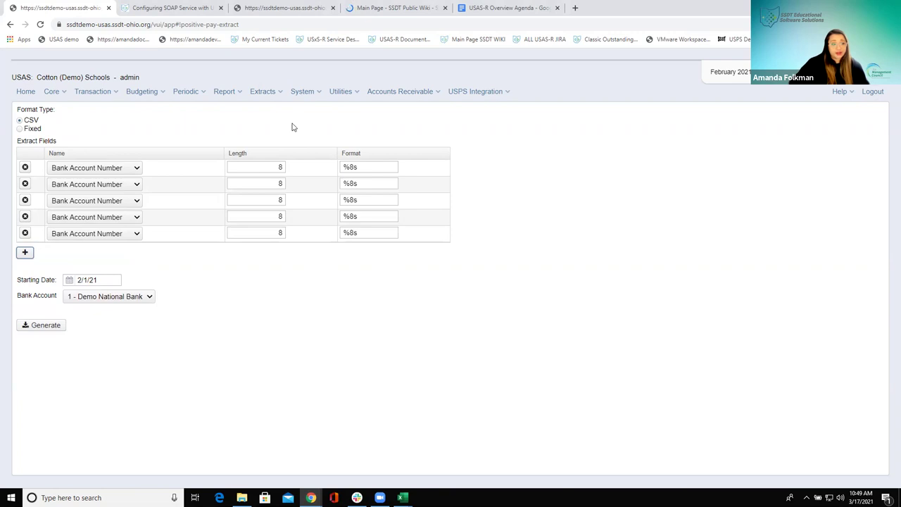
click(84, 170)
click(80, 180)
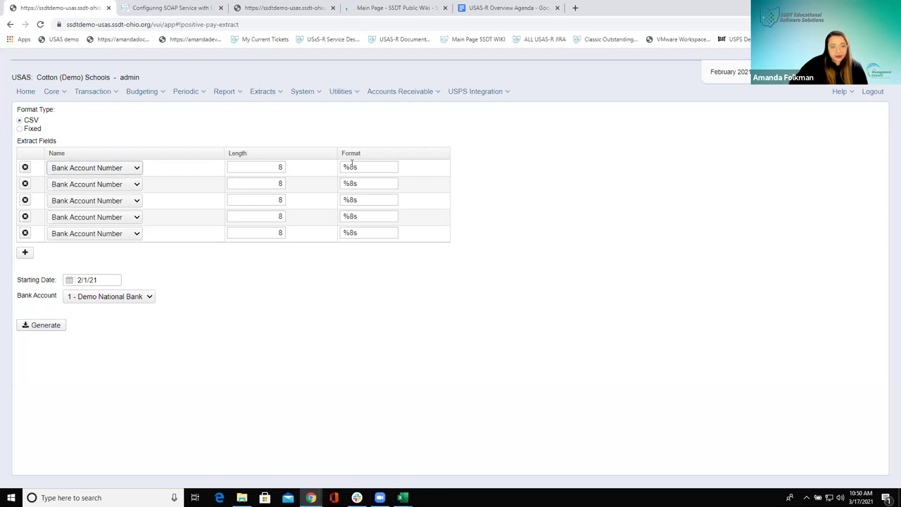
Set rows two to five to Check Number, Check Amount, Payee and Check Date.
click(67, 186)
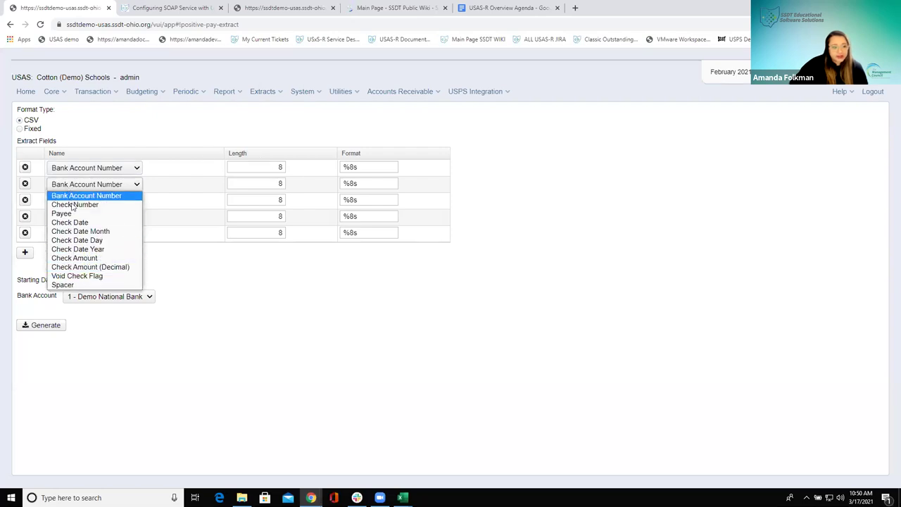
click(74, 205)
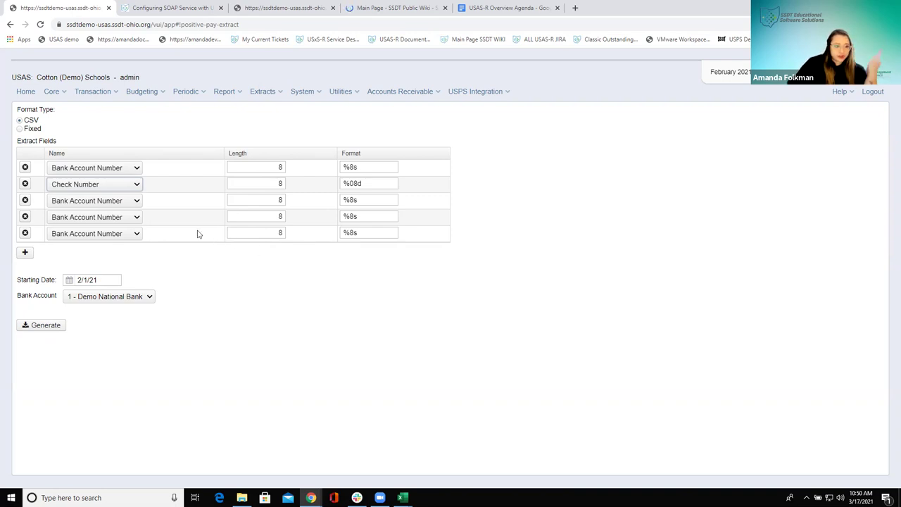
click(130, 203)
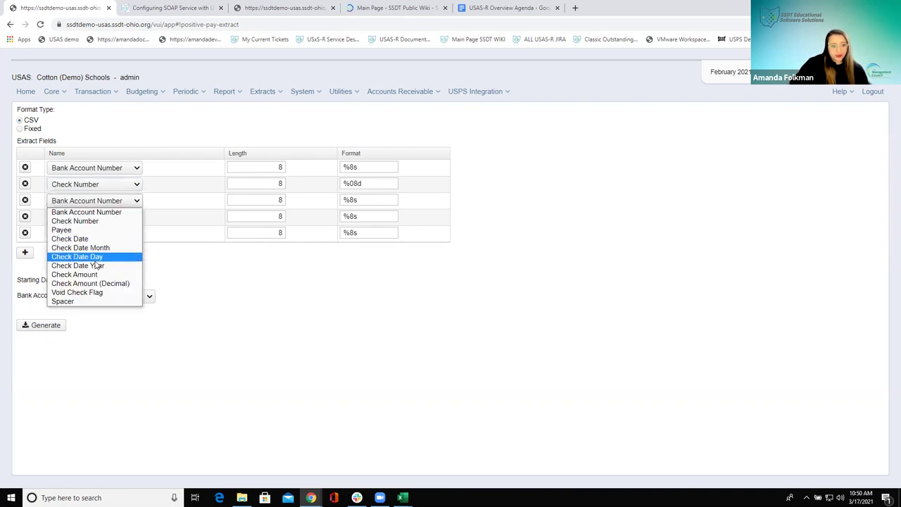
click(107, 274)
click(118, 223)
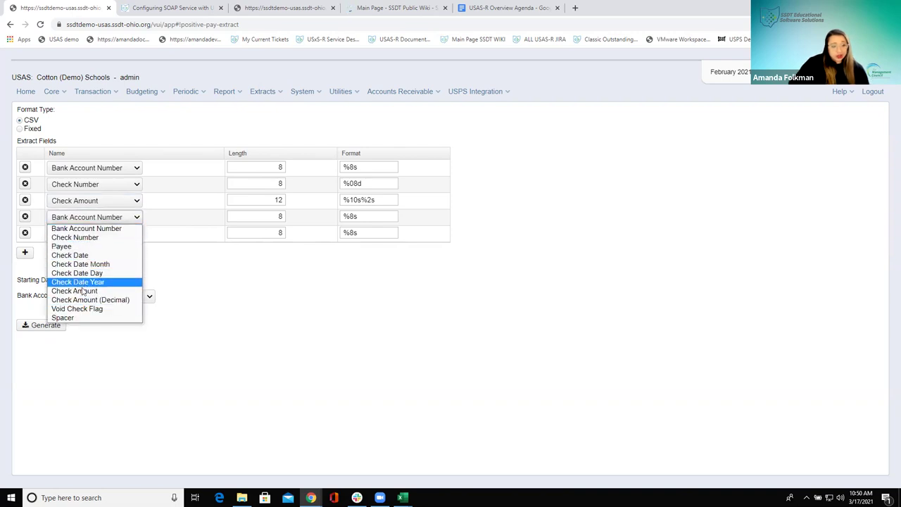
click(104, 246)
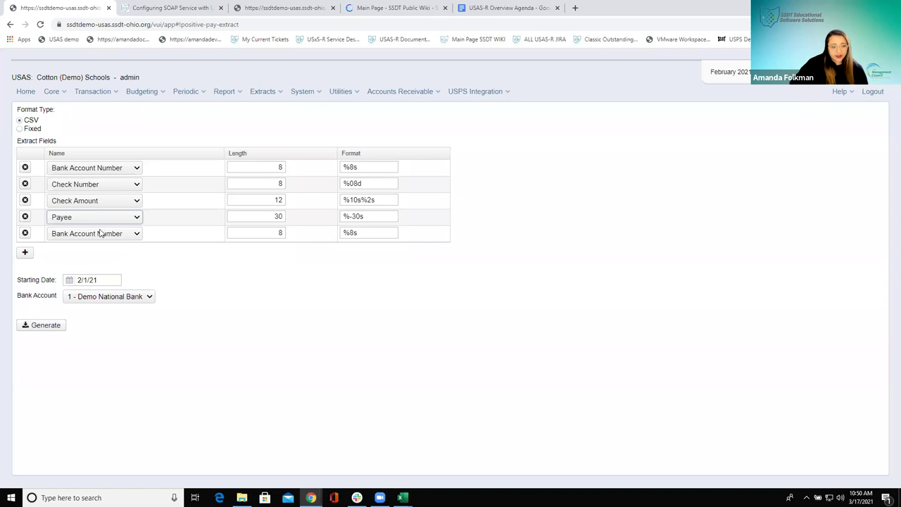
click(103, 236)
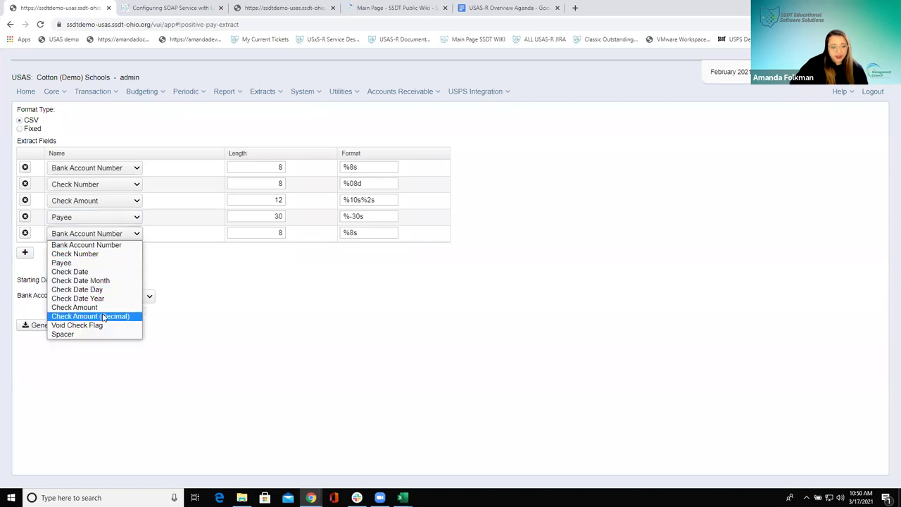
click(110, 273)
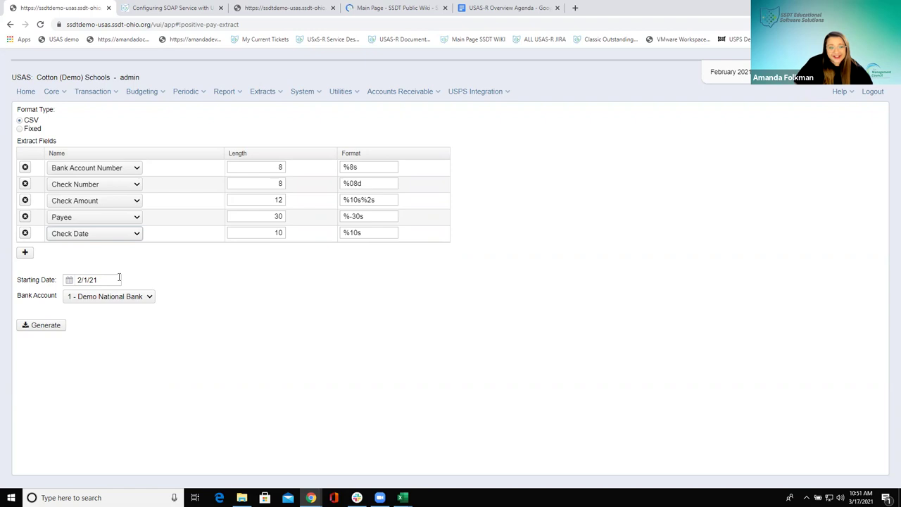
click(69, 238)
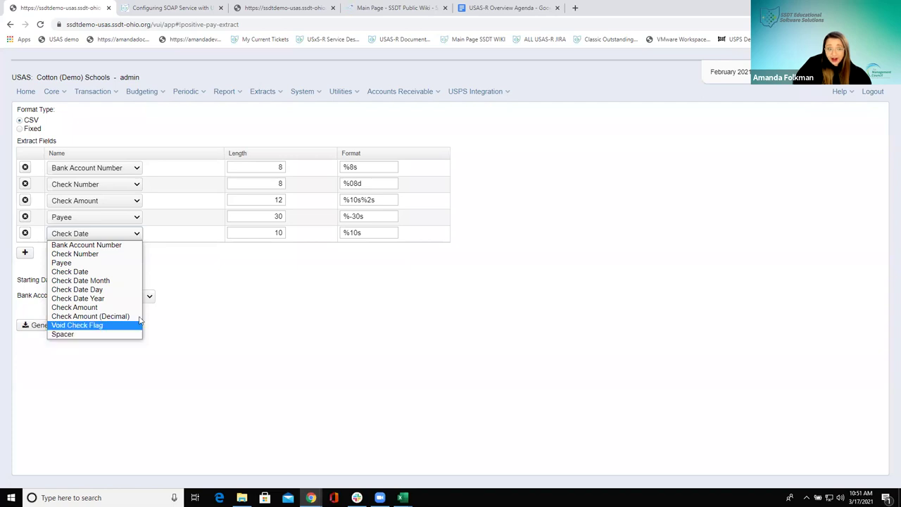
click(333, 295)
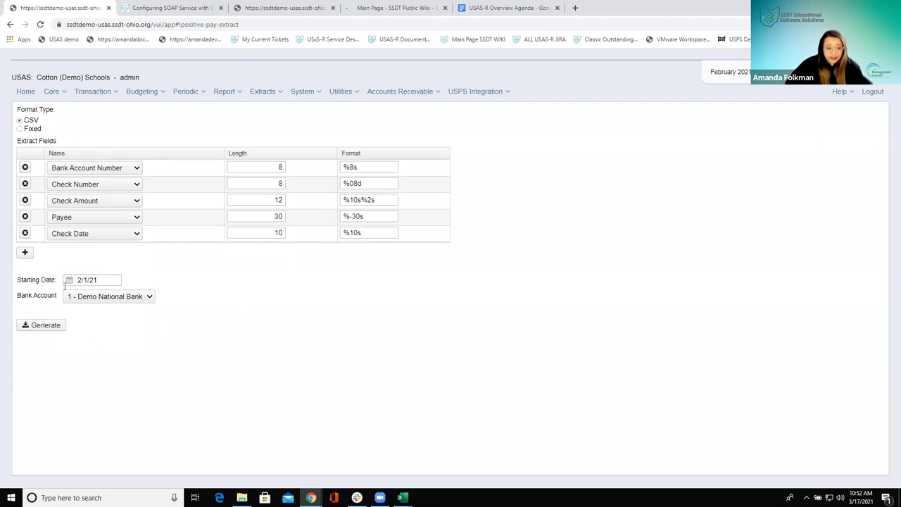
click(149, 298)
click(148, 299)
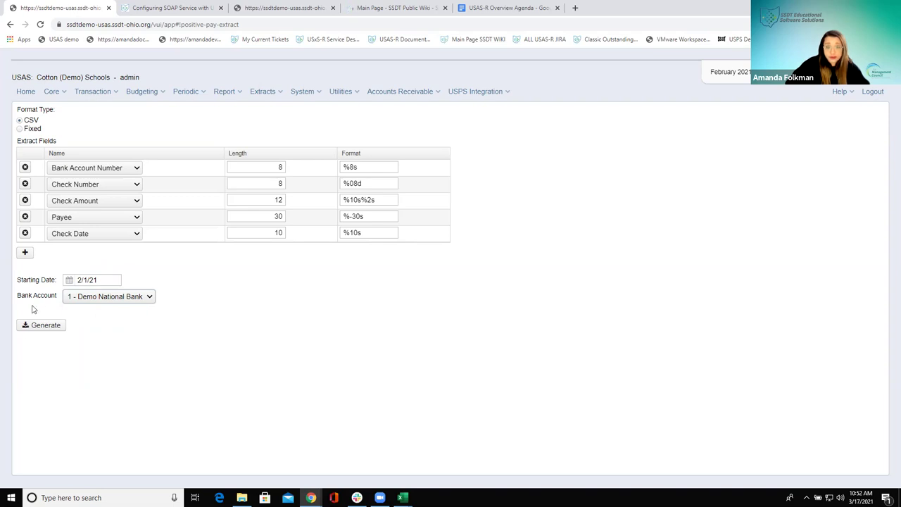
Generate the extract, open Extract (2).csv in Excel, and widen column E to show dates.
click(45, 326)
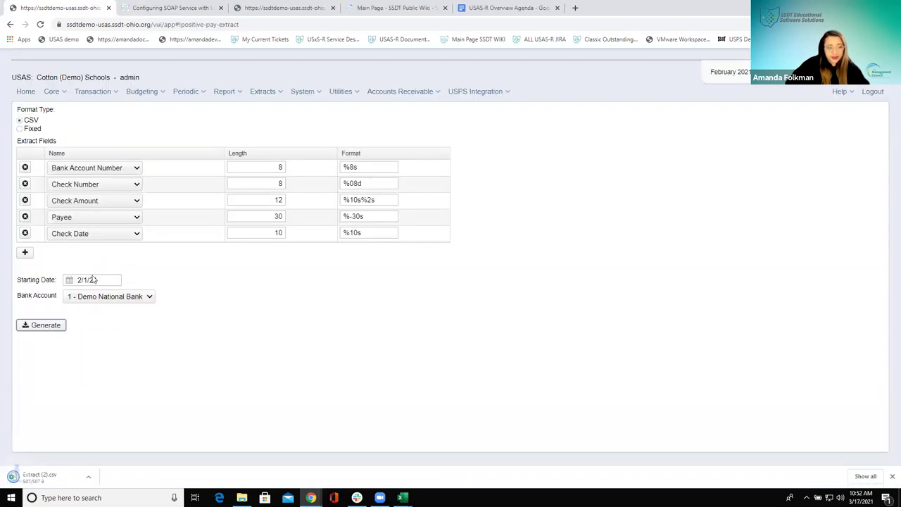
click(28, 479)
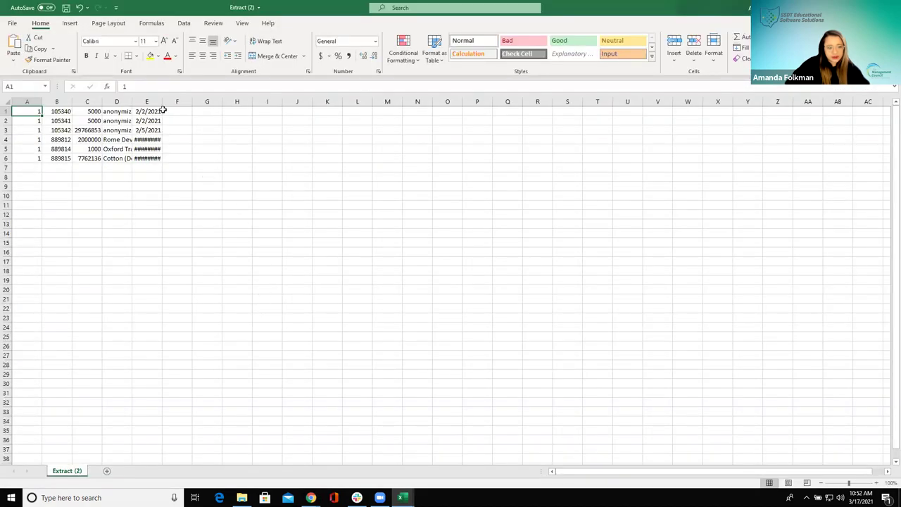
mouse_move(162, 102)
mouse_down()
mouse_move(182, 101)
mouse_move(150, 102)
mouse_move(161, 101)
mouse_up()
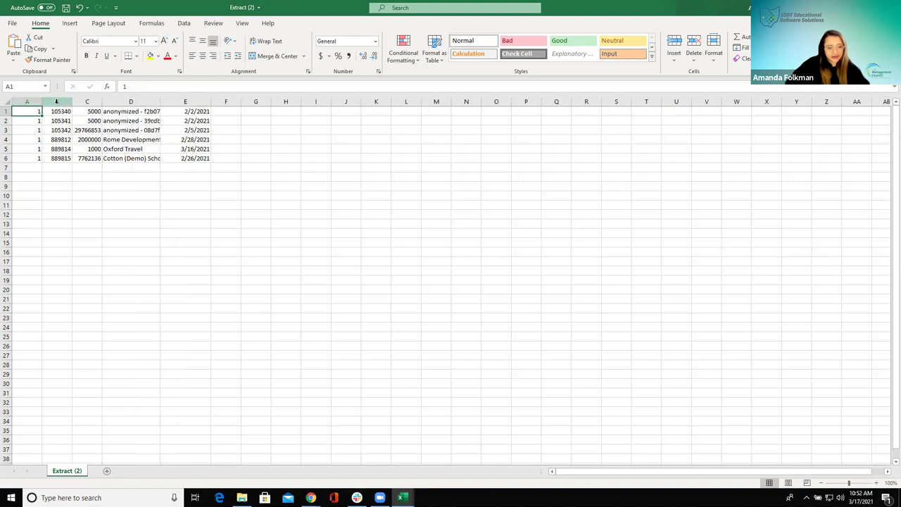
drag(32, 101, 186, 93)
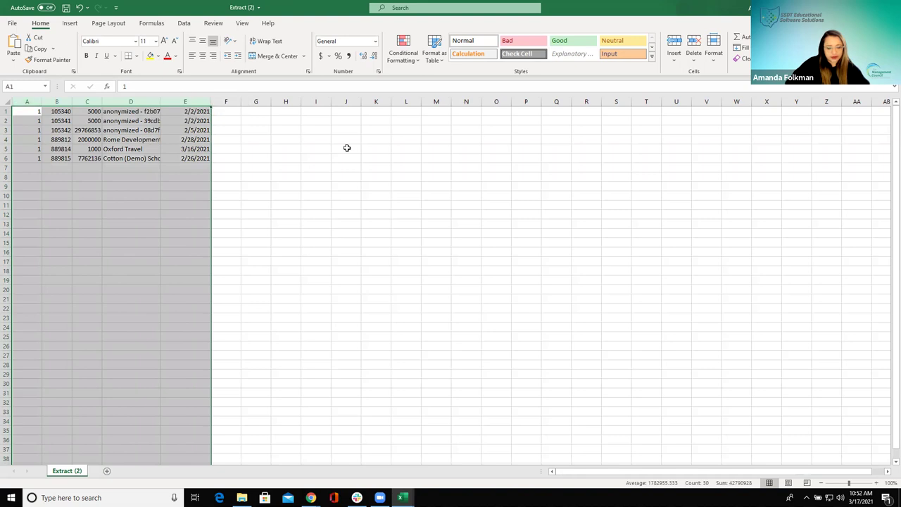
Clear the column selection and close the Extract (2) workbook, shrinking the Cafeteria window.
click(346, 149)
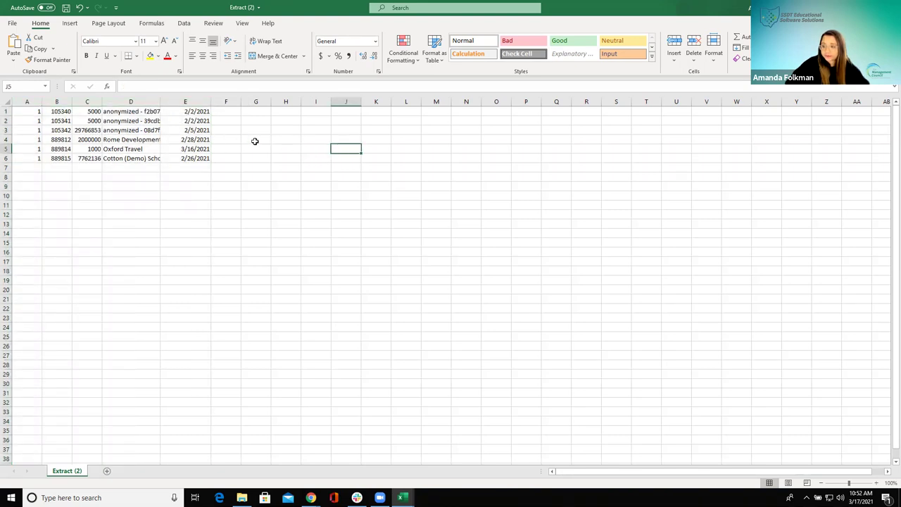
double_click(312, 9)
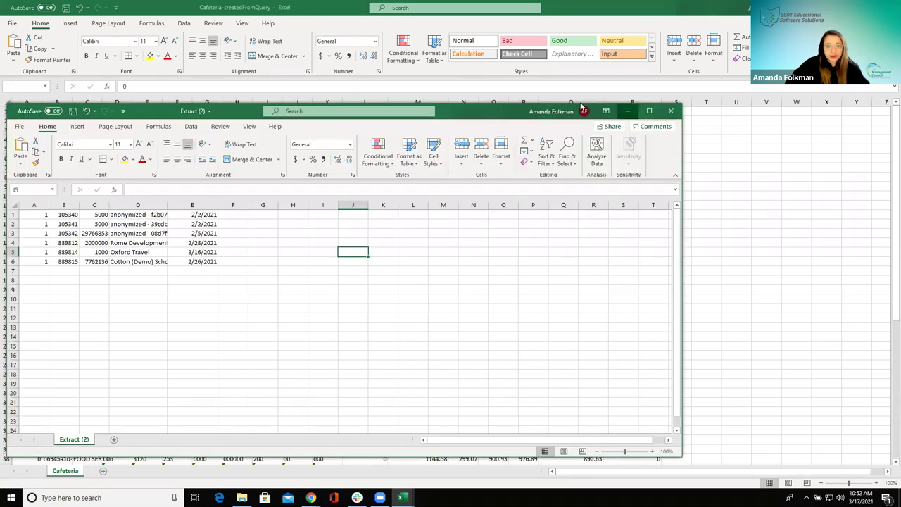
click(328, 7)
key(super+Down)
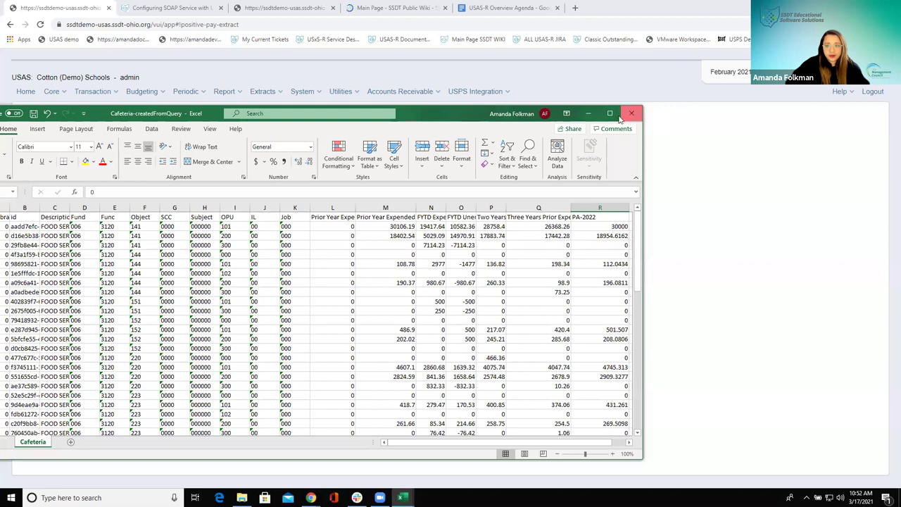
Leave Excel for USAS-R and open the System menu's Configuration-through-Users options.
click(612, 115)
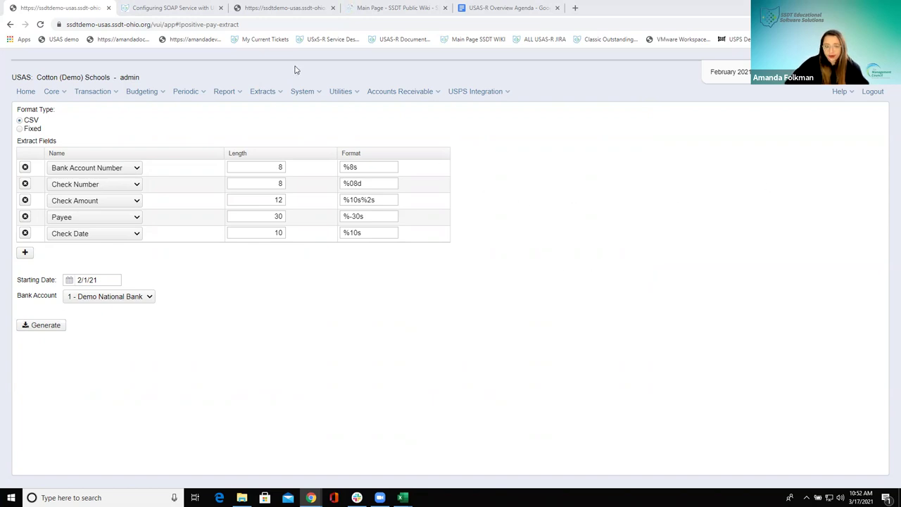
click(307, 95)
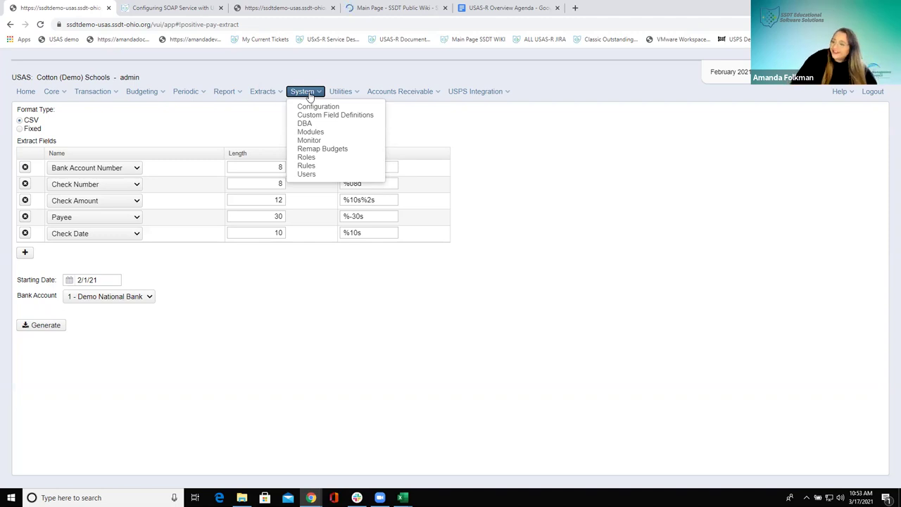
Open System > Configuration and edit Payable Module Configuration, shown as Initialized.
click(313, 107)
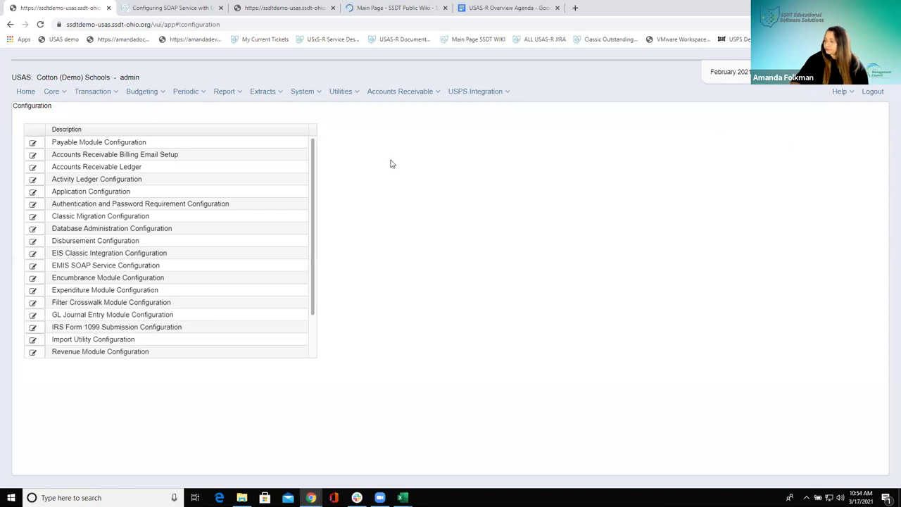
click(33, 145)
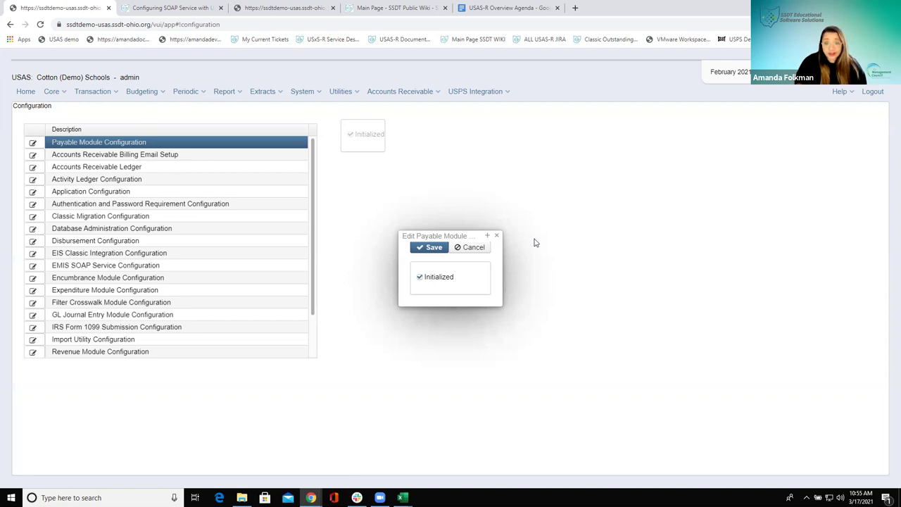
Close the Payable settings and look over Activity Ledger Configuration without changes.
click(497, 236)
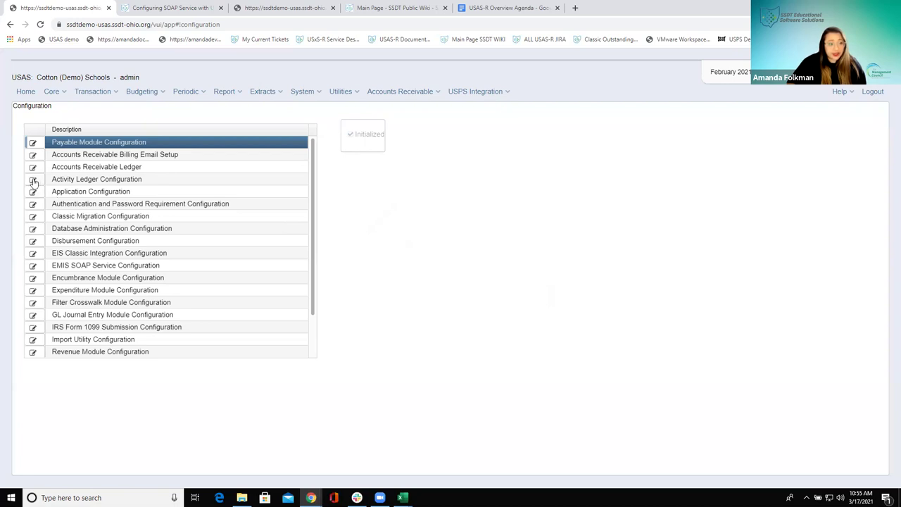
click(32, 179)
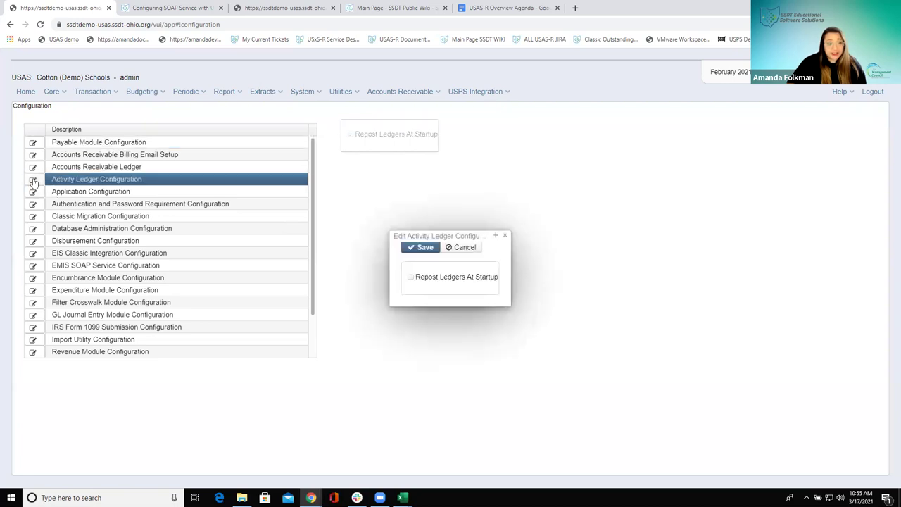
click(505, 236)
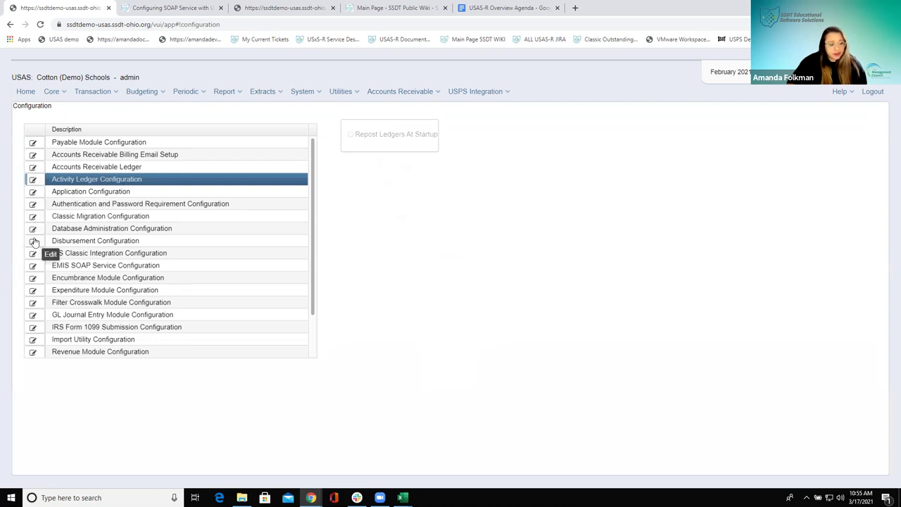
Review Encumbrance settings unchanged, then open EMIS SOAP Service Configuration and its wiki page.
click(34, 279)
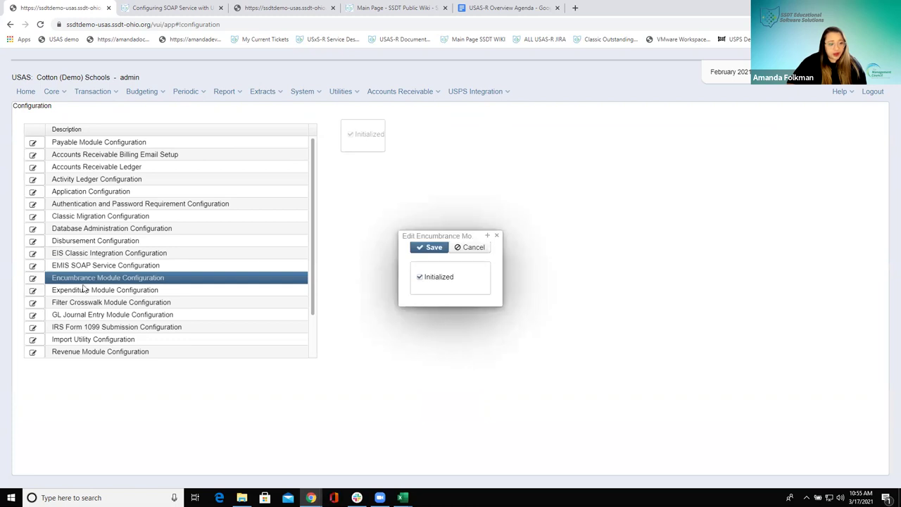
click(499, 236)
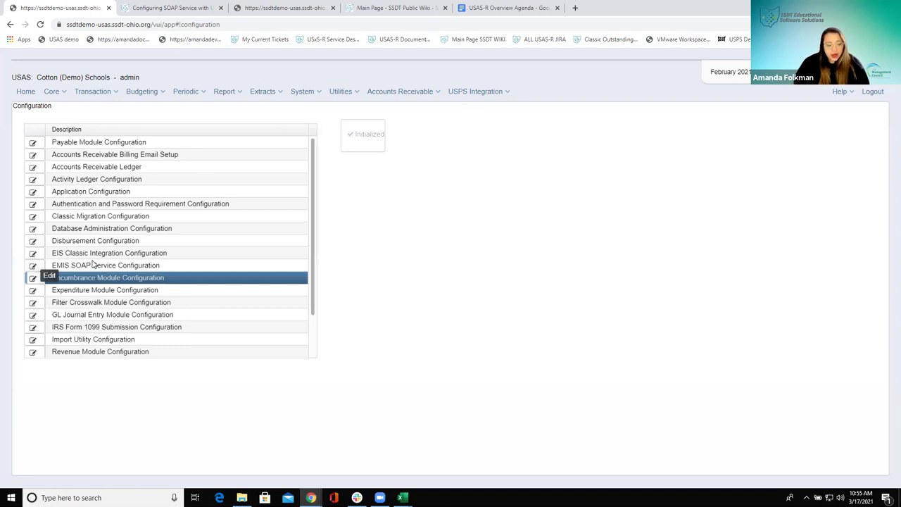
click(33, 266)
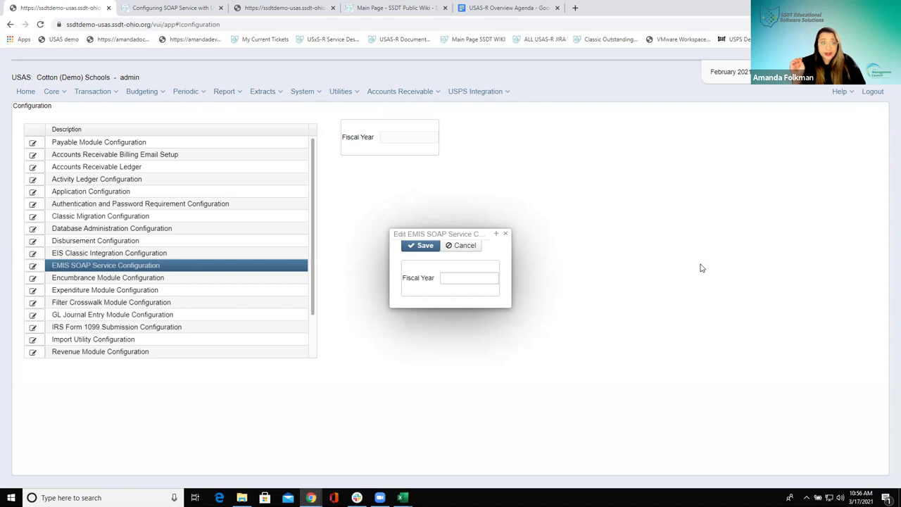
click(142, 9)
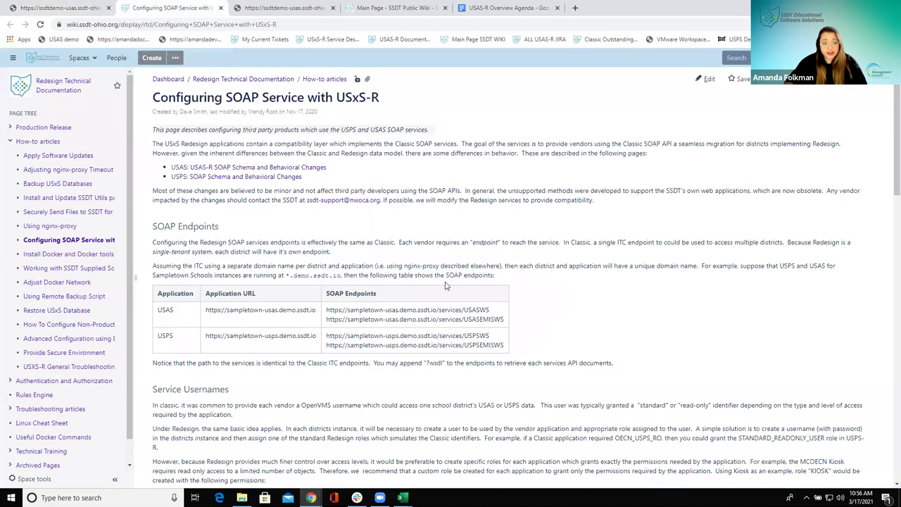
Enter 2021 as the EMIS SOAP Service Fiscal Year, save it, and close the dialog.
click(42, 10)
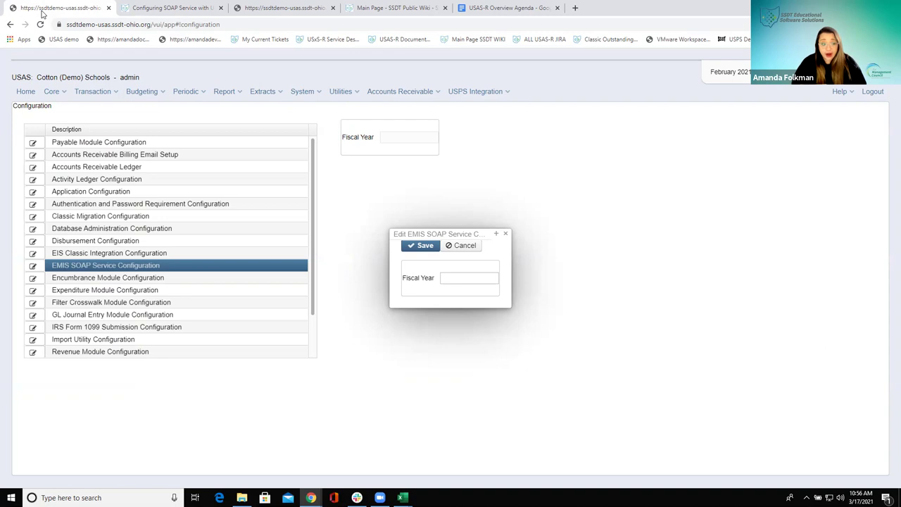
click(459, 275)
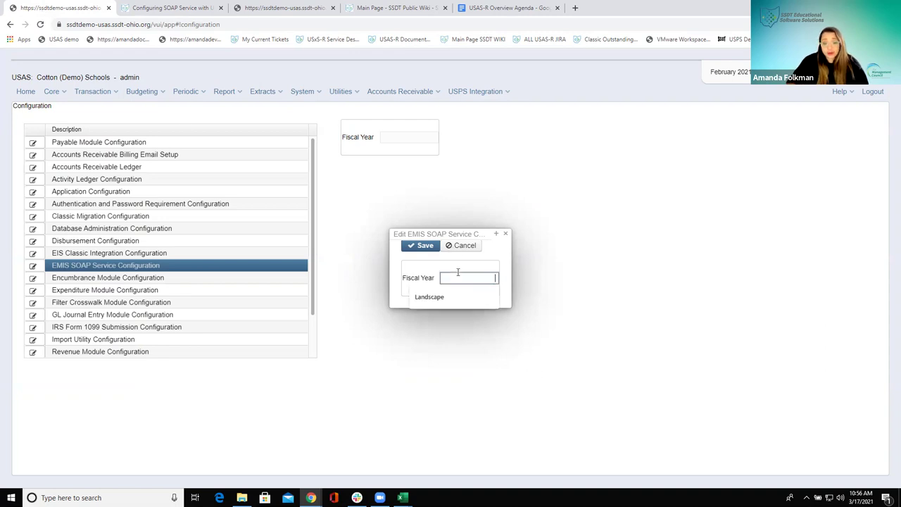
text(2021)
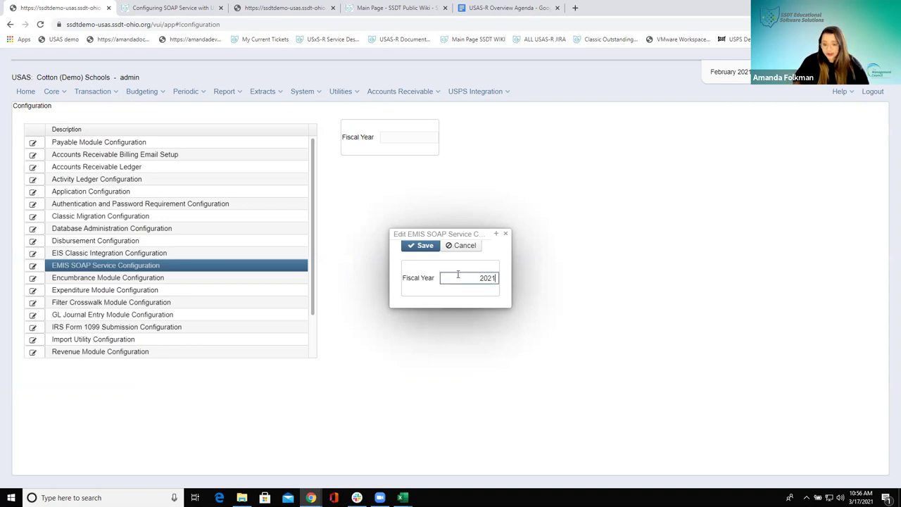
click(626, 264)
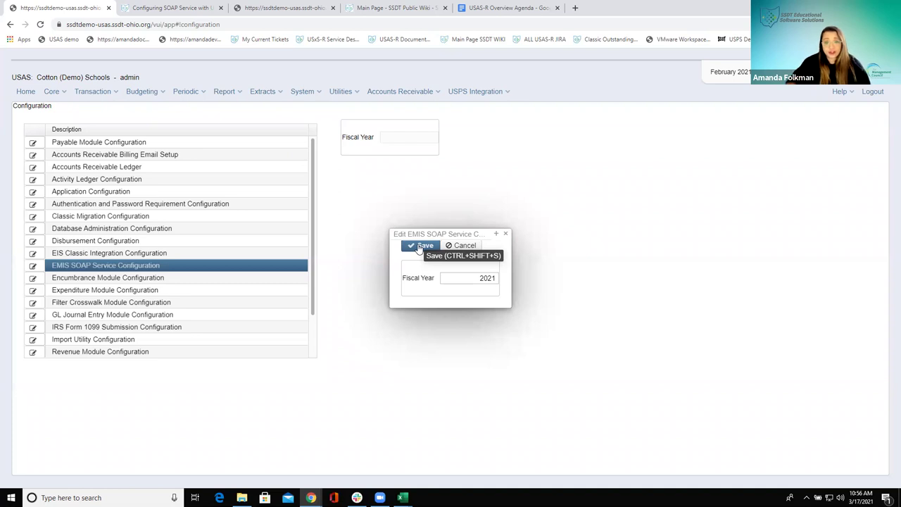
click(419, 248)
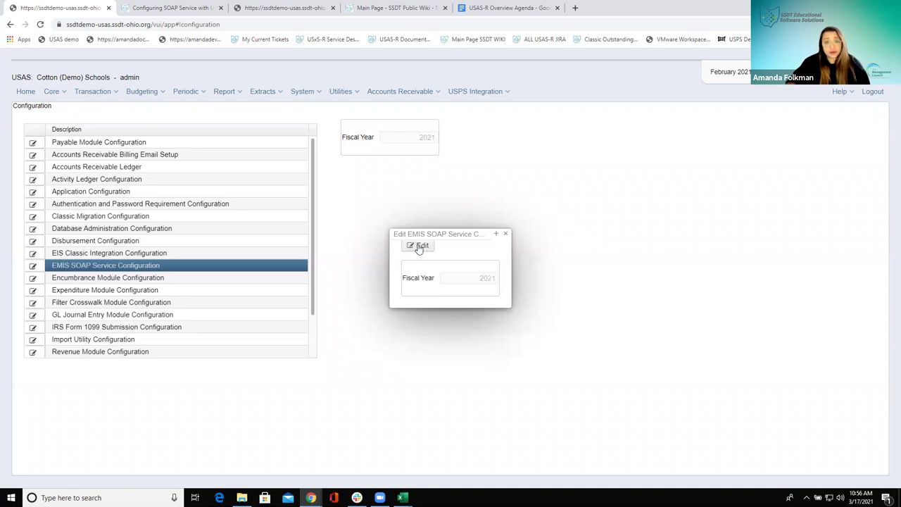
click(505, 233)
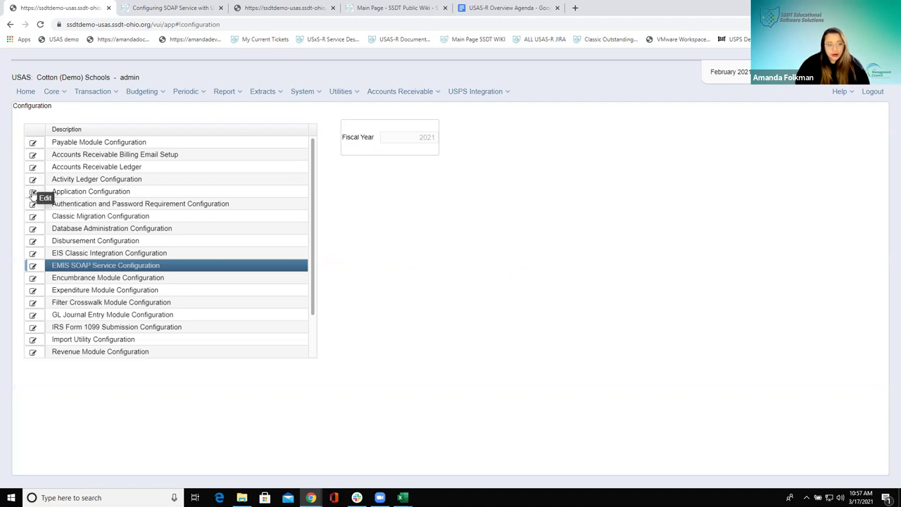
Edit the Application Configuration and switch Instance Type from Production to Training.
click(32, 192)
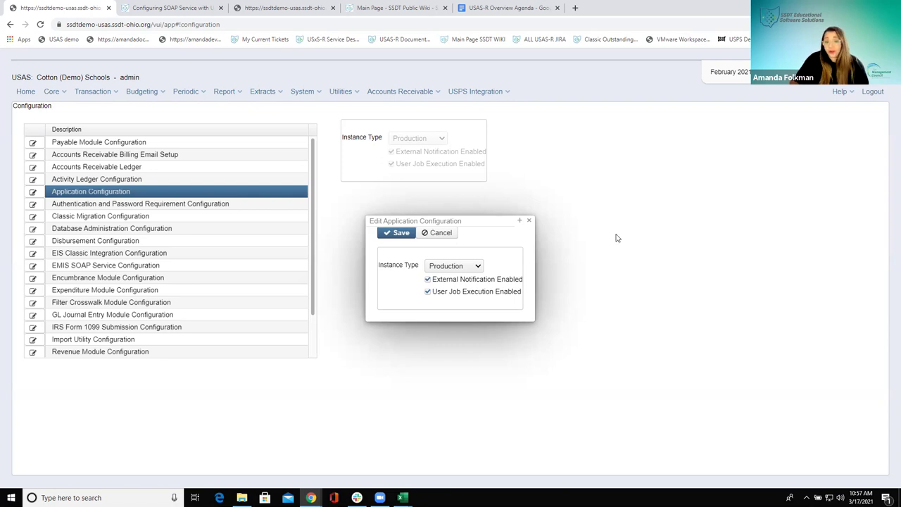
click(449, 270)
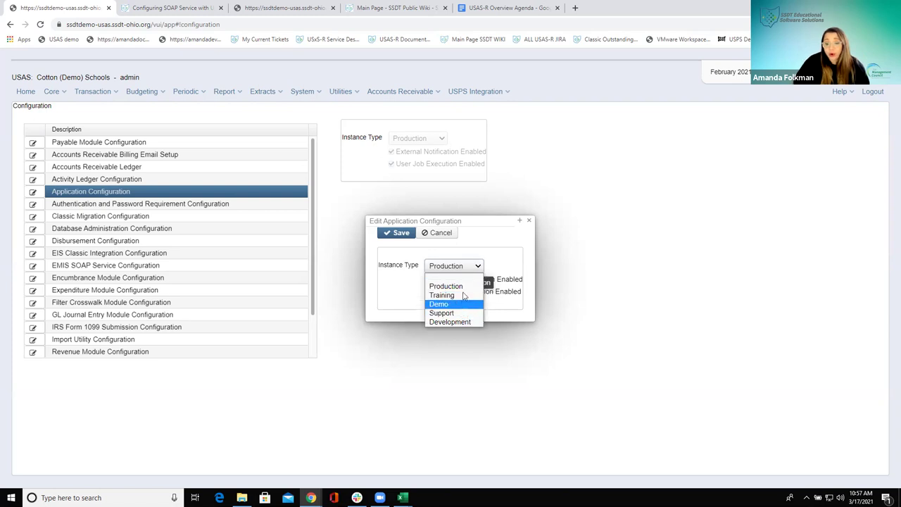
click(467, 296)
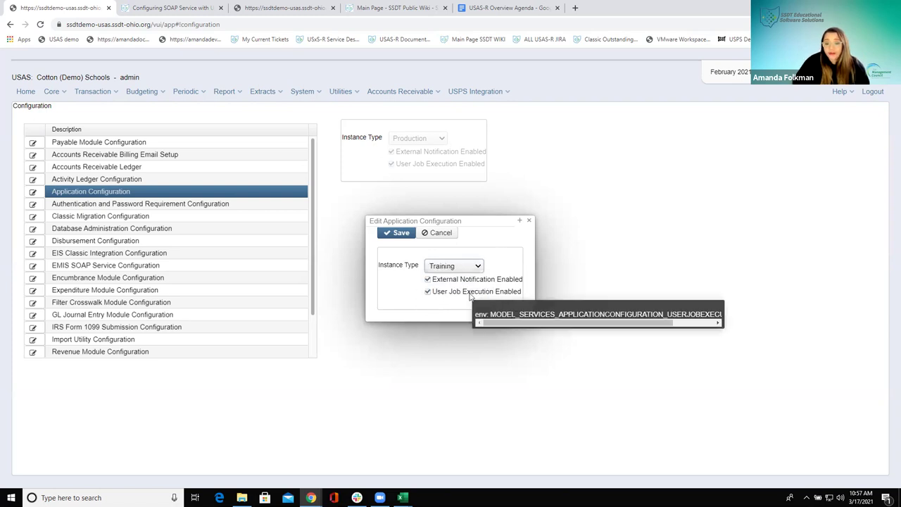
Save Application Configuration as Production with External Notification and User Job Execution enabled.
click(427, 280)
click(427, 292)
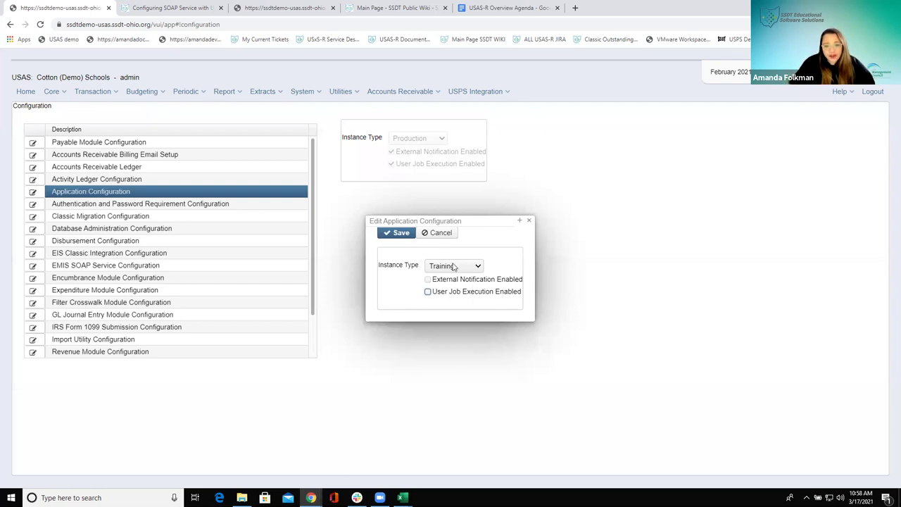
click(479, 265)
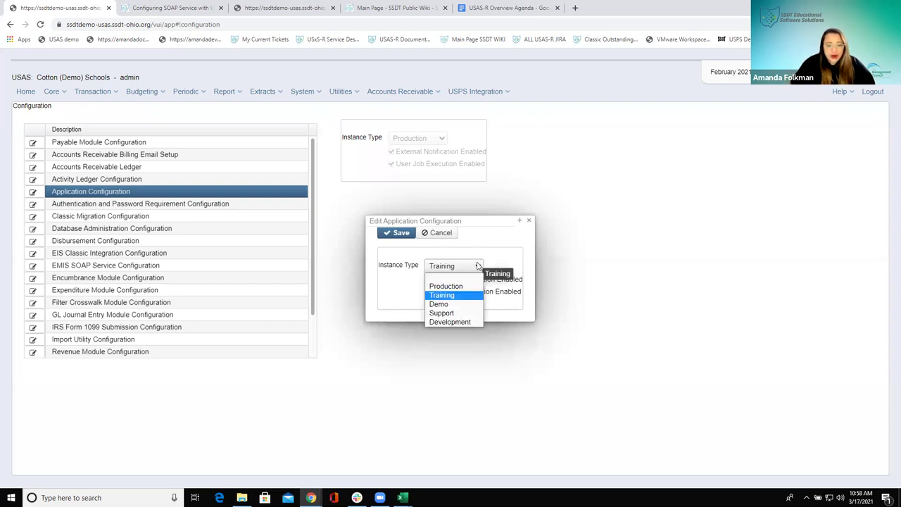
click(455, 287)
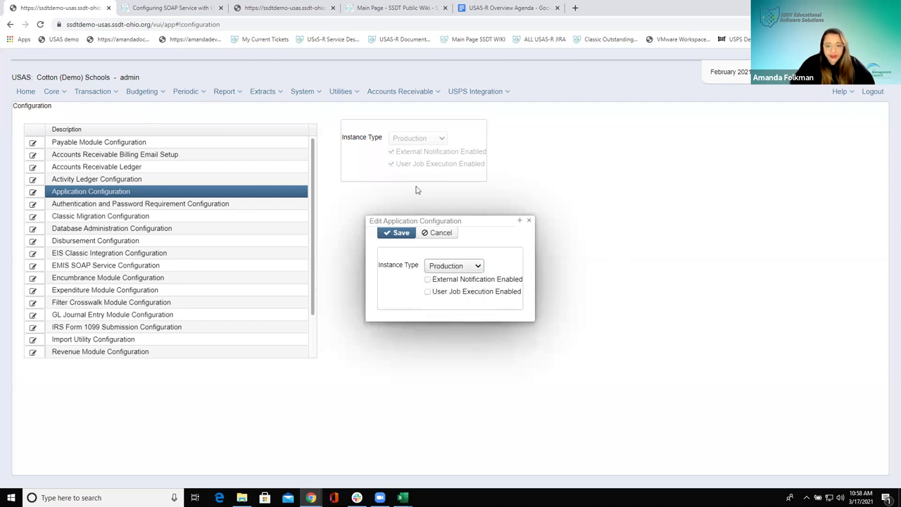
click(397, 234)
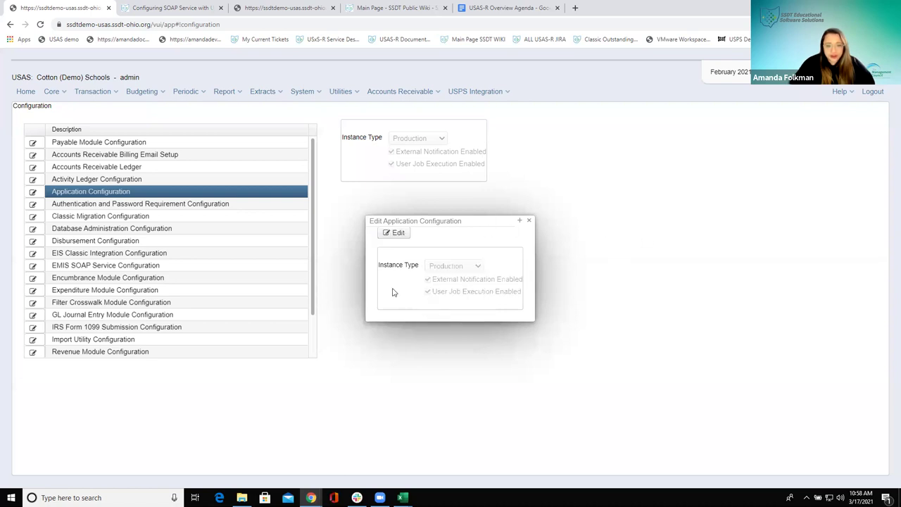
click(529, 221)
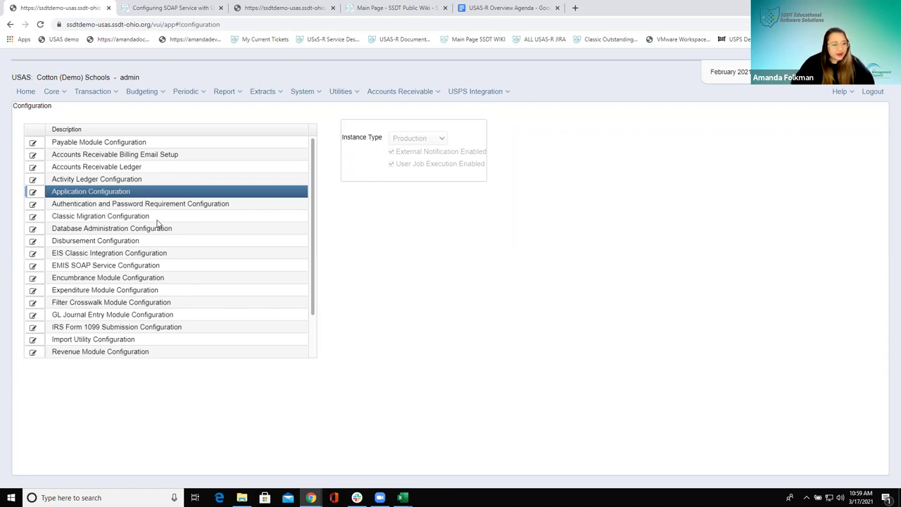
Open Transaction Configuration and confirm every highest number is 99999999.
scroll(157, 224, down, 1)
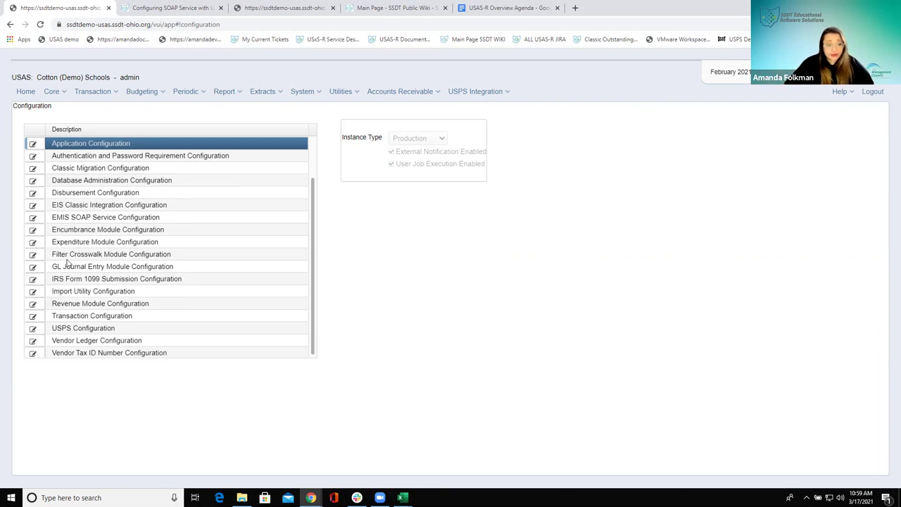
click(33, 318)
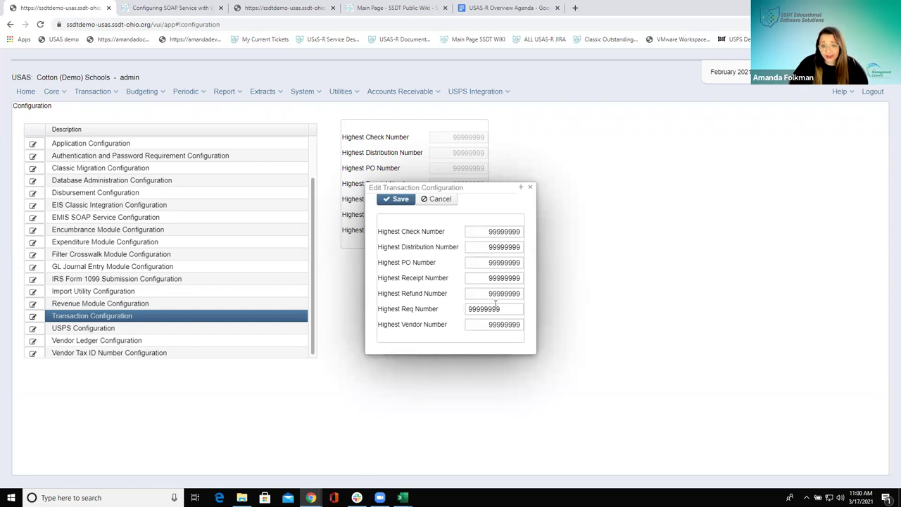
drag(468, 309, 524, 310)
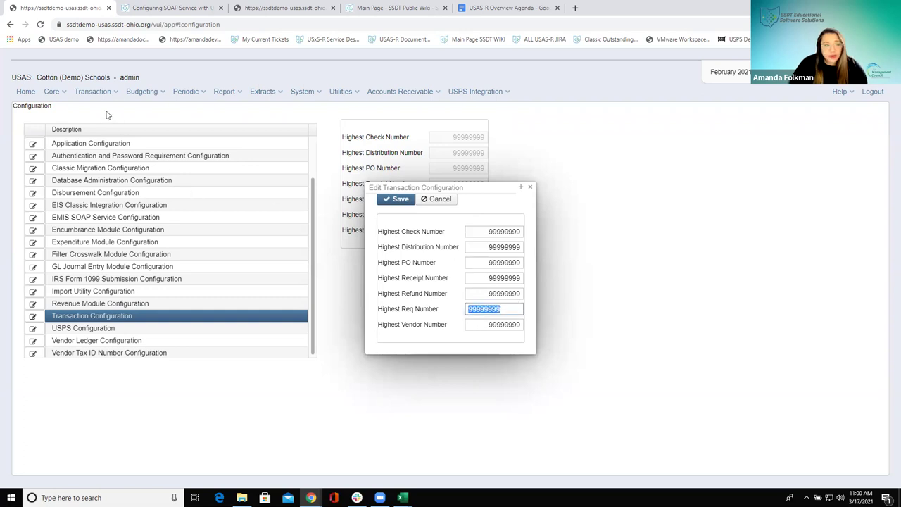
click(273, 9)
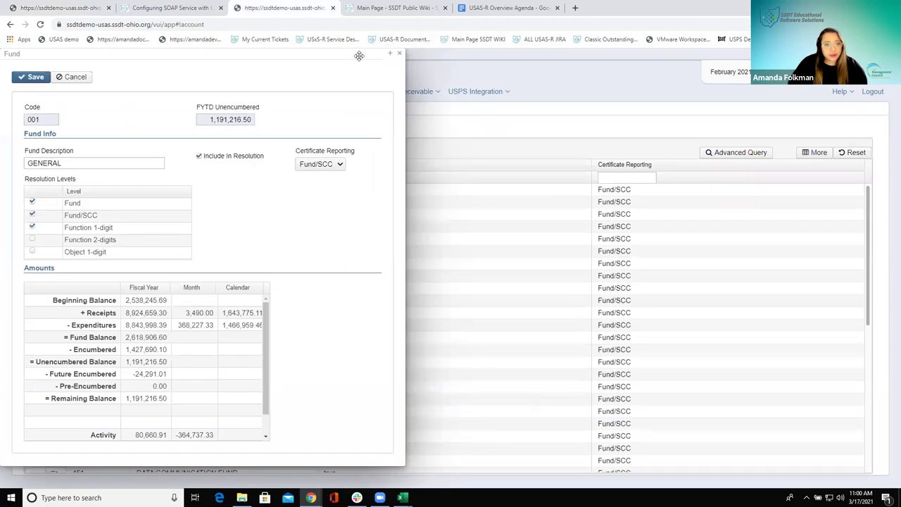
Dismiss the Fund detail window and move the Check # column toward Void Date.
drag(357, 54, 392, 106)
key(Escape)
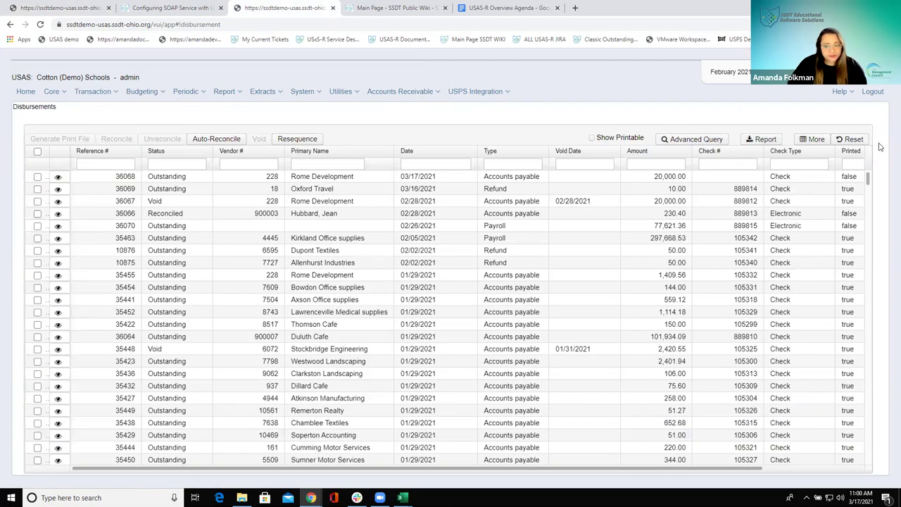
drag(711, 150, 86, 159)
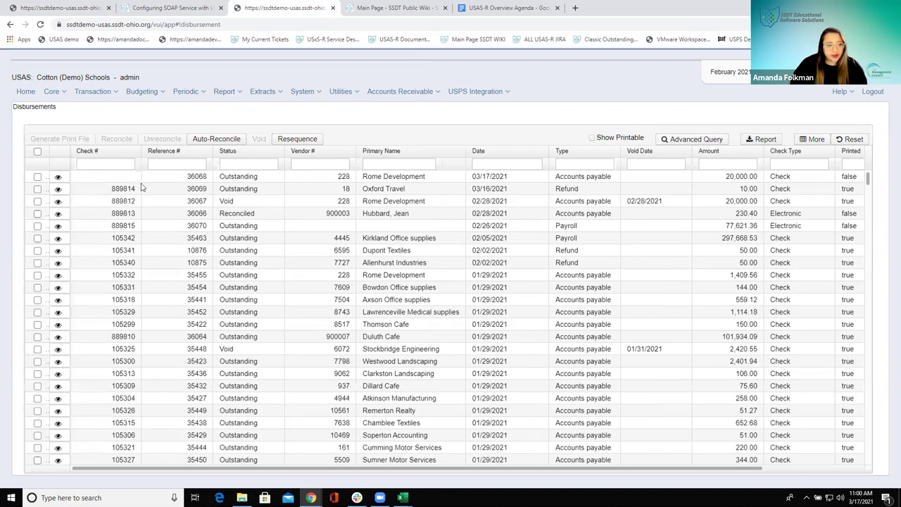
Sort disbursements by Check # descending, starting from check 889815.
click(108, 154)
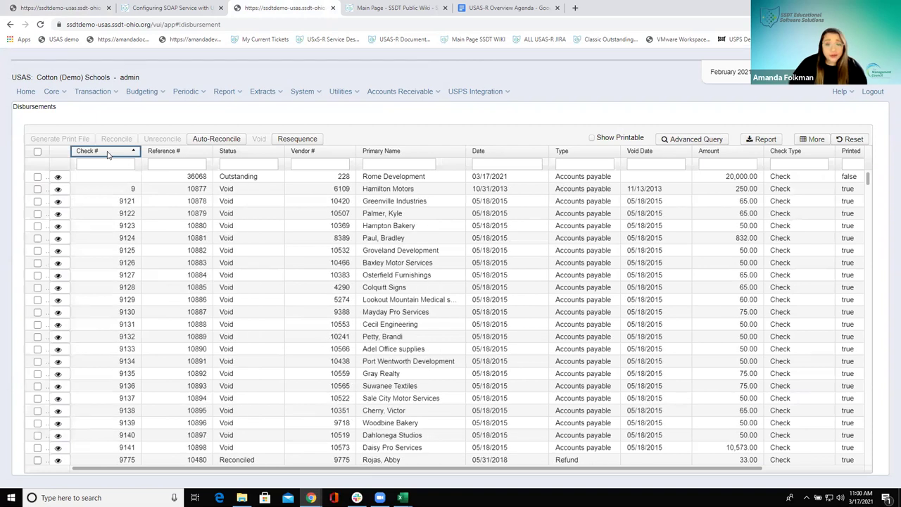
click(108, 154)
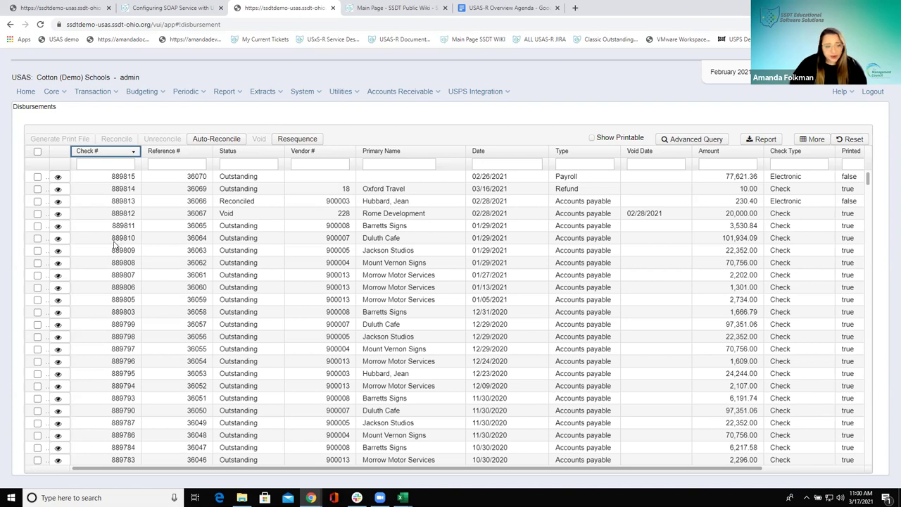
scroll(115, 282, down, 5)
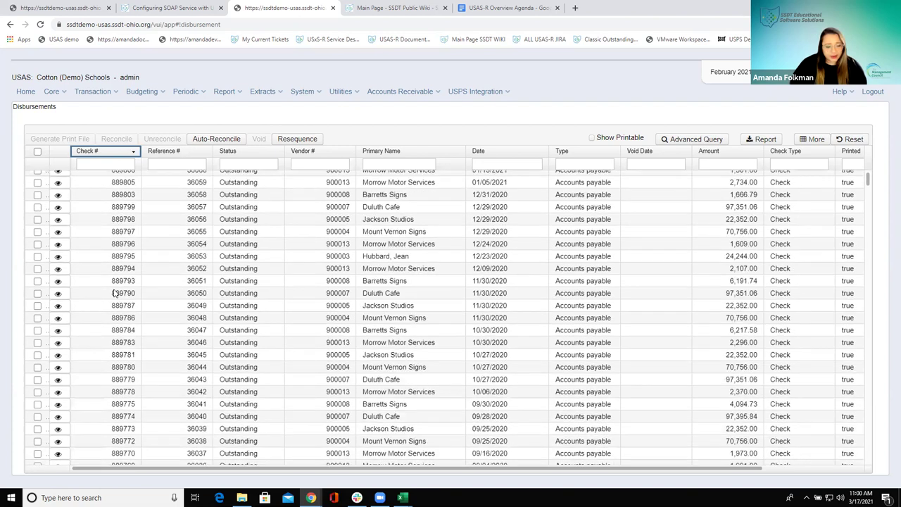
scroll(114, 293, up, 3)
scroll(115, 293, up, 2)
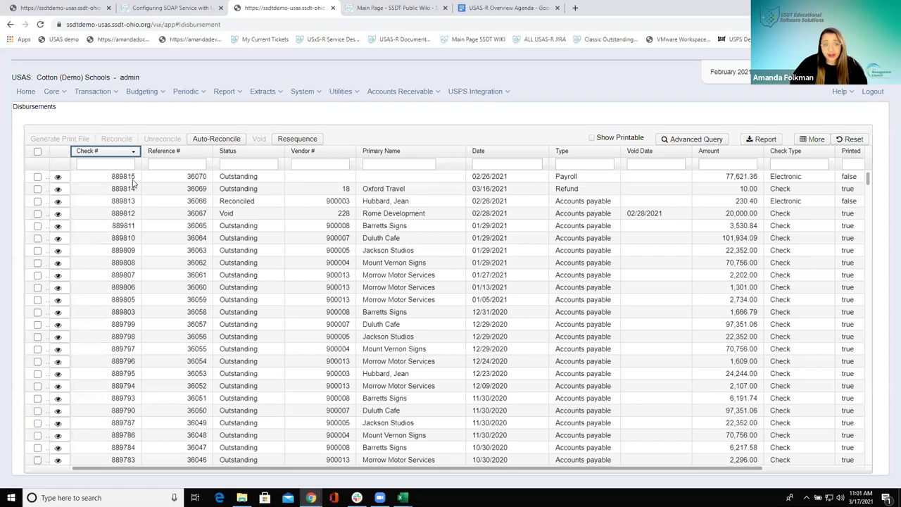
Glance at the transaction configuration, then scroll down through the Disbursements grid.
click(85, 7)
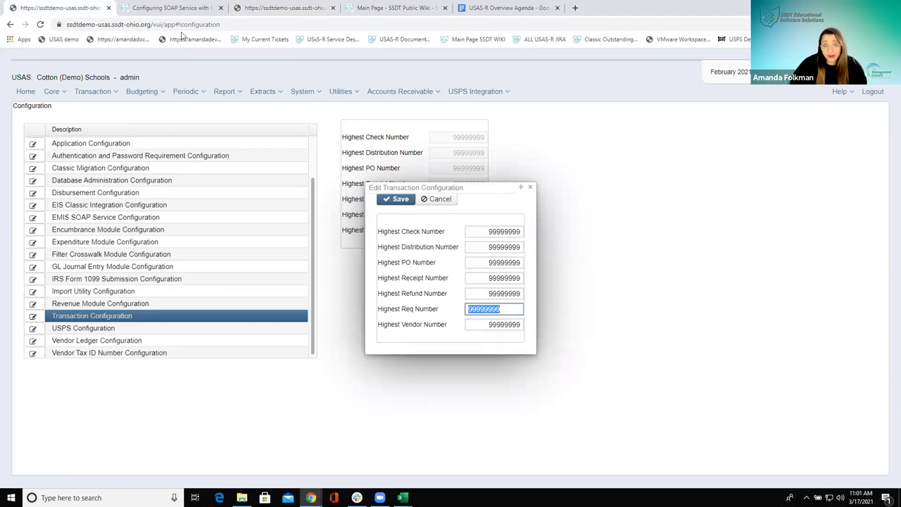
click(281, 7)
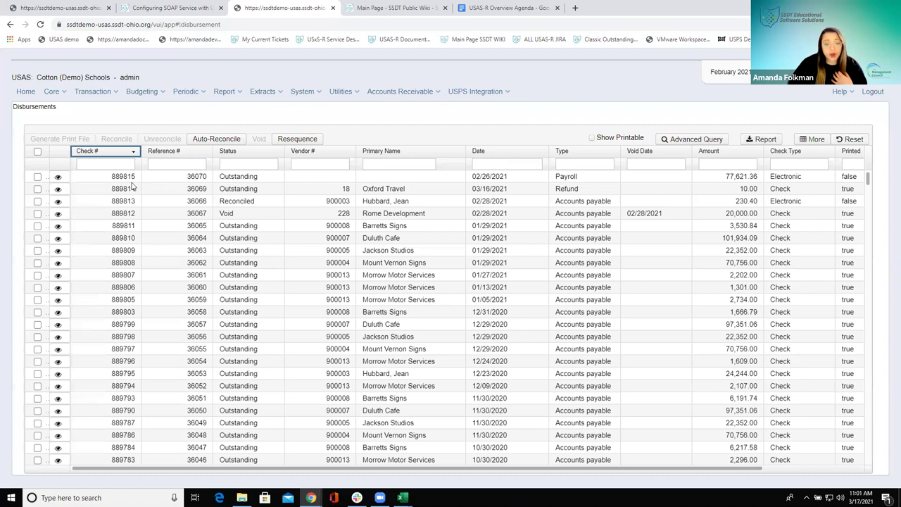
scroll(131, 186, down, 1)
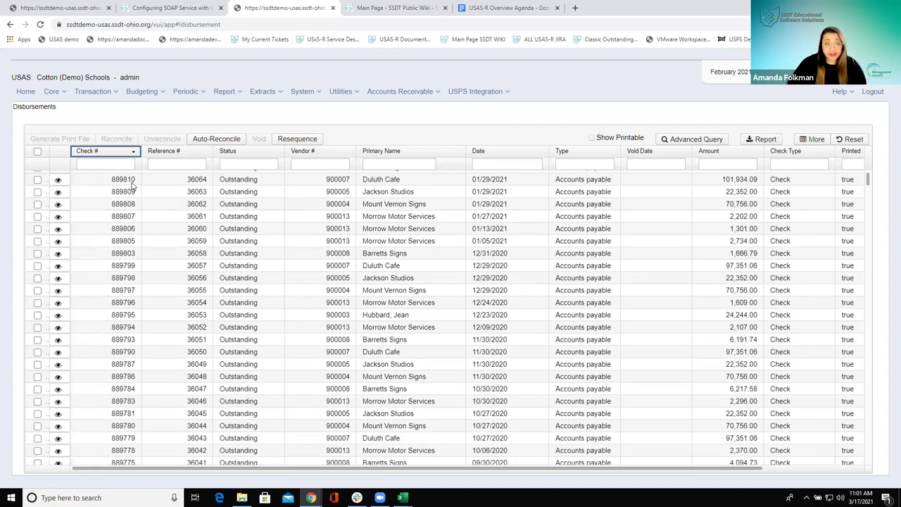
scroll(132, 185, down, 15)
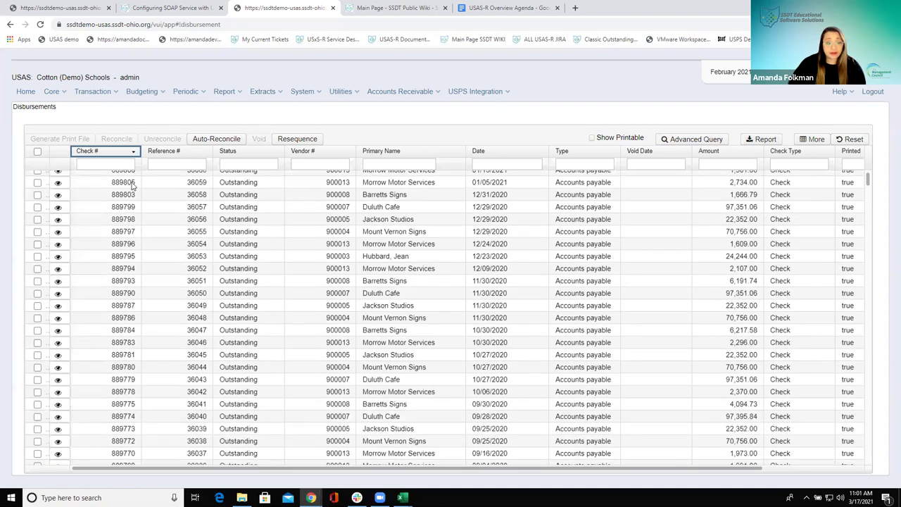
scroll(132, 185, down, 15)
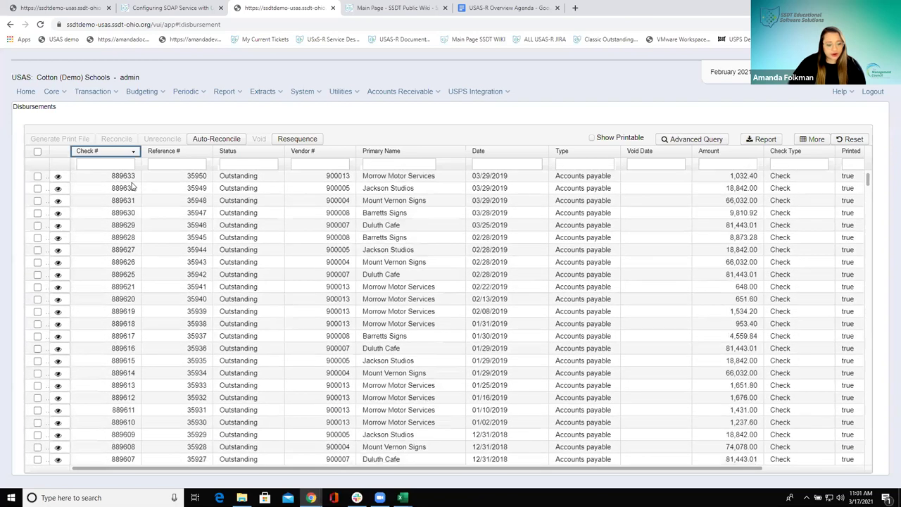
scroll(132, 185, down, 15)
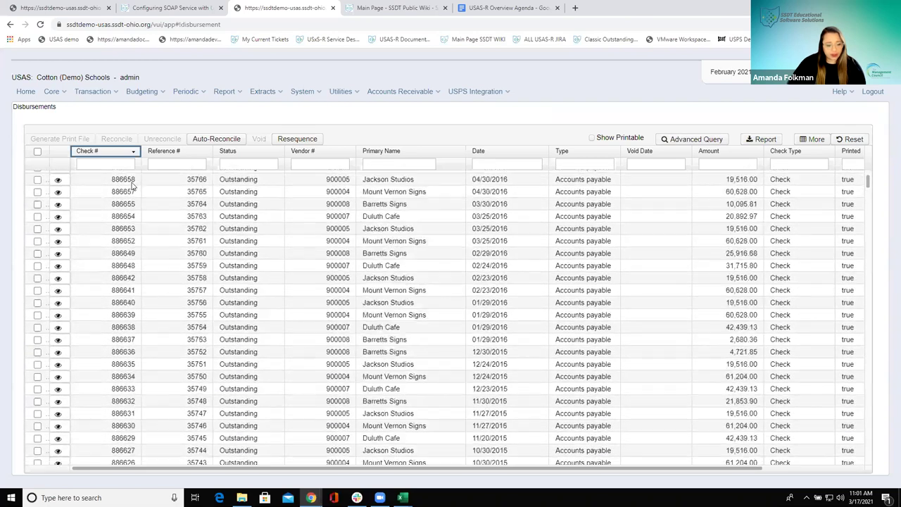
scroll(132, 185, down, 15)
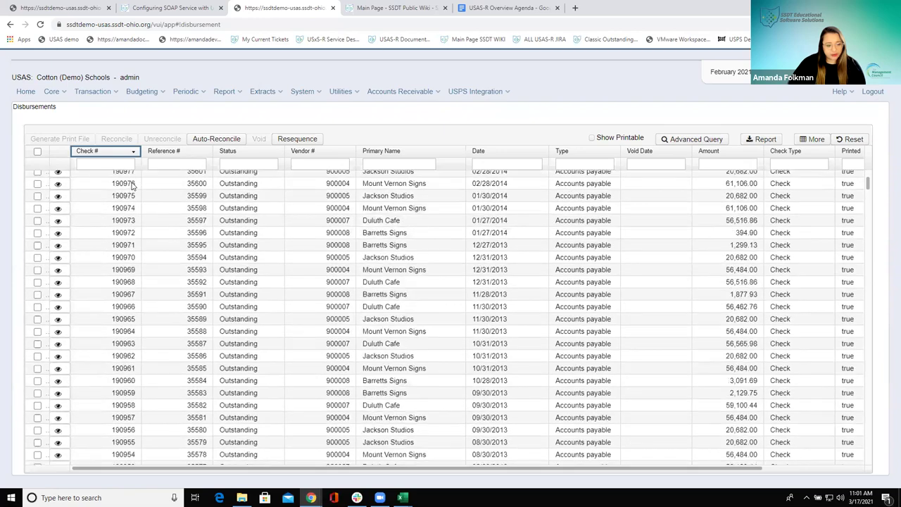
scroll(131, 185, up, 5)
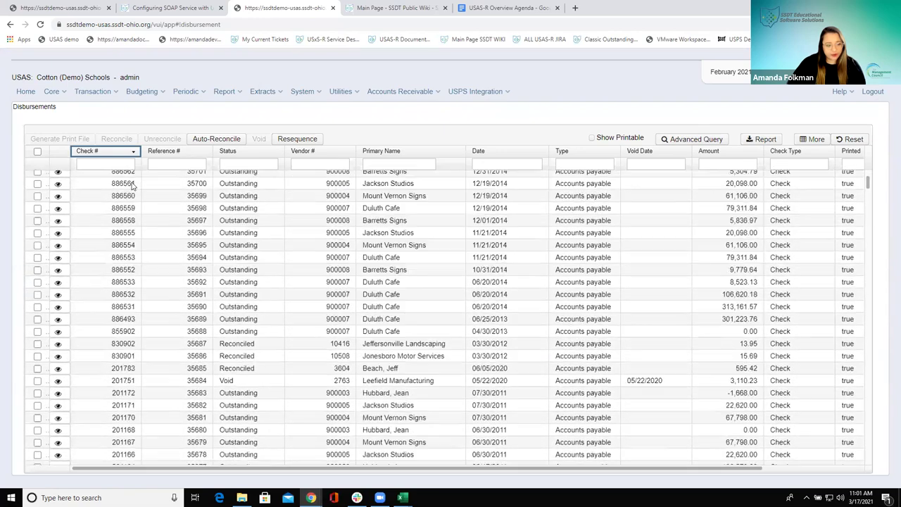
scroll(121, 383, down, 1)
scroll(121, 383, down, 3)
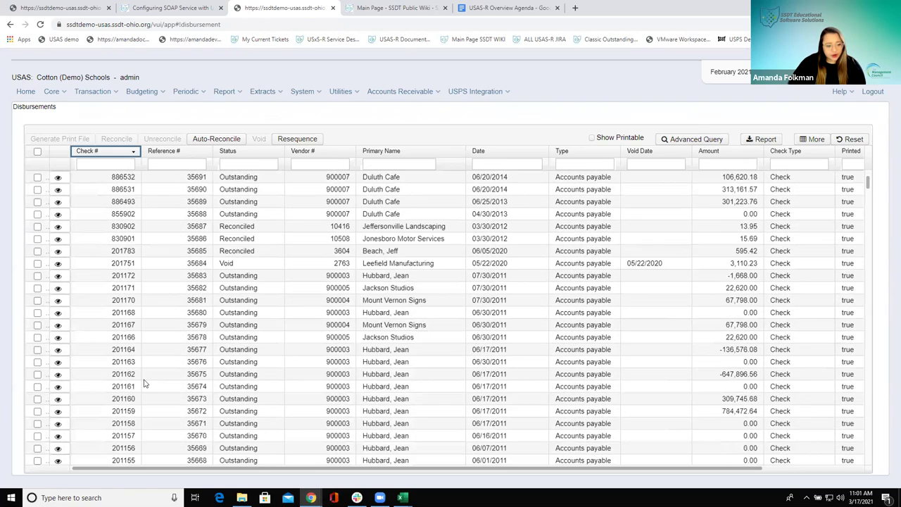
Compare details of checks 830901, 830902, 855902 and 201783, ending on check 830901.
click(116, 240)
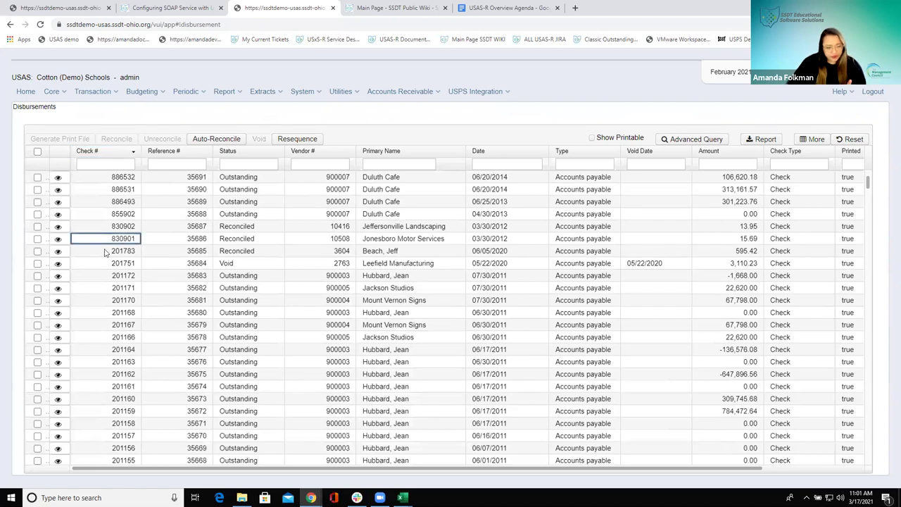
double_click(107, 252)
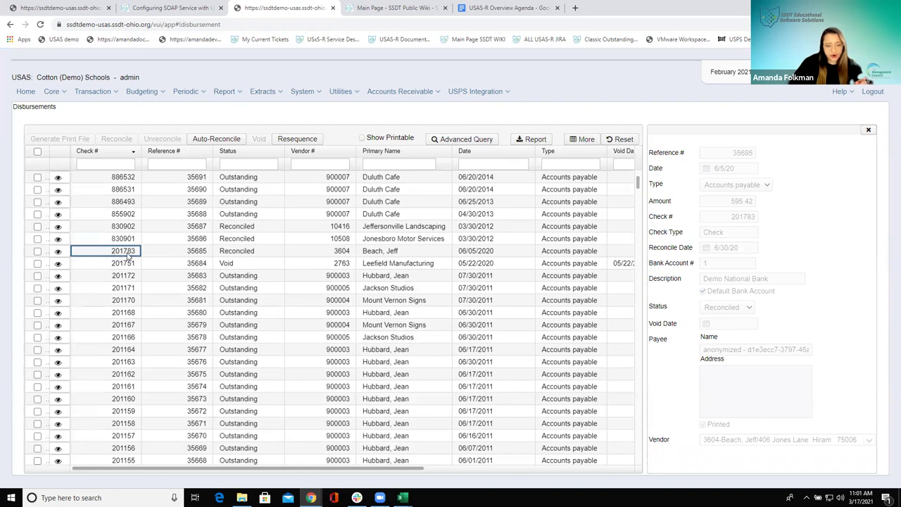
click(129, 241)
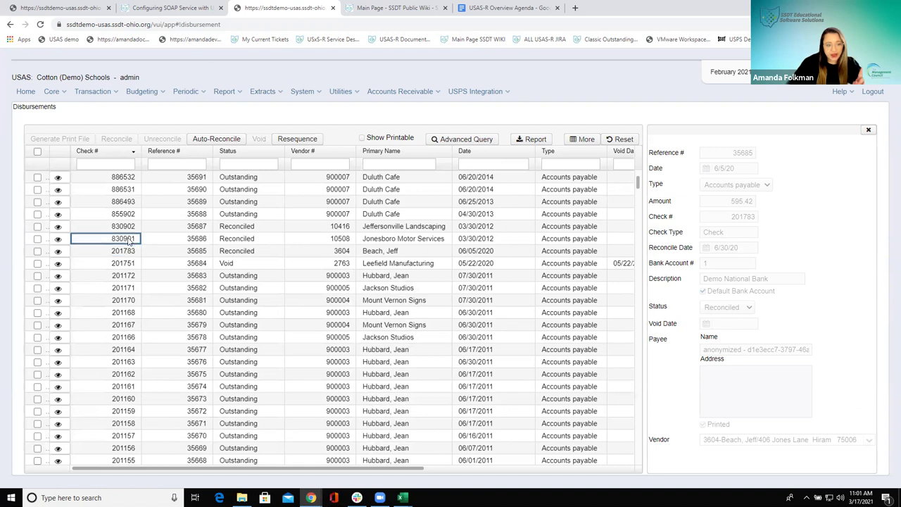
click(126, 229)
click(128, 215)
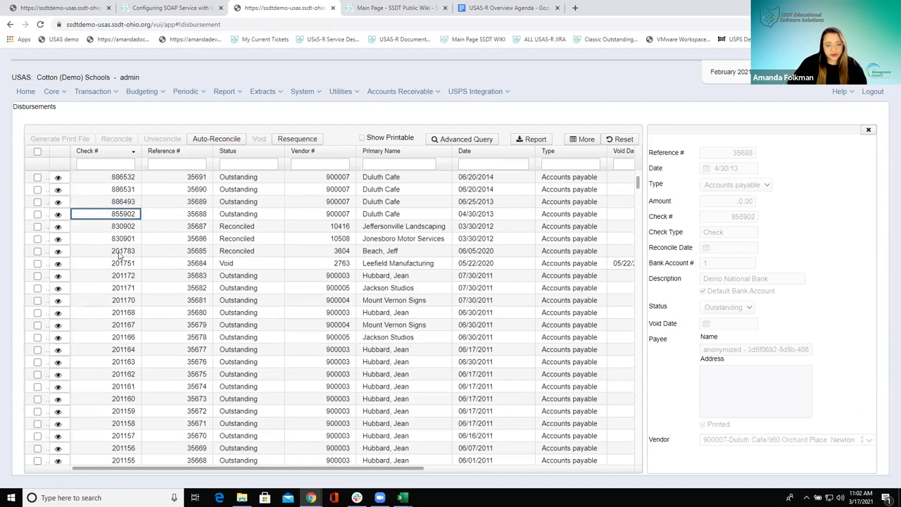
click(122, 252)
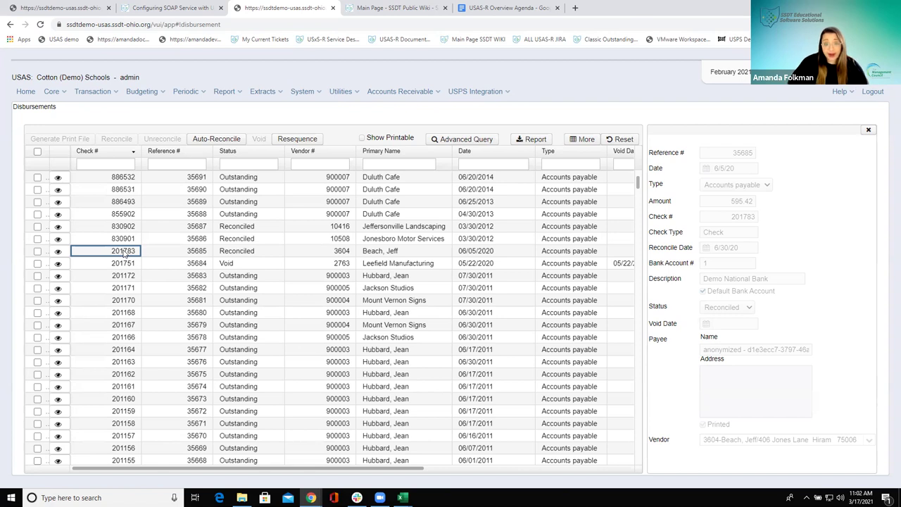
click(128, 240)
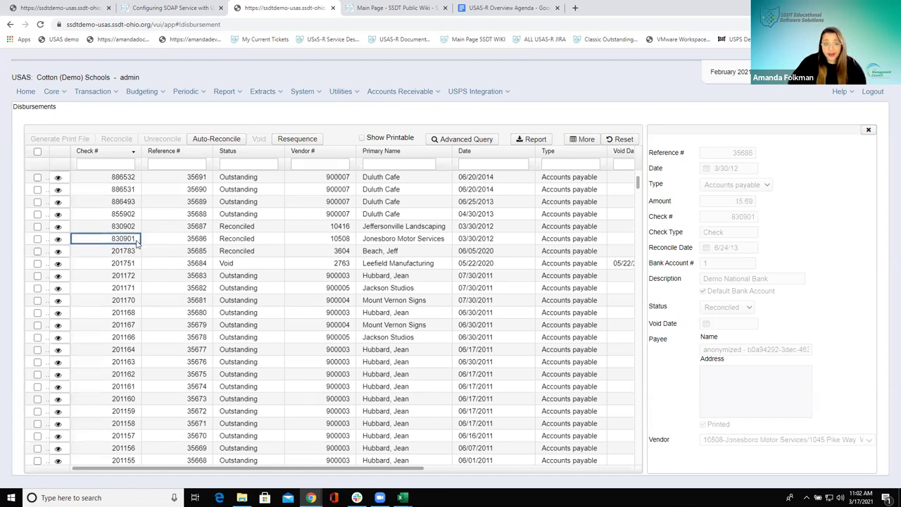
Replace the Highest Check Number in the transaction configuration with 830901.
click(40, 12)
text(83)
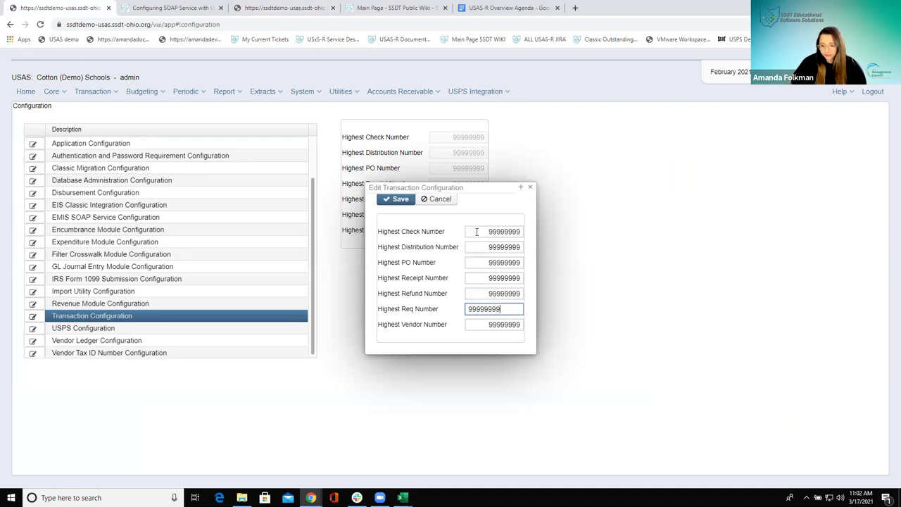
drag(492, 231, 546, 228)
text(830901)
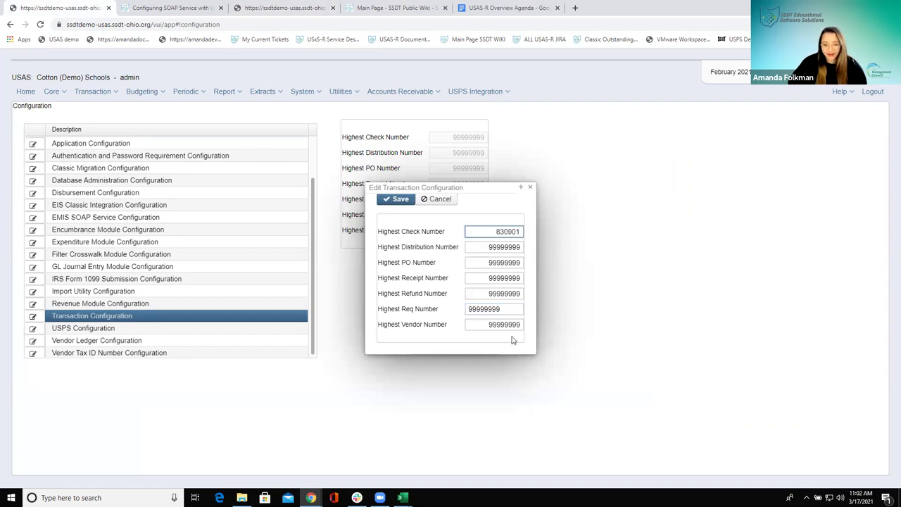
Go back to the Disbursements list and close the check detail panel.
click(266, 8)
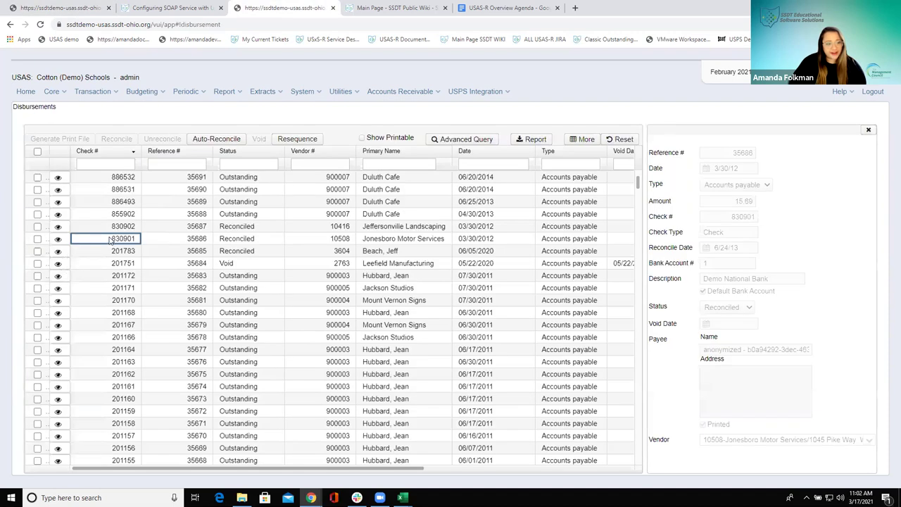
click(60, 8)
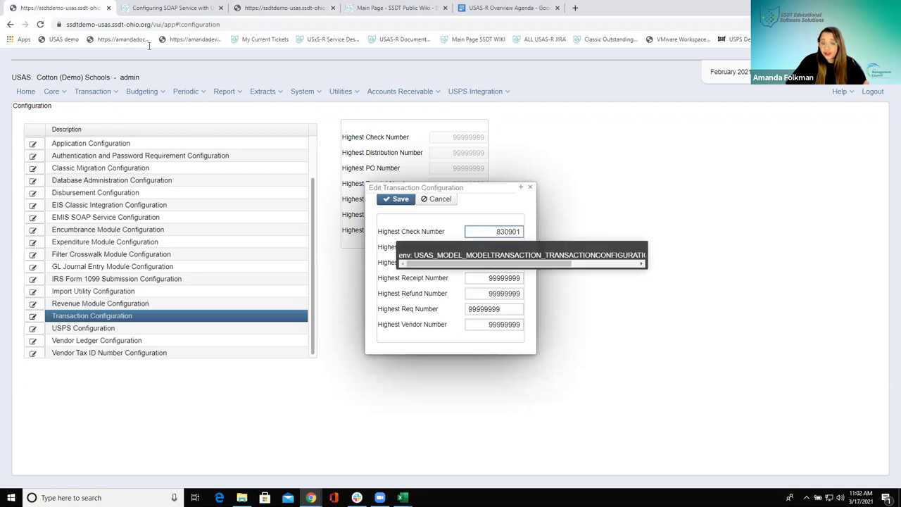
click(172, 8)
click(263, 8)
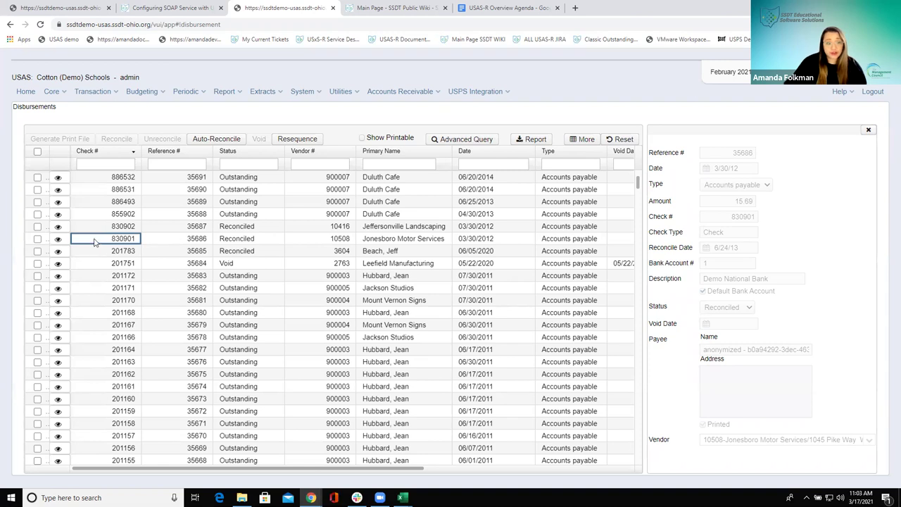
click(103, 241)
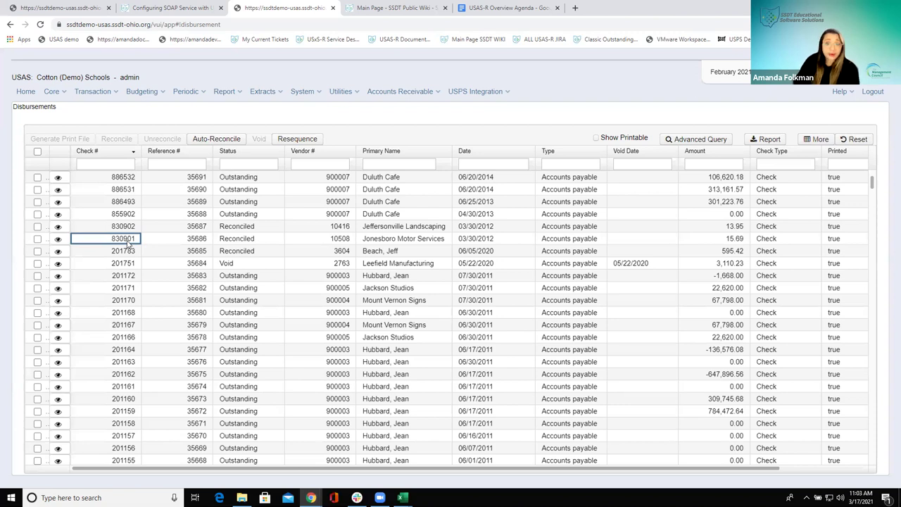
Open Purchase Orders sorted by PO # descending and view details of PO 1413221.
click(104, 92)
click(126, 159)
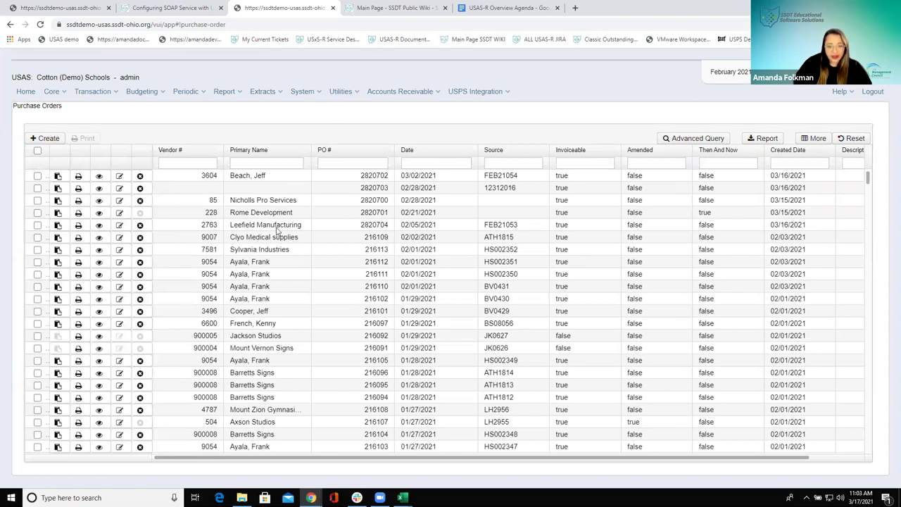
click(373, 154)
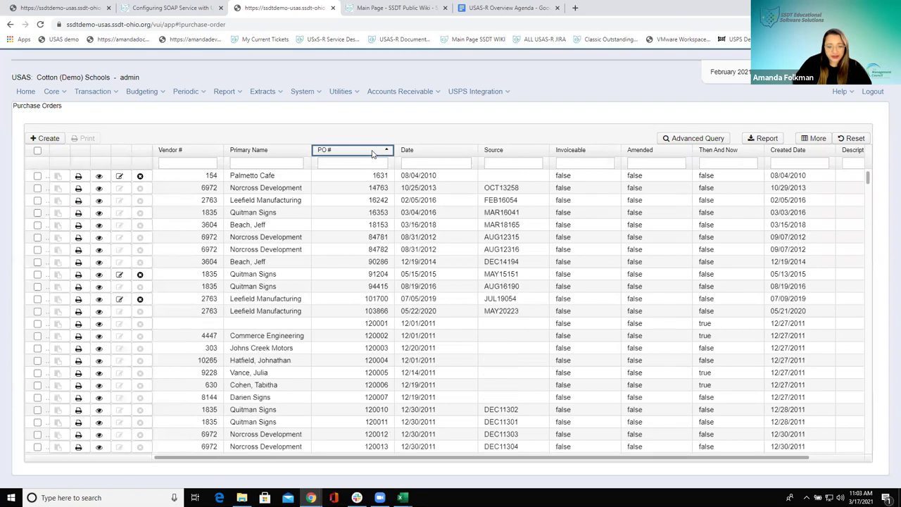
click(373, 153)
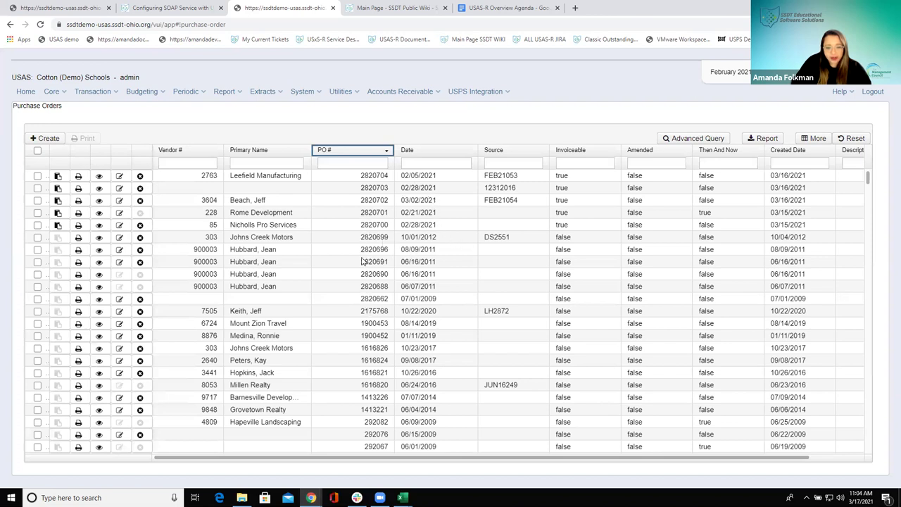
scroll(367, 330, down, 1)
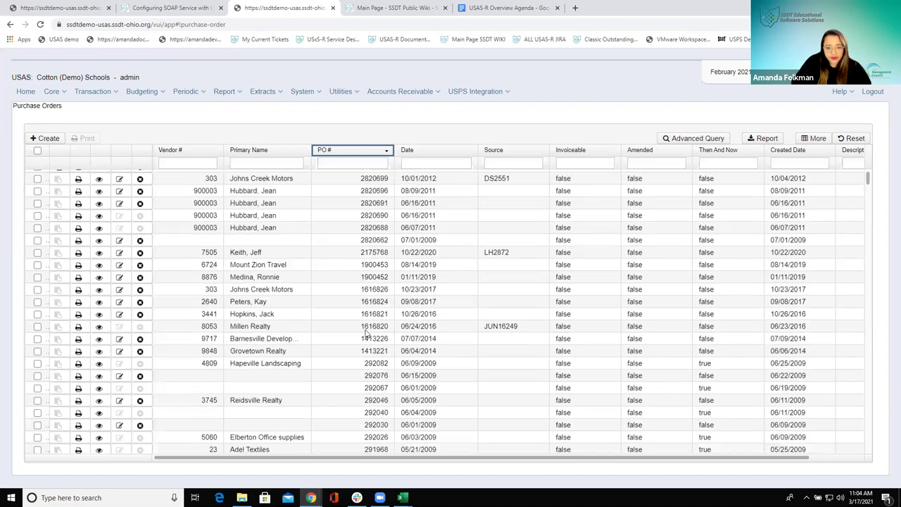
click(362, 368)
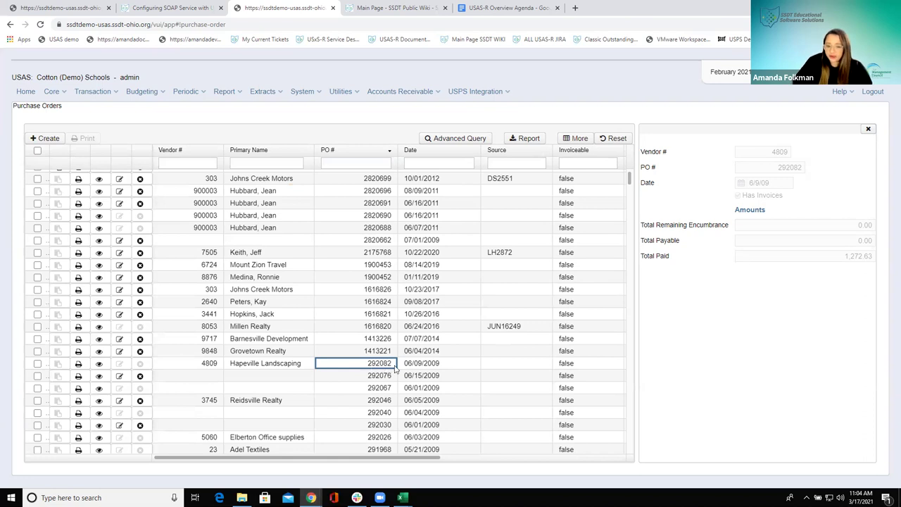
click(374, 352)
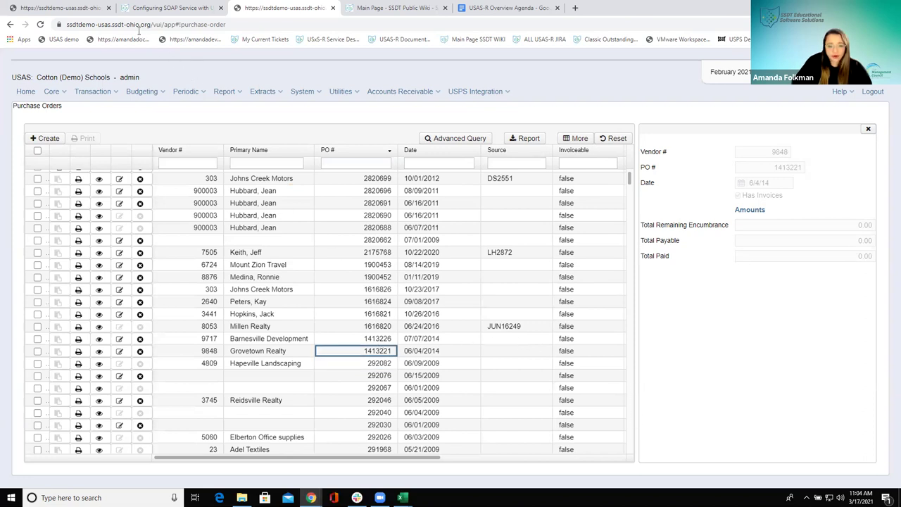
Set Highest PO Number to 1413221 in the transaction configuration and save.
click(77, 7)
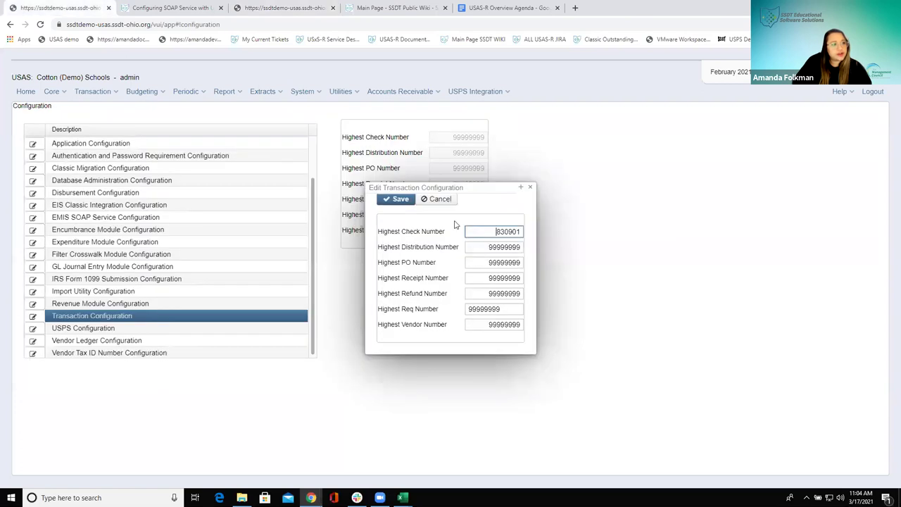
click(476, 263)
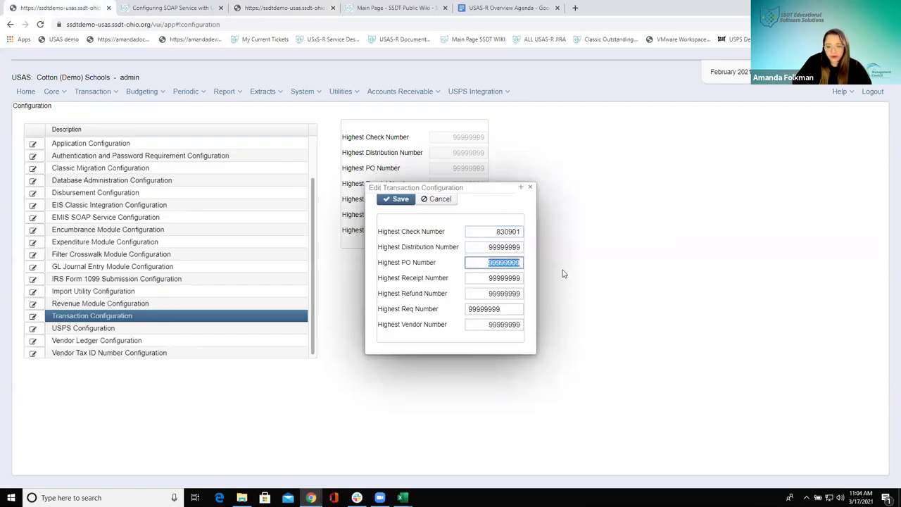
text(1413221)
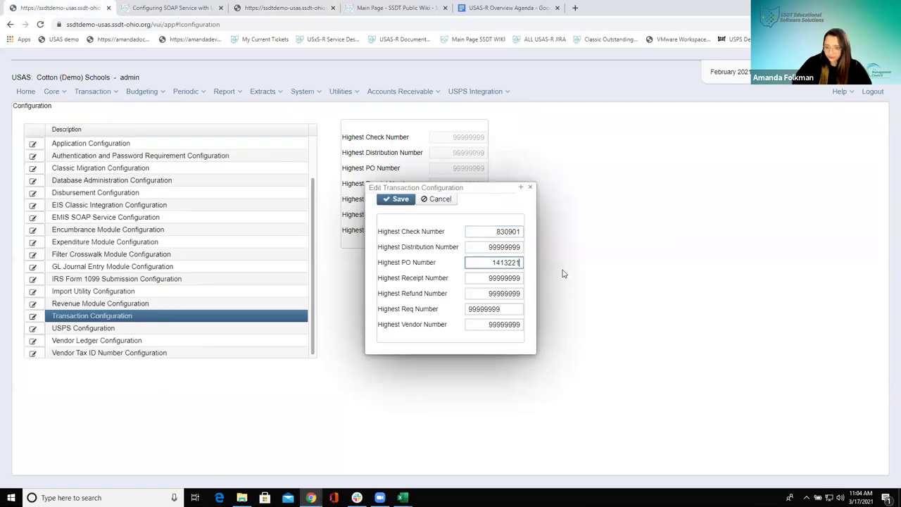
click(400, 200)
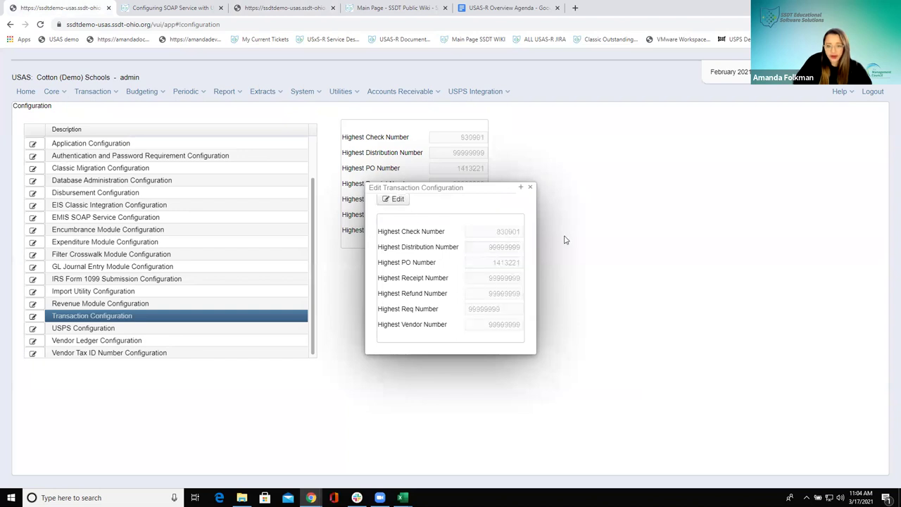
Start a new purchase order form from the Purchase Orders list.
click(282, 8)
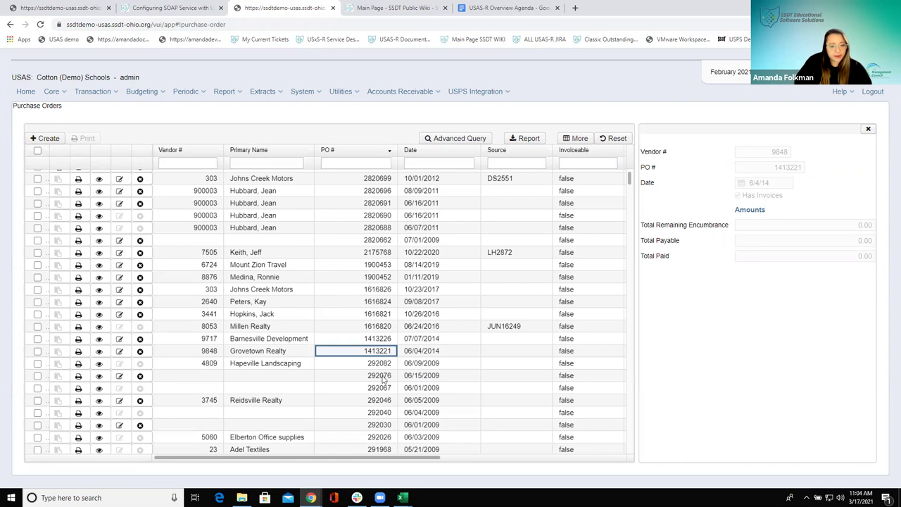
click(44, 138)
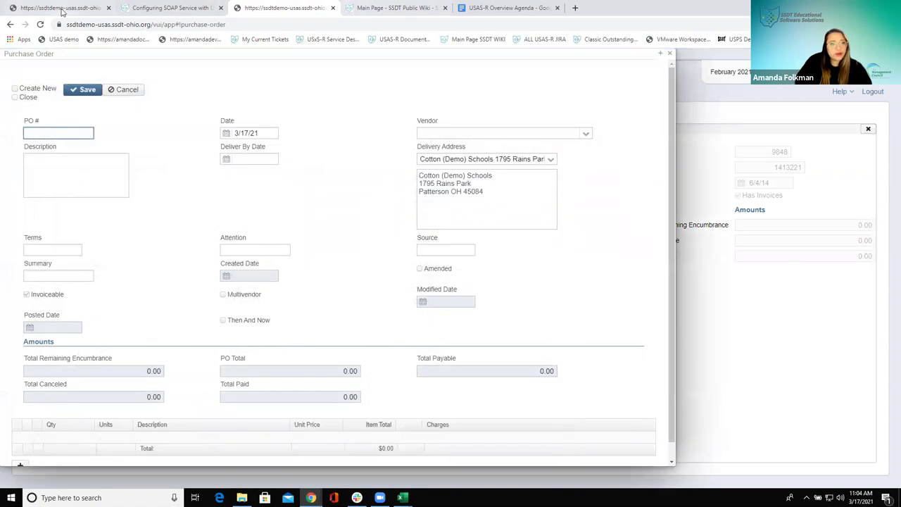
click(62, 10)
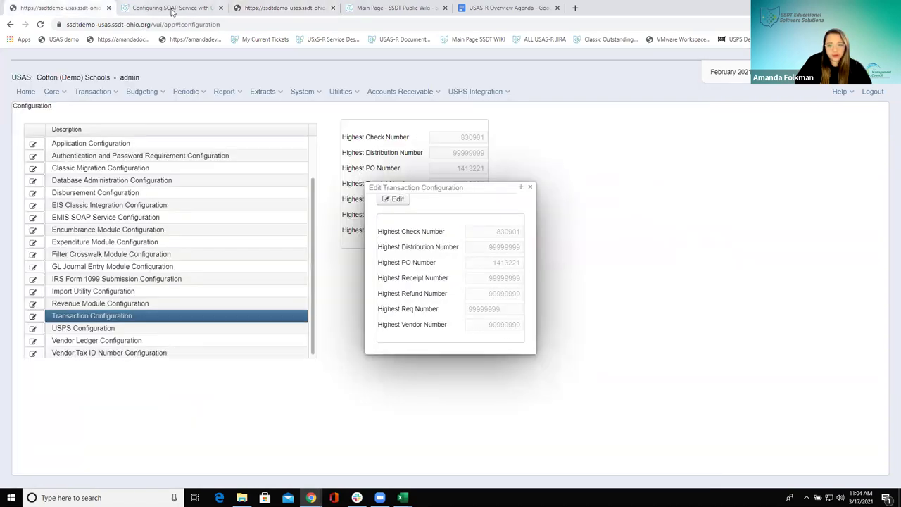
click(281, 9)
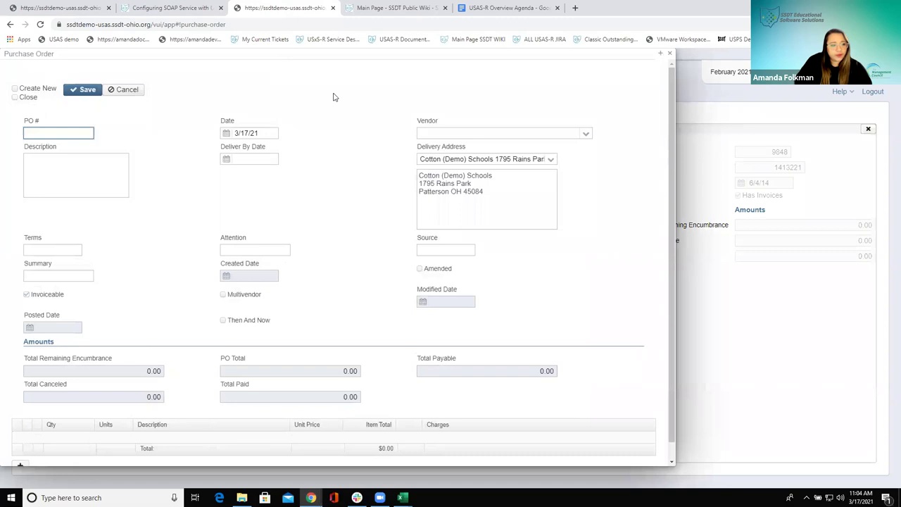
Save a PO for 35-Tifton Manufacturing with one 'test' line at 150, GENERAL charge account.
click(583, 135)
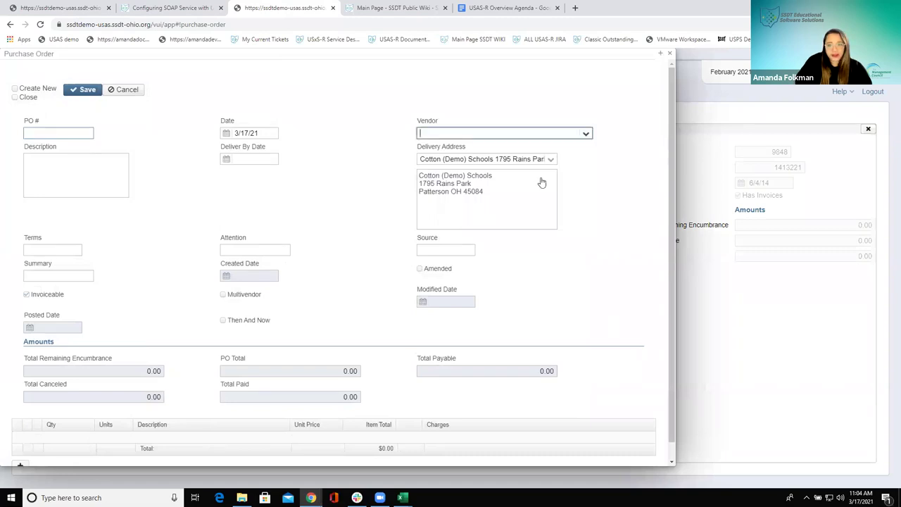
click(493, 191)
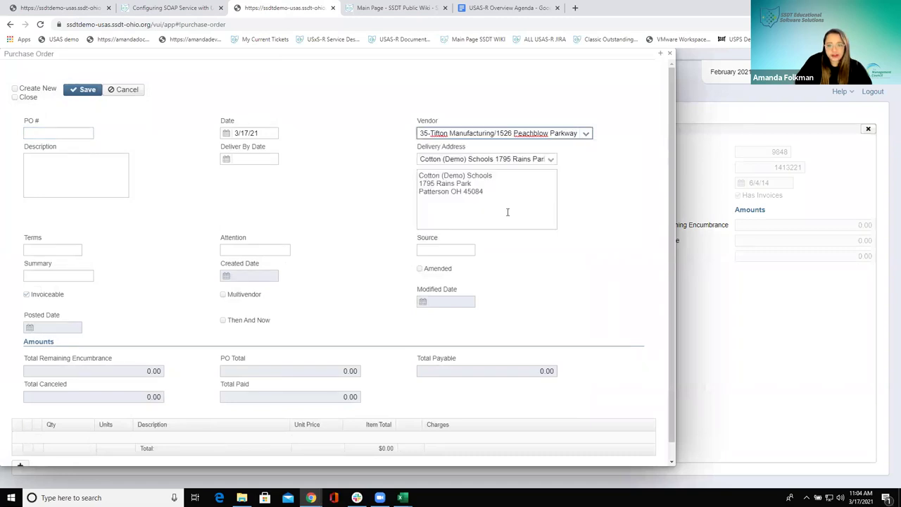
click(21, 464)
click(22, 459)
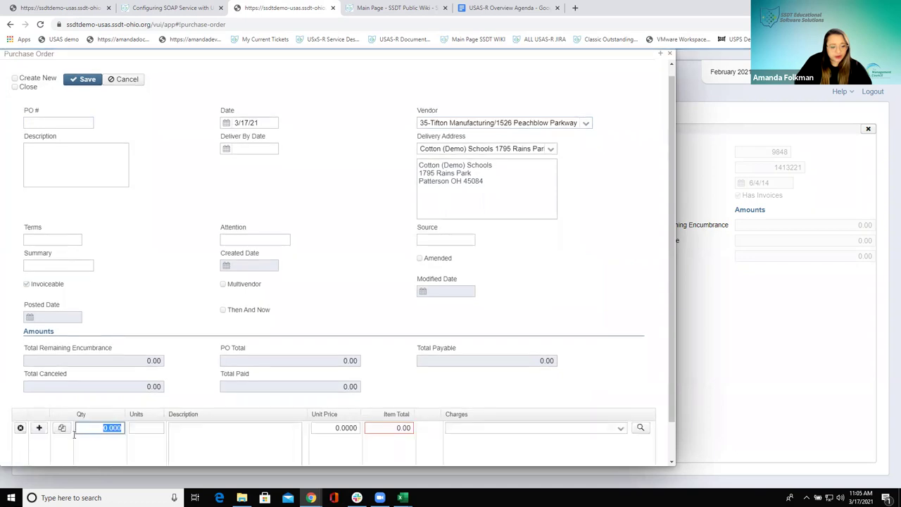
key(Tab)
key(Tab)
text(test)
key(Tab)
text(150)
key(Tab)
key(Down)
key(Return)
click(89, 83)
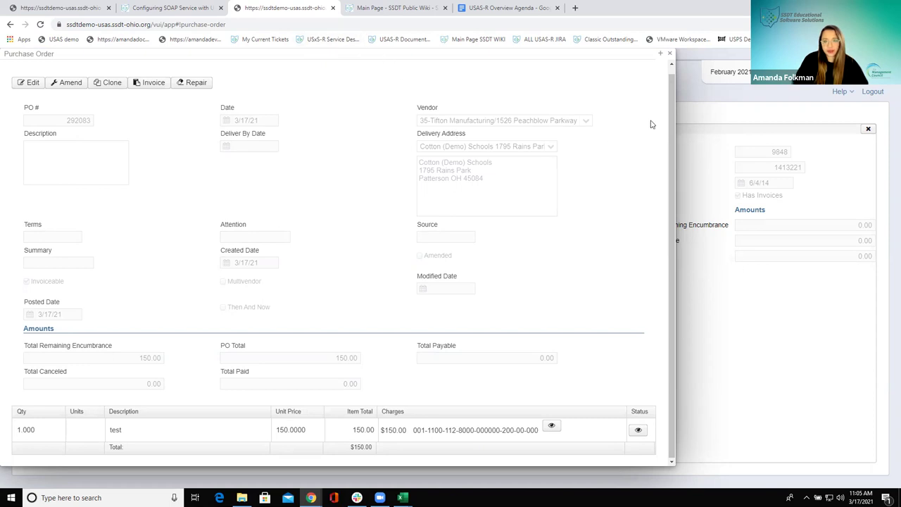
Close the saved purchase order window and go to the SSDT Public Wiki.
drag(255, 56, 260, 155)
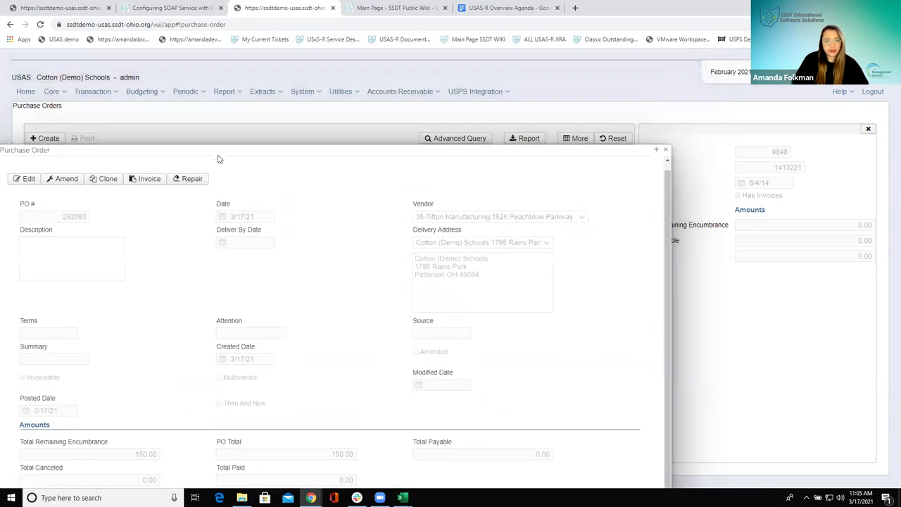
click(674, 153)
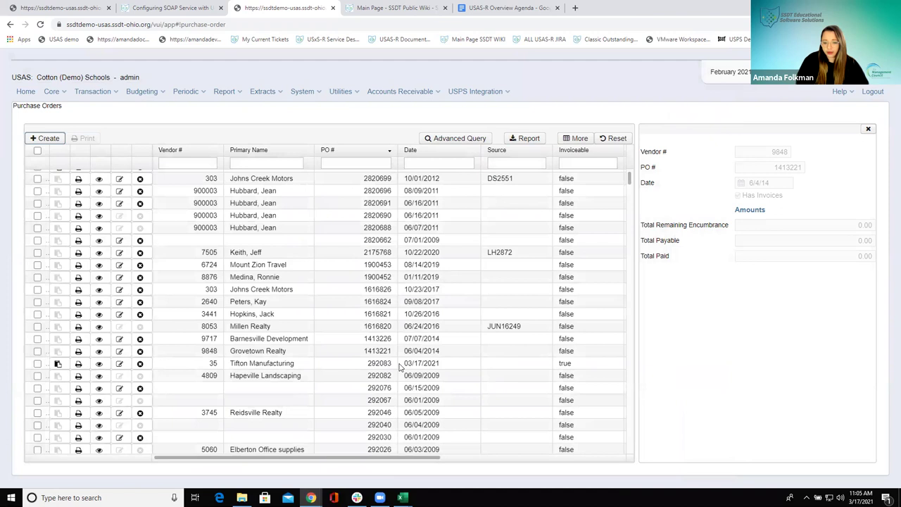
click(371, 13)
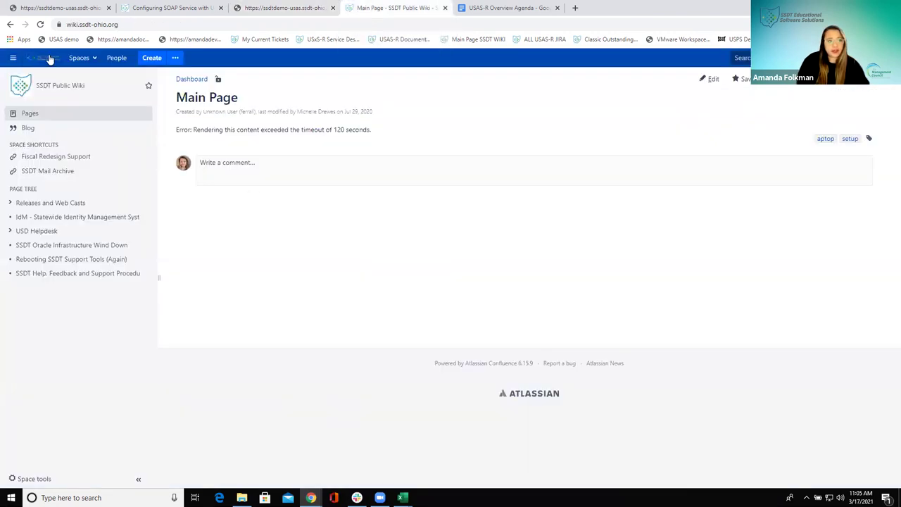
Navigate the wiki to the Transaction Configuration section of the USAS-R Configuration documentation.
click(18, 117)
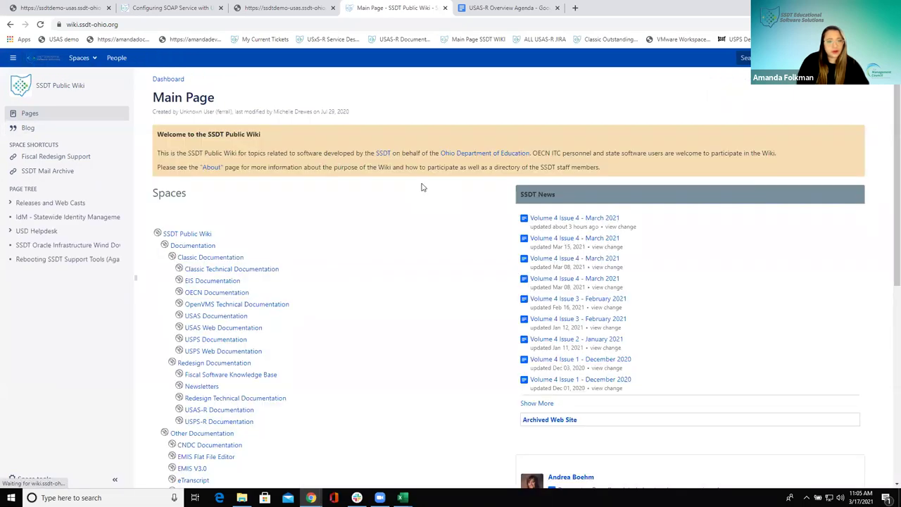
click(218, 410)
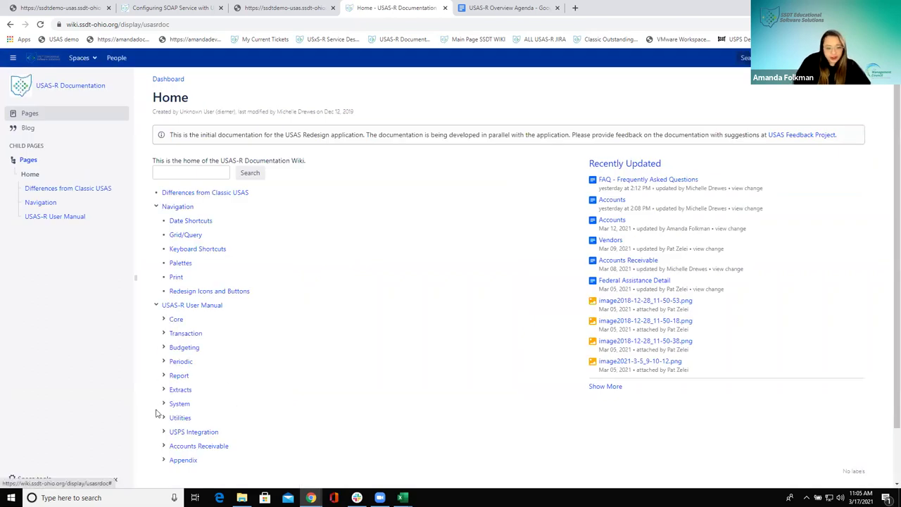
click(163, 403)
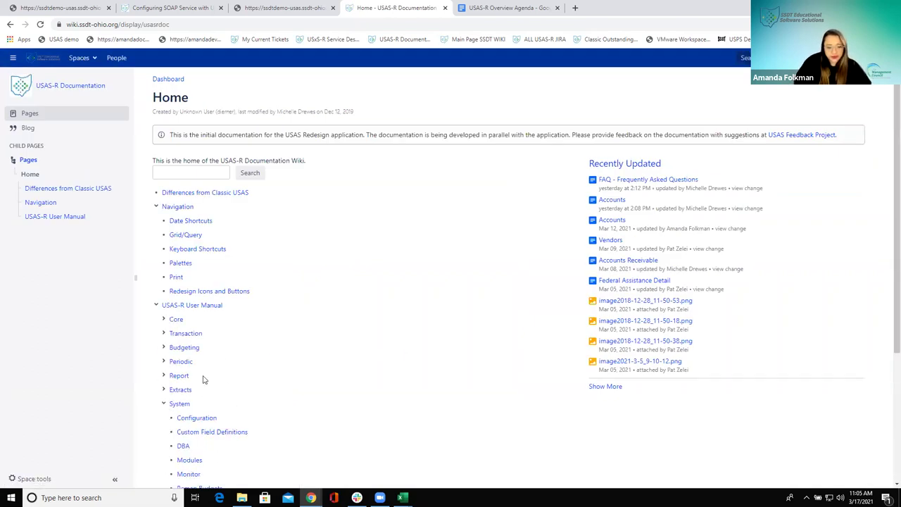
click(196, 418)
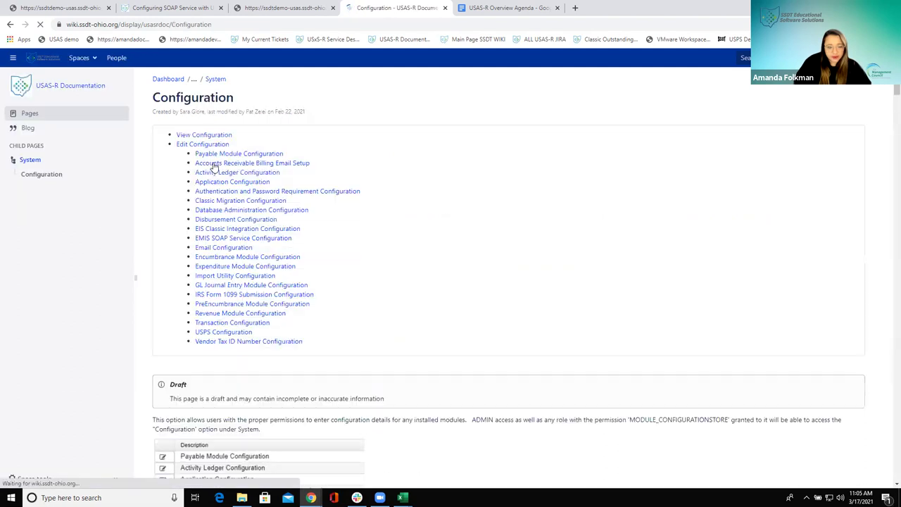
click(234, 323)
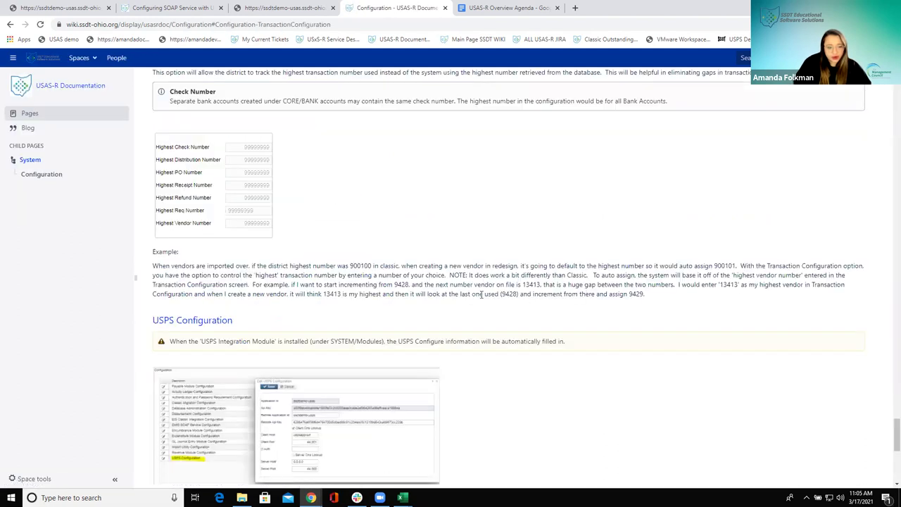
Read the vendor numbering example, then return to the USAS-R transaction configuration.
drag(159, 269, 650, 300)
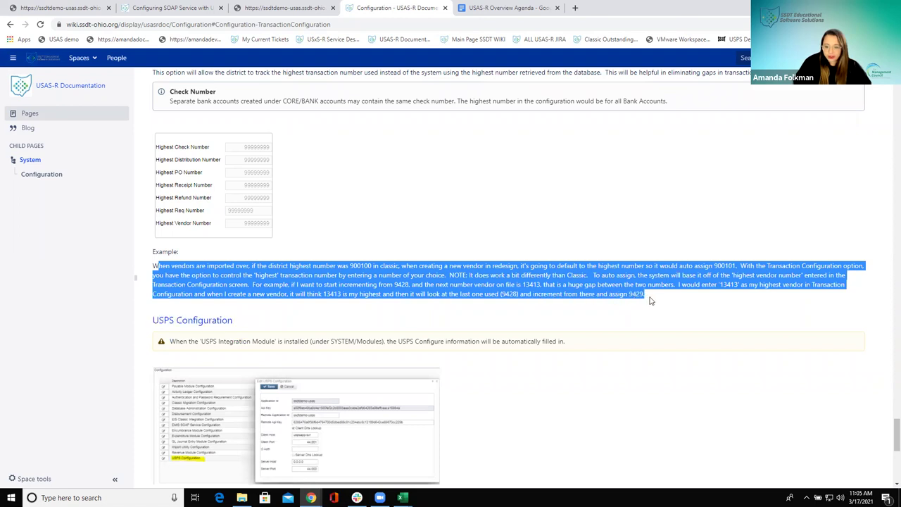
click(328, 259)
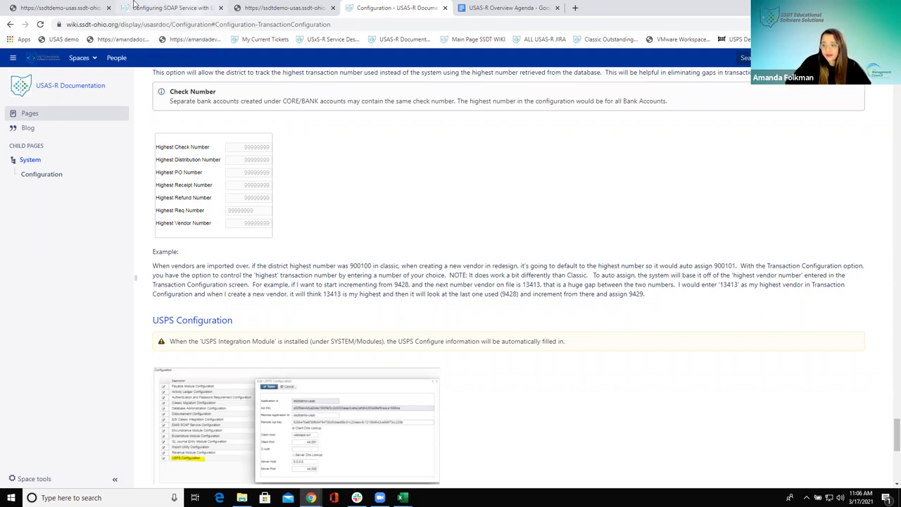
click(54, 8)
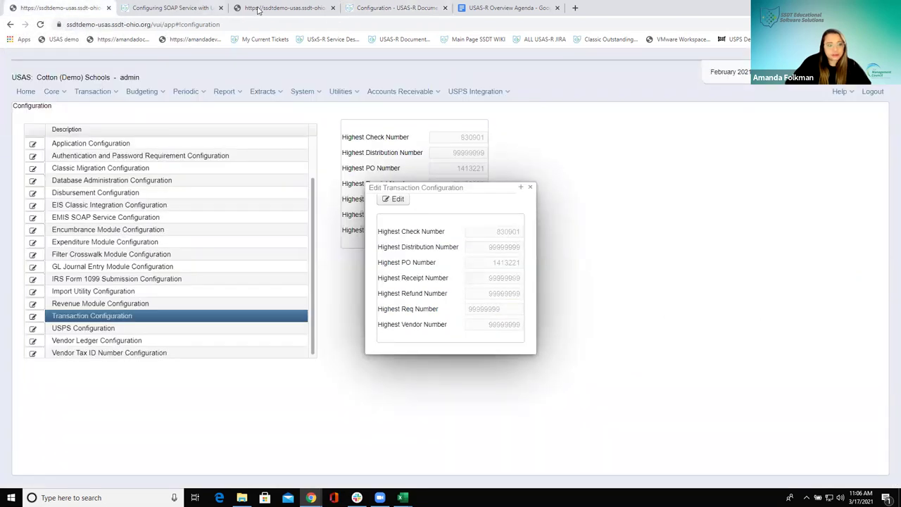
Close the transaction number editor and look over USPS Configuration without changing it.
click(260, 9)
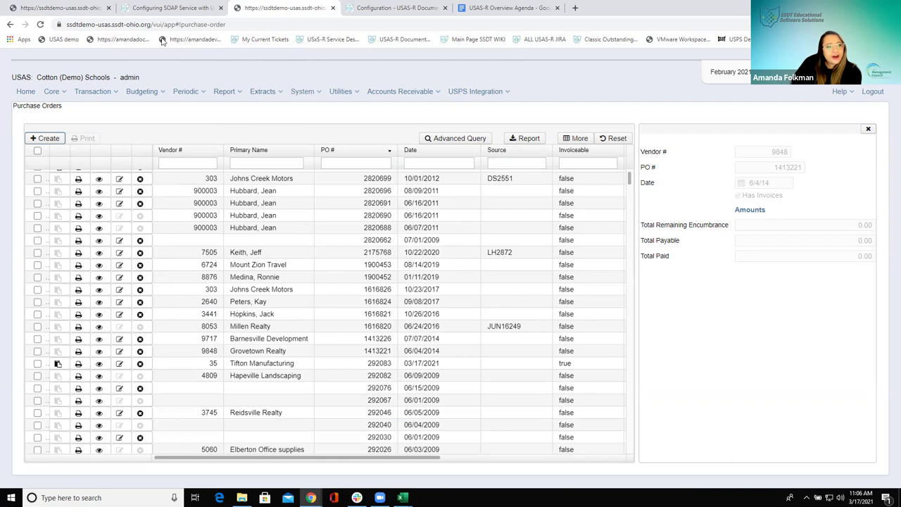
click(49, 10)
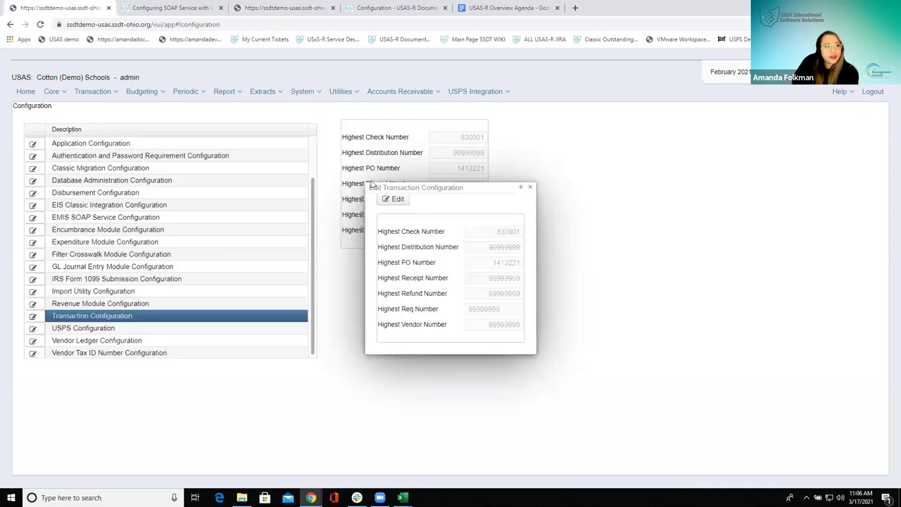
click(530, 187)
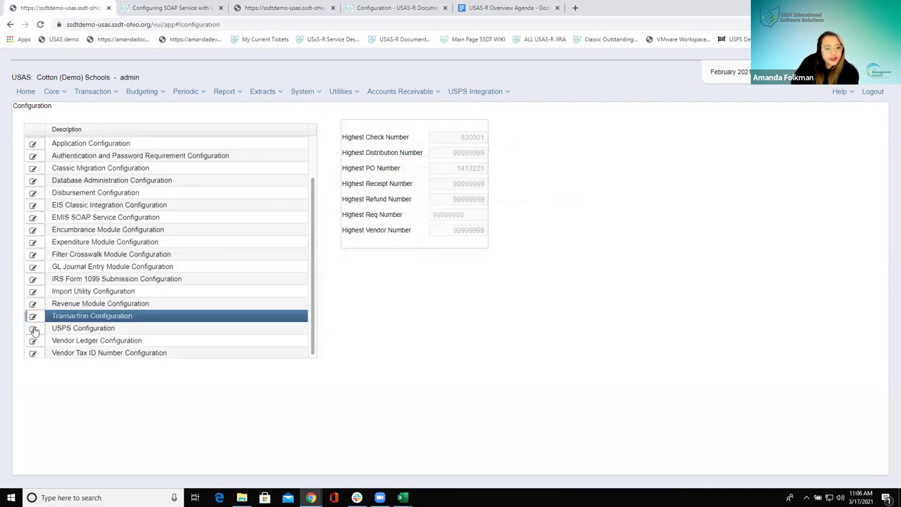
click(32, 328)
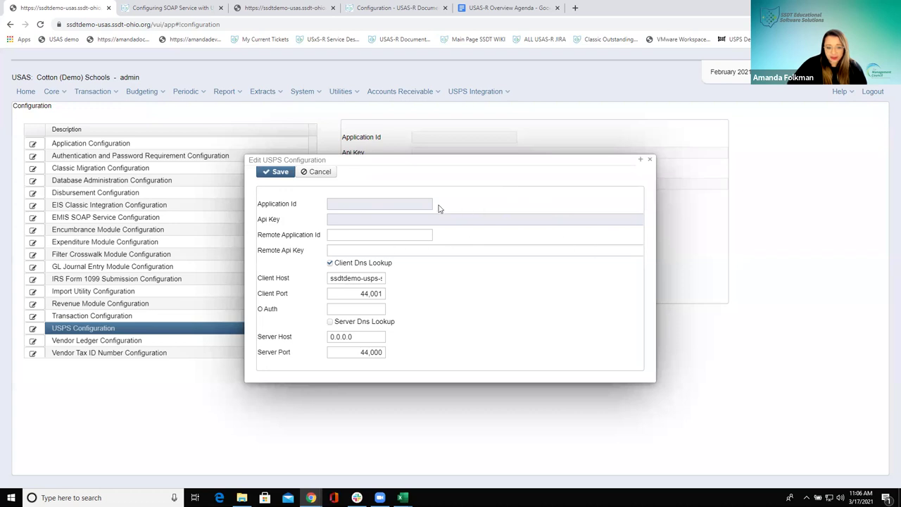
click(649, 160)
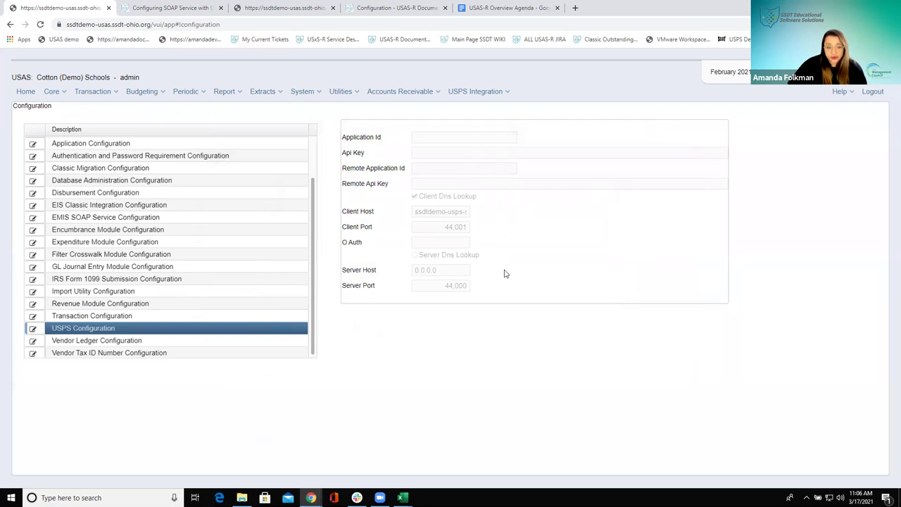
Review USPS Integration options and leave Vendor Tax ID Number Configuration at No Warning.
click(475, 92)
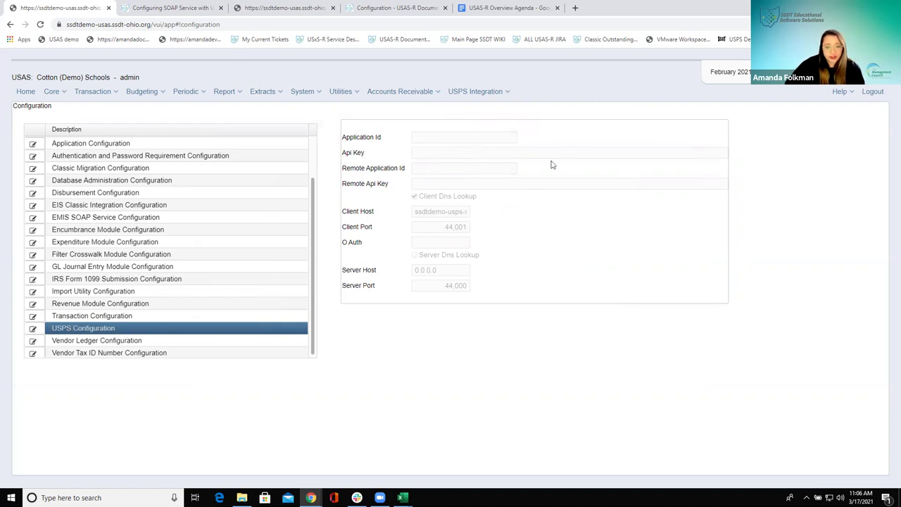
click(33, 353)
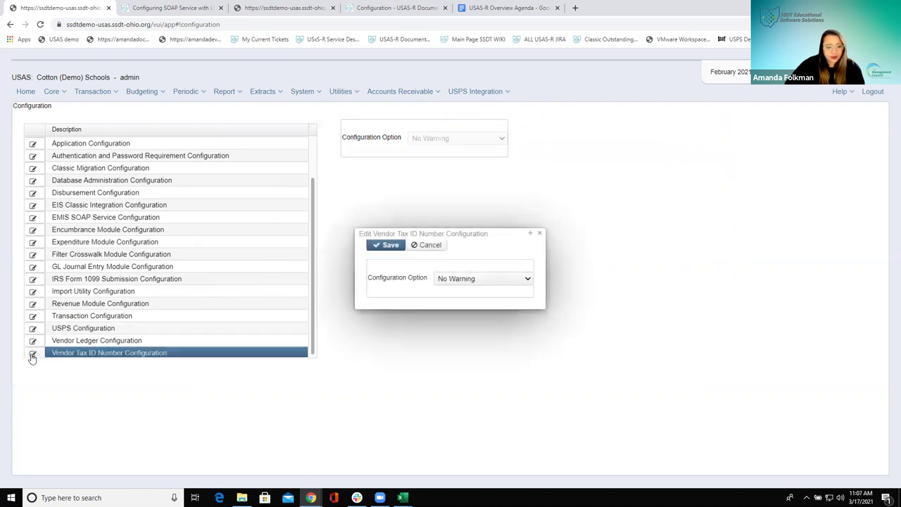
click(539, 233)
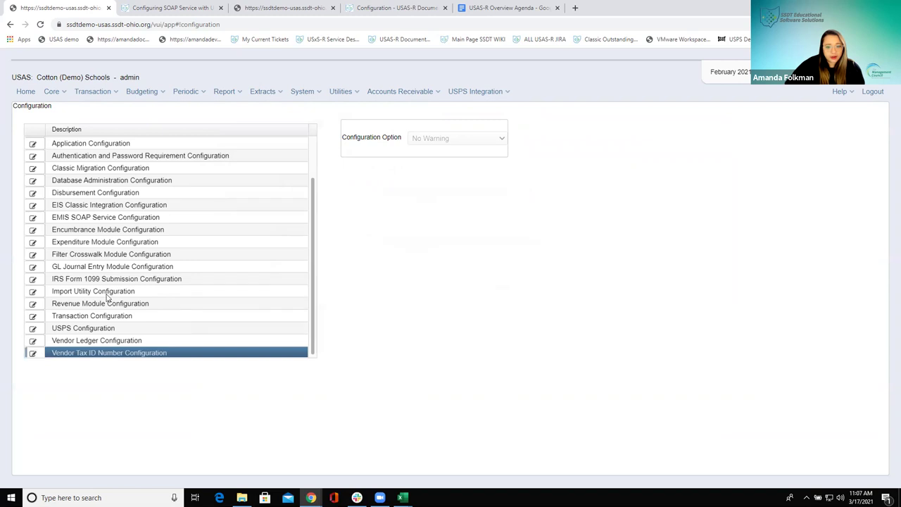
scroll(28, 301, up, 1)
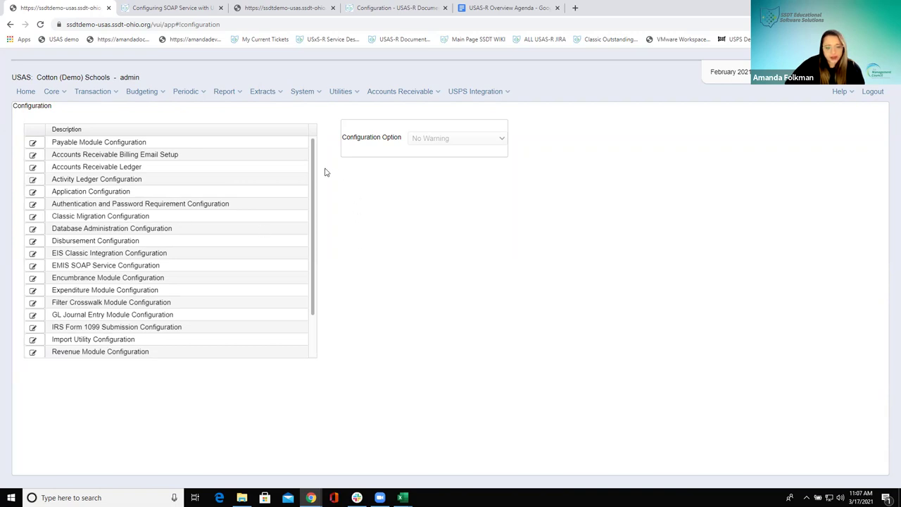
click(301, 92)
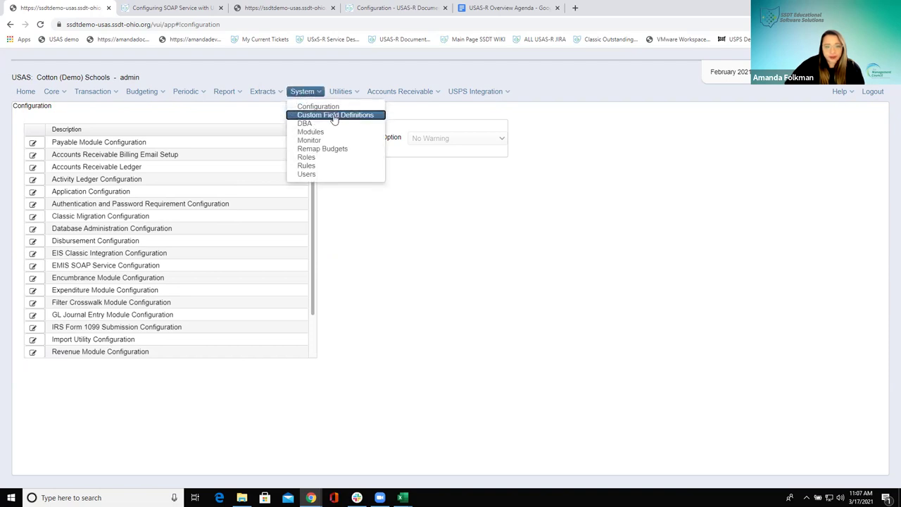
Open System > Custom Field Definitions and scroll through fields from CashAccount down to User.
click(334, 115)
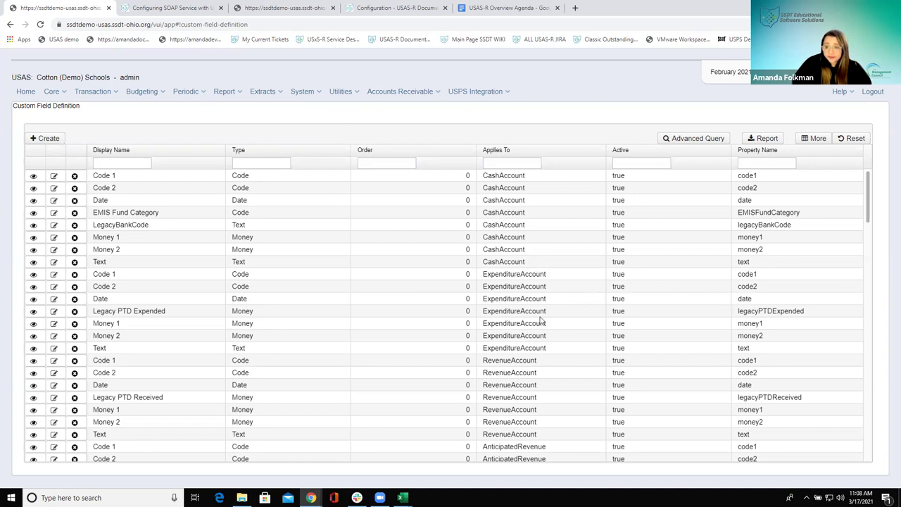
scroll(532, 322, down, 6)
scroll(532, 322, down, 3)
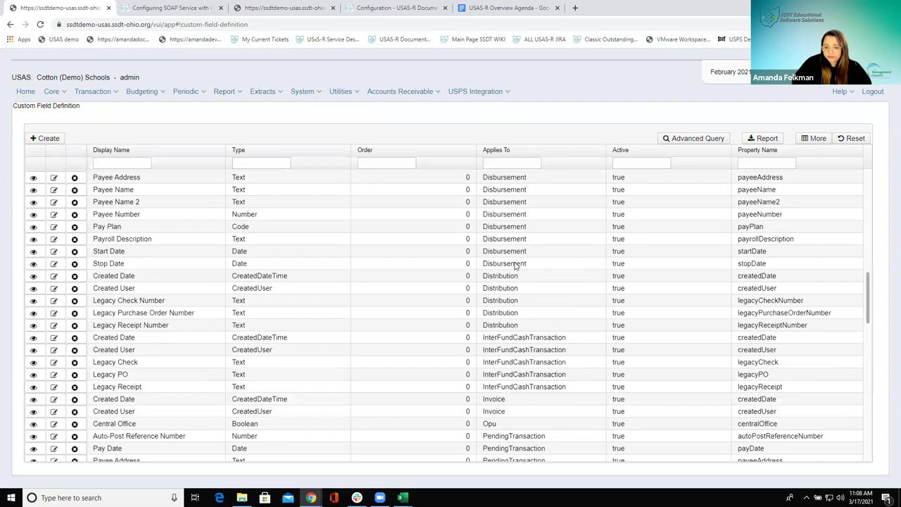
scroll(539, 388, down, 3)
scroll(539, 392, down, 2)
scroll(539, 393, down, 3)
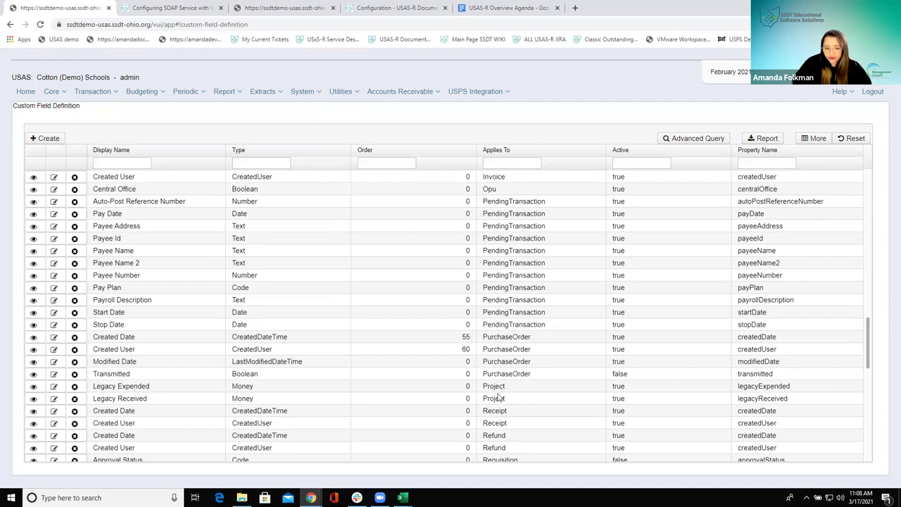
scroll(514, 369, down, 1)
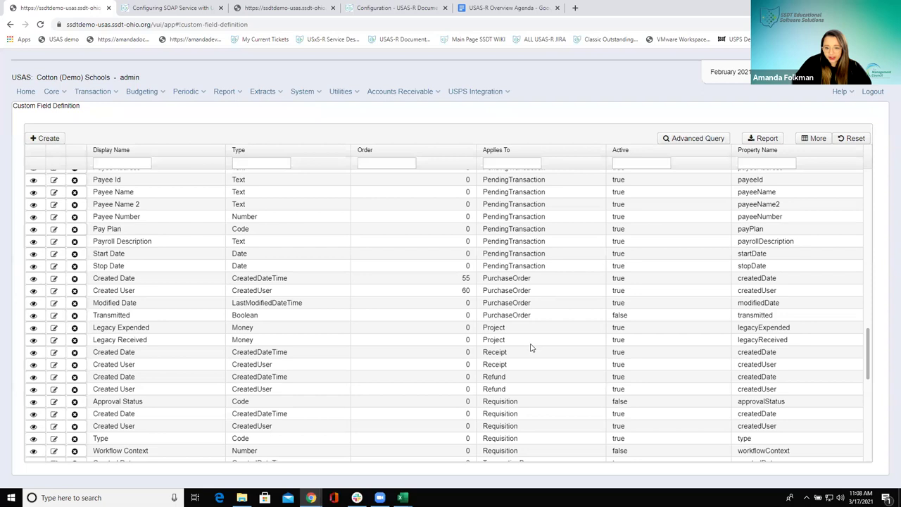
scroll(531, 346, down, 1)
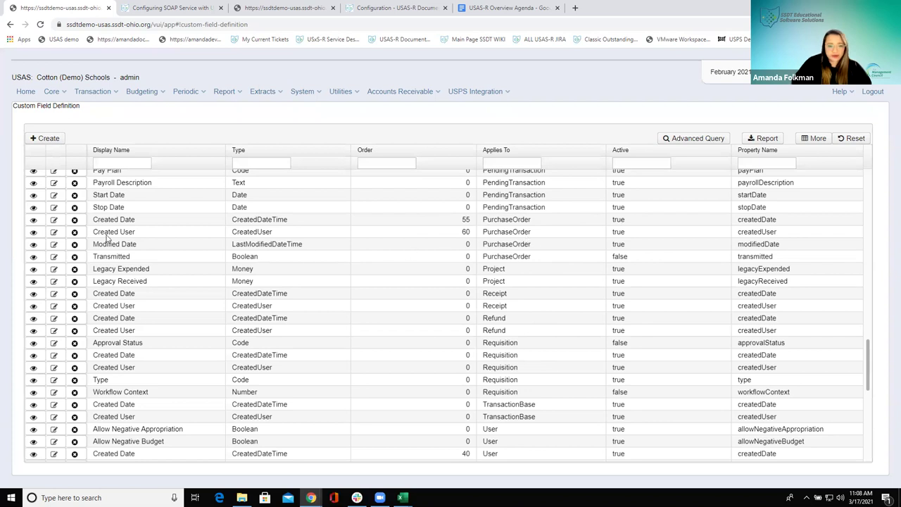
click(36, 246)
click(33, 245)
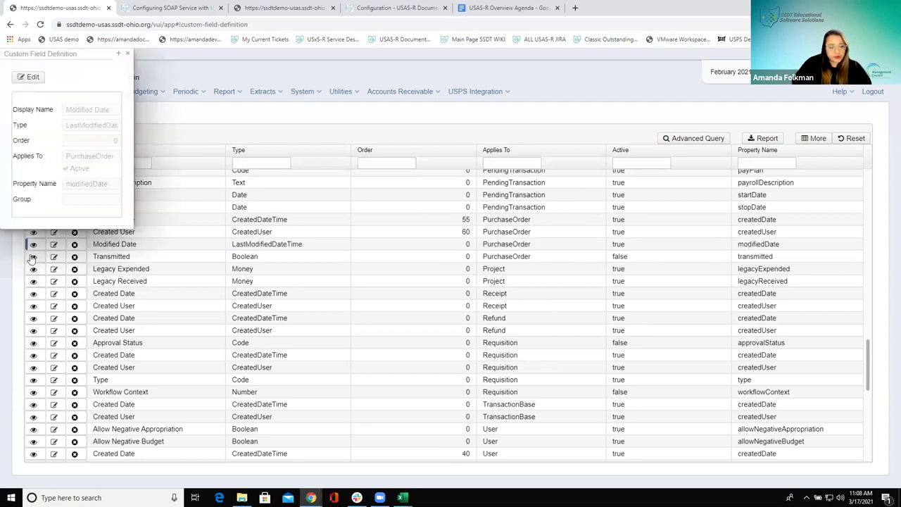
click(32, 78)
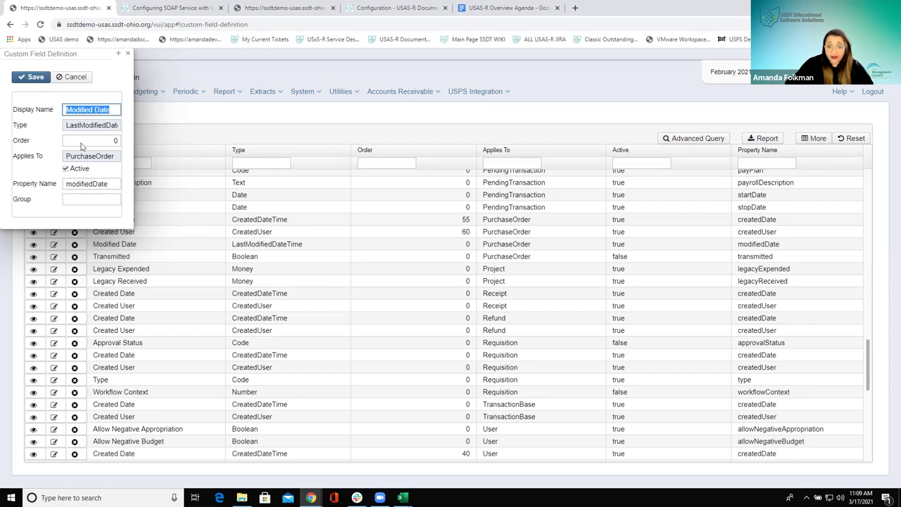
click(126, 55)
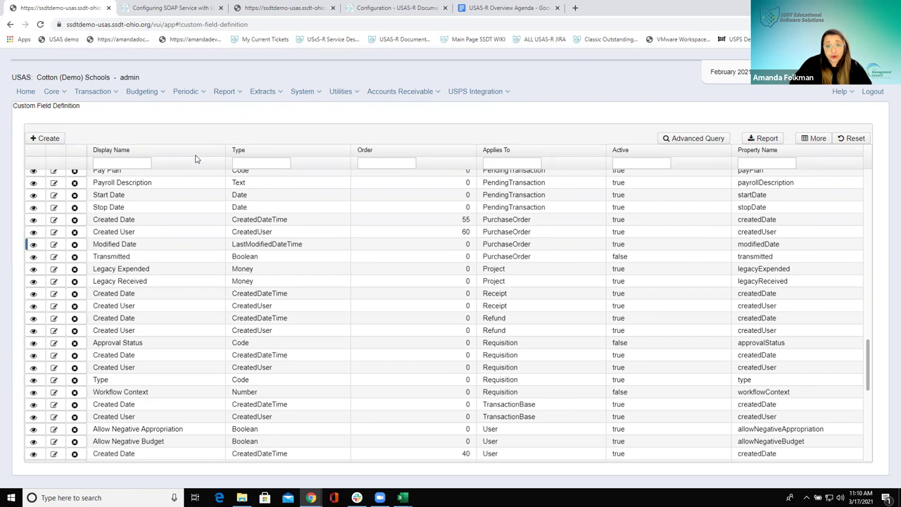
Open System > Modules to see the installed modules and their versions.
click(304, 92)
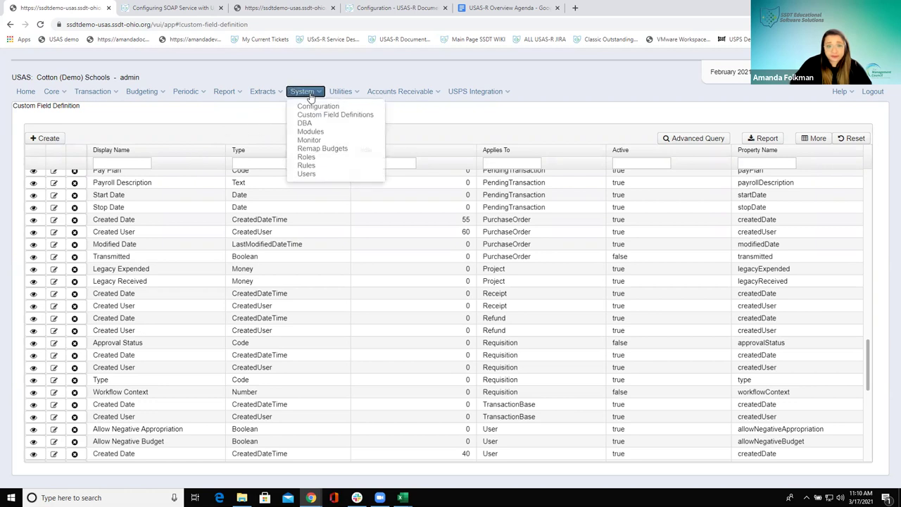
click(333, 134)
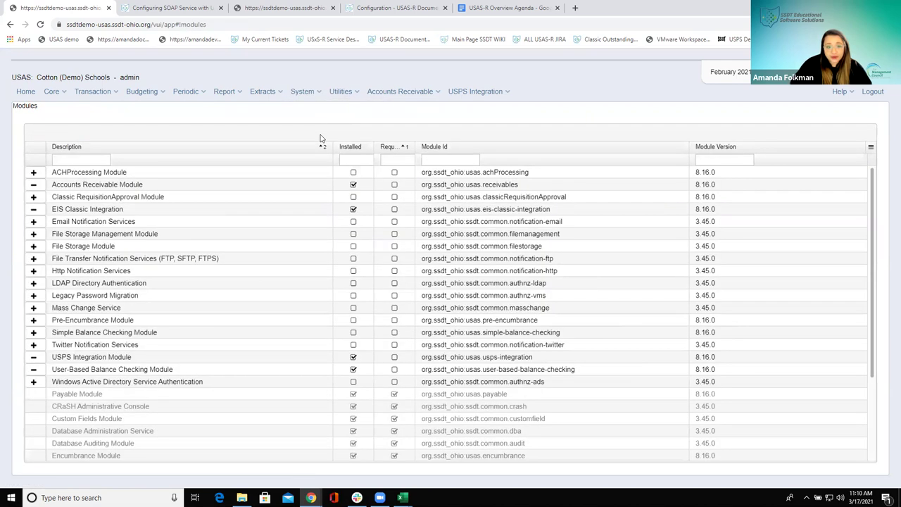
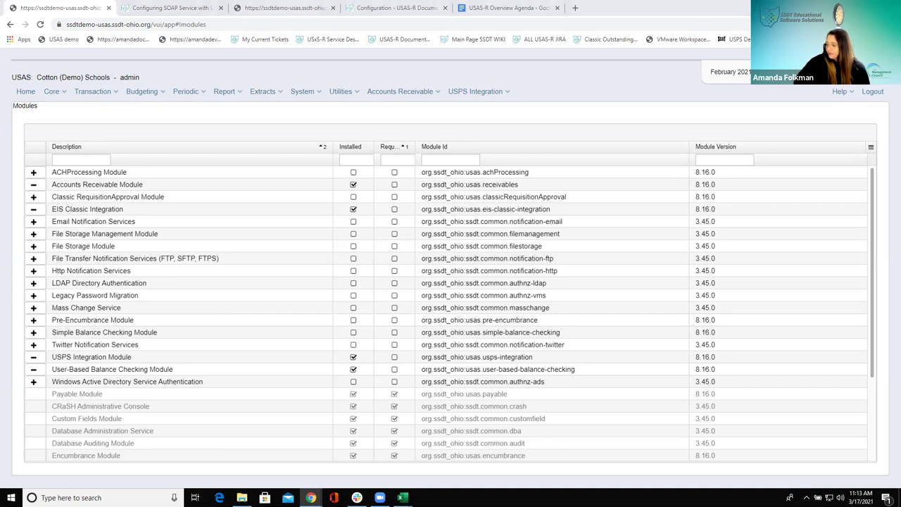
Go to System > Monitor to show the Slow Metric Events list.
click(307, 93)
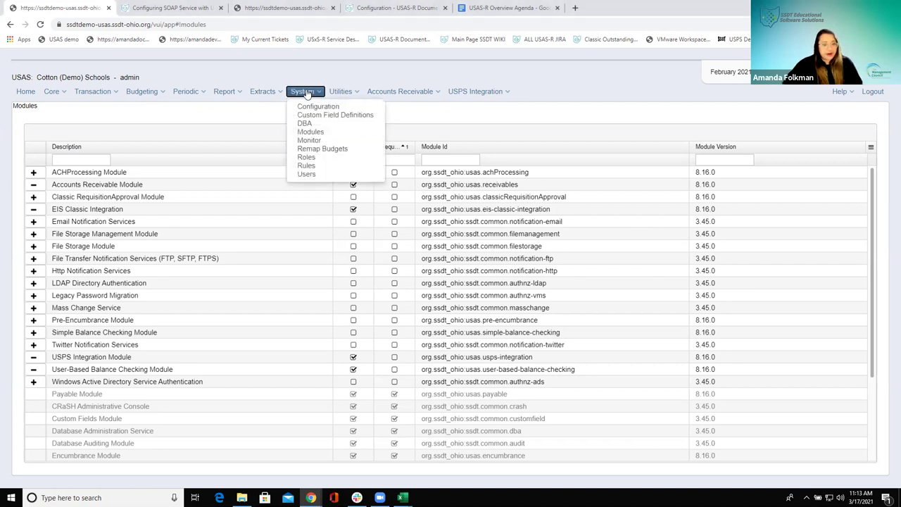
click(339, 141)
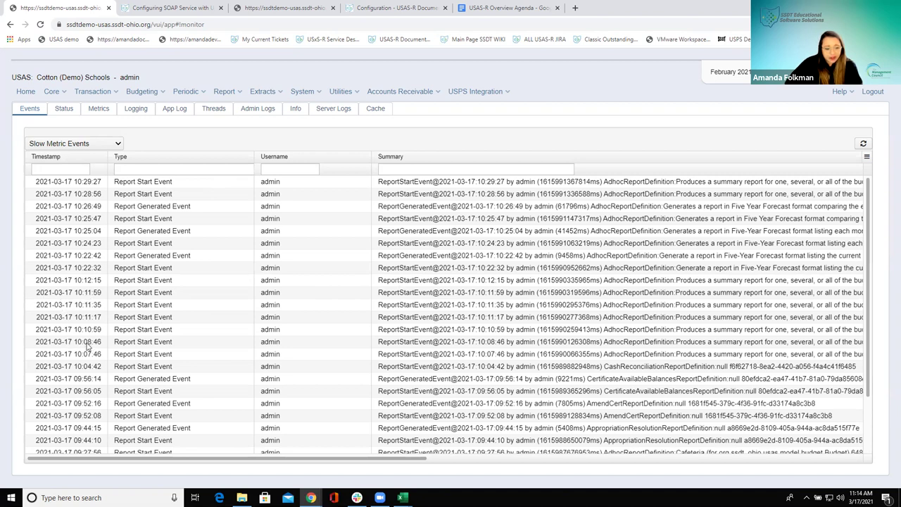
click(370, 344)
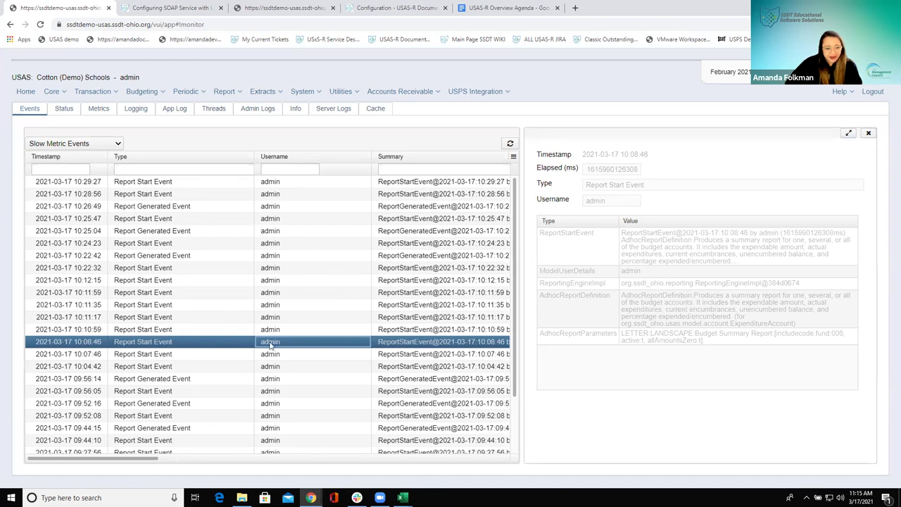
click(113, 142)
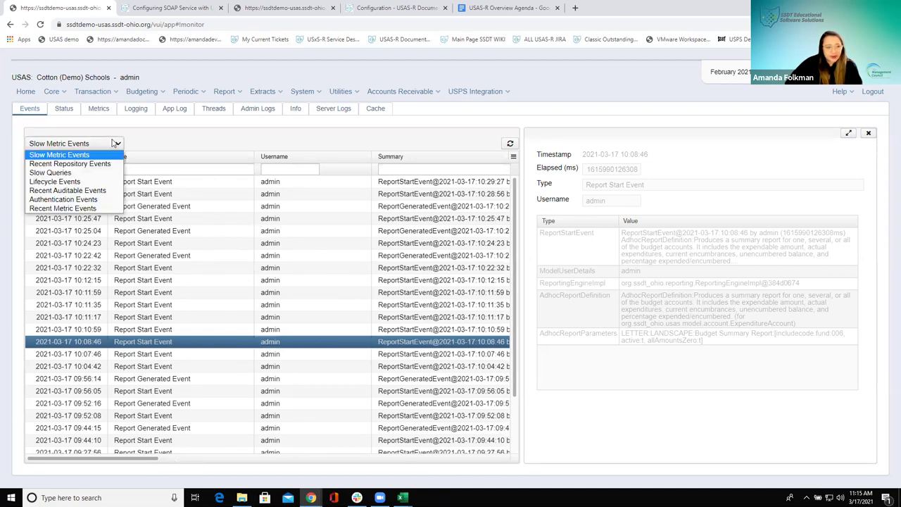
Switch the event type to Recent Repository Events, check Authentication Events, then return to Recent Repository Events.
click(71, 164)
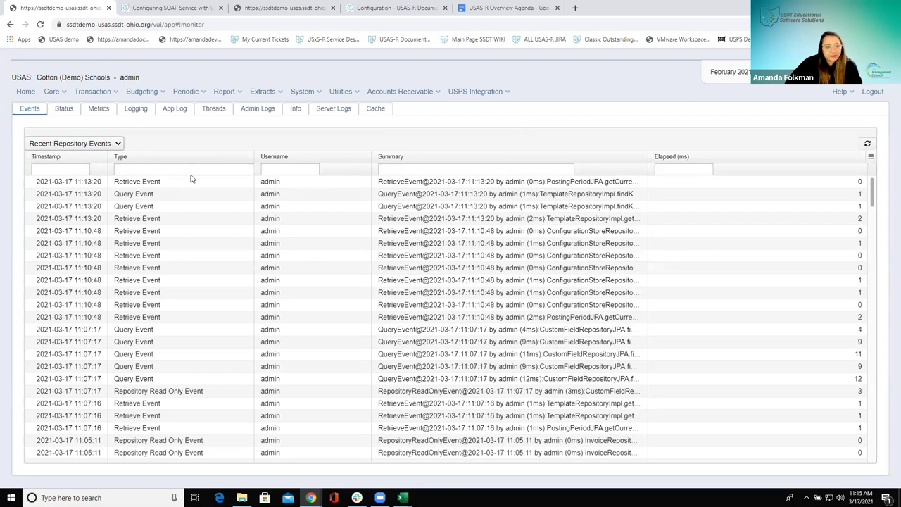
click(75, 143)
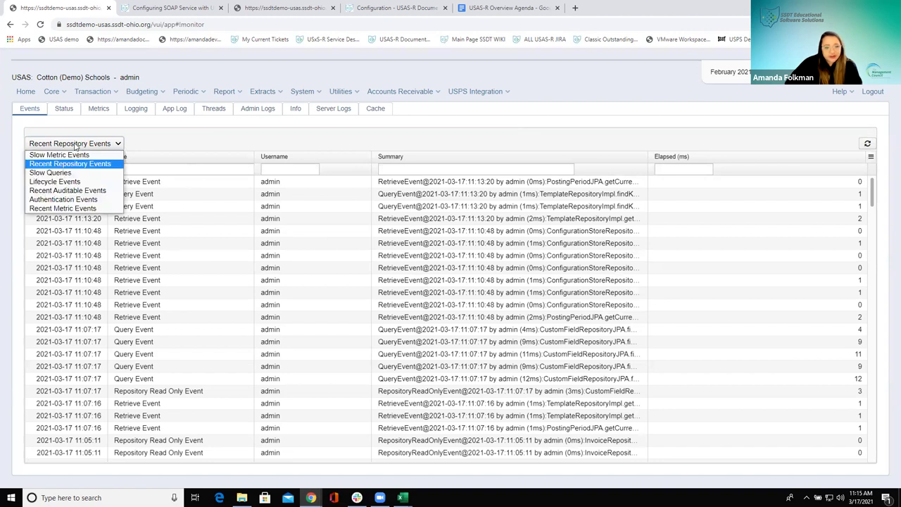
click(67, 199)
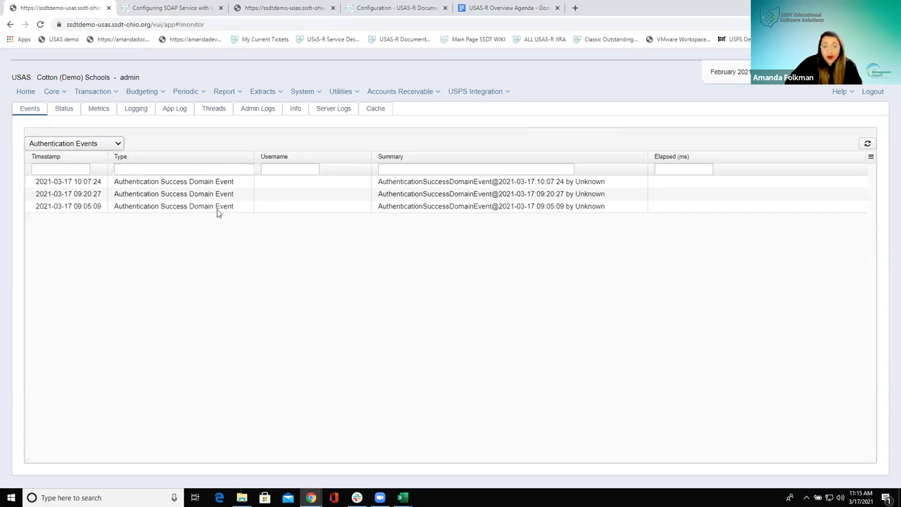
click(76, 145)
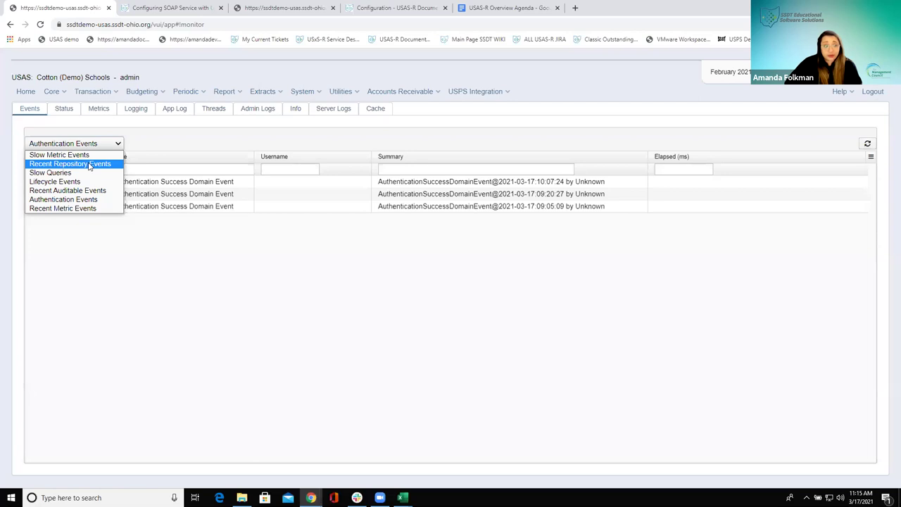
click(89, 164)
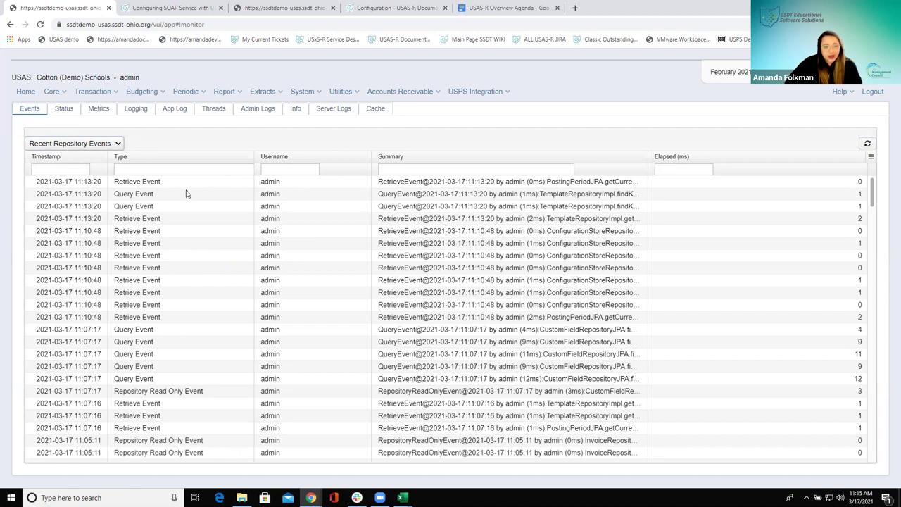
On the Status tab, highlight job names like EncumbranceLedgerJob and GLJournalEntry, plus the GL SUCCESS timestamp.
click(63, 113)
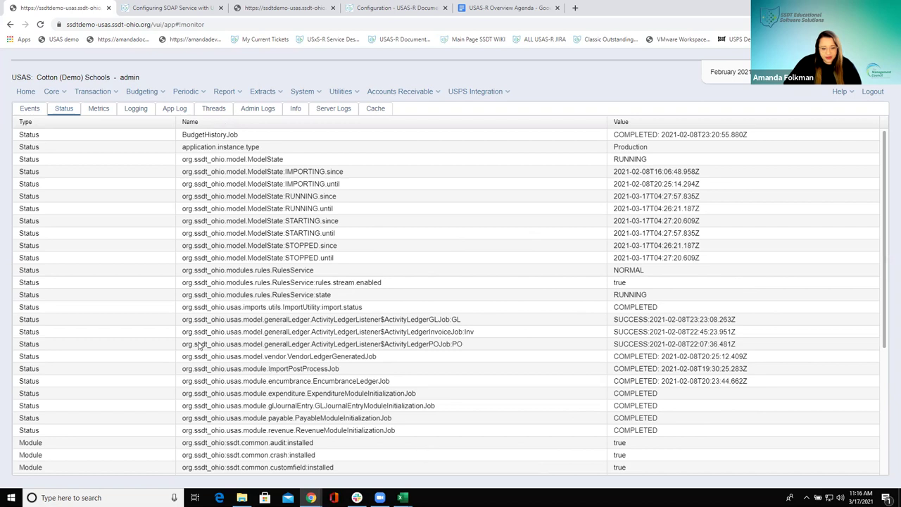
drag(392, 322, 446, 321)
drag(314, 383, 390, 384)
drag(316, 407, 376, 395)
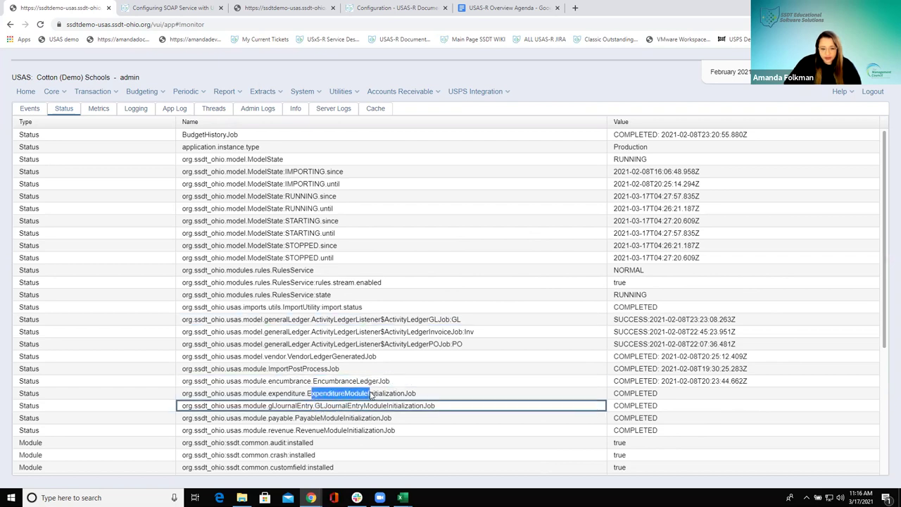
drag(300, 419, 370, 418)
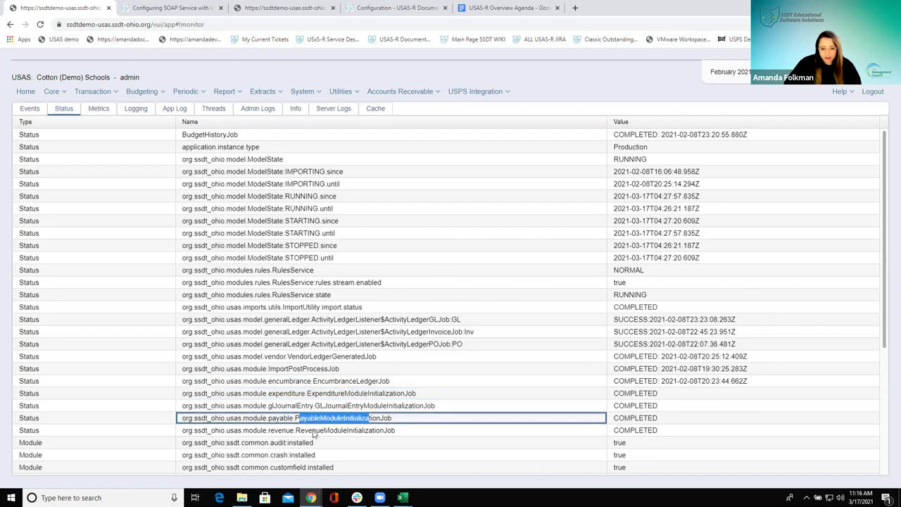
drag(306, 432, 334, 432)
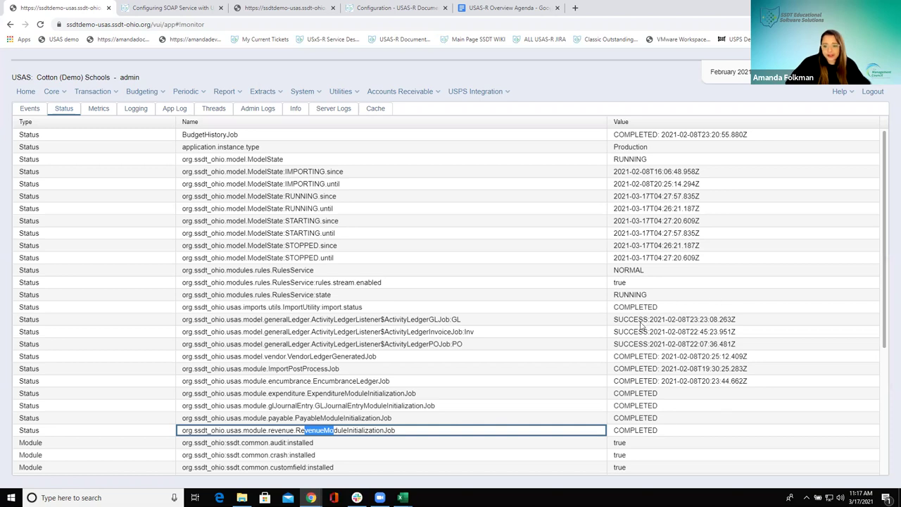
drag(618, 320, 682, 320)
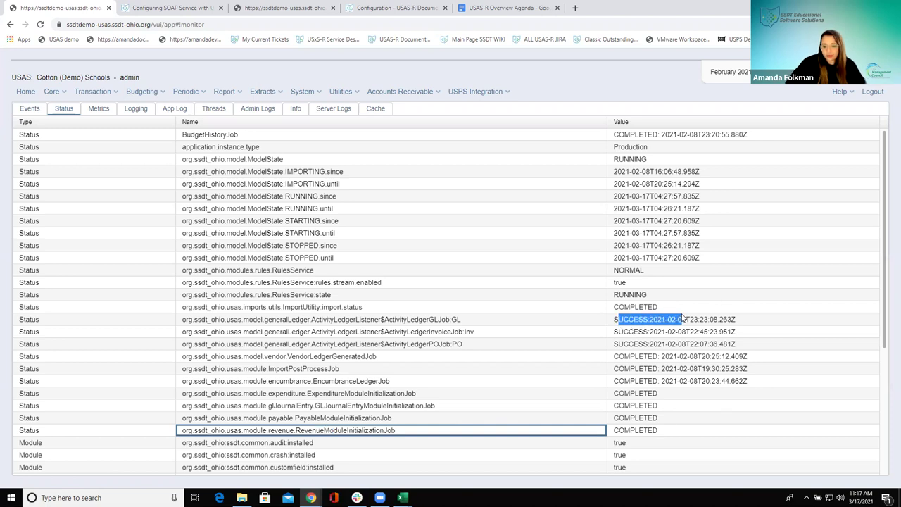
click(624, 382)
click(720, 396)
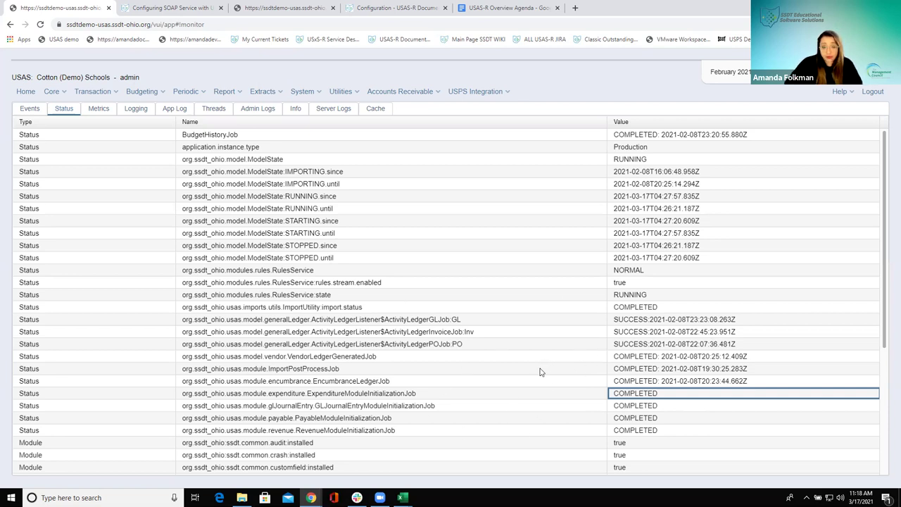
Review the Metrics tab gauge values, then move on to the Logging tab's logger levels.
click(99, 110)
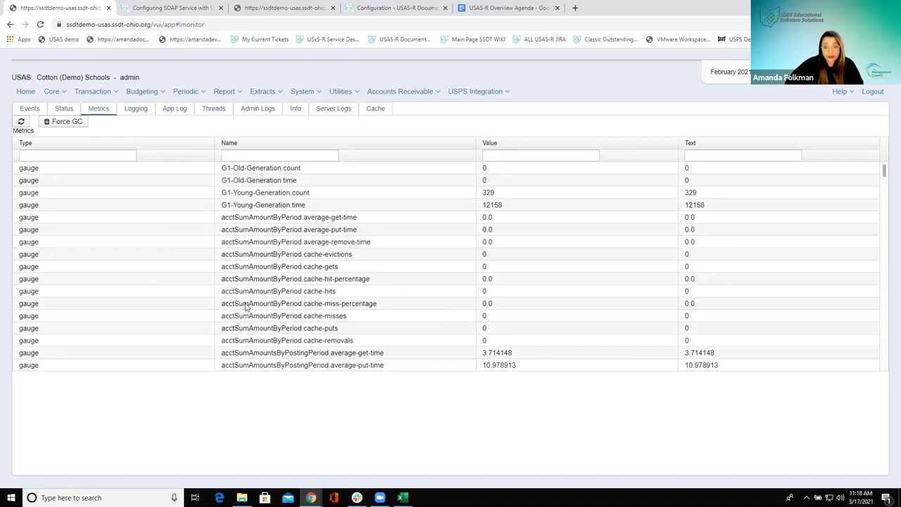
click(138, 111)
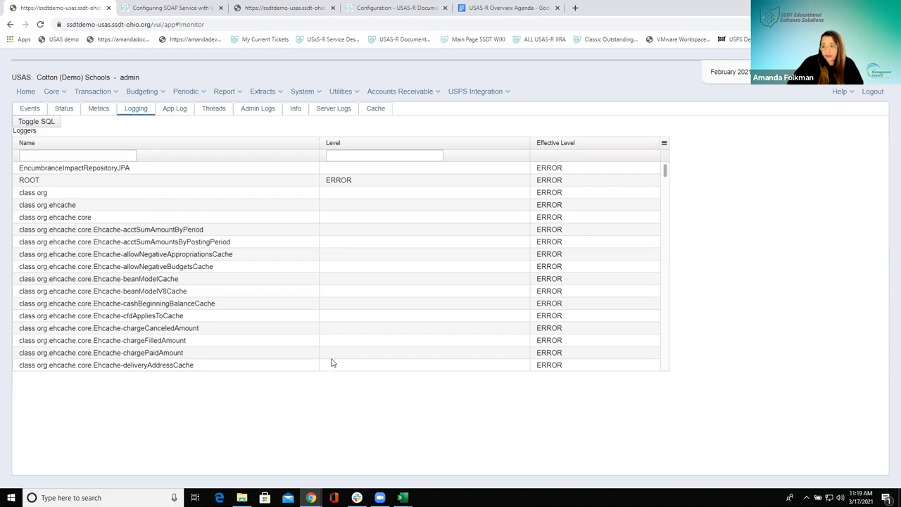
Switch from the Loggers table to the App Log entries.
click(170, 113)
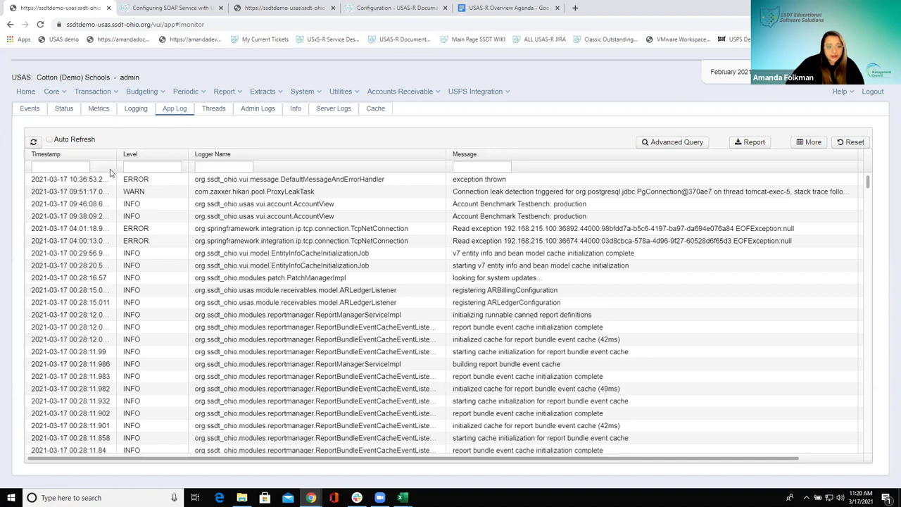
Filter the App Log level by 'error', clear the filter, and show the 10:36:53 ERROR entry's details.
click(152, 167)
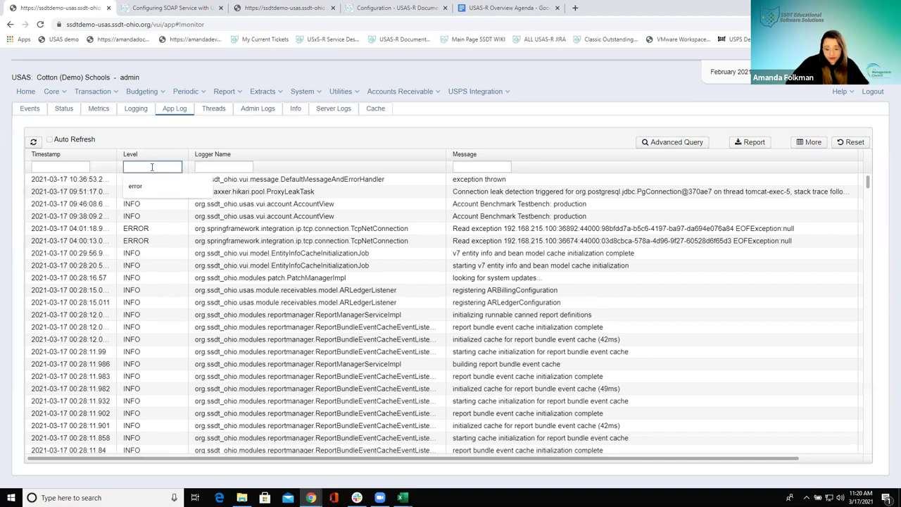
text(error)
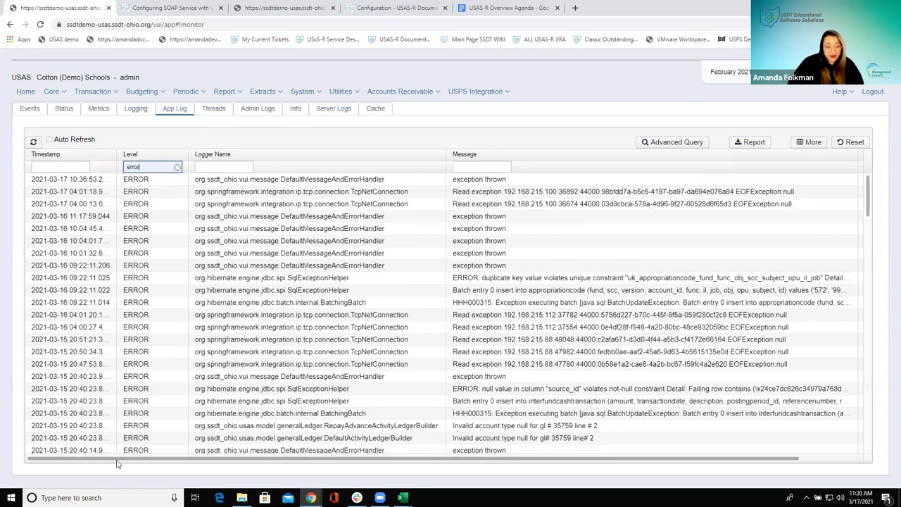
click(177, 167)
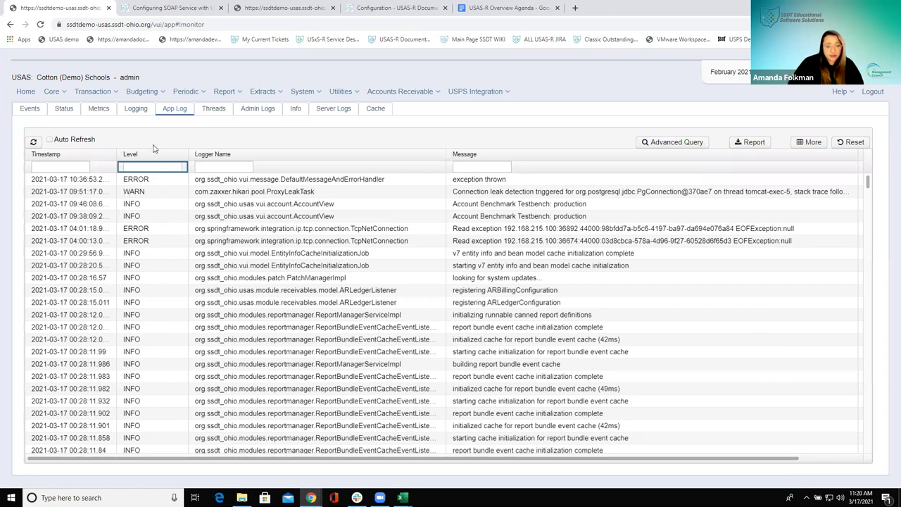
click(160, 182)
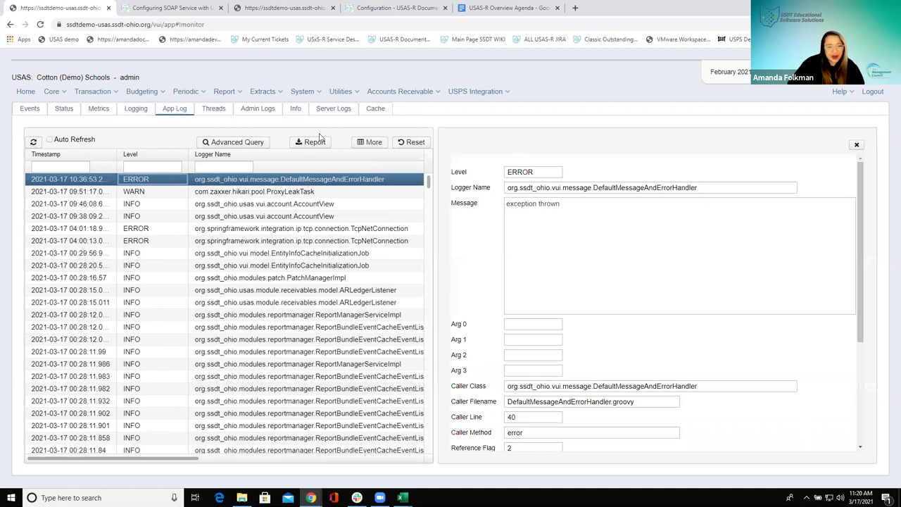
Highlight the 'exception thrown' message and the CFDA and Grant Title null errors in Exception Detail.
drag(562, 205, 484, 240)
click(692, 238)
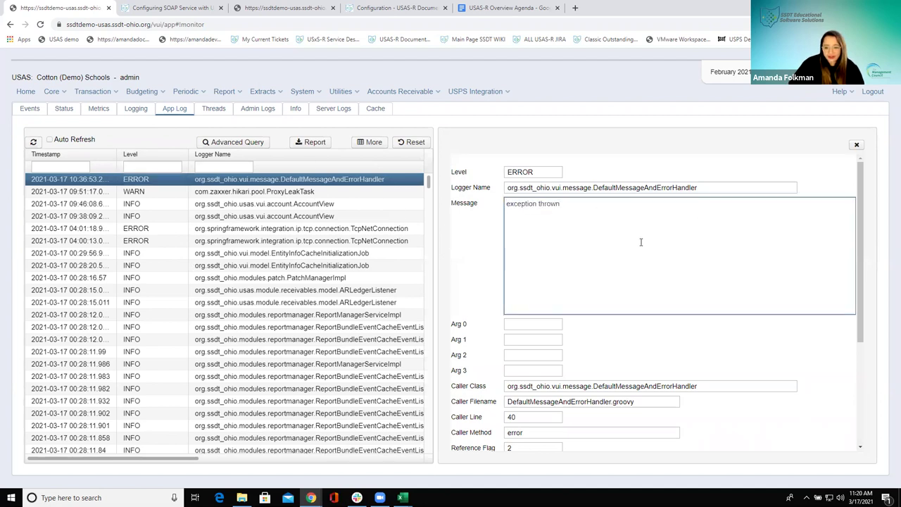
scroll(655, 236, down, 2)
scroll(653, 246, down, 1)
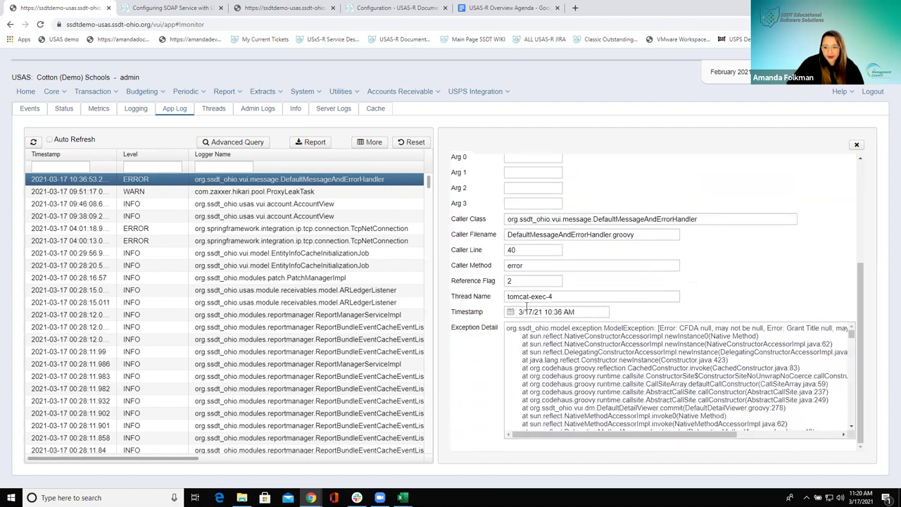
drag(506, 328, 575, 329)
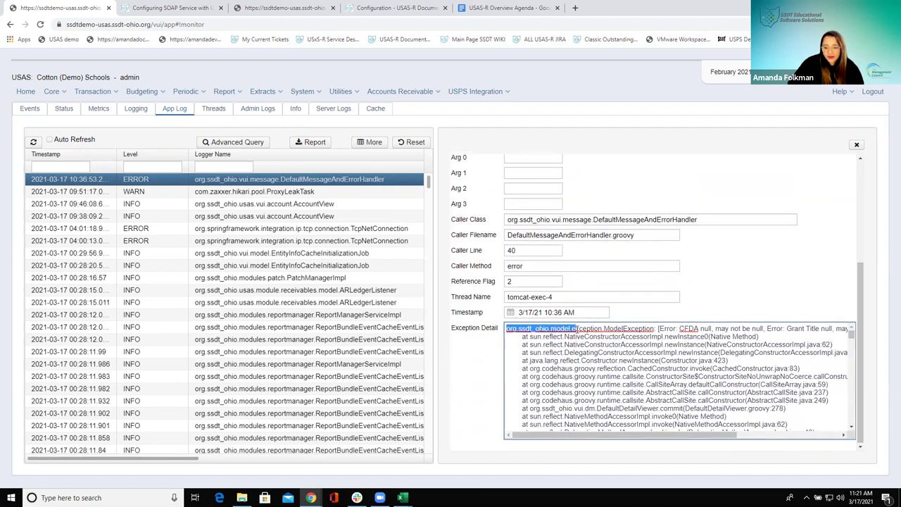
click(517, 345)
mouse_move(506, 328)
mouse_down()
mouse_move(524, 329)
mouse_move(509, 340)
mouse_up()
click(509, 340)
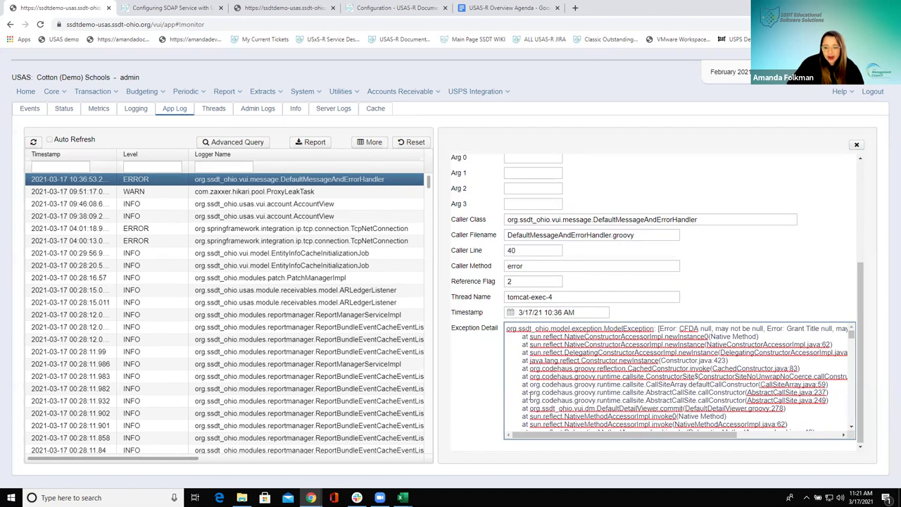
drag(532, 437, 588, 438)
drag(573, 328, 807, 326)
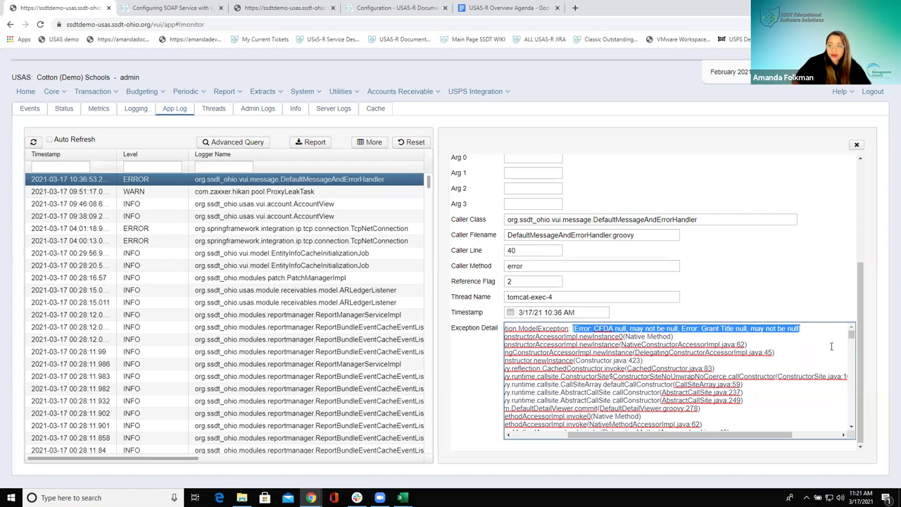
drag(669, 439, 597, 448)
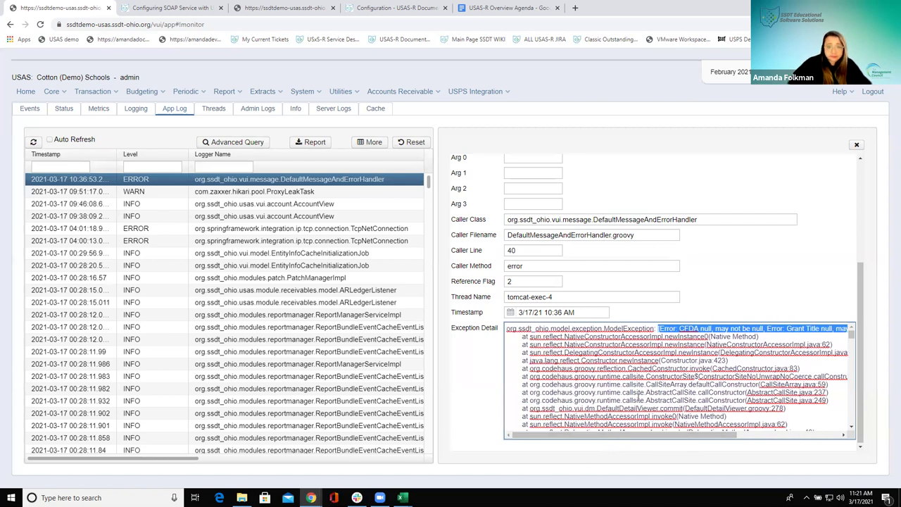
click(571, 369)
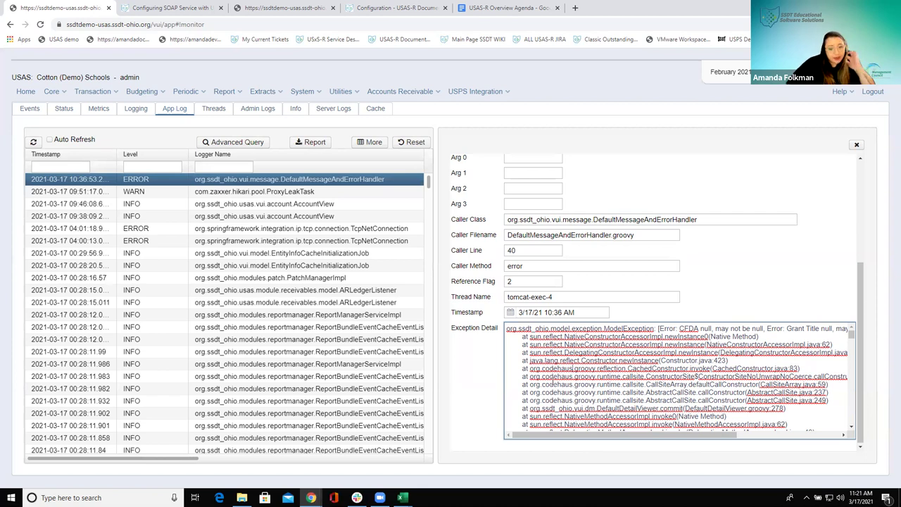
Scroll down the stack trace and select springframework lines to examine them.
scroll(555, 384, down, 5)
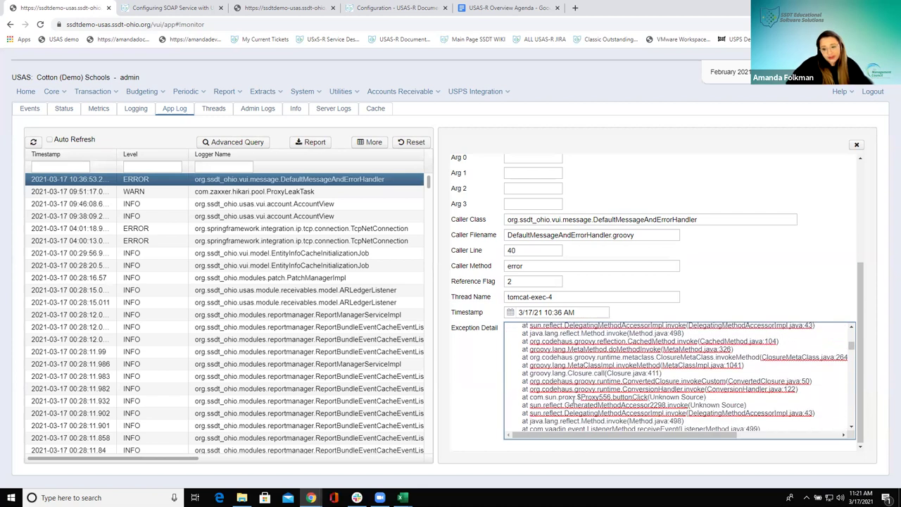
scroll(574, 401, down, 6)
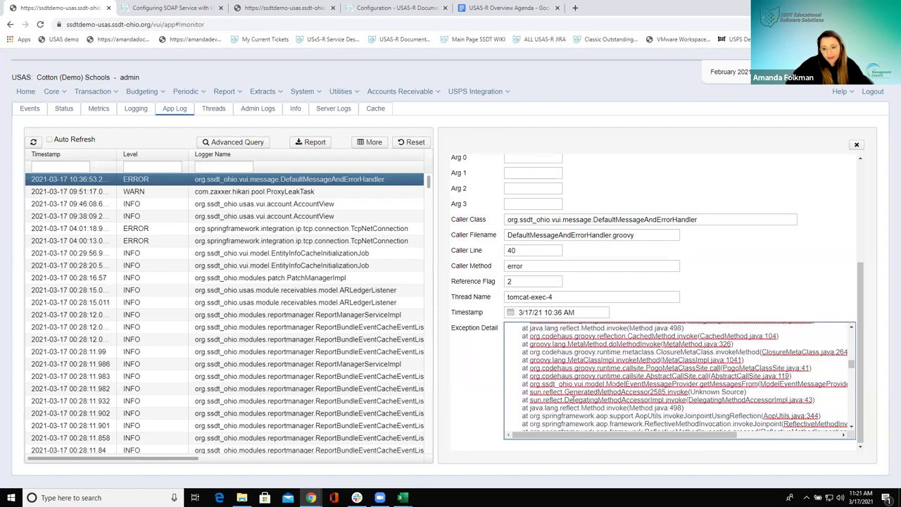
scroll(574, 400, down, 3)
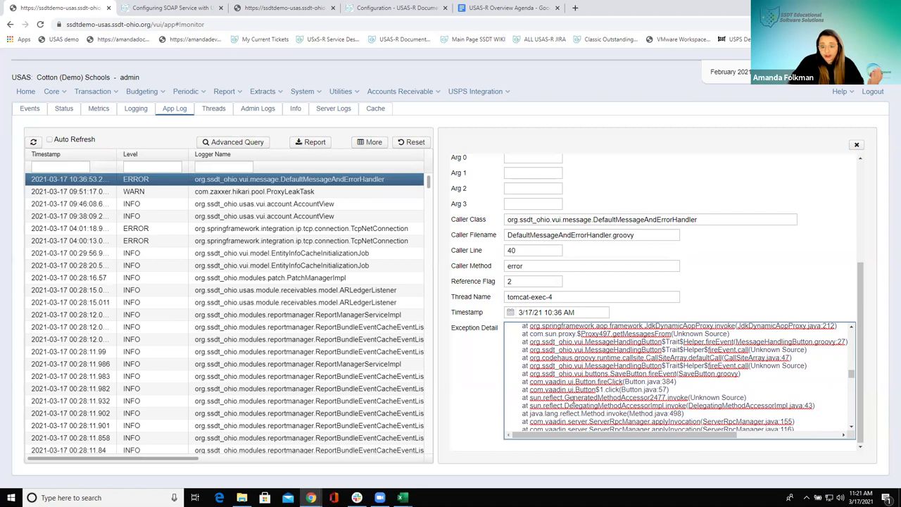
scroll(573, 401, down, 2)
scroll(574, 400, down, 2)
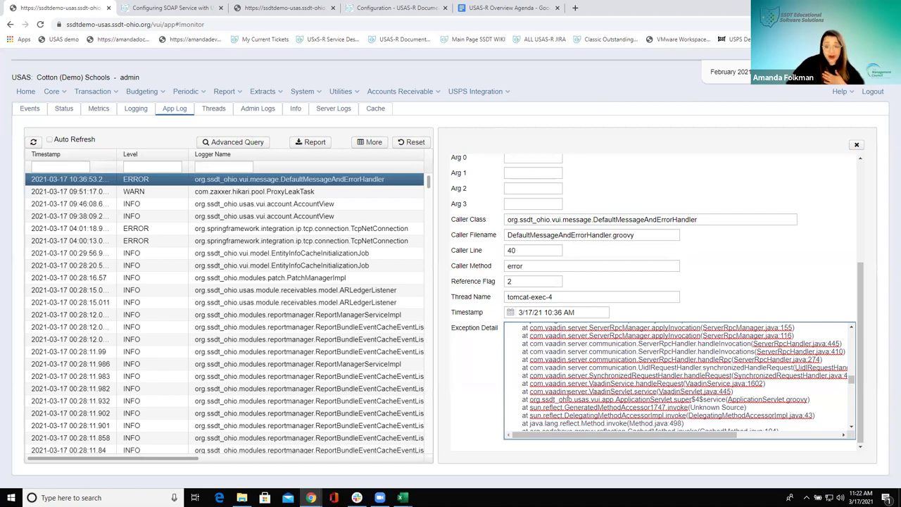
scroll(568, 398, down, 10)
right_click(621, 375)
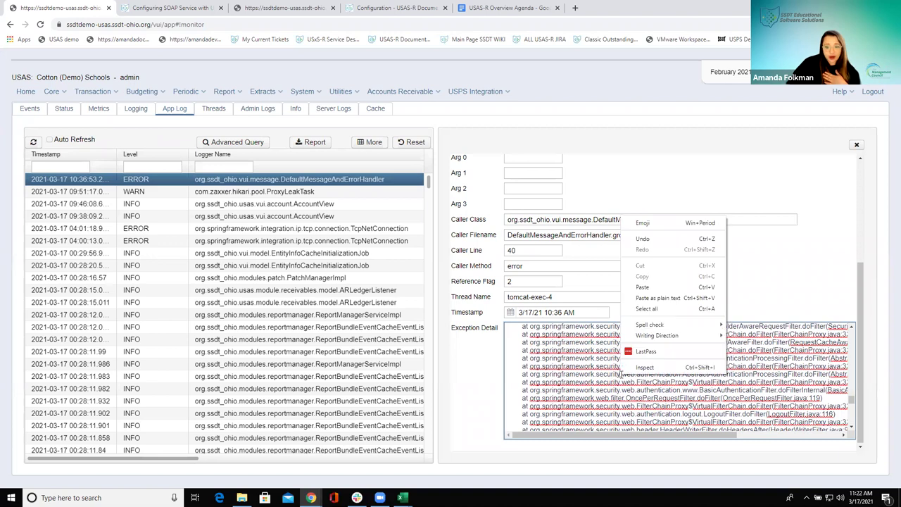
click(599, 374)
double_click(593, 373)
triple_click(593, 374)
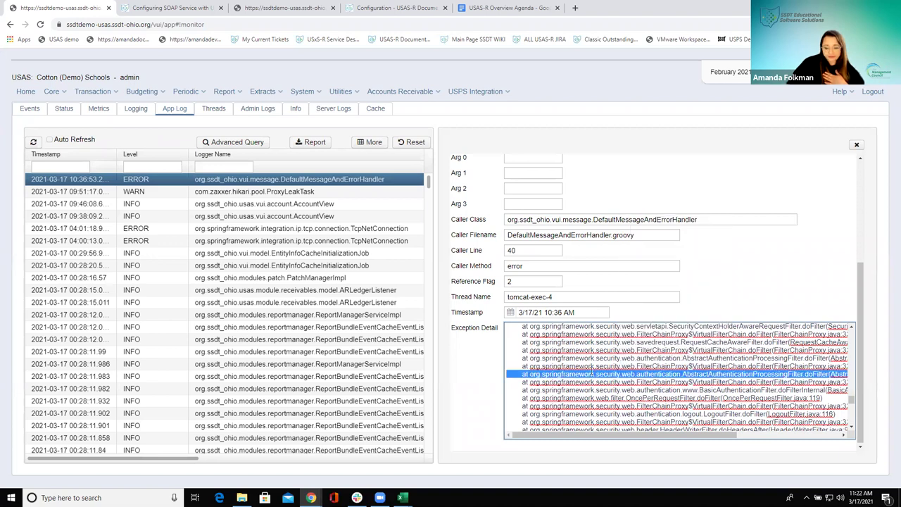
click(595, 358)
triple_click(595, 357)
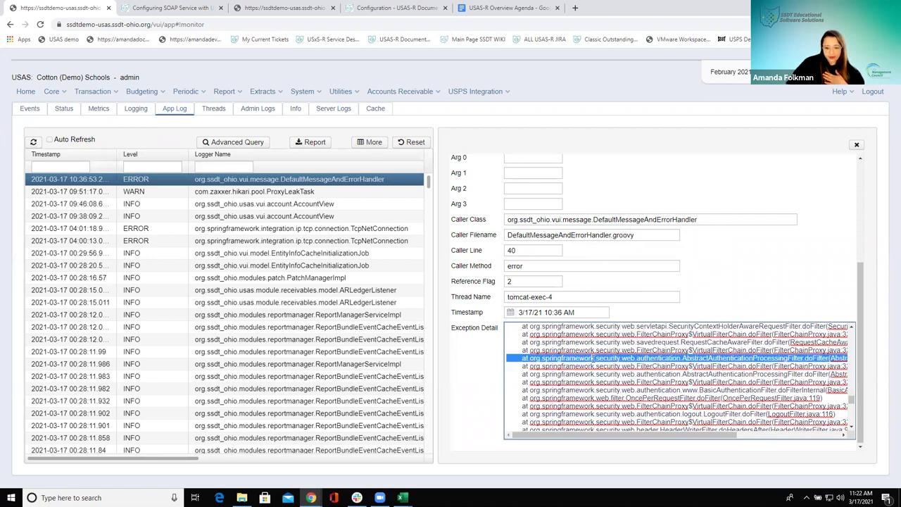
click(627, 388)
mouse_move(552, 390)
mouse_down()
mouse_move(563, 408)
mouse_move(636, 373)
mouse_up()
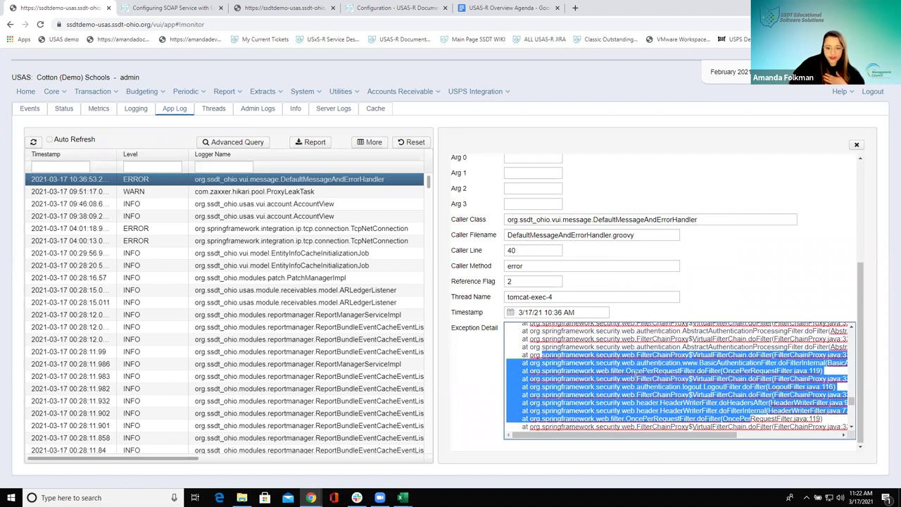
click(636, 373)
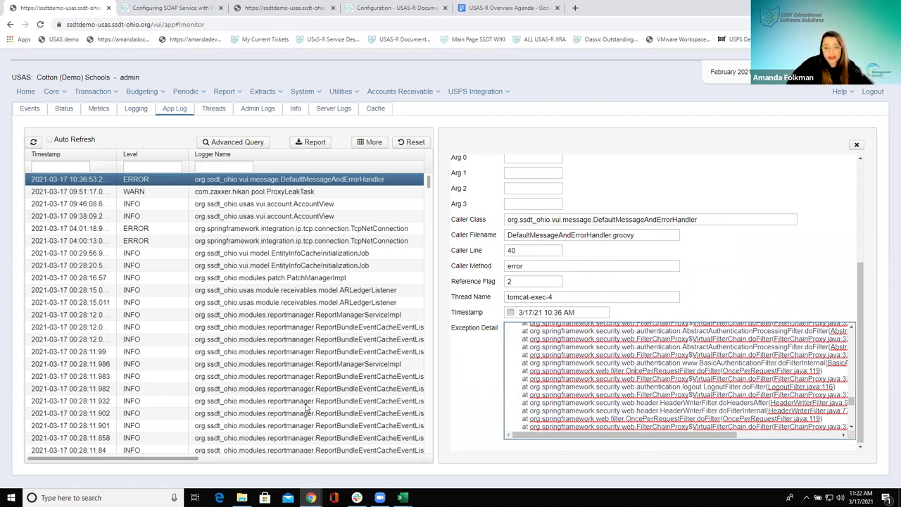
Show the WARN ProxyLeakTask entry, then the 09:46 AccountView INFO entry.
click(156, 195)
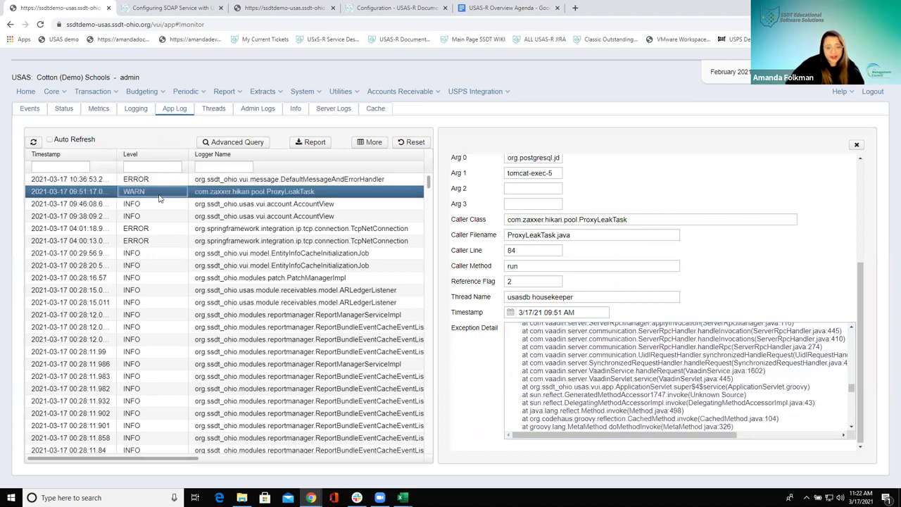
click(160, 204)
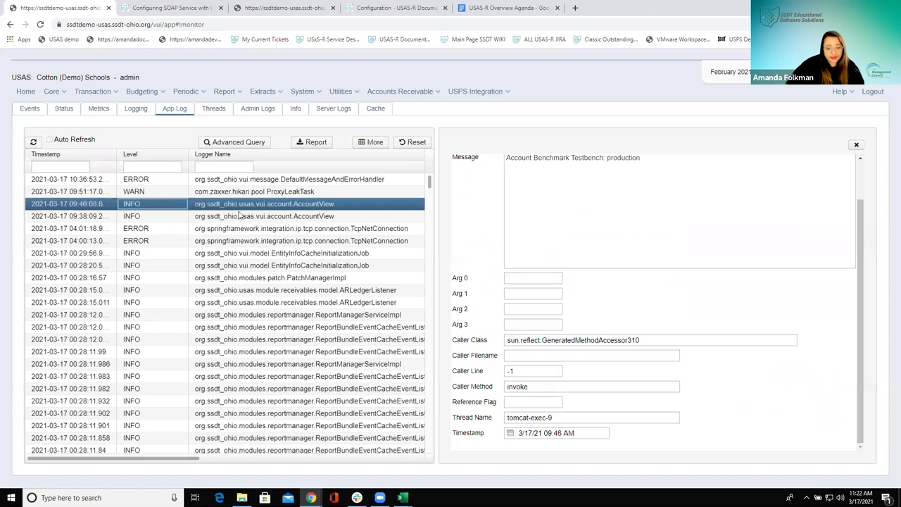
scroll(758, 222, up, 2)
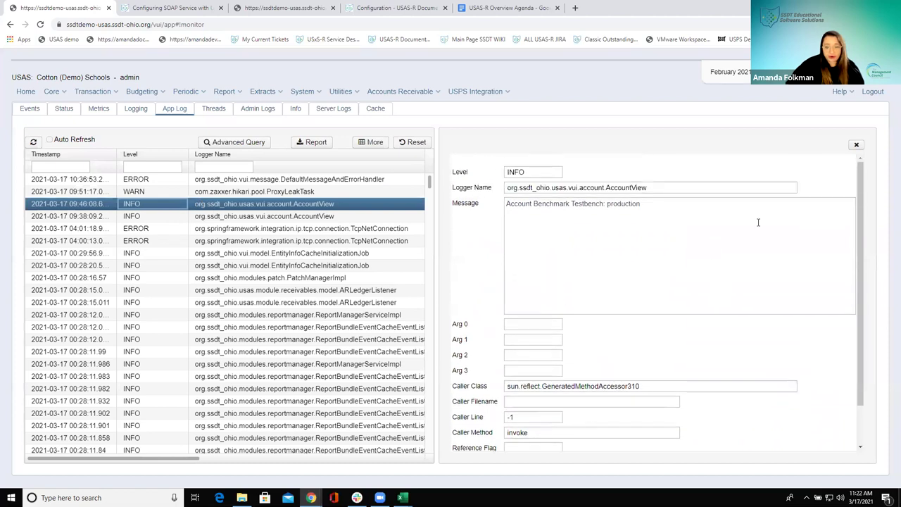
Close the entry details, scroll through all App Log entries, then bring up the Threads list.
click(856, 145)
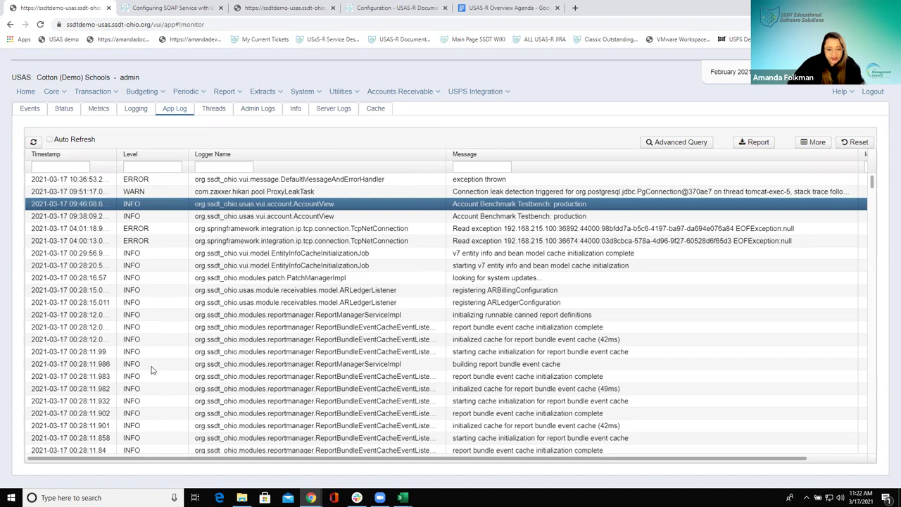
scroll(151, 368, down, 3)
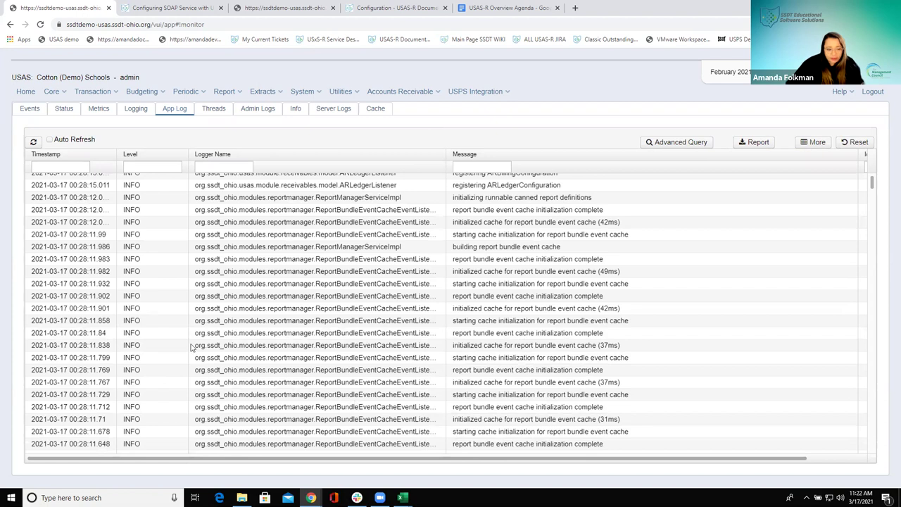
scroll(162, 326, down, 2)
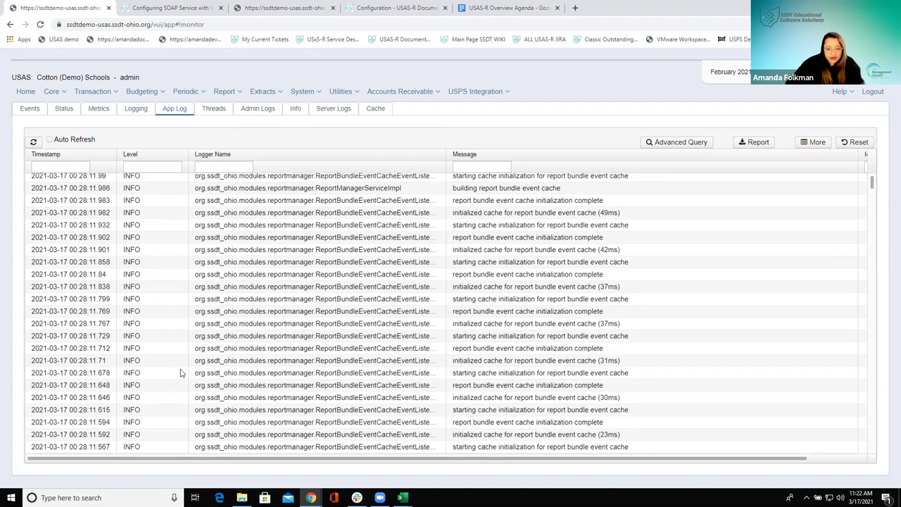
scroll(179, 373, down, 5)
scroll(178, 373, down, 5)
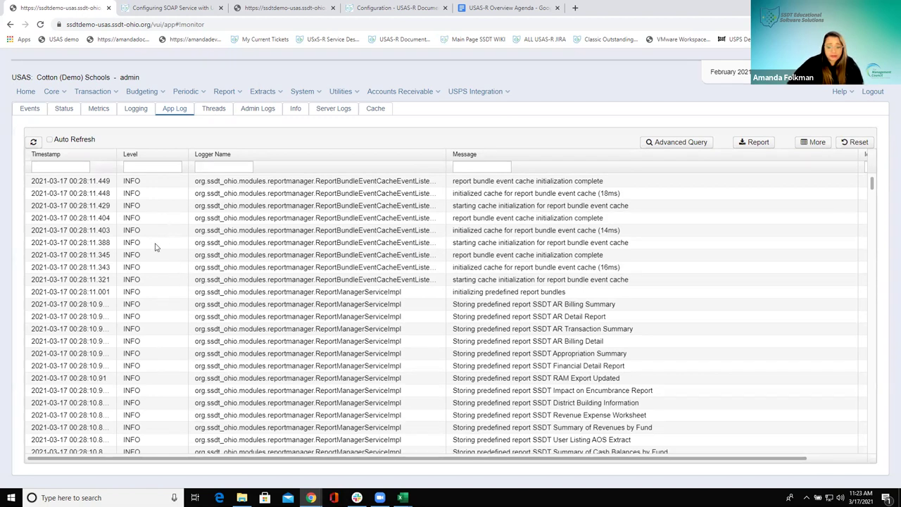
scroll(159, 246, down, 2)
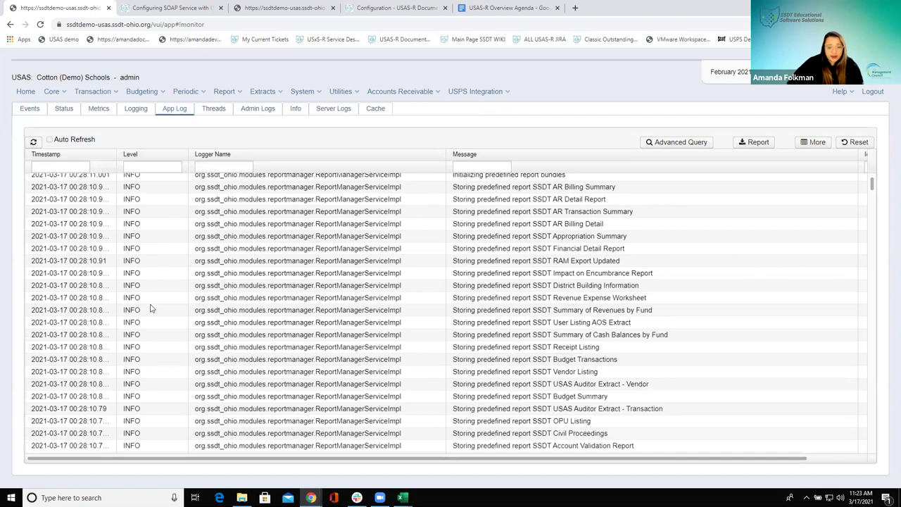
scroll(600, 345, down, 3)
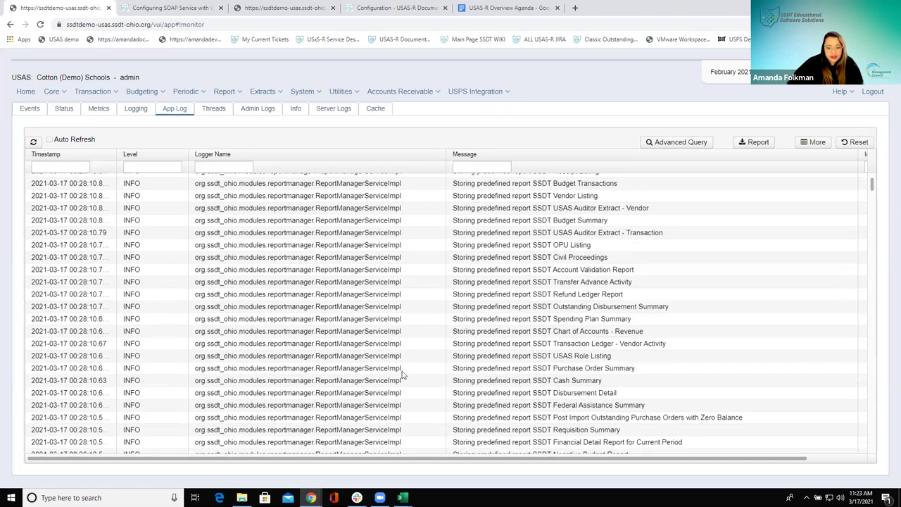
scroll(342, 322, down, 5)
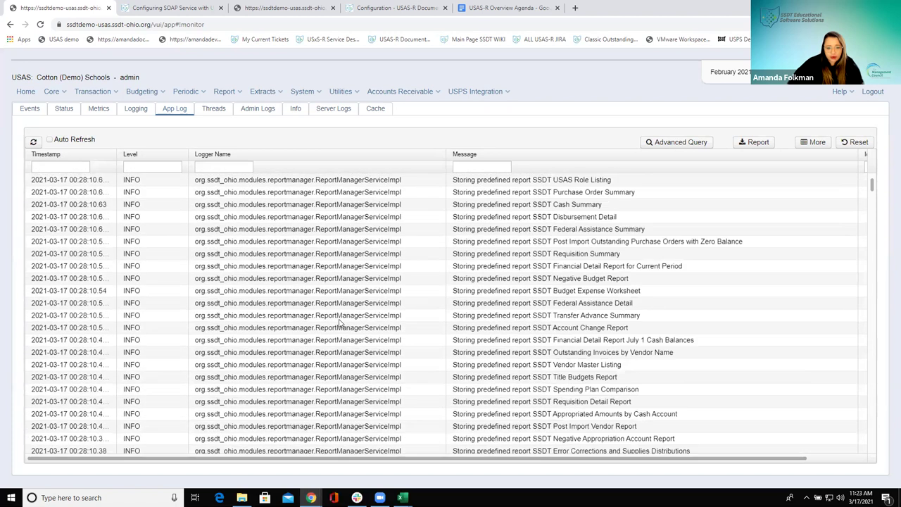
scroll(340, 323, down, 10)
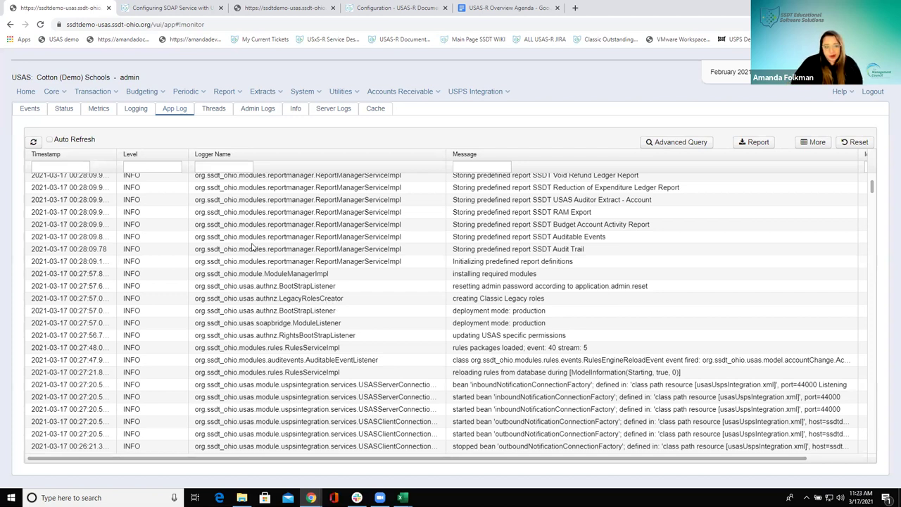
scroll(252, 245, up, 20)
scroll(254, 246, up, 15)
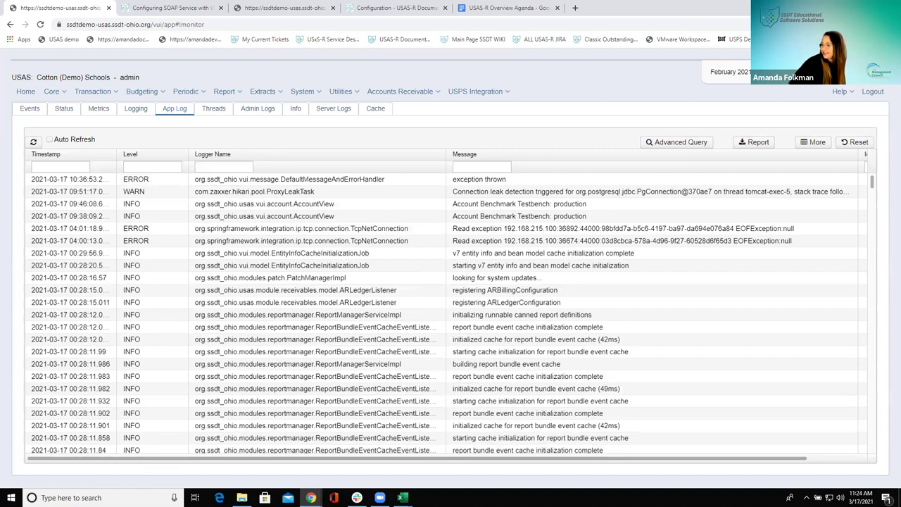
click(205, 118)
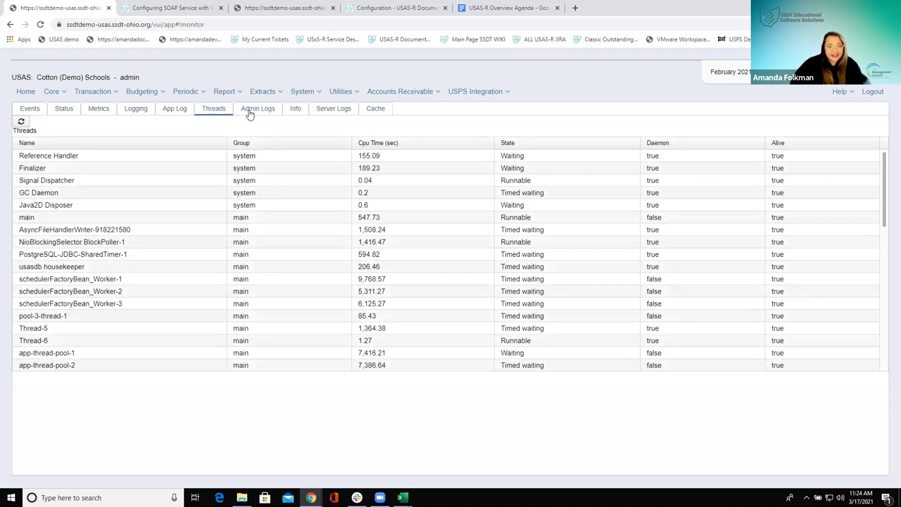
Open Admin Logs, which shows an empty list with Name, Source and Preview columns.
click(249, 113)
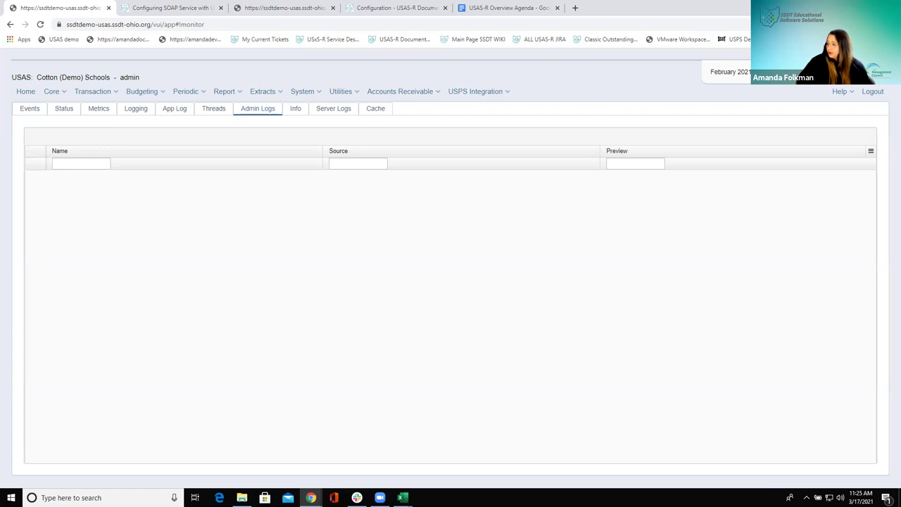
Show the Monitor Info tab listing each environment setting's category, name, value and type.
click(295, 109)
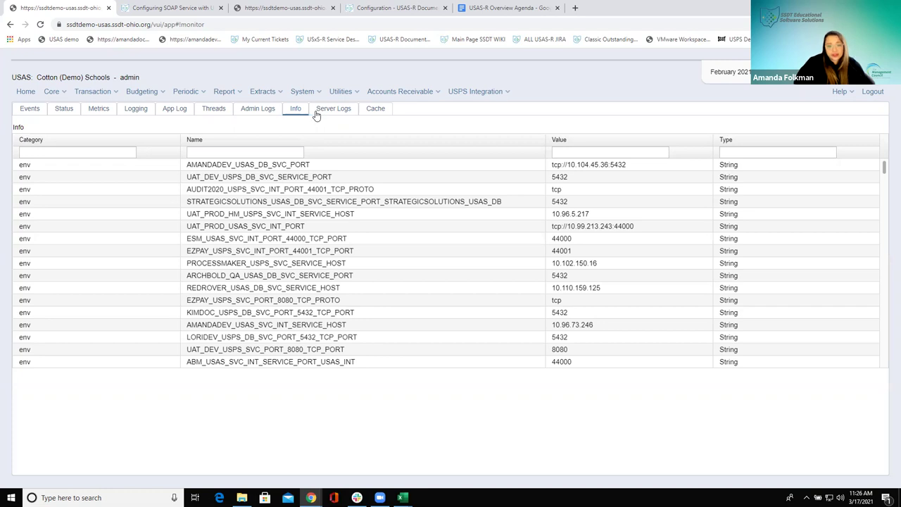
Show the Monitor Server Logs tab with catalina, localhost, manager, juli, access and docker log downloads.
click(325, 112)
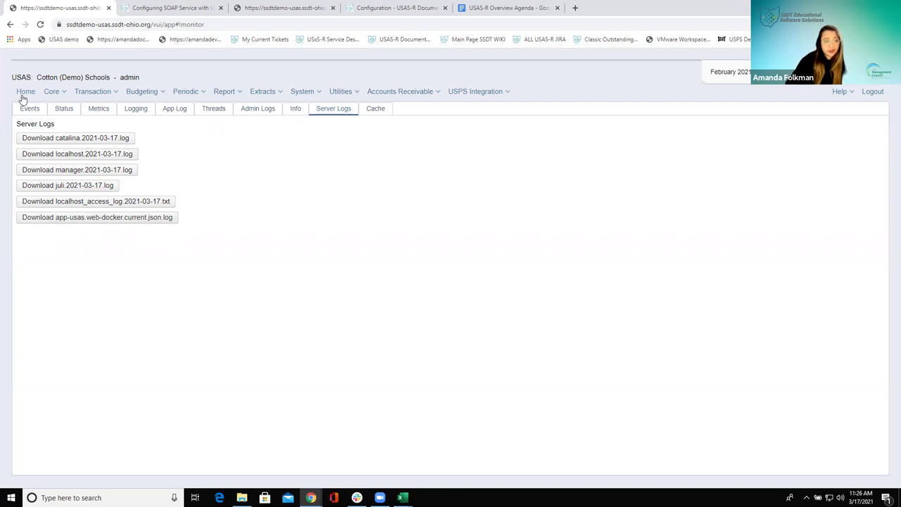
Drop down the System menu listing Roles, Rules and Users.
click(302, 95)
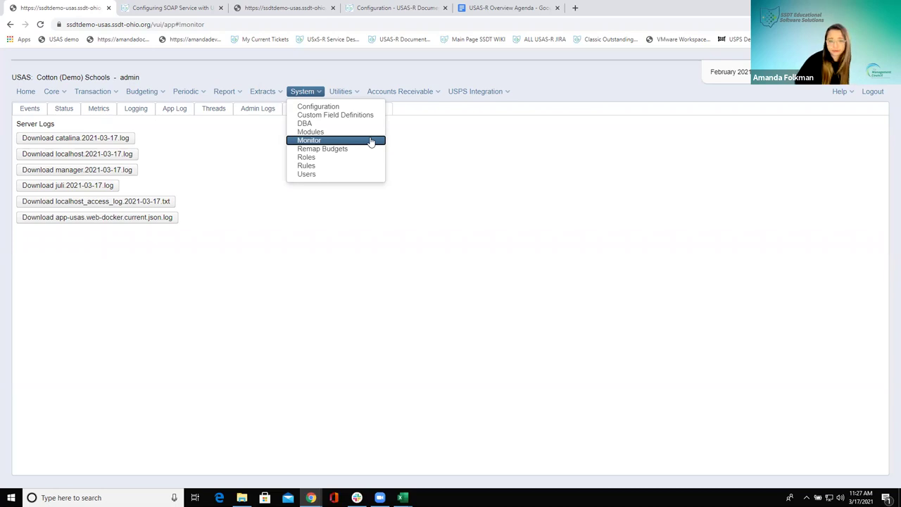
Go to System > Roles, then switch to the SSDT Public Wiki browser tab.
click(327, 163)
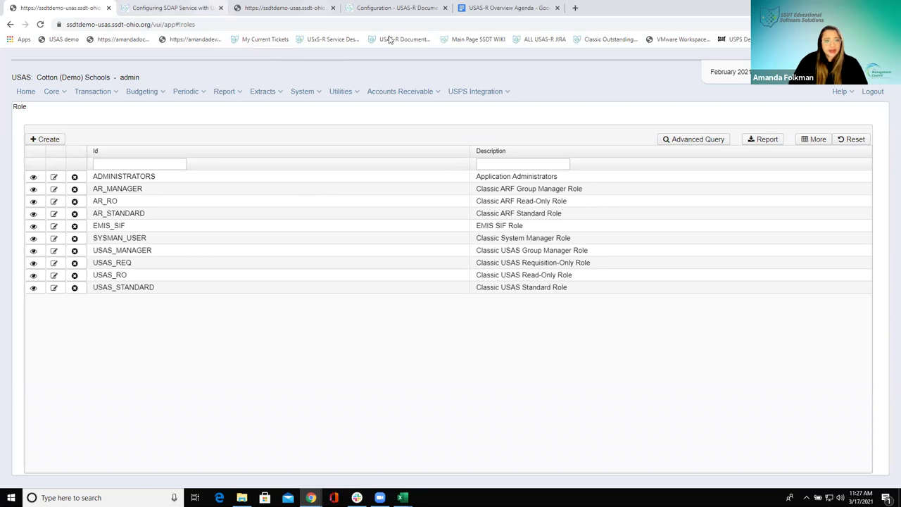
click(169, 8)
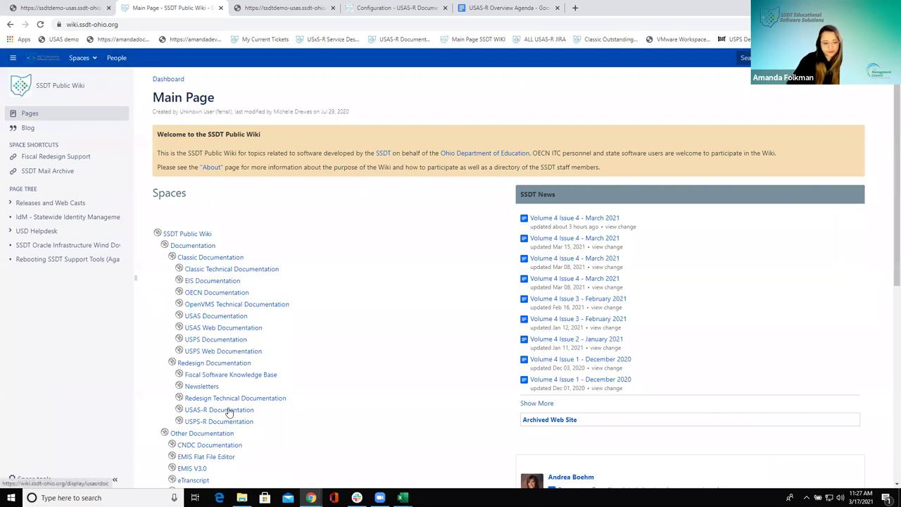
Open the System > Roles page in the wiki's USAS-R Documentation space.
click(229, 409)
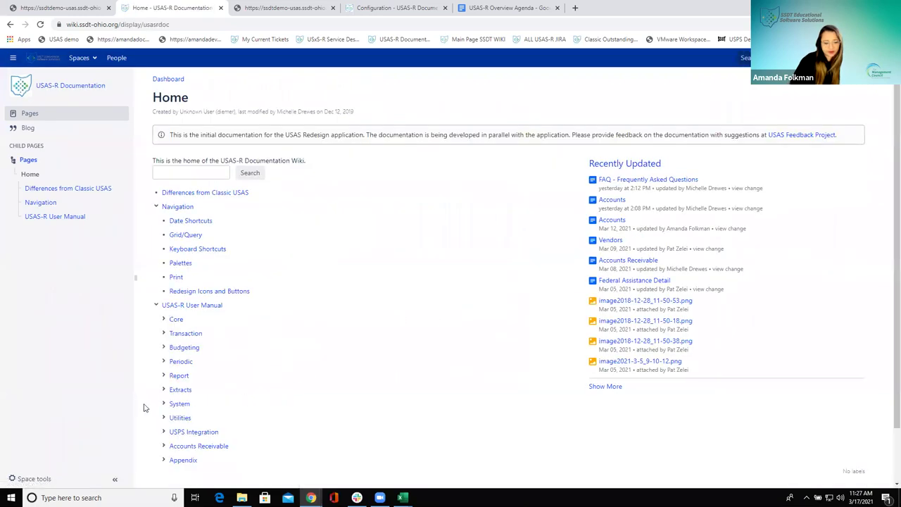
click(164, 403)
scroll(532, 356, down, 3)
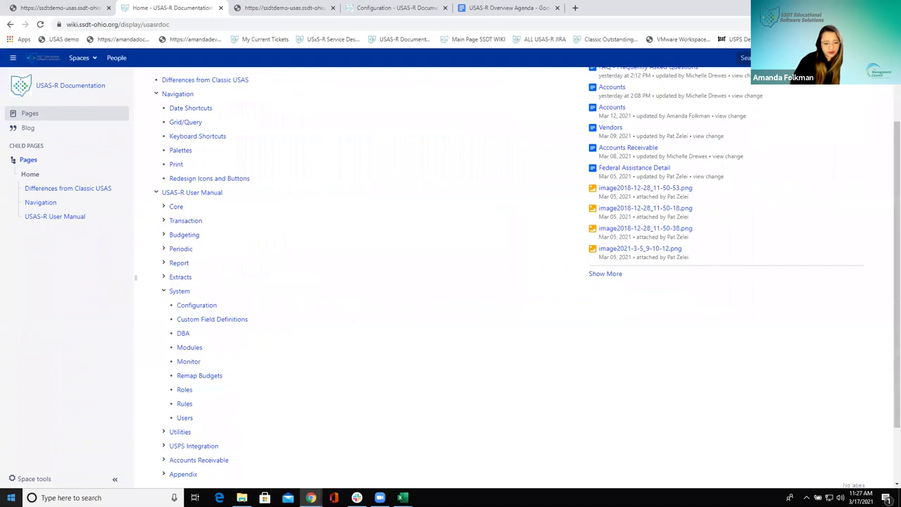
click(184, 390)
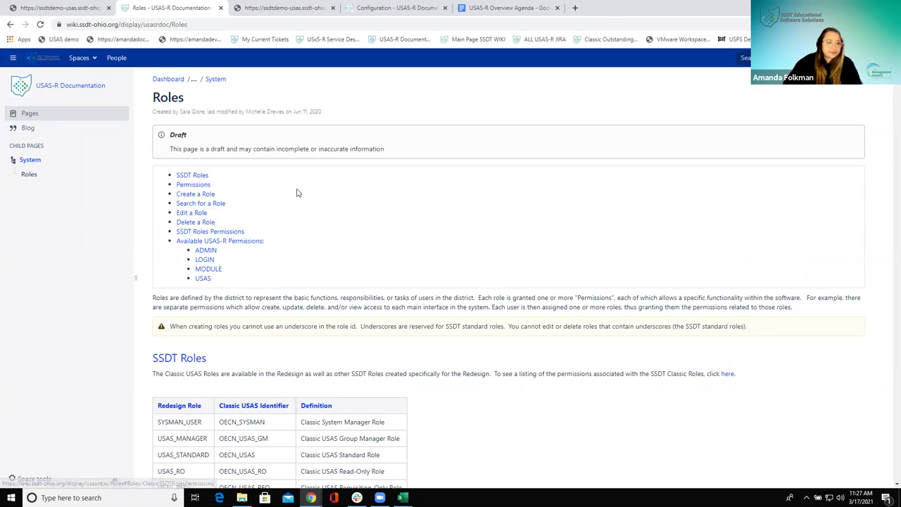
scroll(297, 193, down, 3)
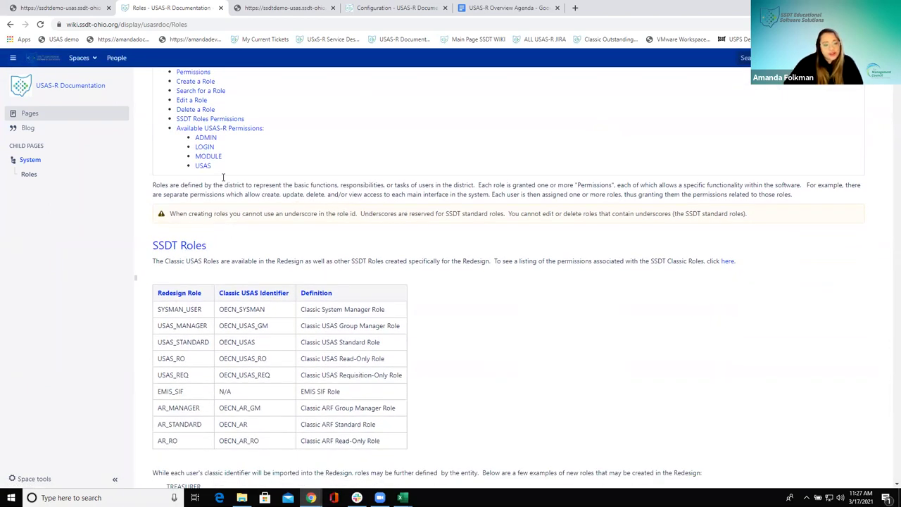
Compare against the app's roles and highlight USAS_RO and its Classic OECN_USAS_RO read-only equivalent.
click(39, 8)
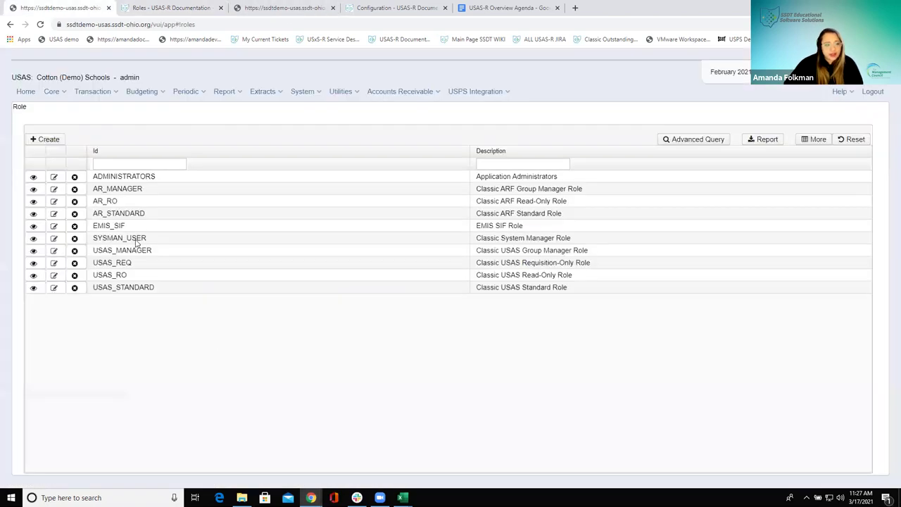
click(211, 8)
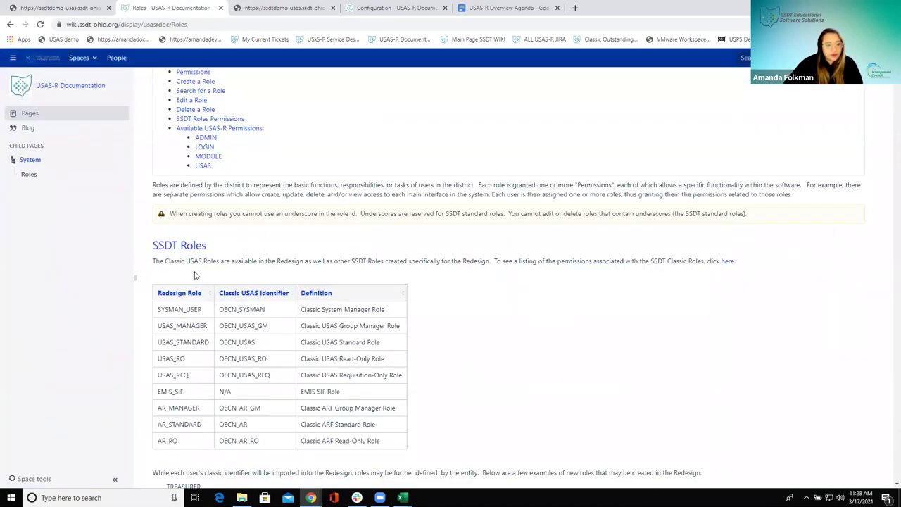
scroll(206, 315, down, 1)
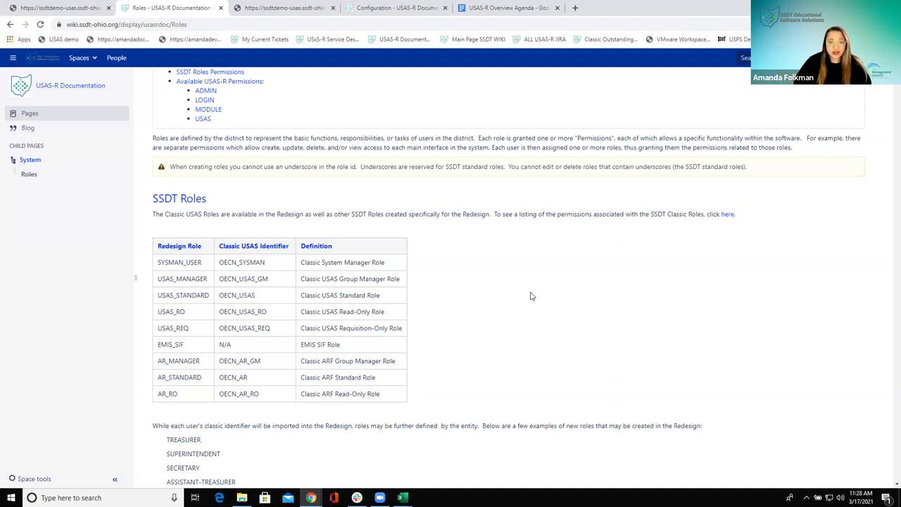
double_click(231, 312)
drag(302, 312, 392, 320)
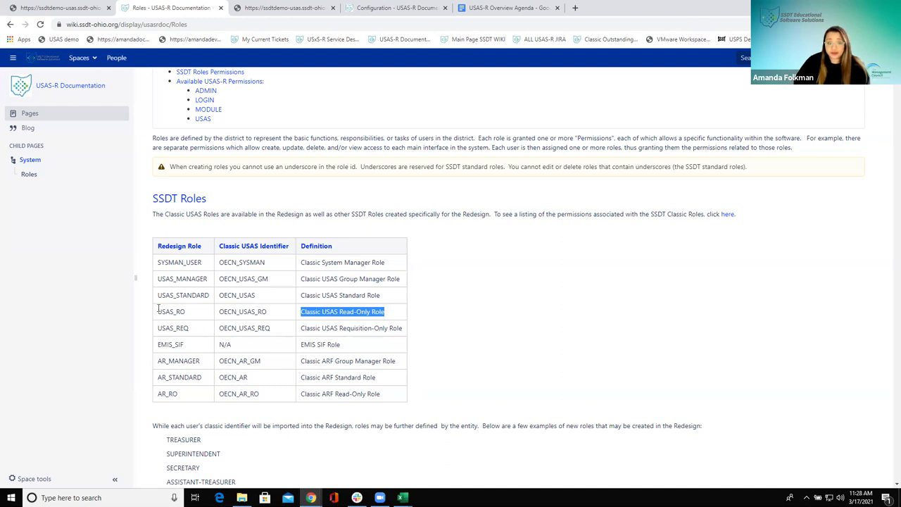
drag(156, 315, 187, 317)
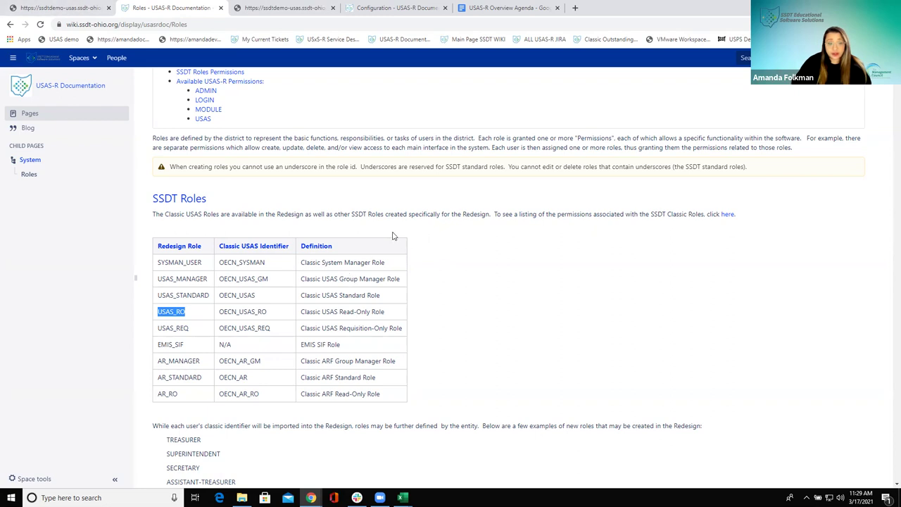
Jump to the SSDT Roles Permissions section and scroll to the USAS_RO permissions.
scroll(393, 237, up, 3)
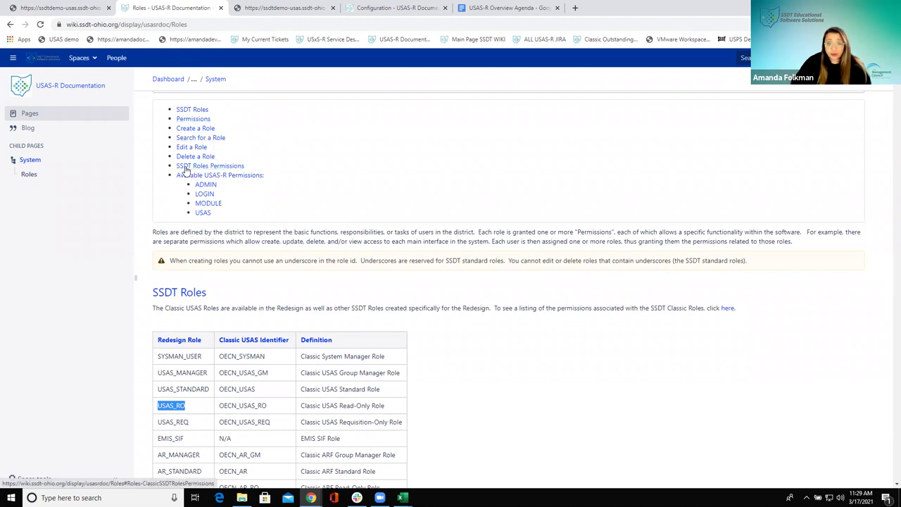
click(187, 167)
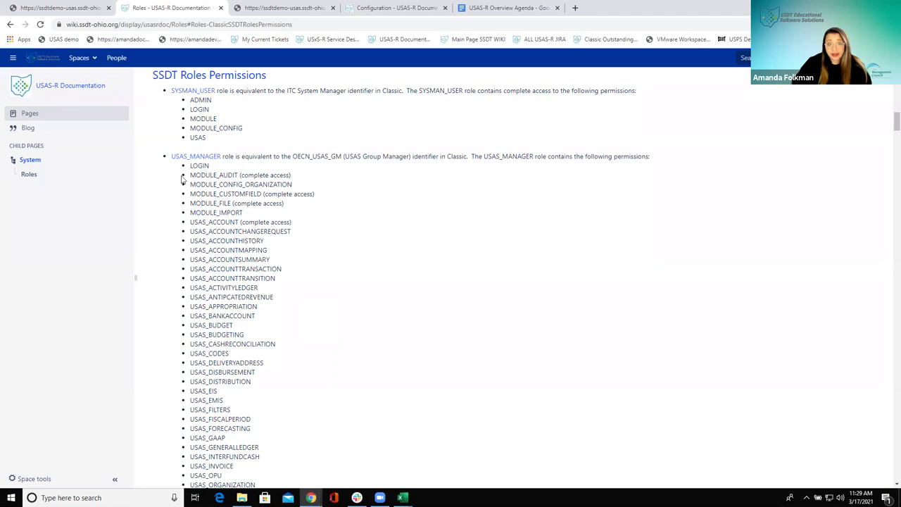
scroll(311, 273, down, 3)
scroll(311, 273, down, 6)
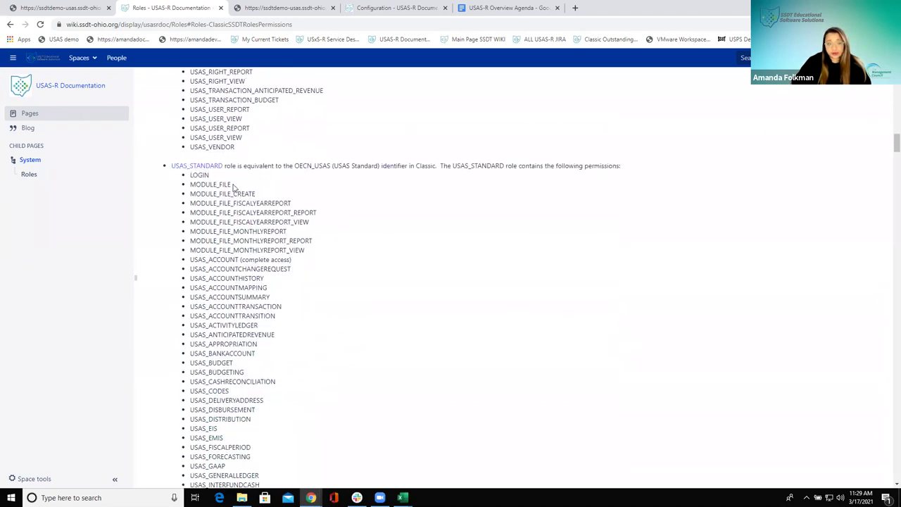
scroll(285, 289, down, 9)
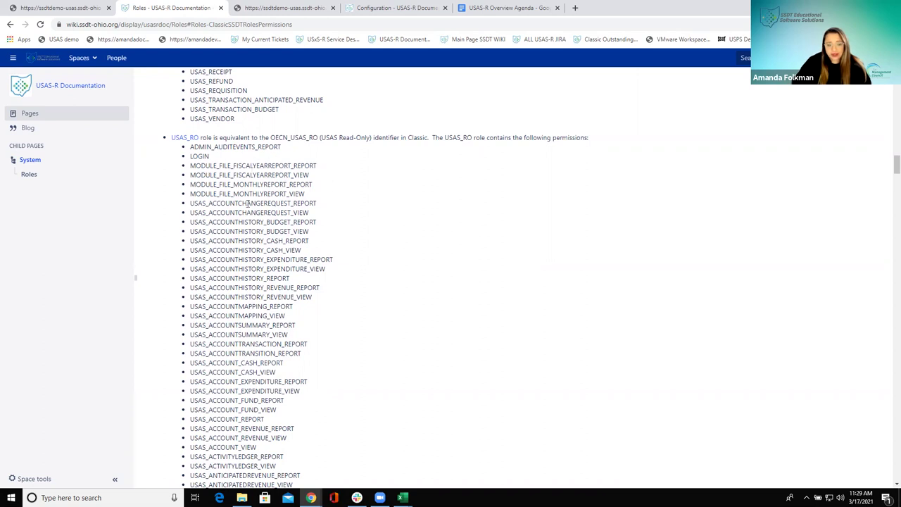
Highlight the REPORT and VIEW suffixes of the MODULE_FILE_MONTHLYREPORT permissions and review the list.
drag(295, 166, 313, 184)
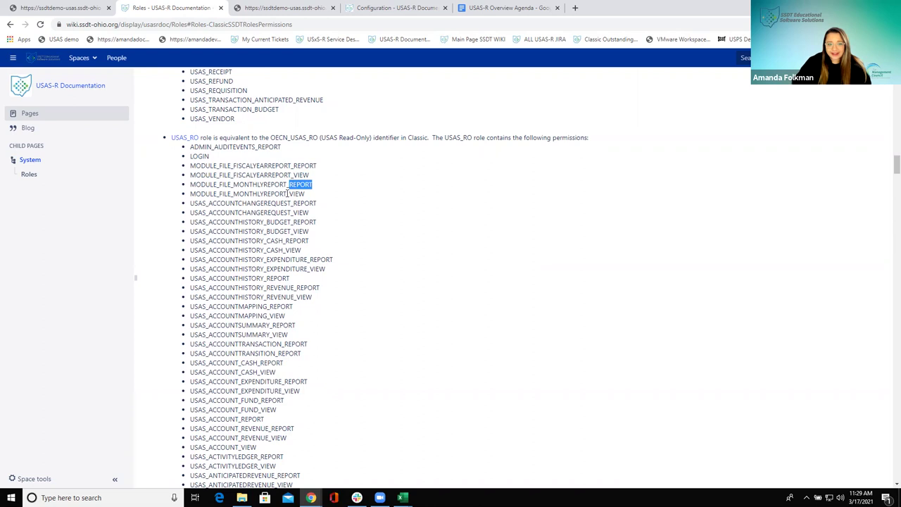
drag(293, 166, 304, 194)
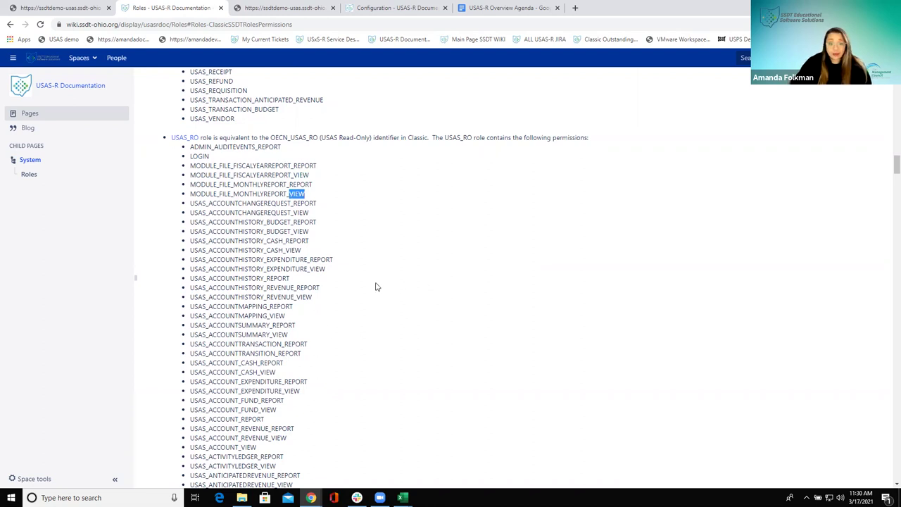
scroll(273, 326, down, 5)
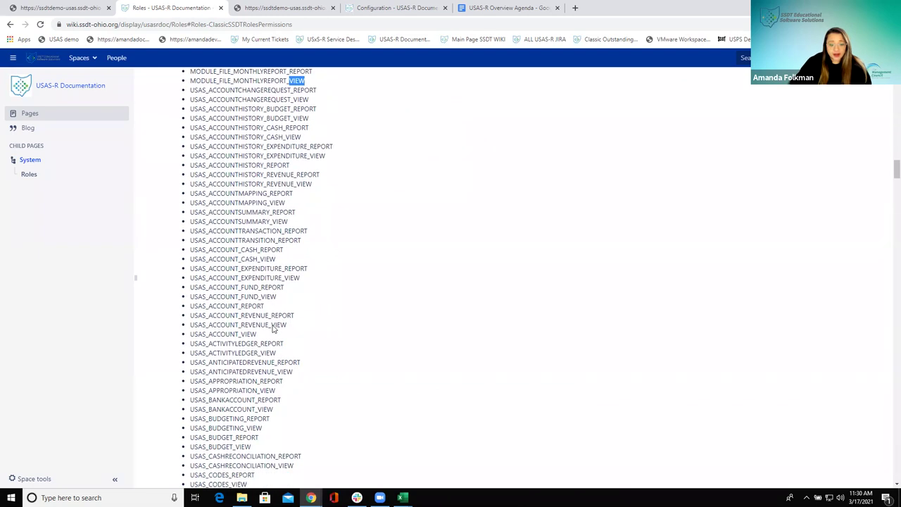
scroll(273, 325, down, 4)
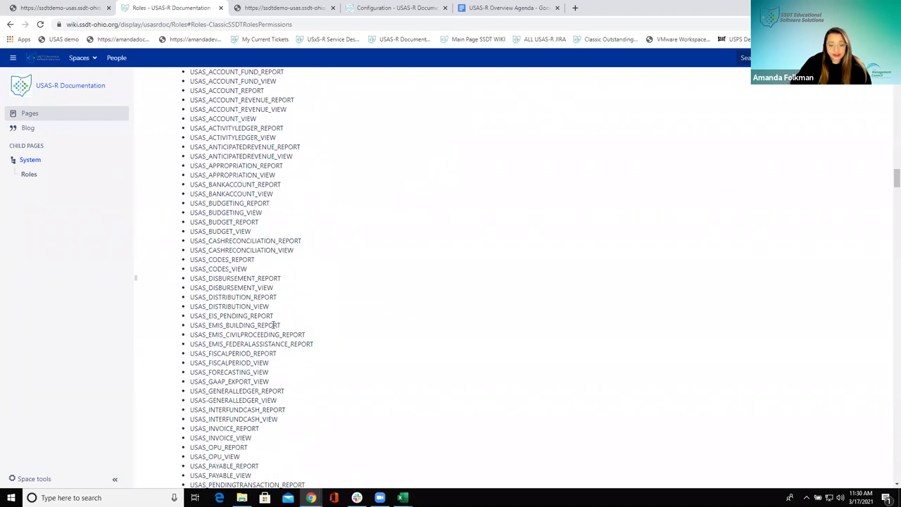
scroll(273, 325, down, 1)
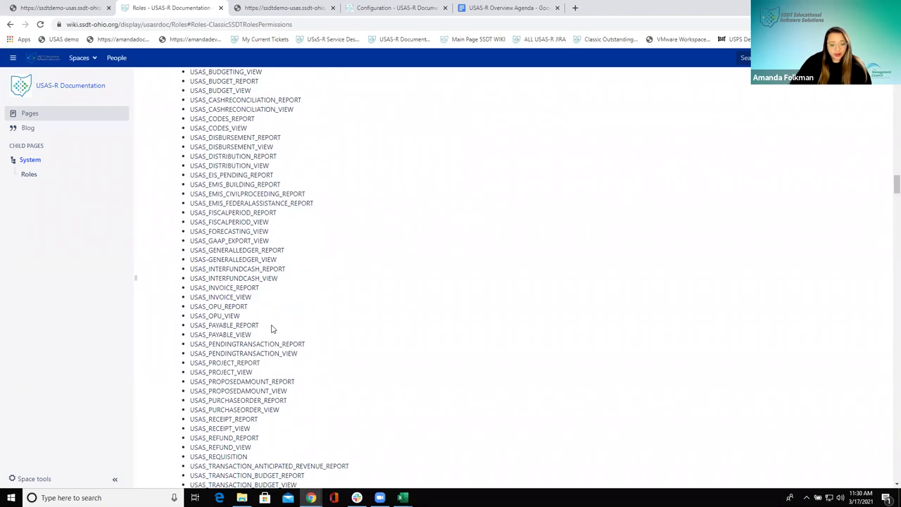
scroll(254, 430, down, 1)
scroll(255, 280, up, 10)
scroll(255, 280, up, 5)
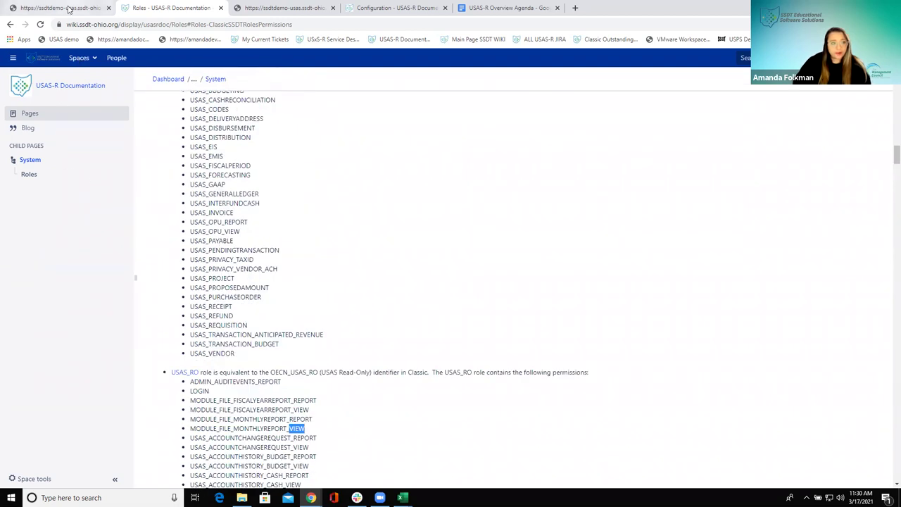
Open the USAS_RO role from the USAS-R role list in edit mode.
click(71, 8)
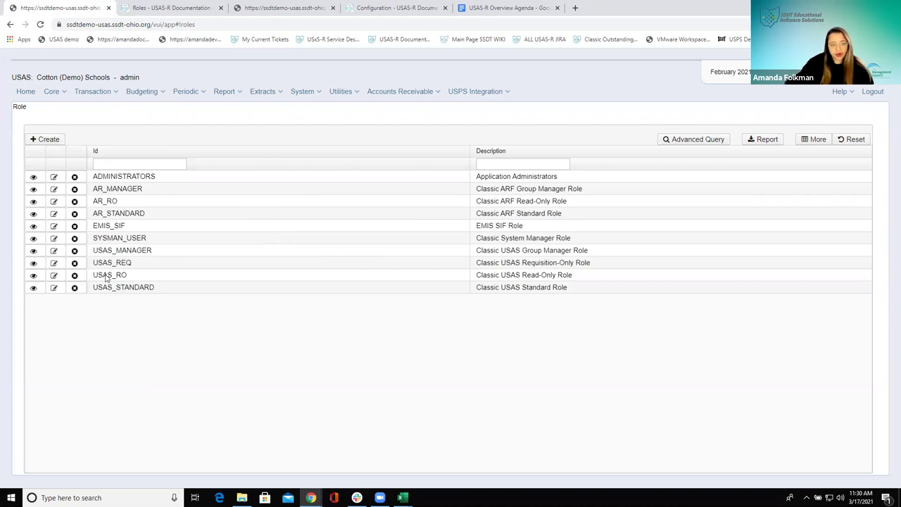
click(32, 275)
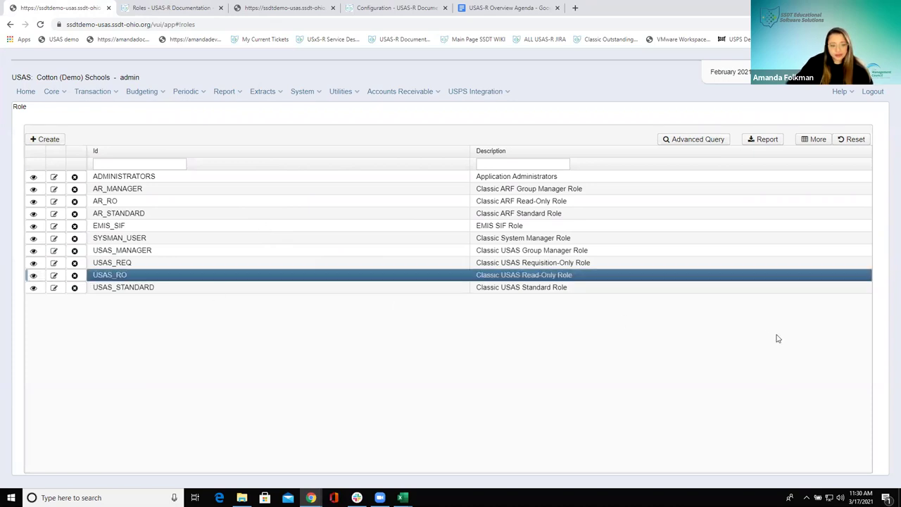
click(27, 77)
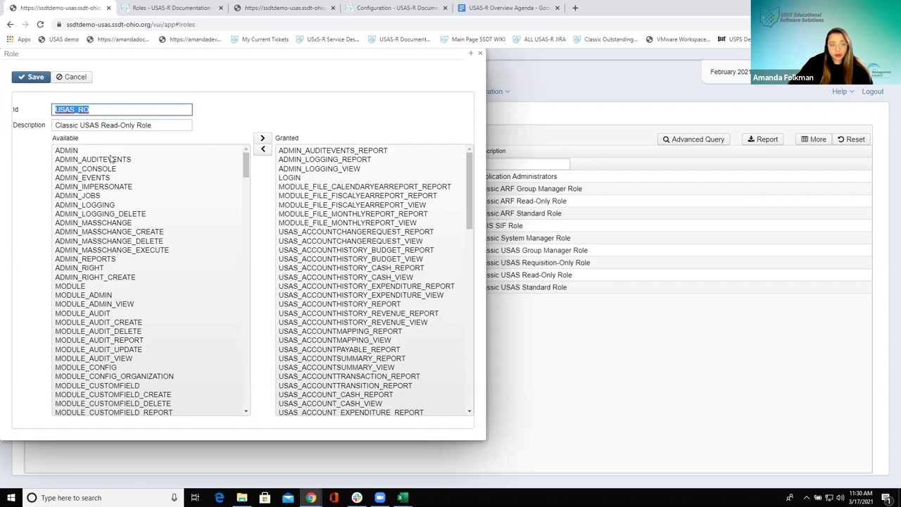
Scroll through USAS_RO's Granted permissions and bring up the browser's find bar.
scroll(385, 237, down, 5)
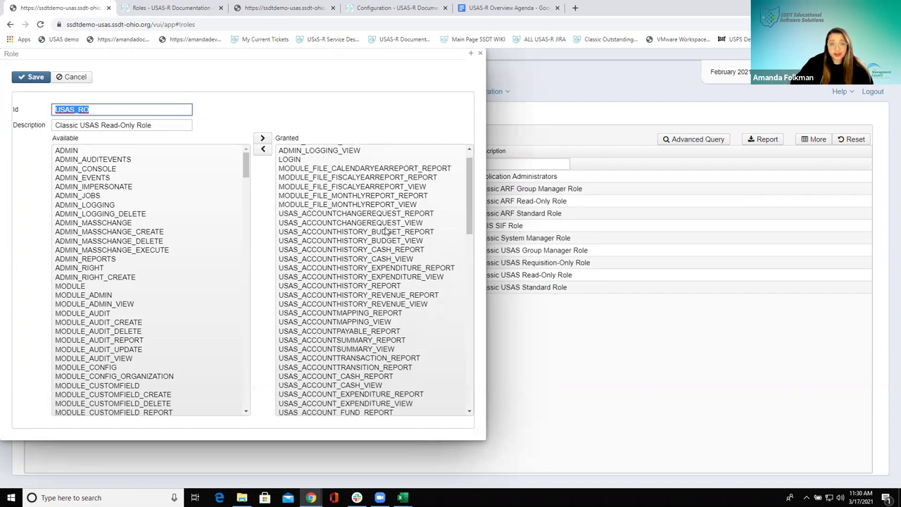
scroll(385, 238, down, 3)
scroll(389, 232, up, 6)
scroll(389, 232, up, 3)
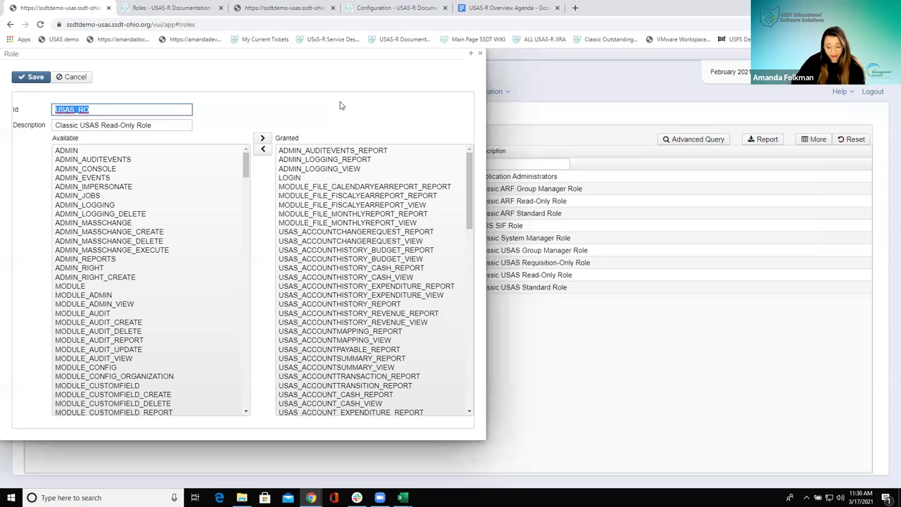
key(ctrl+f)
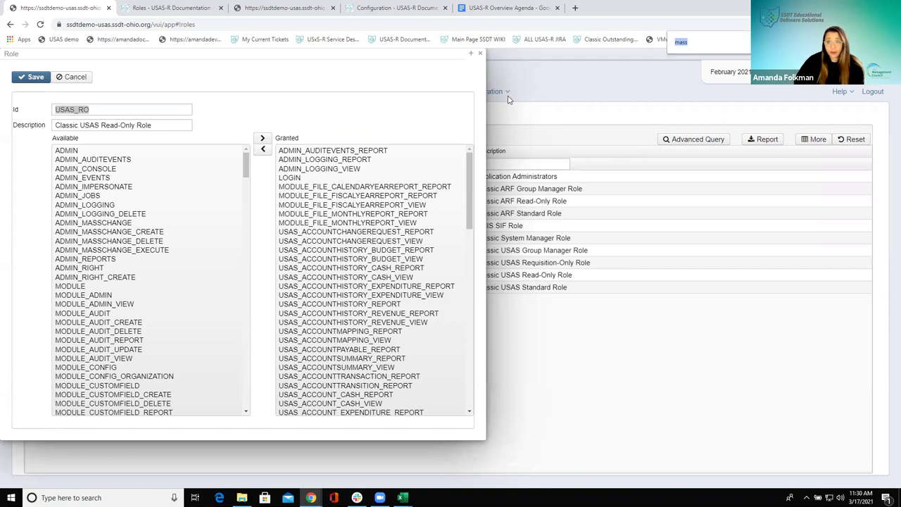
Search for 'requisi' and step through matches to USAS_REQUISITION in the Granted list.
key(Return)
click(708, 40)
key(BackSpace)
key(BackSpace)
key(BackSpace)
text(requisiti)
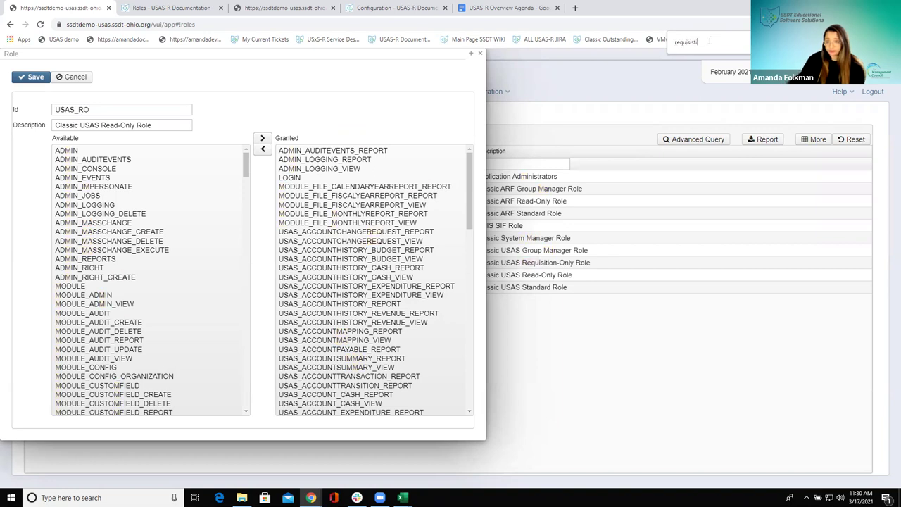
key(BackSpace)
key(BackSpace)
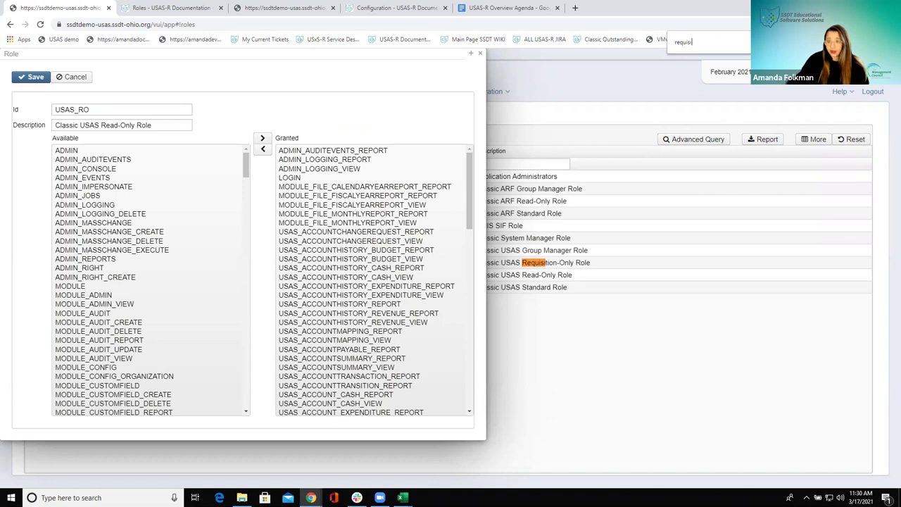
key(Return)
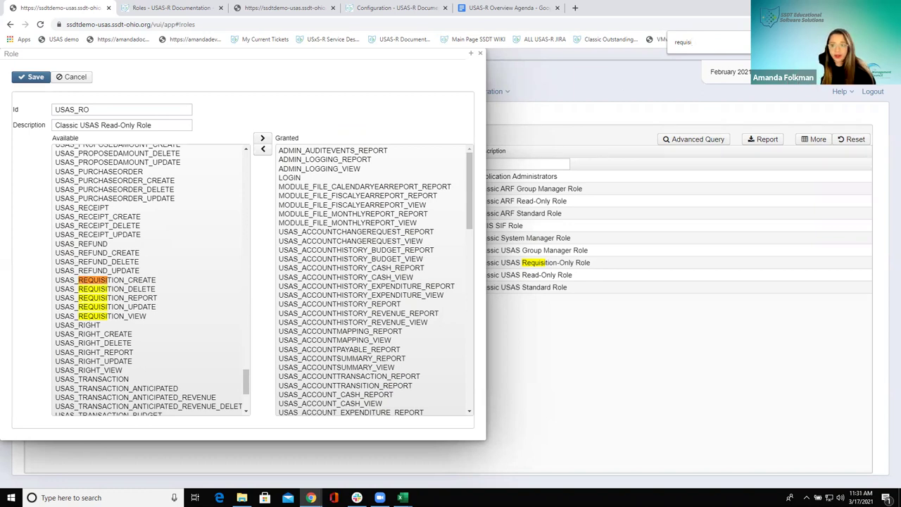
key(Return)
key(Return)
key(Return)
key(Return)
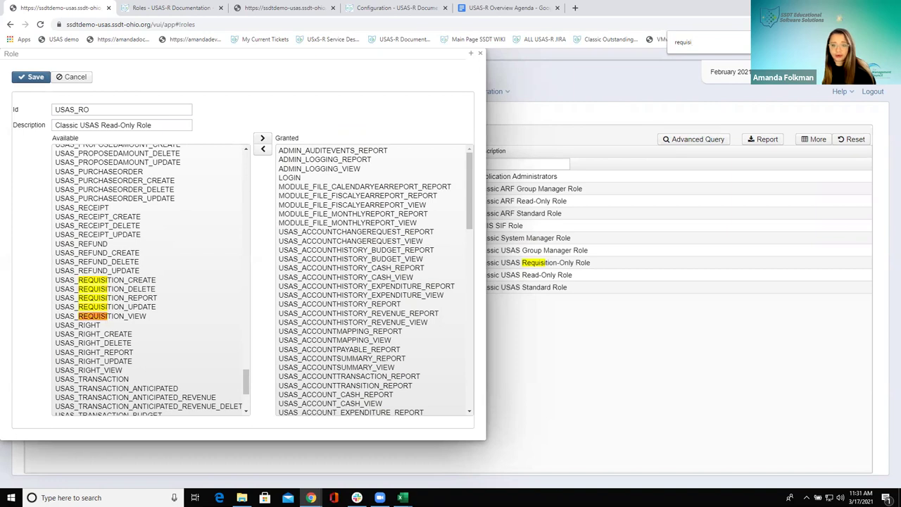
key(Return)
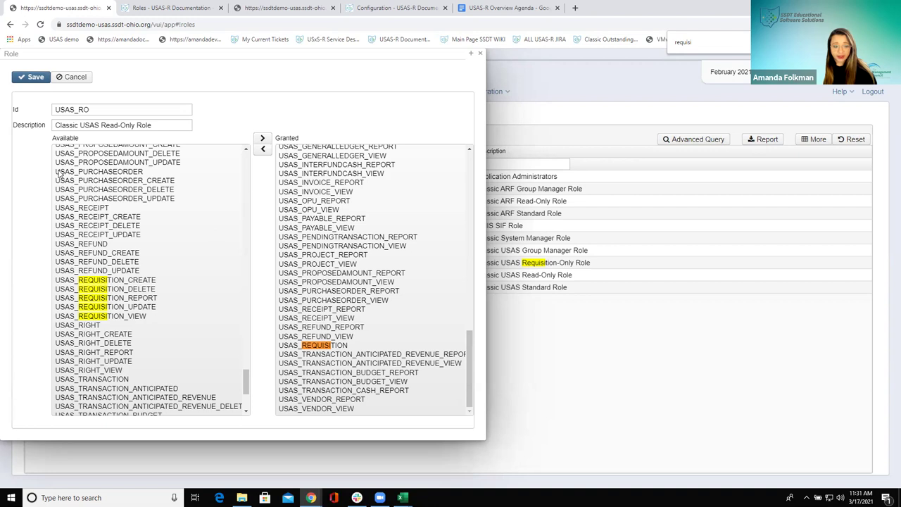
click(59, 174)
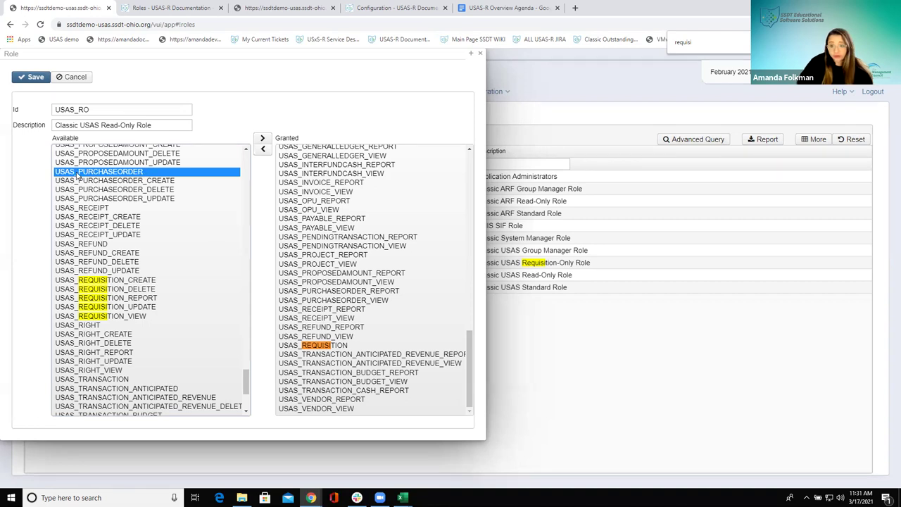
key(Down)
key(Down)
key(Down)
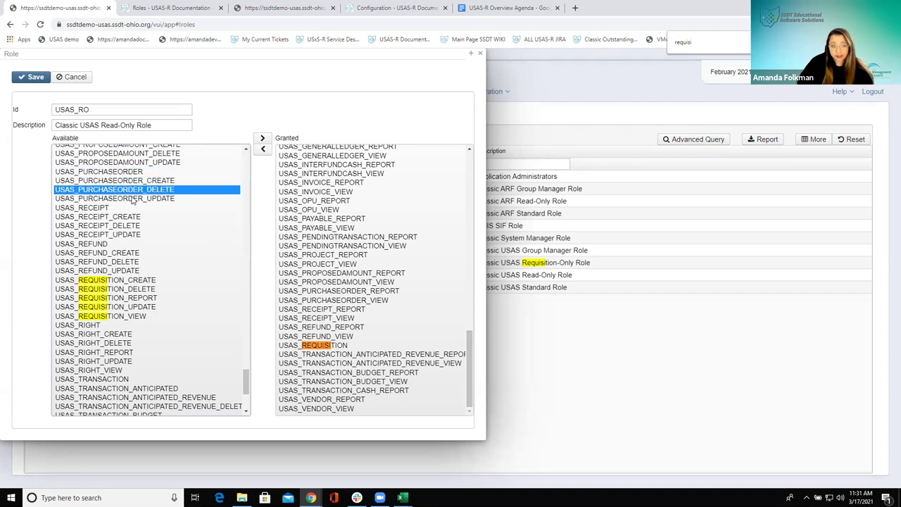
click(91, 174)
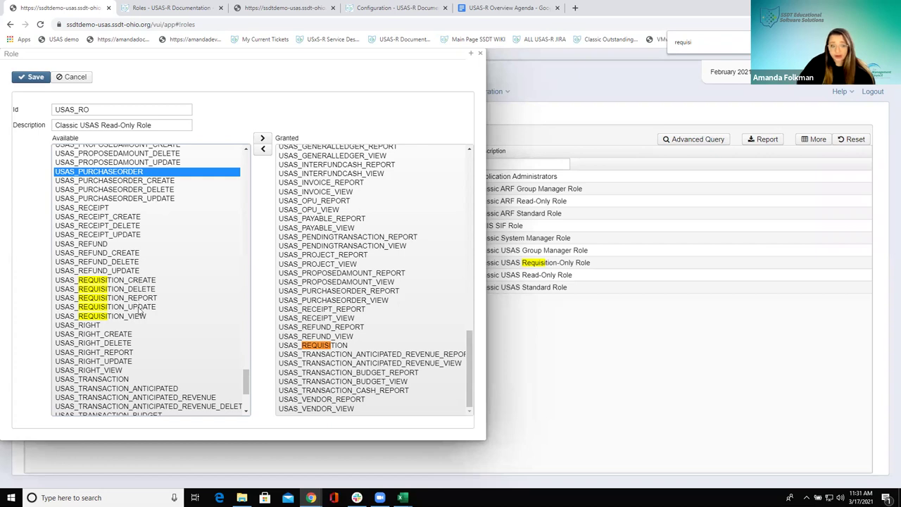
click(325, 349)
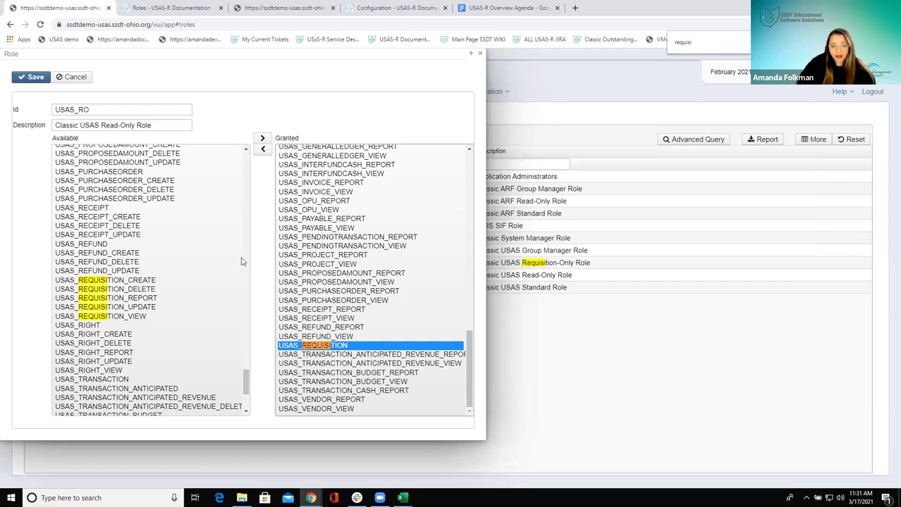
click(332, 294)
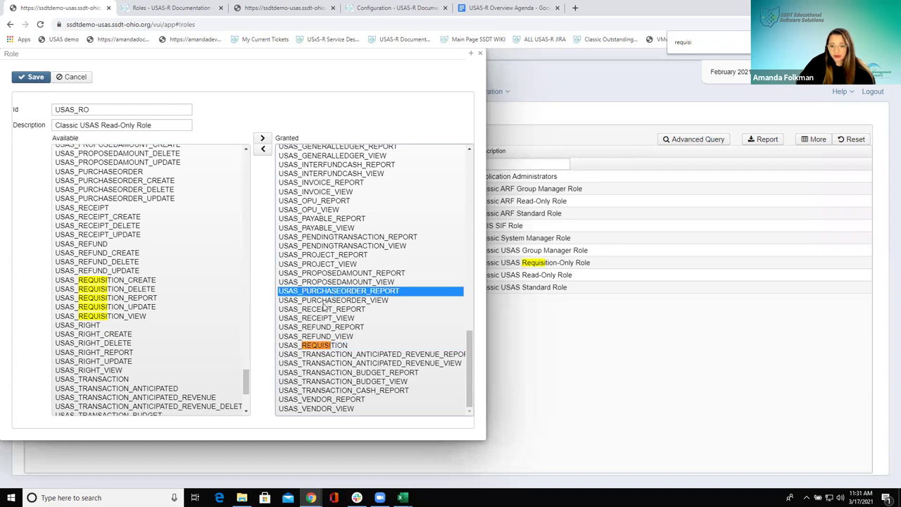
click(323, 302)
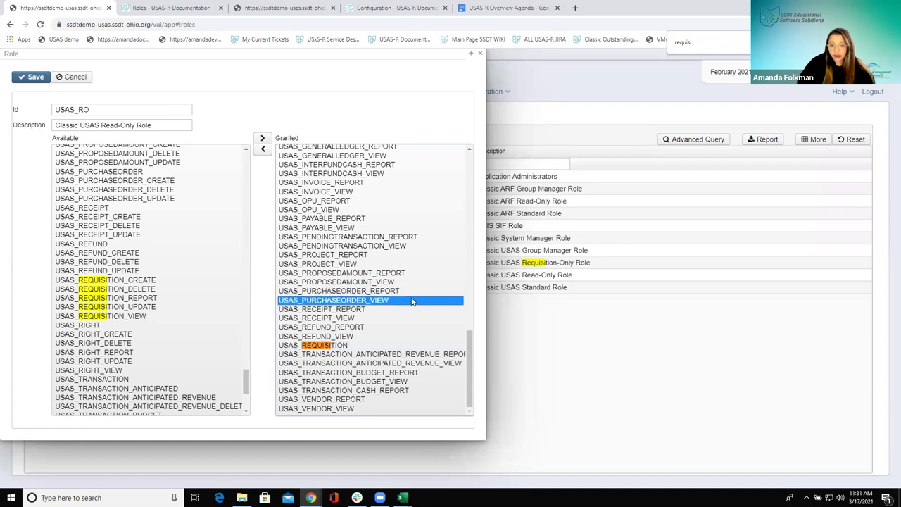
click(166, 182)
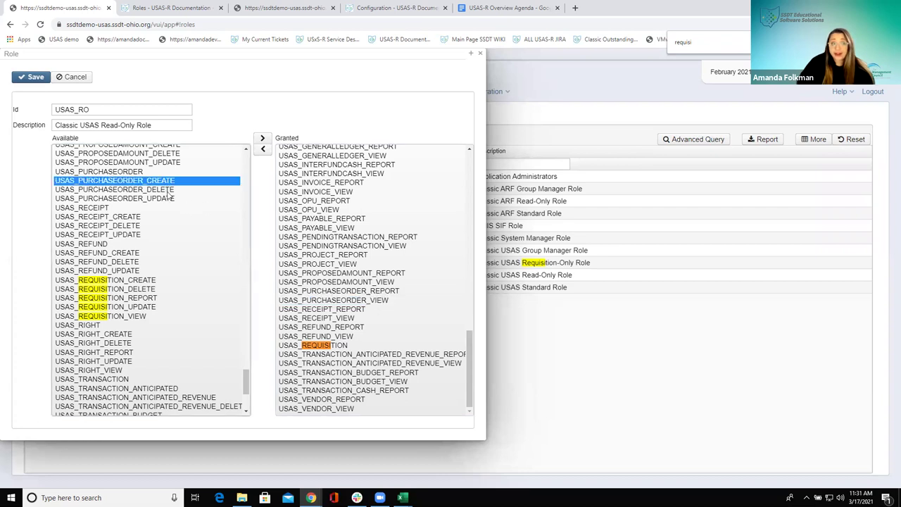
click(163, 190)
click(169, 199)
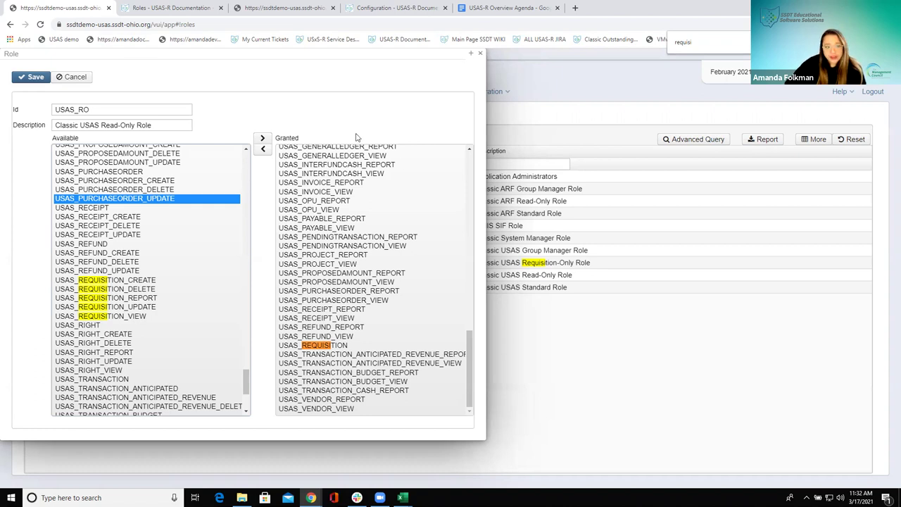
Cancel the USAS_RO role dialog without saving and start a blank new role.
click(465, 71)
drag(465, 71, 566, 88)
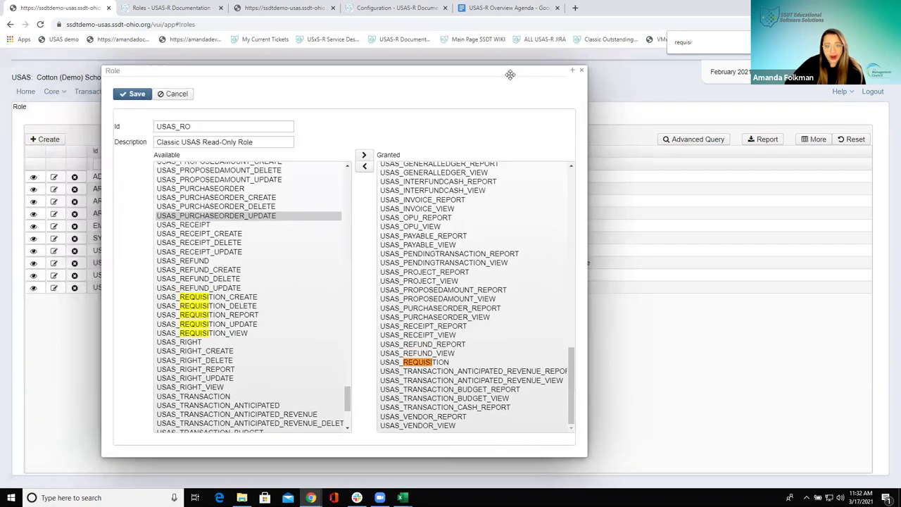
key(Escape)
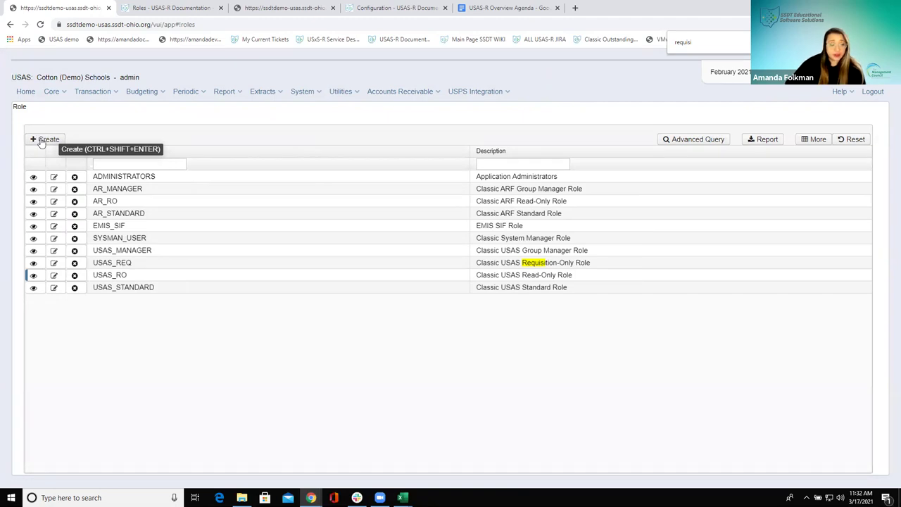
click(42, 140)
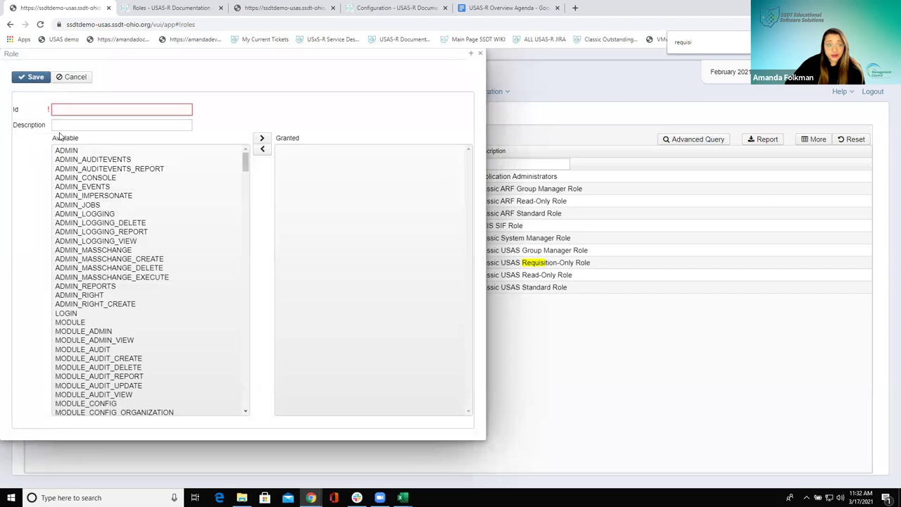
Give the new role the Id 'test role' and the description 'testing a custom role'.
text(test role)
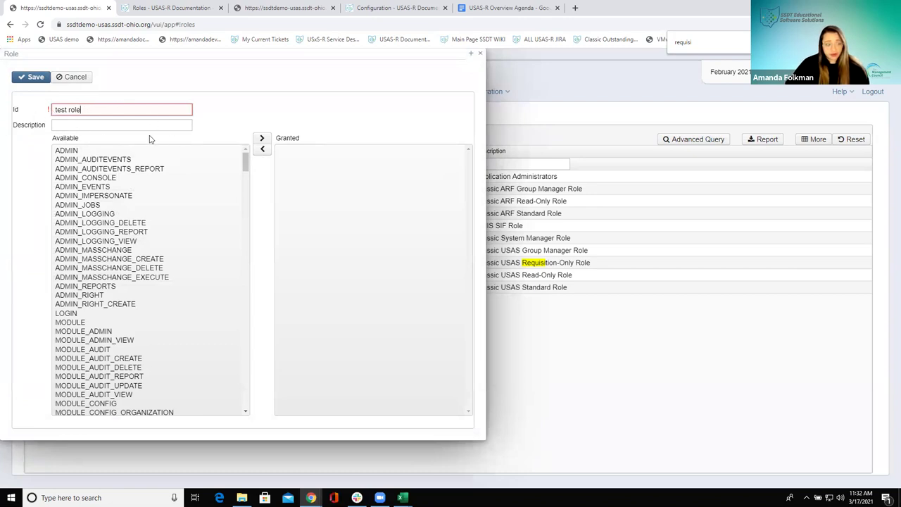
click(82, 127)
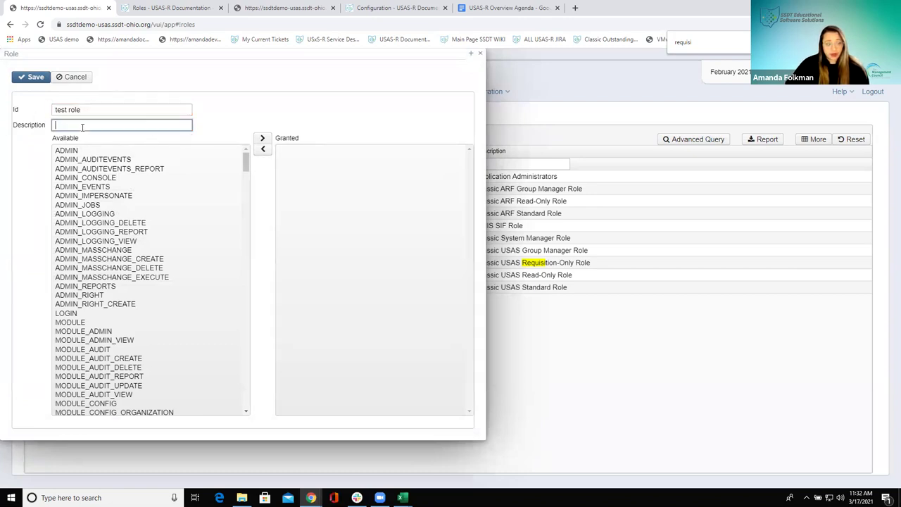
text(testing aro)
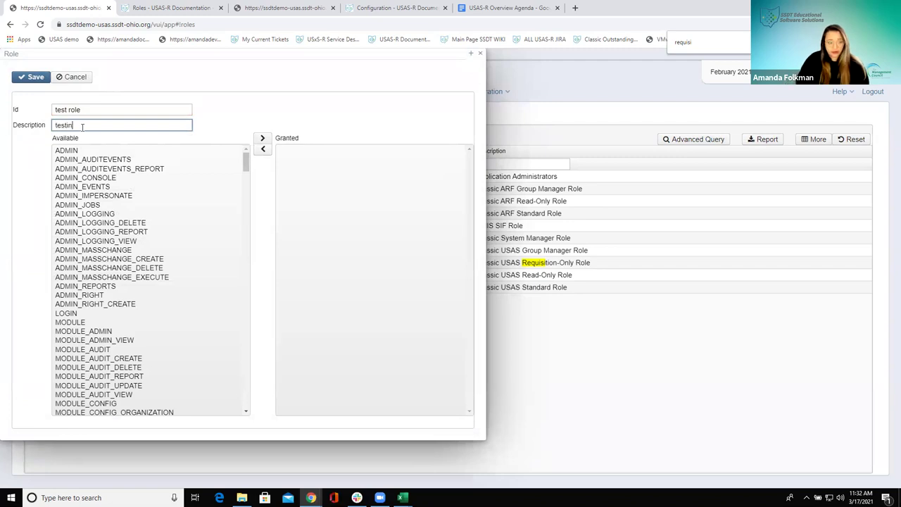
key(BackSpace)
key(BackSpace)
text(custom role)
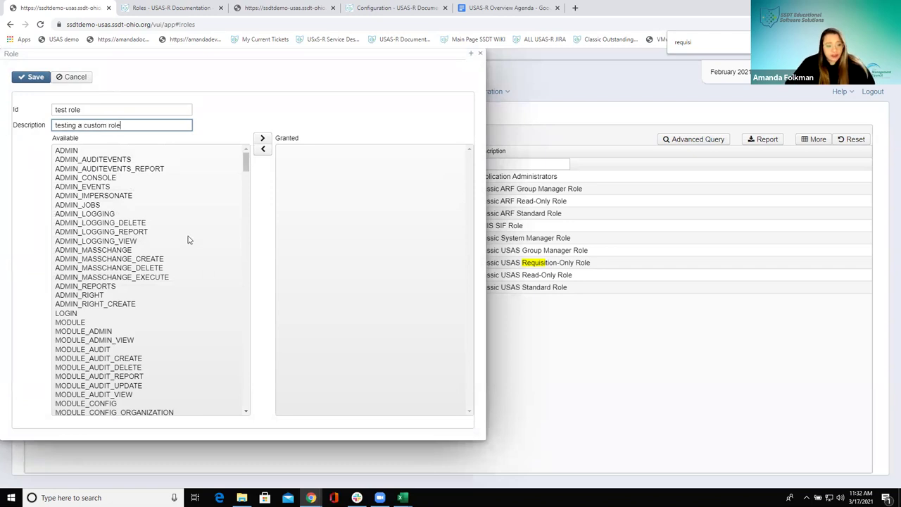
Scroll the Available rights and try picking USAS_CODES_DELETE, USAS_CASHRECONCILIATION, USAS_DISBURSEMENT and USAS_BUDGETING.
scroll(167, 235, down, 1)
scroll(167, 235, down, 20)
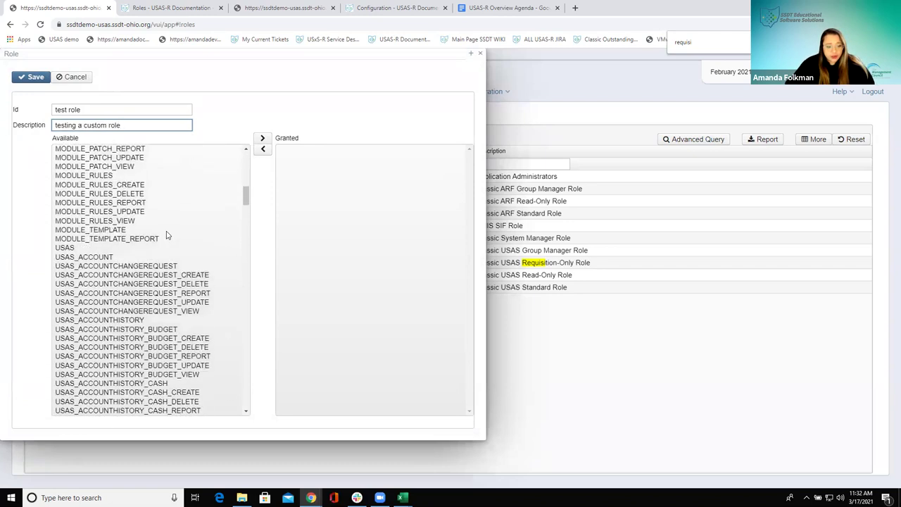
scroll(95, 350, down, 7)
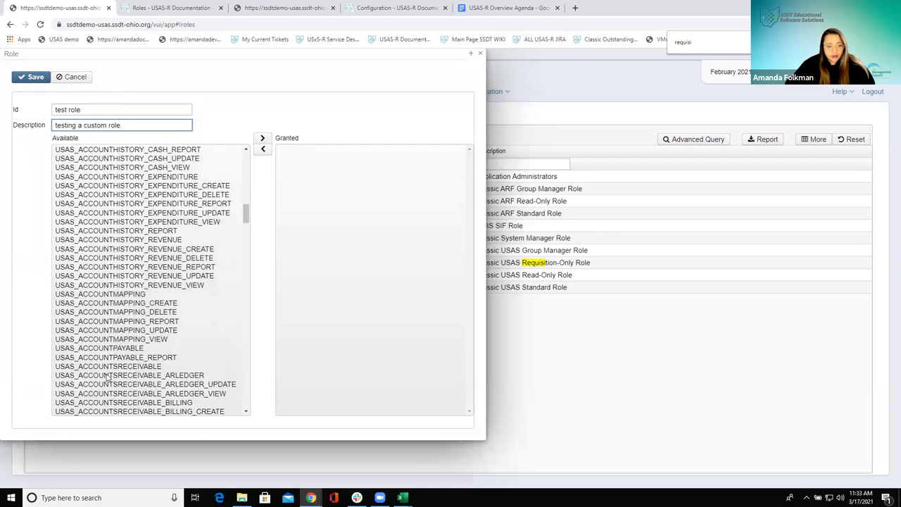
scroll(107, 381, down, 15)
scroll(107, 383, down, 20)
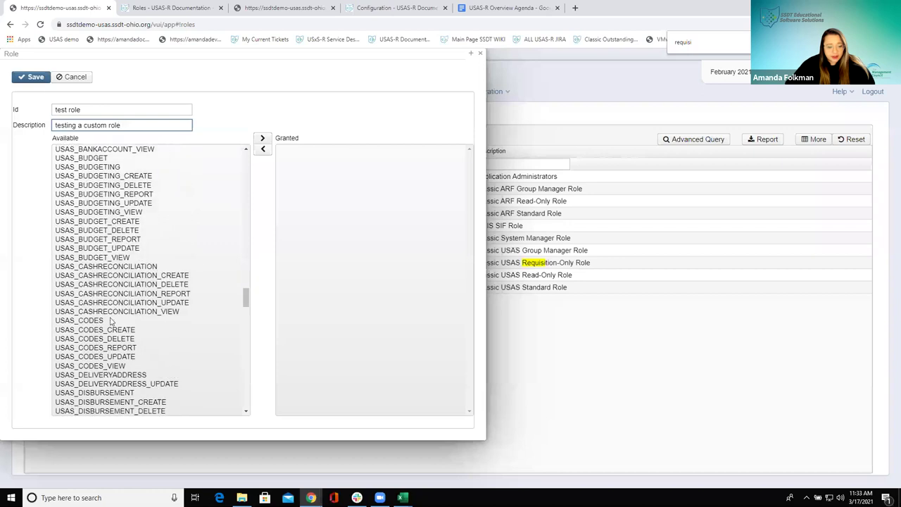
click(100, 340)
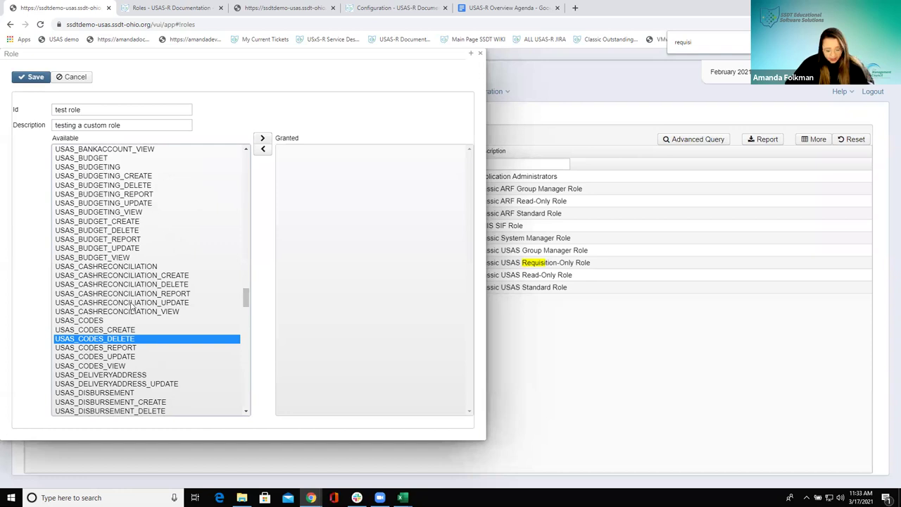
ctrl+click(116, 267)
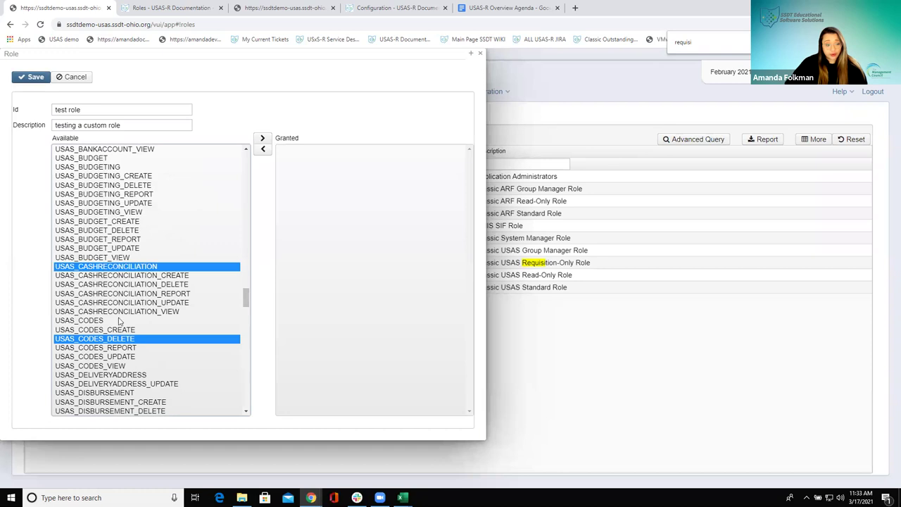
ctrl+click(113, 392)
ctrl+click(105, 168)
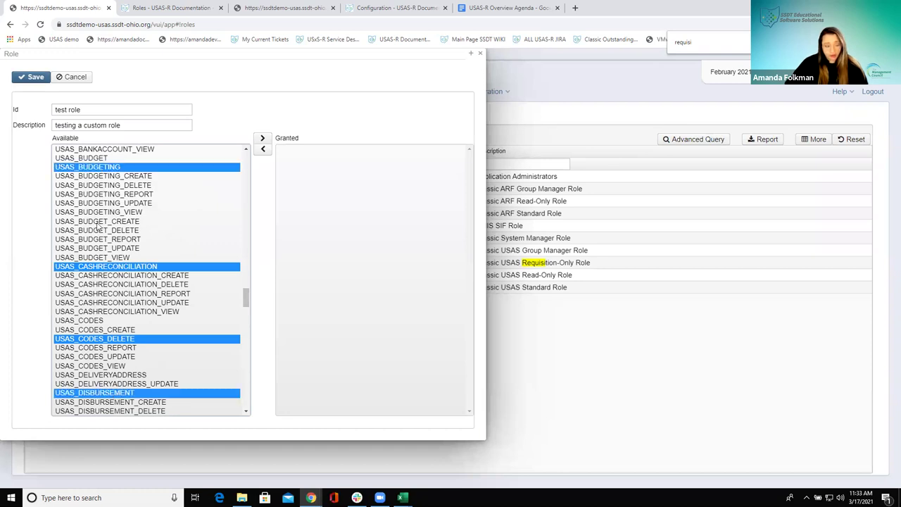
Select USAS_BUDGETING, USAS_BUDGET_VIEW, USAS_CODES and USAS_DELIVERYADDRESS in the Available rights list.
shift+click(102, 212)
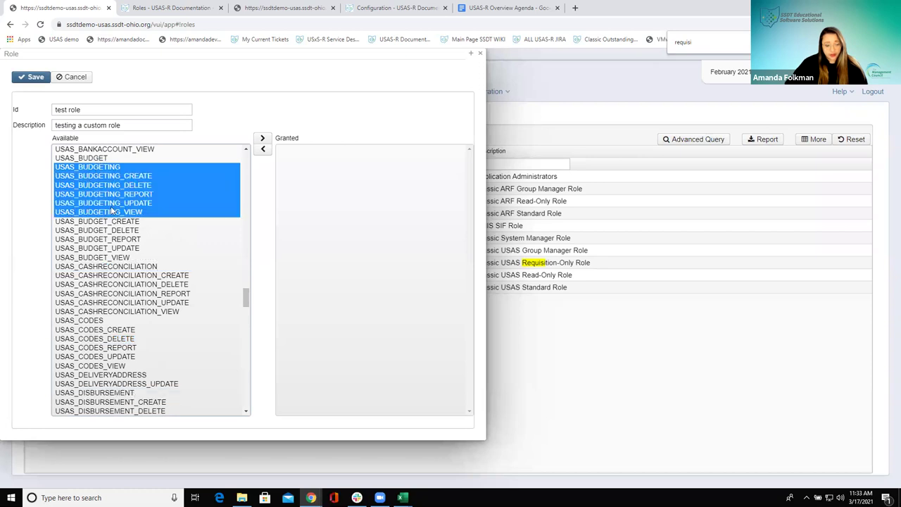
click(118, 204)
click(105, 159)
click(107, 168)
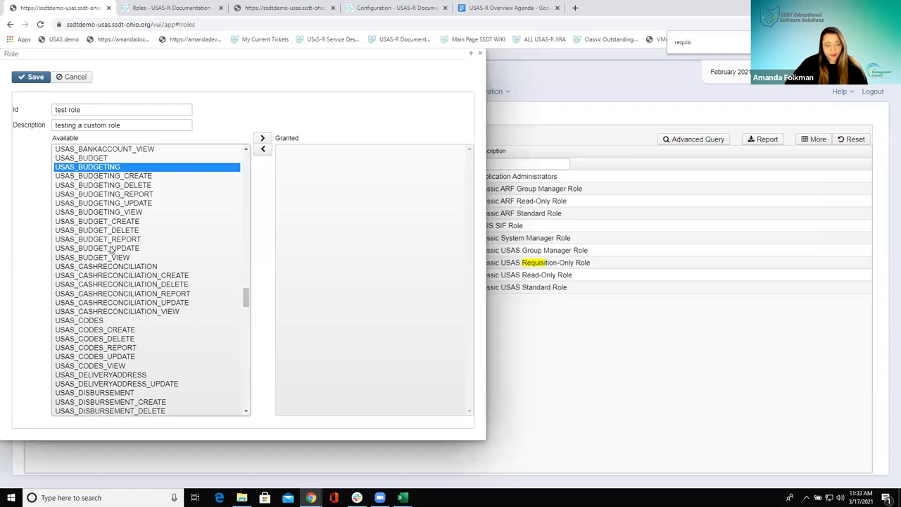
ctrl+click(112, 258)
ctrl+click(110, 322)
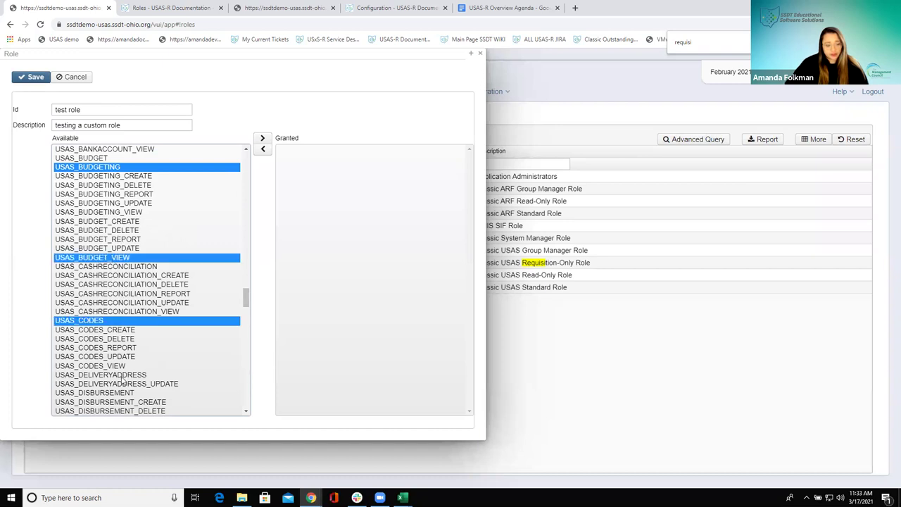
ctrl+click(113, 366)
ctrl+click(110, 369)
ctrl+click(111, 375)
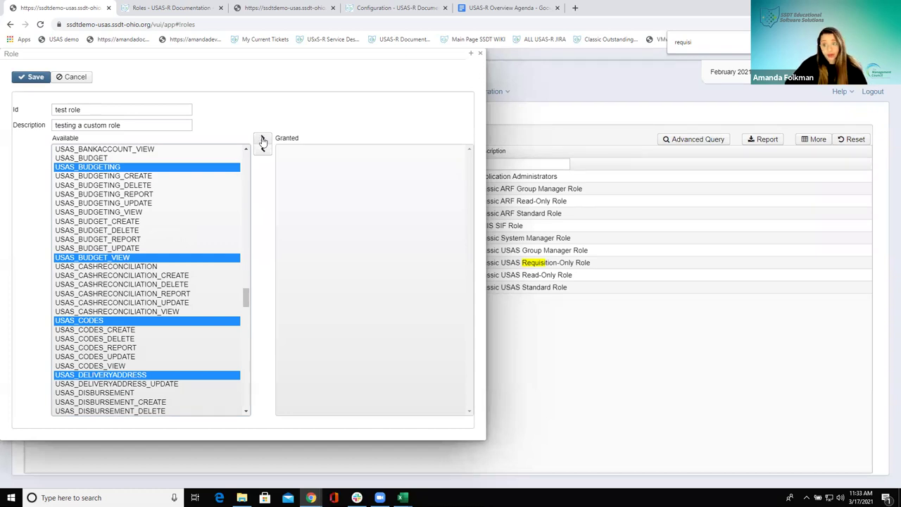
Grant USAS_BUDGETING, USAS_BUDGET_VIEW and USAS_DELIVERYADDRESS, removing USAS_CODES, then save and close the role.
click(263, 140)
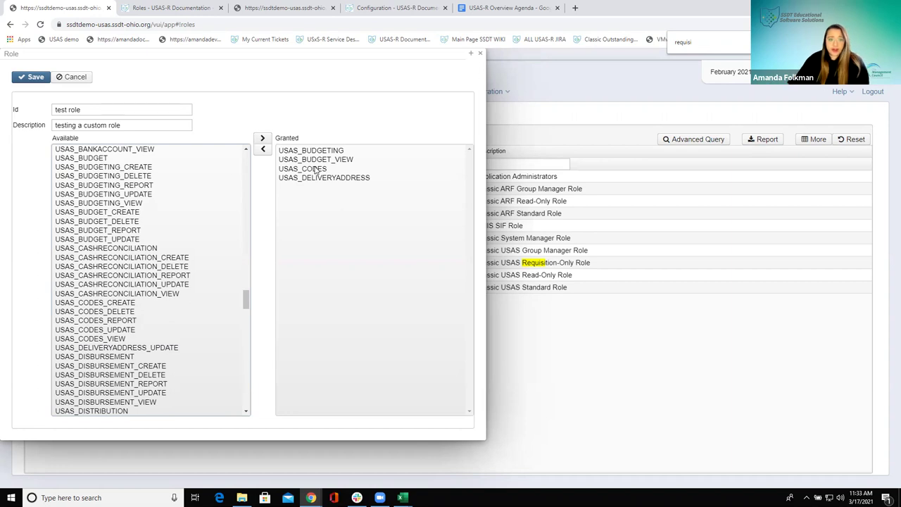
click(316, 169)
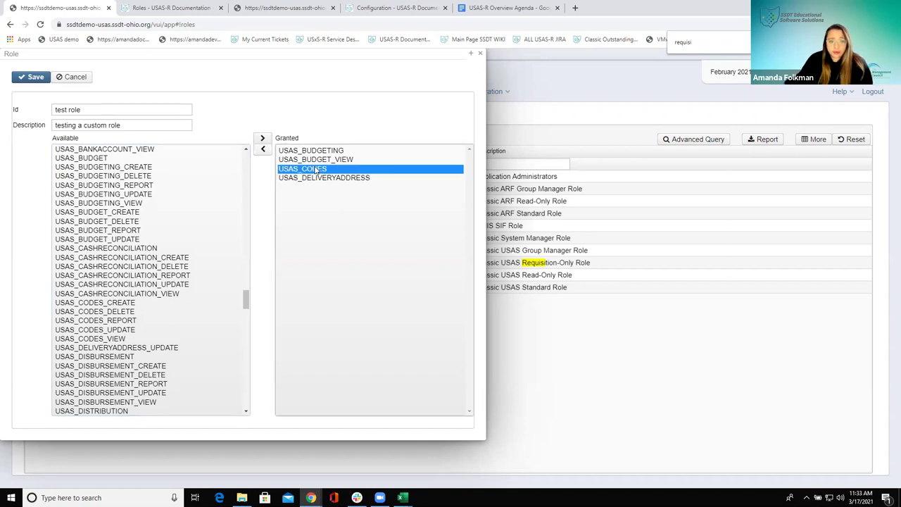
click(263, 152)
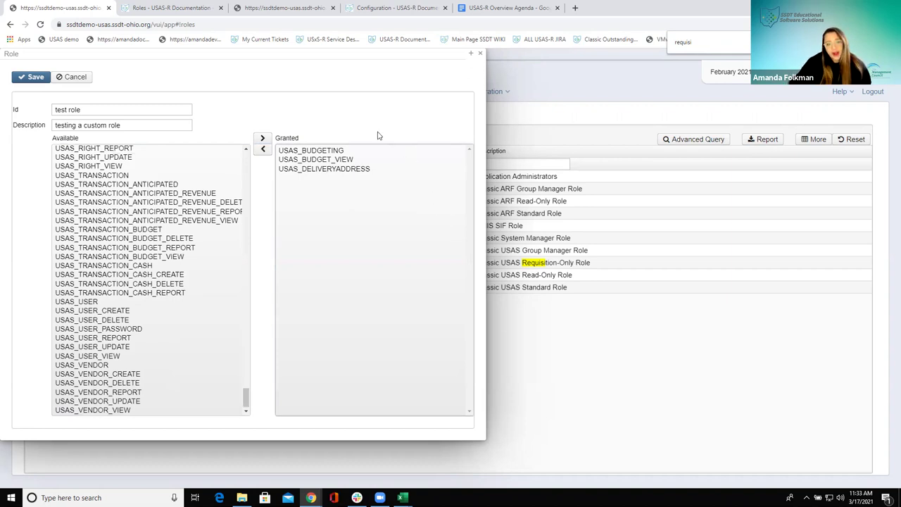
click(18, 77)
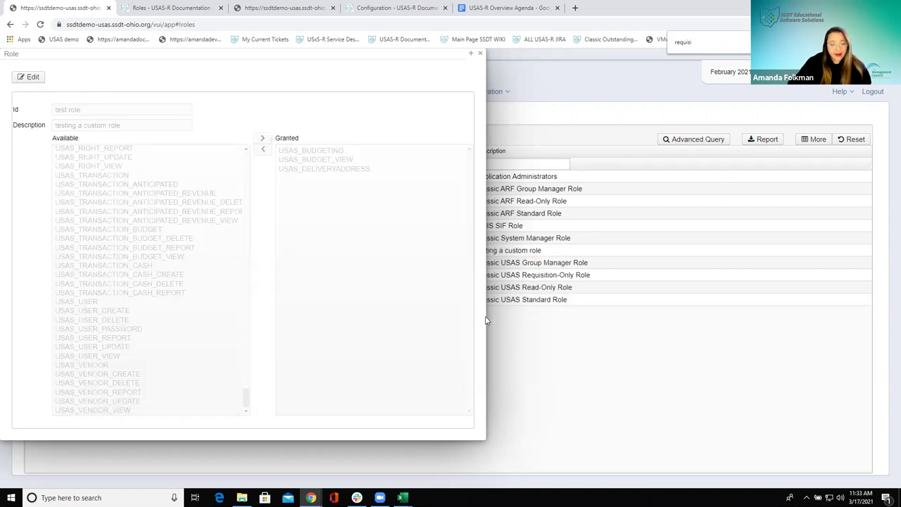
click(480, 54)
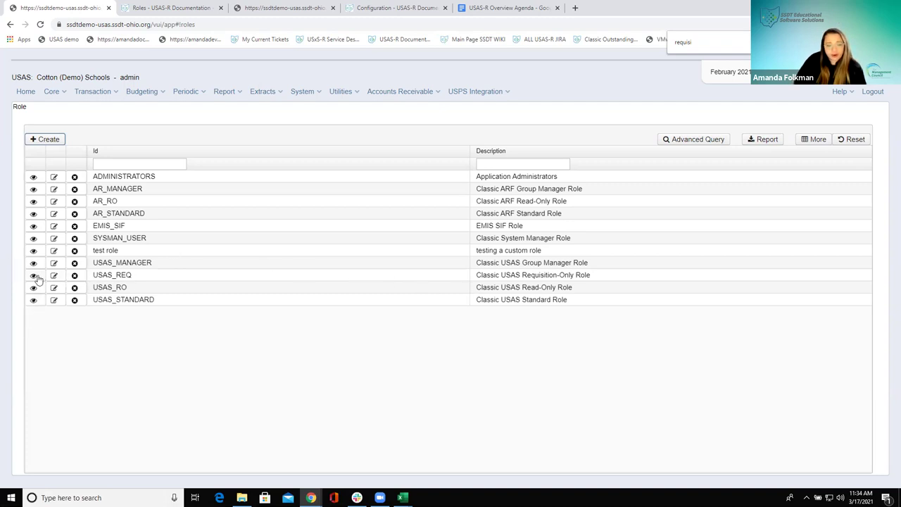
Edit the USAS_REQ role and grant it USAS_PURCHASEORDER_VIEW, located by searching 'purch'.
click(54, 275)
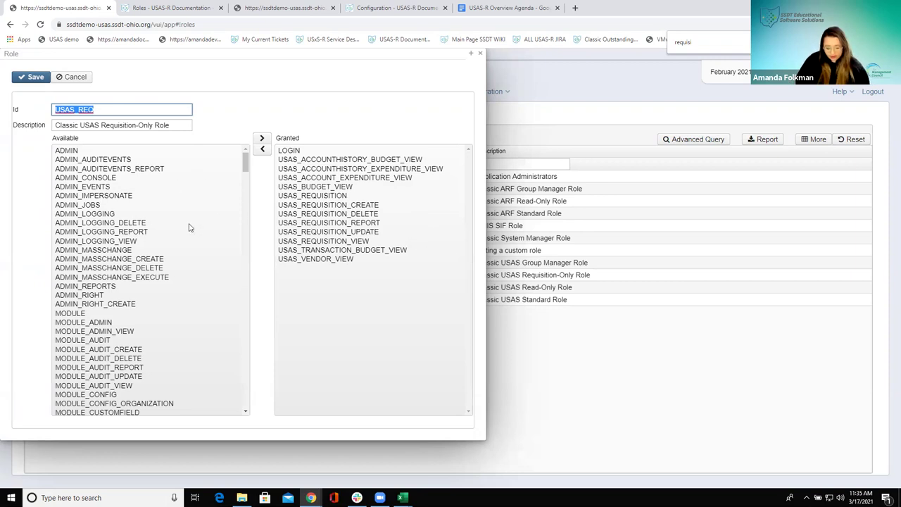
key(ctrl+f)
text(purch)
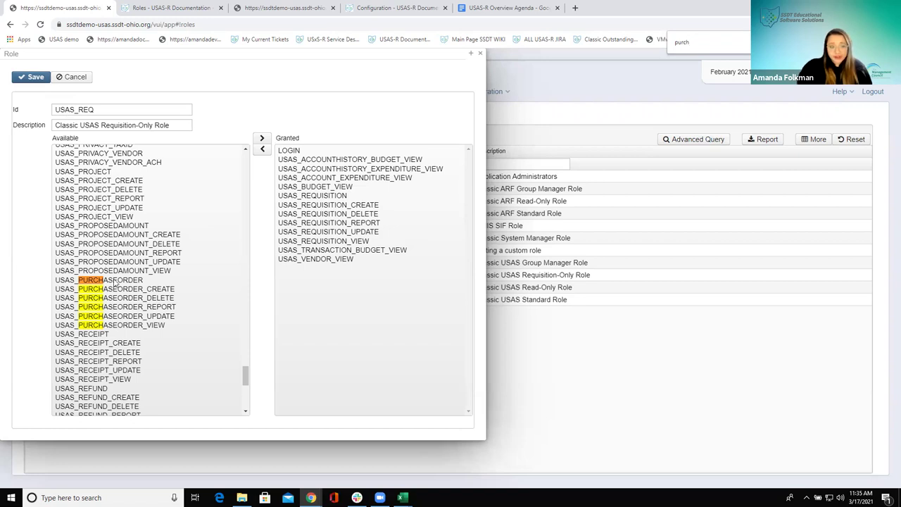
click(112, 325)
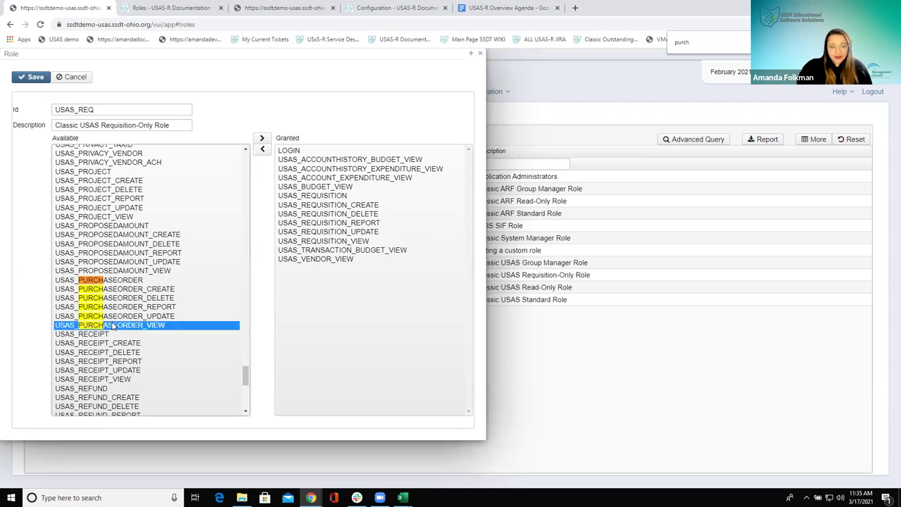
click(262, 139)
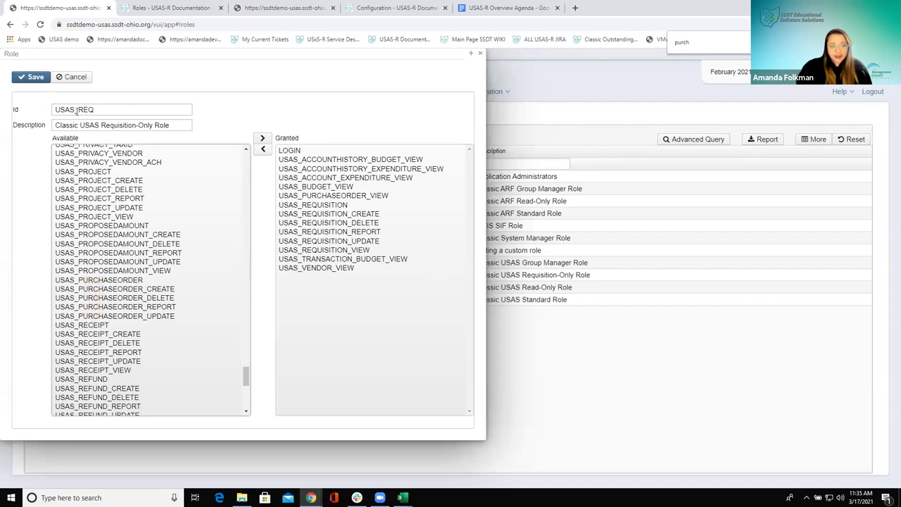
drag(113, 110, 43, 106)
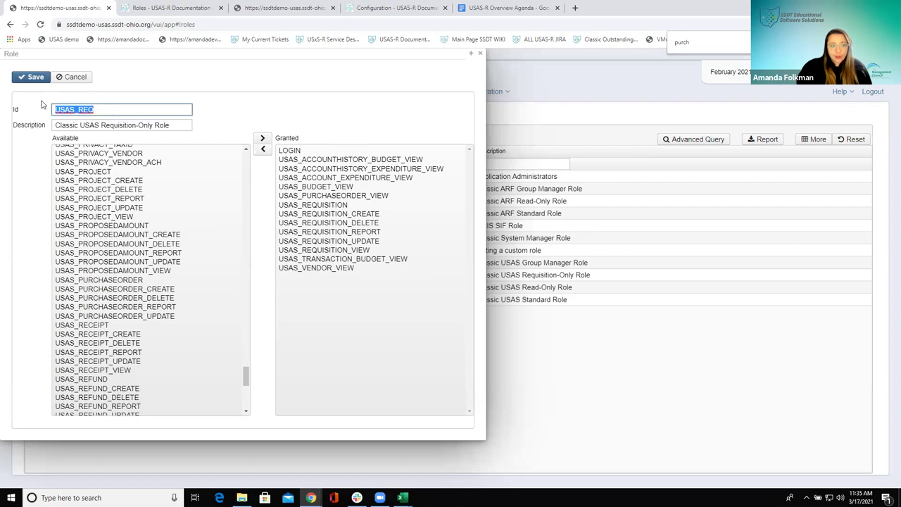
Change the Id to 'Req only with PO', prefix the description with 'Customized', then save and close.
key(BackSpace)
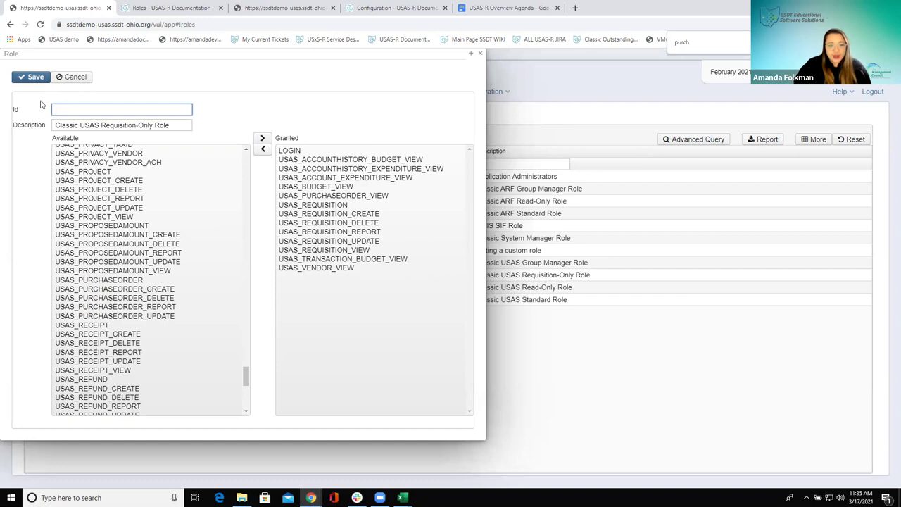
text(Req )
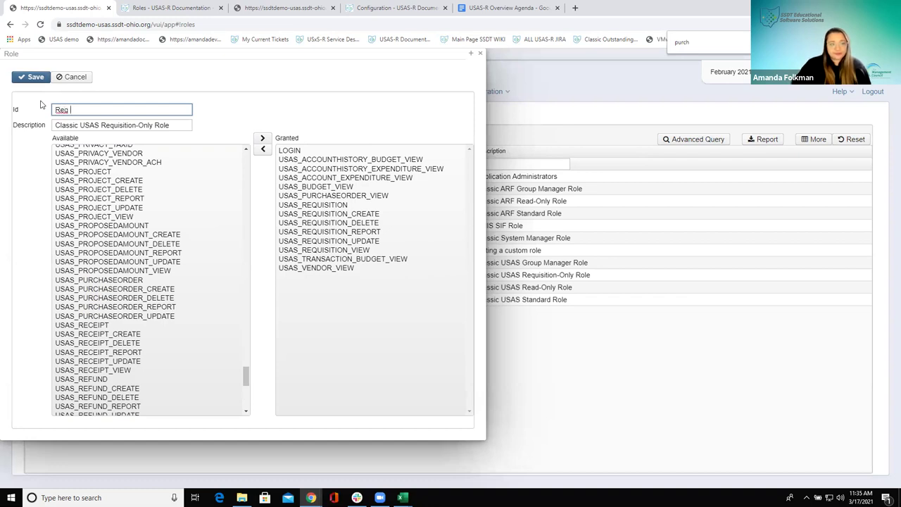
text(only with PO)
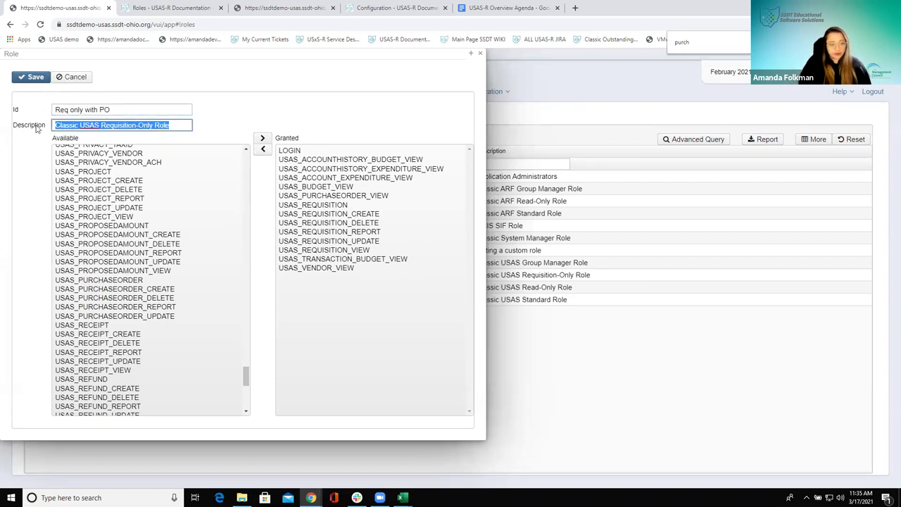
click(55, 126)
click(55, 126)
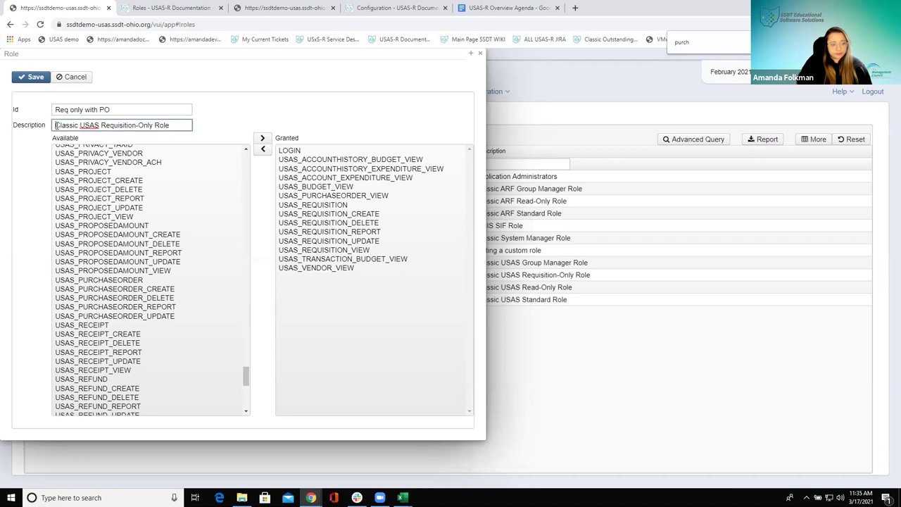
text(Customized)
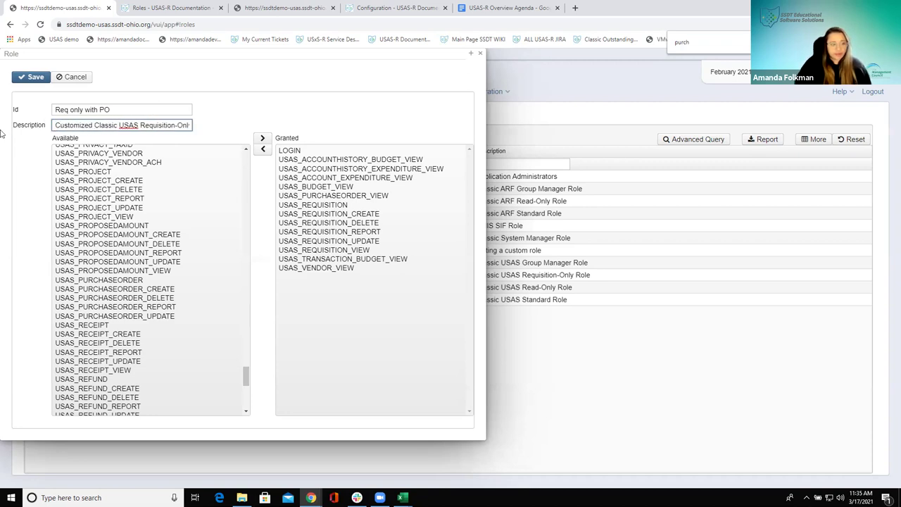
click(30, 79)
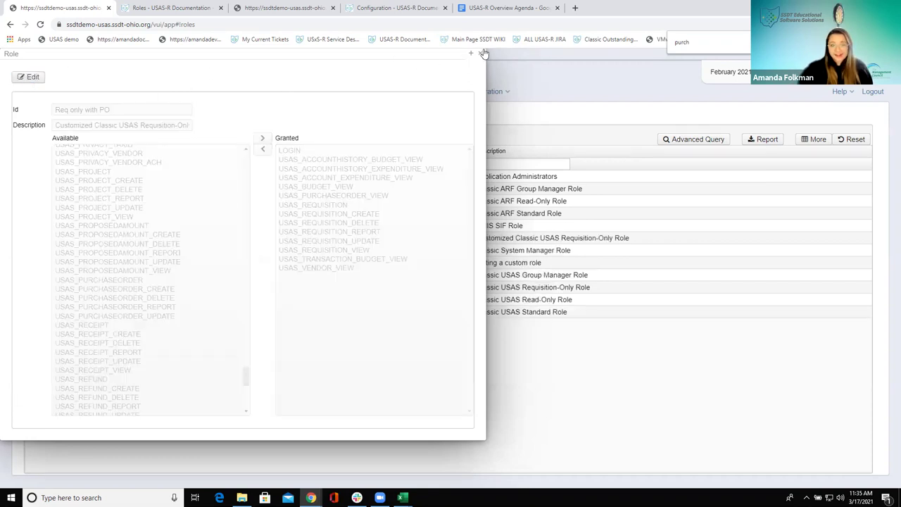
click(482, 54)
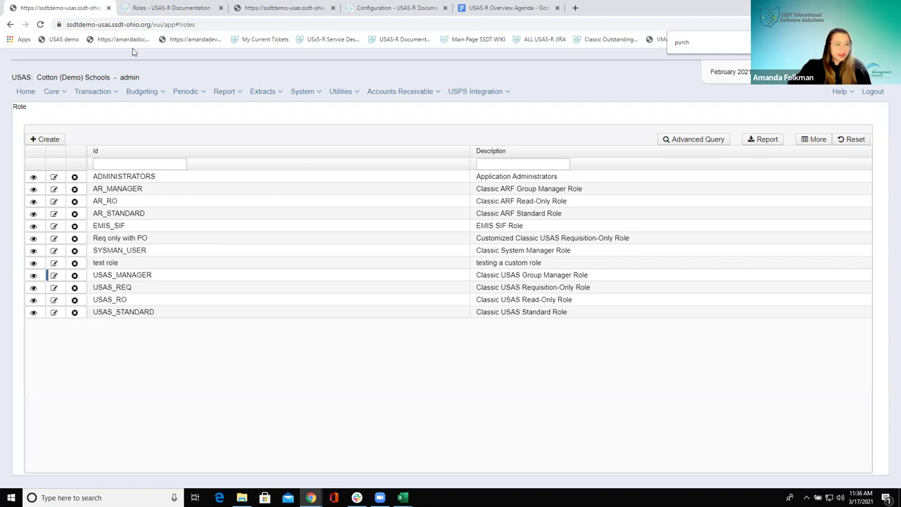
Show the Utilities menu from the top navigation bar.
click(331, 92)
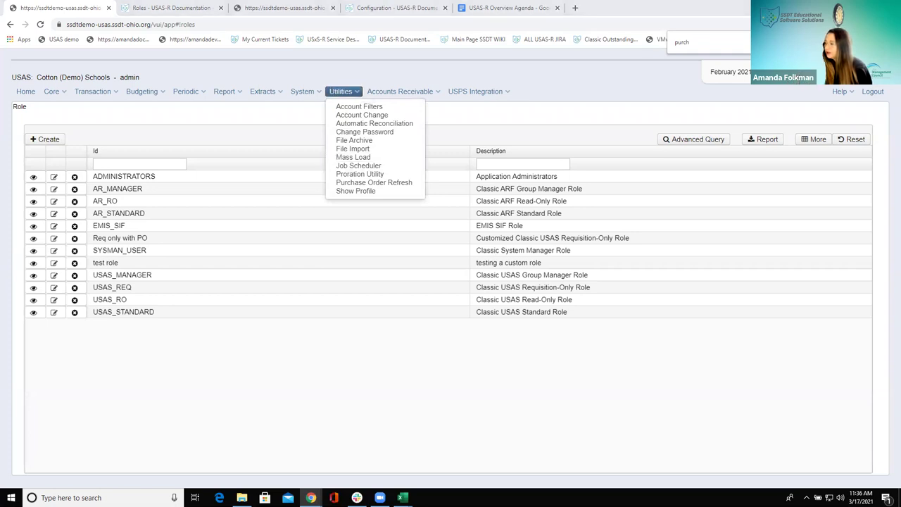
Go to System > Rules to list all rule sets.
click(314, 95)
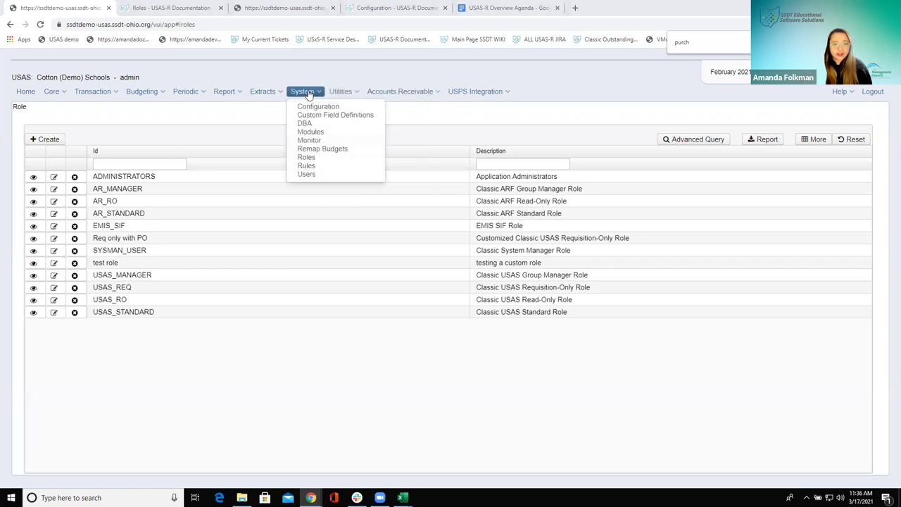
click(309, 167)
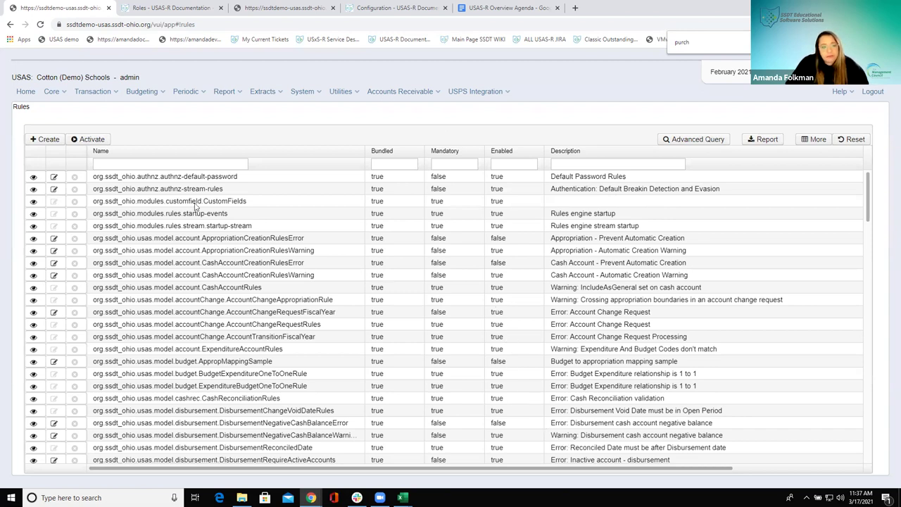
Open the AppropMappingSample rule set in edit mode and centre its editor.
click(33, 362)
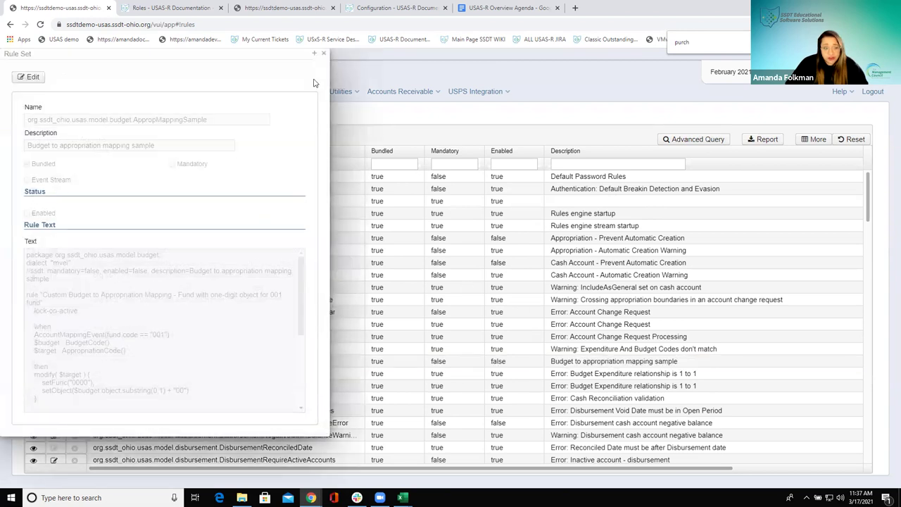
click(22, 76)
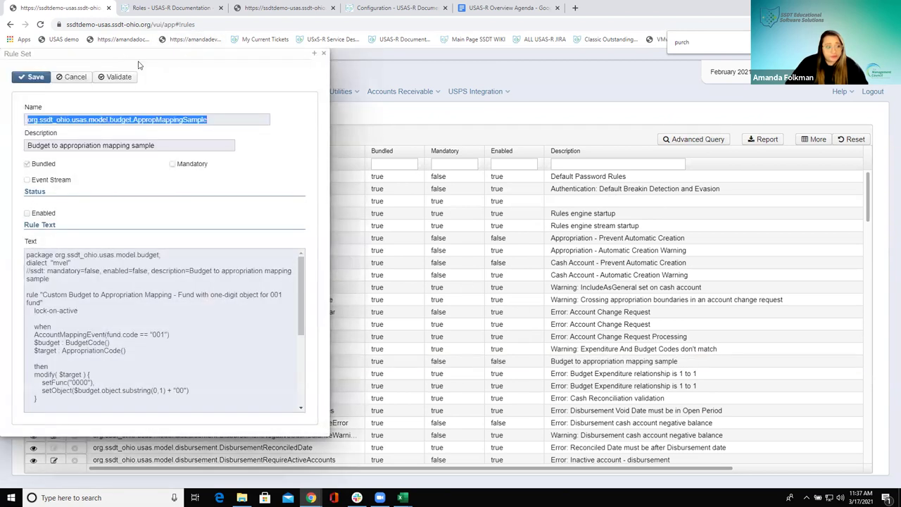
drag(238, 55, 543, 70)
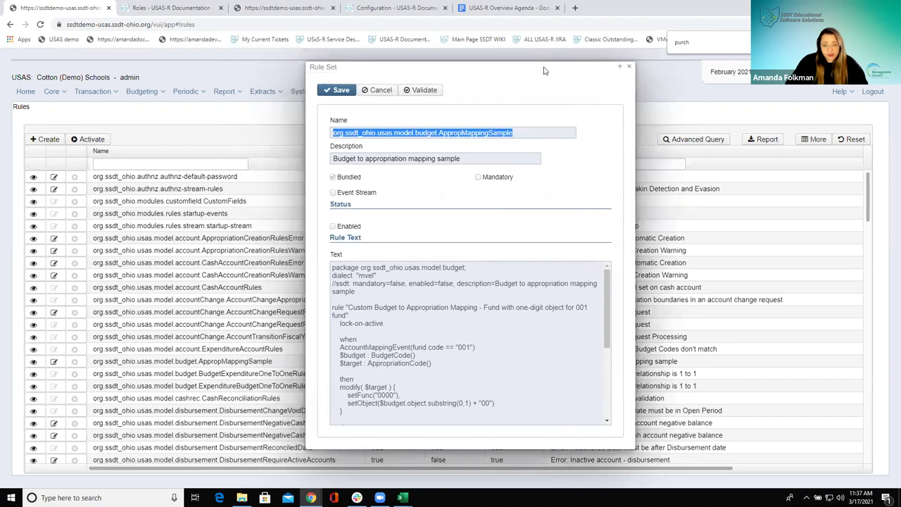
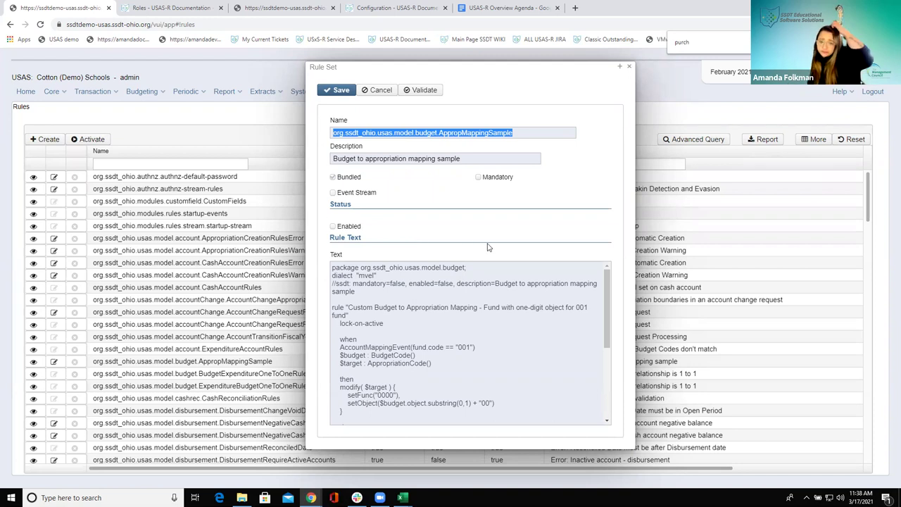
Close the appropriation mapping sample rule and create a new blank rule set.
click(630, 68)
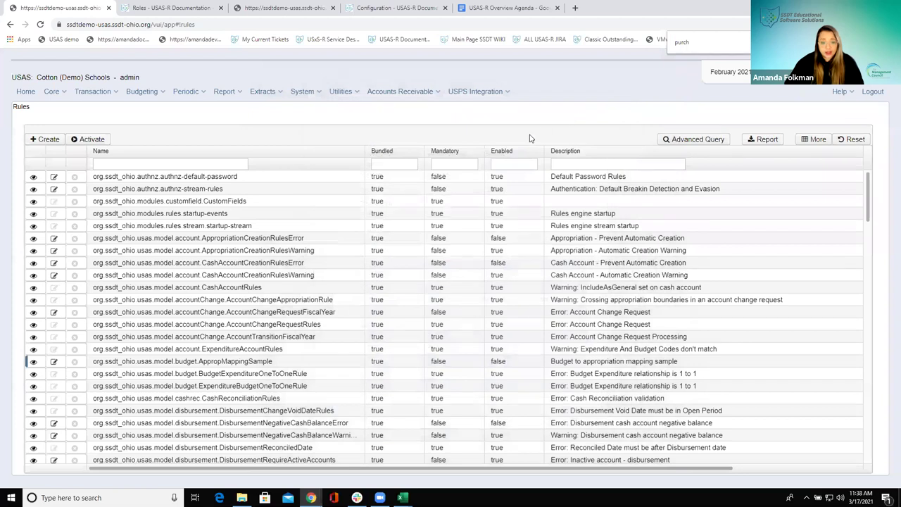
click(44, 139)
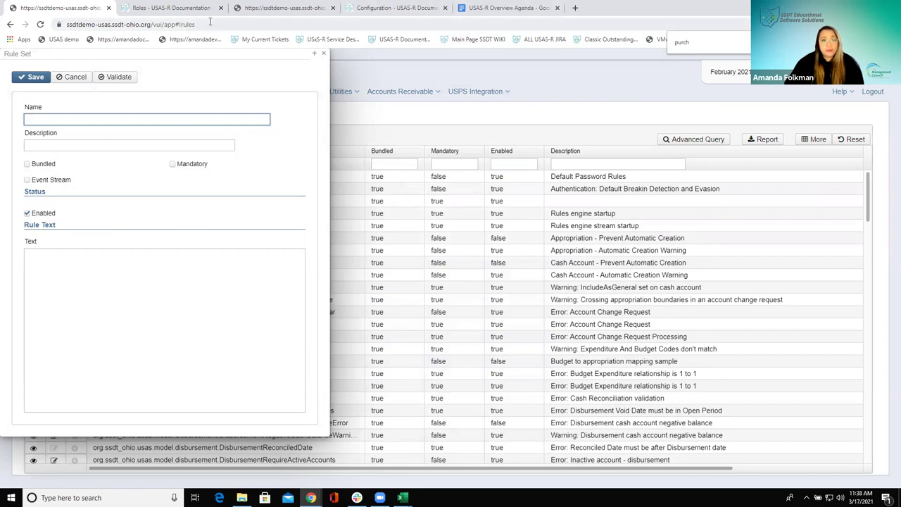
In the documentation wiki, navigate from Home through System to the Rules page.
click(177, 9)
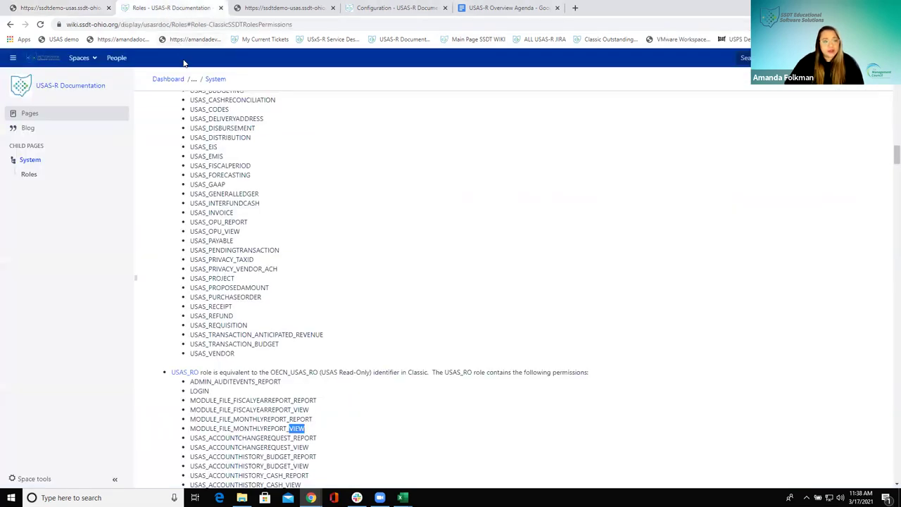
click(44, 88)
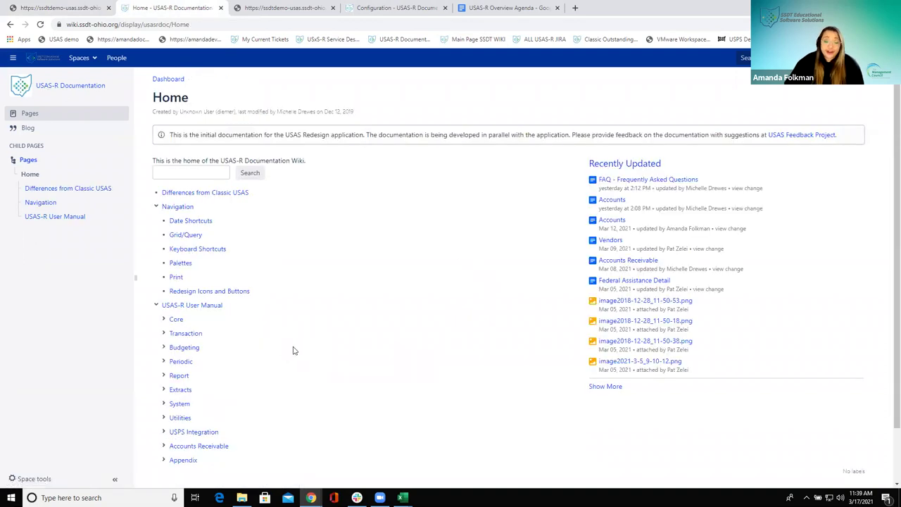
click(164, 403)
scroll(311, 398, down, 1)
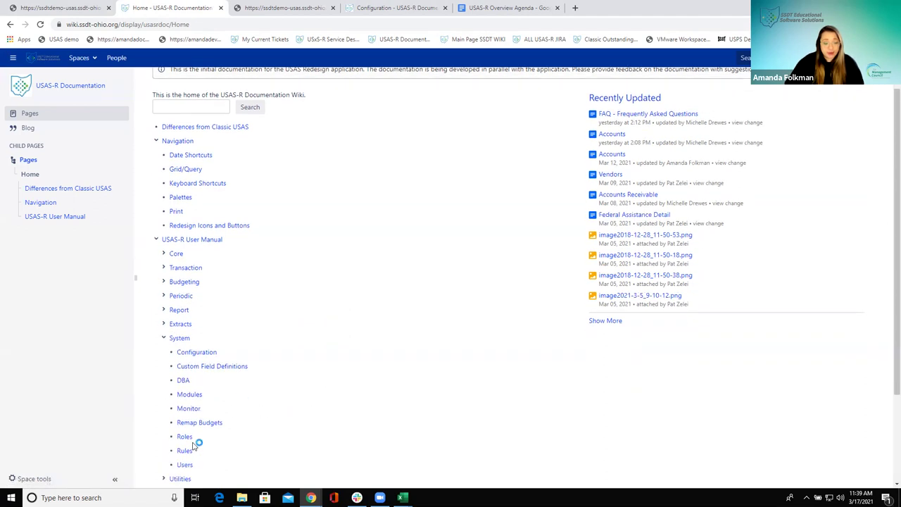
click(184, 451)
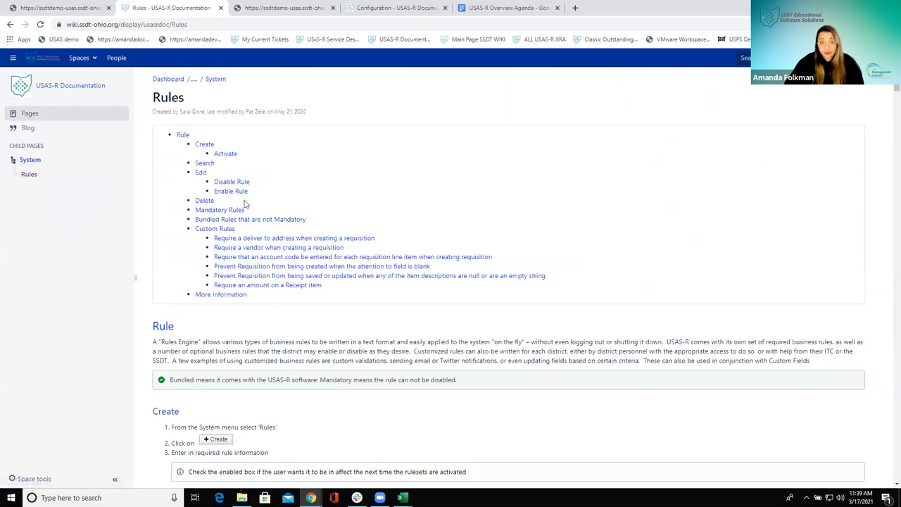
Select the delivery-address rule's code under Custom Rules, then return to USAS-R.
click(211, 229)
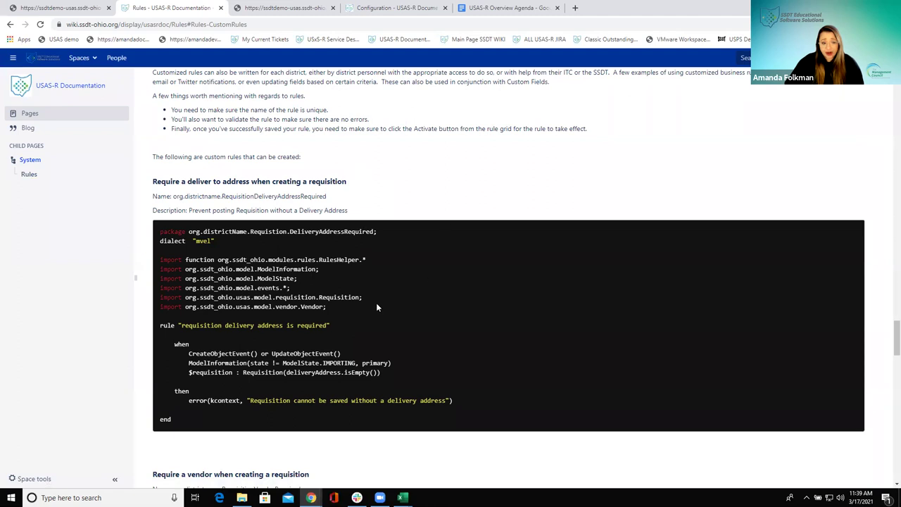
drag(207, 423, 148, 258)
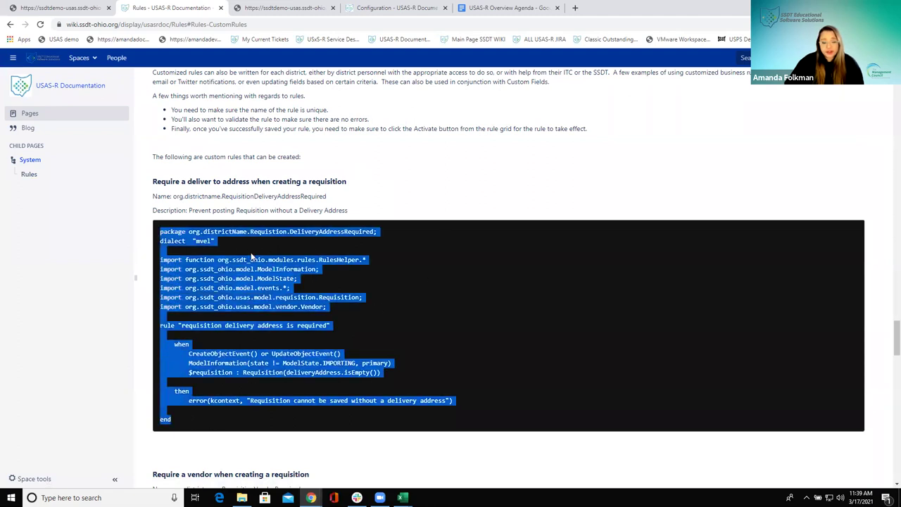
click(60, 9)
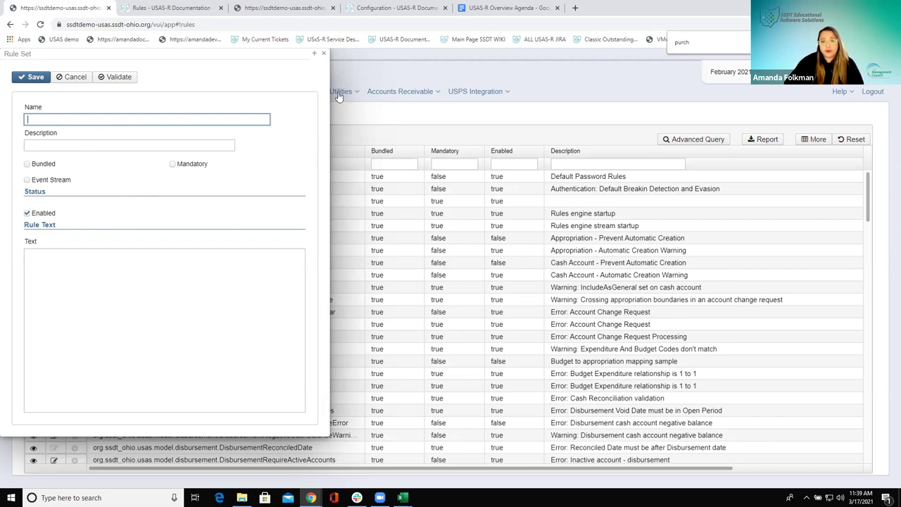
Discard the blank rule set and open AccountChangeRequestFiscalYear for editing.
click(324, 56)
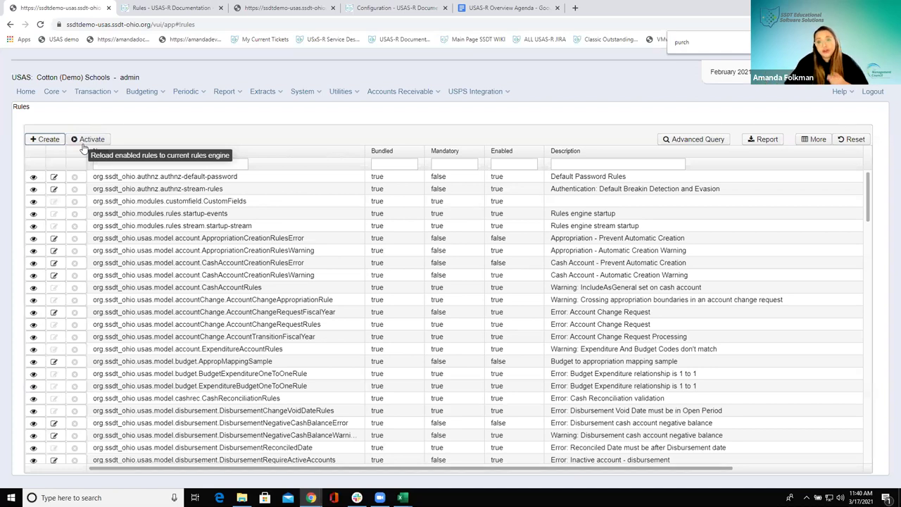
click(53, 313)
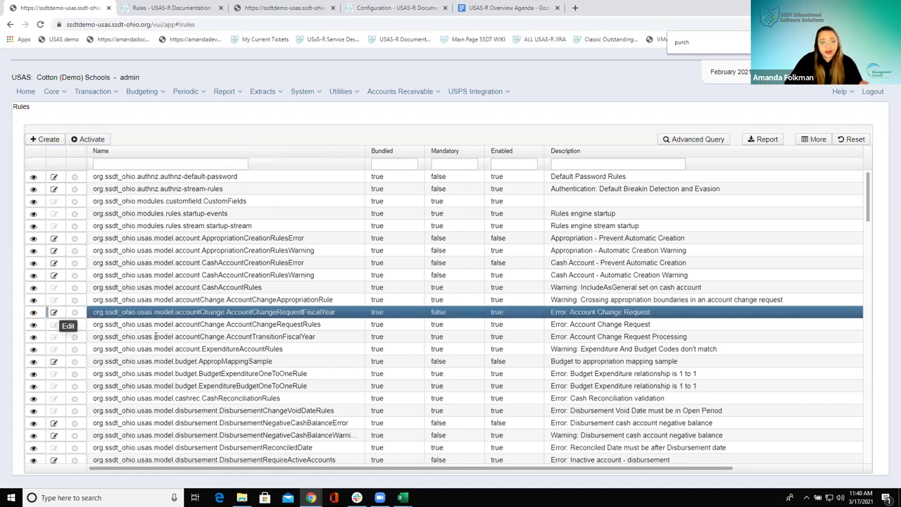
Uncheck Enabled on the AccountChangeRequestFiscalYear rule, save it, and close the dialog.
click(27, 214)
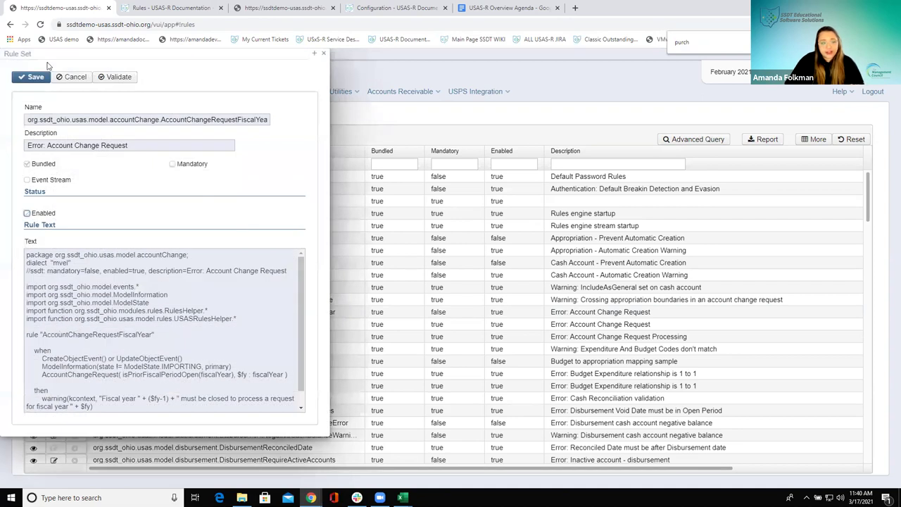
click(31, 77)
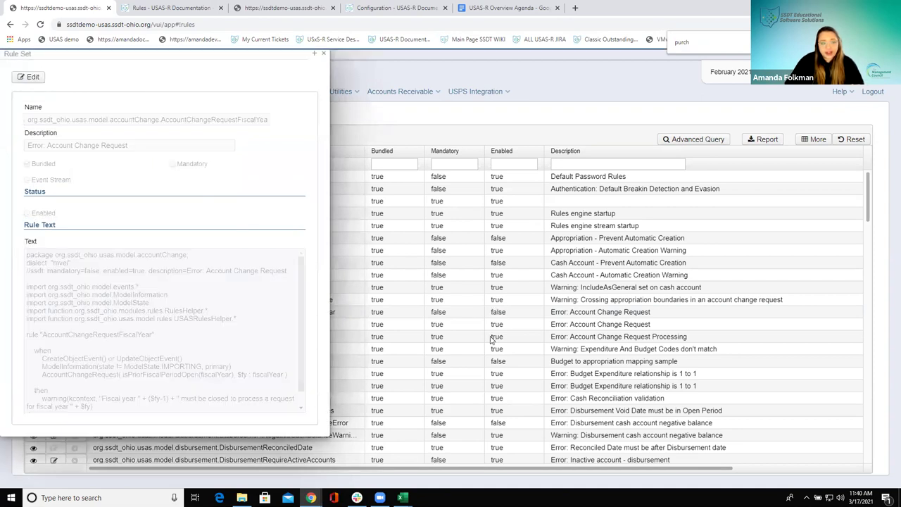
click(31, 78)
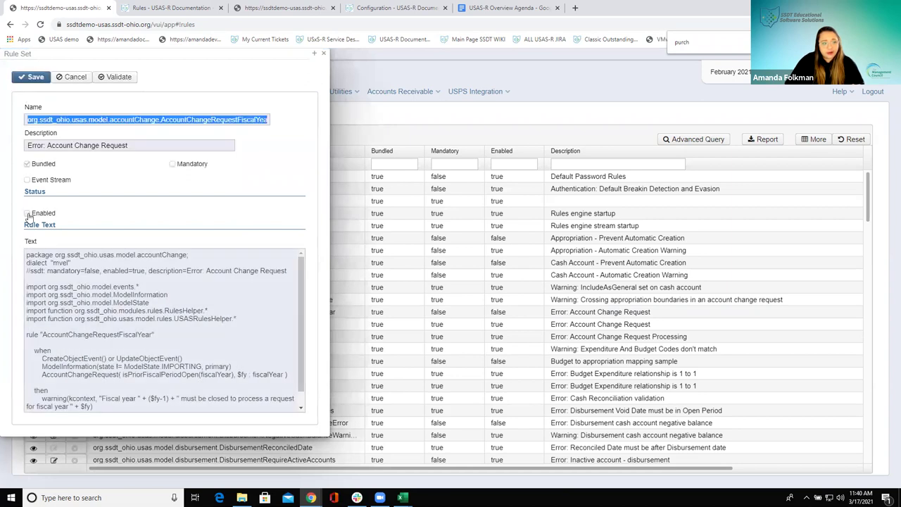
click(323, 56)
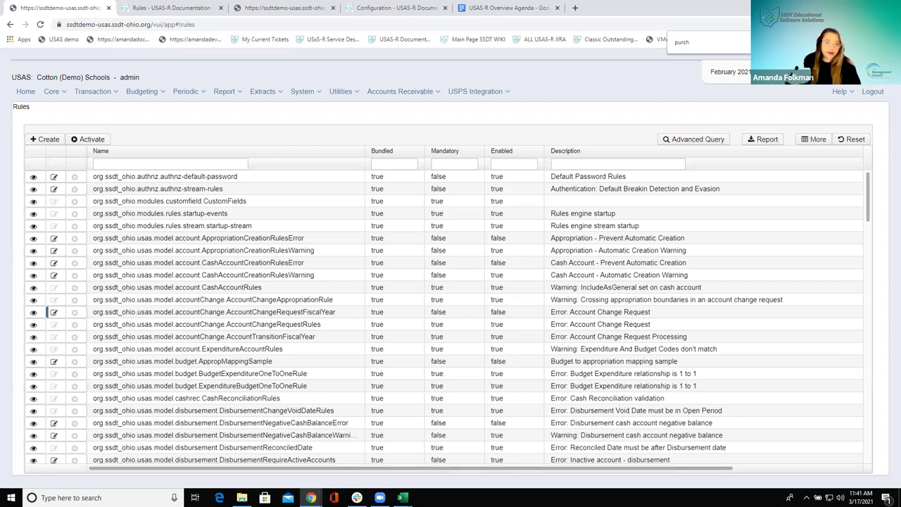
click(302, 92)
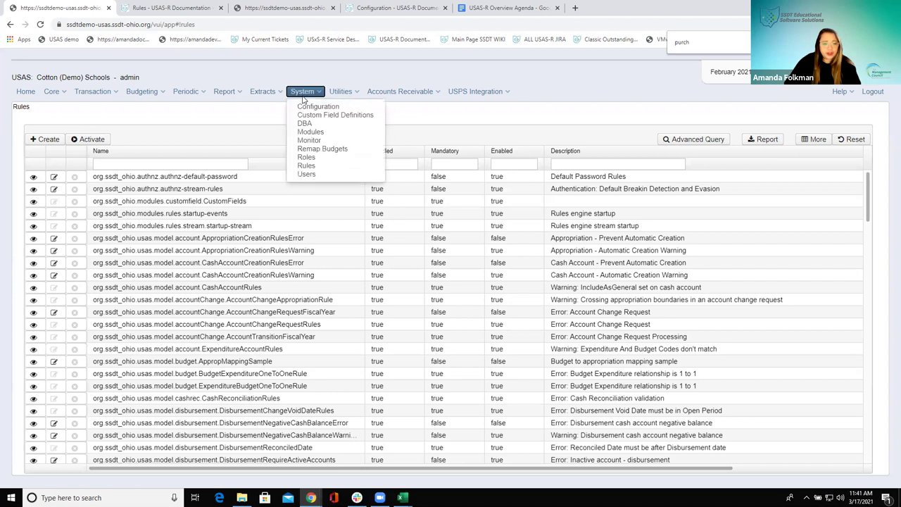
Go to the System Users list and start changing the first user's password.
click(310, 176)
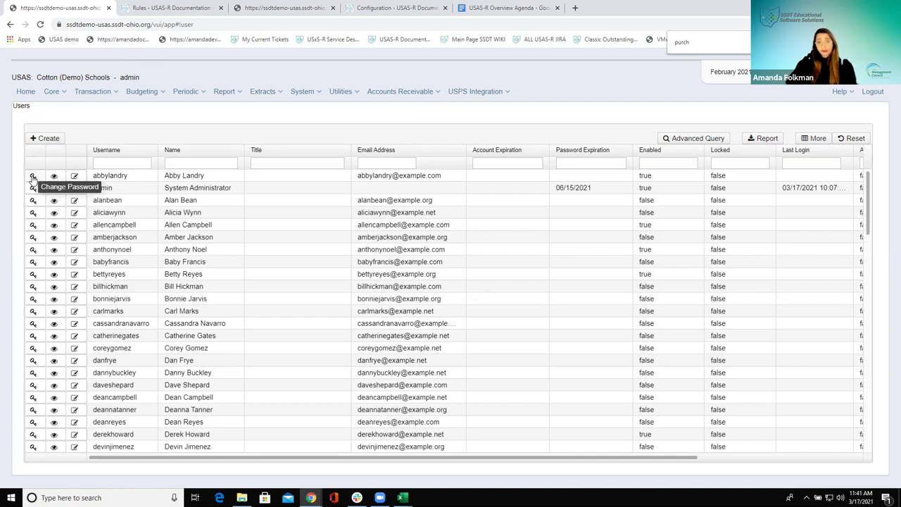
click(32, 176)
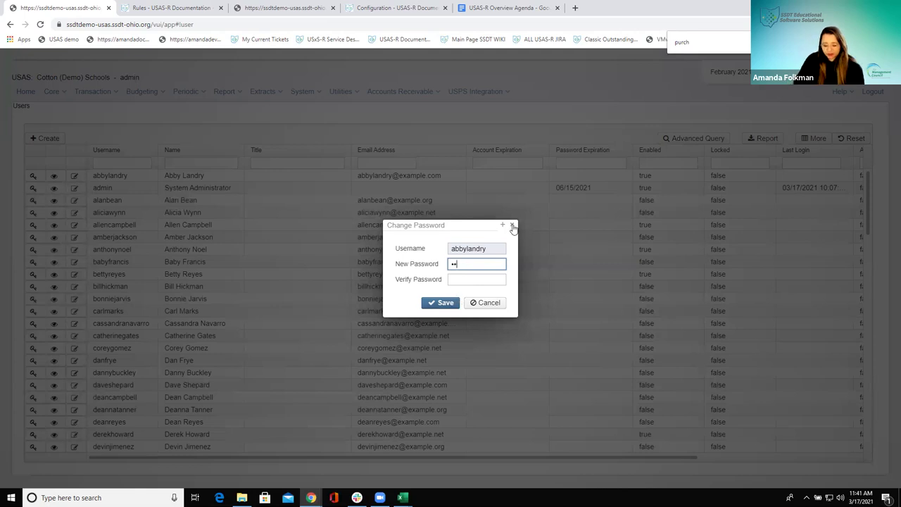
Enter and confirm the first user's new password, save it, and open their record.
text(•••)
key(Tab)
text(•••••••)
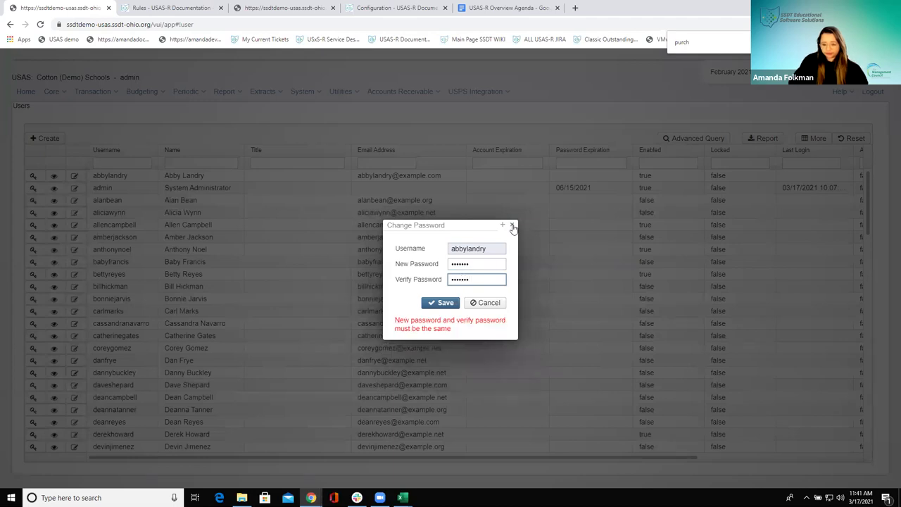
drag(488, 262, 402, 258)
text(••••)
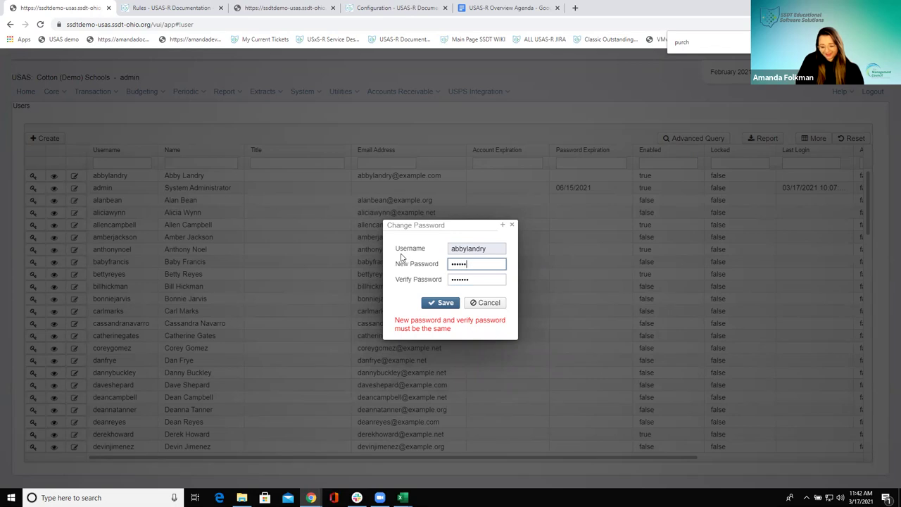
text(•••)
click(443, 304)
click(443, 304)
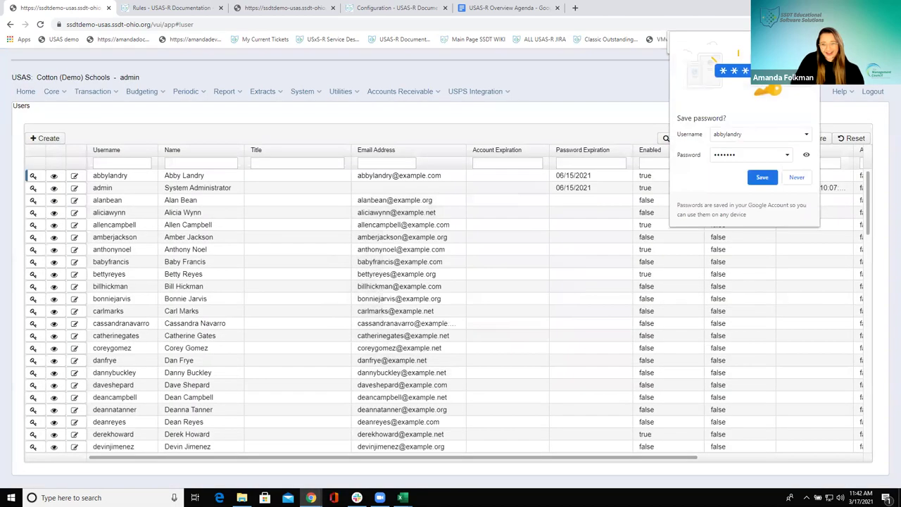
click(492, 303)
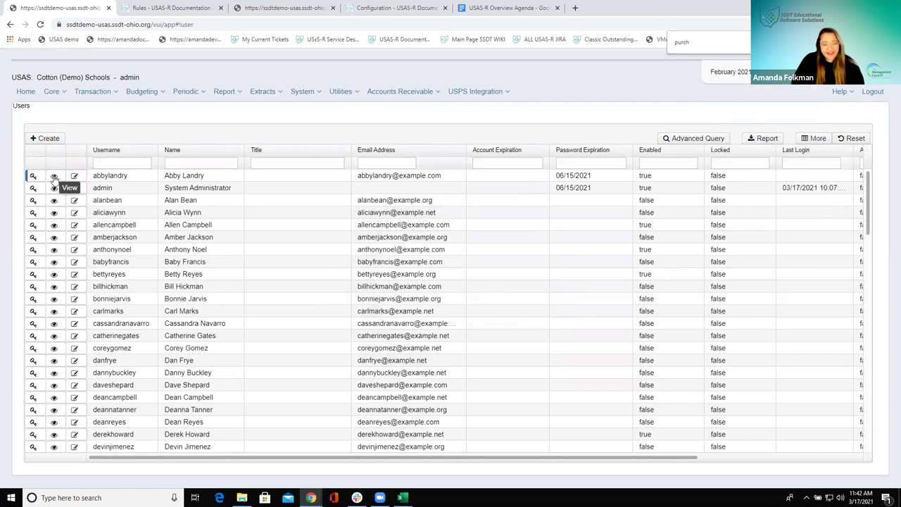
click(74, 177)
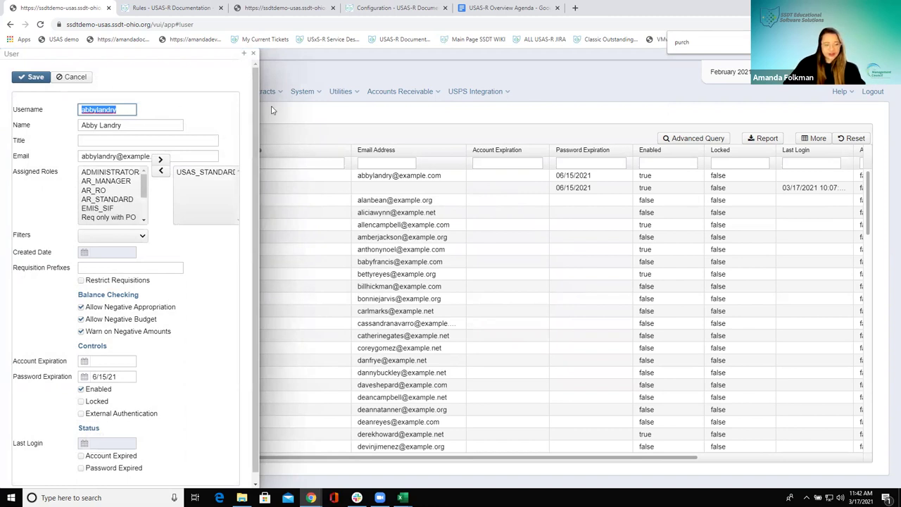
Float the user form mid-screen over the Users grid and select the Username field.
drag(255, 56, 524, 56)
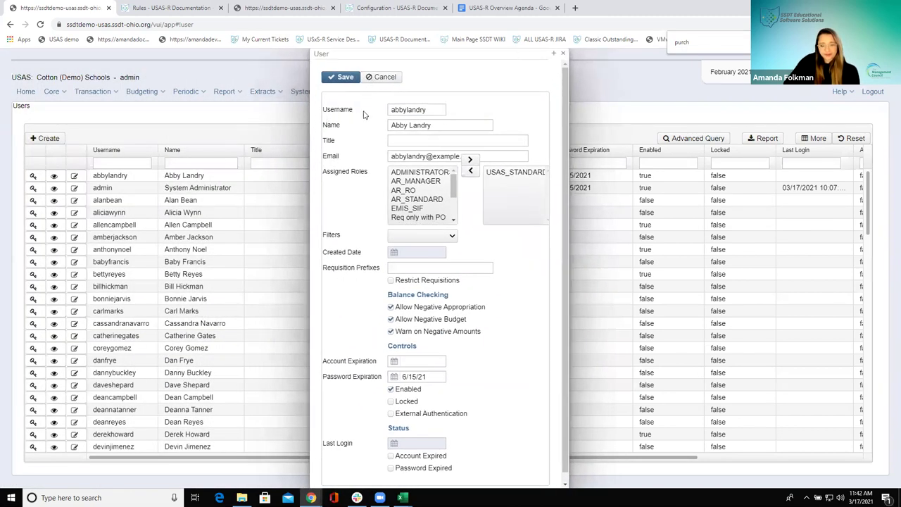
double_click(435, 109)
click(440, 108)
double_click(439, 107)
key(ctrl+c)
click(440, 109)
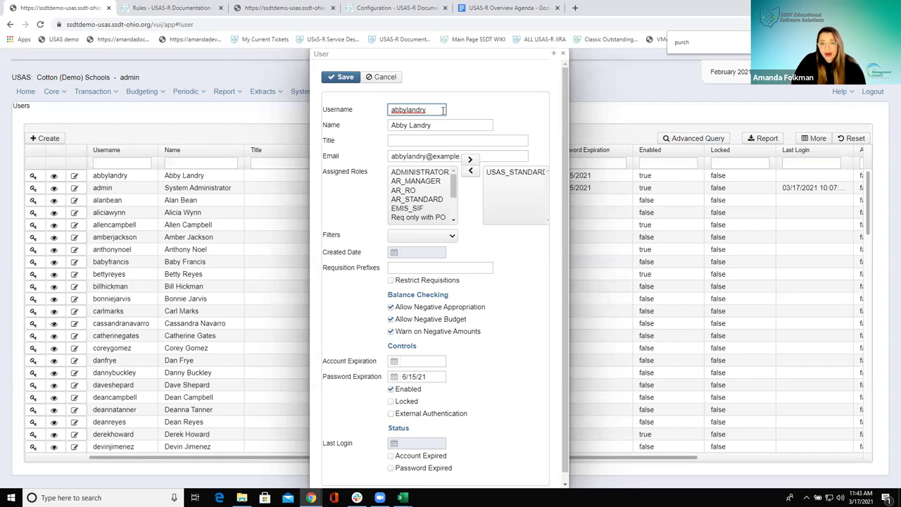
Replace the username with the original username plus a trailing '2'.
key(BackSpace)
key(BackSpace)
key(BackSpace)
key(BackSpace)
key(BackSpace)
key(BackSpace)
key(BackSpace)
key(BackSpace)
key(BackSpace)
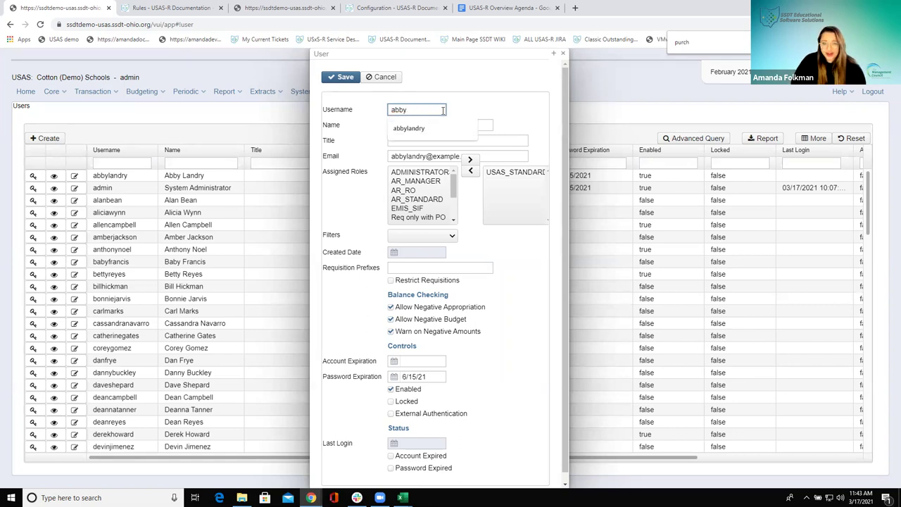
key(BackSpace)
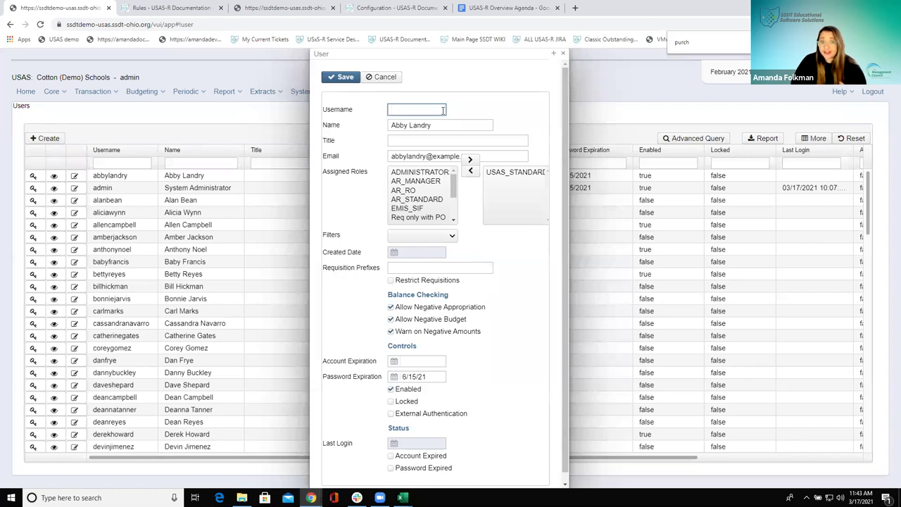
key(ctrl+v)
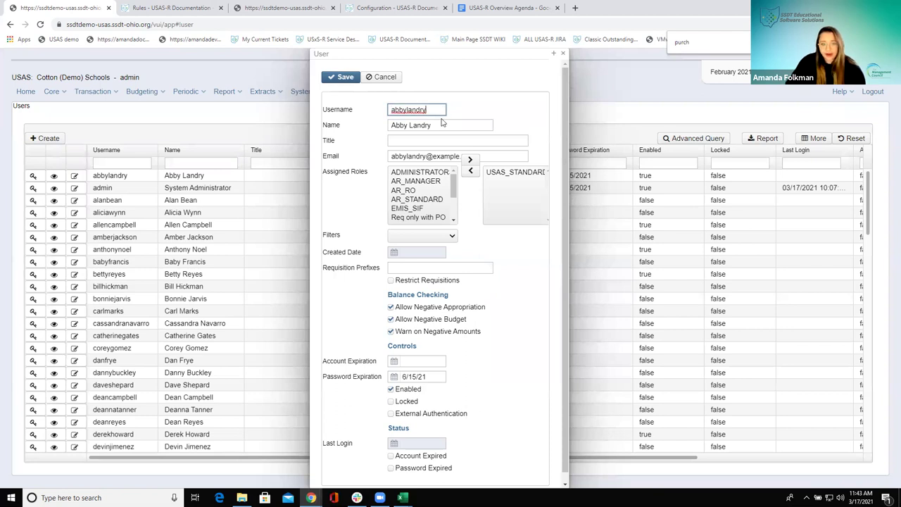
text(2)
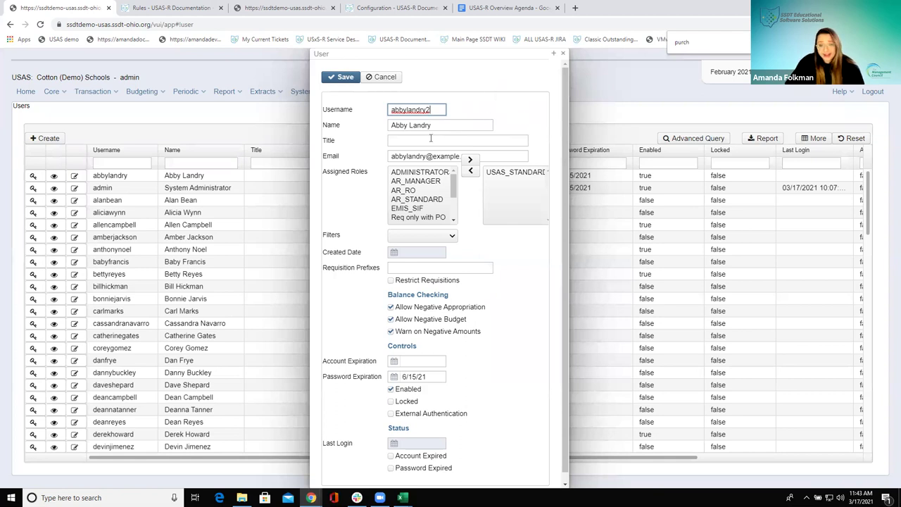
click(400, 125)
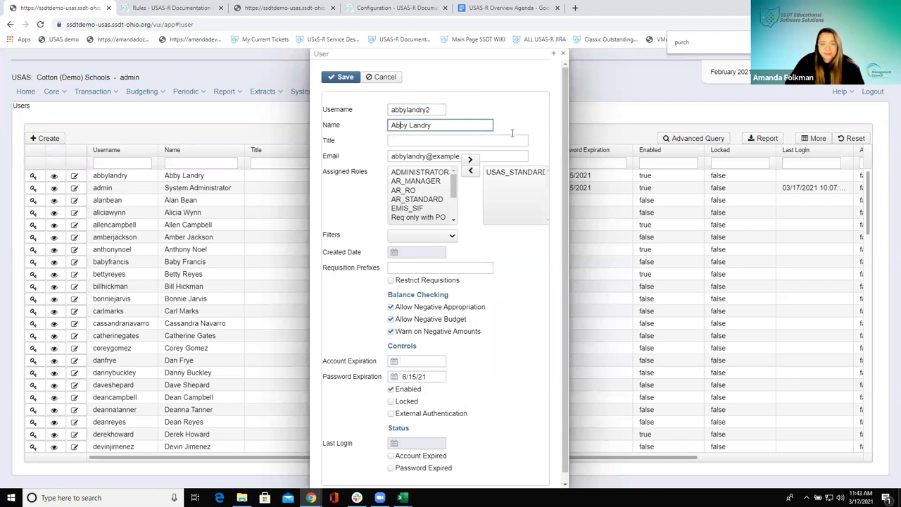
click(452, 140)
Remove the USAS_STANDARD role from the copied user's assigned roles.
click(496, 156)
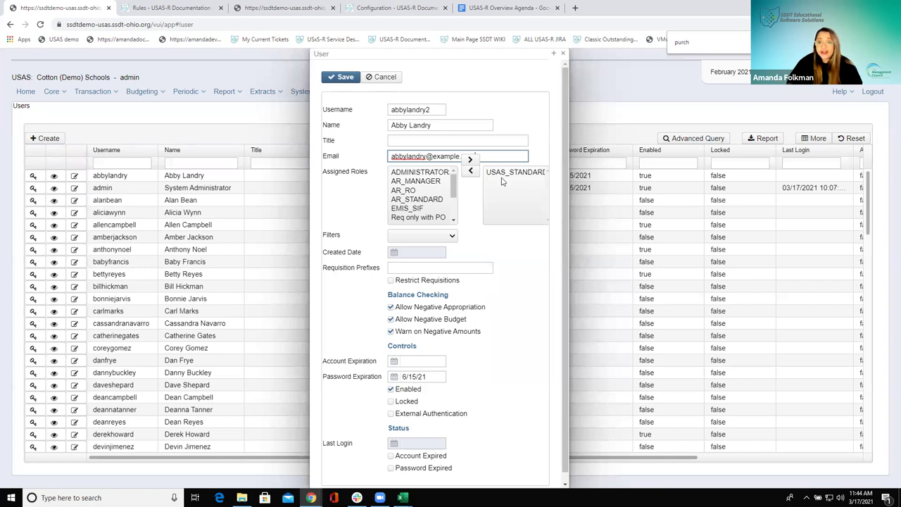
click(504, 175)
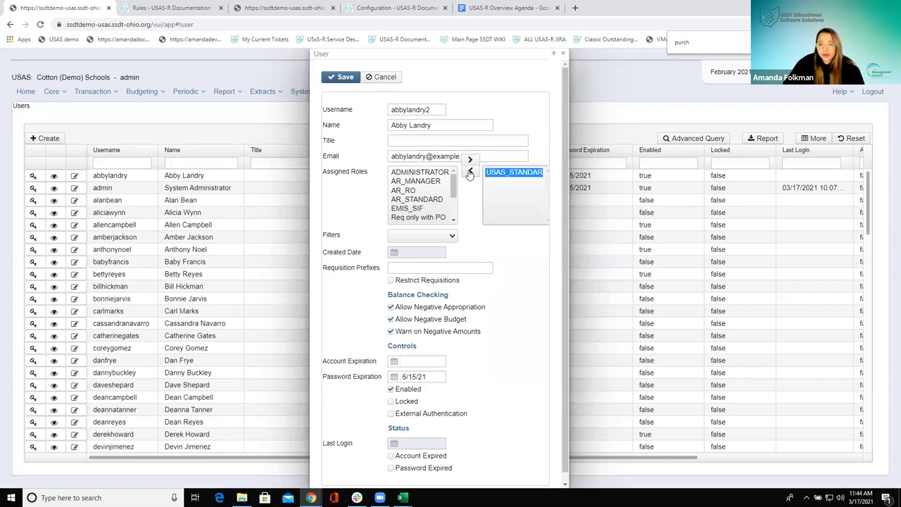
click(470, 171)
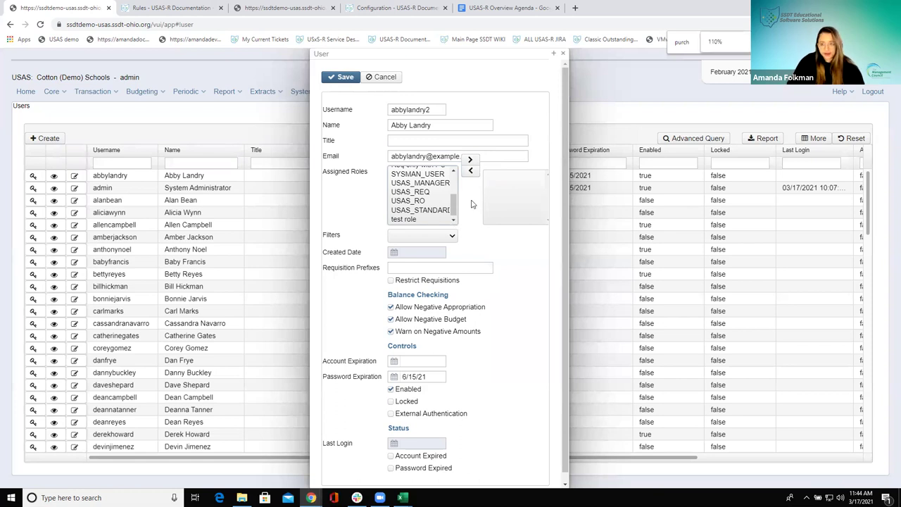
key(ctrl+minus)
key(ctrl+minus)
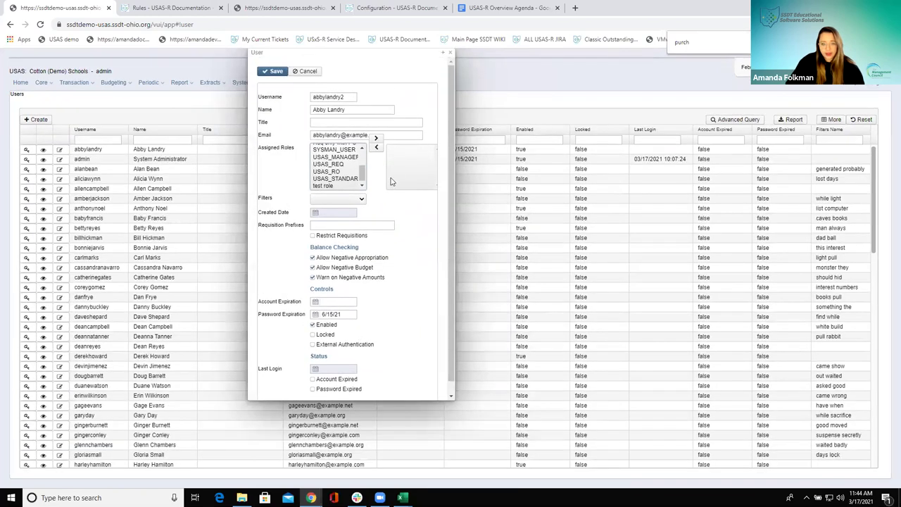
key(ctrl+plus)
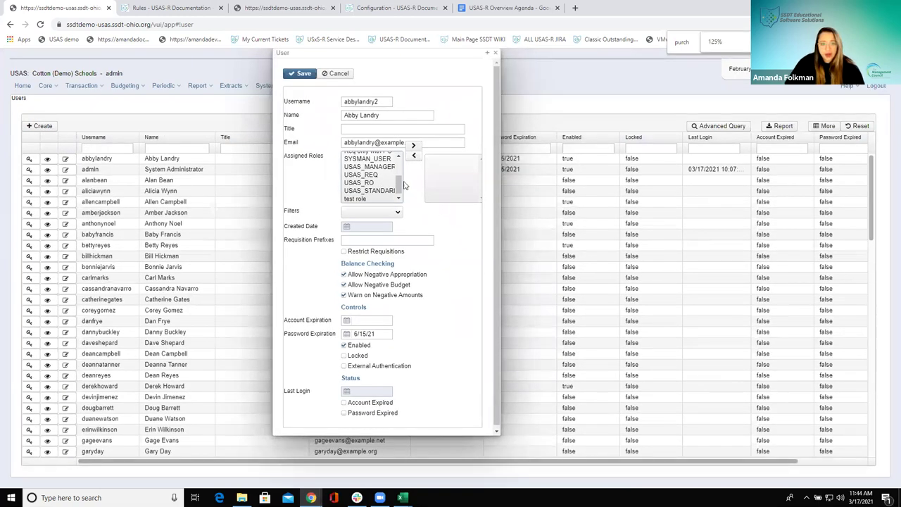
key(ctrl+plus)
scroll(419, 199, up, 3)
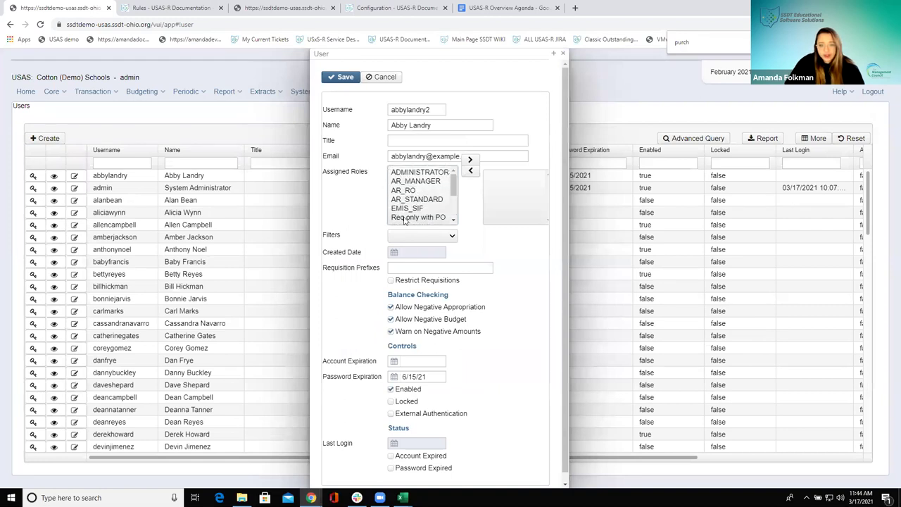
Assign the 'Req only with PO' role to the copied user.
click(405, 218)
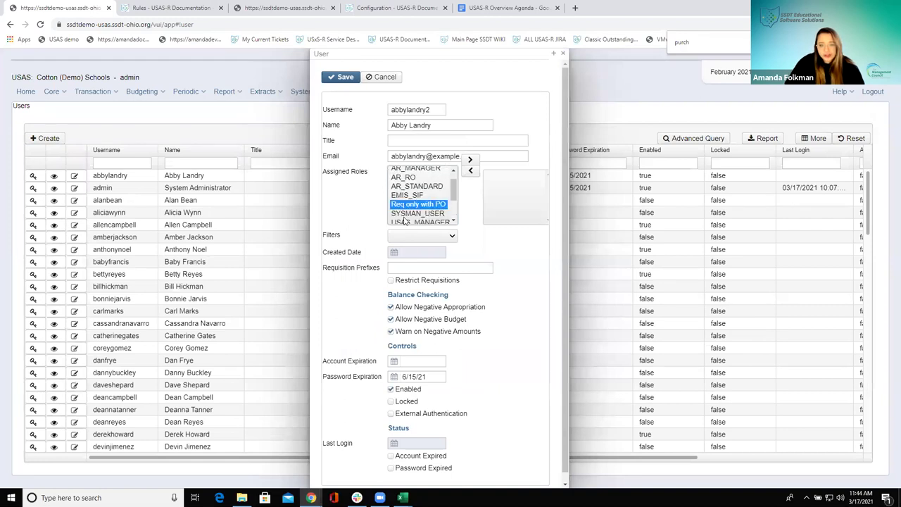
click(470, 160)
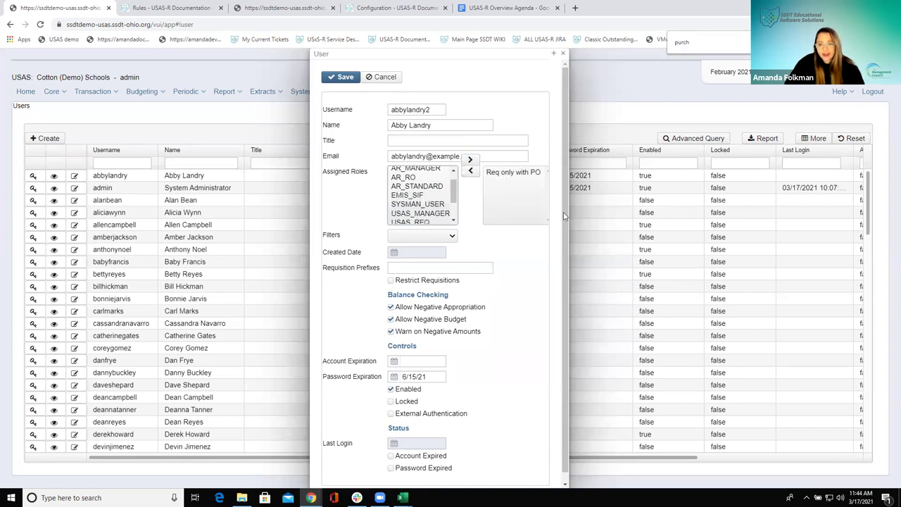
click(450, 239)
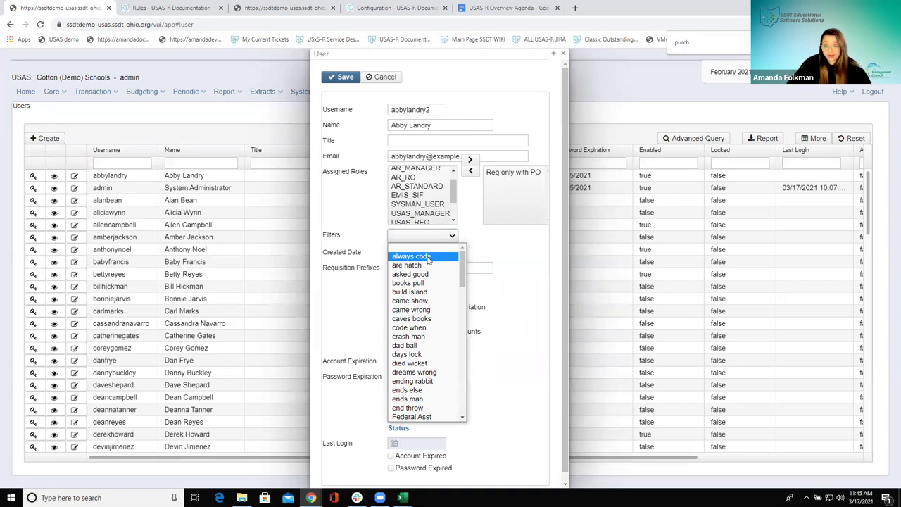
Apply the 'always code' filter to the user copy and dismiss the prefix suggestions.
click(428, 258)
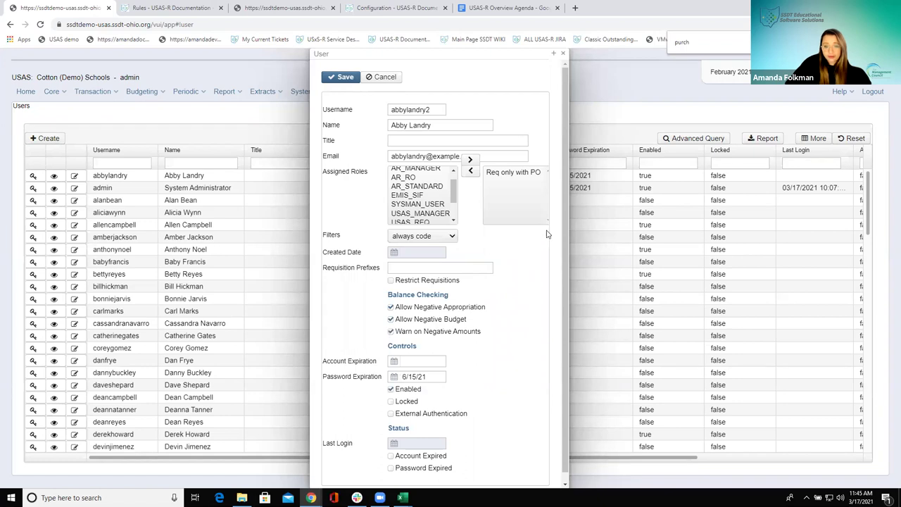
click(430, 266)
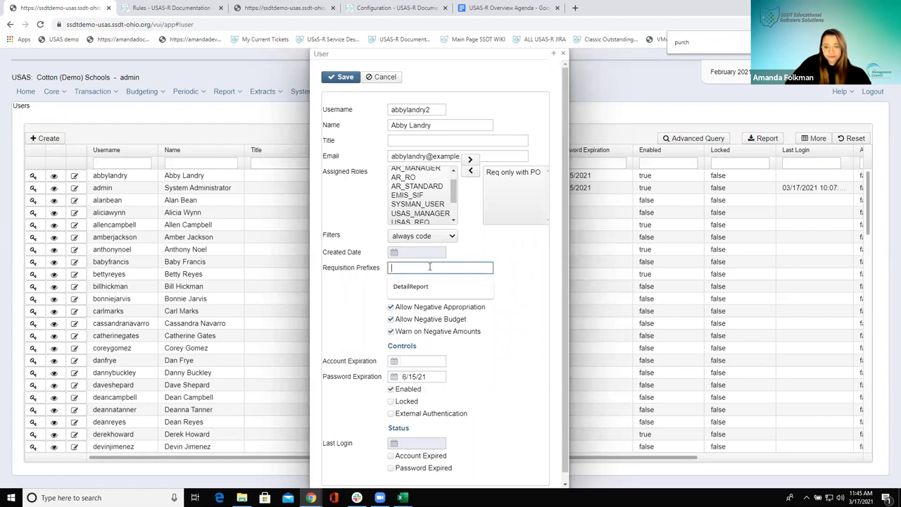
click(538, 262)
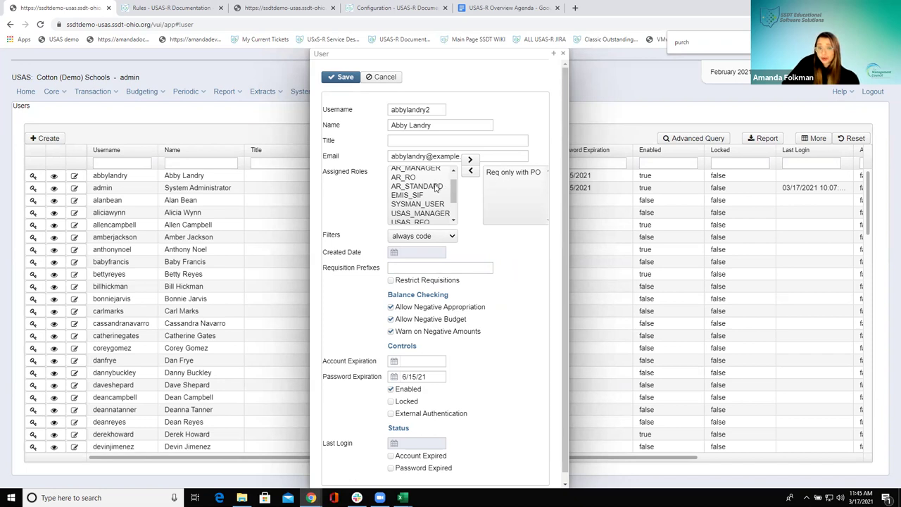
scroll(435, 189, down, 2)
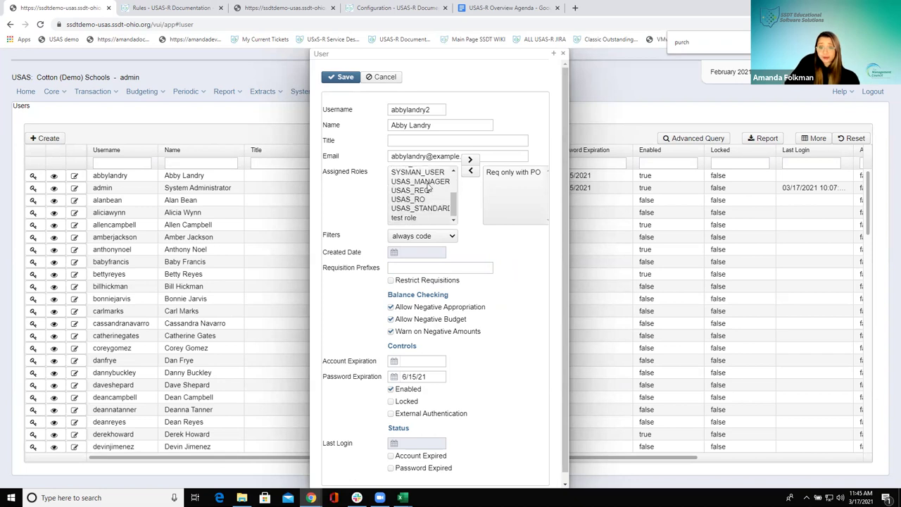
Assign 'test role' to the user copy and clear the autofilled DetailReport prefix.
click(419, 216)
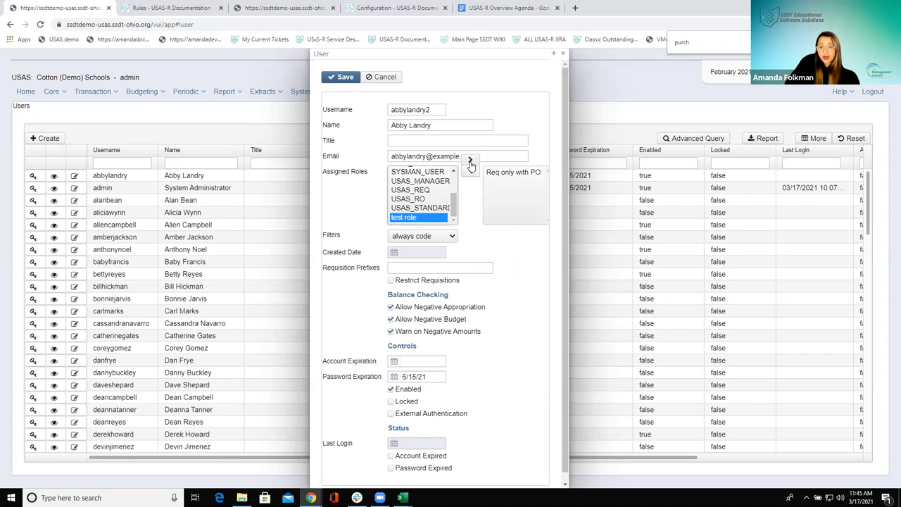
click(470, 163)
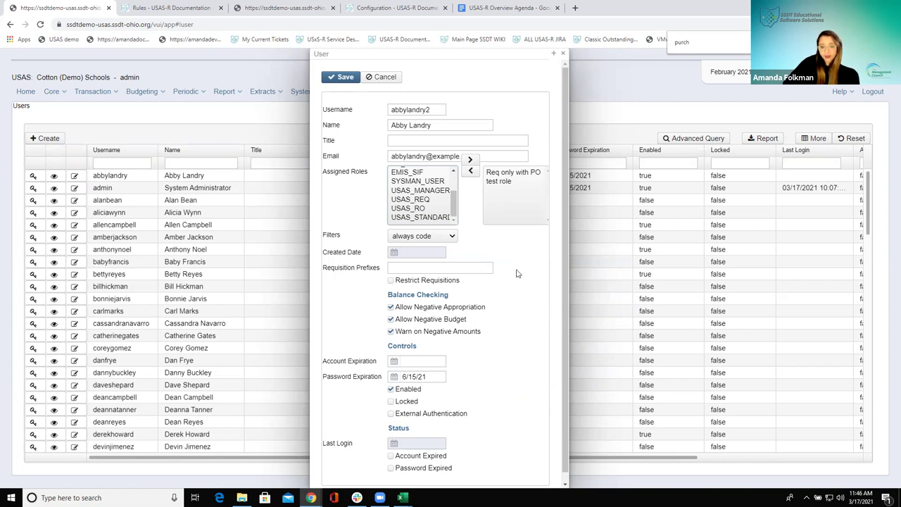
click(457, 267)
click(464, 285)
key(Escape)
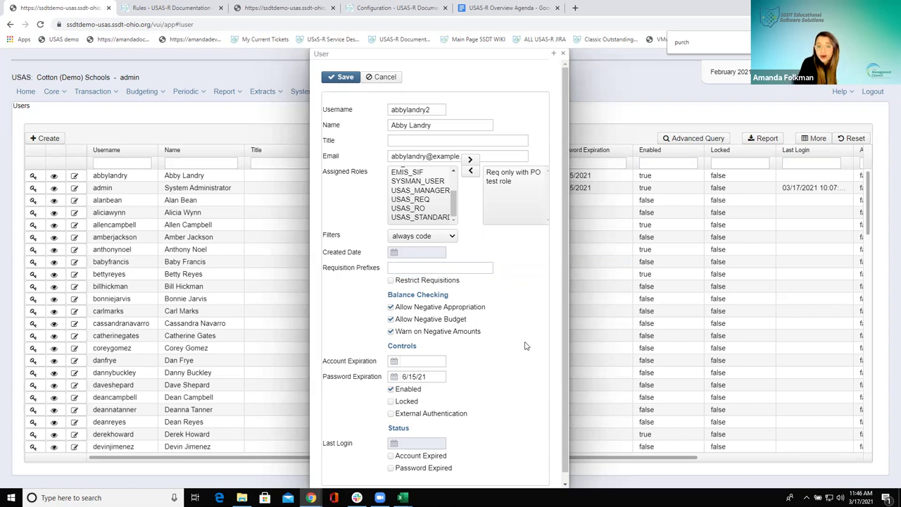
Enter ABBY in the Requisition Prefixes field.
click(423, 266)
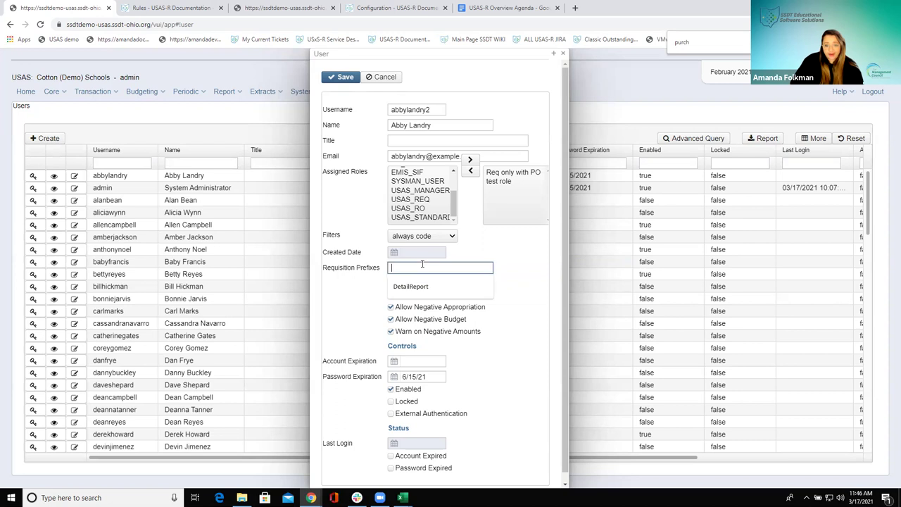
text(A)
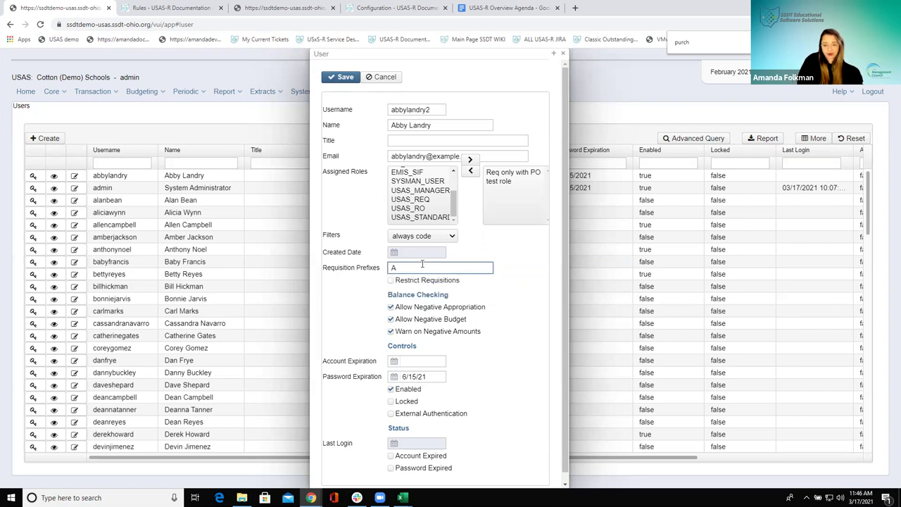
text(BBY)
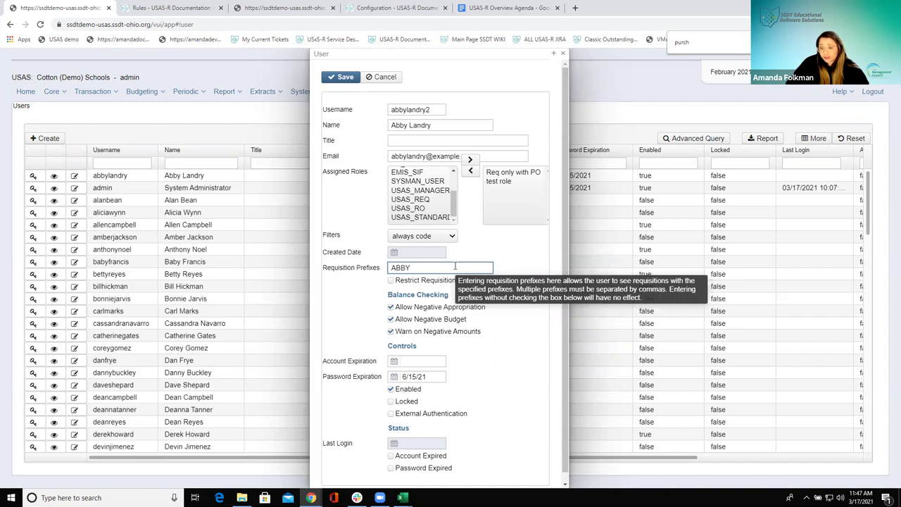
Turn on Restrict Requisitions and resume editing the prefixes after ABBY.
click(391, 281)
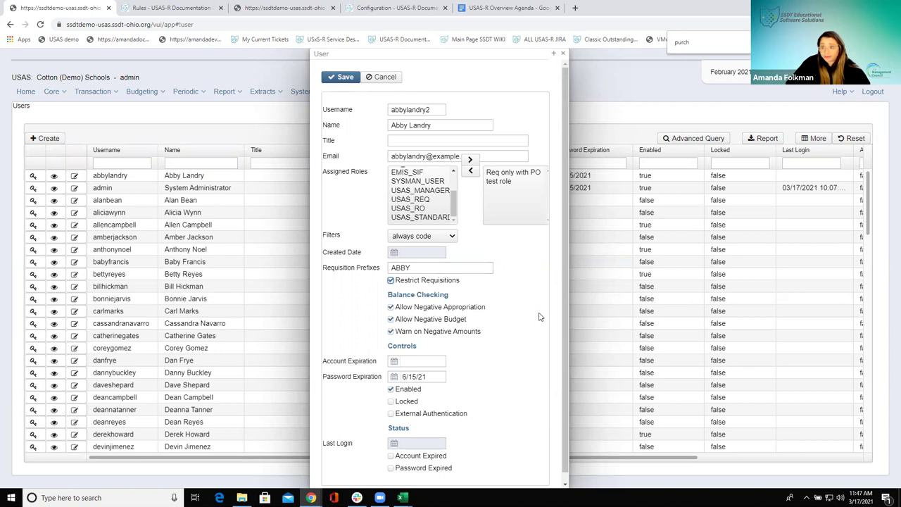
click(455, 269)
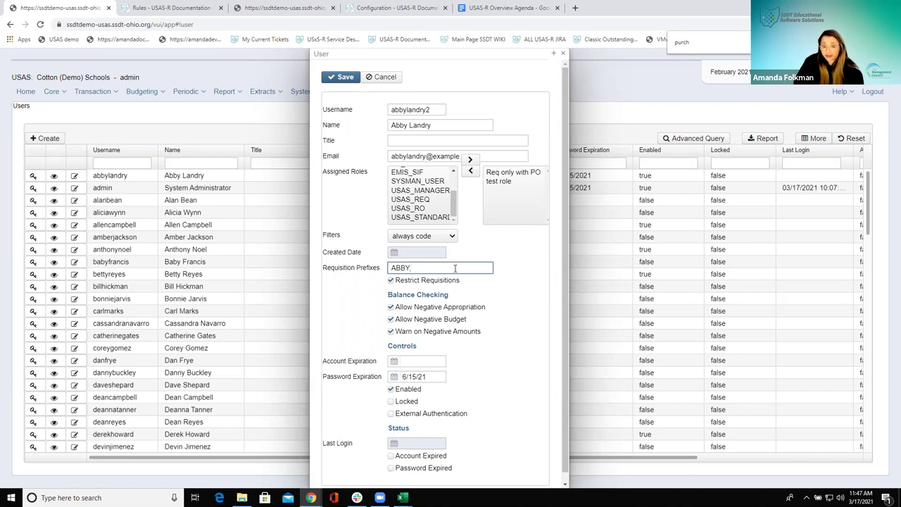
Append JOY as a second requisition prefix after 'ABBY,'.
text(,A)
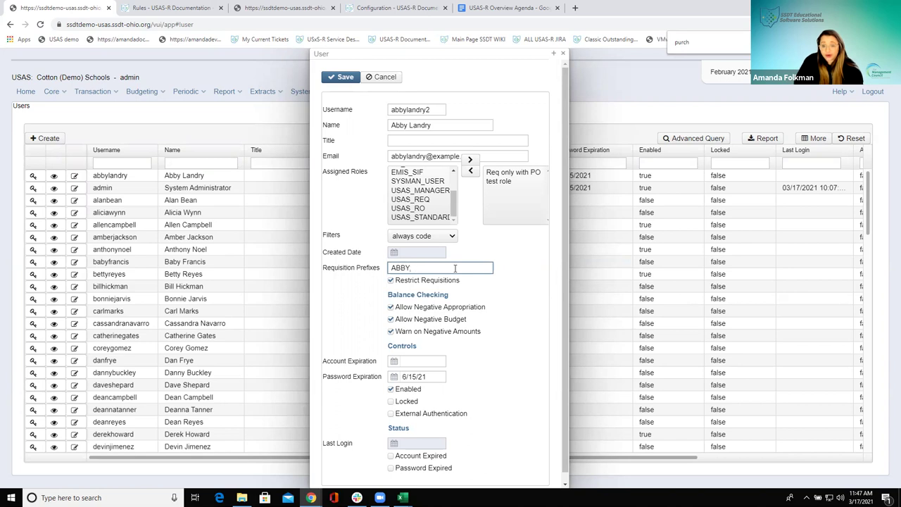
text(JOY)
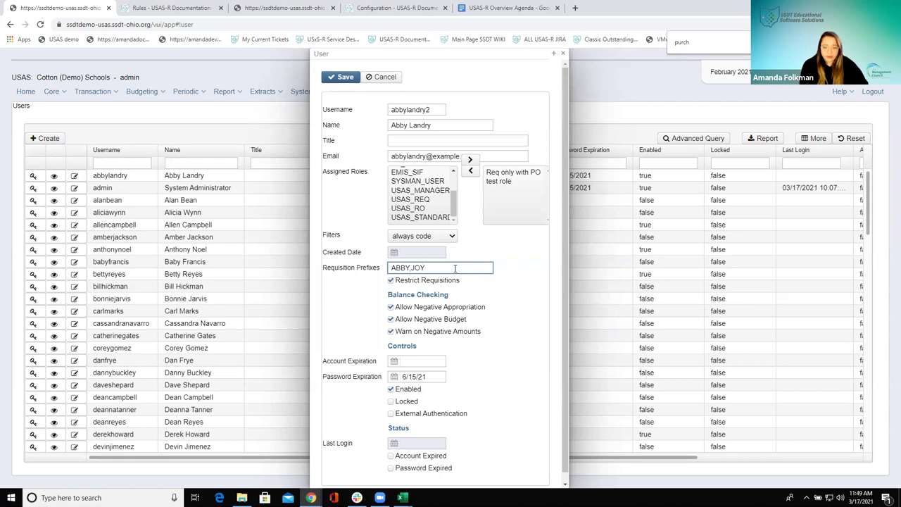
text(0)
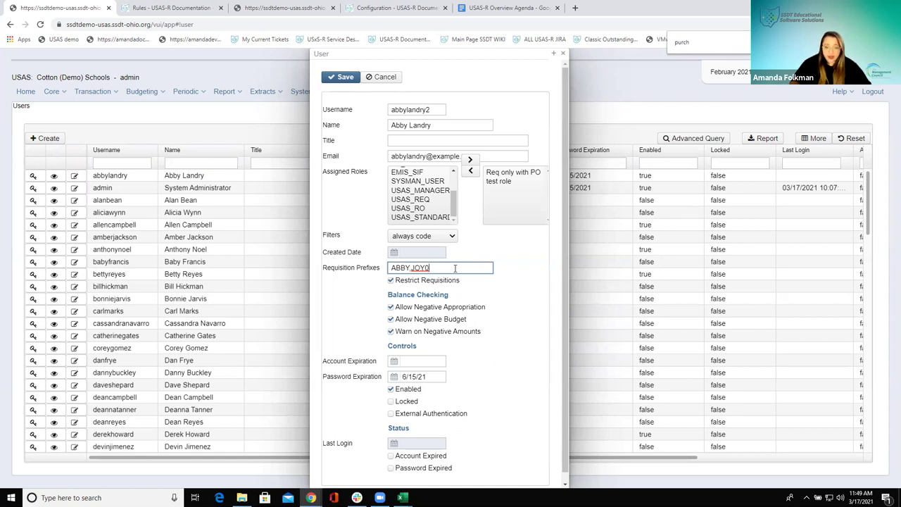
key(BackSpace)
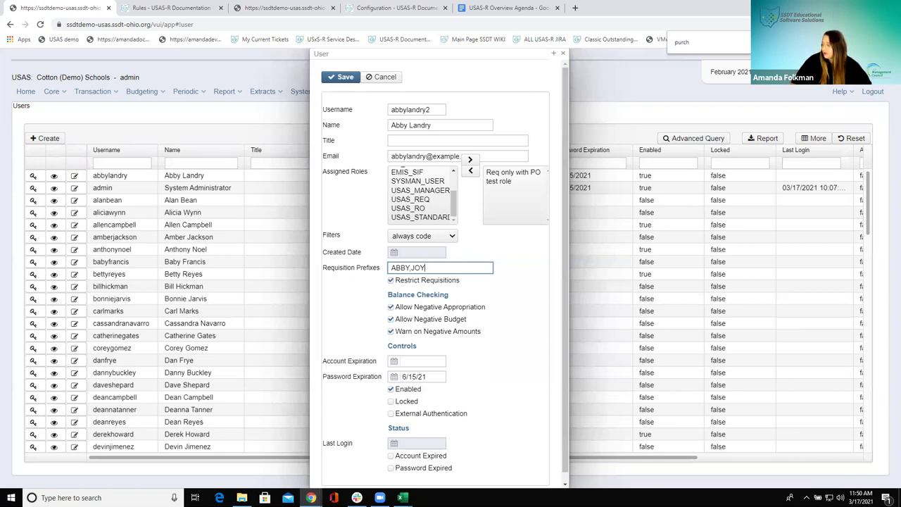
scroll(528, 324, down, 1)
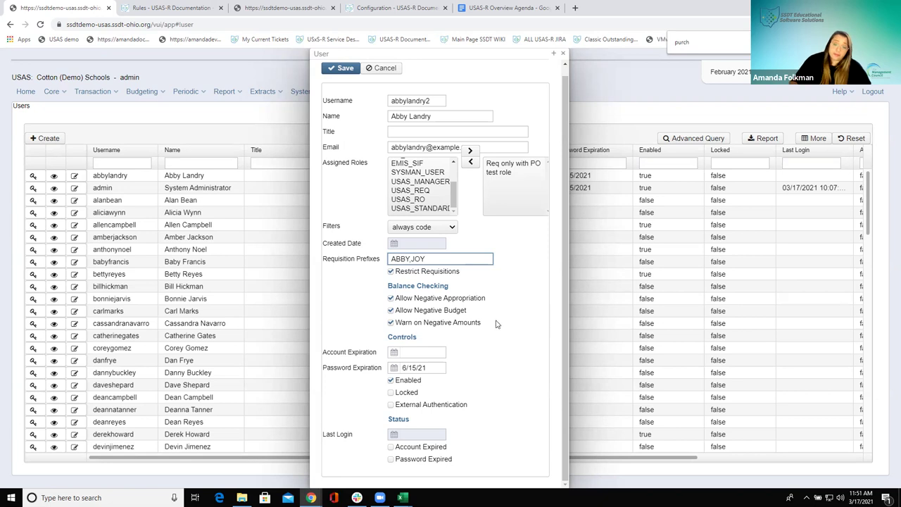
click(392, 298)
click(392, 308)
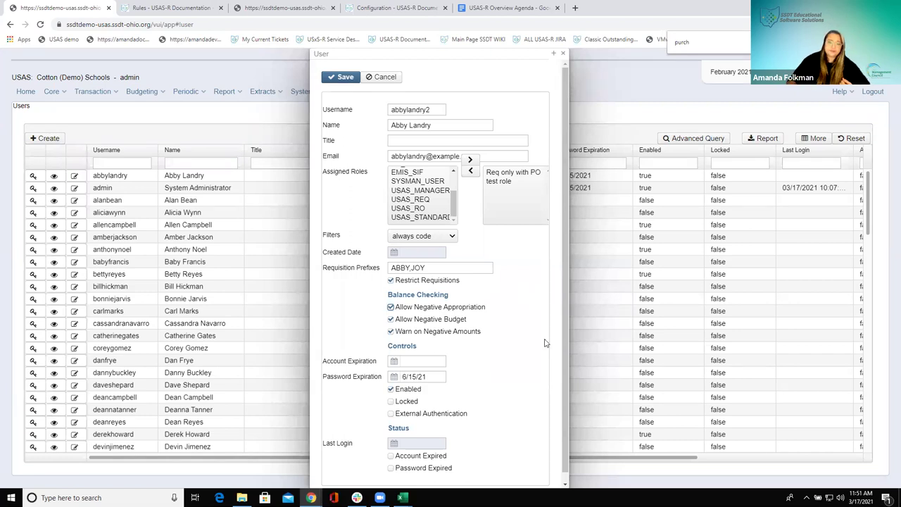
scroll(512, 271, down, 1)
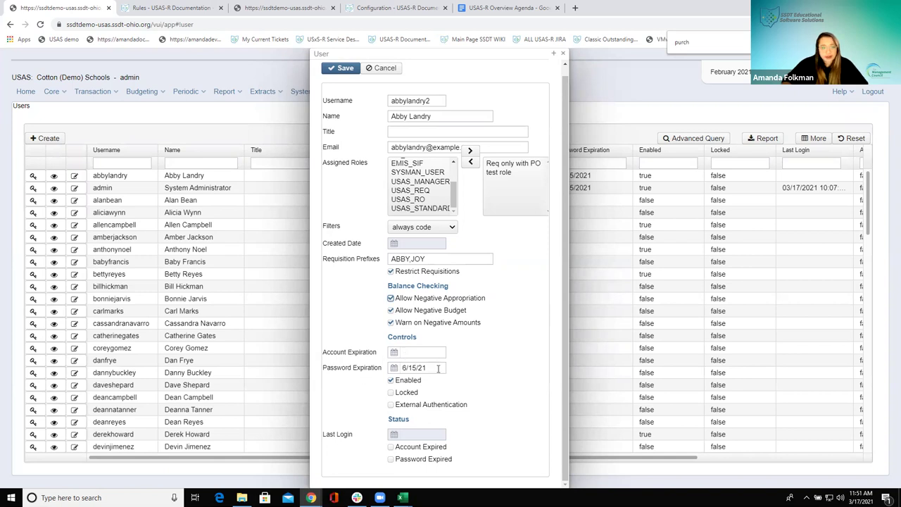
Save the copied user record and close the User dialog back to the Users grid.
mouse_move(438, 368)
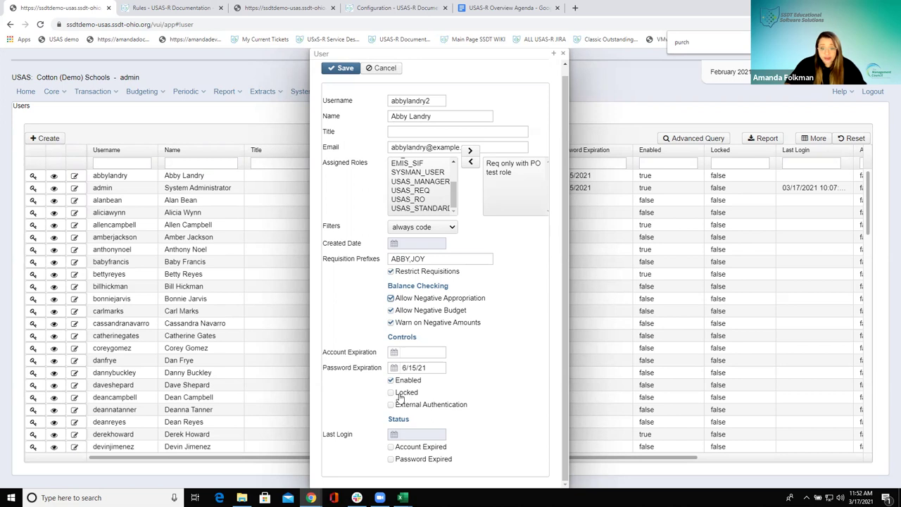
mouse_move(400, 398)
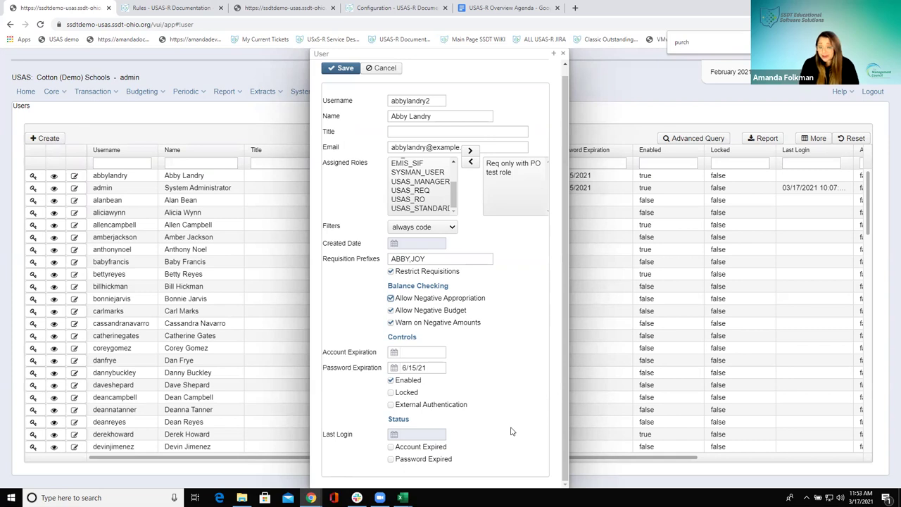
click(342, 68)
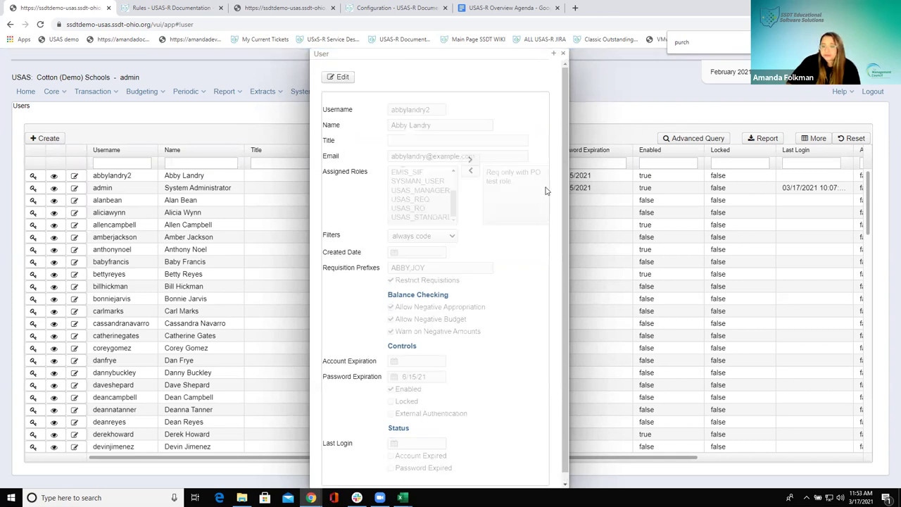
click(562, 54)
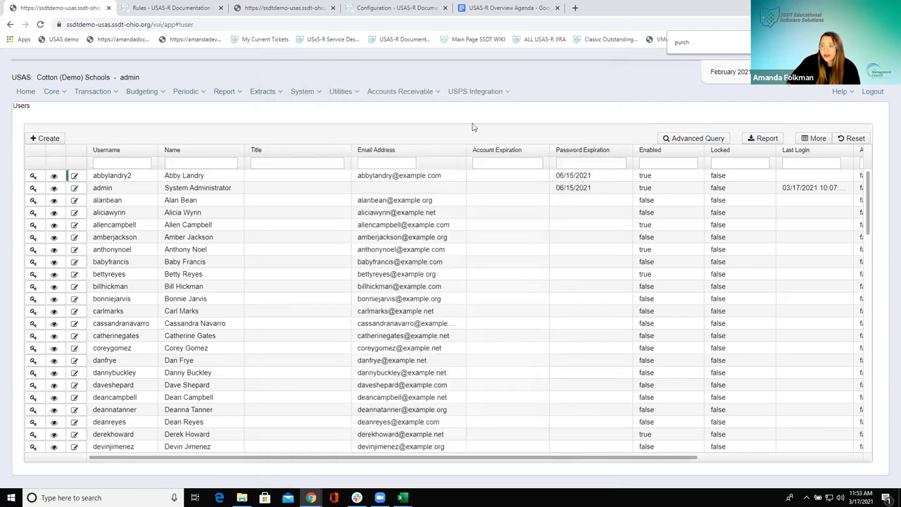
Try and clear a Password Expired filter in the Users grid, then switch to the USAS-R Overview Agenda document.
drag(629, 464, 780, 383)
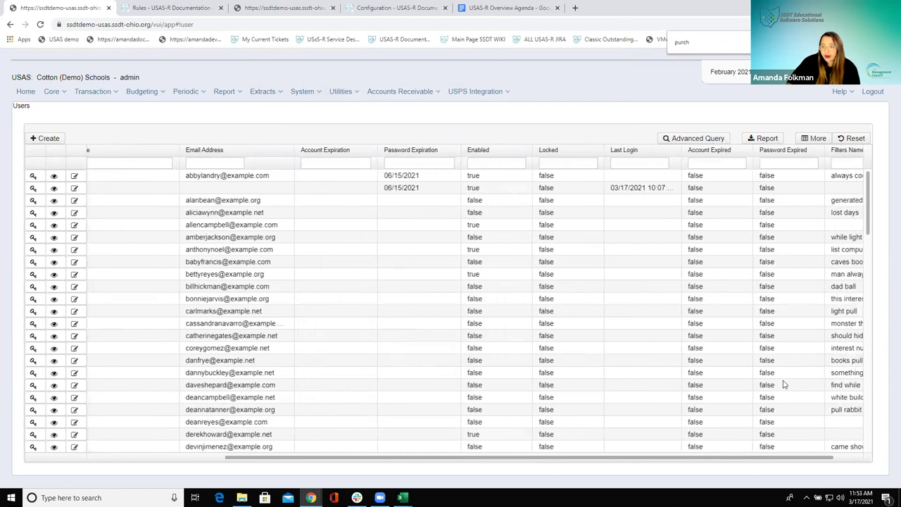
click(764, 164)
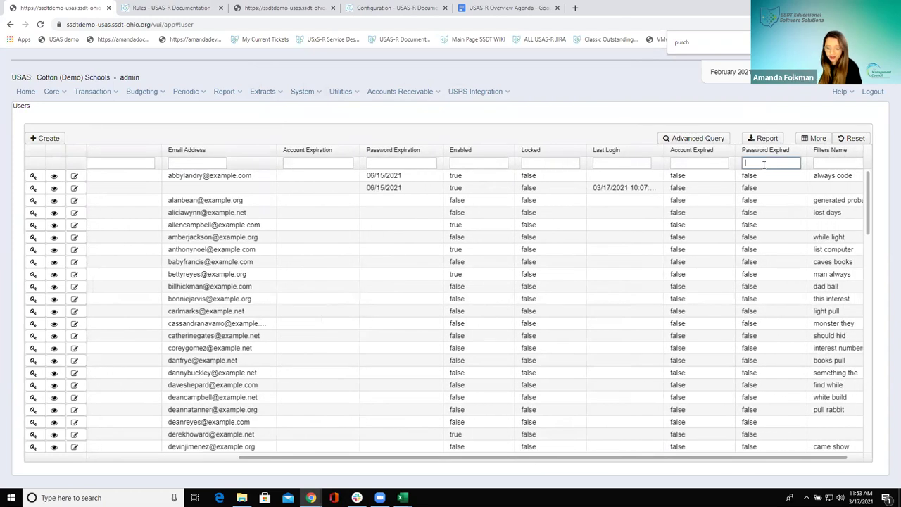
text(t)
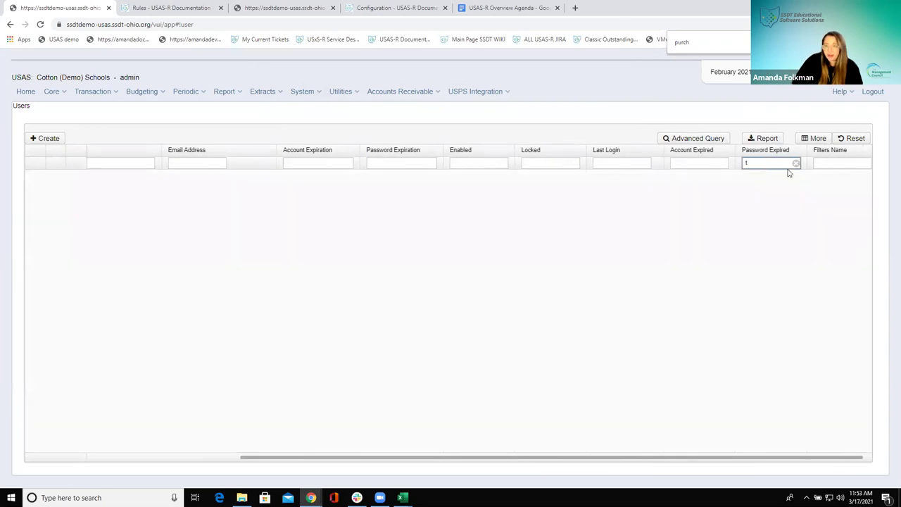
click(795, 163)
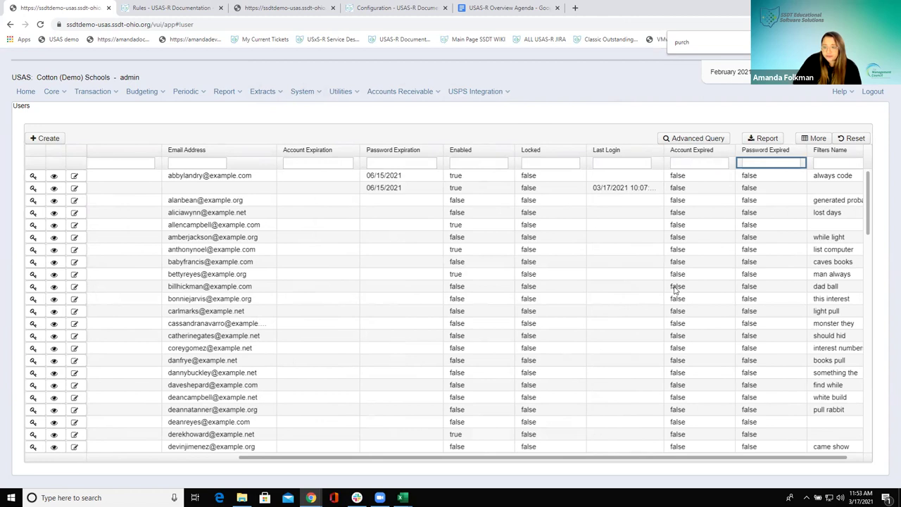
drag(238, 456, 90, 457)
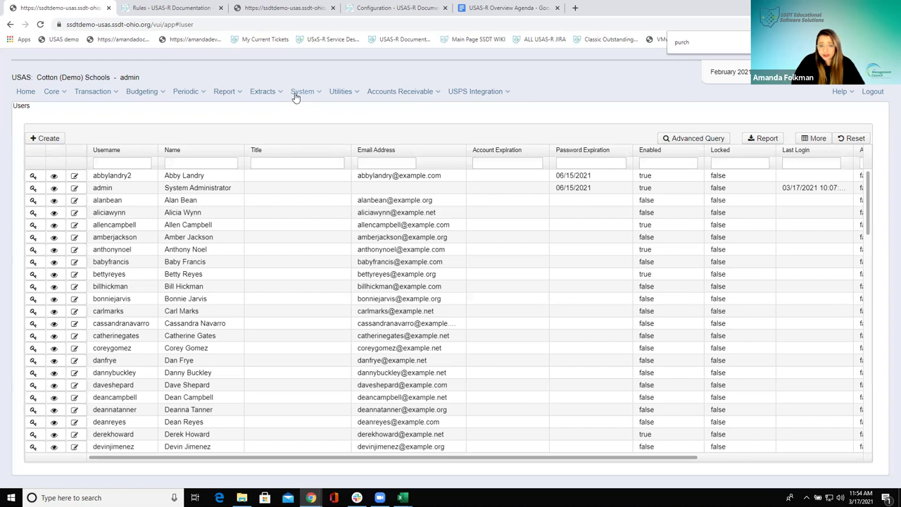
click(486, 10)
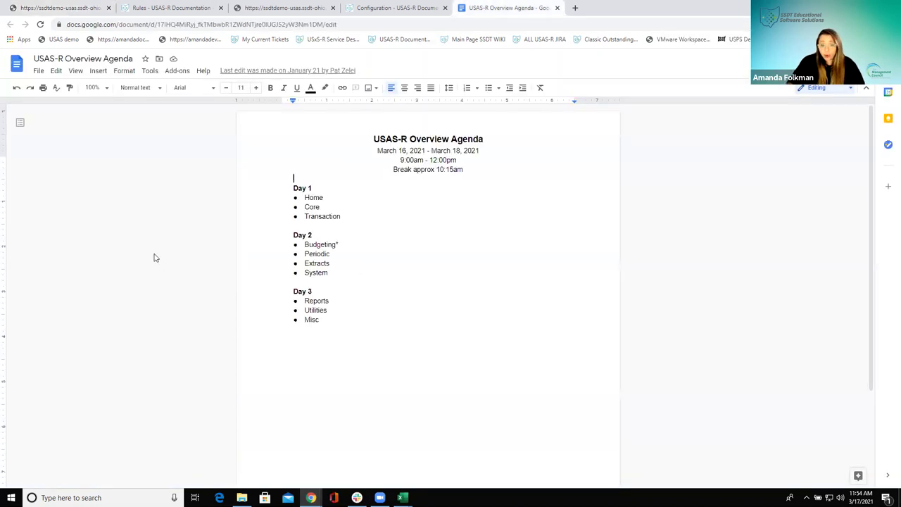